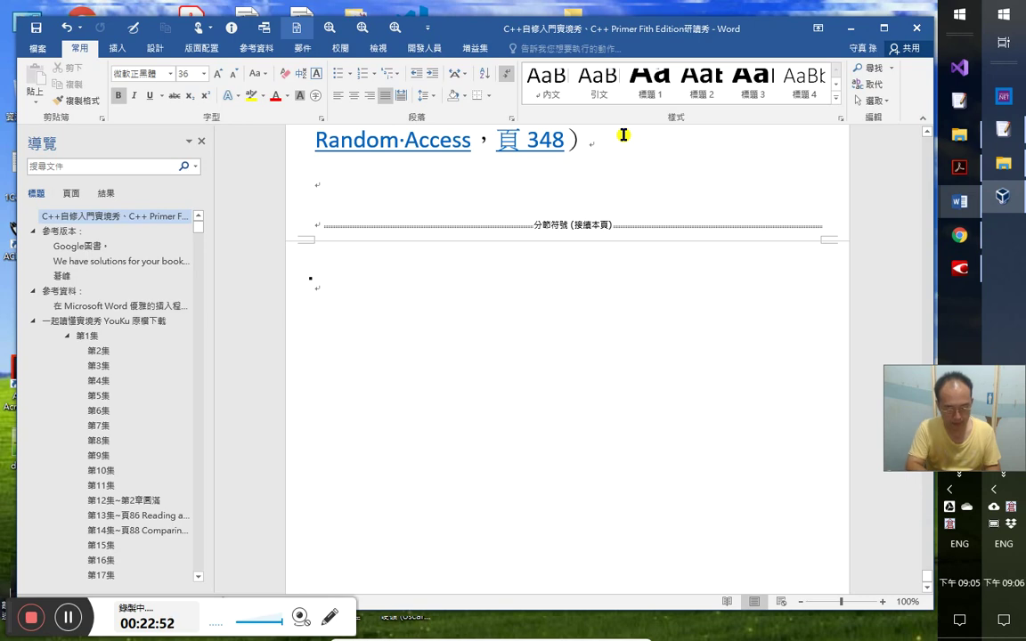
- Switch the virtual machine's display to full-screen mode
key("alt+f")
key("Return")
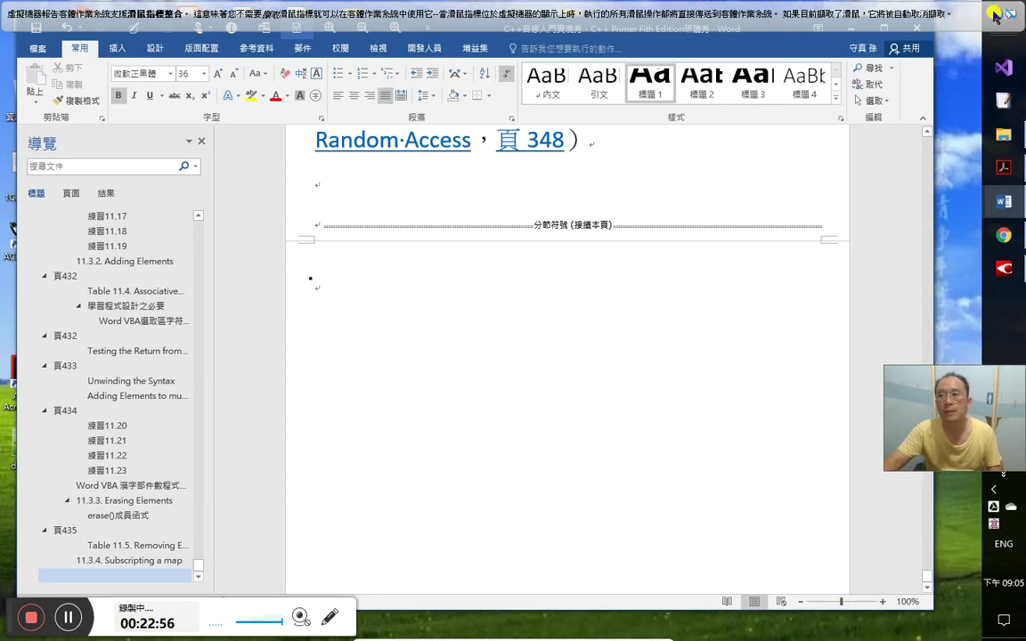
left_click(996, 15)
left_click(998, 17)
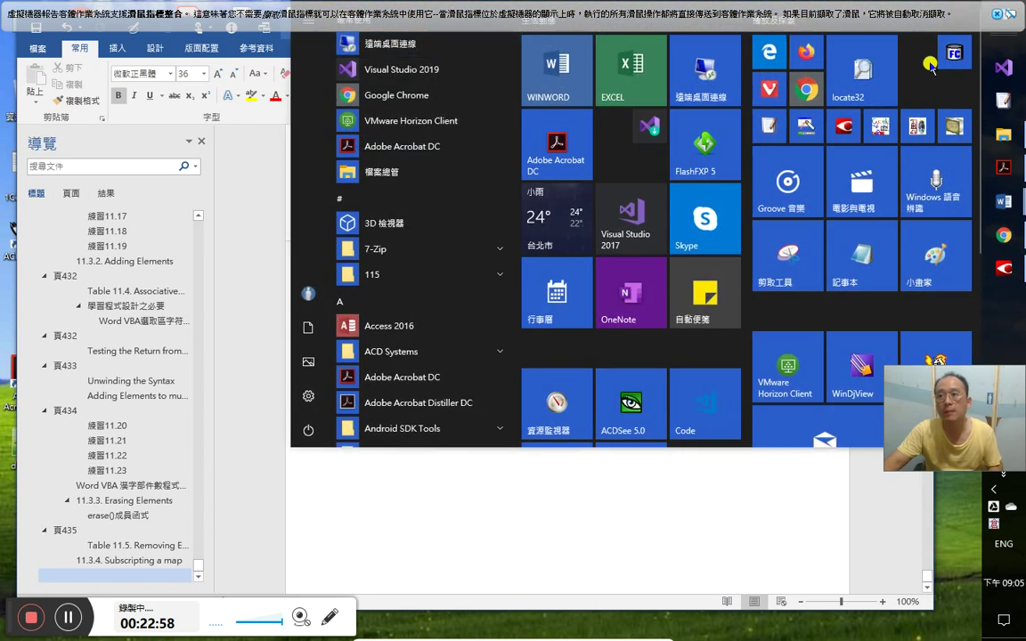
left_click(969, 544)
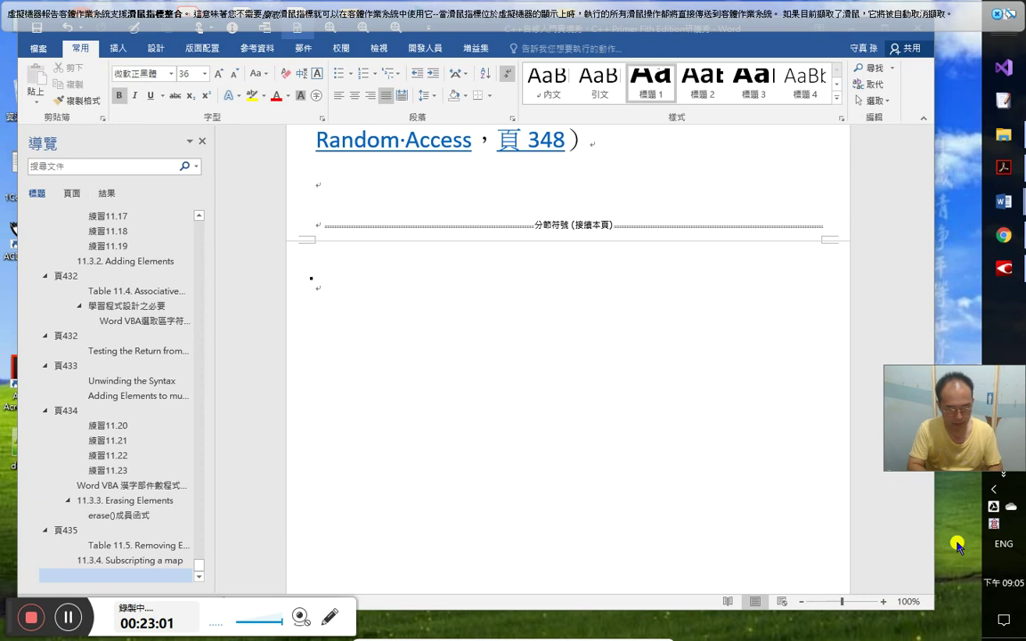
- Leave full-screen mode and return the virtual machine to seamless mode
key("alt+f")
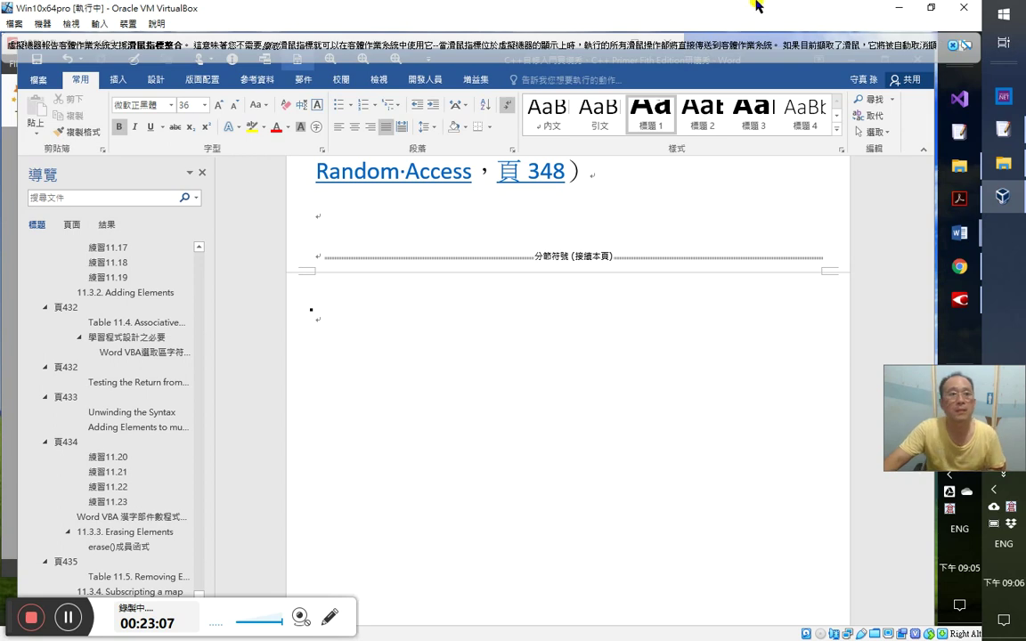
key("alt+l")
key("Return")
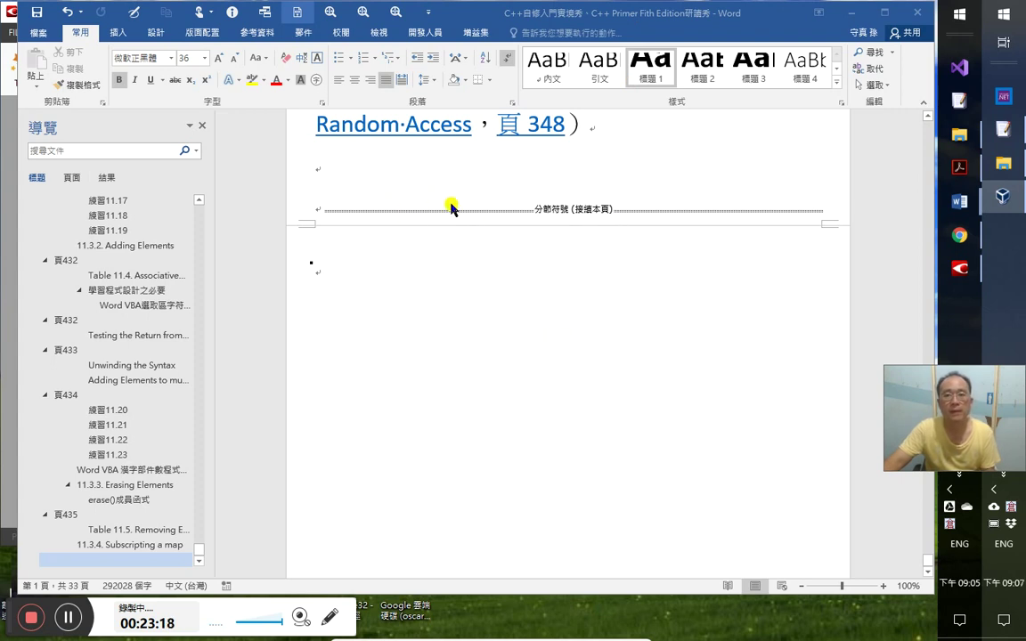
- Review the notes from page 435's Table 11.5 on removing elements through section 11.3.4, Subscripting a map
scroll(431, 192, "up", 8)
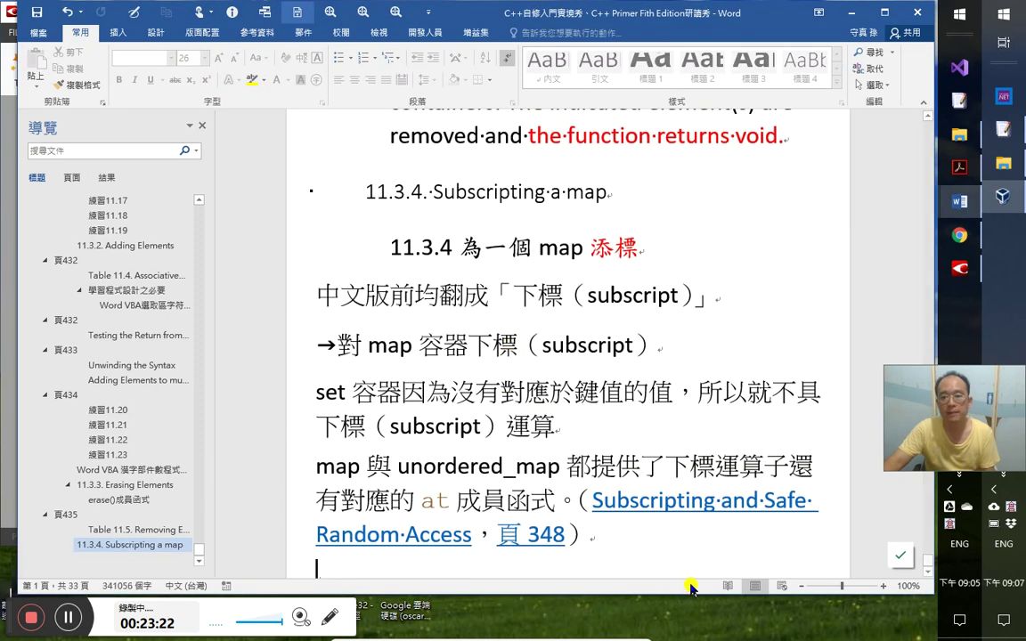
scroll(685, 552, "up", 2)
scroll(685, 549, "up", 5)
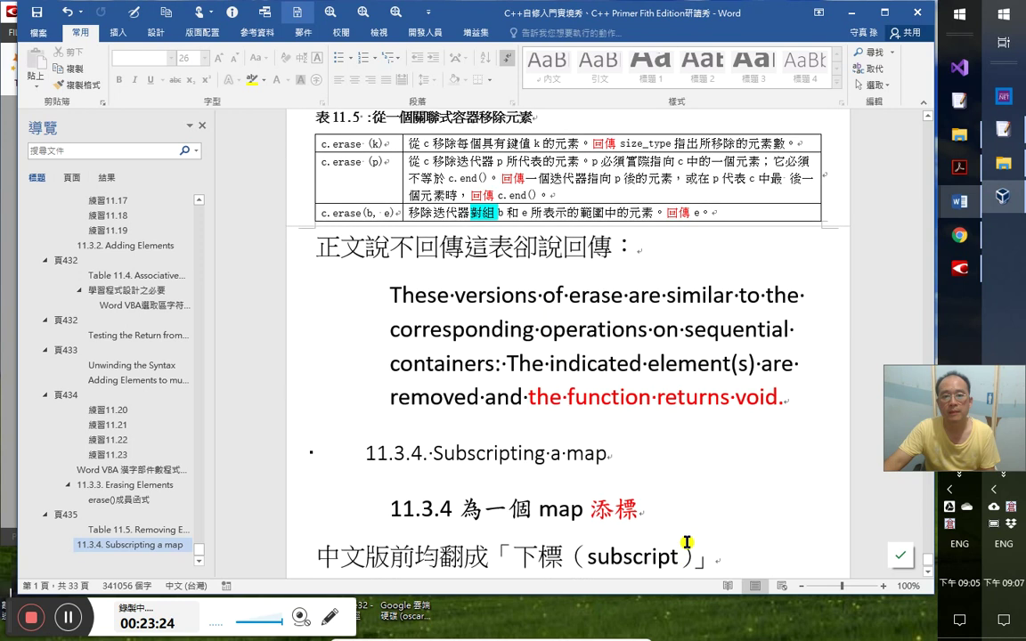
scroll(688, 545, "up", 3)
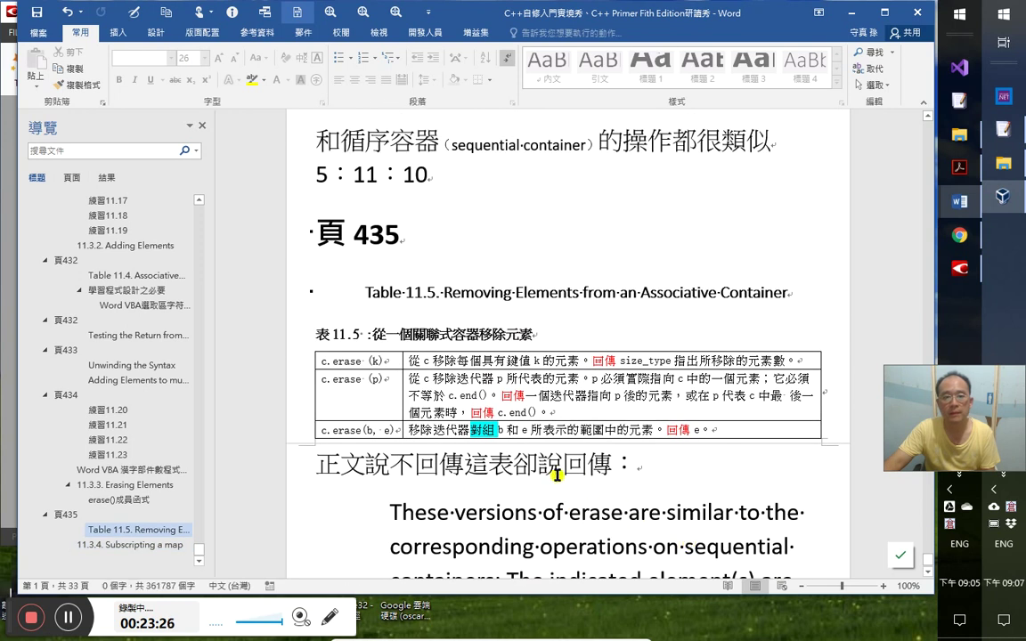
scroll(352, 483, "down", 4)
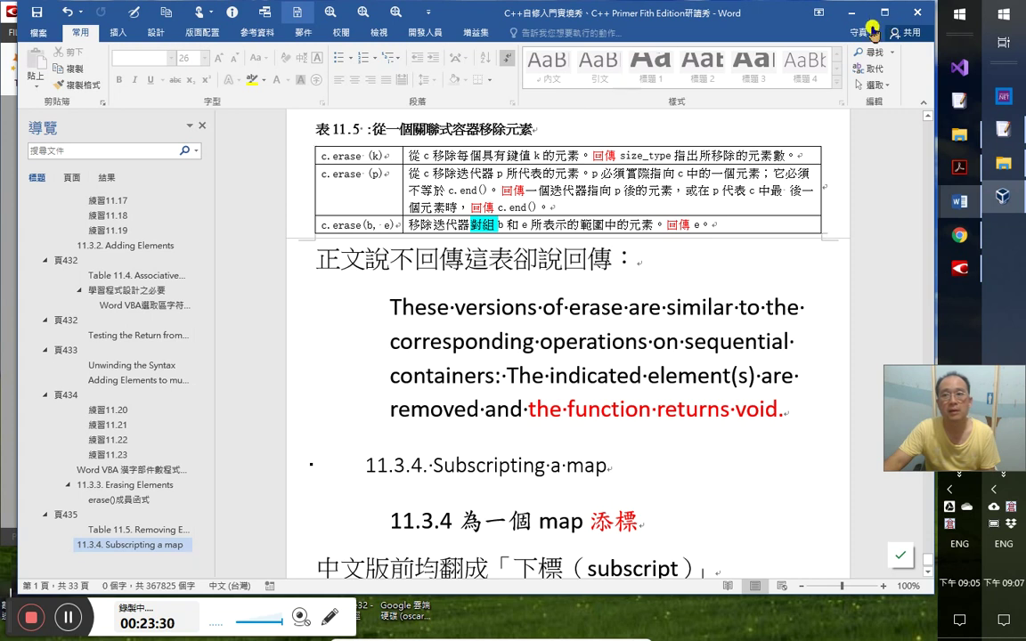
scroll(680, 321, "down", 2)
scroll(519, 352, "down", 6)
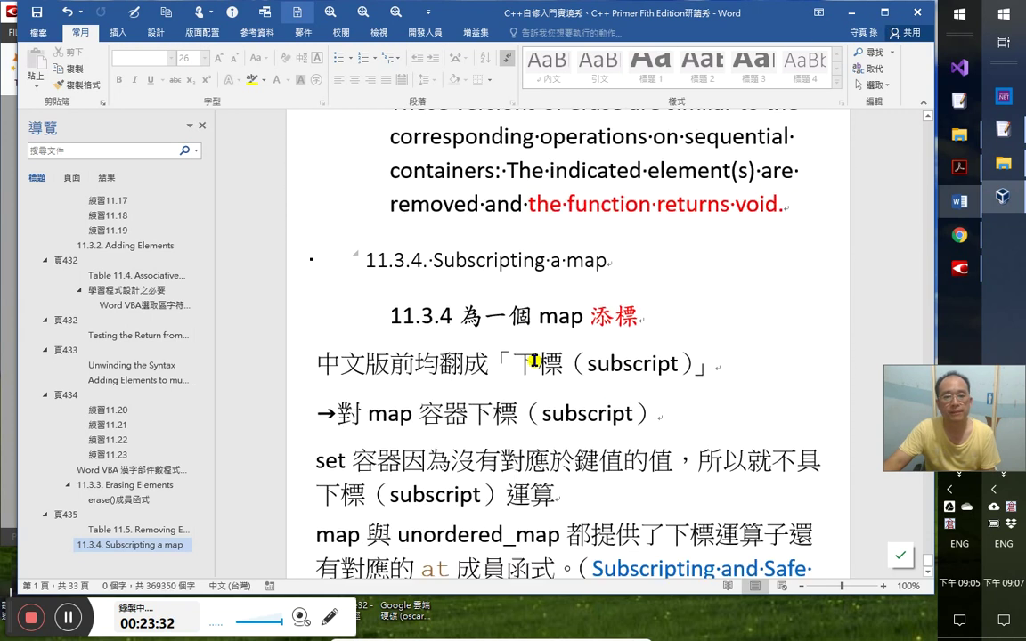
key("Right")
key("b")
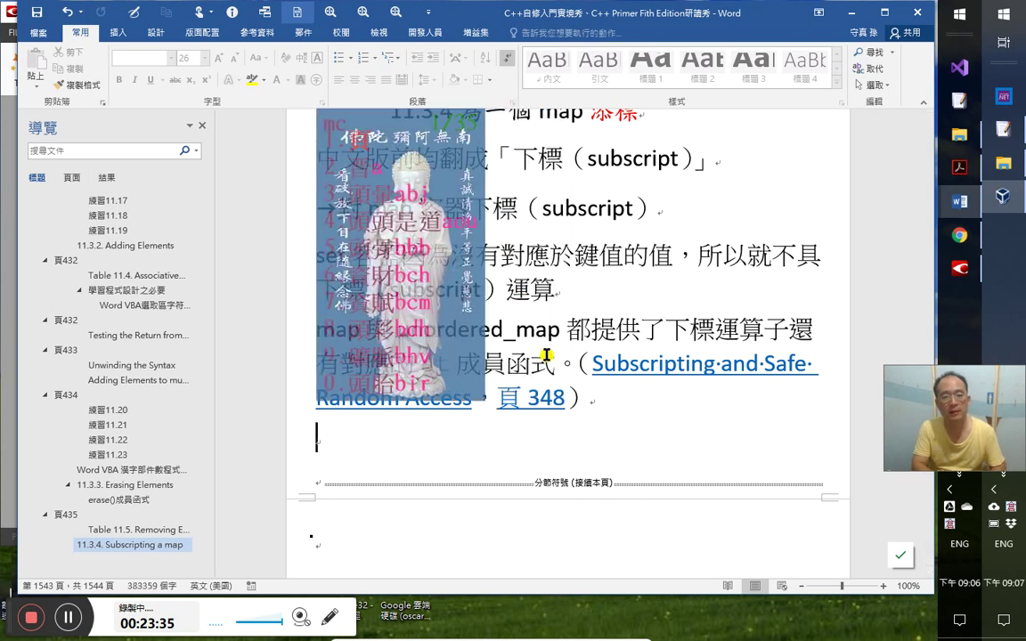
key("space")
- Switch to ABBYY FineReader and move its window toward the middle of the screen
key("alt+Tab")
key("alt+Tab")
key("alt+Tab")
key("alt+Tab")
key("alt+Tab")
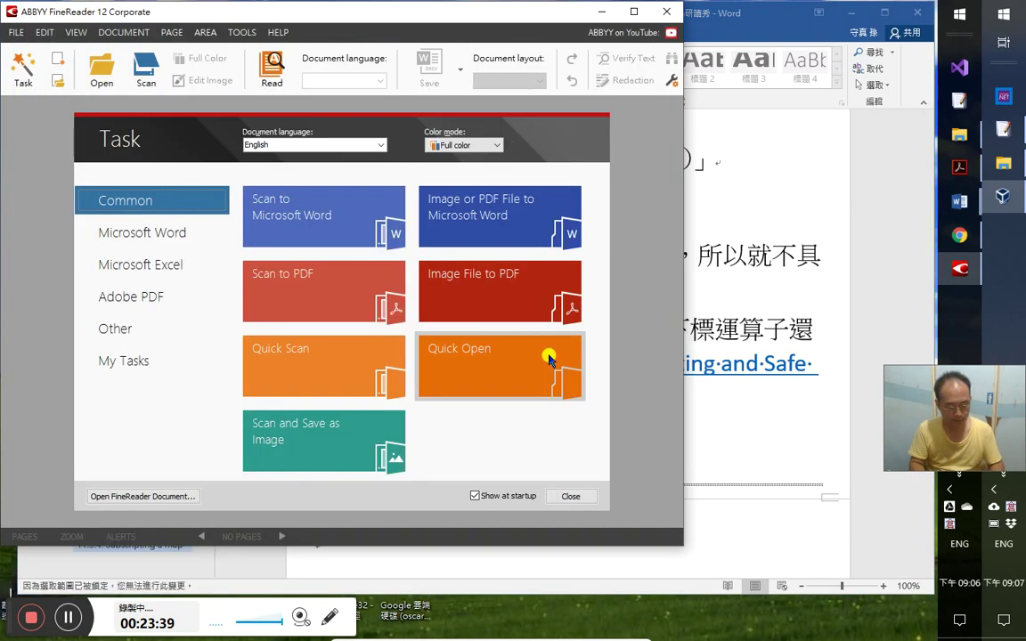
left_click(548, 356)
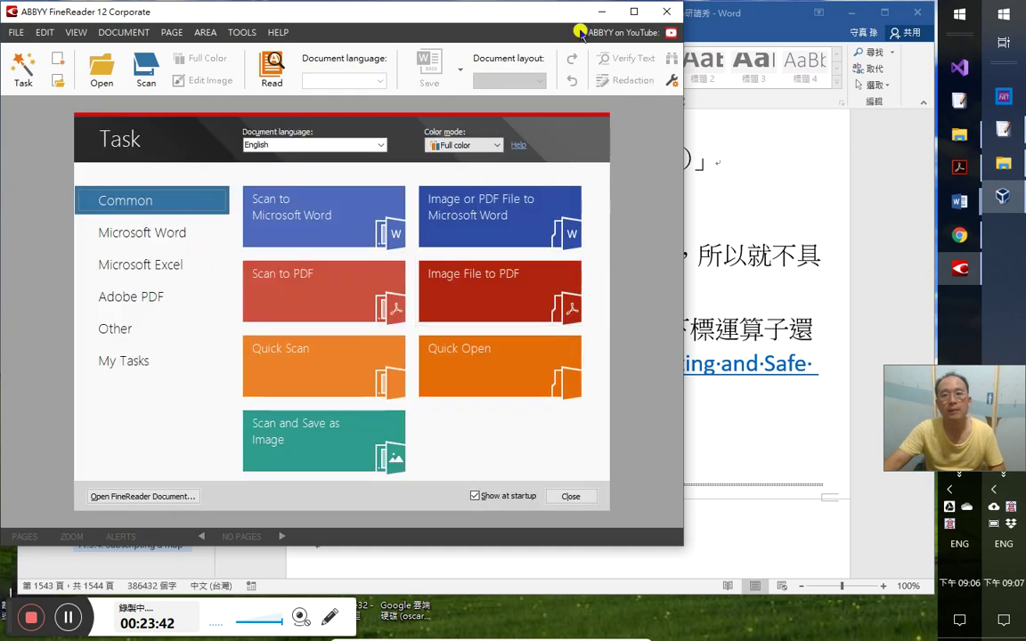
left_click_drag(556, 16, 750, 41)
left_click(211, 52)
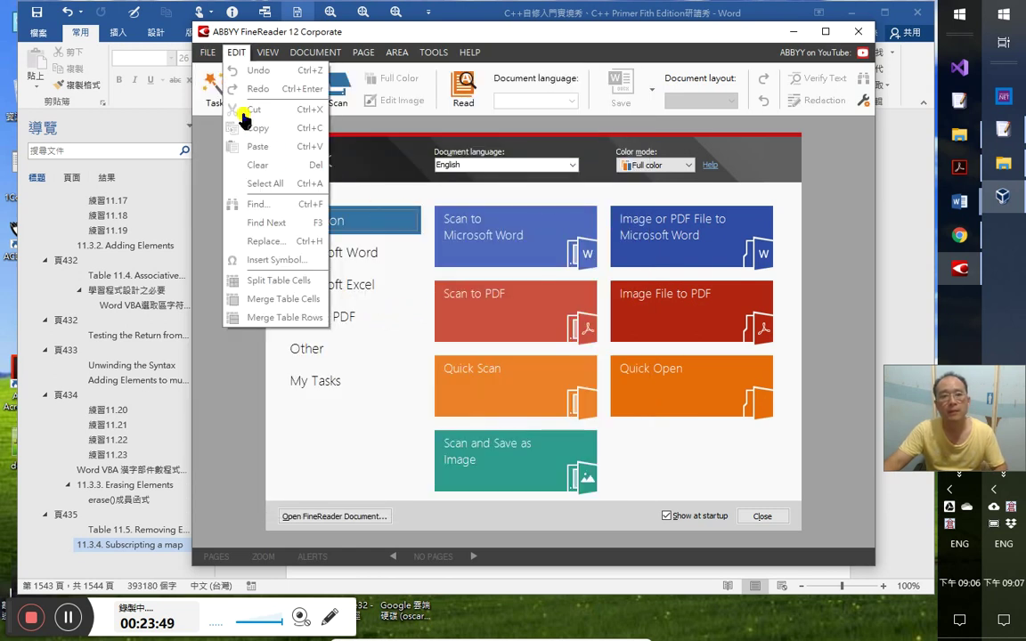
key("Escape")
key("Escape")
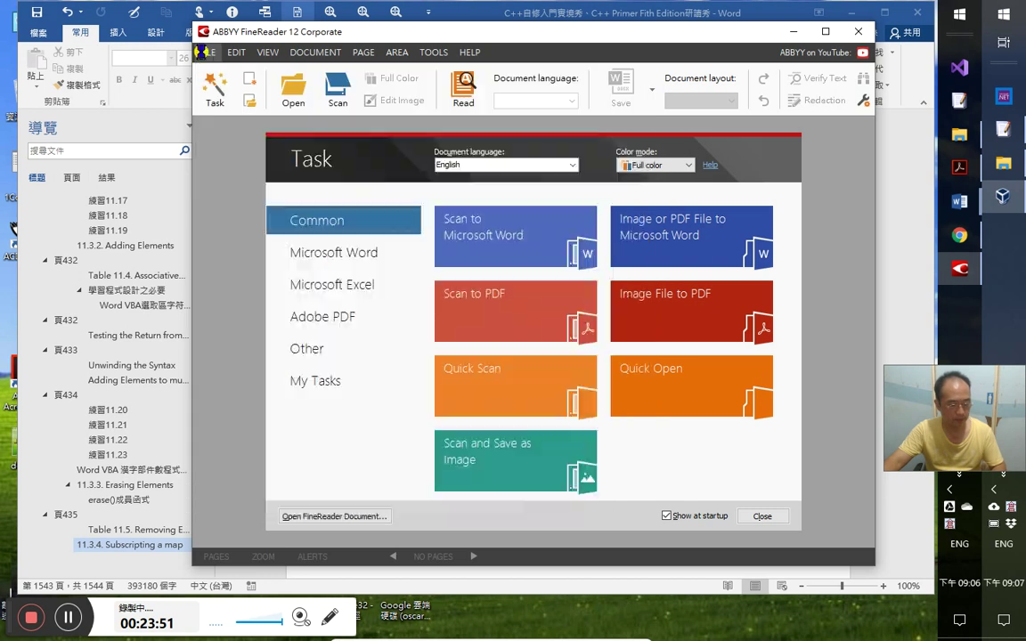
- Widen the ABBYY FineReader window on both sides so it nearly spans the Word window behind it
left_click(969, 275)
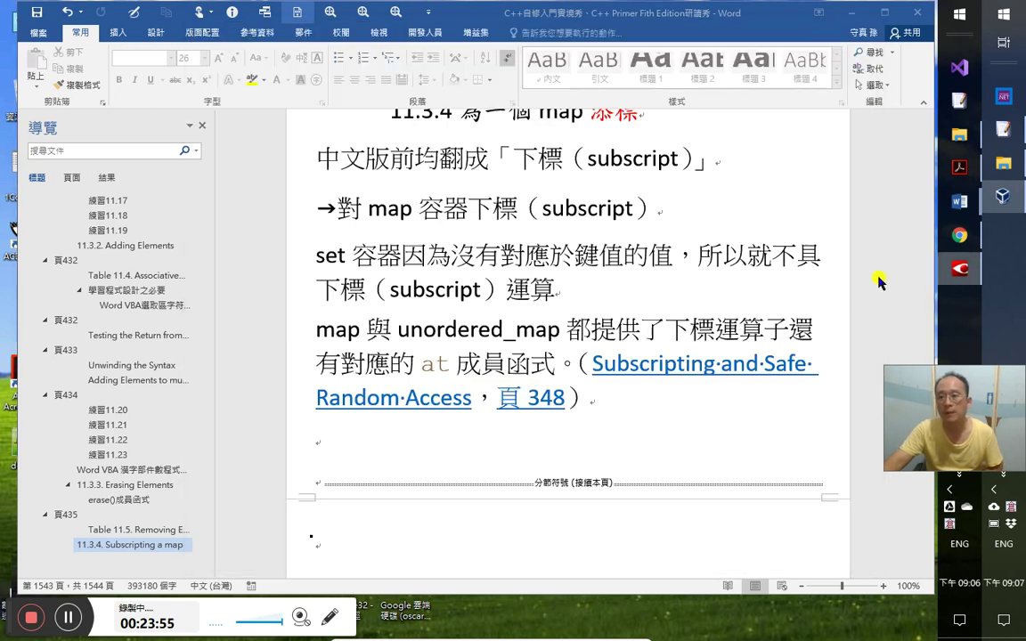
left_click(962, 272)
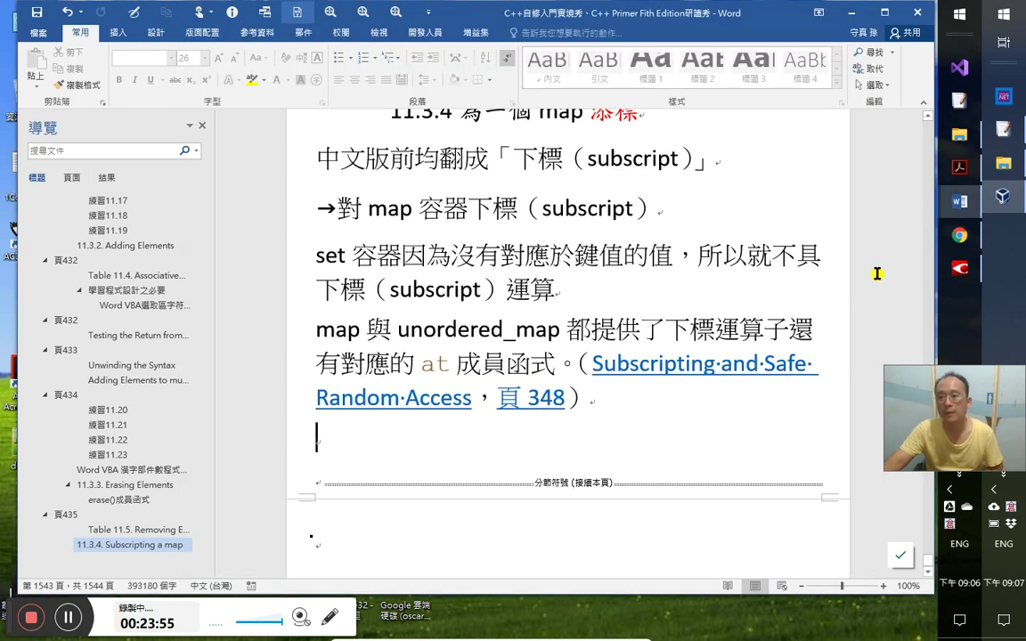
left_click(959, 272)
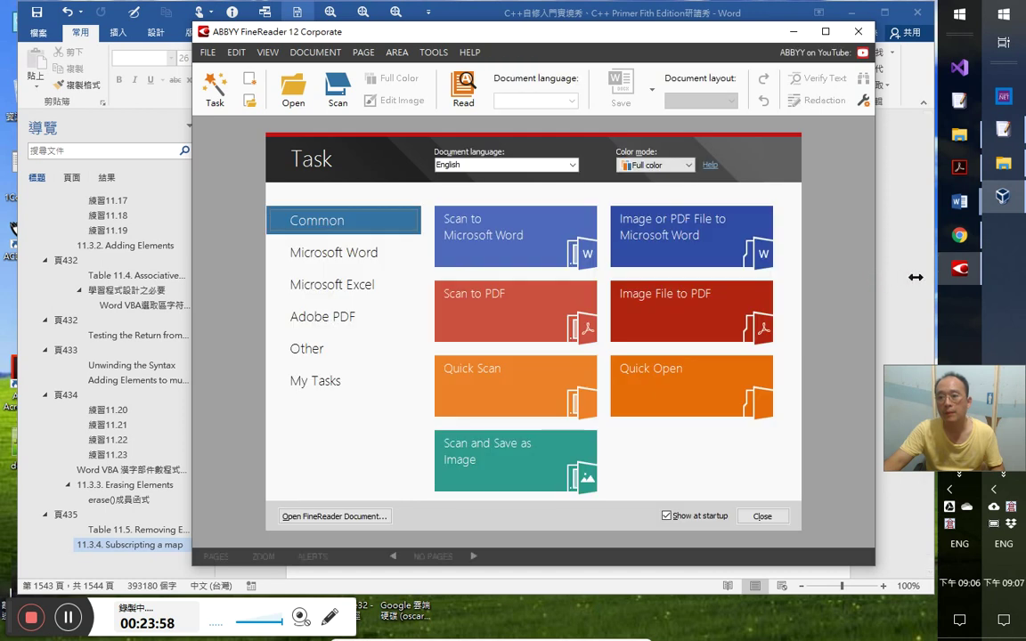
left_click_drag(915, 277, 933, 279)
left_click(183, 225)
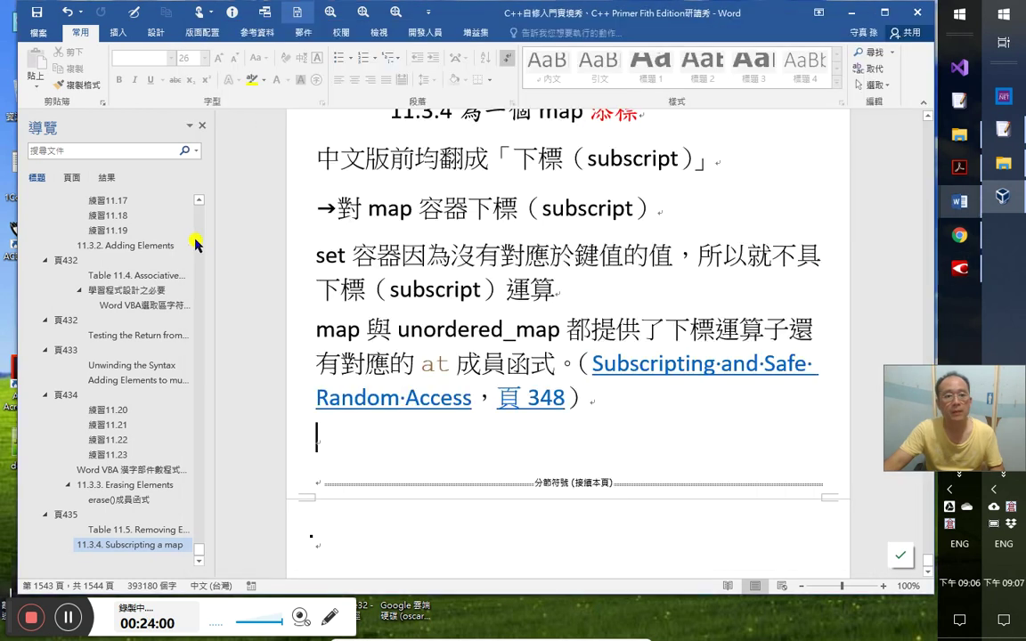
key("alt+Tab")
left_click_drag(162, 238, 51, 230)
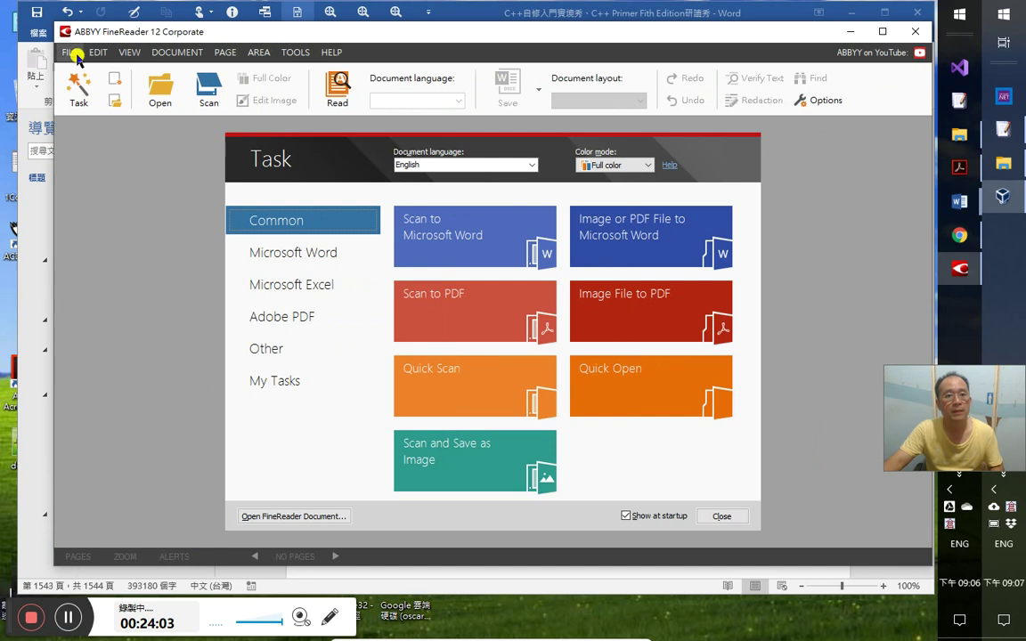
- Start opening an existing FineReader document and browse to the V: drive's folders
left_click(69, 52)
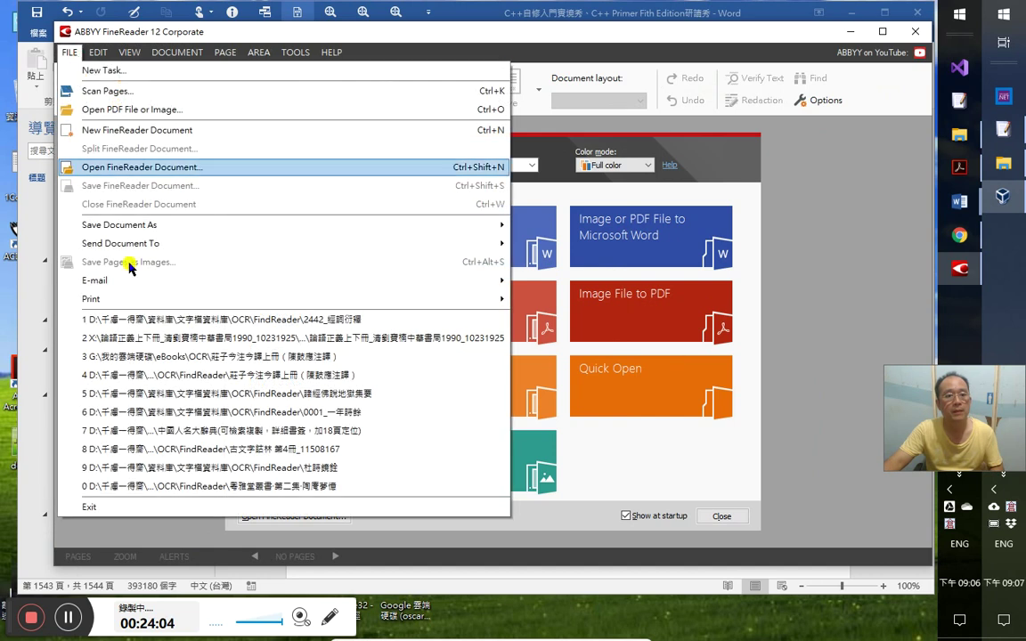
left_click(170, 169)
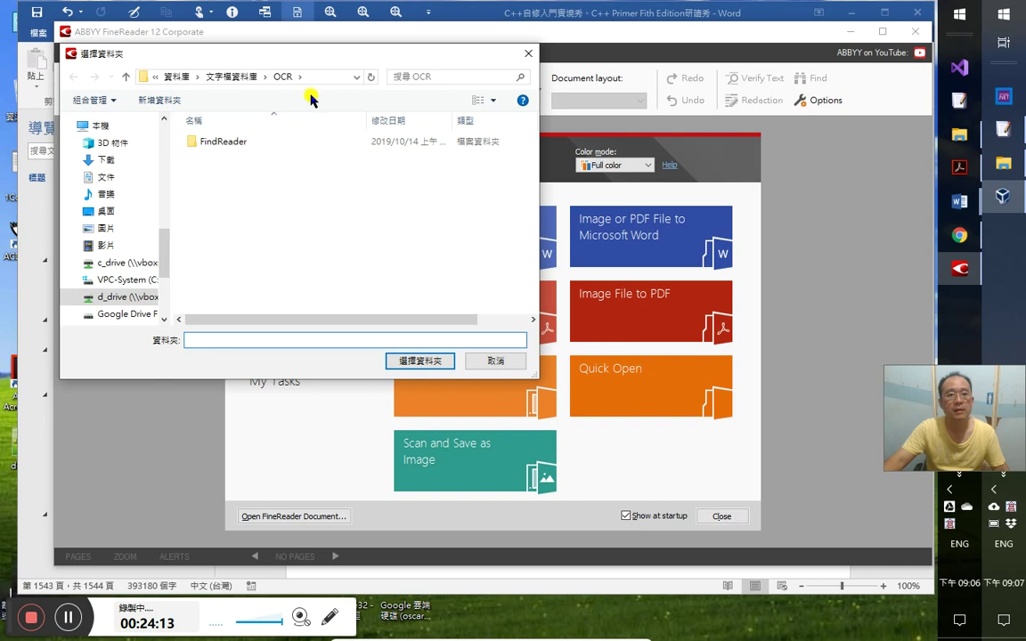
type("ve (V:")
key("Return")
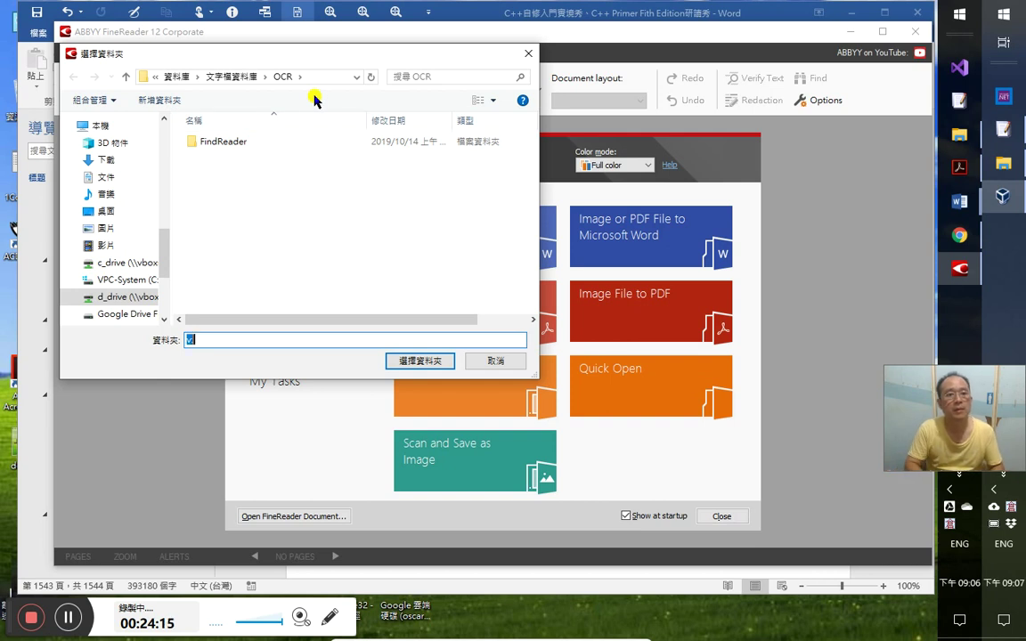
left_click(356, 201)
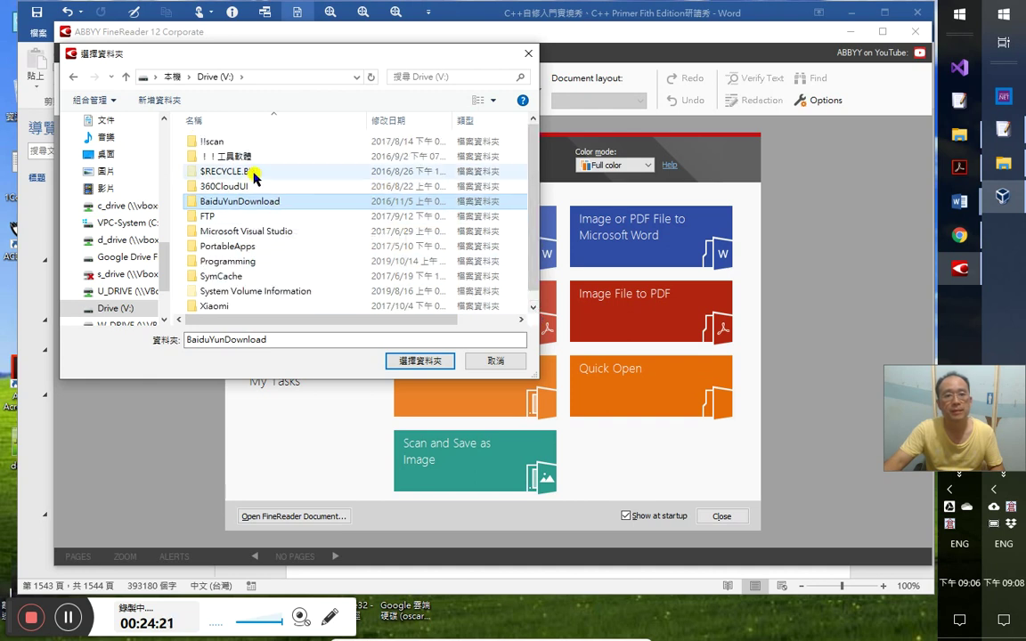
scroll(275, 246, "down", 1)
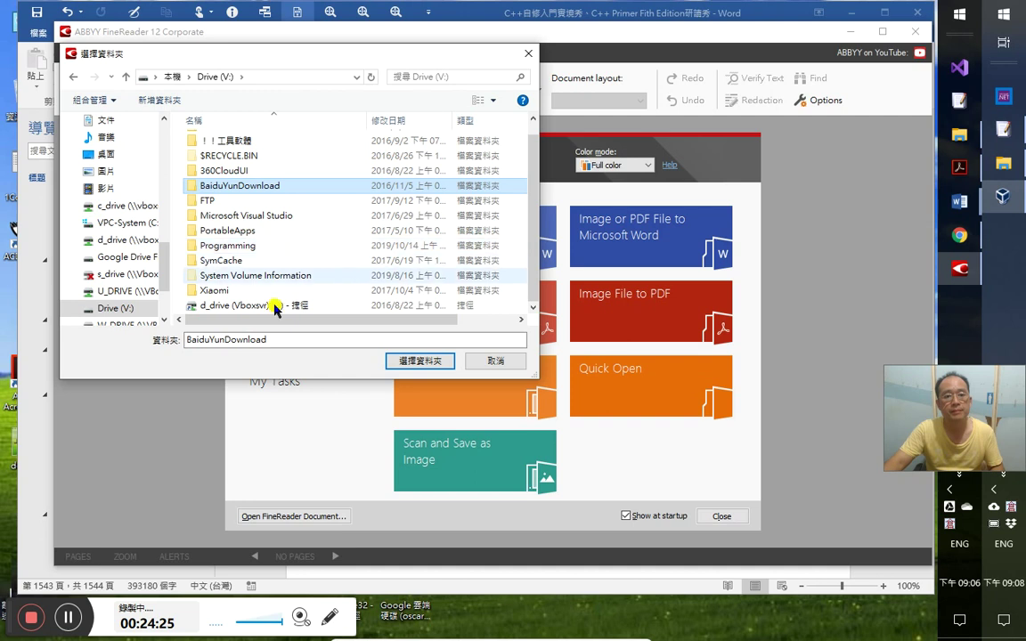
scroll(285, 307, "up", 1)
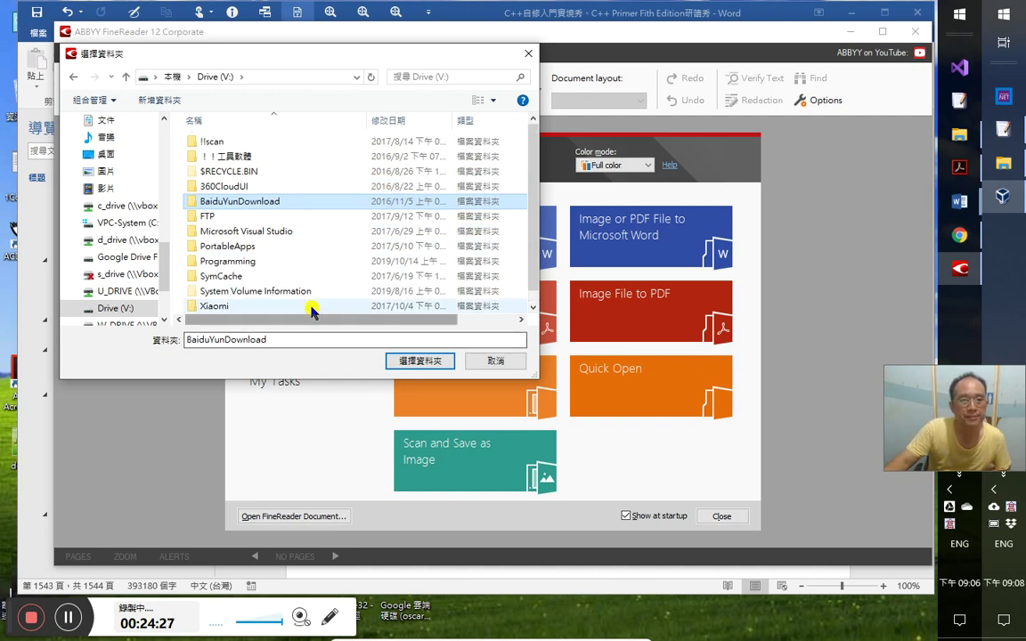
- Try to open the FineReader document "7611_C++ Primer, 5th Edition 中文版" from the Programming folder
left_click(279, 235)
left_click(271, 262)
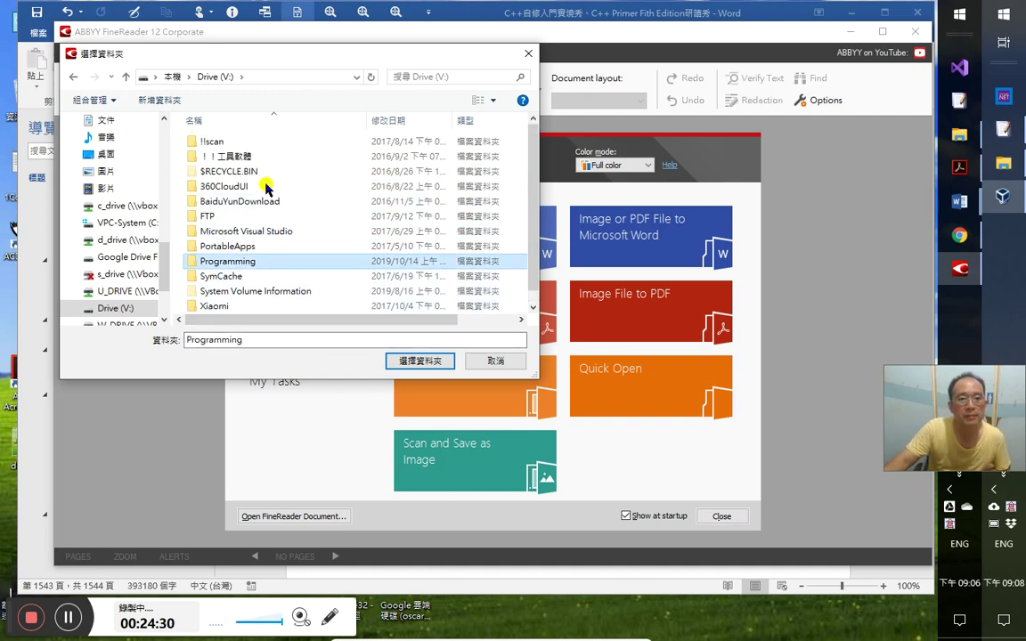
left_click(297, 156)
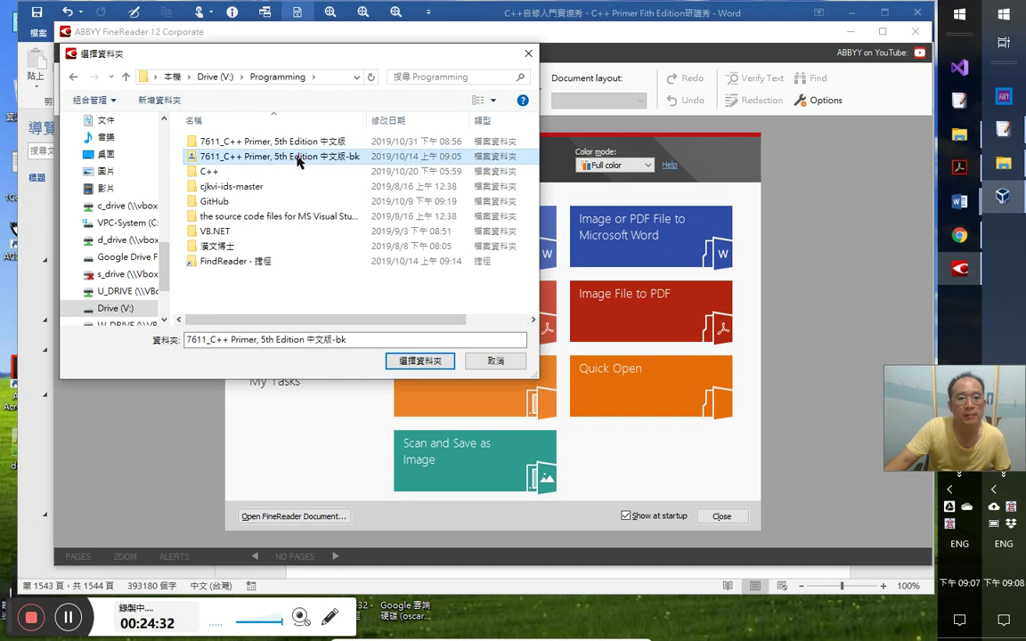
left_click(311, 142)
left_click(438, 371)
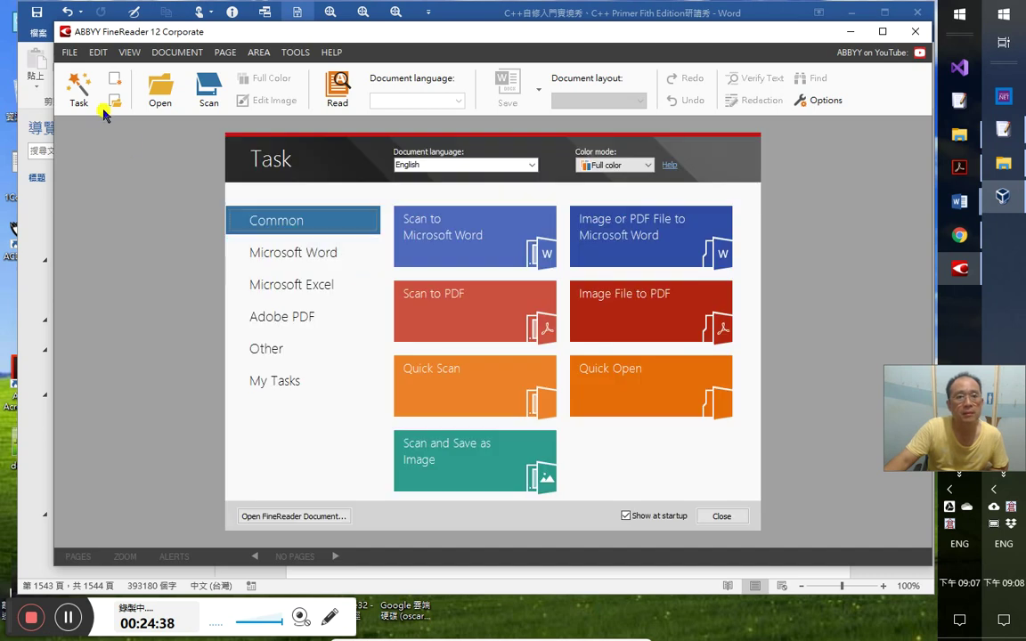
- Retry opening the "7611_C++ Primer, 5th Edition 中文版" folder as a FineReader document
left_click(69, 52)
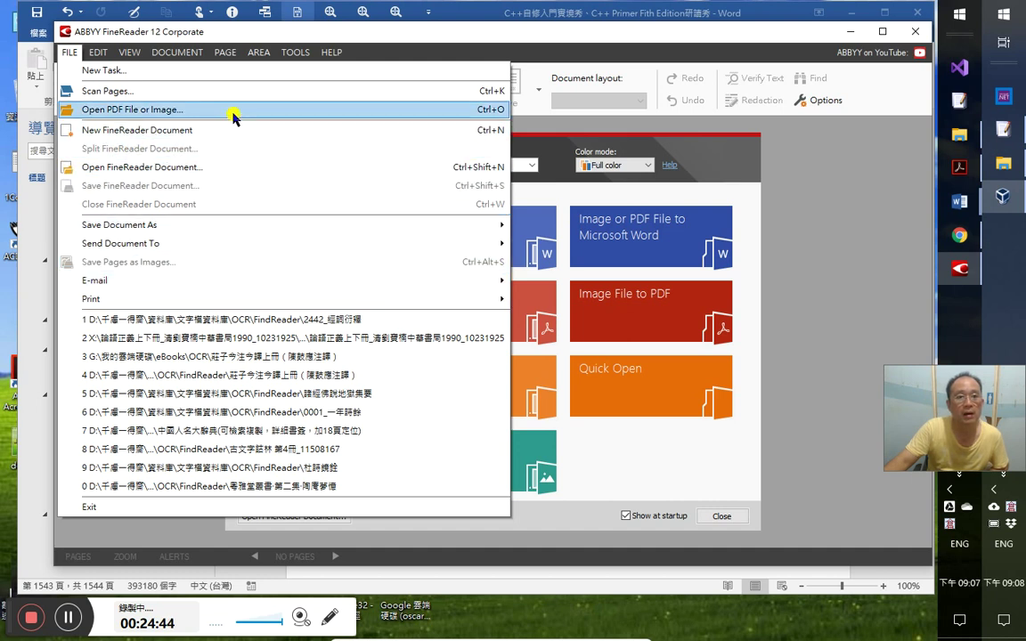
left_click(220, 169)
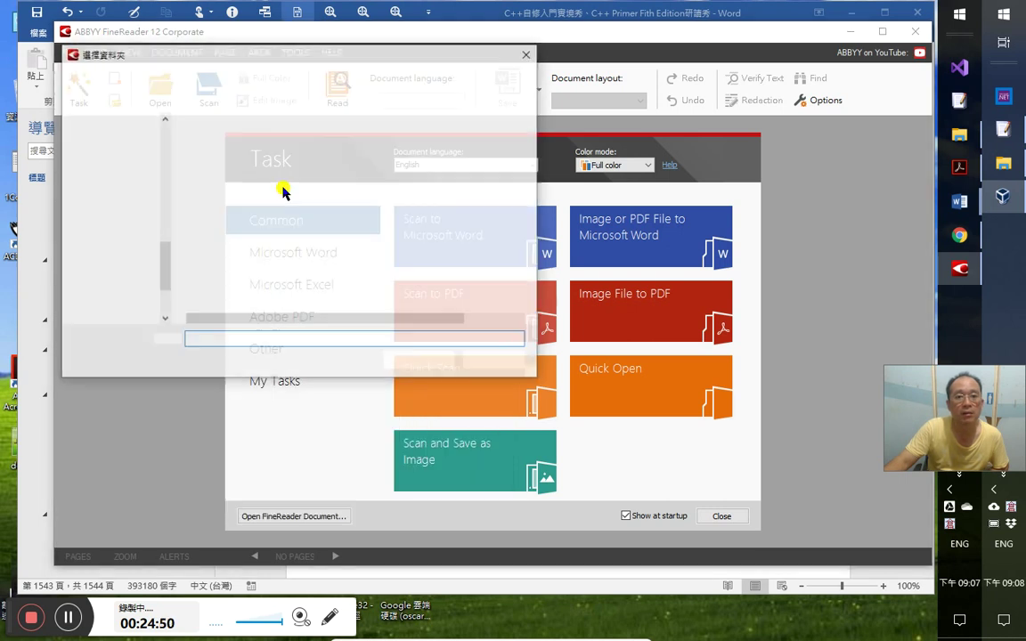
left_click(294, 142)
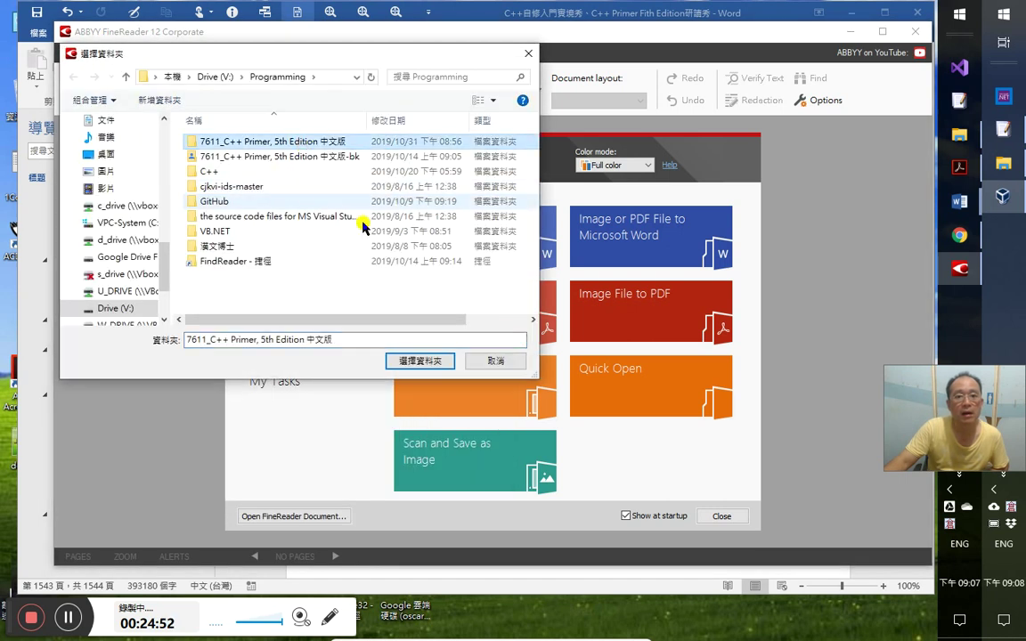
left_click(441, 364)
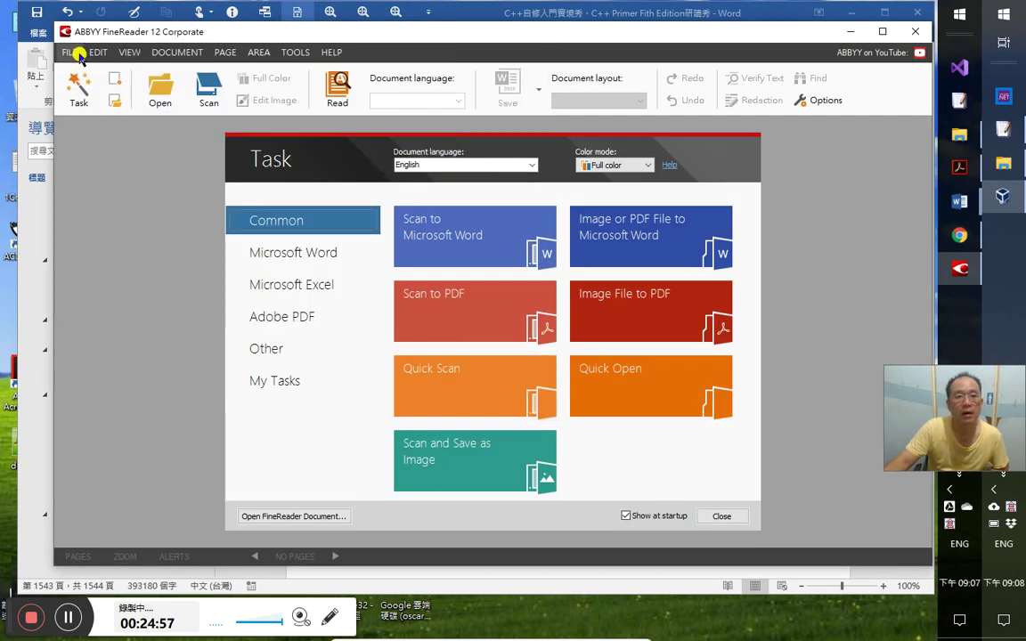
- Close ABBYY FineReader
left_click(917, 33)
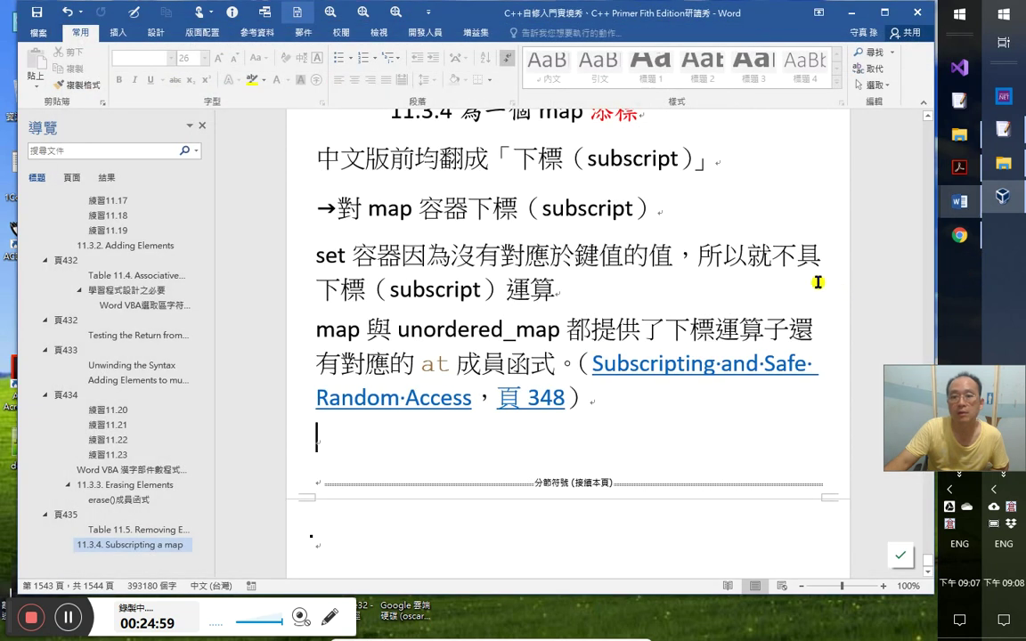
mouse_move(964, 239)
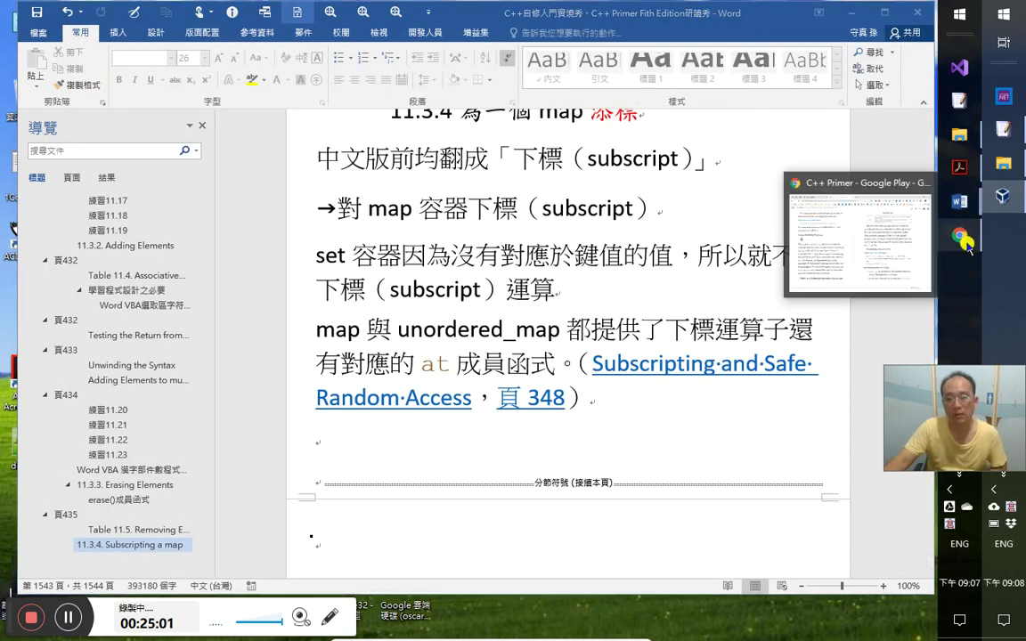
- Relaunch ABBYY FineReader from its desktop shortcut
key("super+d")
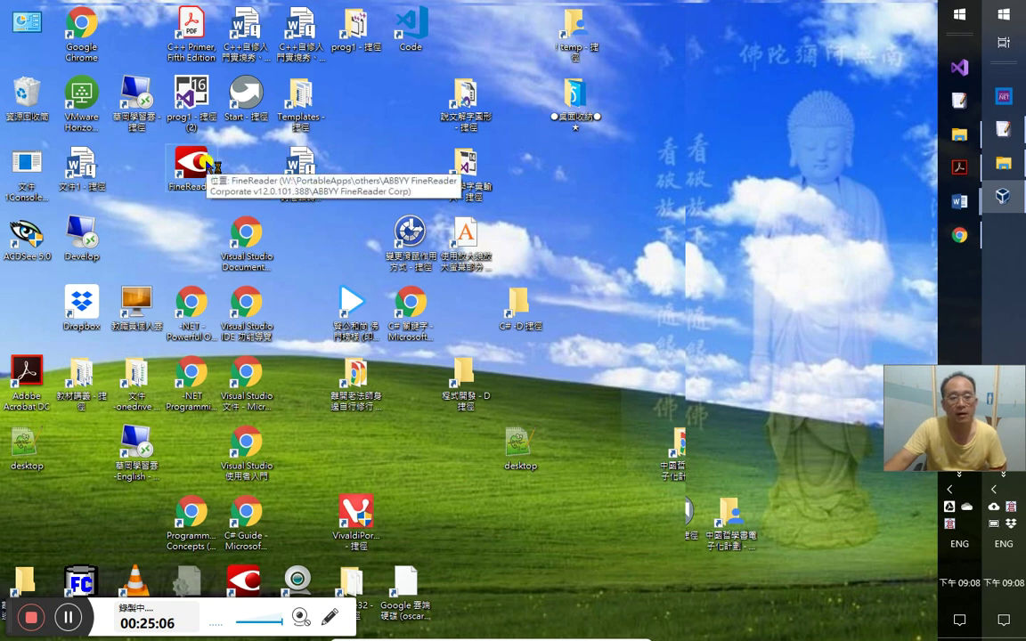
left_click_drag(248, 578, 317, 210)
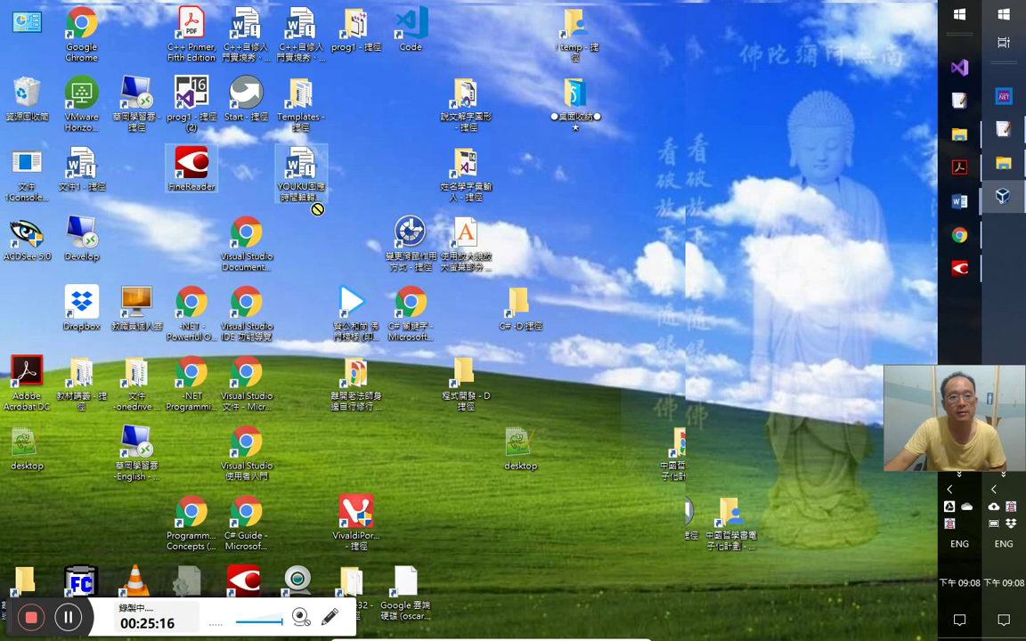
left_click_drag(337, 253, 965, 278)
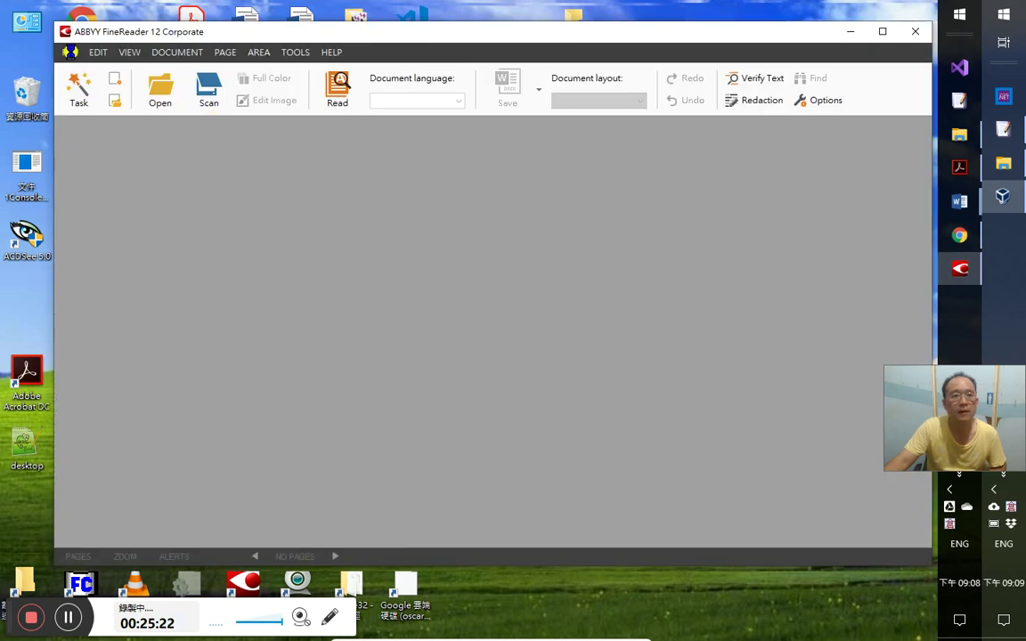
- Open the FineReader document "7611_C++ Primer, 5th Edition 中文版" from the Programming folder on drive V:
left_click(70, 53)
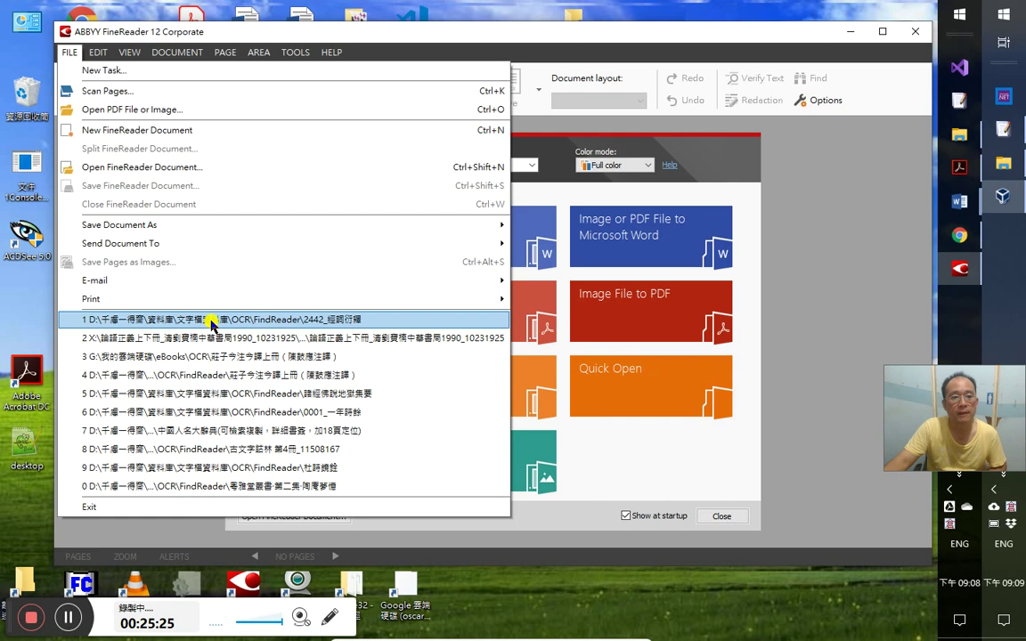
key("Escape")
key("Escape")
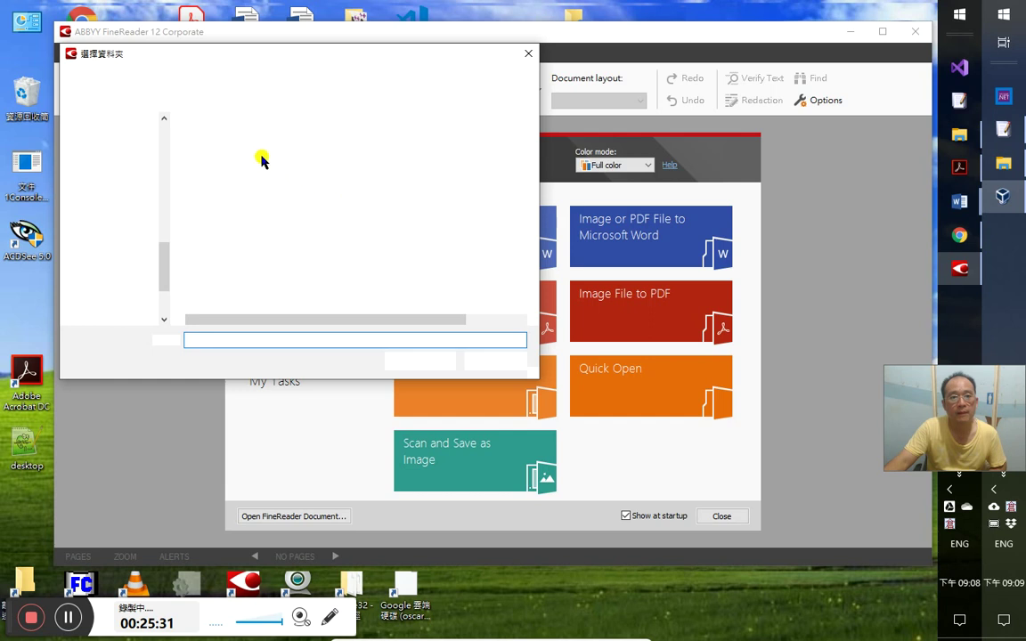
left_click(269, 141)
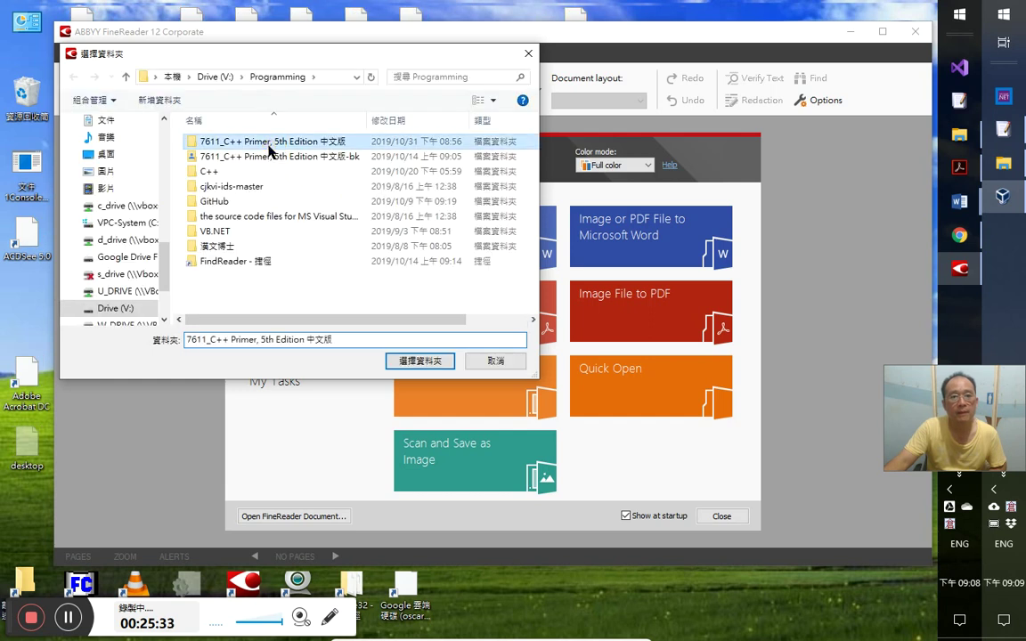
left_click(420, 364)
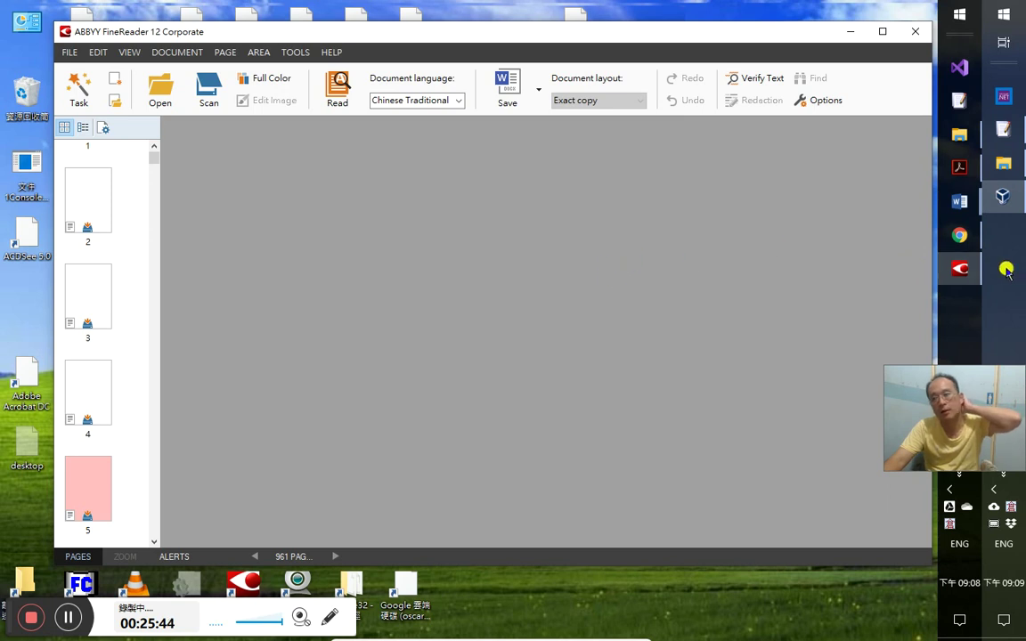
- Switch to the Word study notes and try to paste on the blank line after the 頁 348 reference
left_click(967, 268)
key("alt+Tab")
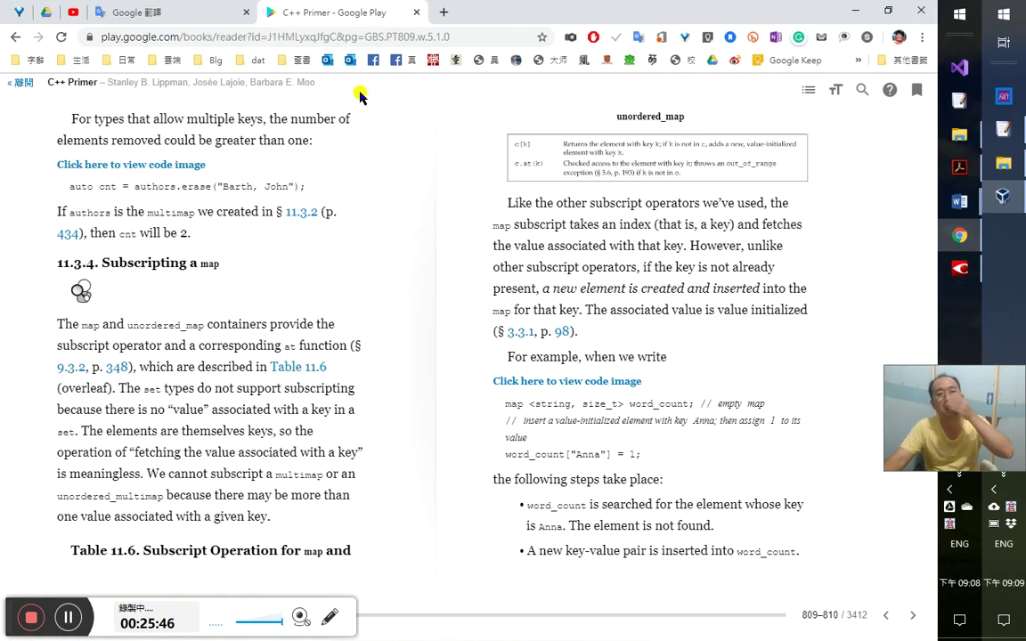
left_click(959, 201)
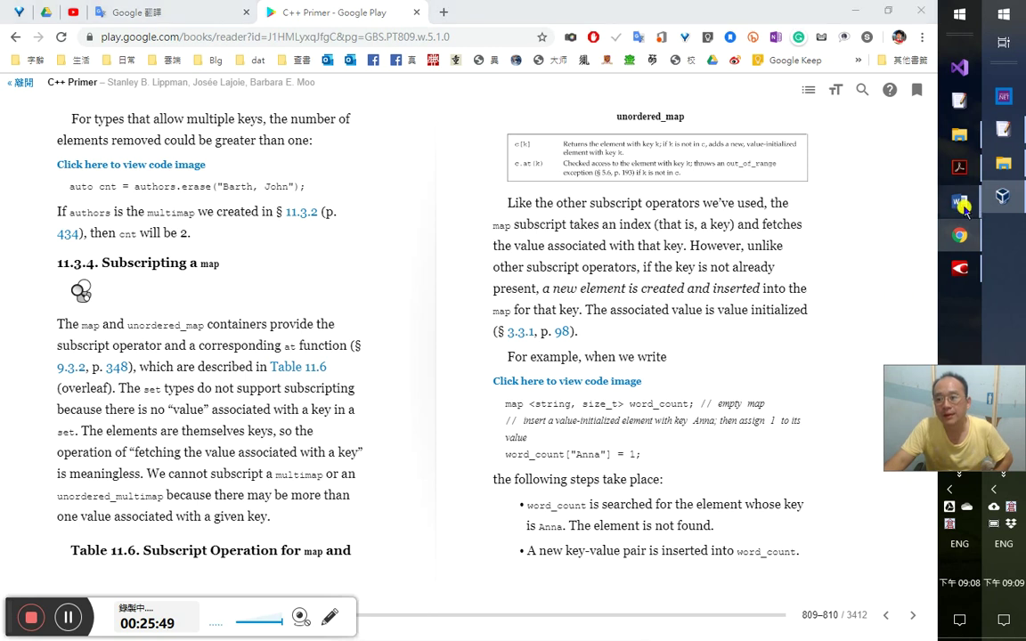
mouse_move(959, 201)
left_click(873, 261)
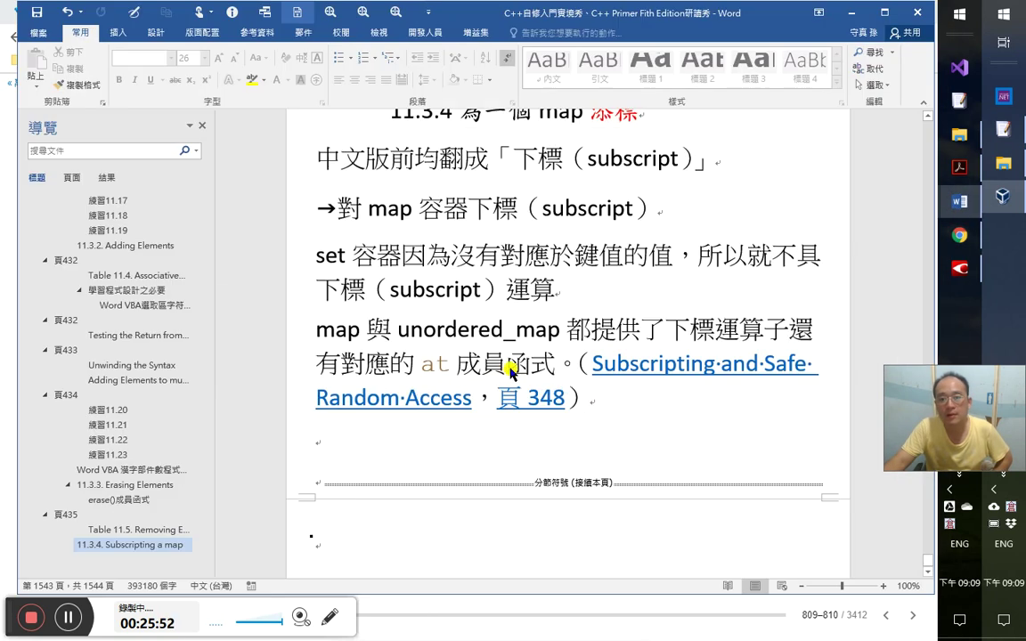
left_click(488, 445)
scroll(464, 442, "down", 2)
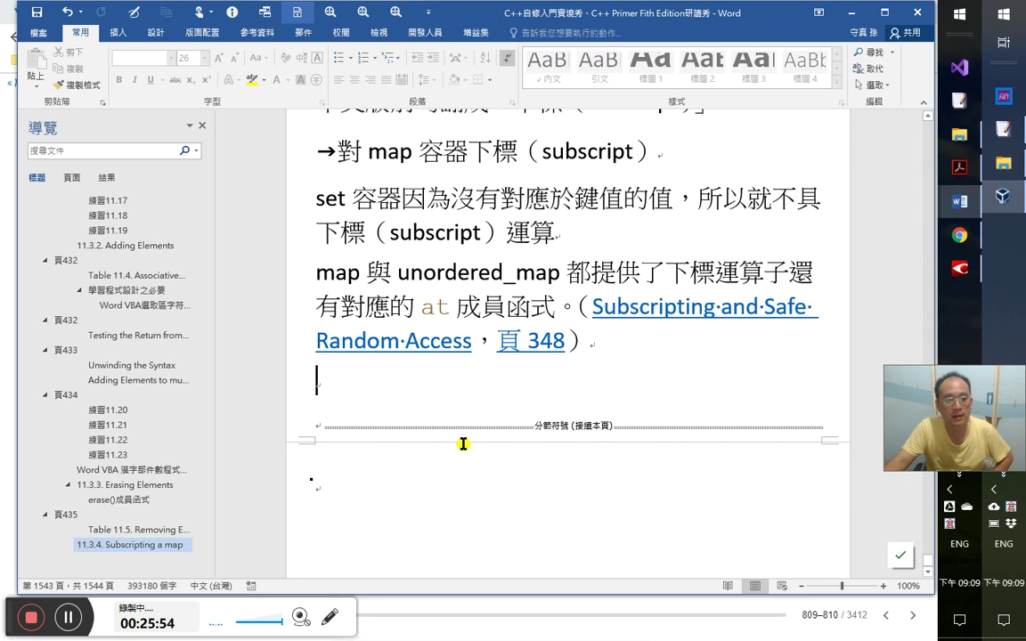
key("ctrl+v")
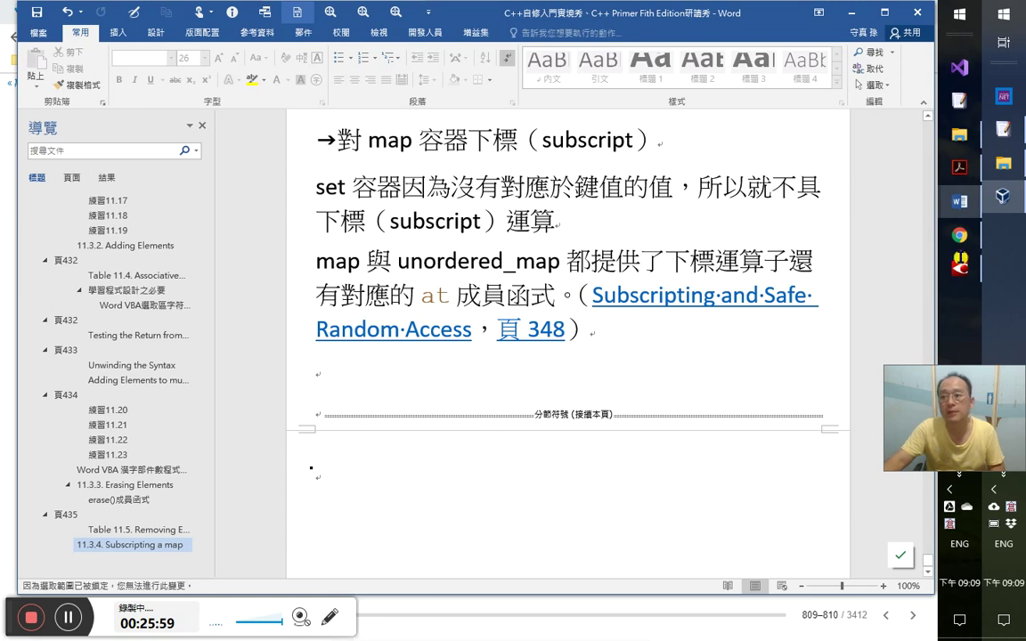
- Bring up the separately opened part-two subdocument (第二篇), go to its end and close its window
left_click(966, 210)
left_click(889, 213)
left_click(951, 200)
left_click(863, 172)
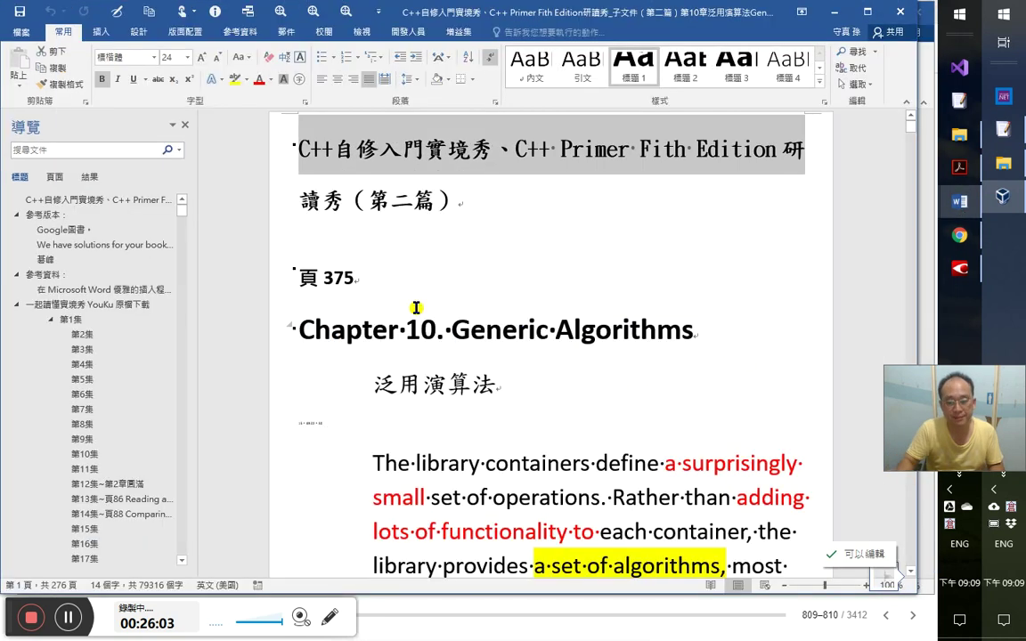
key("ctrl+End")
key("Up")
key("Up")
key("ctrl+w")
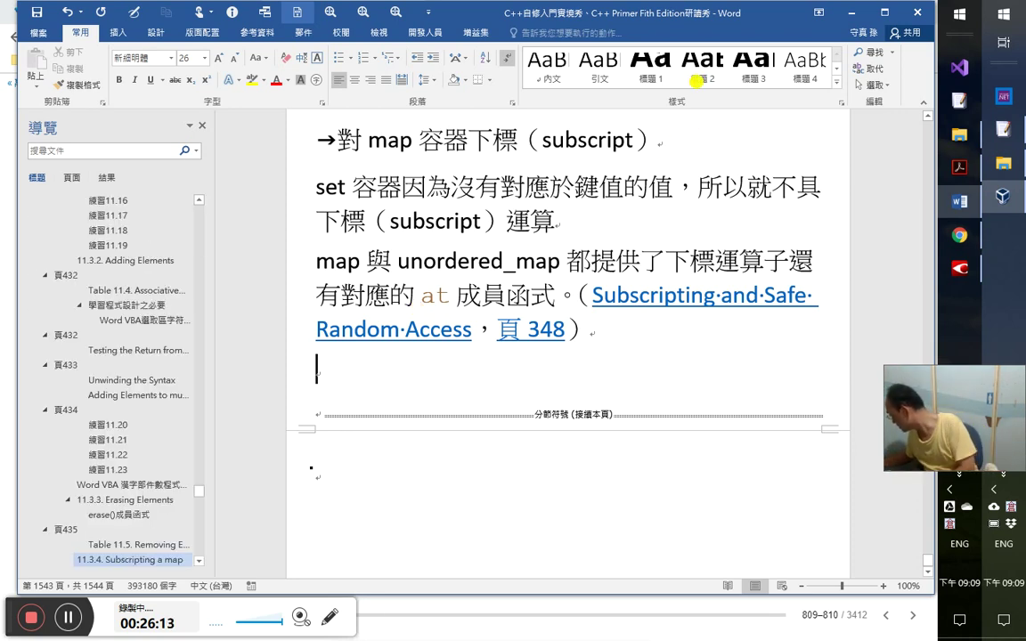
- Add the page heading "頁 346" in the 標題 2 style below the paragraph ending with the 頁 348 reference
type("mc 346")
left_click(697, 71)
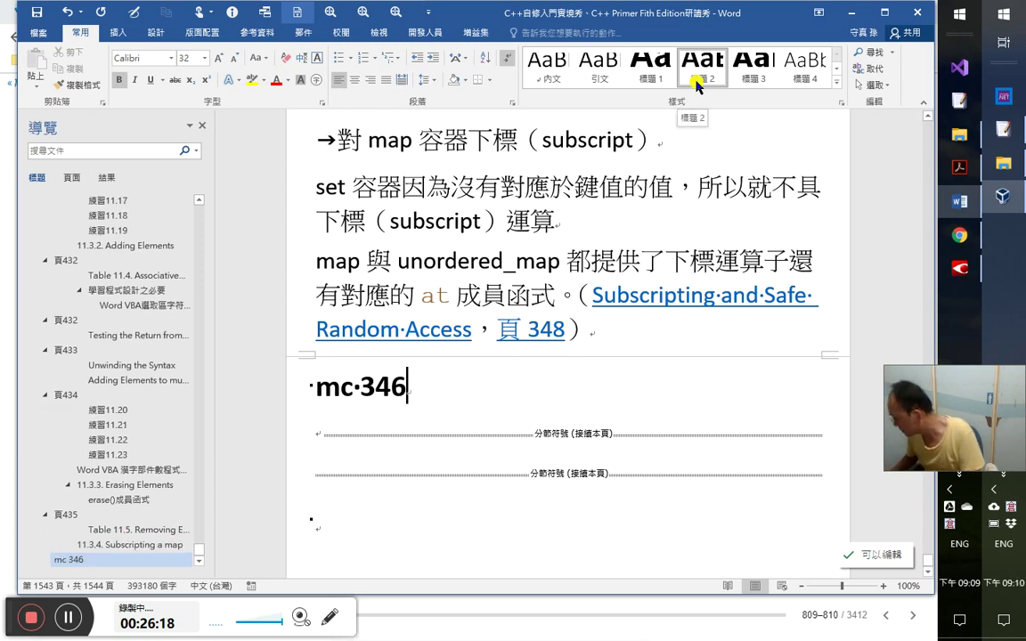
key("ctrl+Left")
key("Left")
key("ctrl+shift+Left")
key("Delete")
type("mc")
key("BackSpace")
key("BackSpace")
key("BackSpace")
key("super+space")
type("頁")
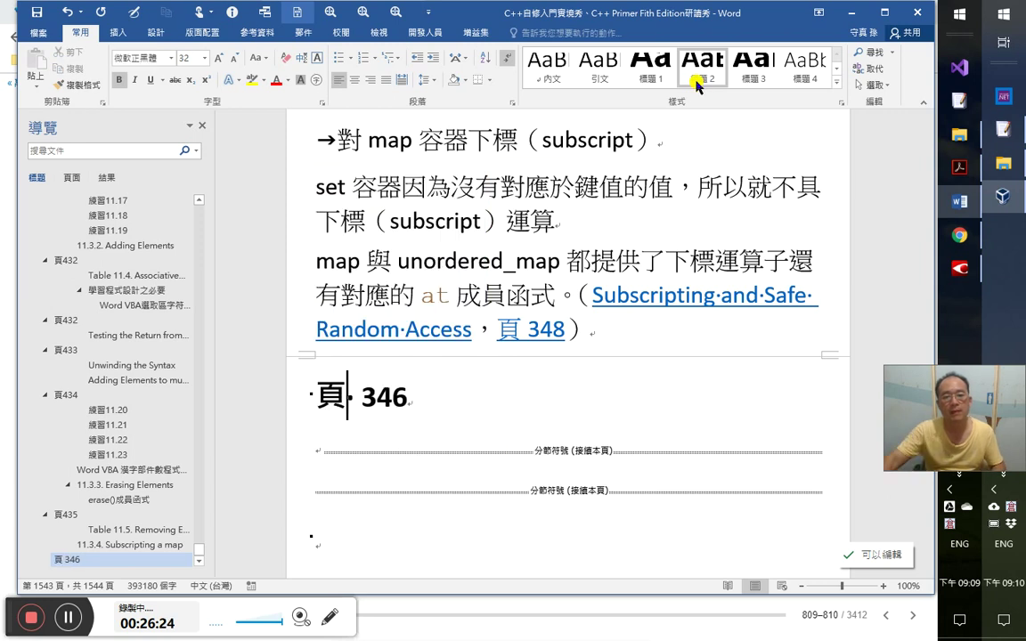
key("Delete")
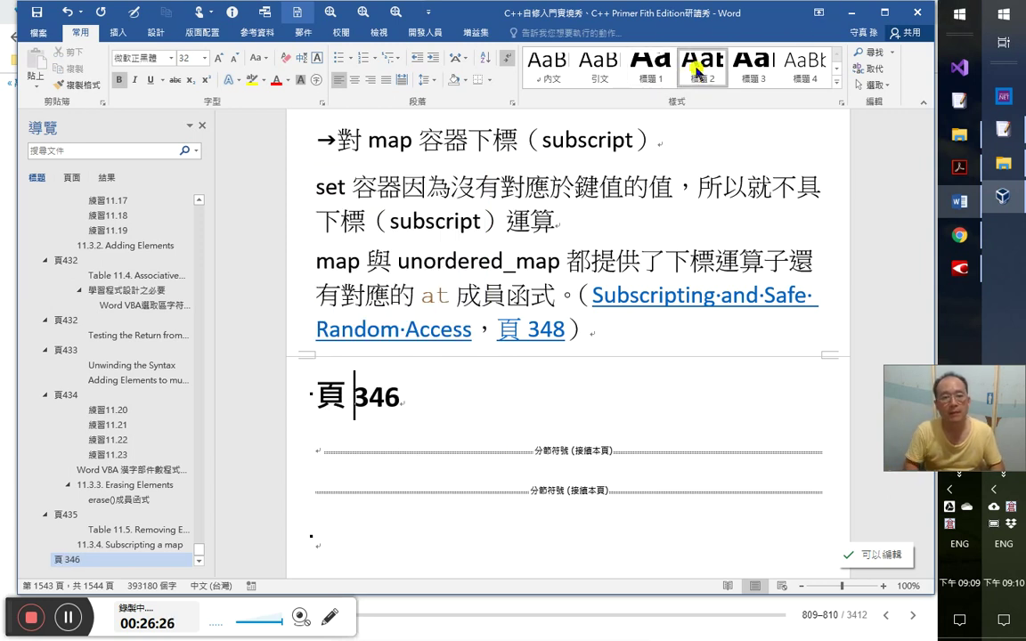
- Search the whole document for another heading with the same page number, and return to the new page heading
key("Home")
key("shift+End")
key("ctrl+k")
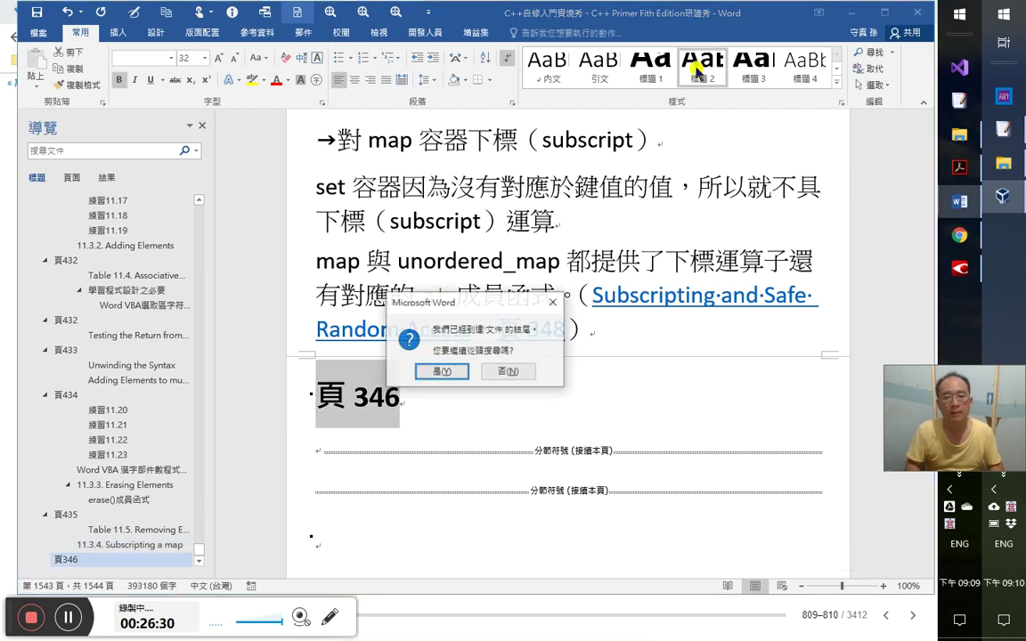
key("Return")
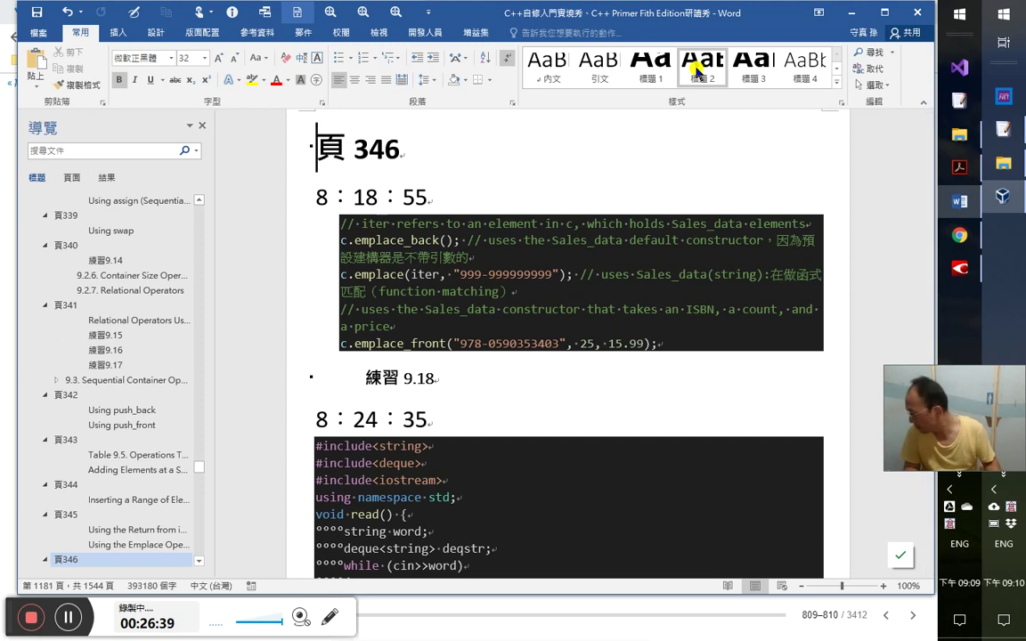
key("shift+F5")
key("shift+F5")
key("shift+F5")
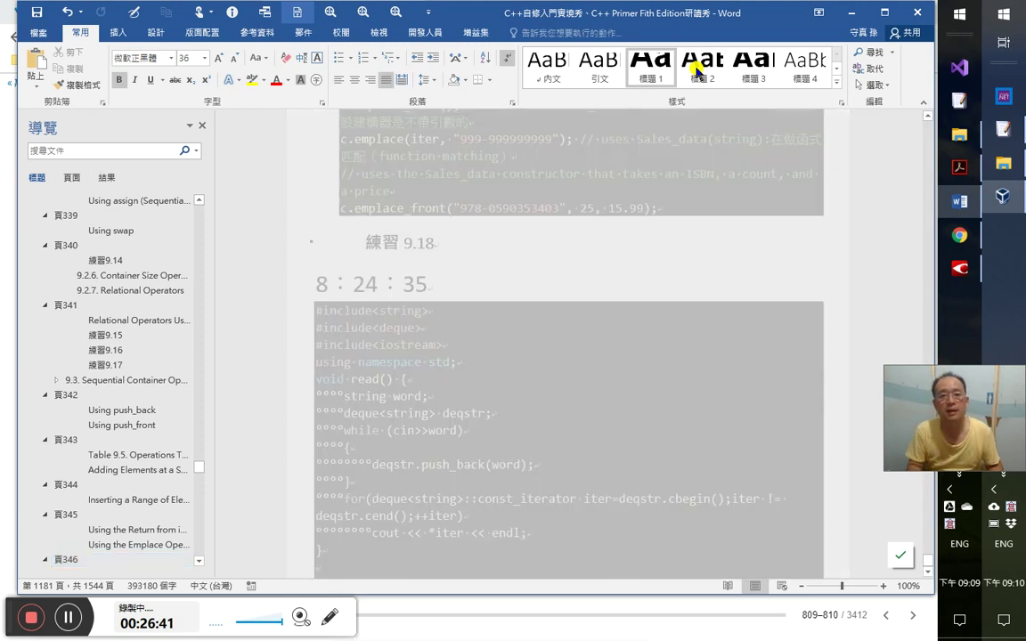
- Correct the number in the new page heading to 436
key("Right")
key("Right")
key("Right")
key("Left")
key("Delete")
type("4")
key("Right")
type("3")
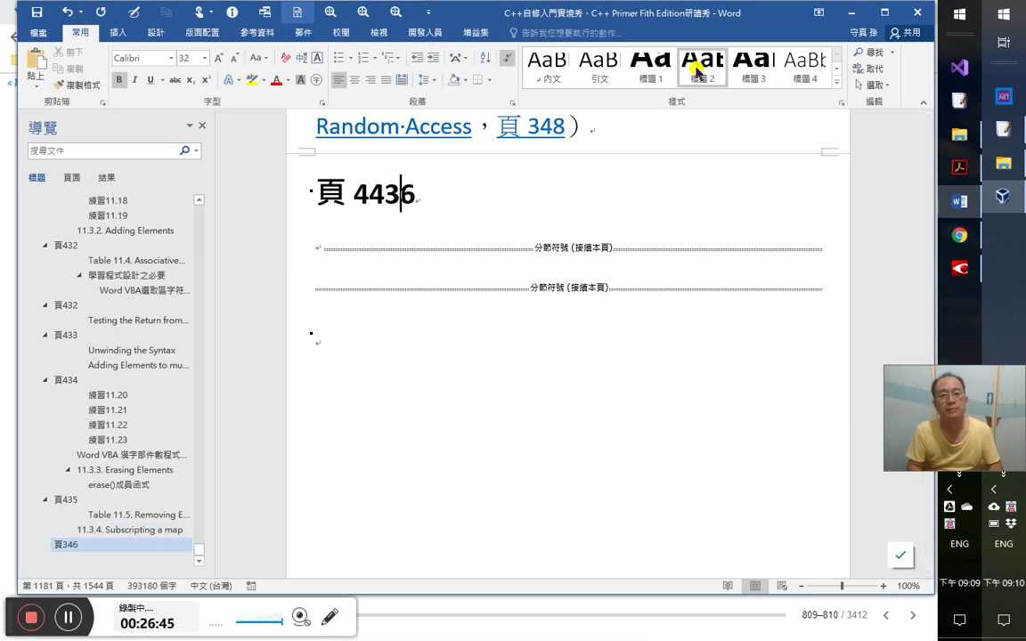
key("Left")
key("Left")
key("Left")
key("Delete")
key("Right")
key("Left")
- Search the notes for 頁436 to check for a duplicate page heading
key("Home")
key("shift+End")
key("shift+Left")
key("alt+Tab")
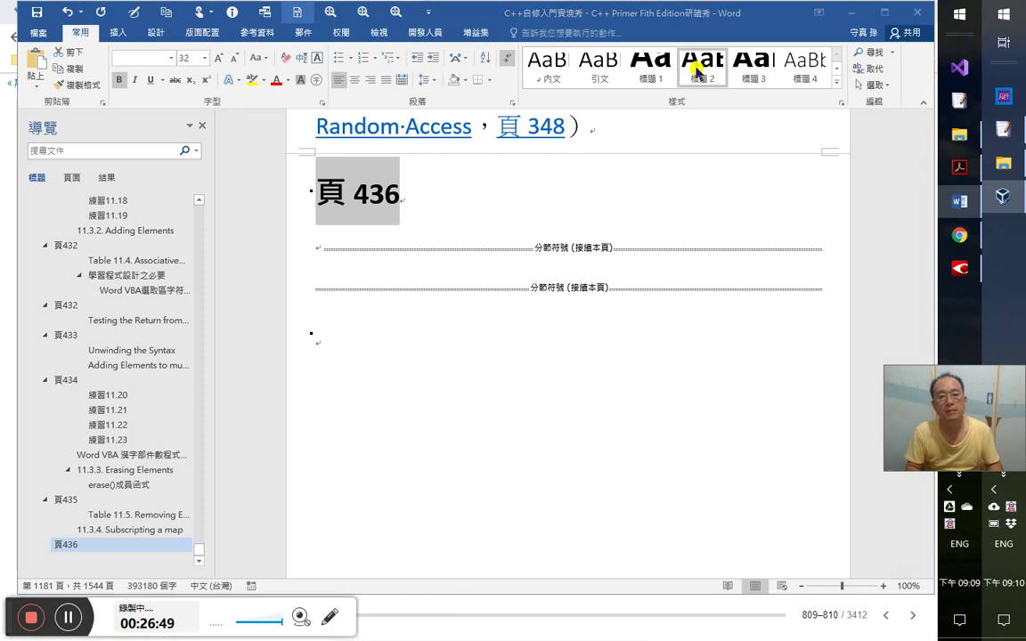
key("Return")
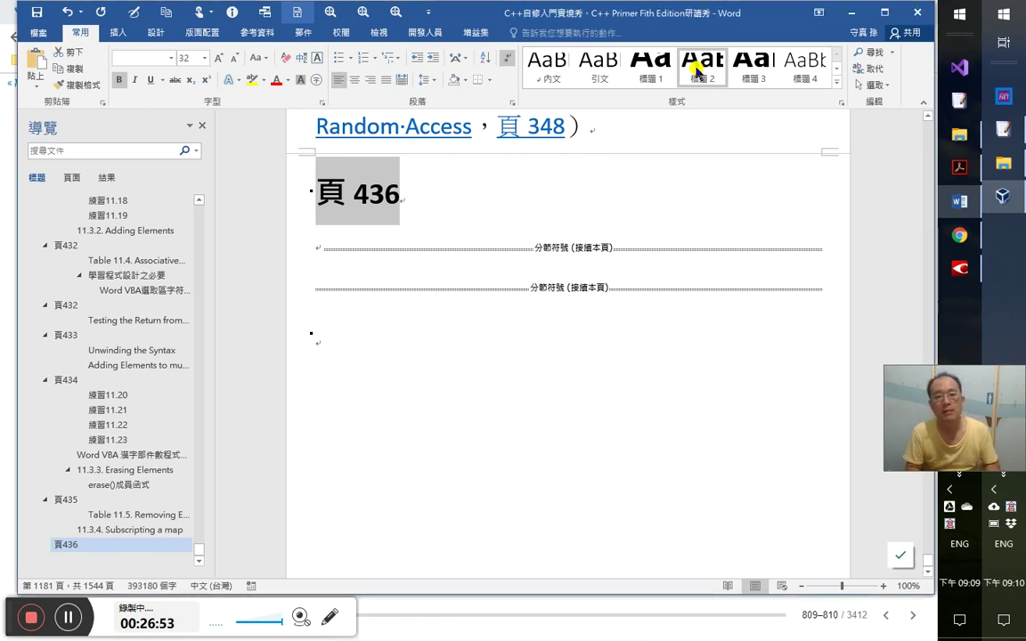
key("Left")
left_click(118, 152)
type("頁436")
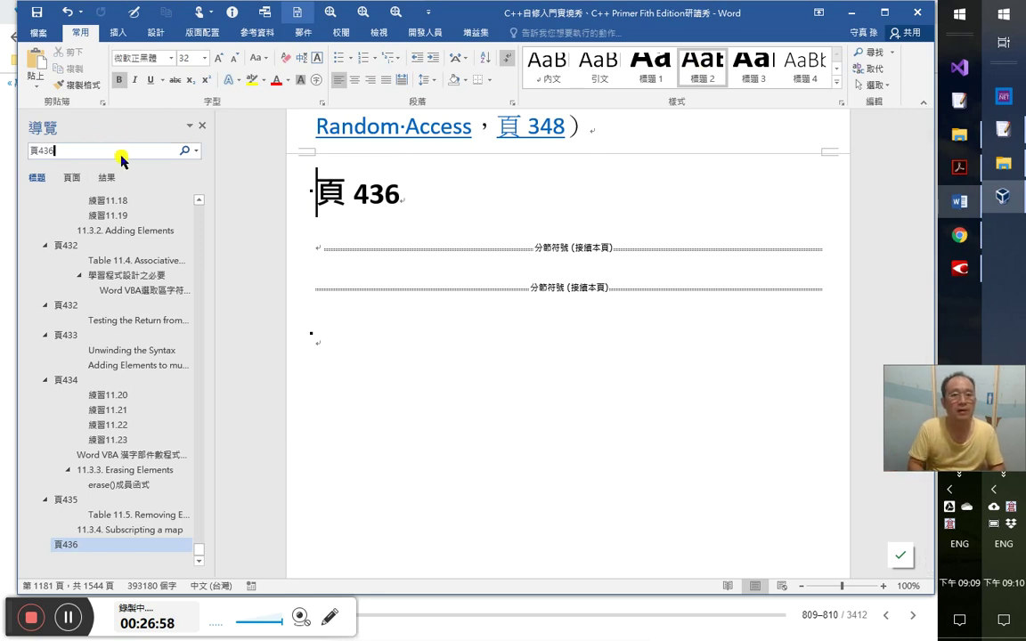
key("Return")
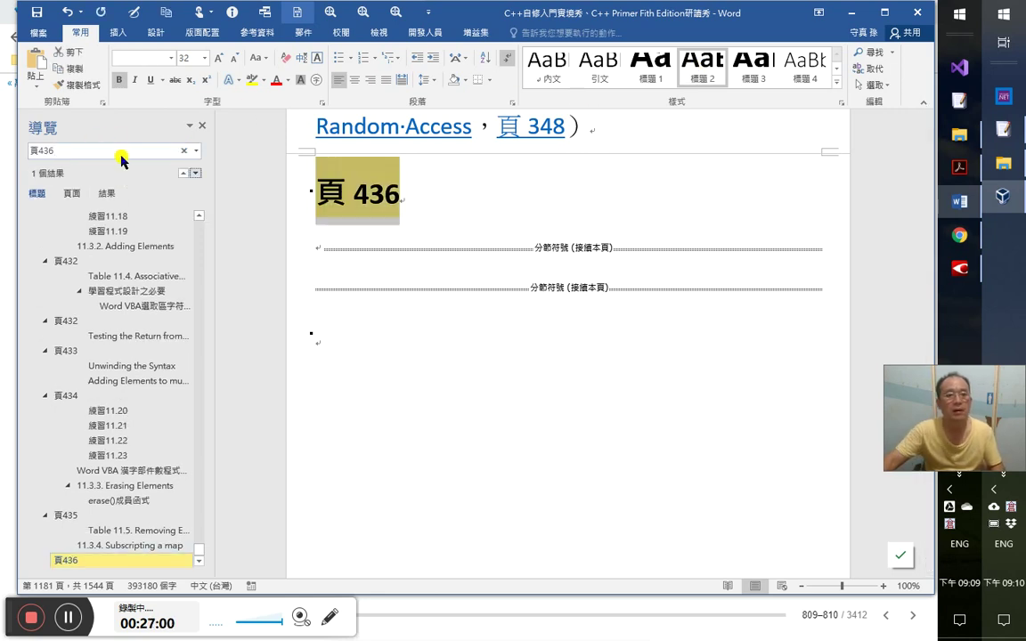
key("Escape")
- Copy Table 11.6 on map and unordered_map subscript operations from FineReader and paste it beneath the 頁 436 heading in Word
left_click(440, 205)
key("alt+Tab")
key("alt+Tab")
left_click(431, 328)
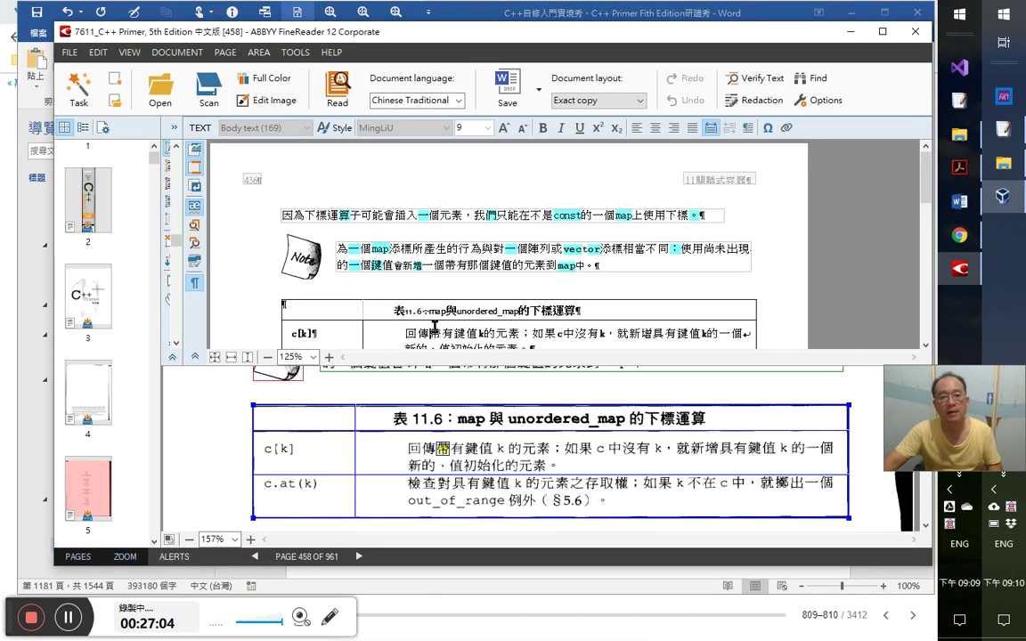
scroll(496, 334, "down", 2)
left_click(619, 251)
left_click_drag(619, 251, 322, 184)
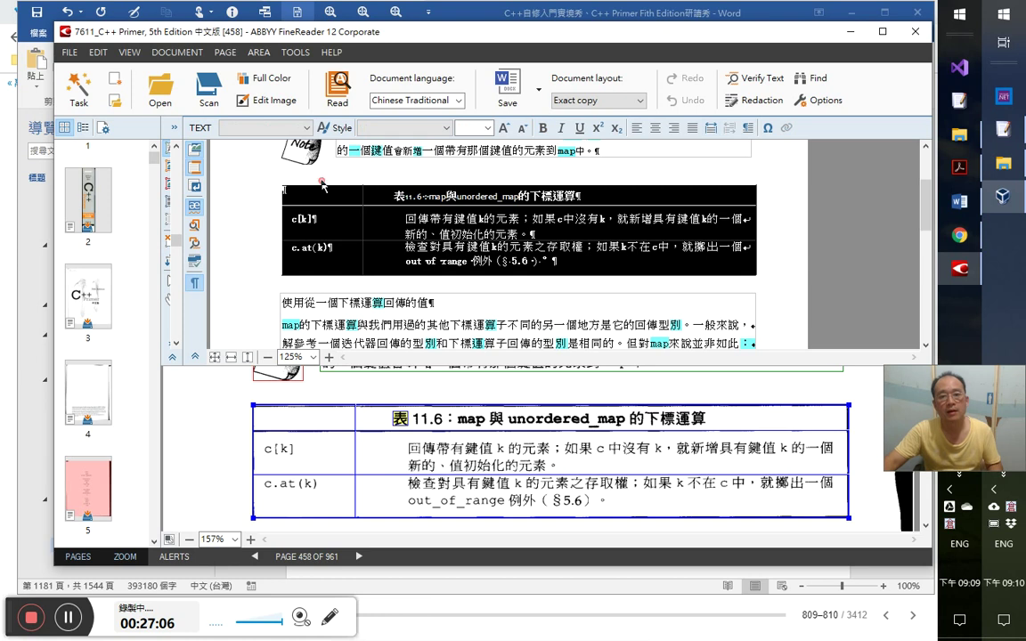
key("alt+Tab")
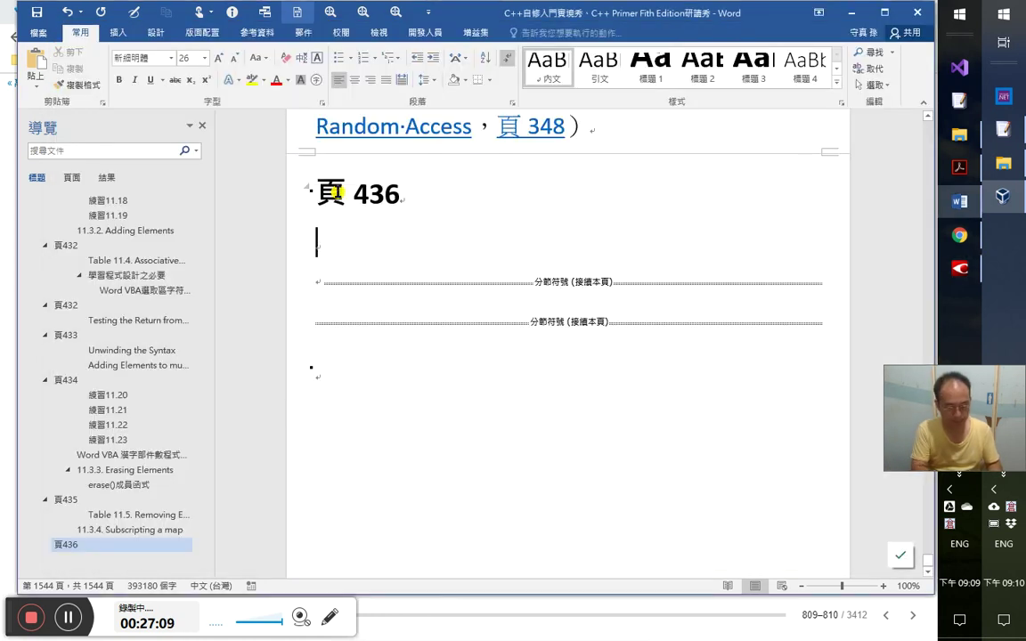
key("ctrl+v")
key("Return")
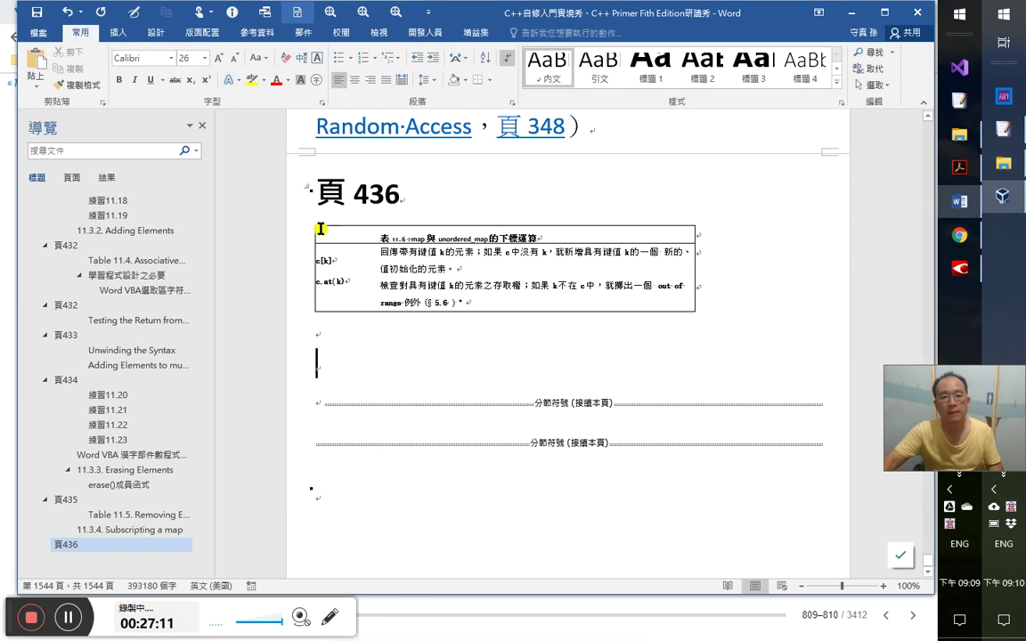
- Set the pasted table's text to 14 pt and widen the table to the page's right margin
left_click(331, 235)
left_click(312, 220)
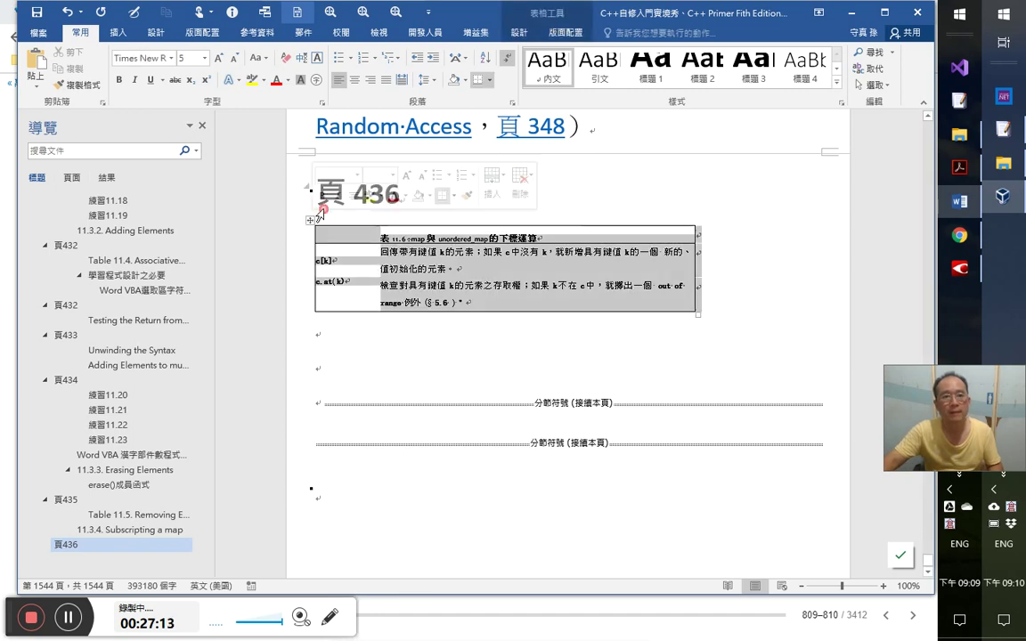
left_click(199, 58)
type("14")
key("Return")
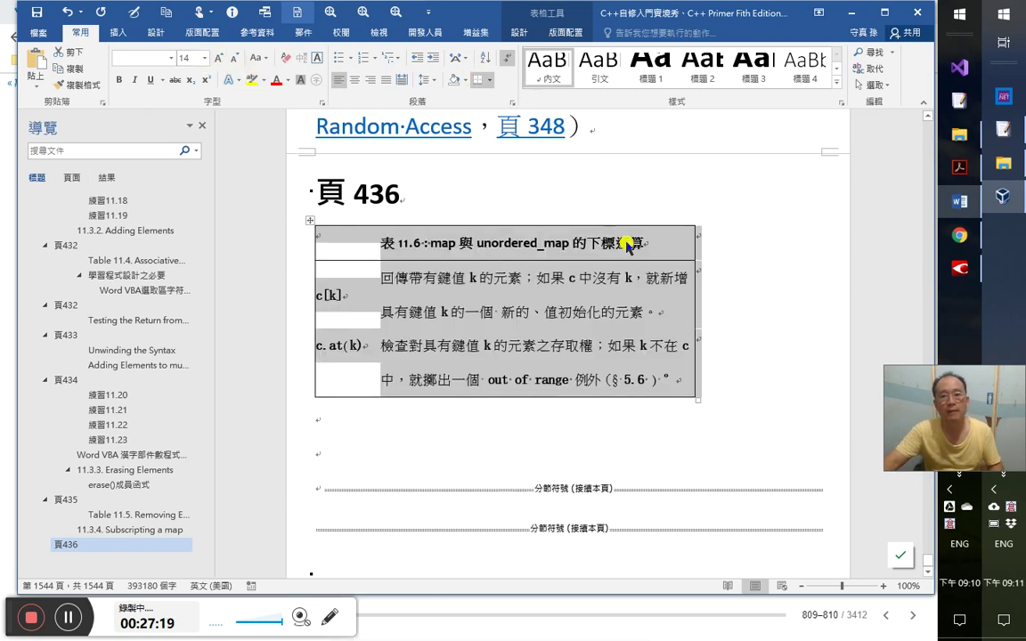
left_click_drag(695, 270, 813, 270)
- Change the font of the table's first column, containing c[k] and c.at(k), to Consolas
left_click(359, 249)
left_click(362, 341, "shift")
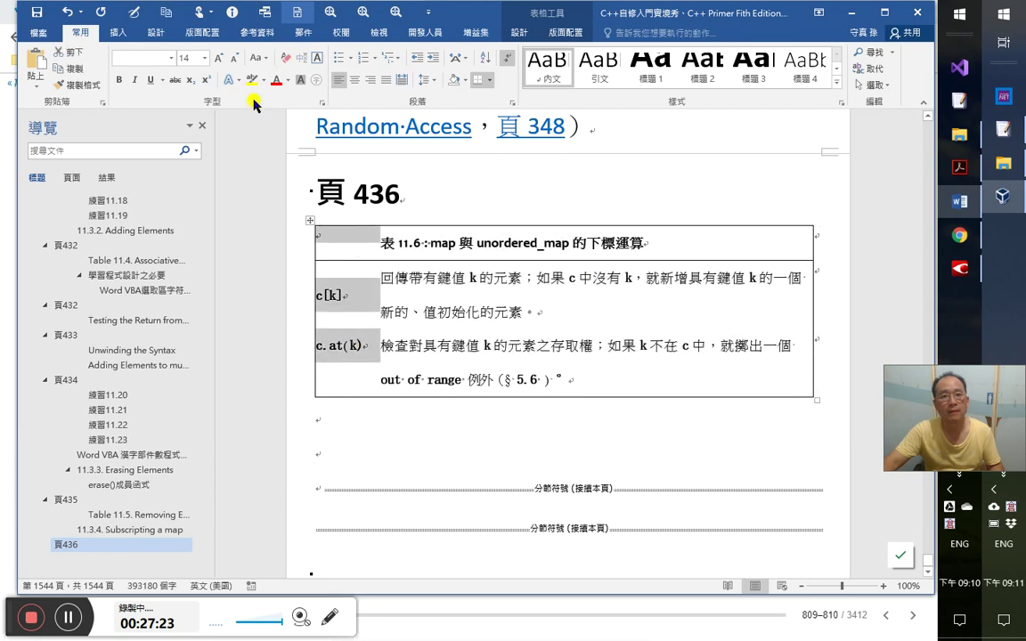
left_click(133, 60)
type("Consolas")
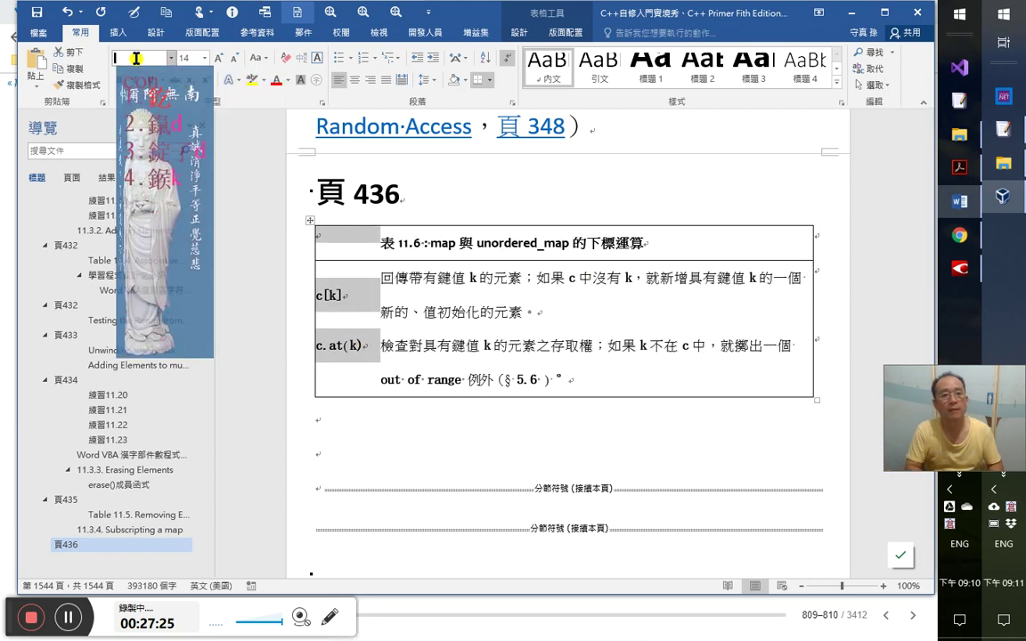
key("Return")
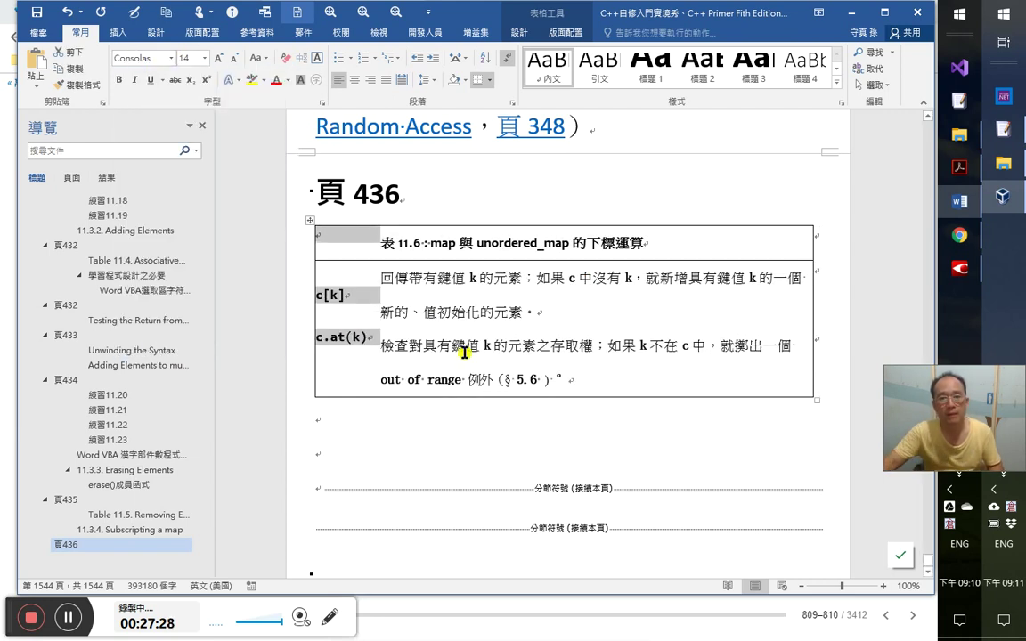
left_click(466, 345)
left_click(763, 346)
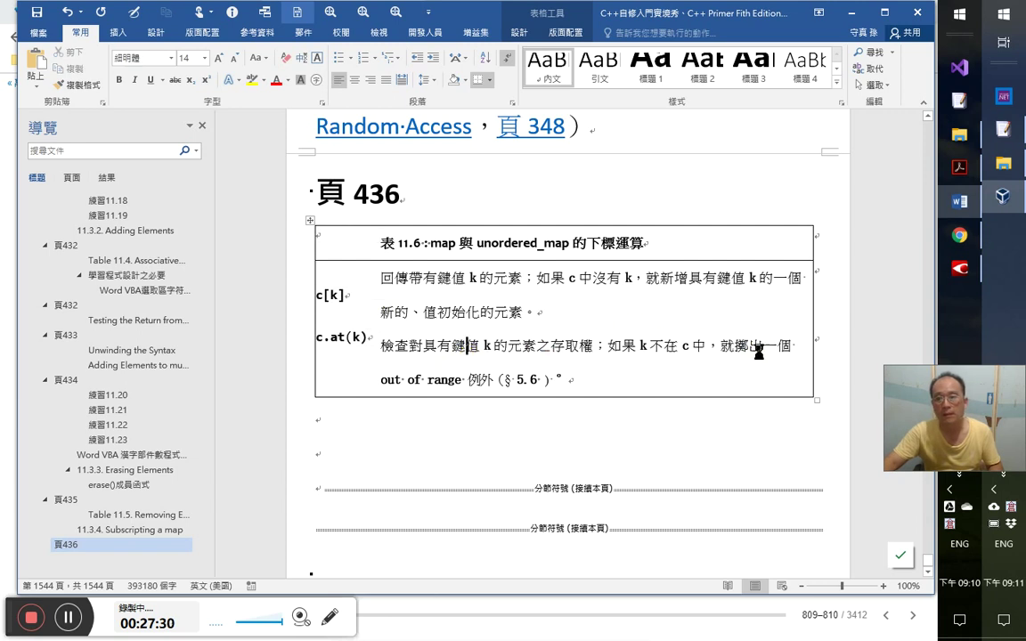
- Select the words 值初始化 in the c[k] description of Table 11.6 and start inserting a hyperlink on them
key("Up")
key("Left")
key("Left")
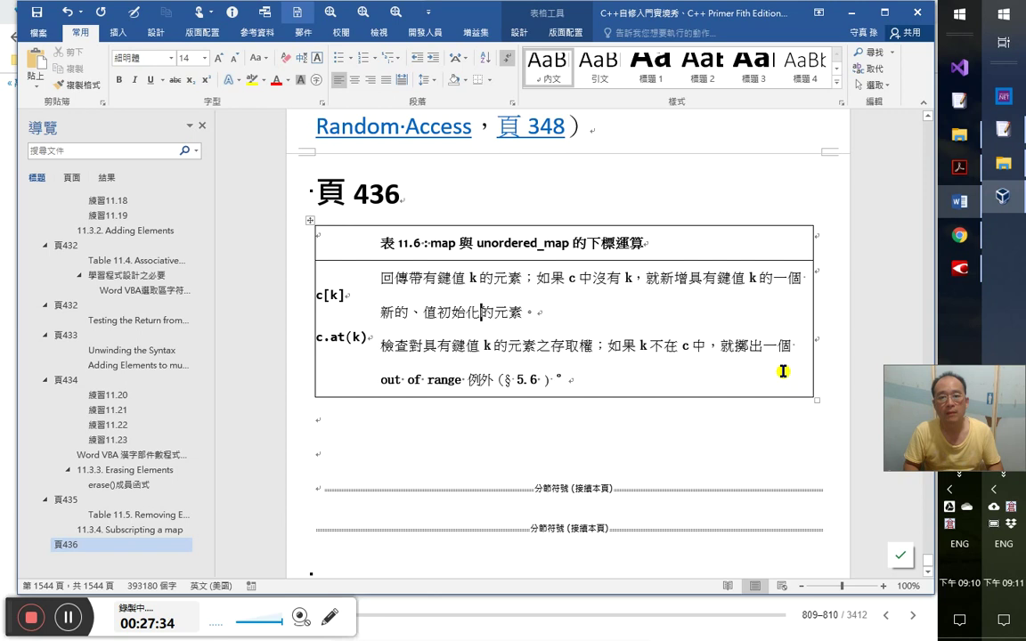
key("shift+Left")
key("shift+Left")
key("shift+Left")
key("shift+Left")
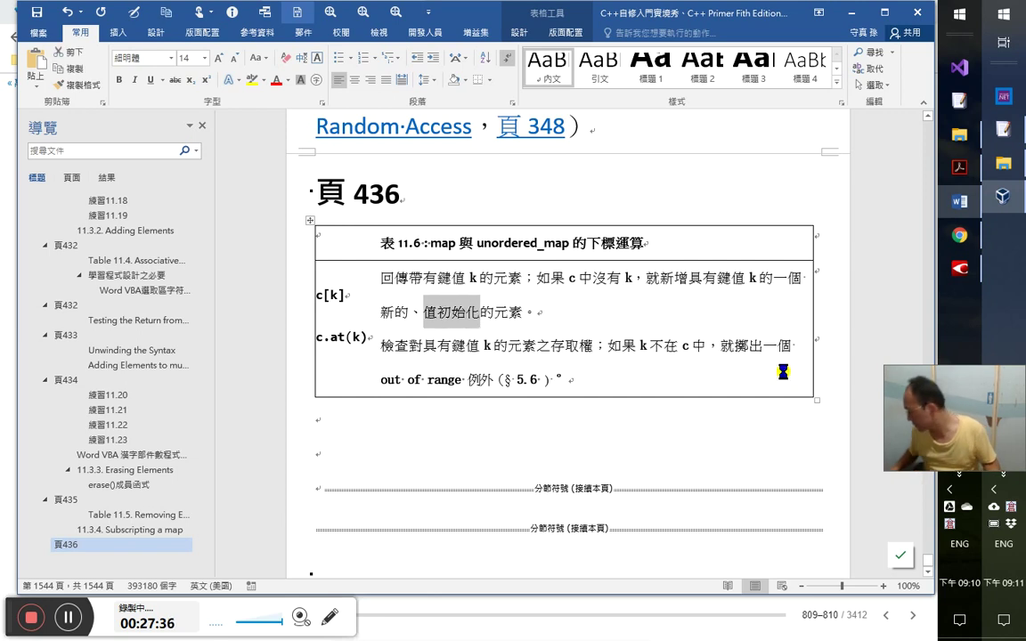
key("ctrl+k")
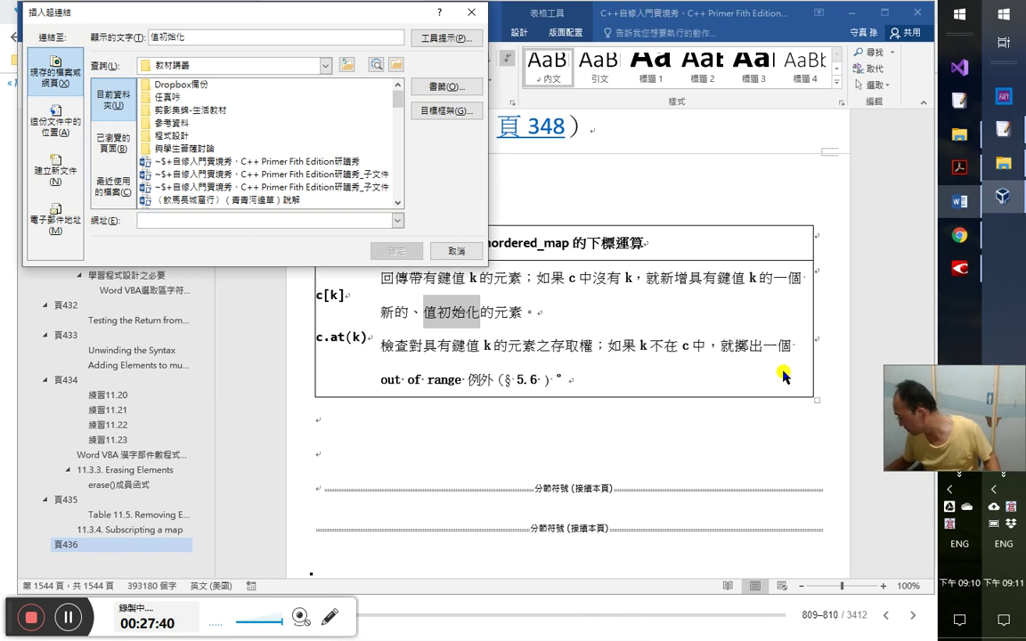
- Check the value-initialization reference in the Google Play book, then link 值初始化 to the document heading Value Initialization (對於元素)值的初始化 under 頁98
key("alt+Tab")
key("alt+Tab")
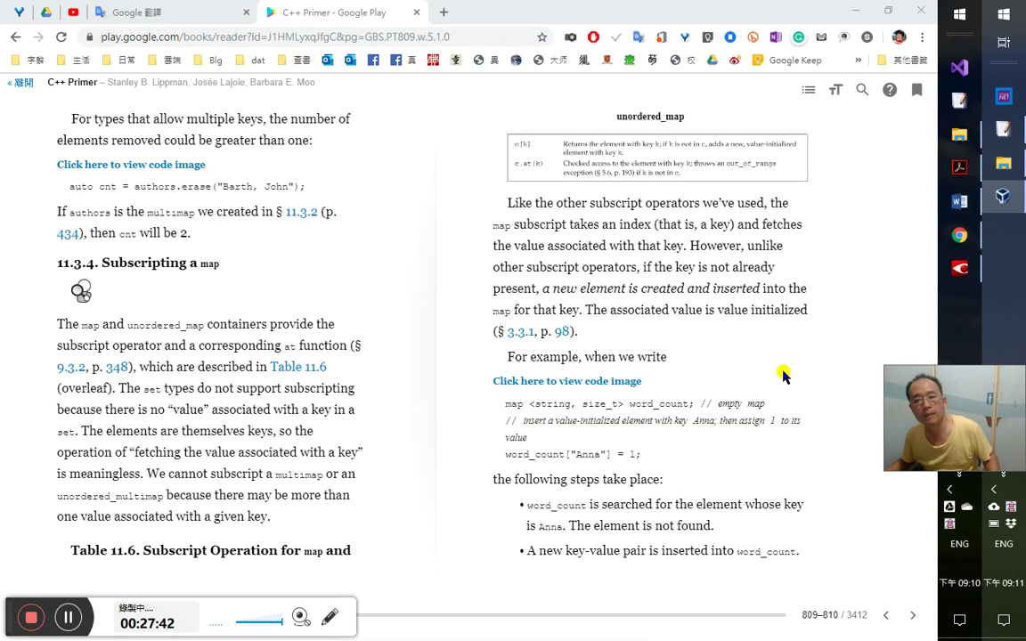
key("alt+Tab")
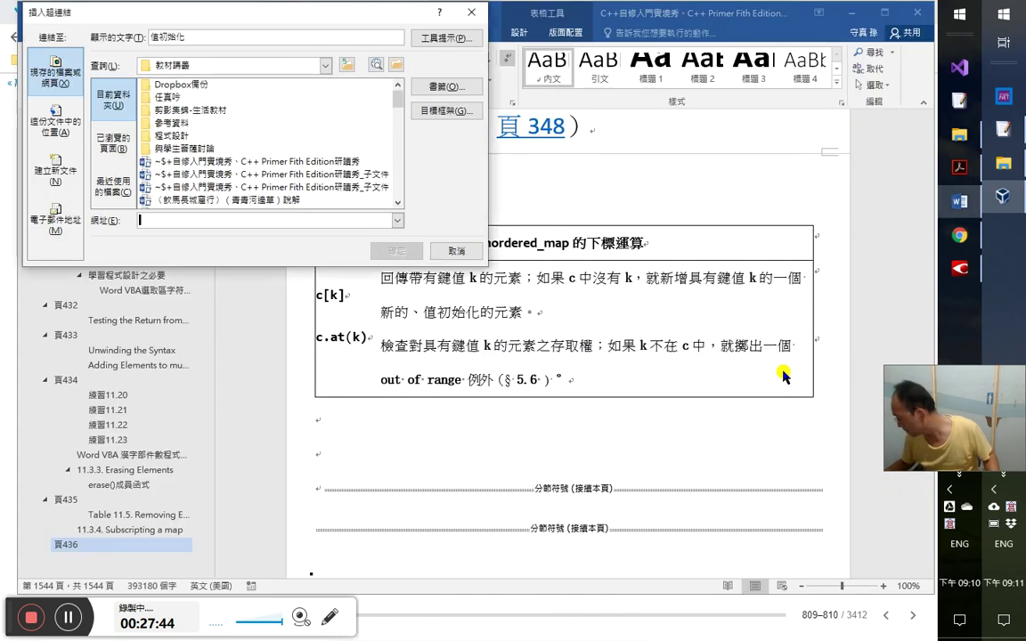
key("alt+Tab")
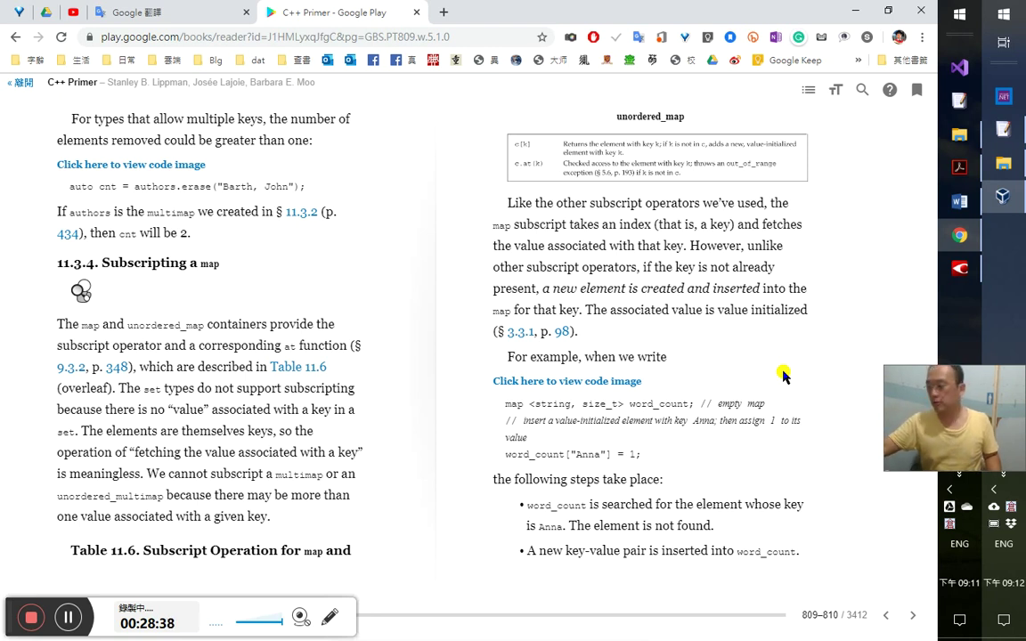
key("alt+Tab")
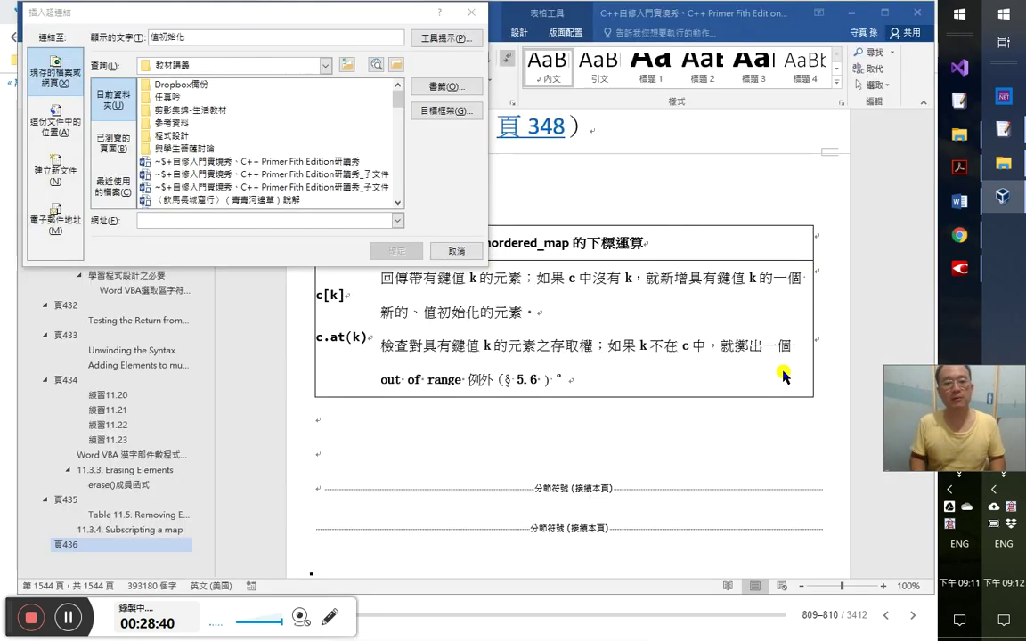
left_click(56, 121)
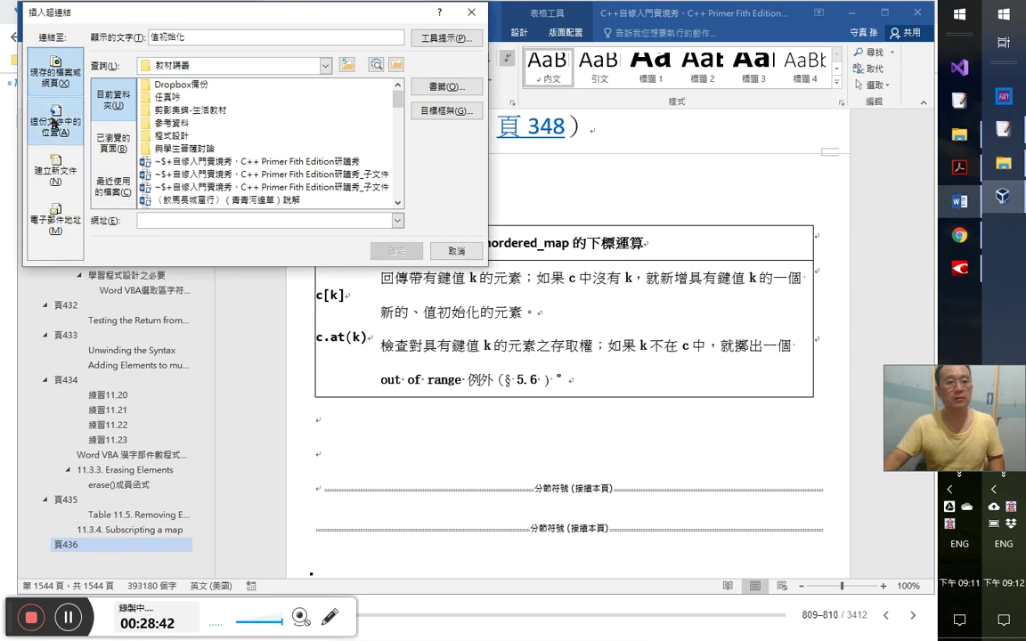
scroll(265, 185, "up", 3)
left_click_drag(398, 195, 426, 102)
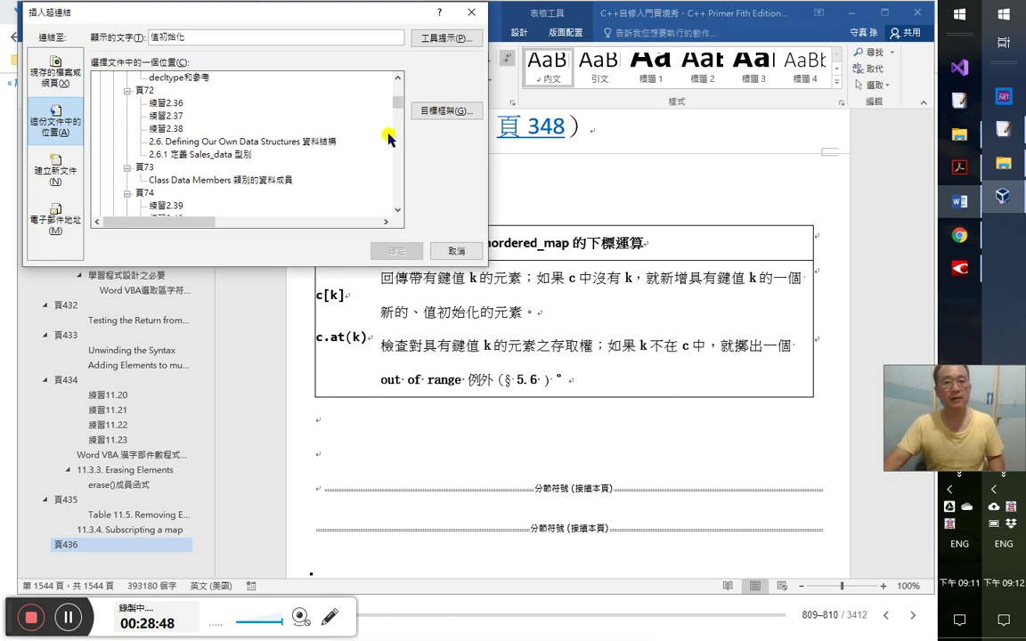
mouse_move(399, 103)
left_mouse_down()
mouse_move(403, 95)
mouse_move(403, 116)
mouse_move(404, 108)
left_mouse_up()
left_click(399, 127)
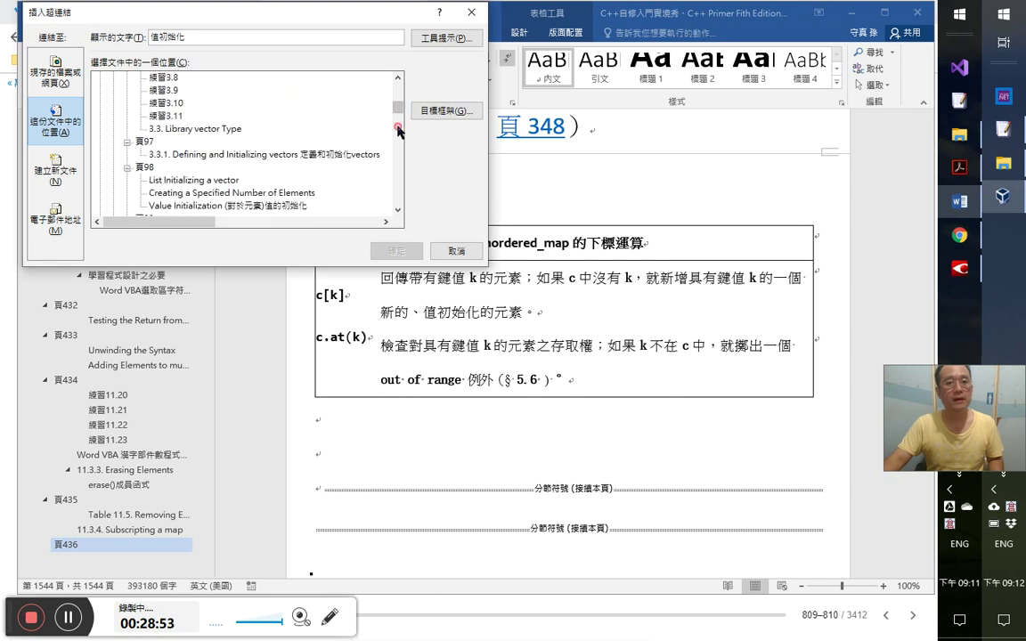
scroll(298, 184, "down", 1)
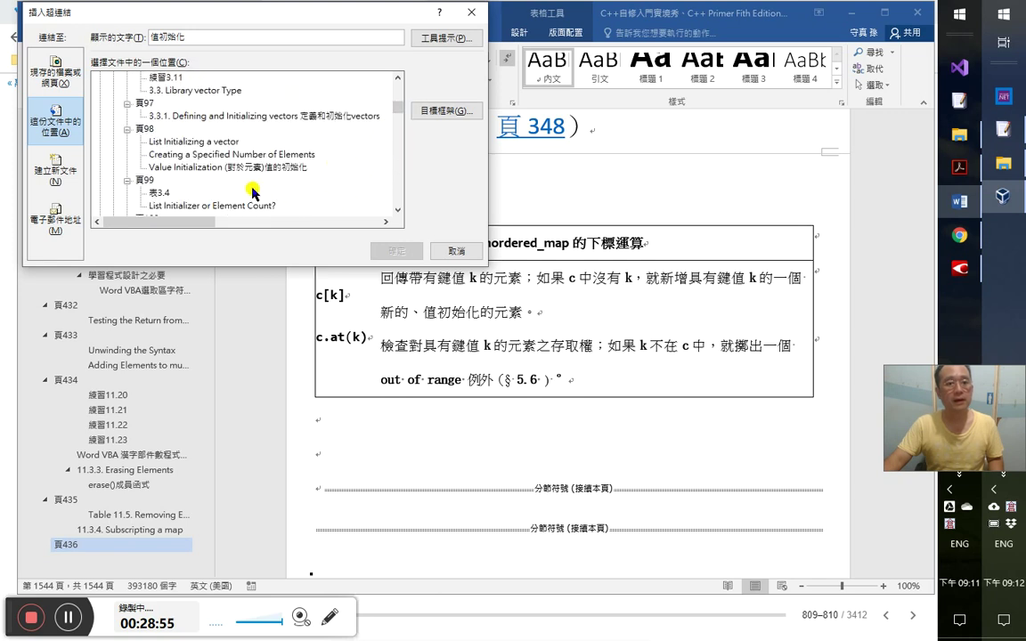
left_click(221, 169)
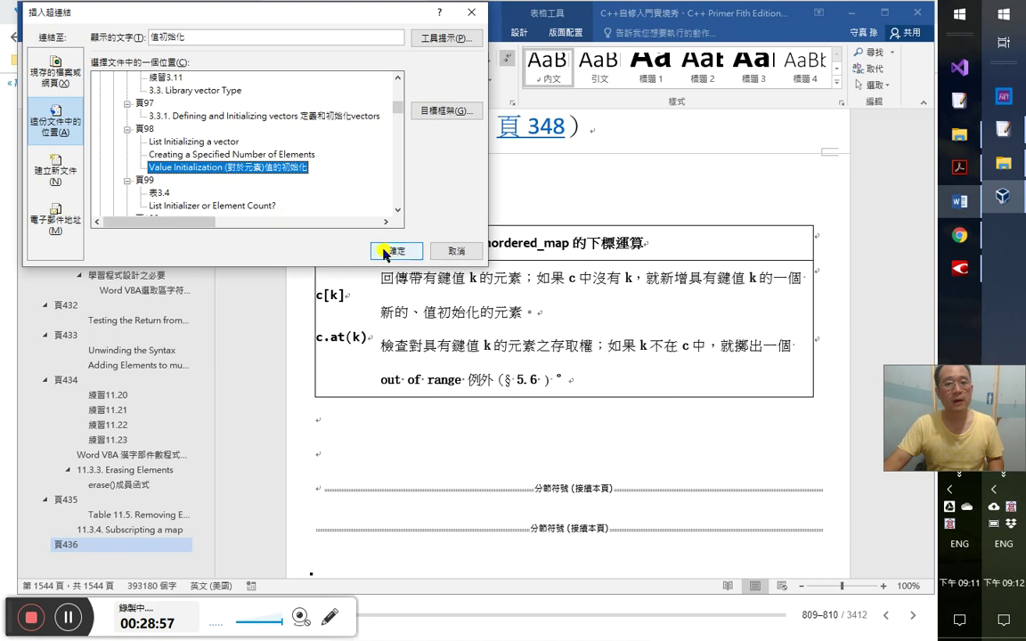
left_click(395, 251)
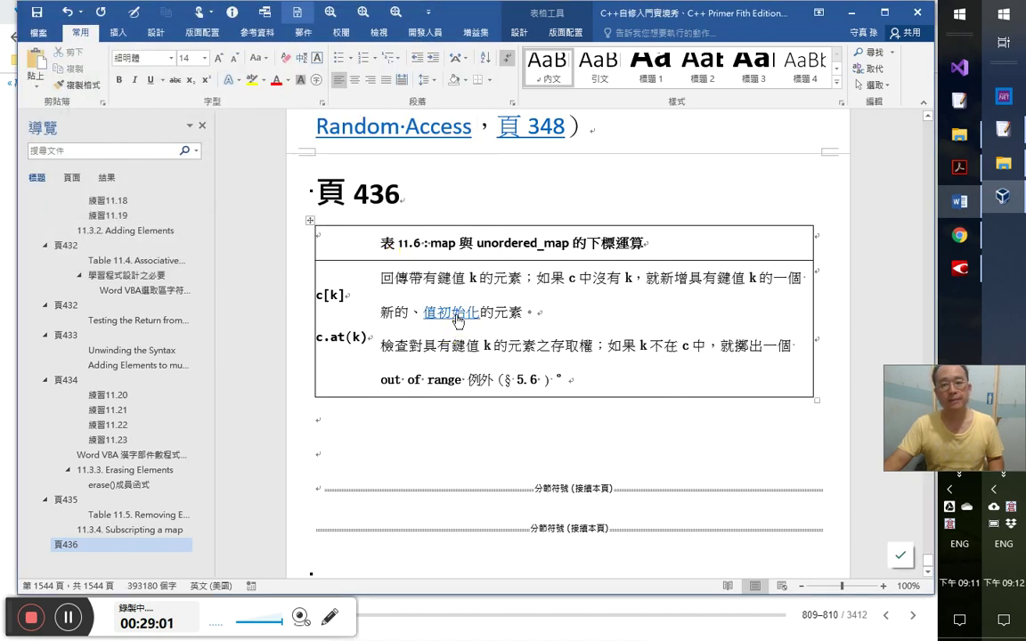
- Follow the new 值初始化 link, review the page 98 notes on vector initialization, and return to Table 11.6
left_click(452, 313, "ctrl")
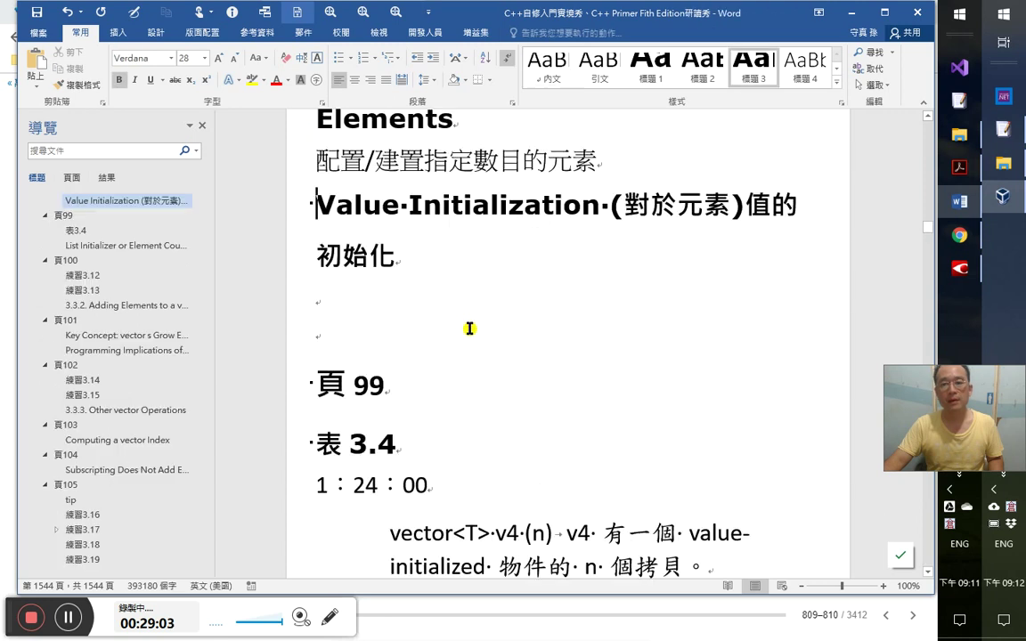
scroll(471, 326, "up", 1)
scroll(428, 347, "up", 2)
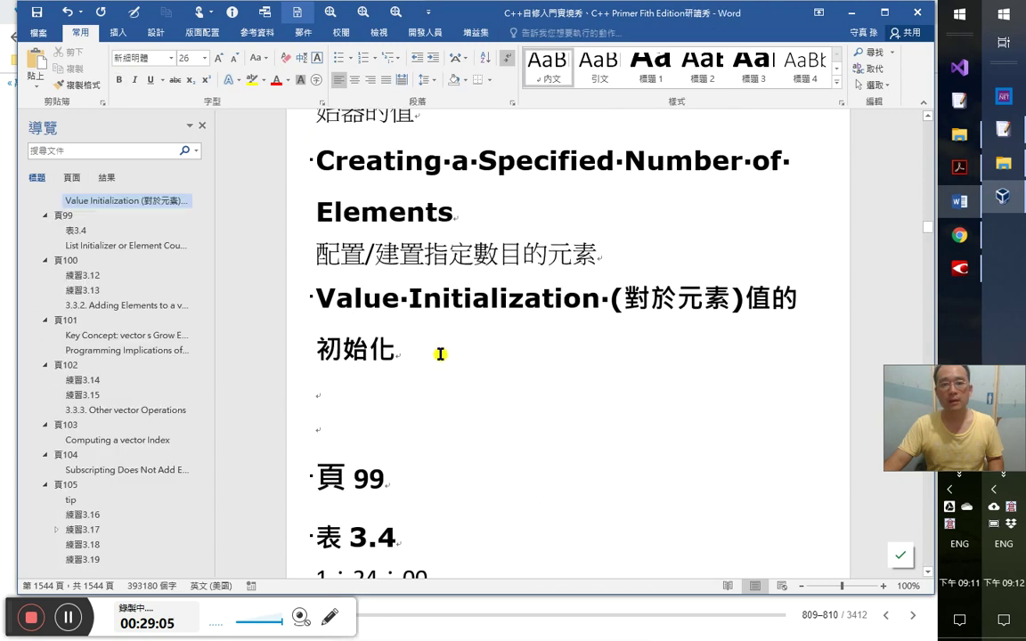
scroll(460, 394, "up", 2)
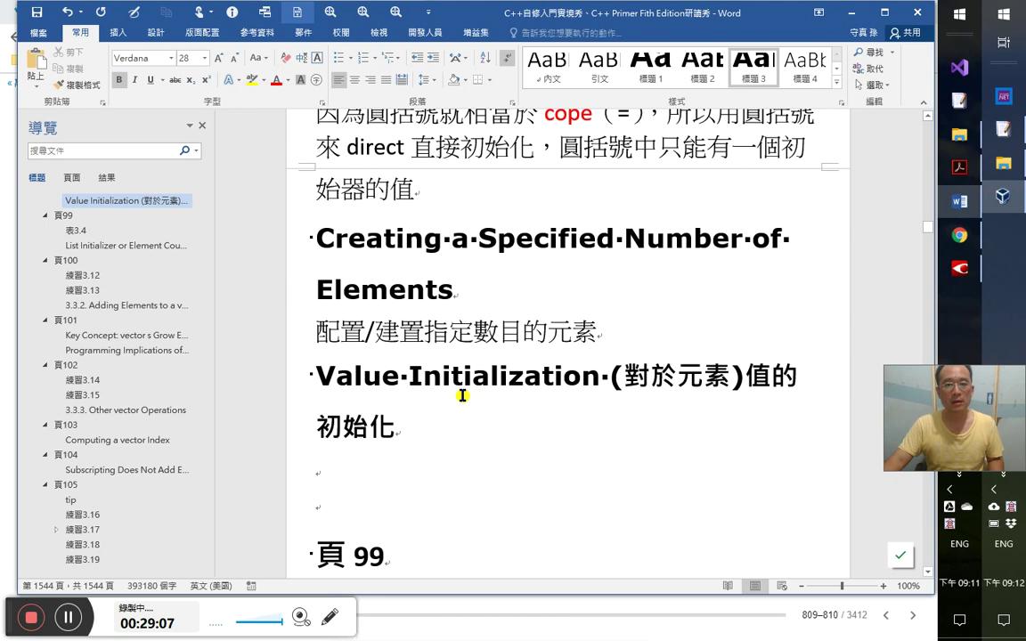
scroll(462, 393, "up", 5)
scroll(464, 394, "up", 7)
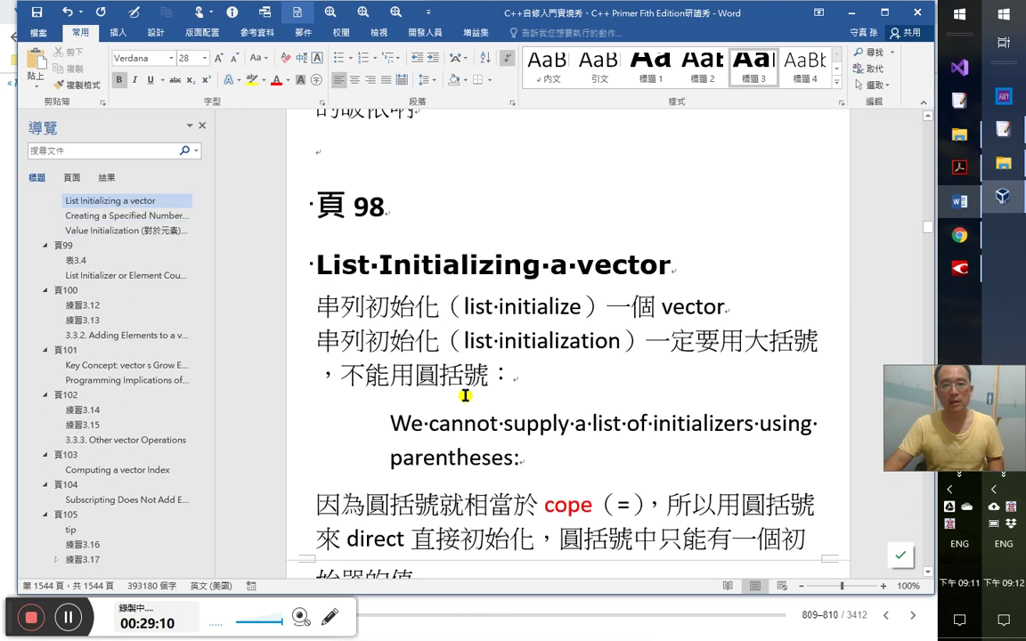
scroll(465, 395, "down", 3)
scroll(465, 395, "down", 2)
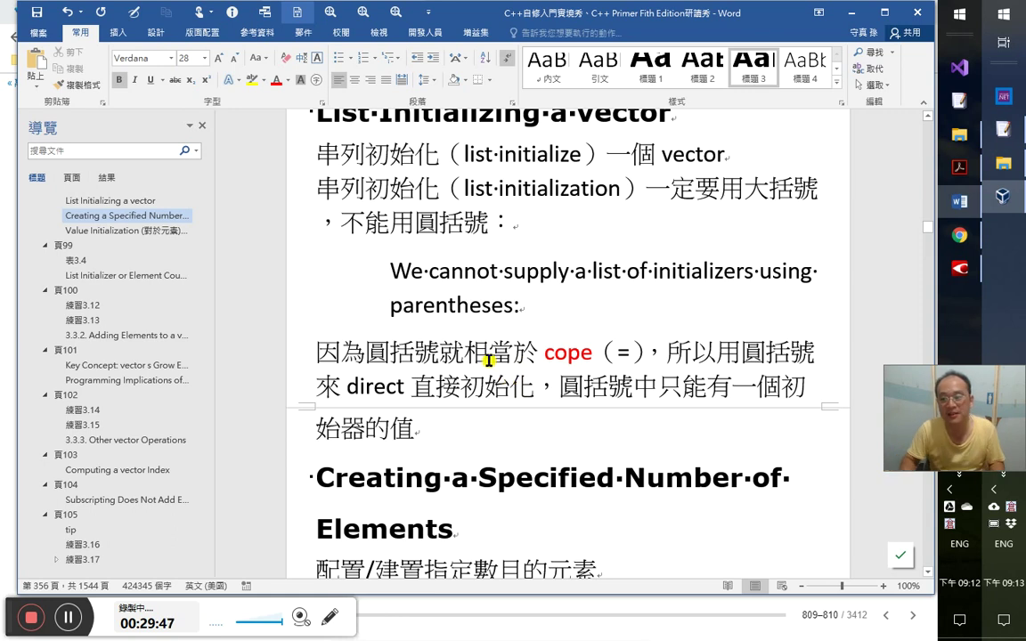
key("alt+Left")
key("Right")
- Insert an empty paragraph between the 頁 436 heading and Table 11.6
scroll(508, 350, "up", 3)
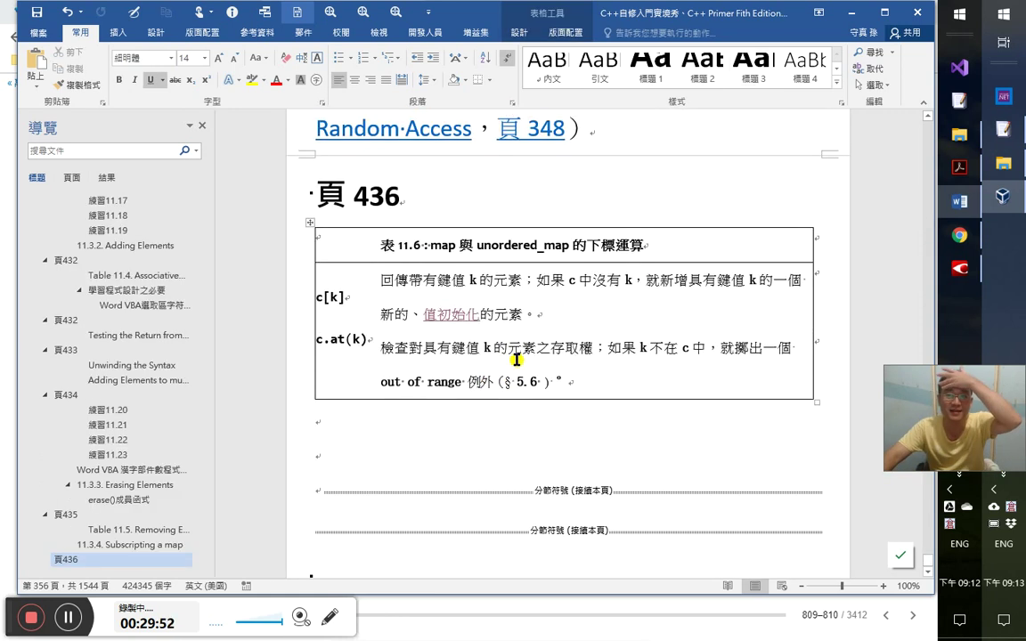
left_click(430, 268)
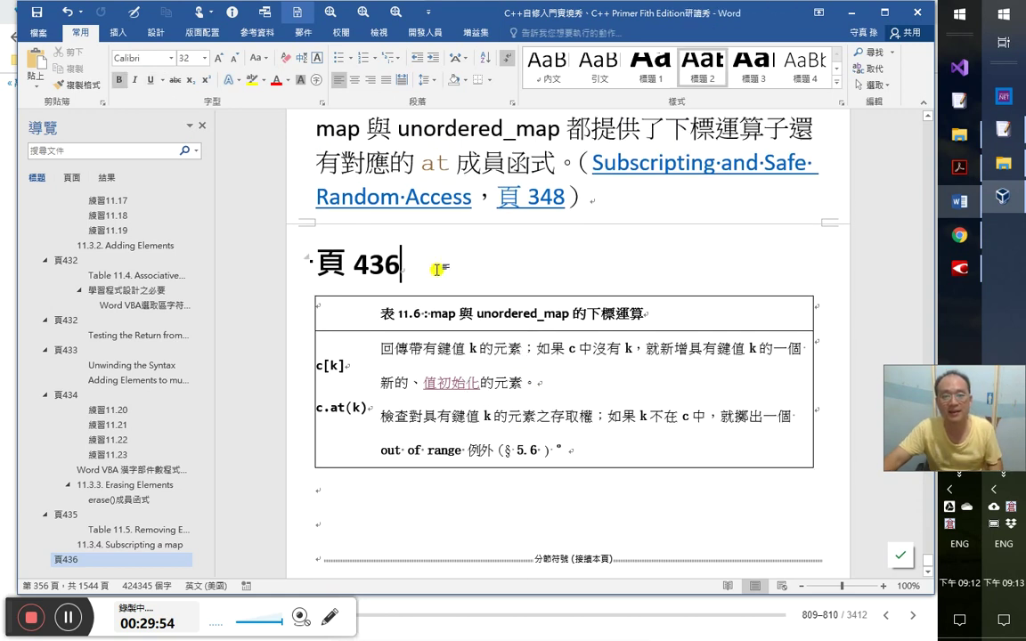
key("Return")
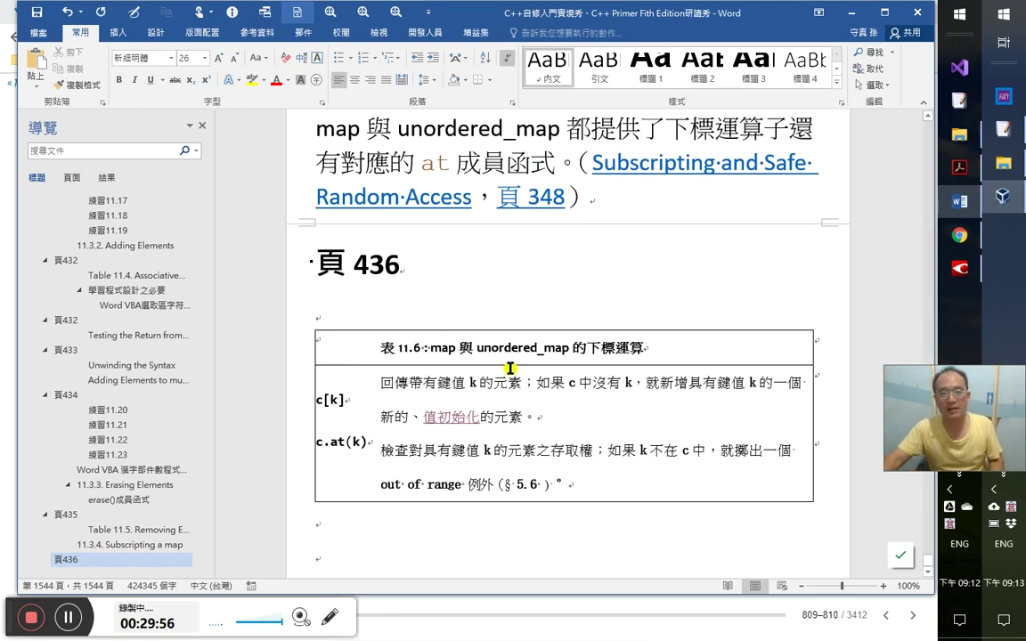
- Add a new paragraph reading 提取 below the sentence about the at member function that ends with the 頁 348 link
scroll(520, 366, "up", 3)
scroll(520, 366, "up", 1)
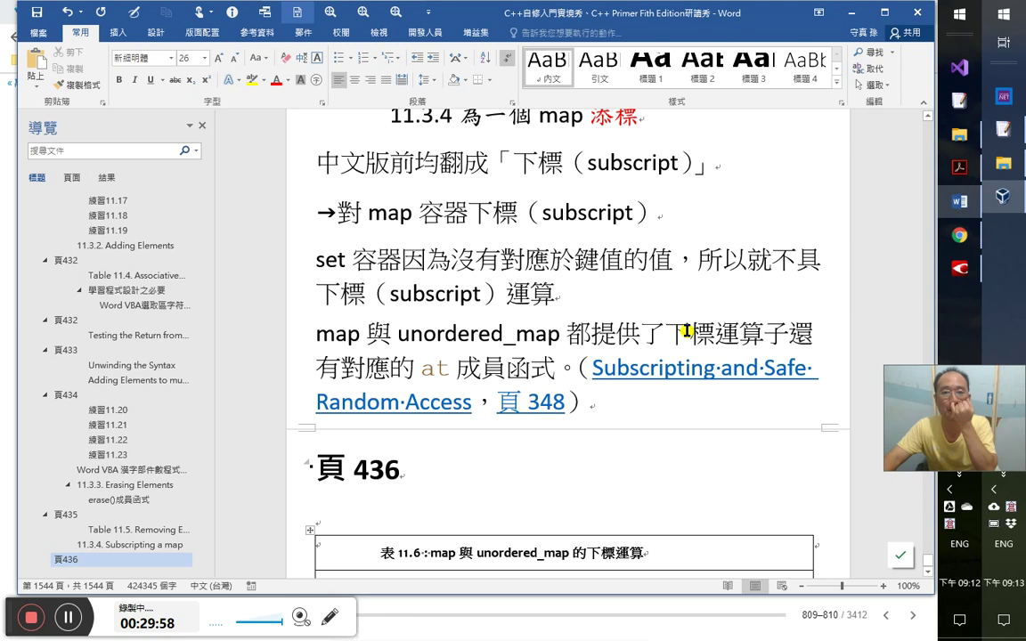
left_click(650, 396)
key("Return")
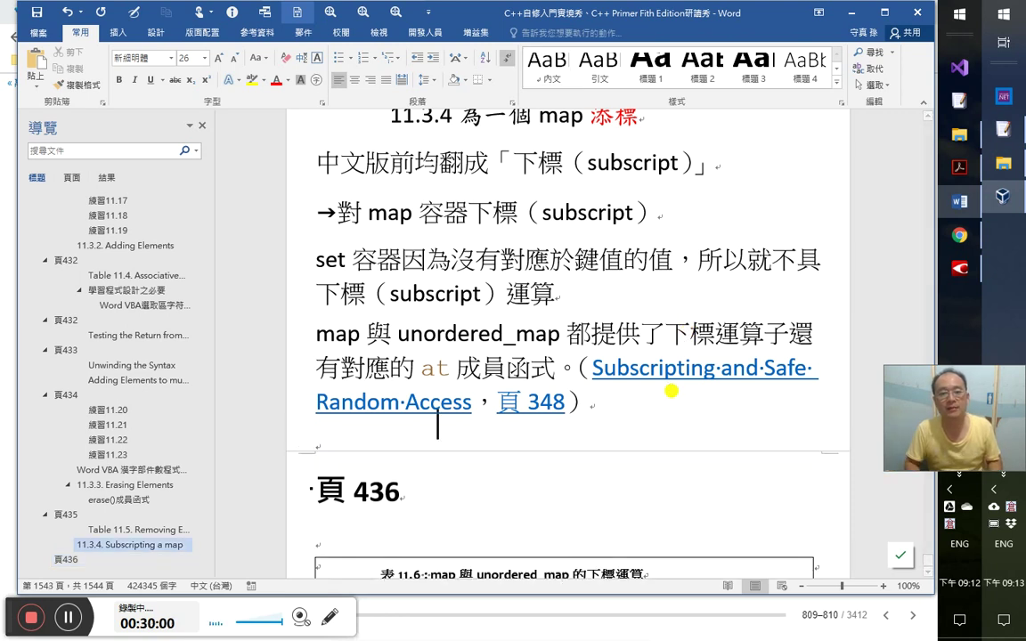
key("alt+Tab")
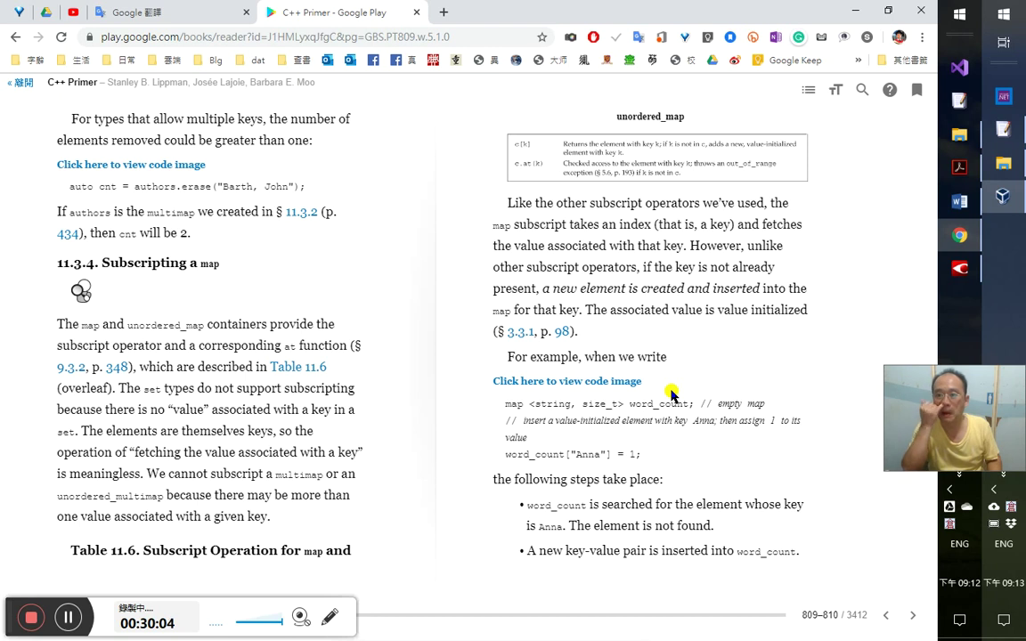
key("alt+Tab")
type("qo")
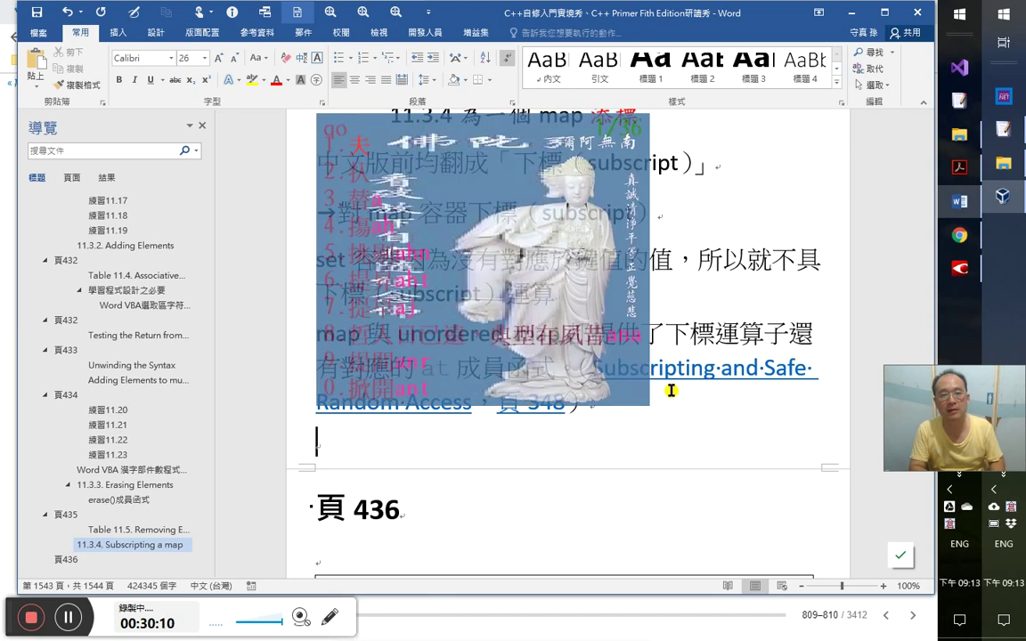
type("提取")
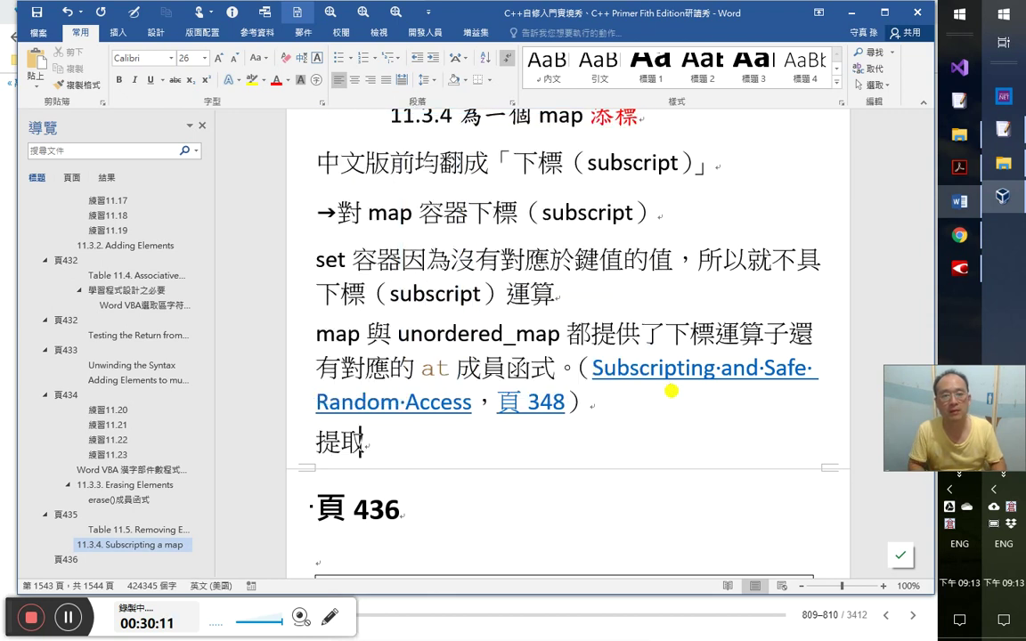
- Search the notes for other uses of 提取, check the one with fetch above section 11.3.1, and return to the new paragraph
key("ctrl+Left")
key("ctrl+shift+Right")
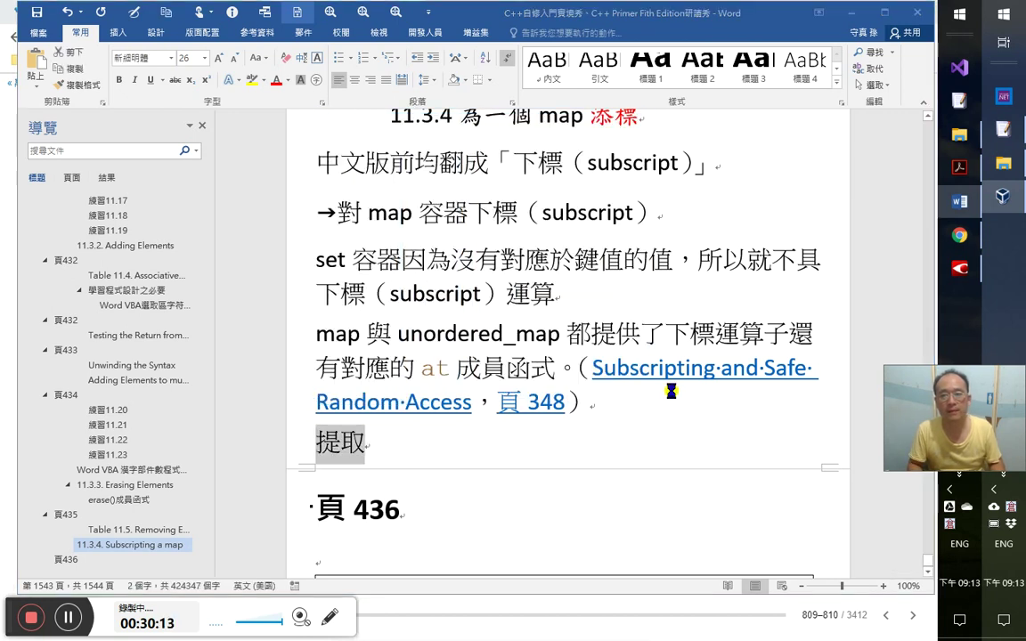
key("Return")
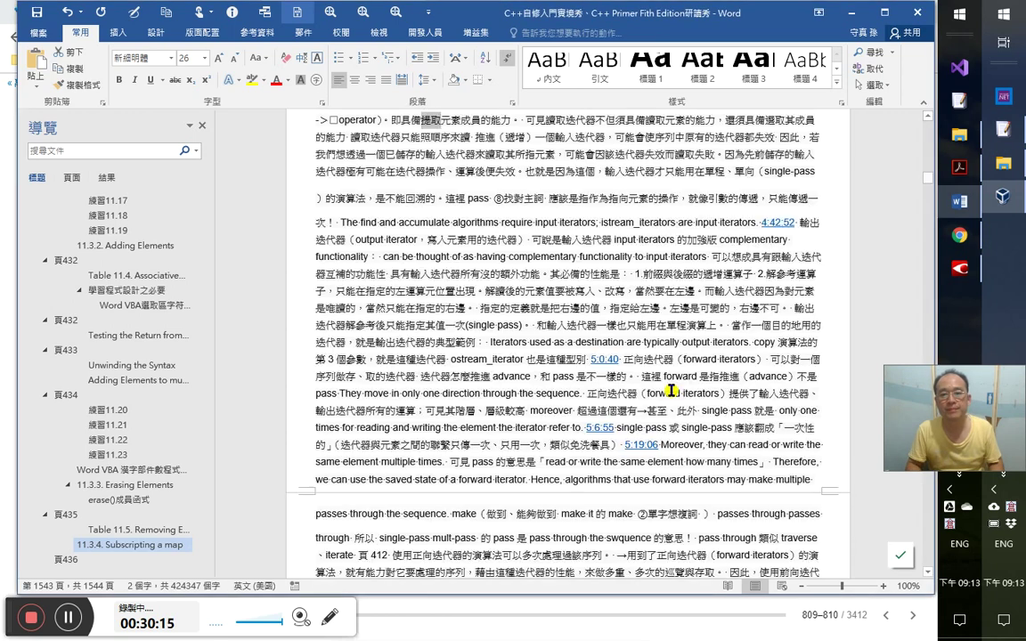
key("ctrl+End")
key("ctrl+Page_Up")
key("ctrl+Page_Up")
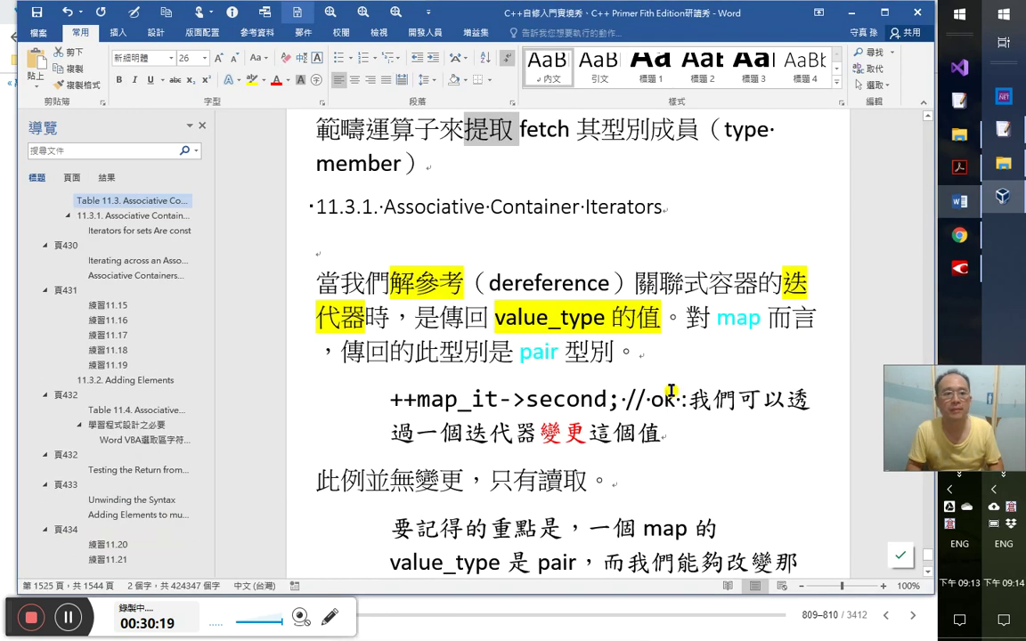
key("Up")
key("Up")
key("Up")
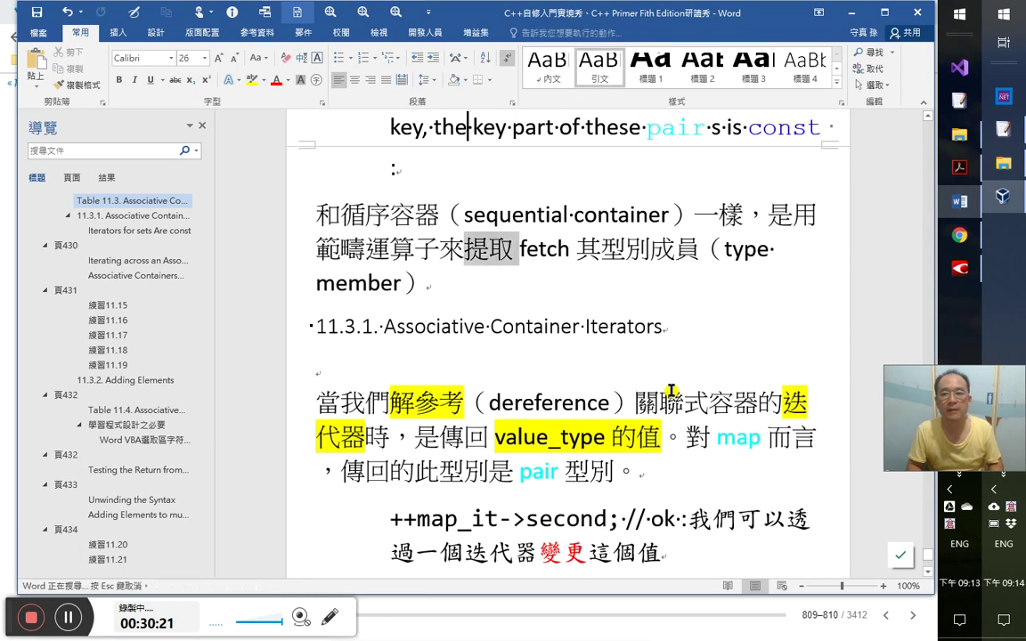
key("ctrl+Page_Down")
key("Down")
key("ctrl+Page_Down")
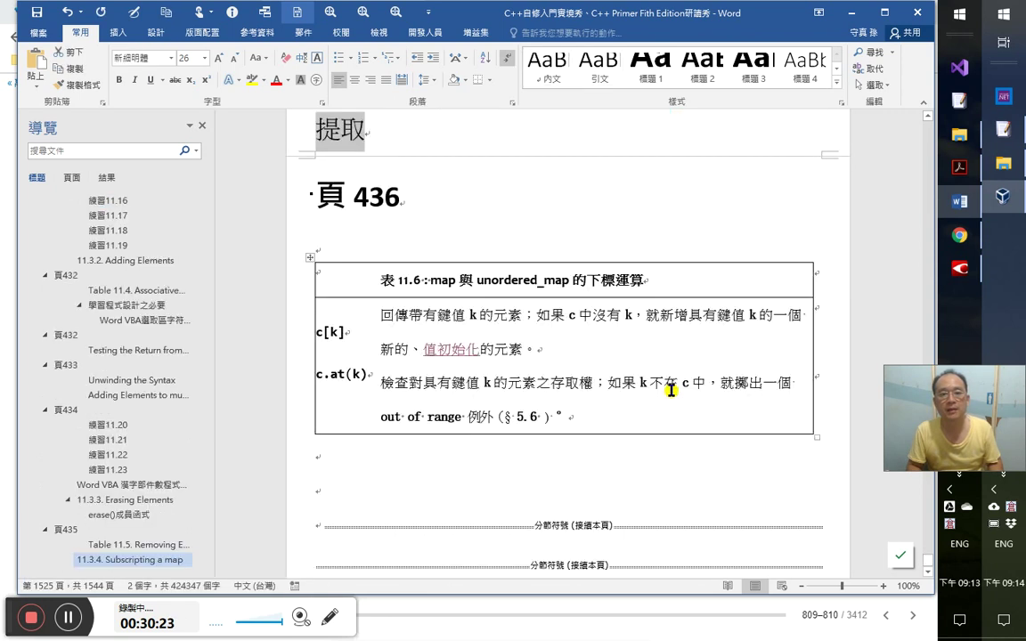
- Check the book's passage on map subscripting and expand the 提取 paragraph to read map 的下標運算是由鍵值作為索引值來提取
key("Up")
key("Up")
scroll(670, 390, "up", 1)
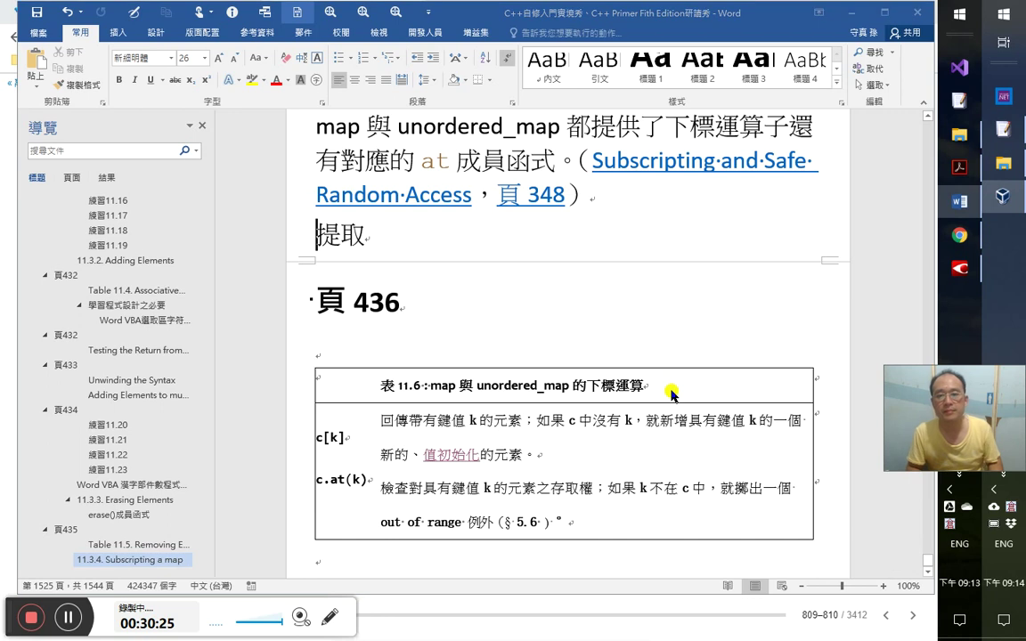
key("alt+Tab")
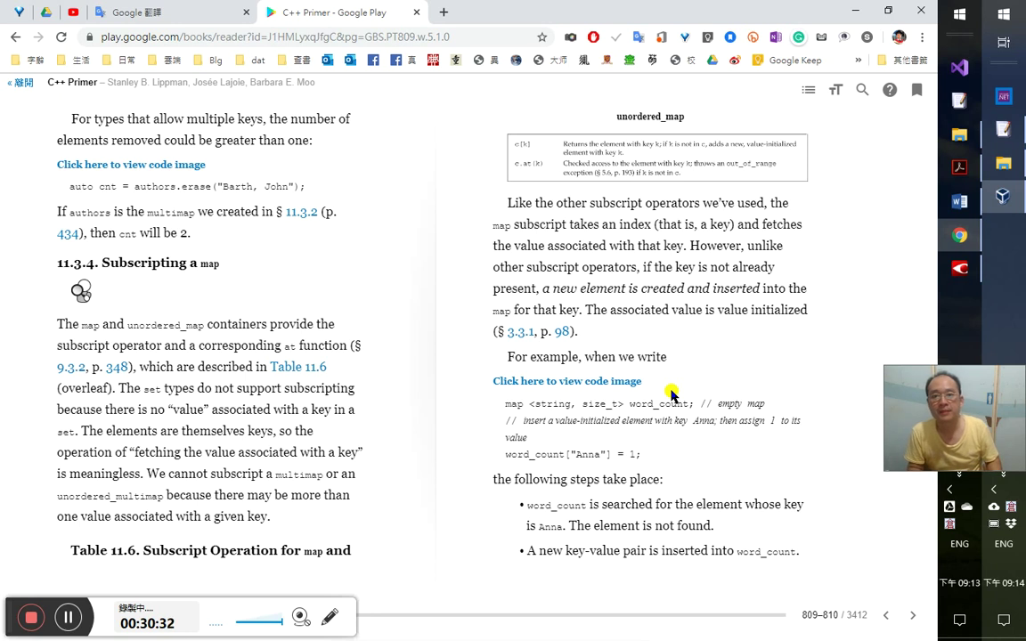
key("alt+Tab")
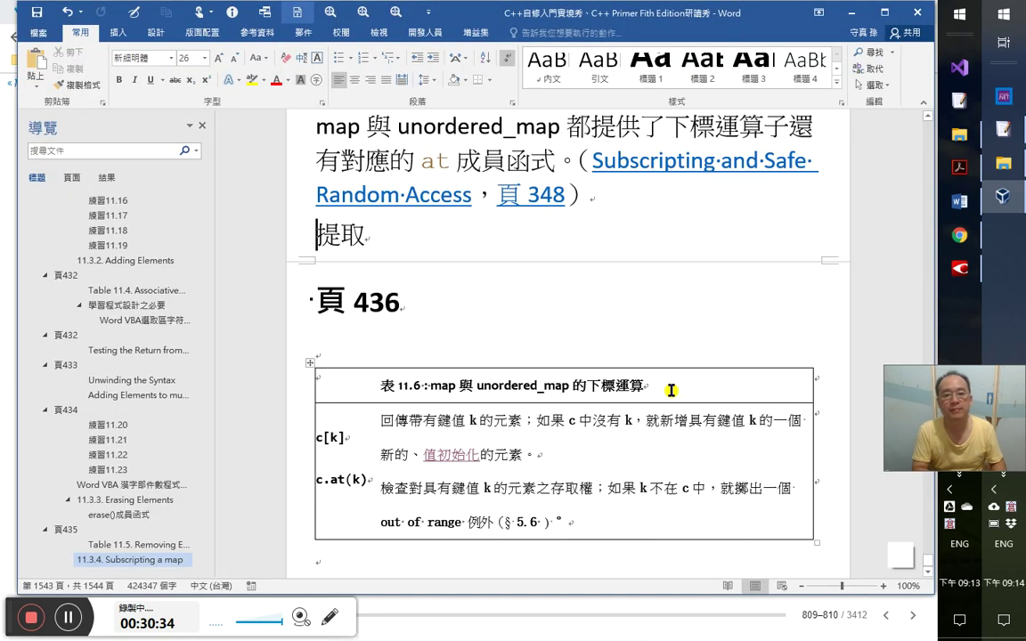
type("map 的")
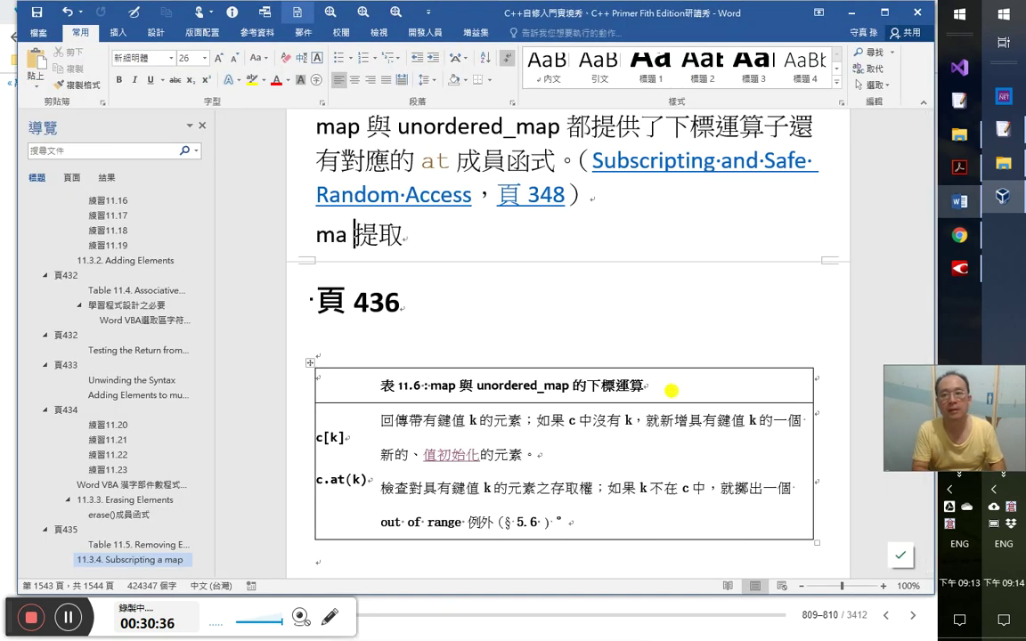
type("tmf")
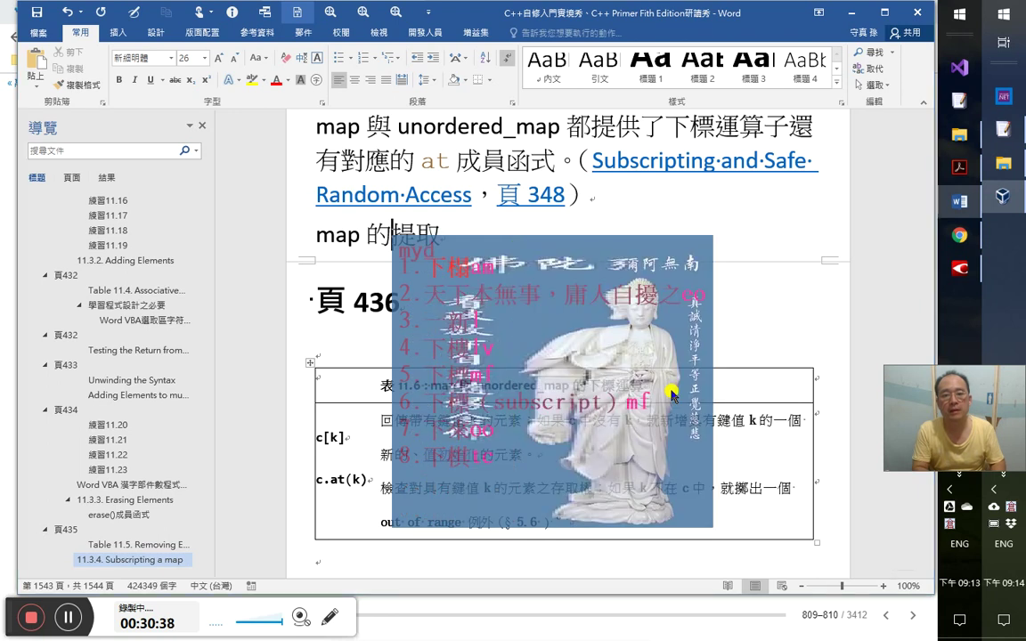
key("space")
type("下標運算是")
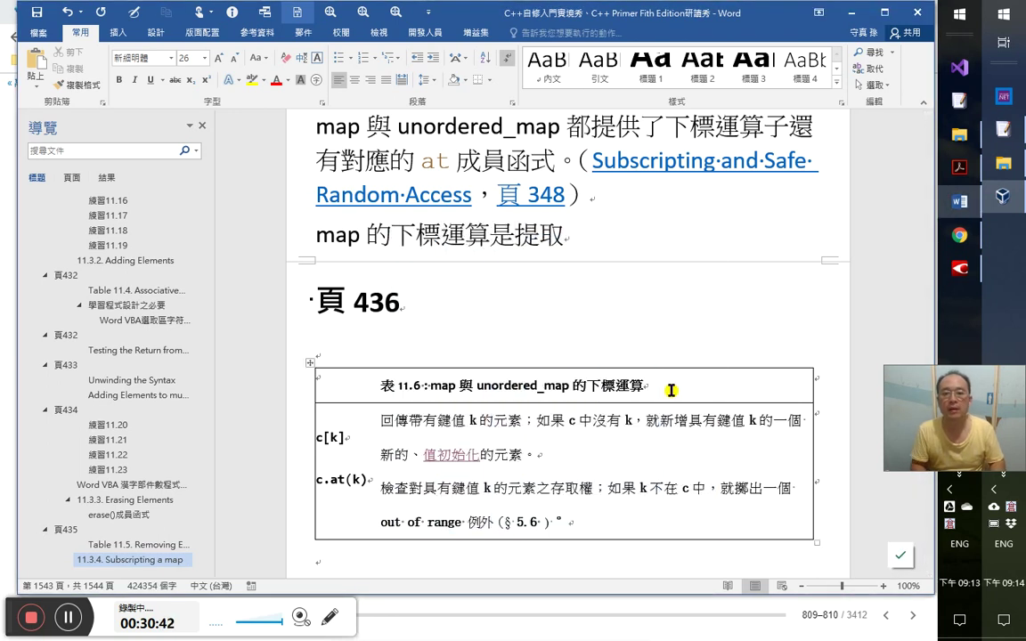
type("由")
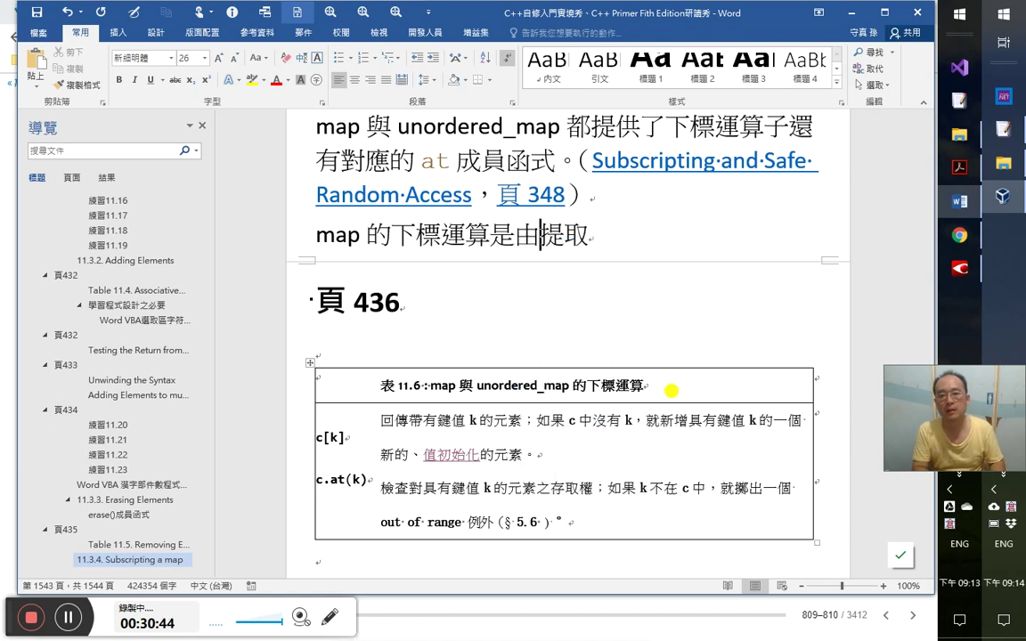
type("鍵值作")
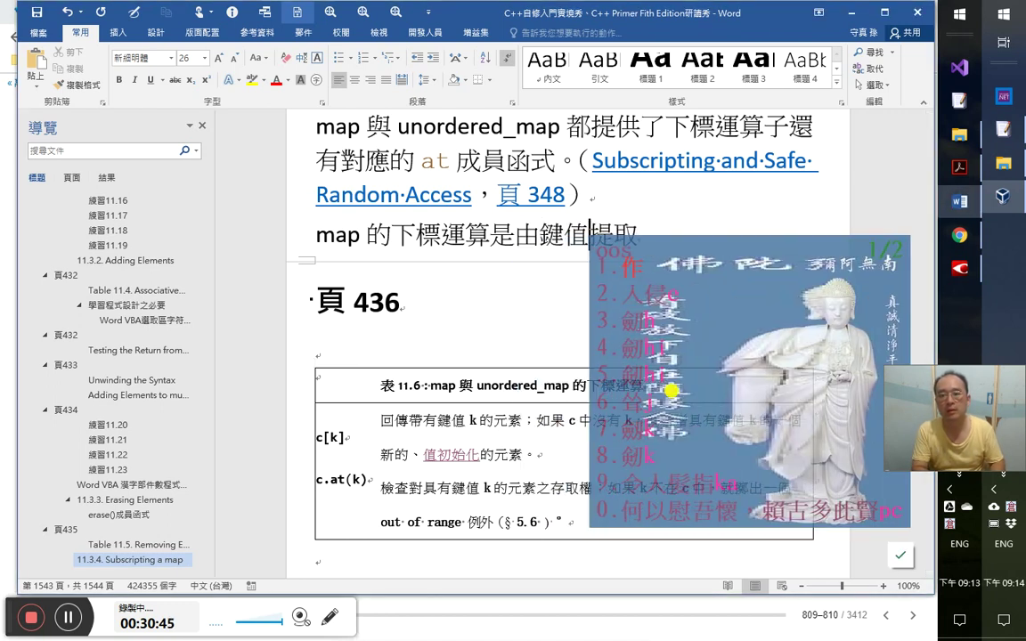
type("為索引")
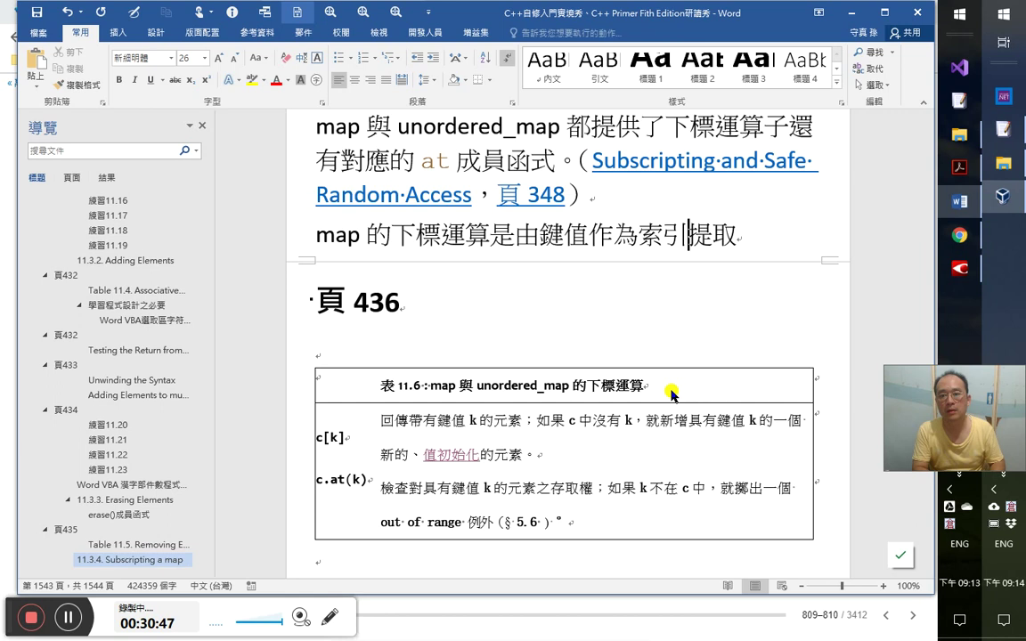
type("值來提取")
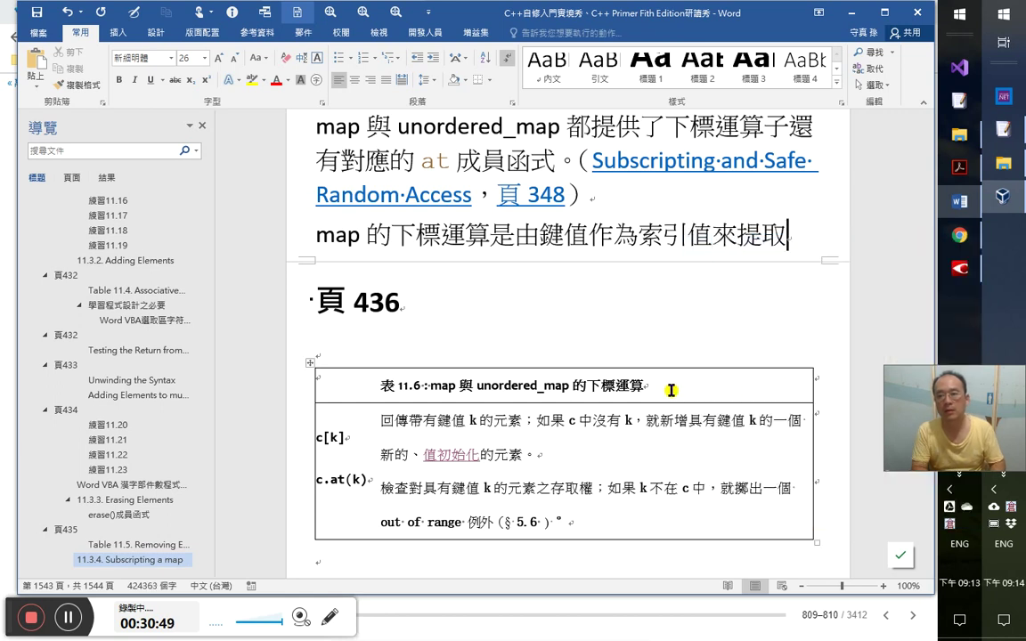
- Complete the clause after 提取 in the map subscript note with 對應的值
type("蓑的值")
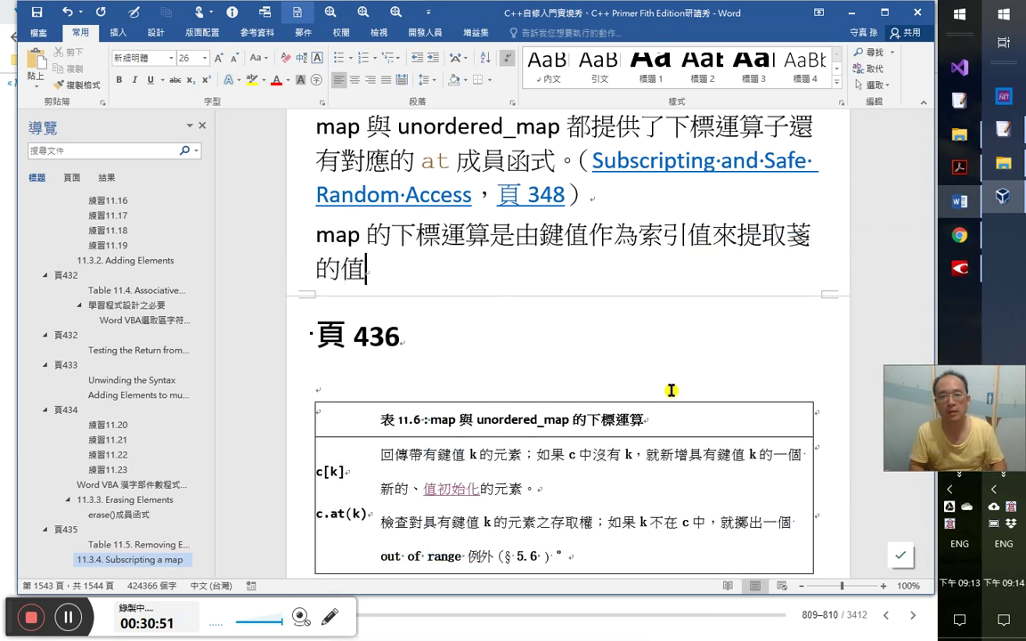
key("shift+Left")
type("to")
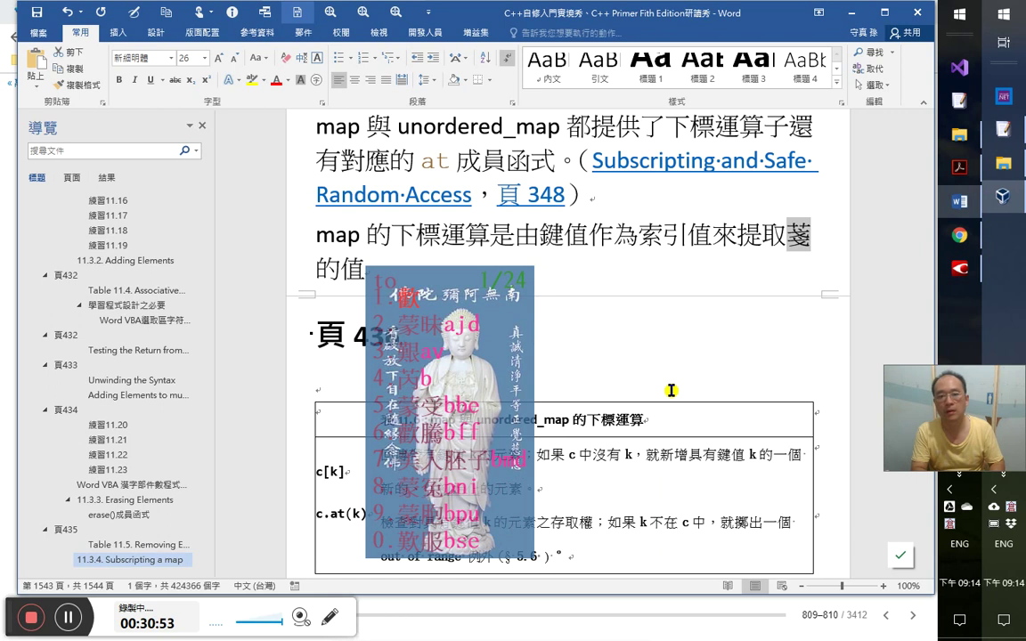
key("Escape")
type("tio")
key("Escape")
type("ti對應")
key("End")
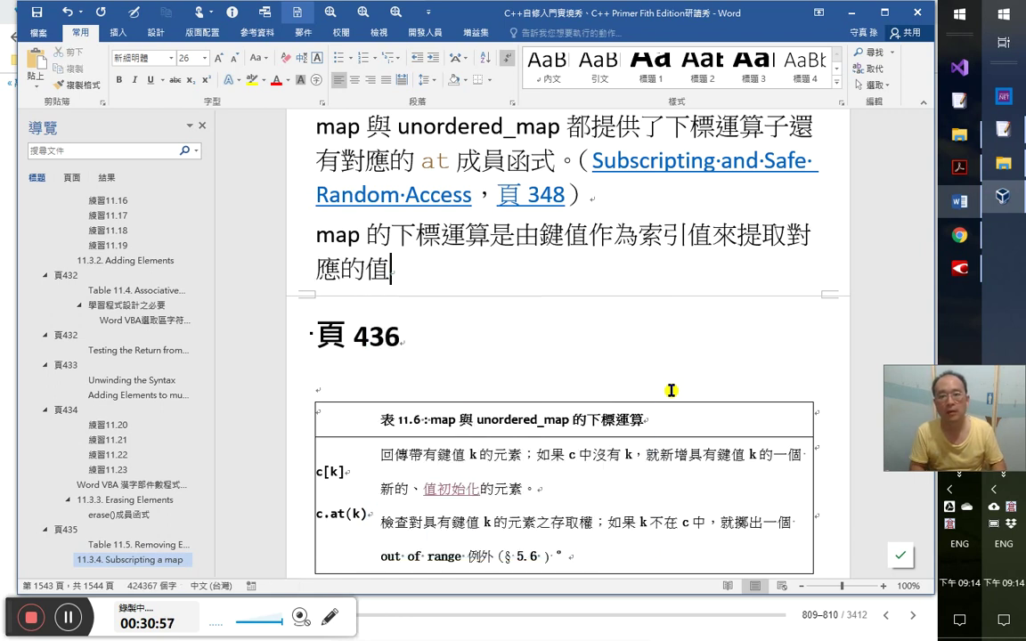
- Add an empty paragraph below the note, recheck the book, and continue the note's sentence with ，然而 map 的下標運算卻
key("Return")
key("alt+Tab")
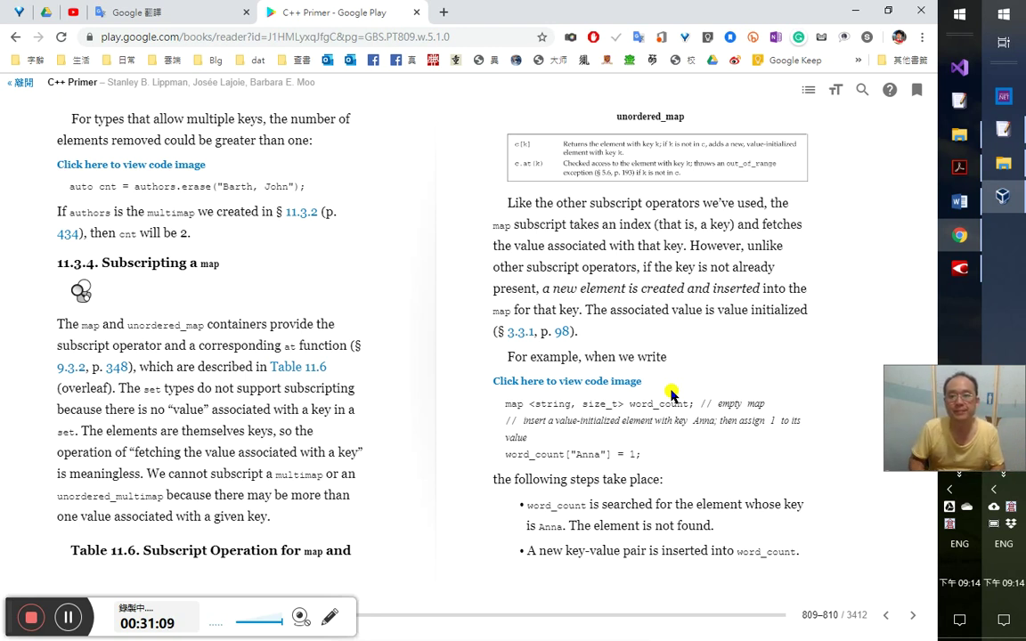
key("alt+Tab")
key("Left")
type("，bfm")
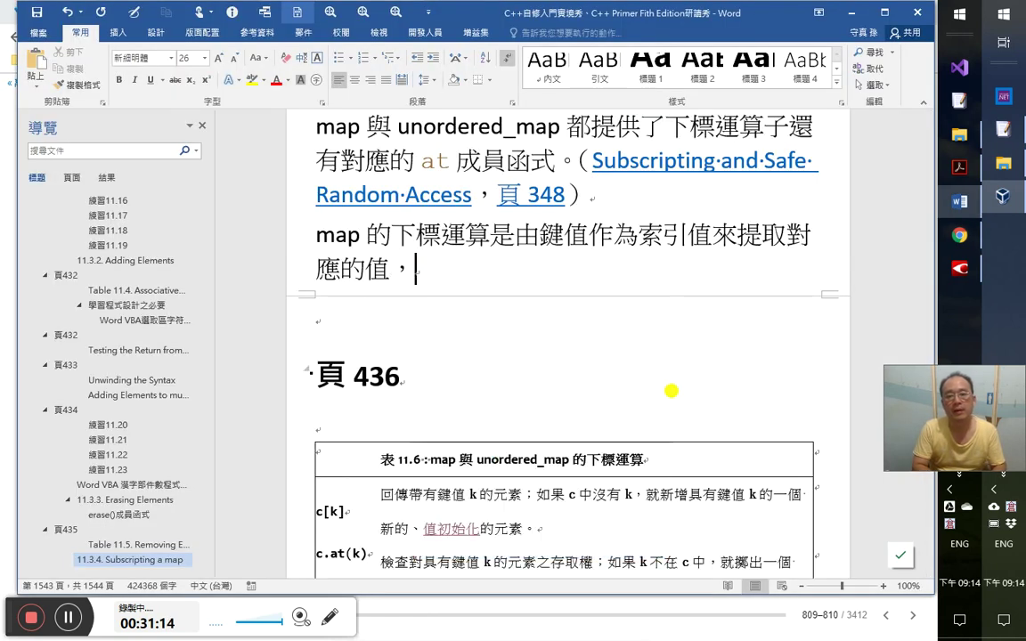
key("Escape")
type("bf")
key("Escape")
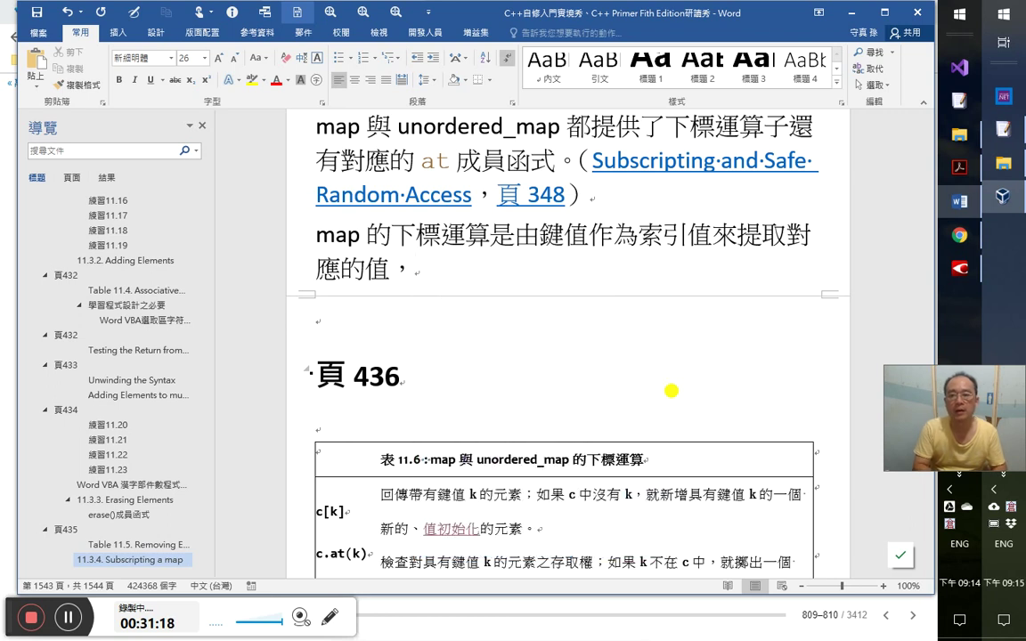
type("然而")
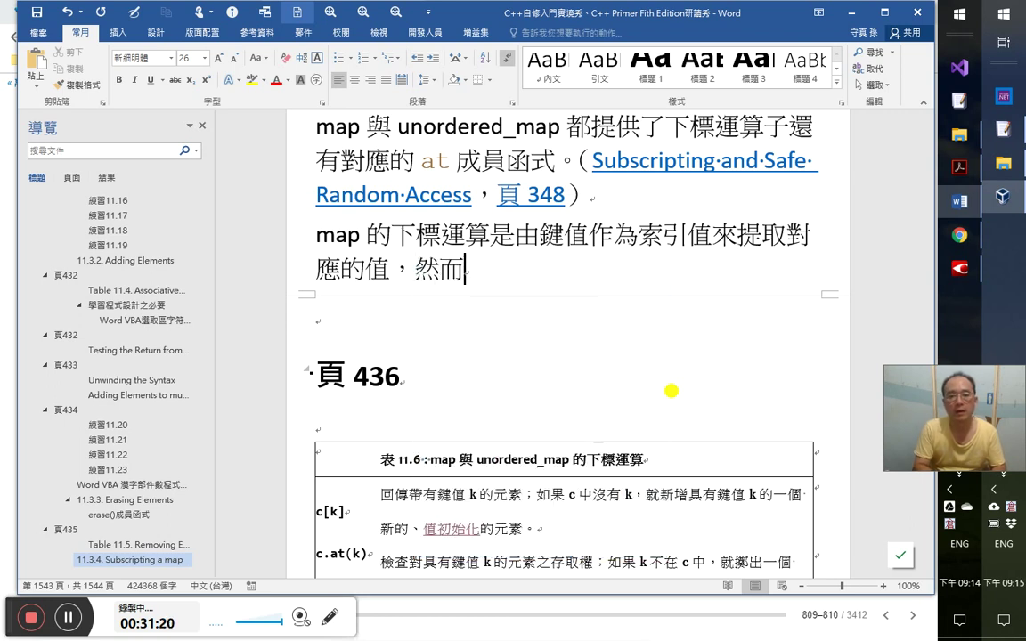
type("map的")
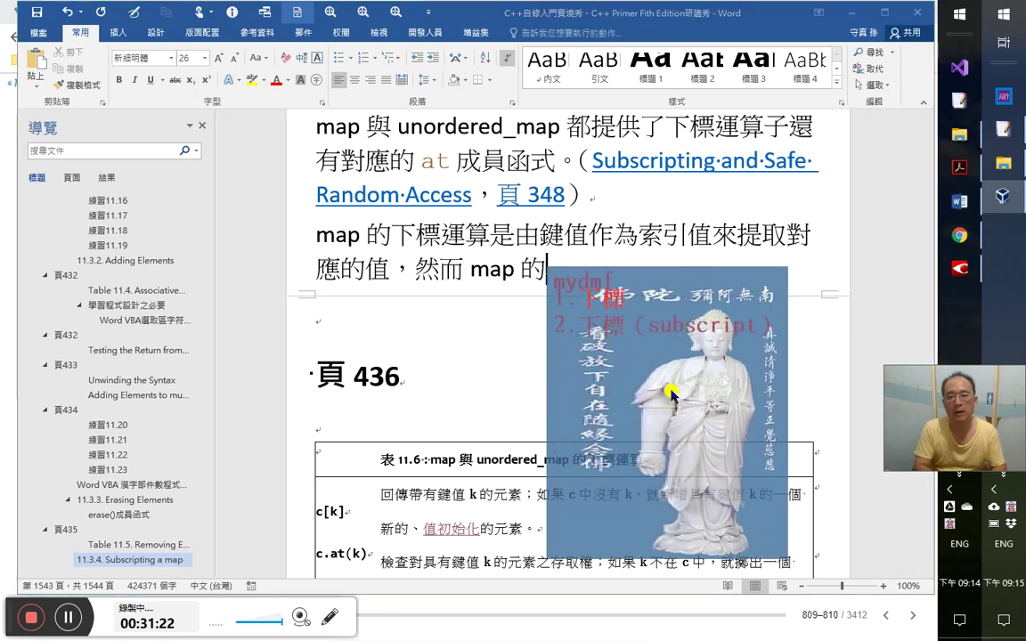
type("下標運算卻")
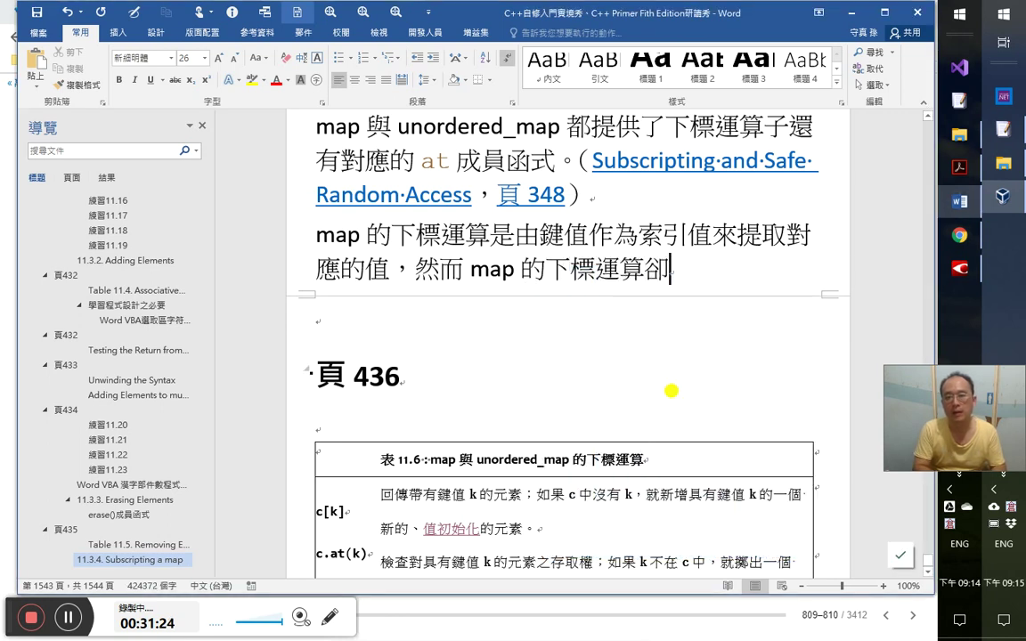
- Continue the map subscript sentence with the condition 會在找不到符合的鍵值時，
type("會在找不到")
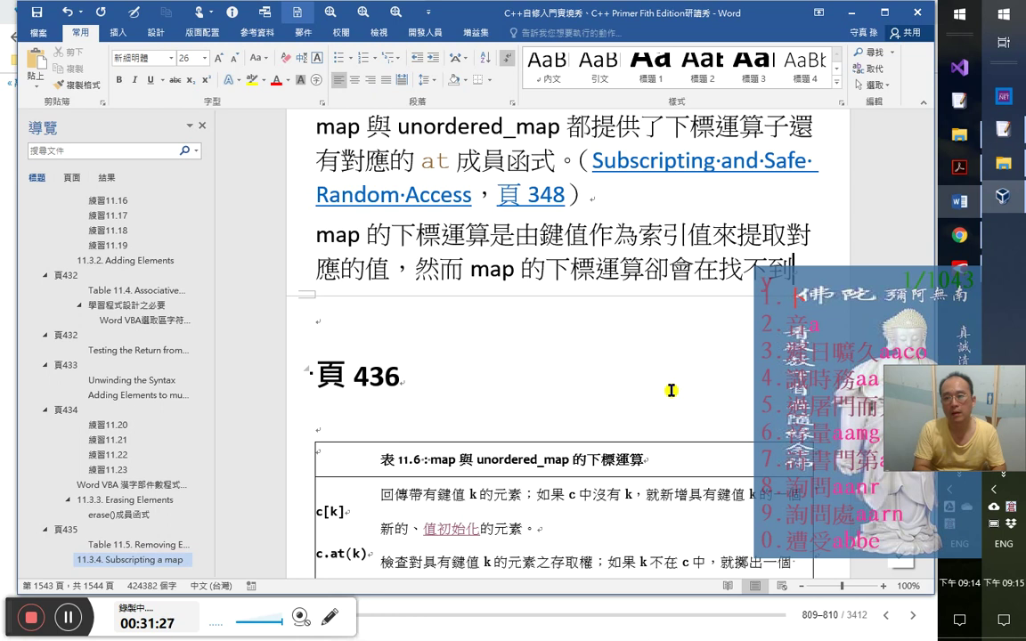
key("BackSpace")
type("符合的")
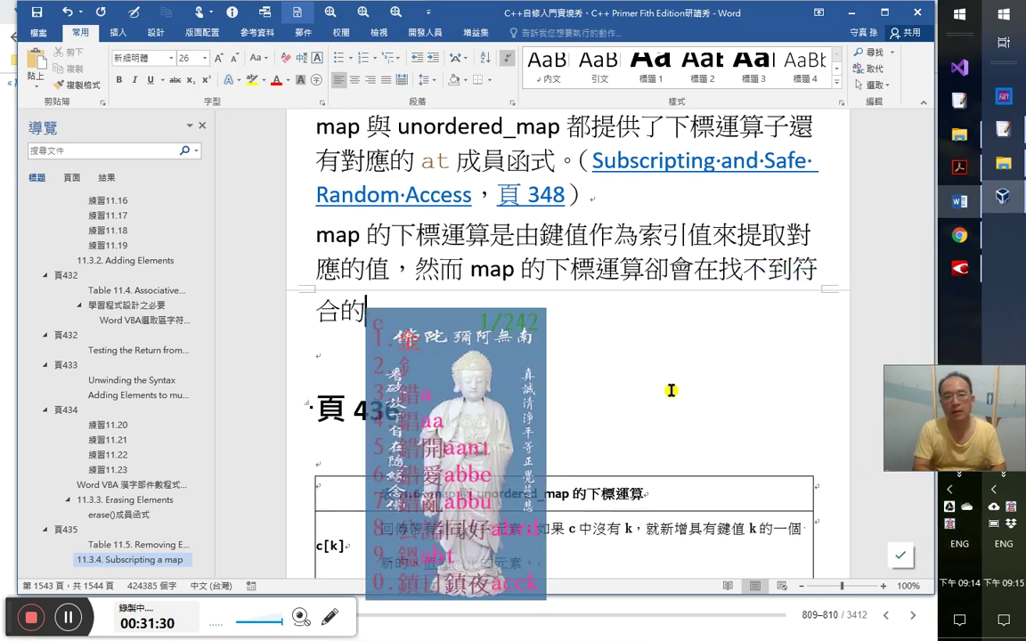
key("Escape")
type("cq")
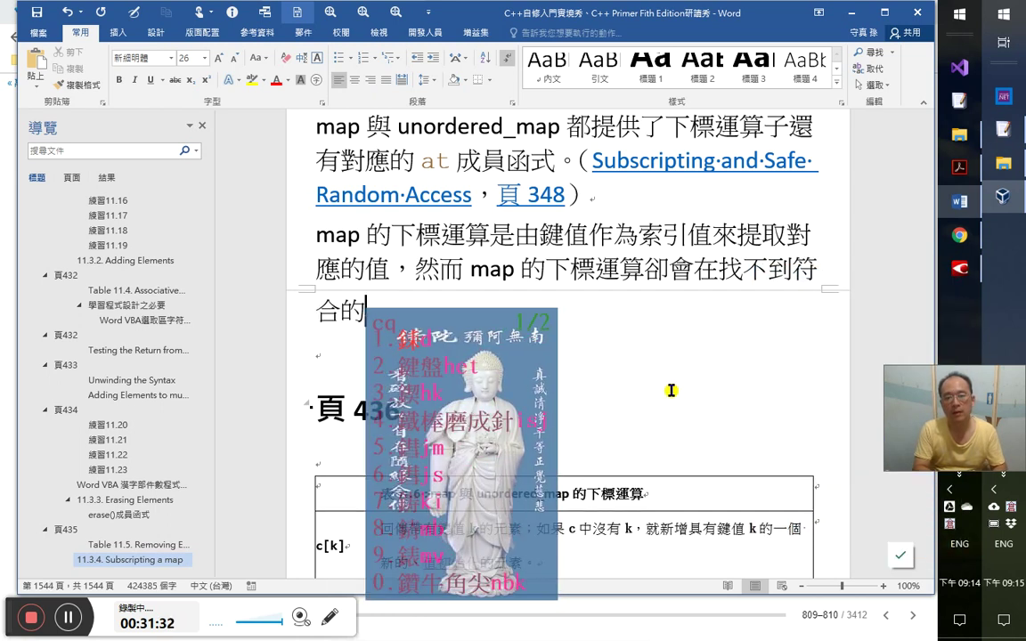
type("鏏")
key("Left")
type("鍵值")
key("shift+Right")
type("時，")
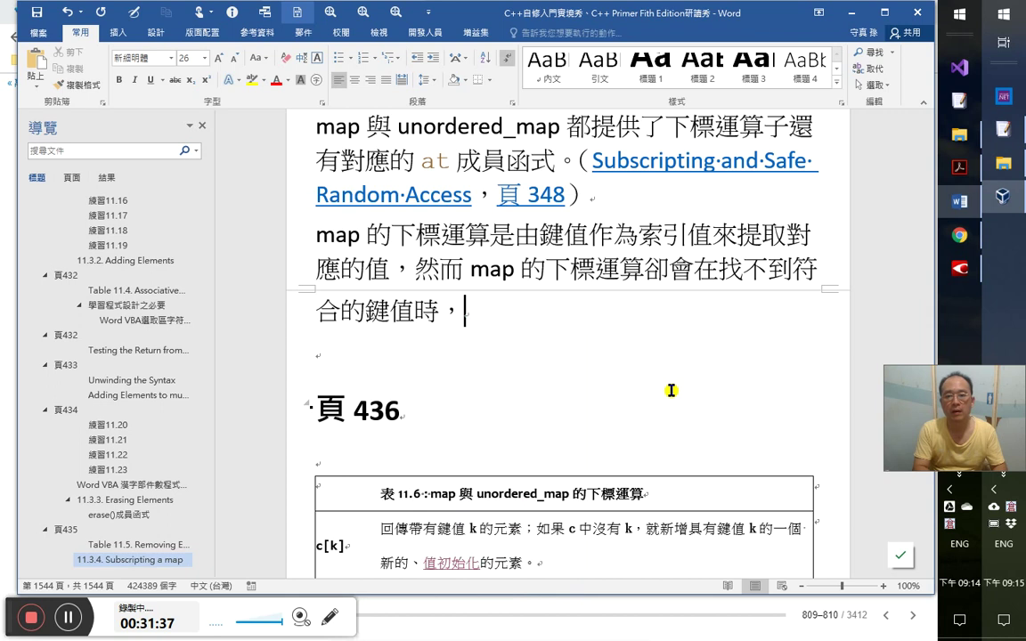
- Finish the map subscript sentence with 插入一個新的元素。, correcting the mistyped first character of 插入
type("搜入一個")
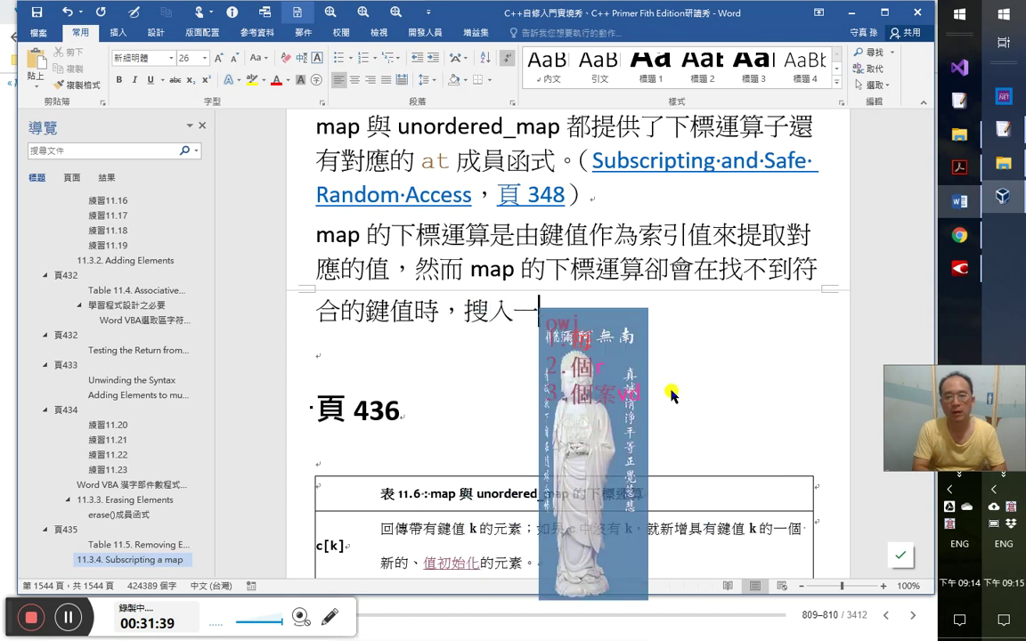
key("Left")
key("Left")
key("Left")
key("shift+Left")
type("搜")
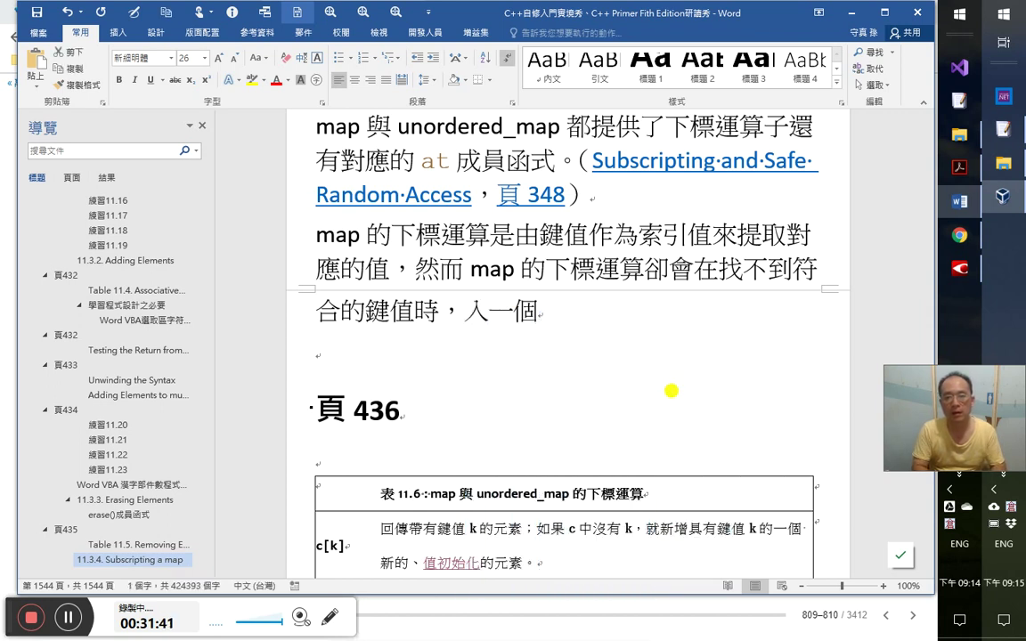
key("Right")
key("Left")
key("shift+Left")
type("插")
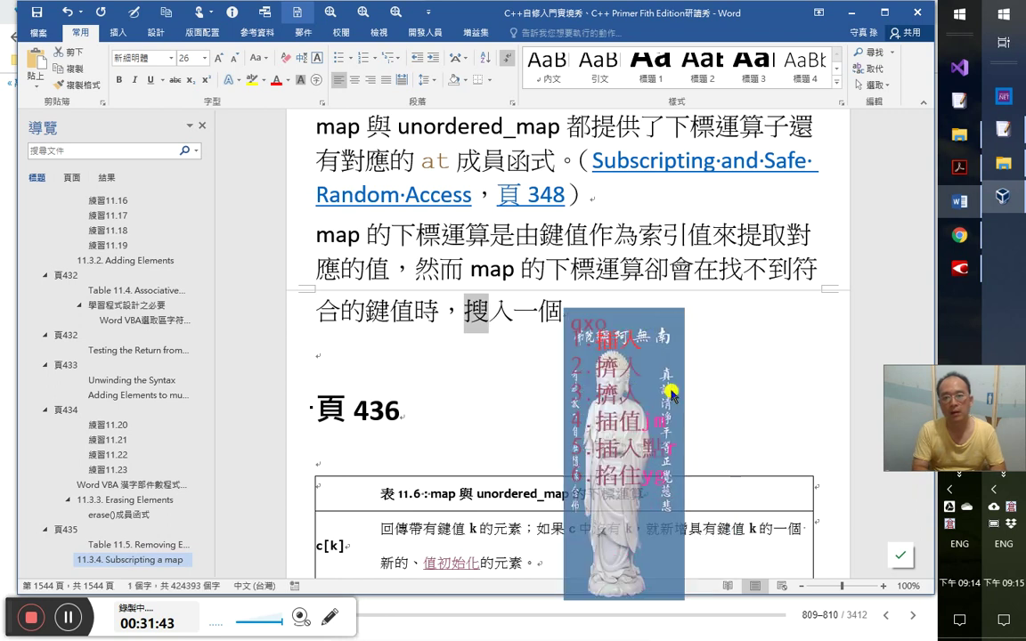
key("Right")
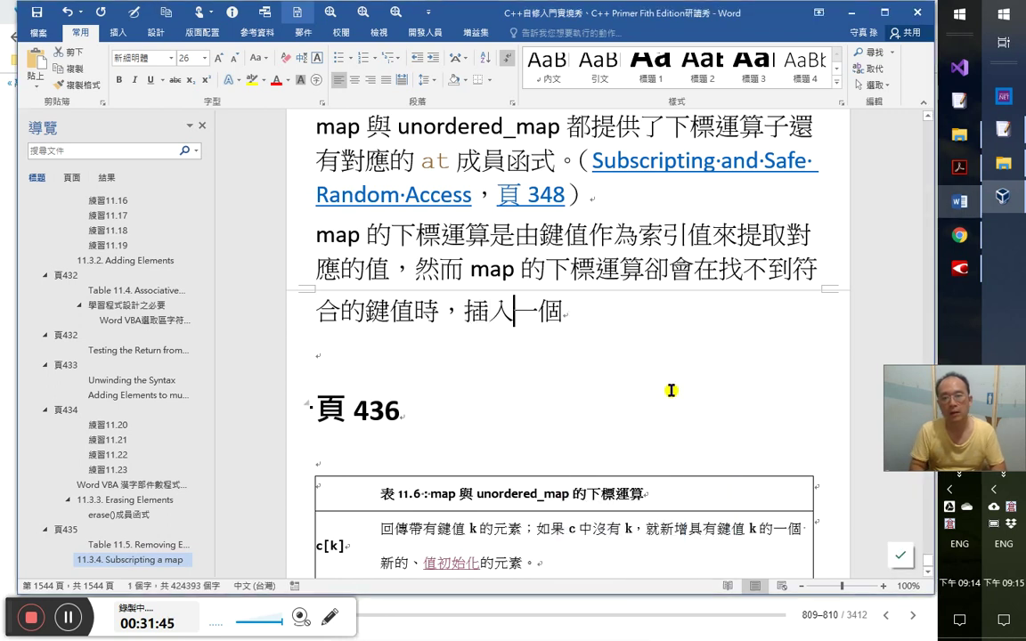
key("Delete")
key("End")
key("Left")
type("一")
key("Right")
type("近")
key("BackSpace")
type("新的元素。")
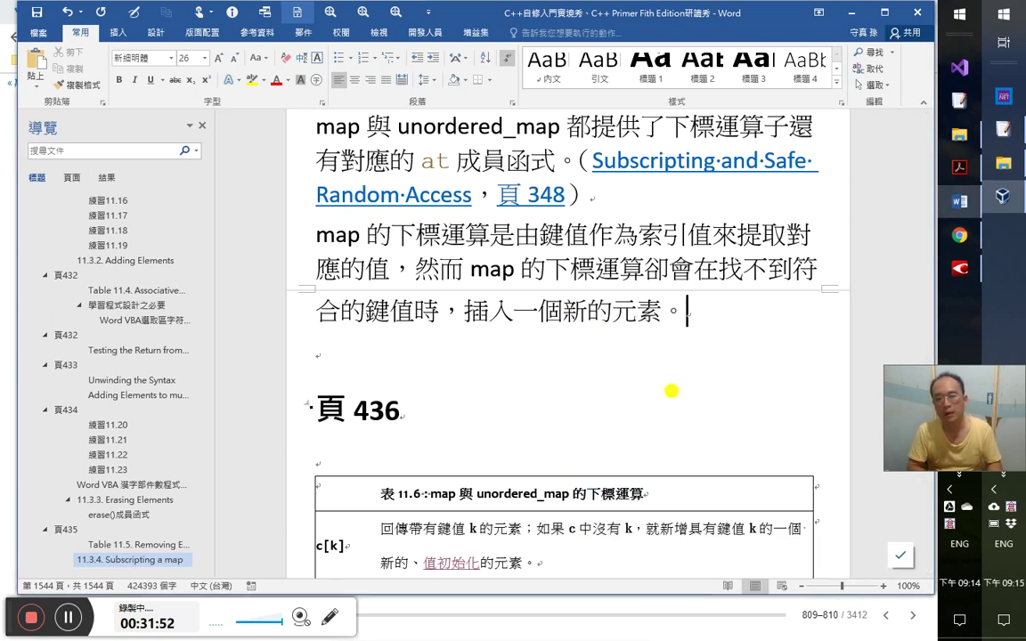
- Compare the note with the book's passage and append the reference 參見表 11.6 at its end
key("alt+Tab")
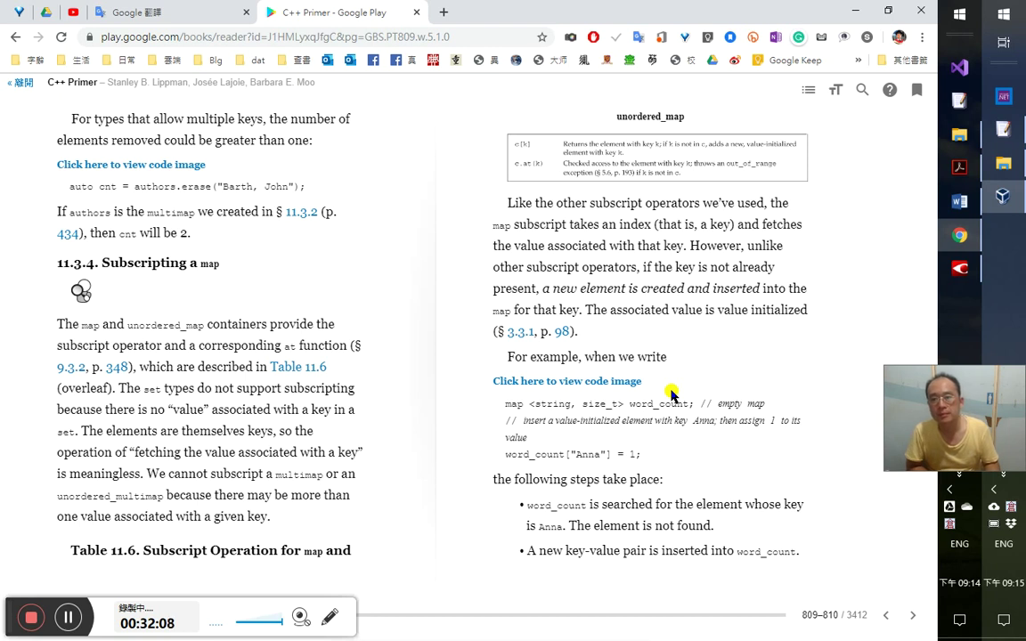
key("alt+Tab")
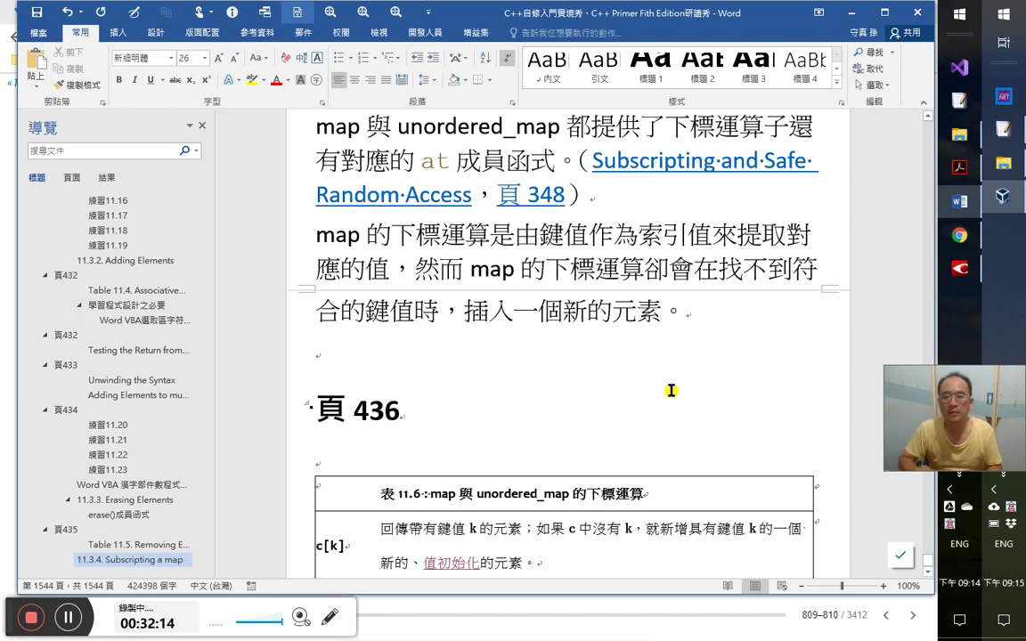
scroll(675, 412, "down", 2)
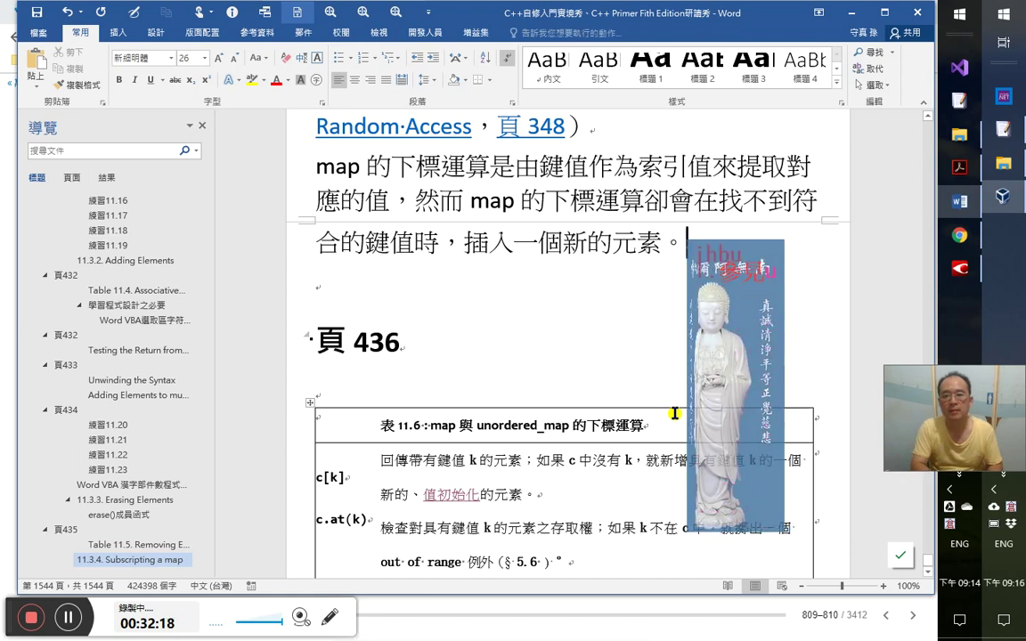
type("參見表 11.6")
key("Left")
key("Left")
key("Left")
key("Left")
key("Left")
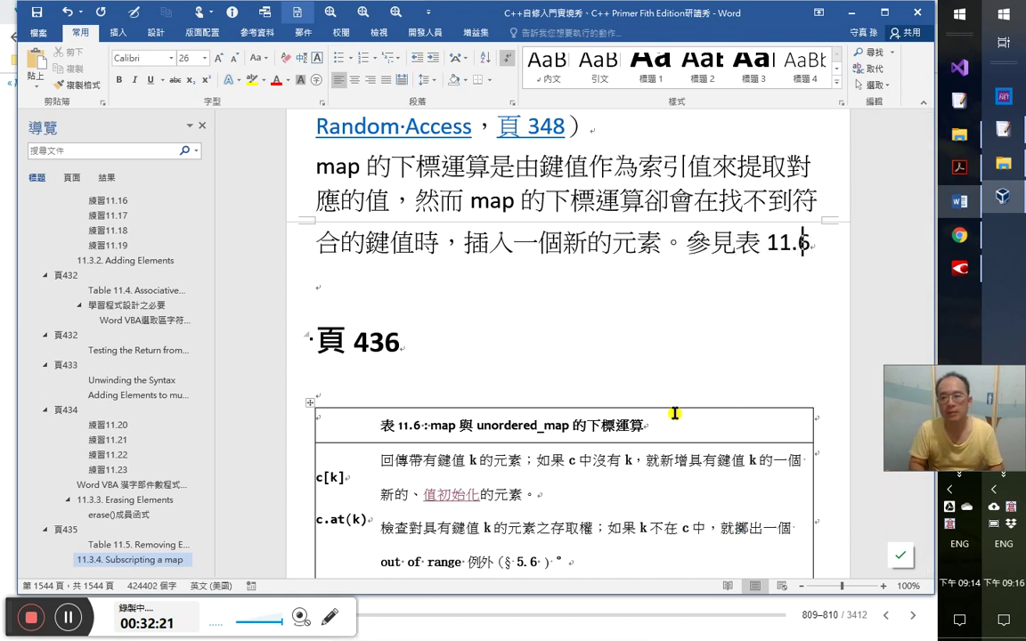
key("shift+End")
key("shift+Left")
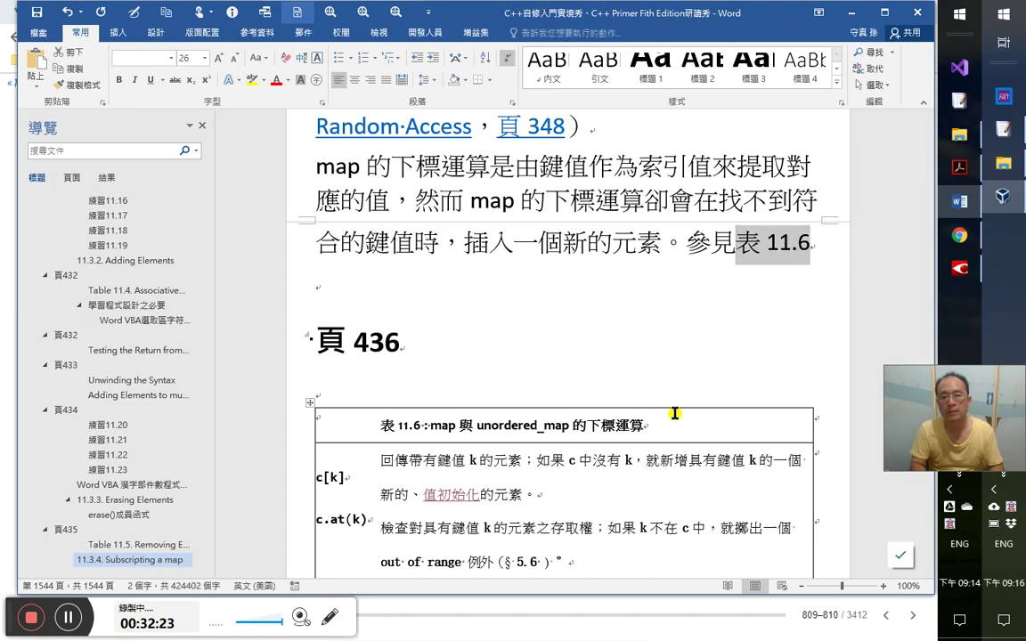
key("ctrl+k")
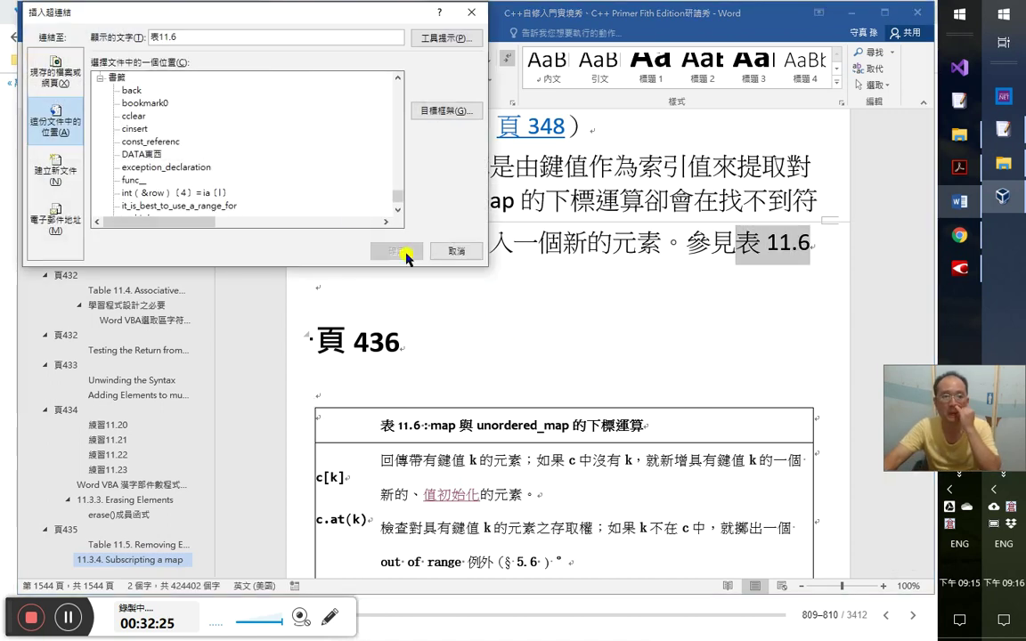
left_click(454, 250)
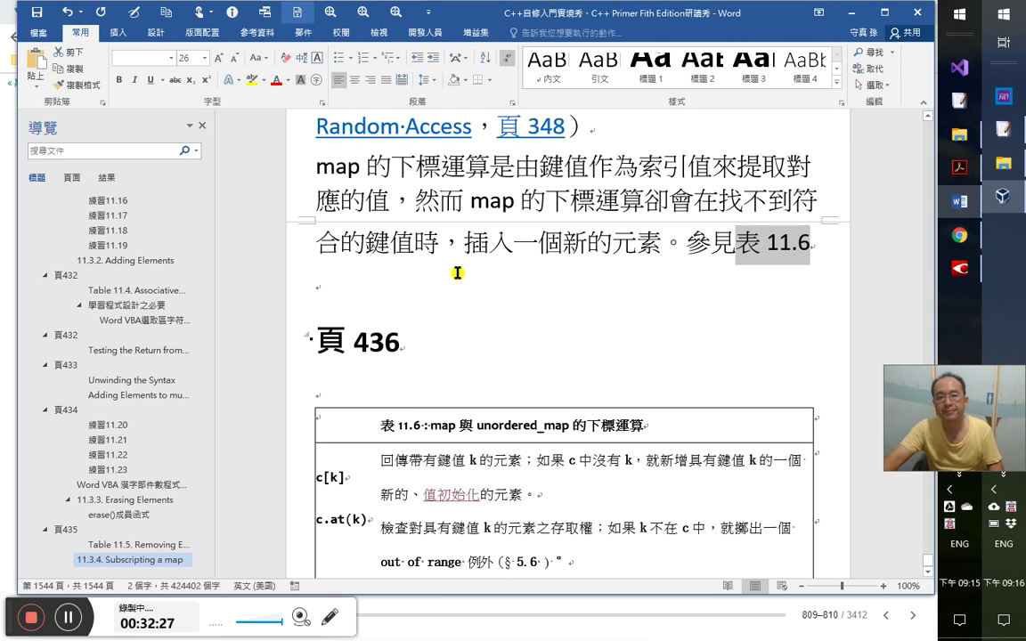
- Save the notes document, switch to Notepad++, and search all open files for the character 鏏
left_click(37, 16)
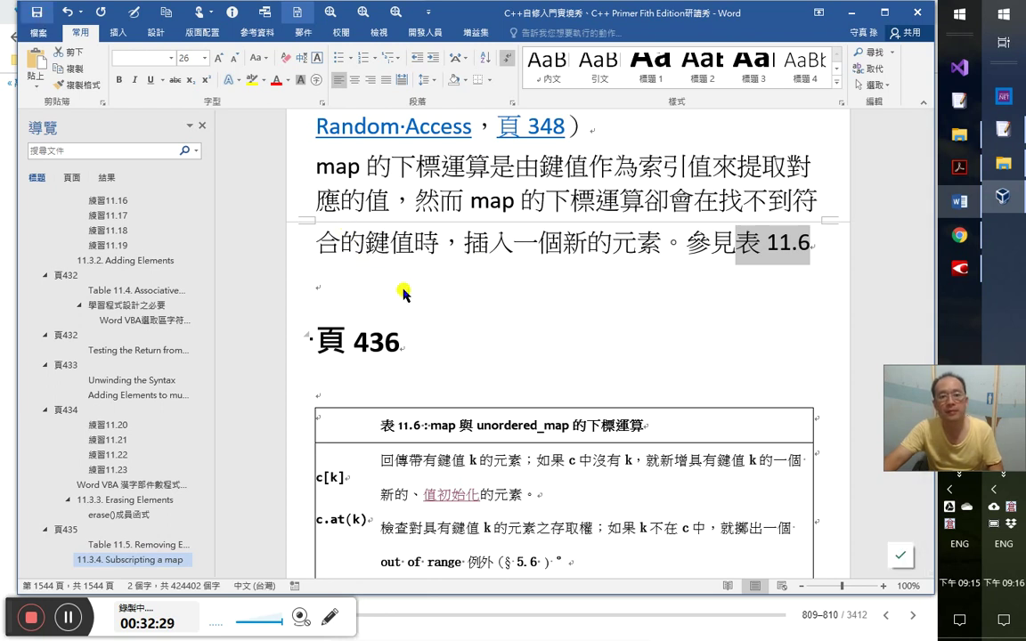
left_click_drag(996, 450, 1014, 525)
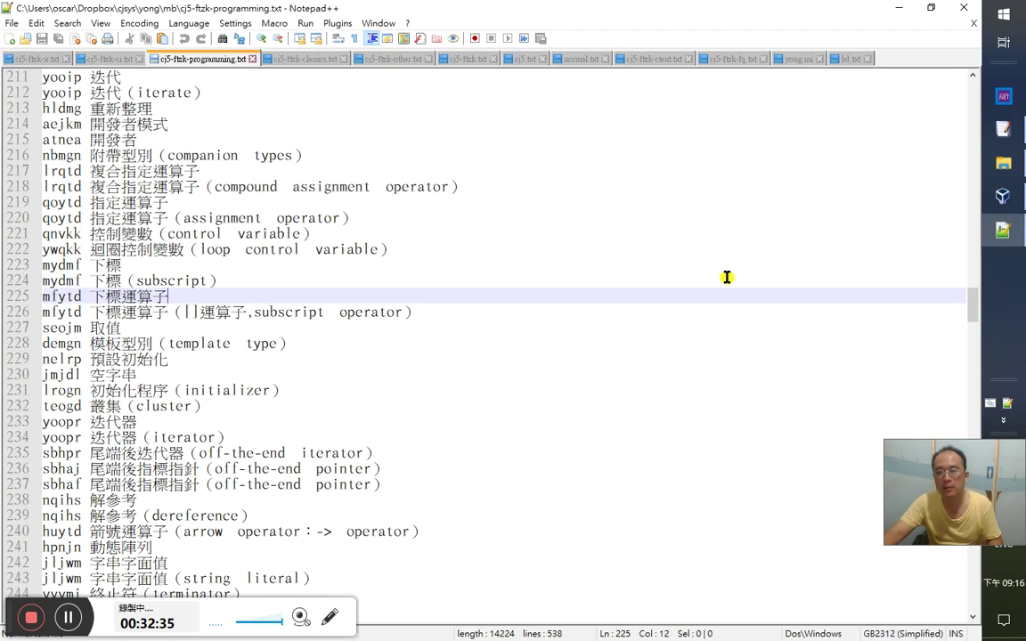
left_click(495, 233)
key("ctrl+f")
type("鏏")
key("alt+o")
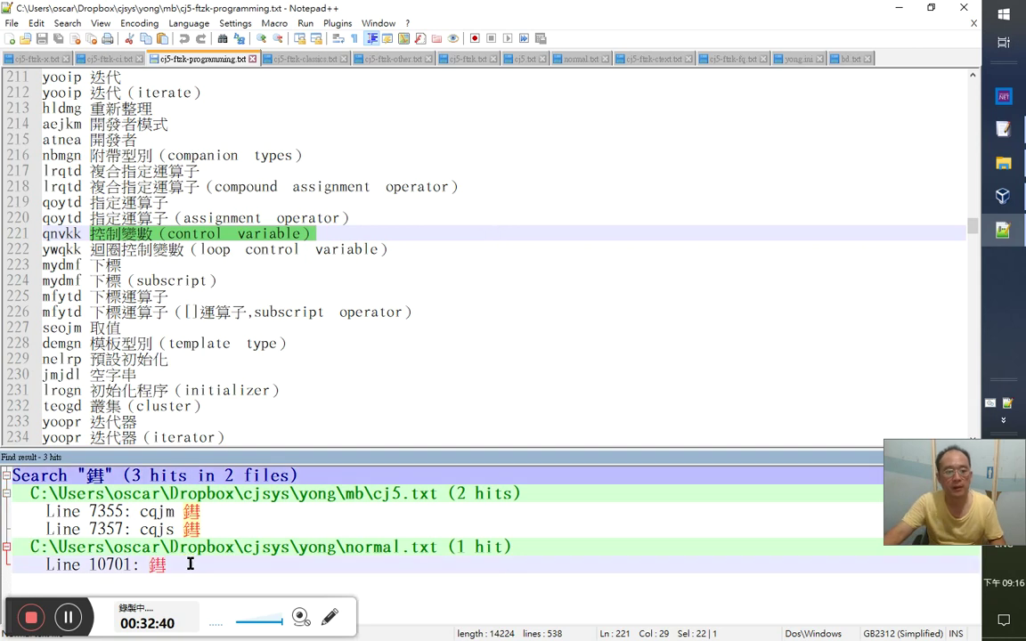
- Remove the line containing 鏏 from normal.txt and save the file
double_click(169, 564)
key("Delete")
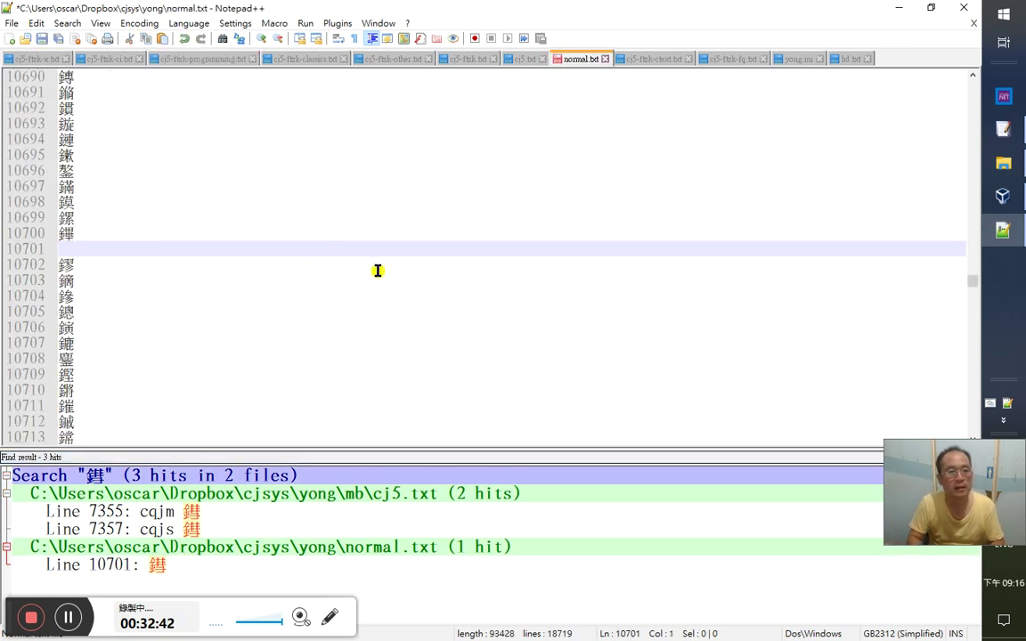
key("Delete")
key("ctrl+s")
- Test the code cqjm for 鏏 in cj5.txt, delete the duplicate cqjs 鏏 line, save the file, and close Notepad++
key("ctrl+Tab")
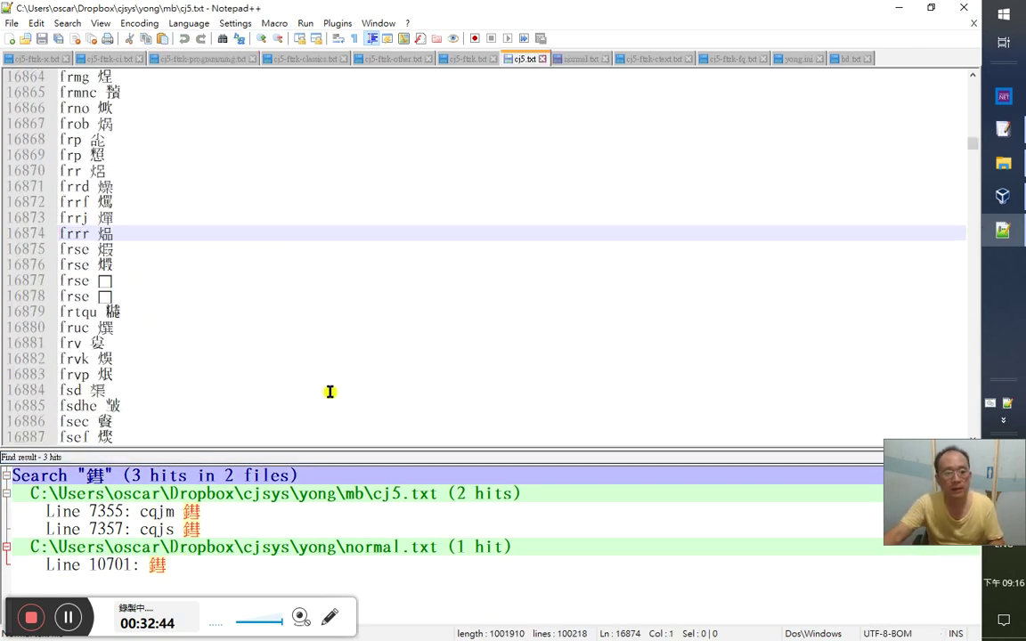
double_click(247, 516)
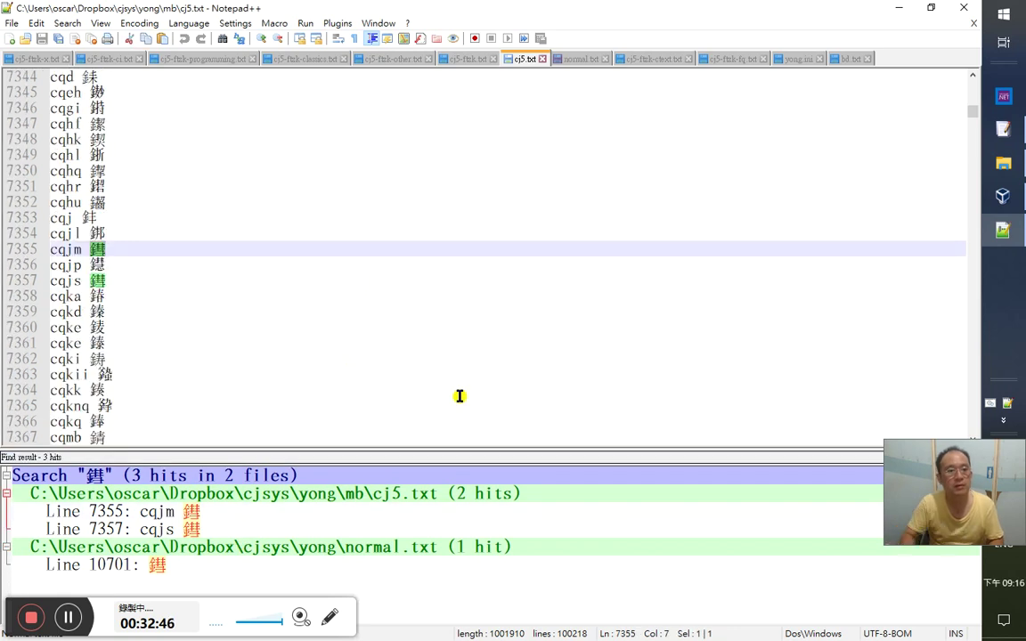
key("End")
type("c")
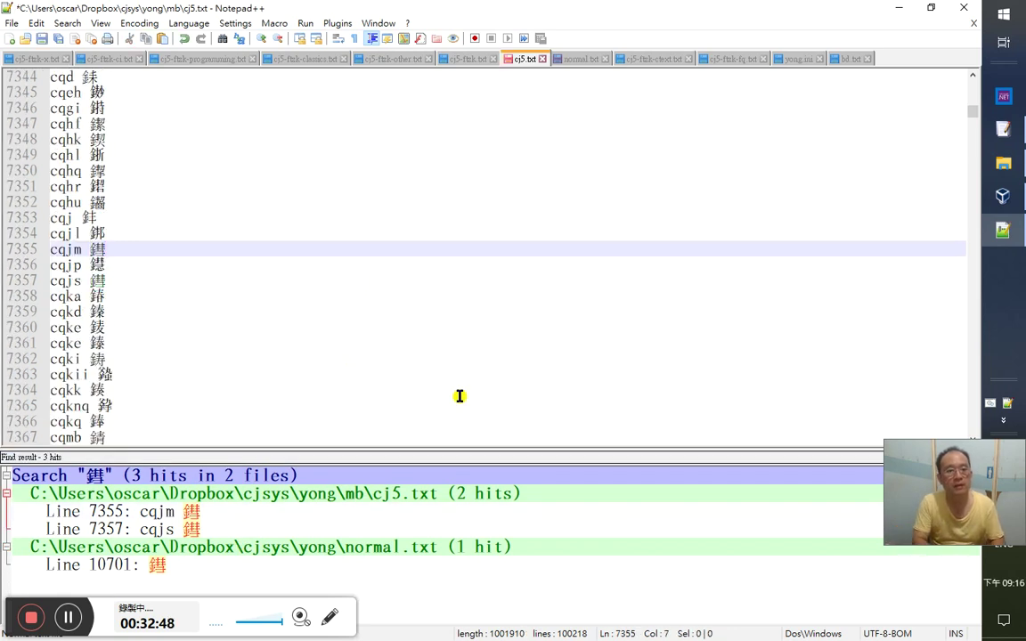
type("cqjm")
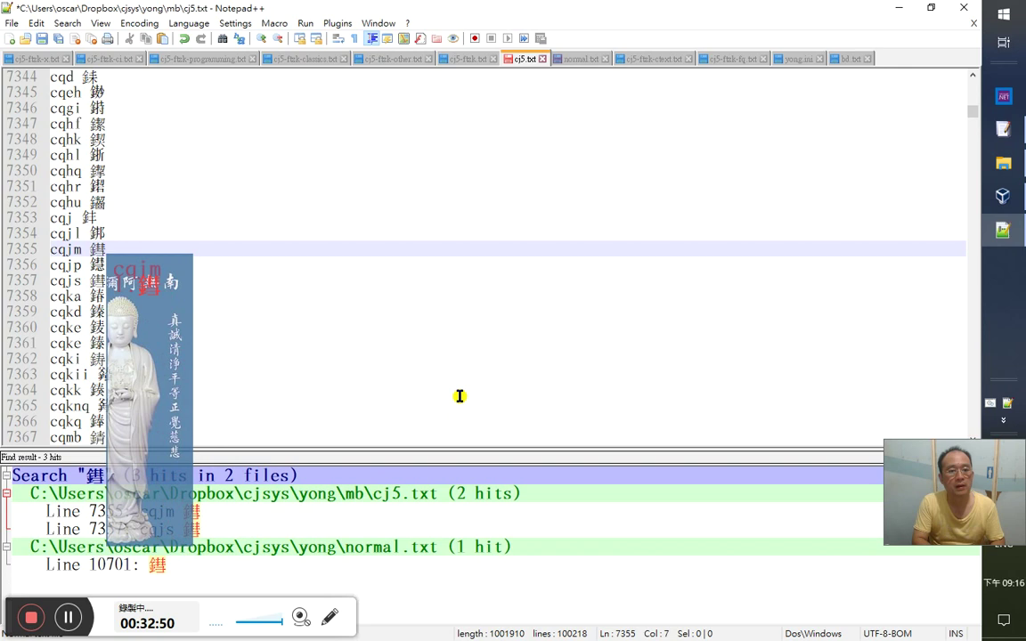
key("Escape")
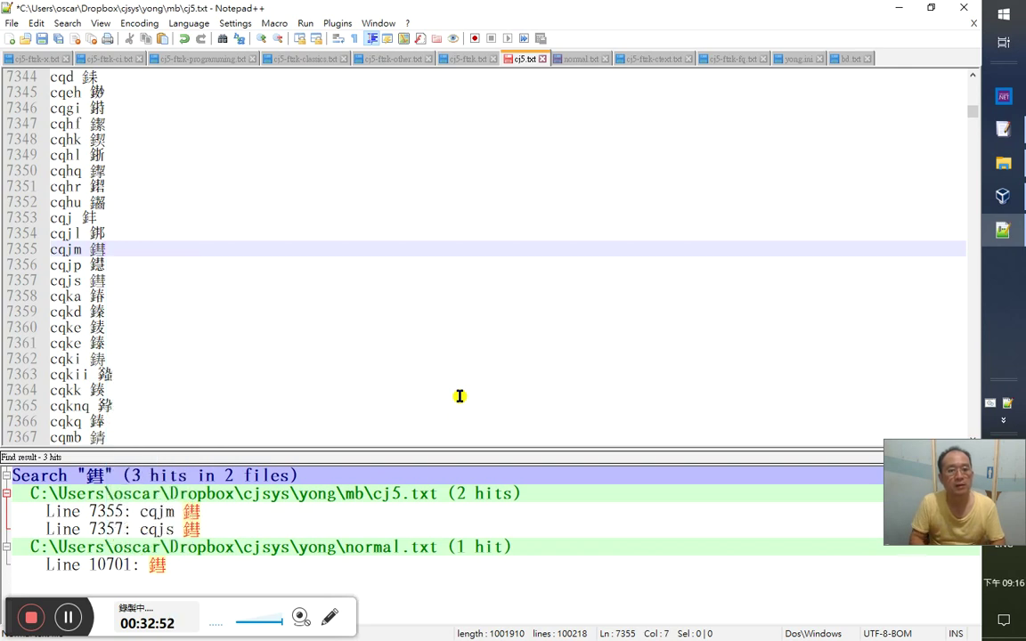
key("Down")
key("Down")
key("shift+Home")
key("BackSpace")
key("BackSpace")
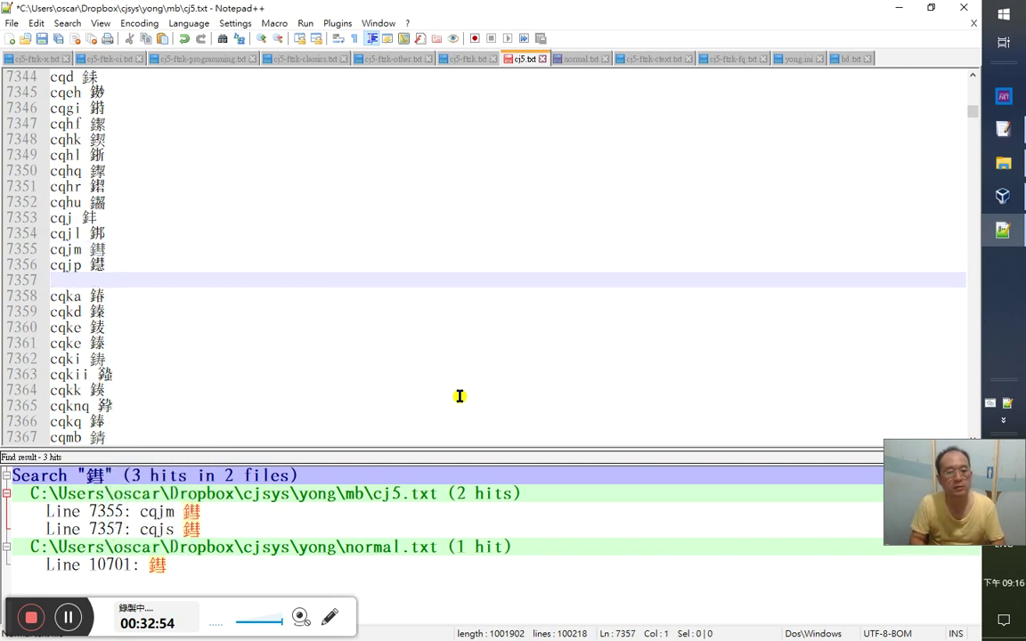
key("ctrl+s")
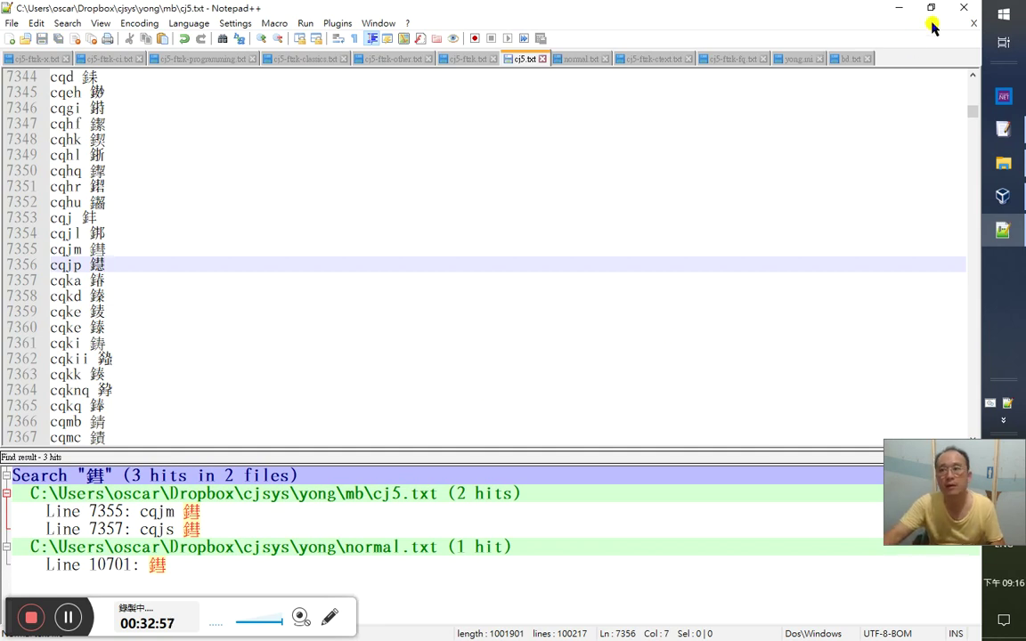
left_click(963, 8)
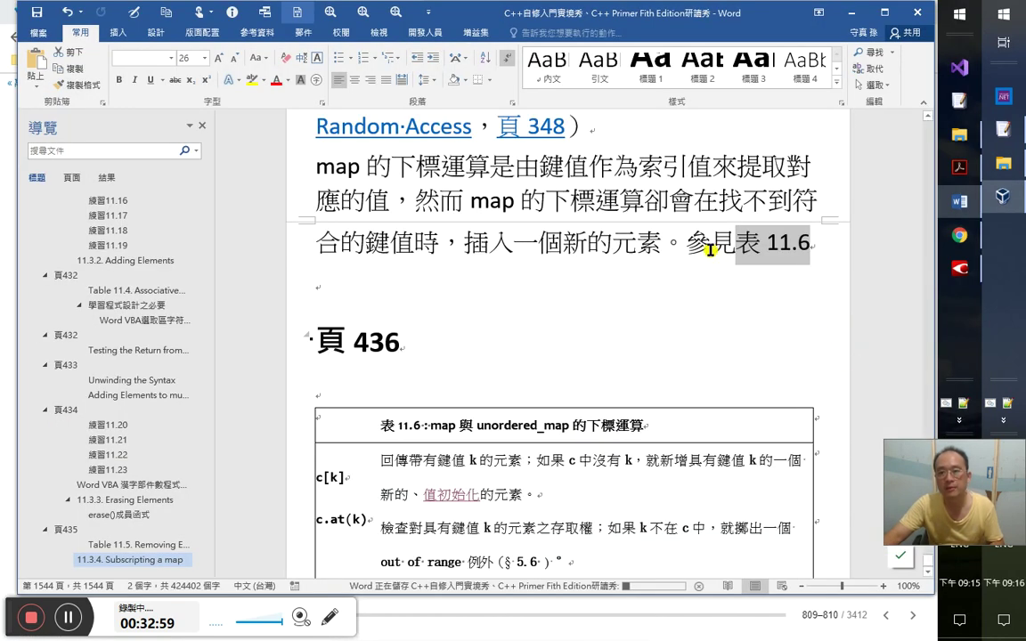
- Copy the heading "Table 11.6. Subscript Operation for map and unordered_map" from the C++ Primer PDF in Acrobat and return to Word
left_click(960, 173)
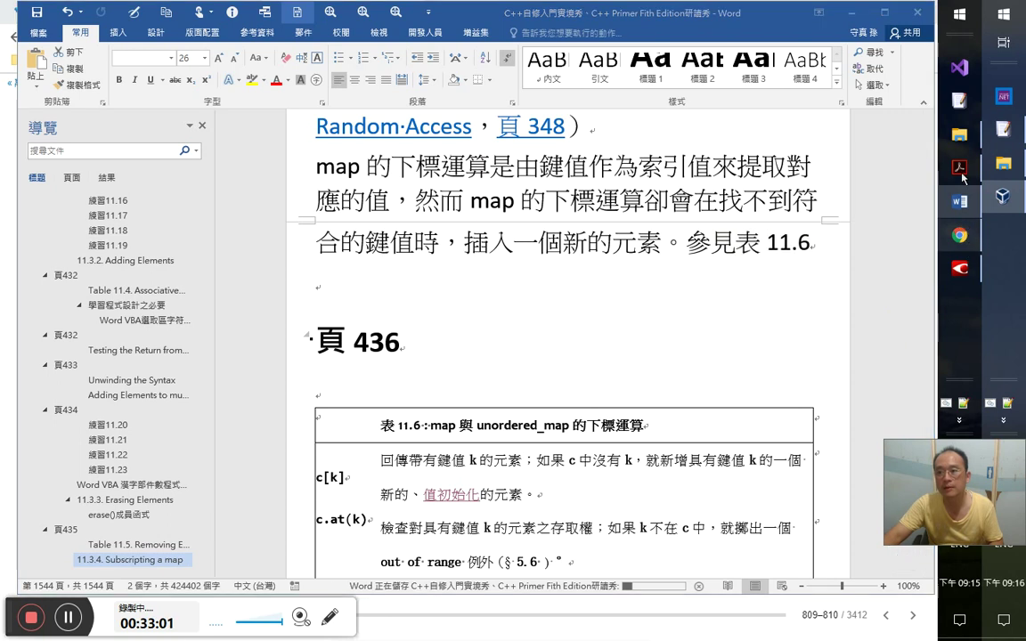
left_click_drag(389, 573, 755, 575)
key("ctrl+c")
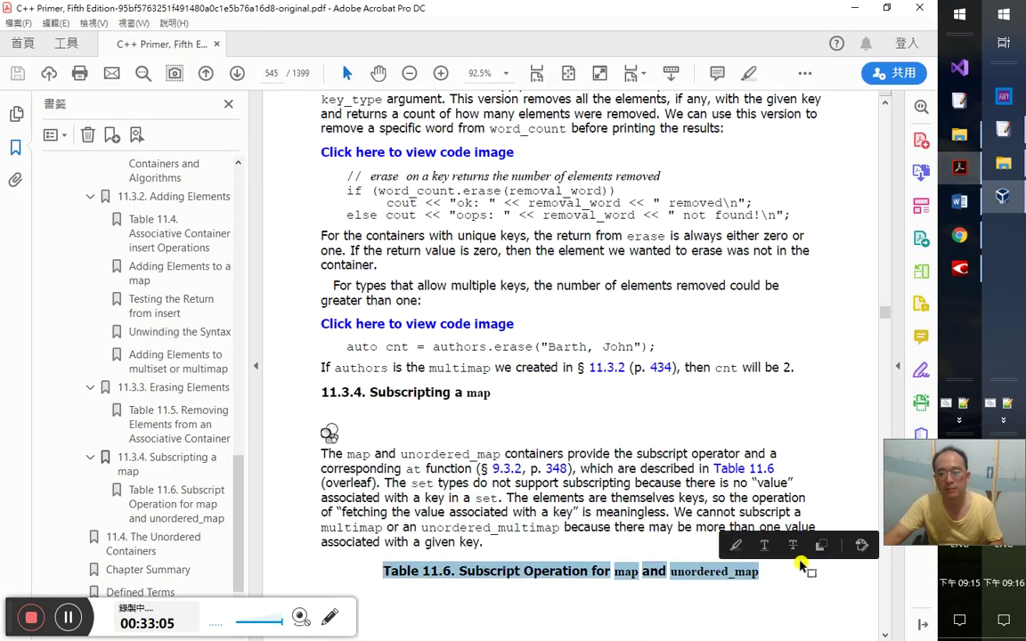
left_click(237, 73)
key("alt+Tab")
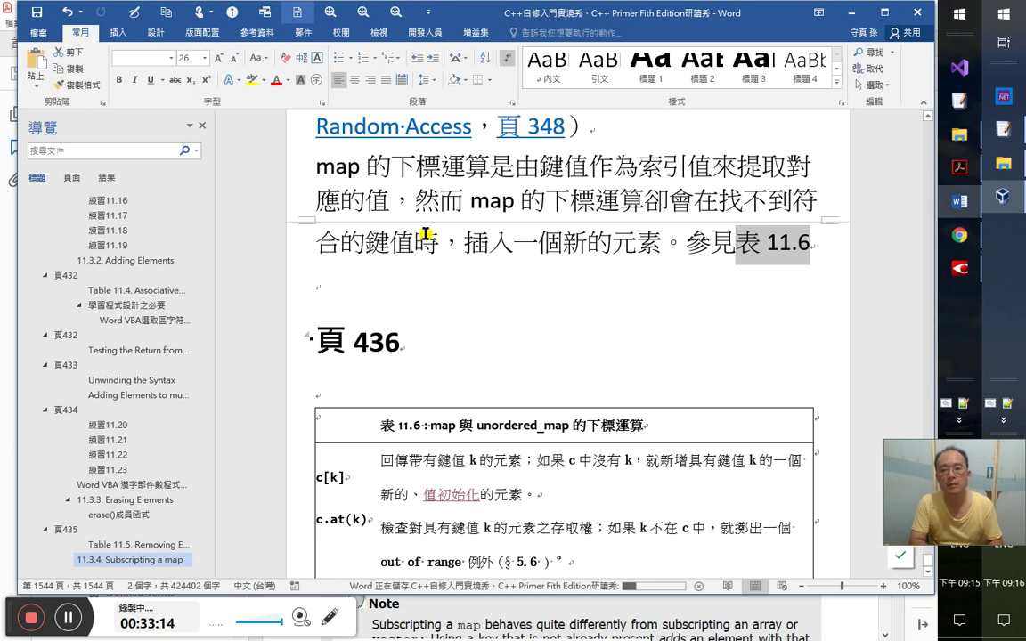
- Paste the copied Table 11.6 heading on a new line under 頁 436, above the table, and style it as 標題 4
key("Down")
key("Down")
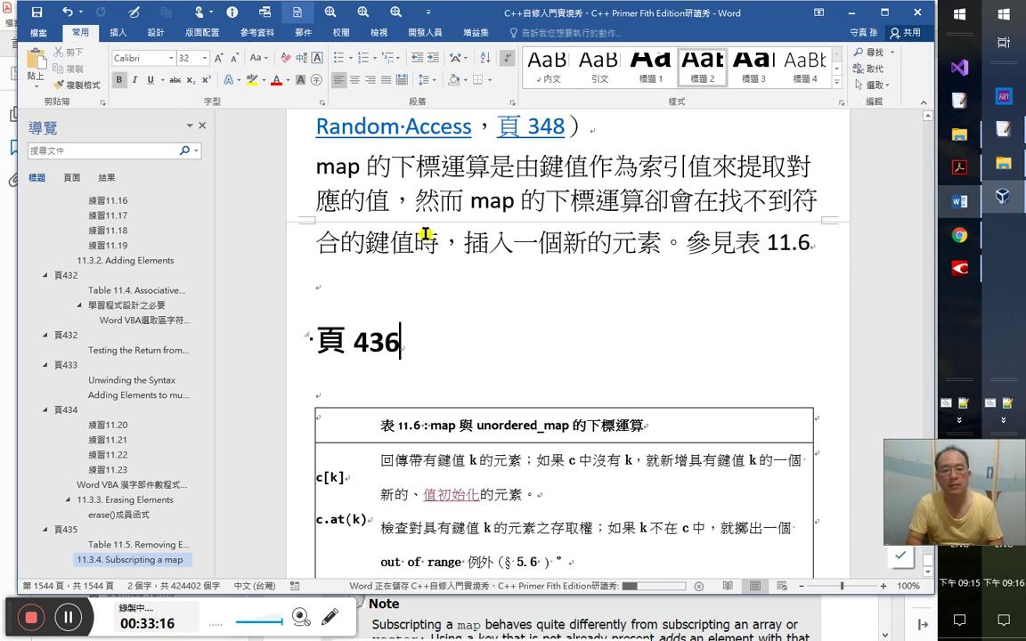
key("Return")
key("ctrl+v")
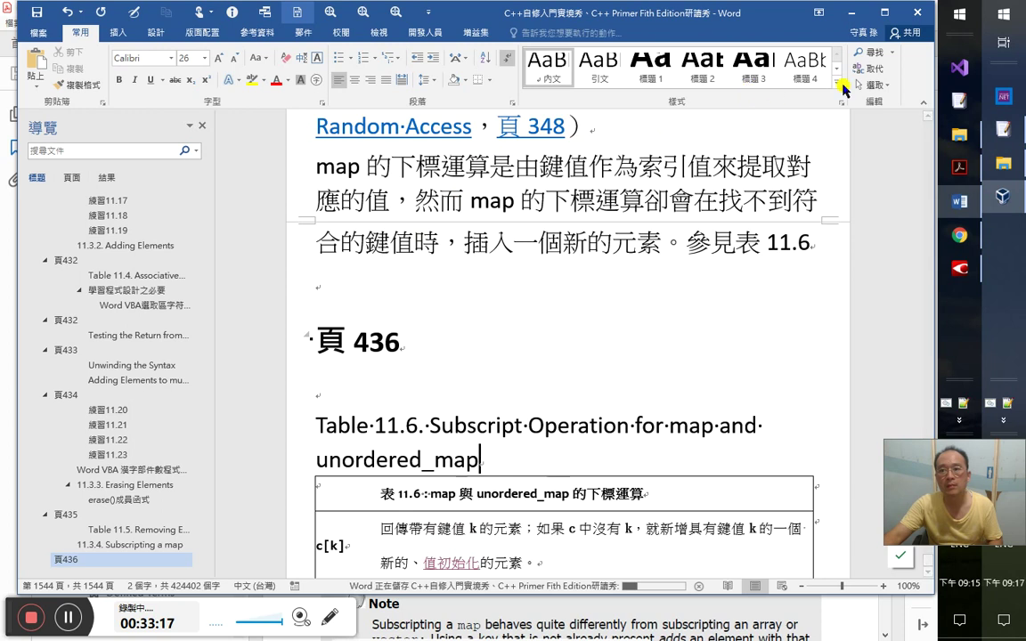
left_click(807, 71)
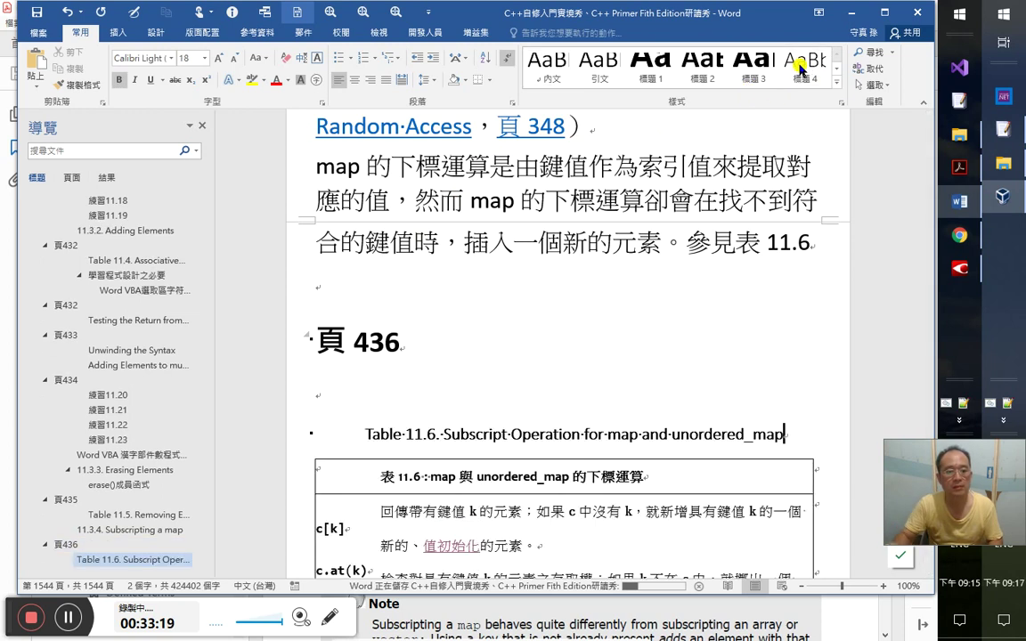
- Hyperlink the text 表 11.6 in the map note to the document heading "Table 11.6. Subscript Operation for map and unordered_map"
left_click(755, 249)
key("Left")
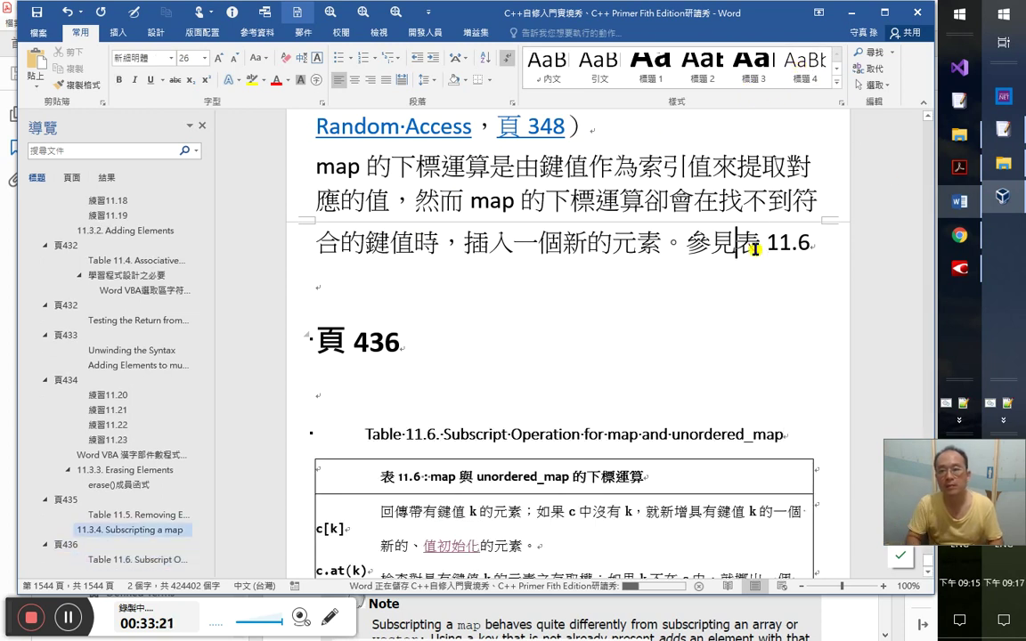
key("shift+Left")
key("shift+End")
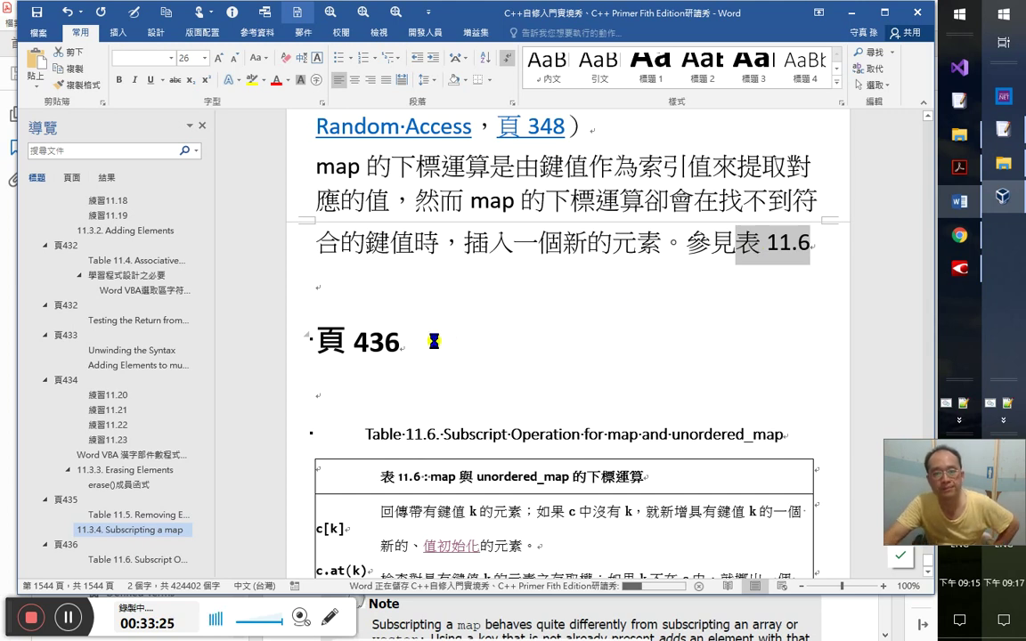
key("ctrl+k")
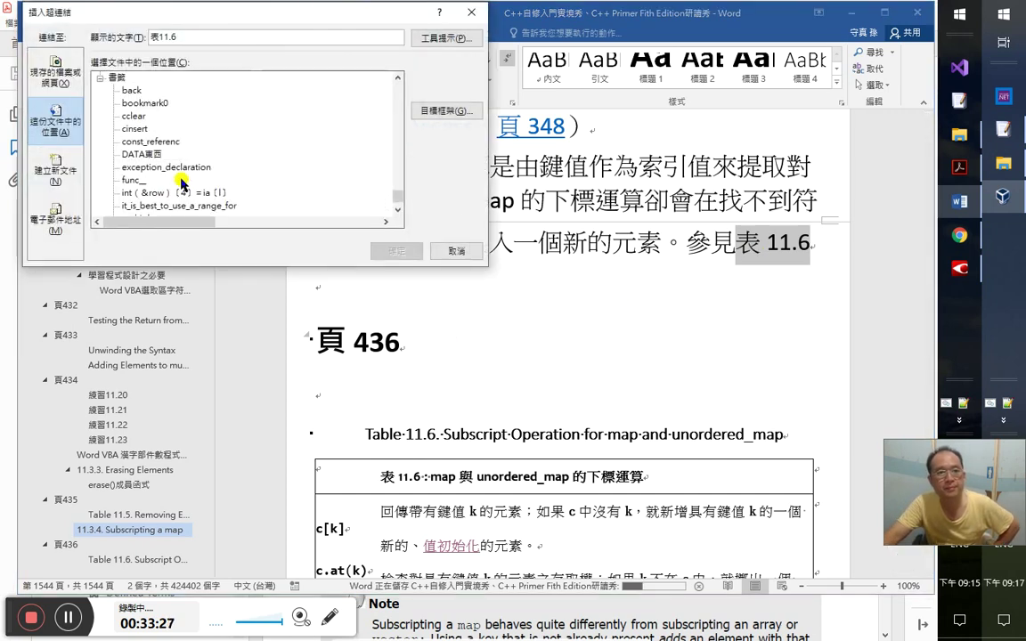
scroll(189, 161, "up", 2)
left_click(168, 138)
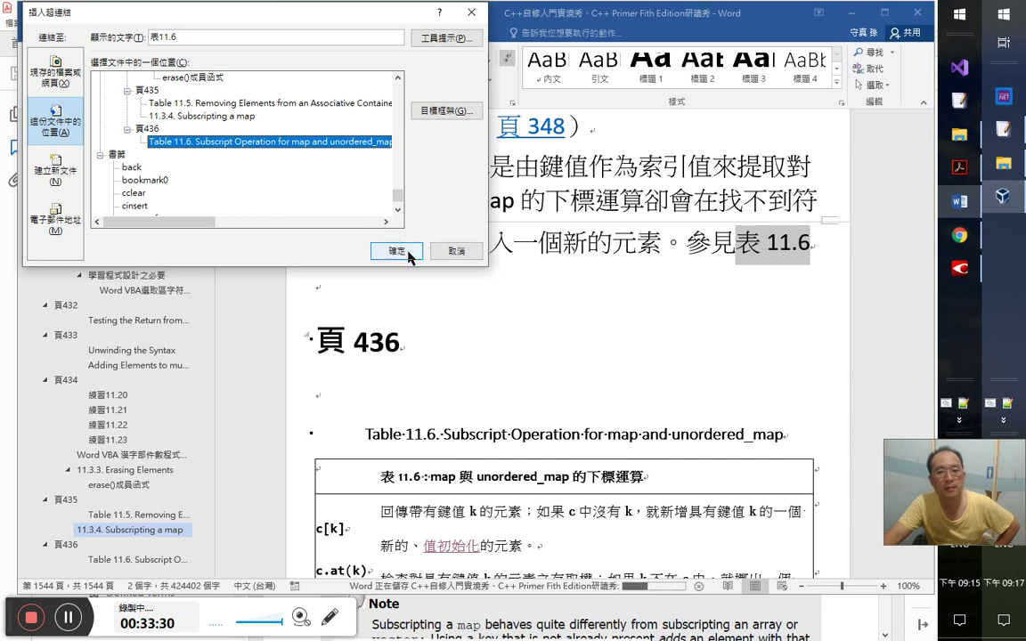
left_click(396, 251)
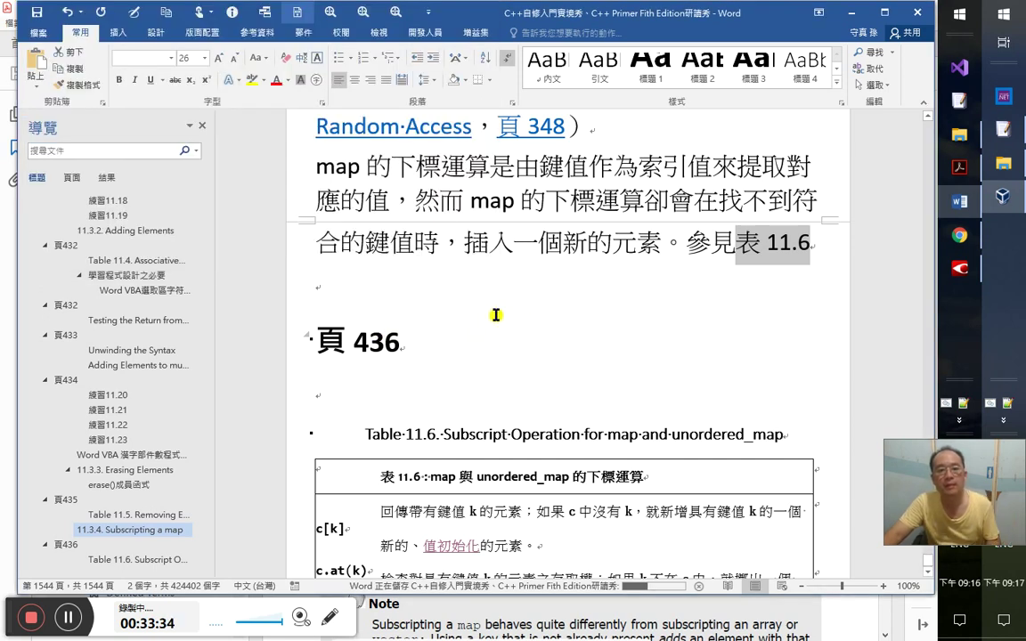
- Switch to the Google Play edition of C++ Primer in Chrome and look up the Chinese translation of "take place" in the map subscript example
key("alt+Tab")
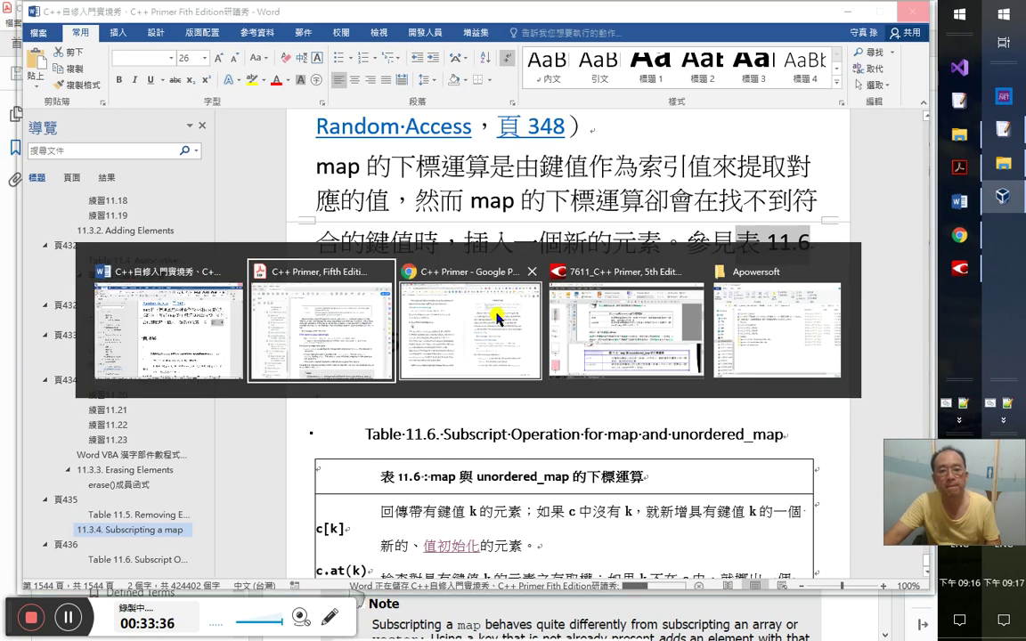
left_click(497, 319)
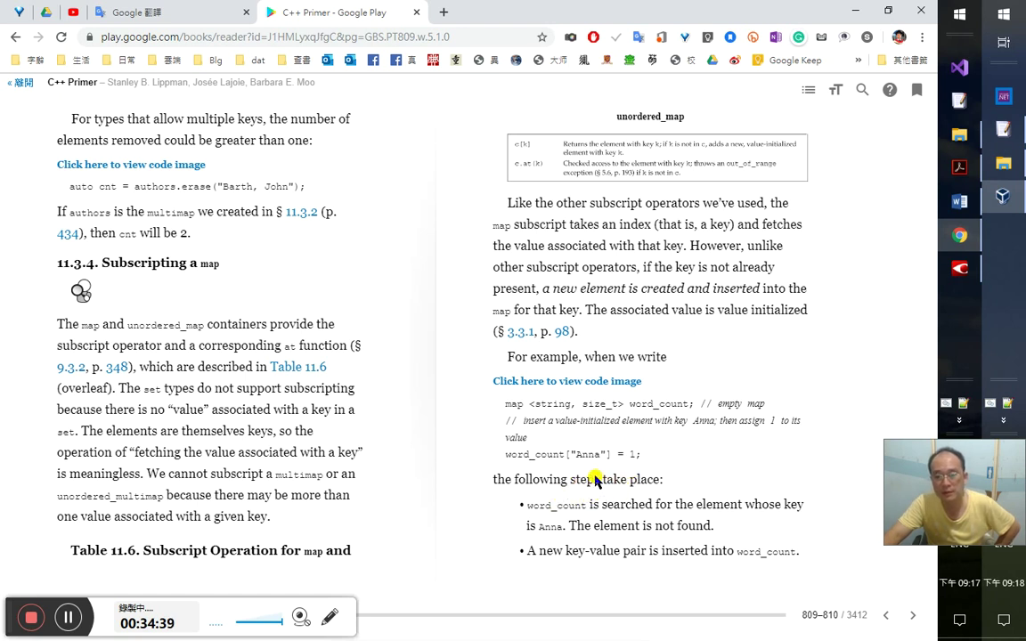
left_click_drag(603, 480, 662, 485)
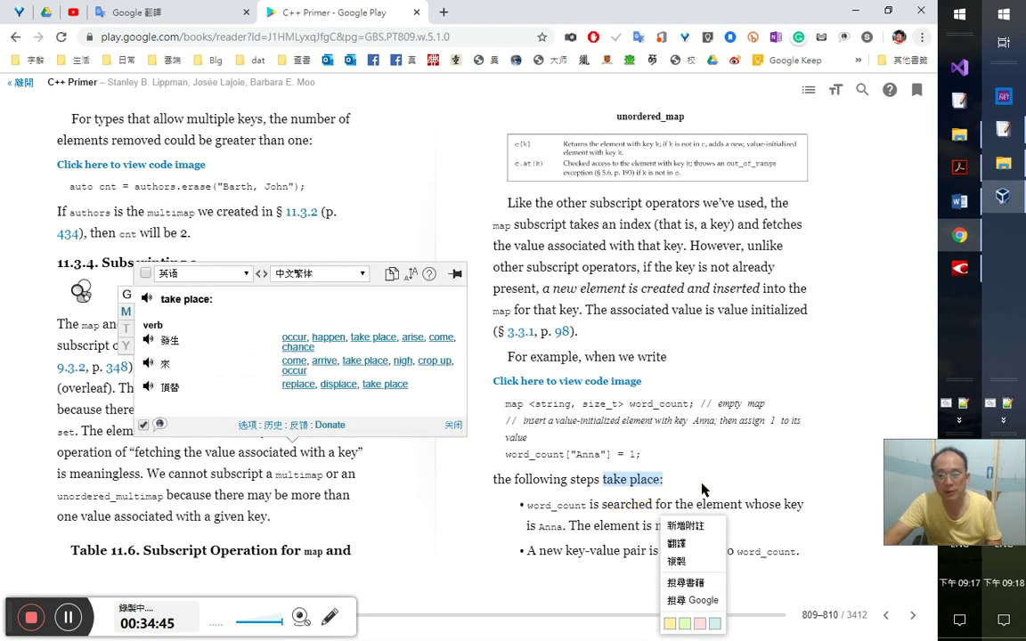
left_click(701, 489)
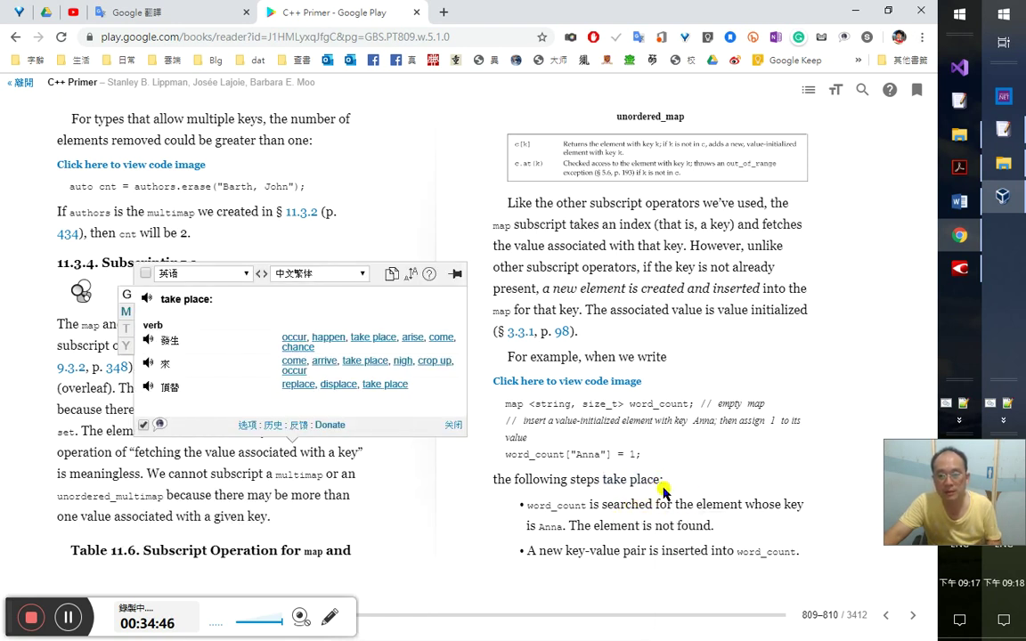
double_click(198, 300)
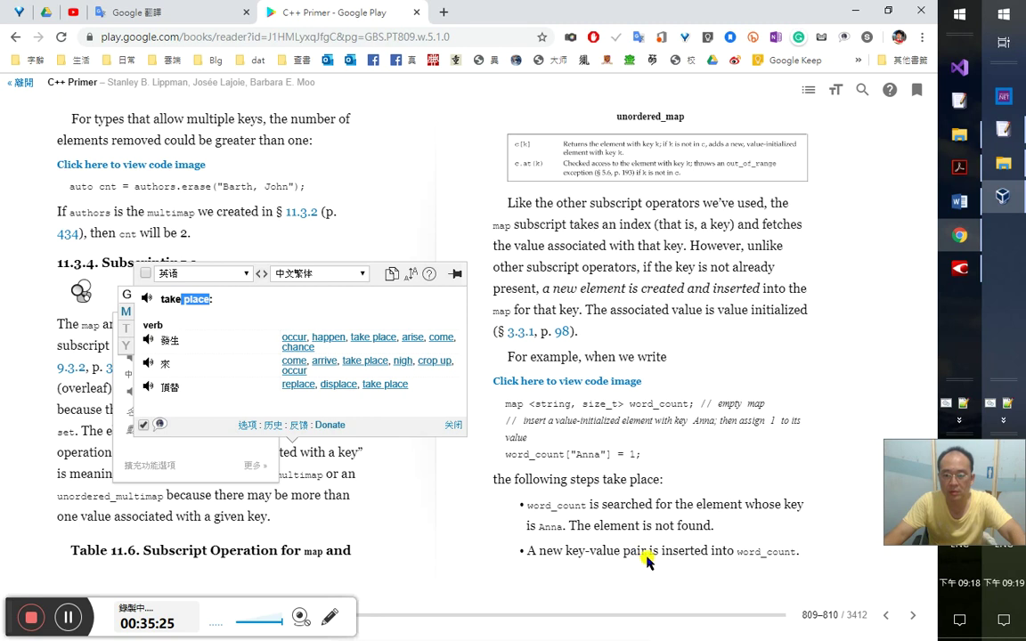
double_click(810, 570)
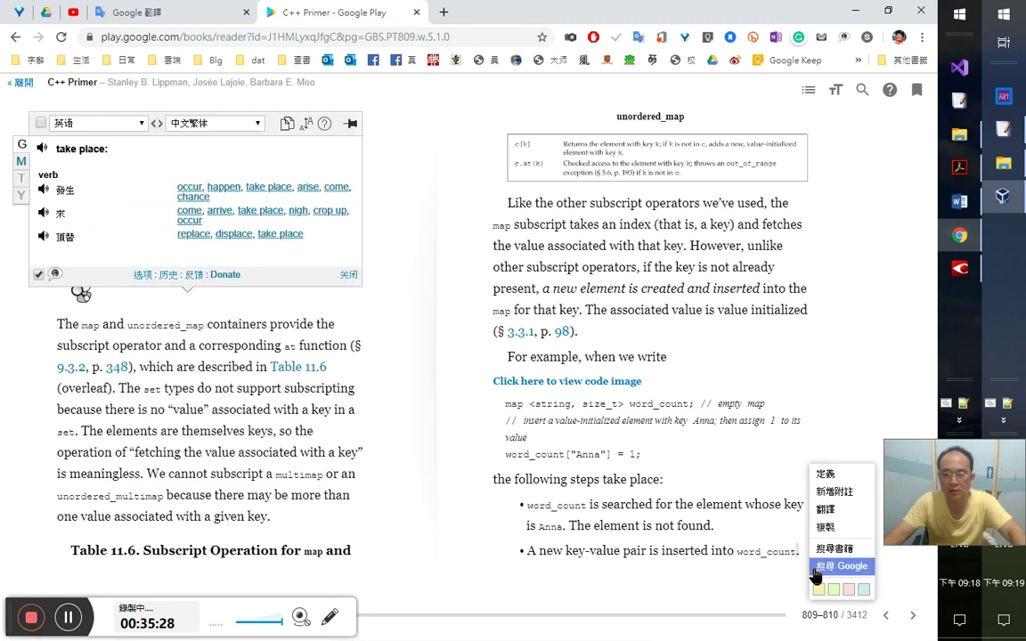
left_click(739, 600)
- Read the word_count["Anna"] example across the page break and the passages that follow it on map subscripting and its returned value
scroll(742, 605, "down", 1)
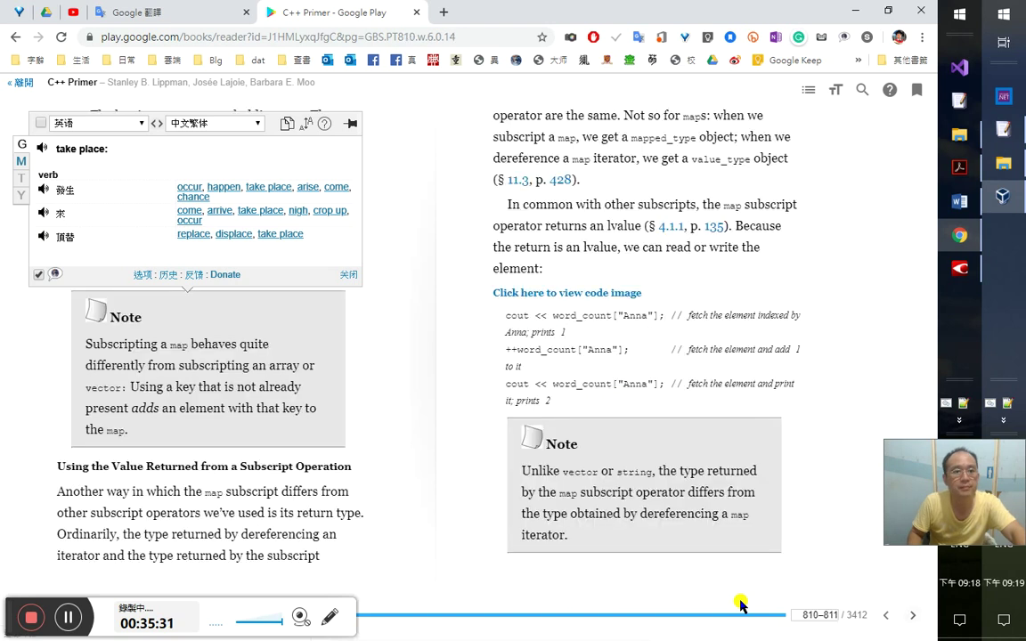
key("Left")
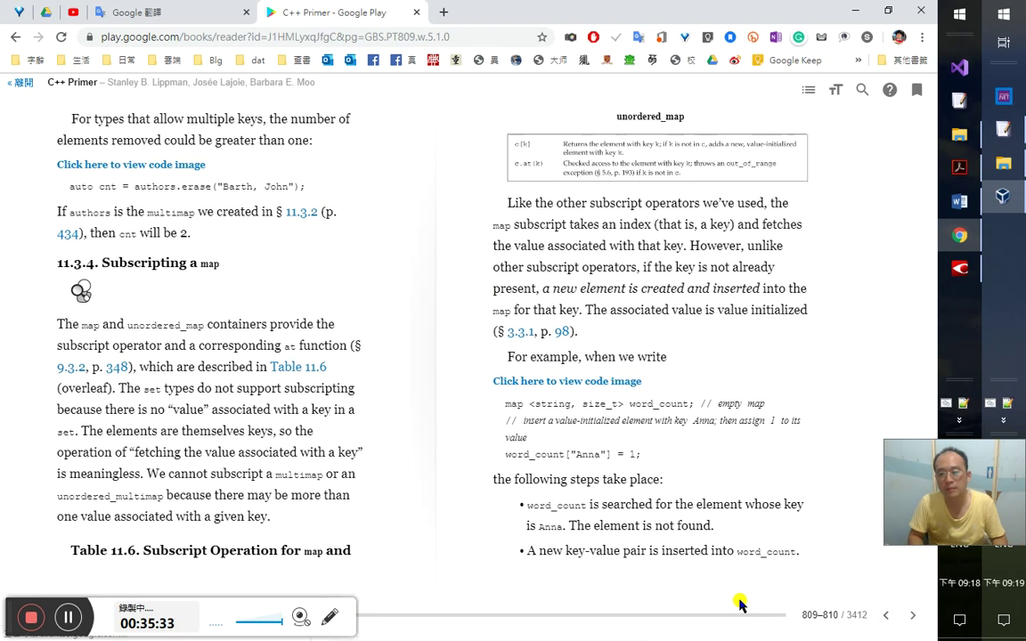
key("Right")
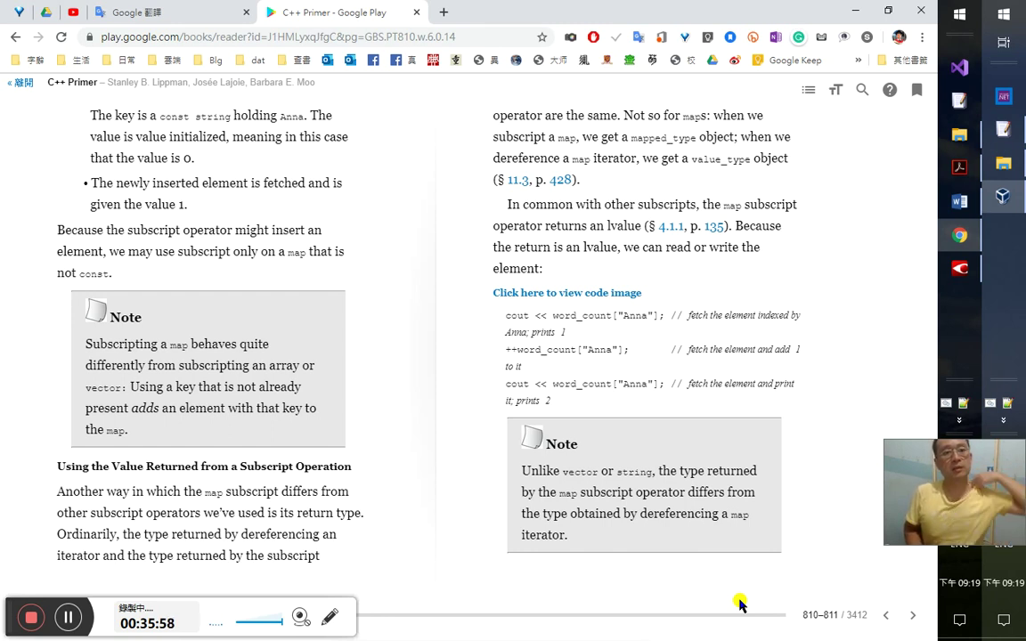
key("Left")
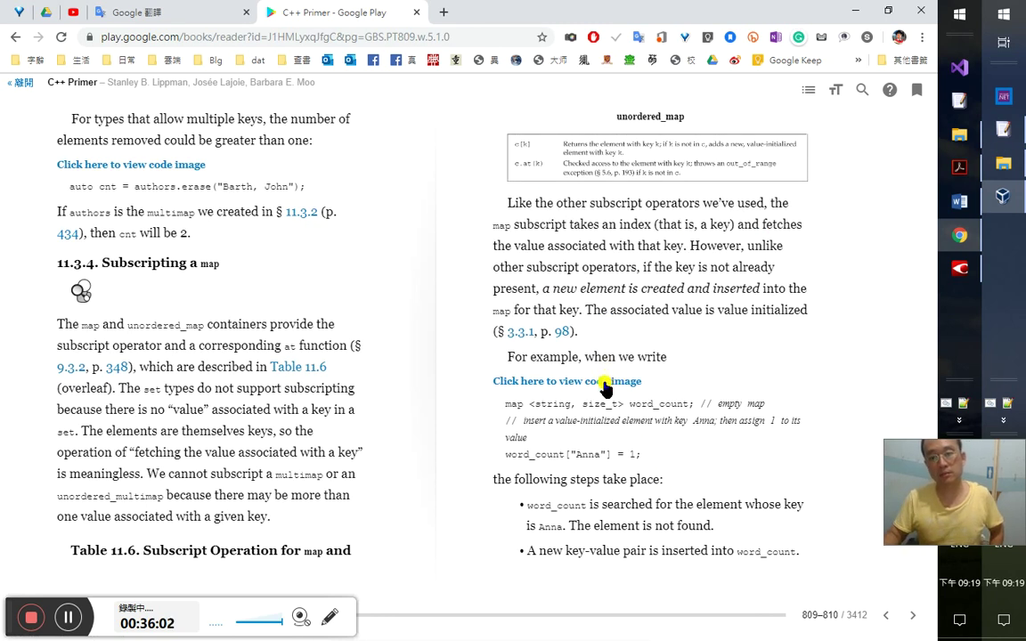
key("Right")
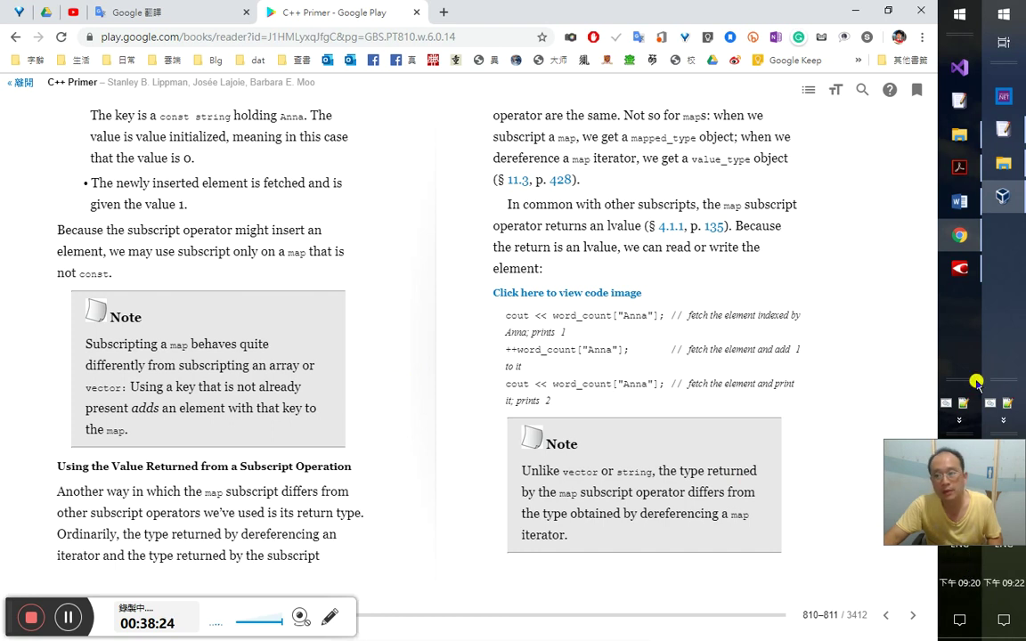
mouse_move(961, 169)
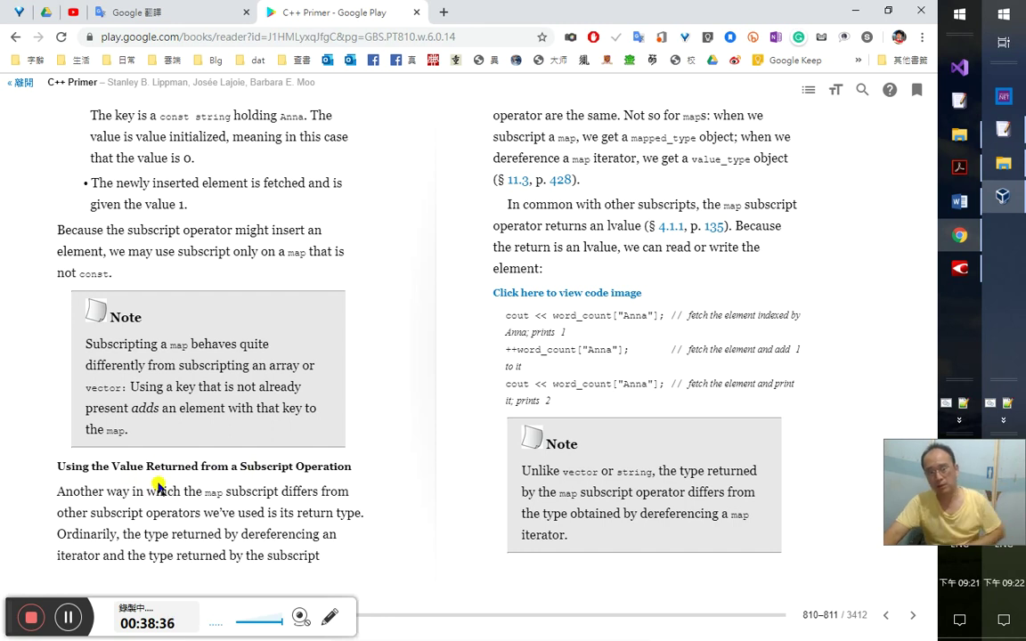
- Switch to the C++ Primer PDF in Acrobat and create a bookmark from the heading "Using the Value Returned from a Subscript Operation"
left_click(960, 168)
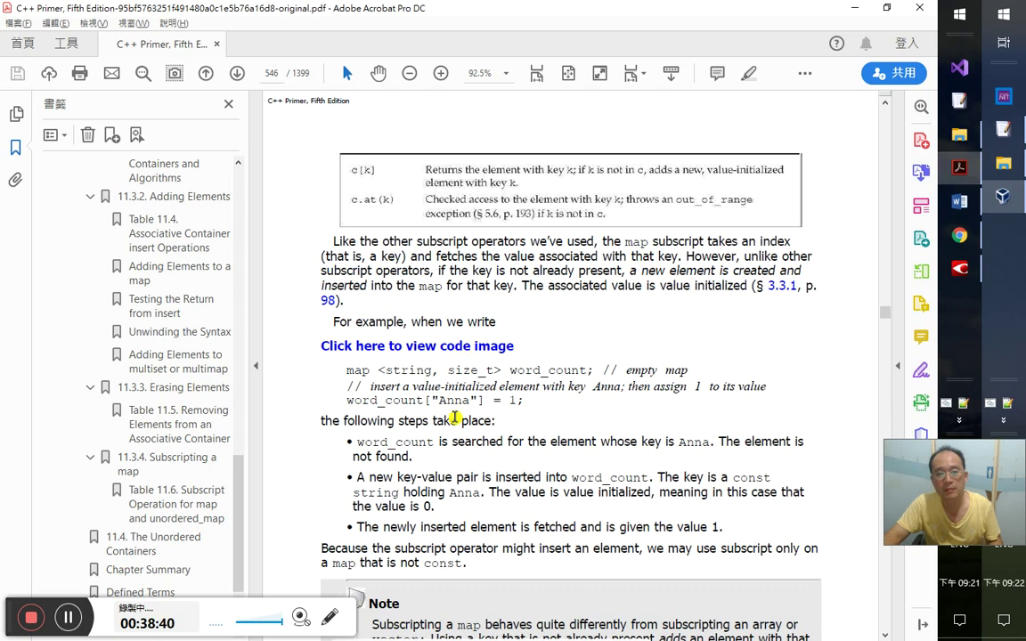
scroll(455, 420, "down", 1)
scroll(461, 426, "down", 5)
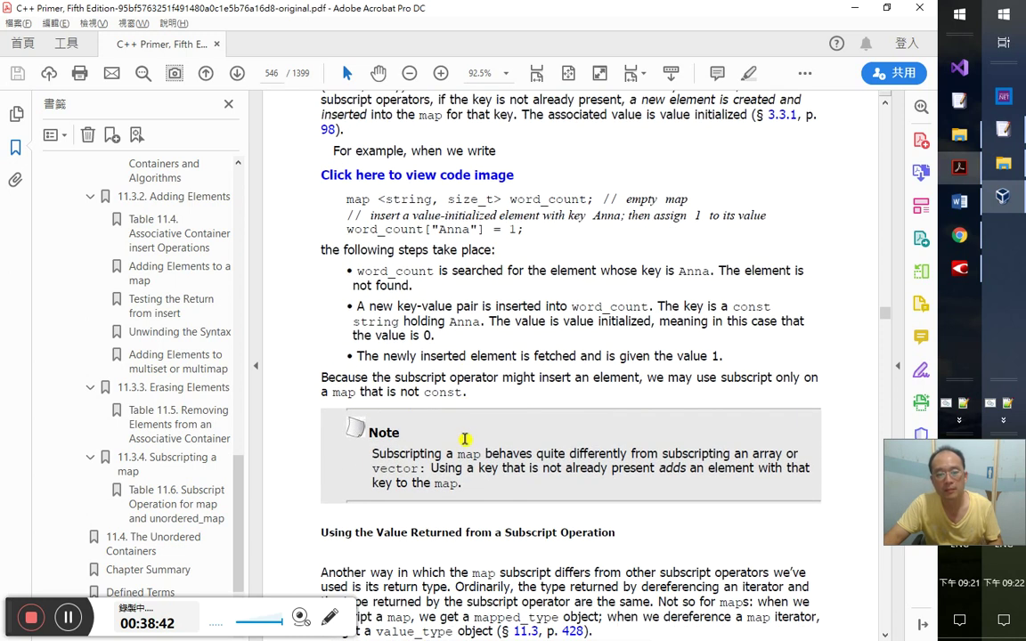
left_click_drag(319, 533, 623, 521)
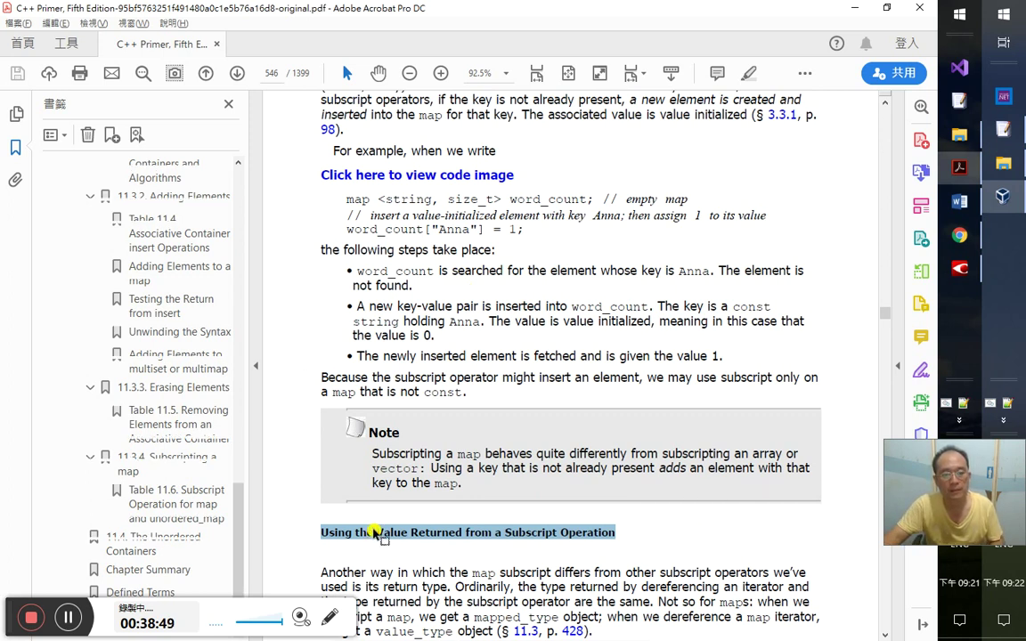
scroll(165, 529, "down", 3)
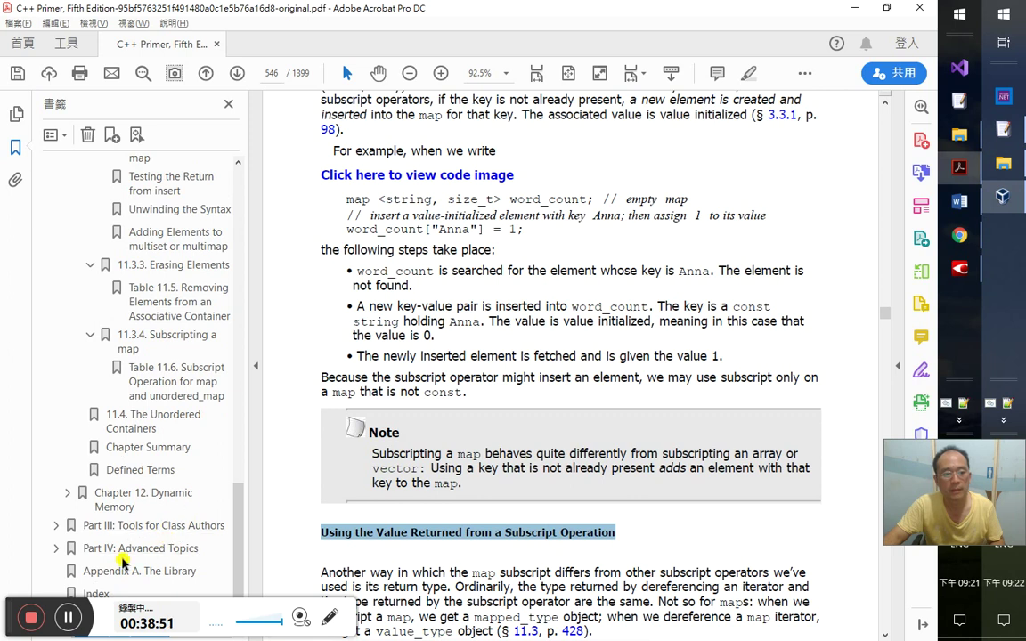
left_click_drag(7, 615, 463, 612)
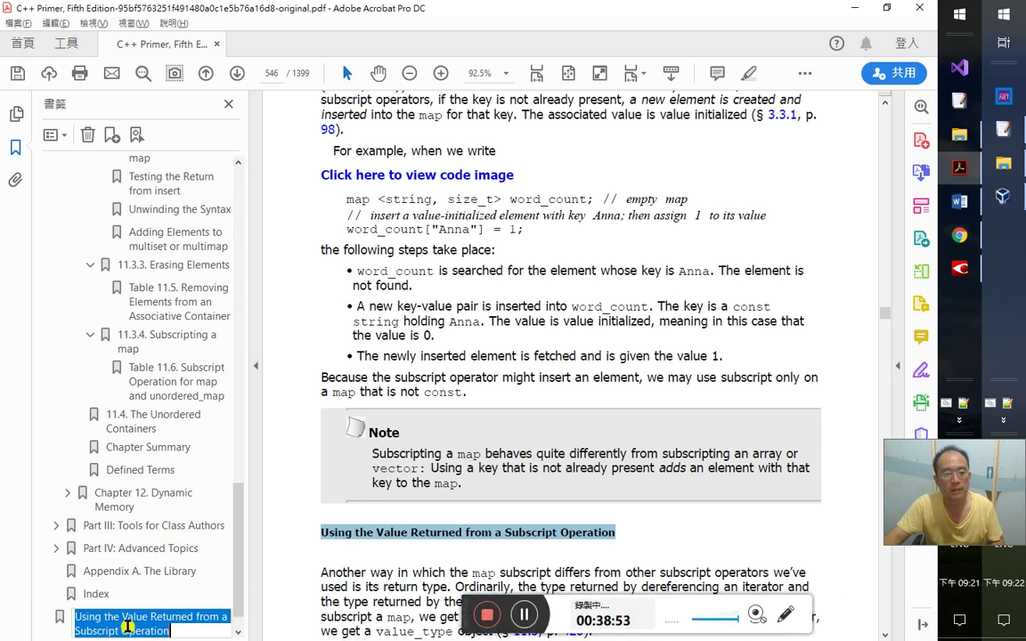
key("Return")
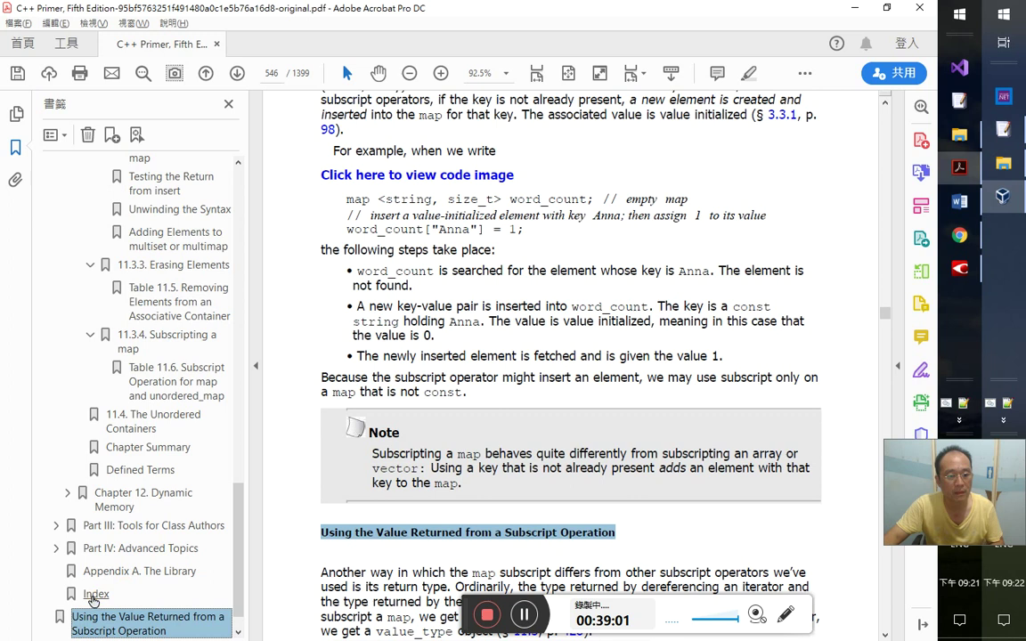
- Cut the new "Using the Value Returned from a Subscript Operation" bookmark and paste it after the bookmark "11.3.4. Subscripting a map"
left_click(96, 595)
left_click(109, 621)
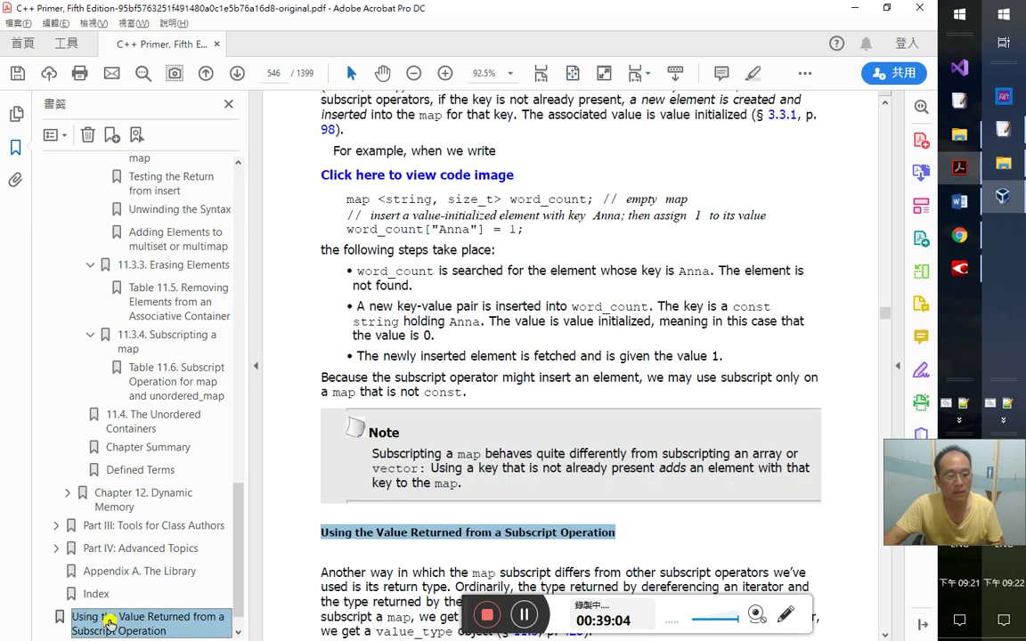
left_click(99, 620)
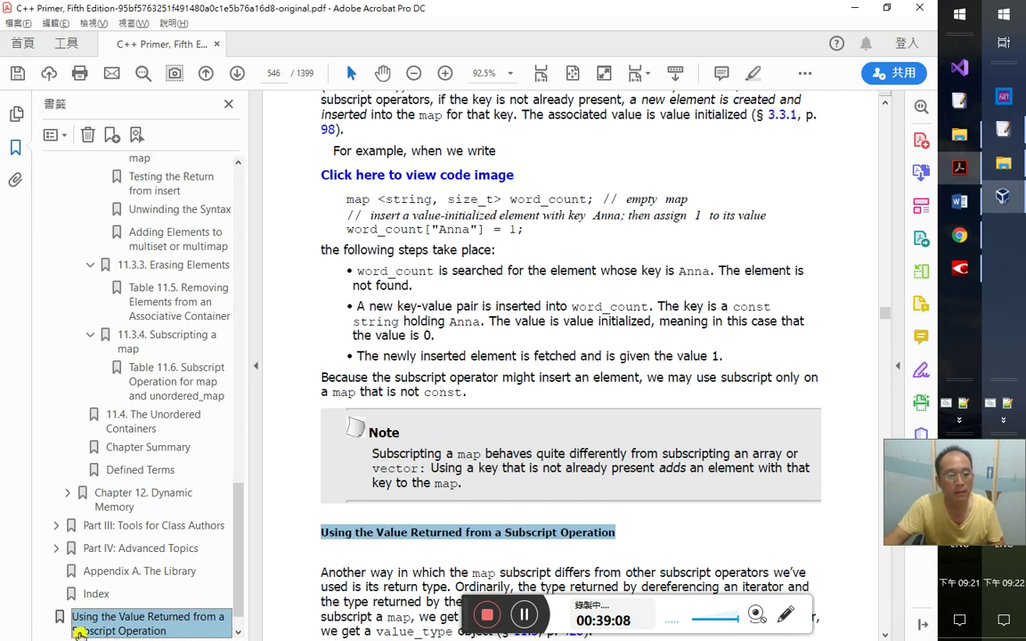
right_click(167, 618)
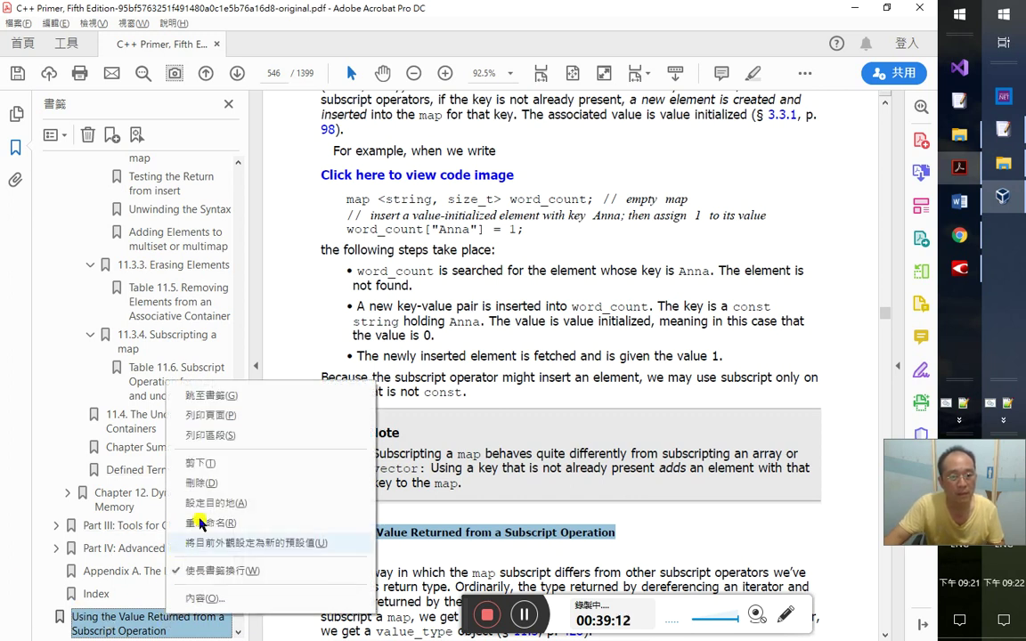
left_click(231, 461)
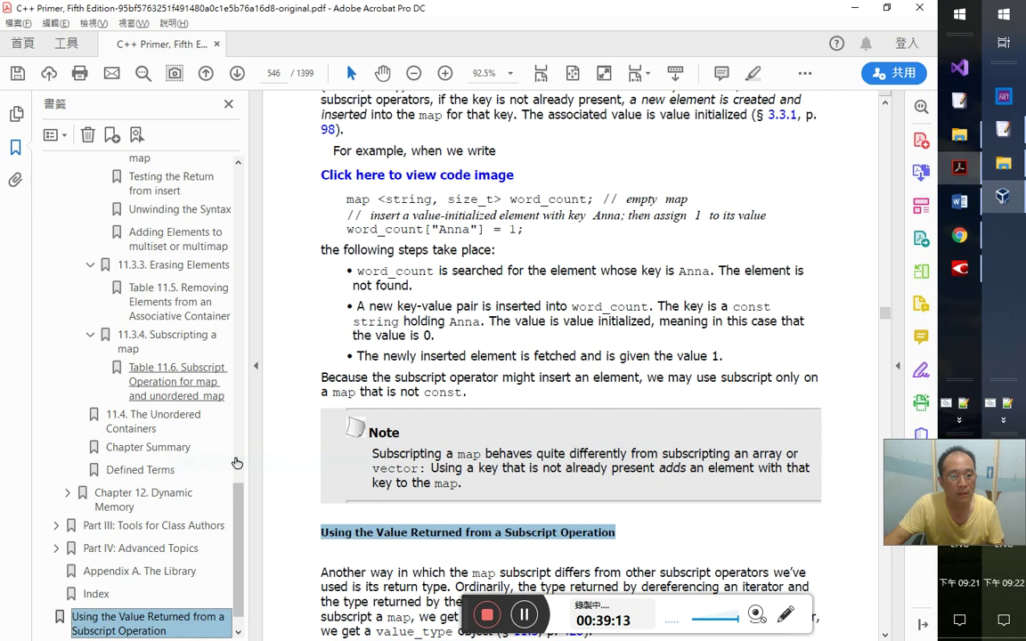
right_click(177, 336)
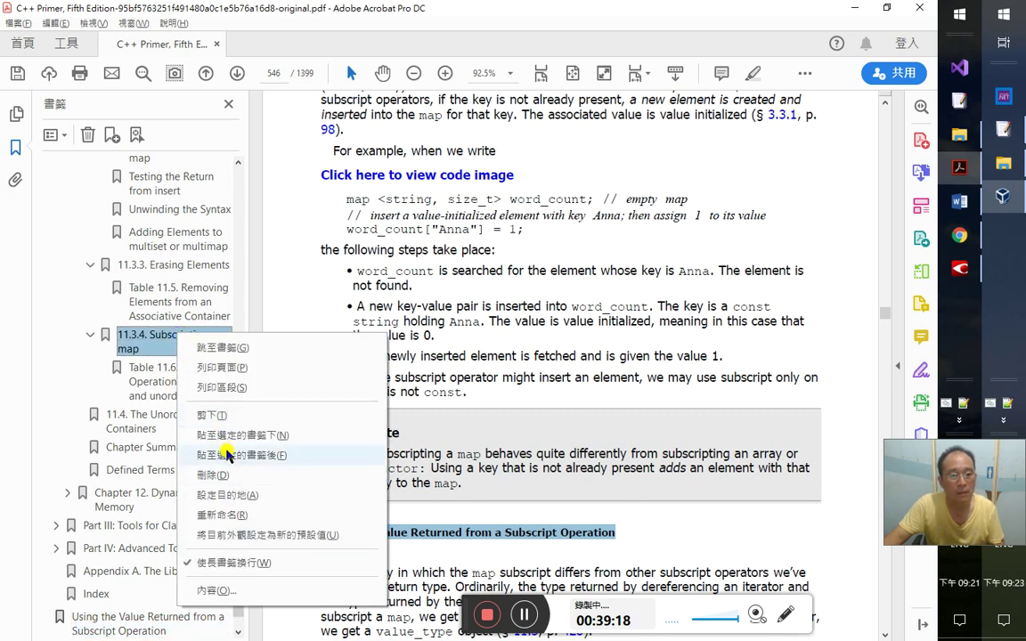
left_click(59, 24)
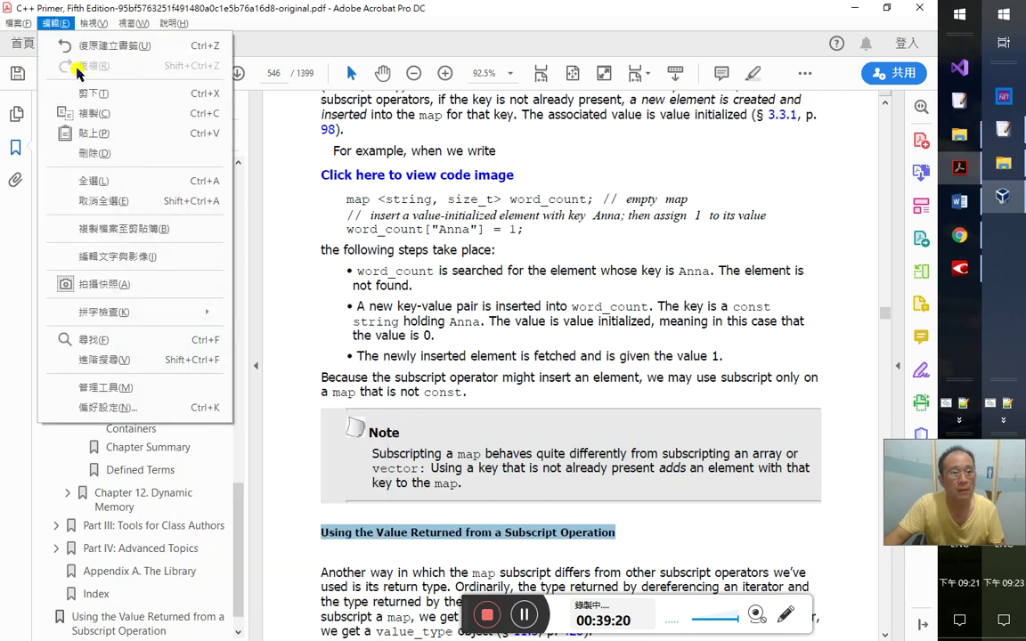
left_click(124, 140)
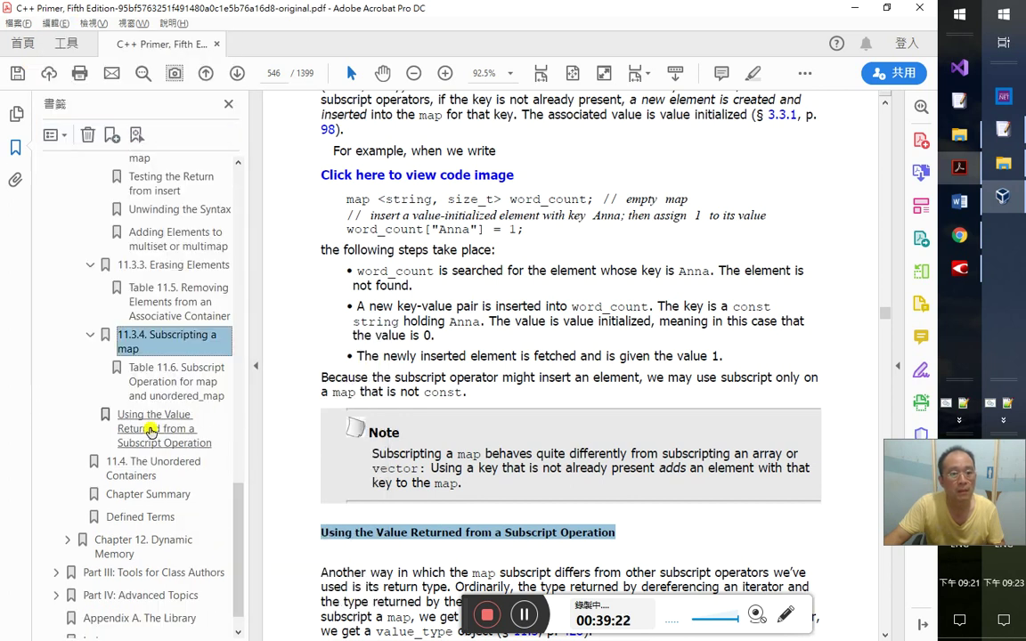
- Try to move the pasted bookmark up beside the Table 11.6 bookmark, nested under 11.3.4
left_click(145, 427)
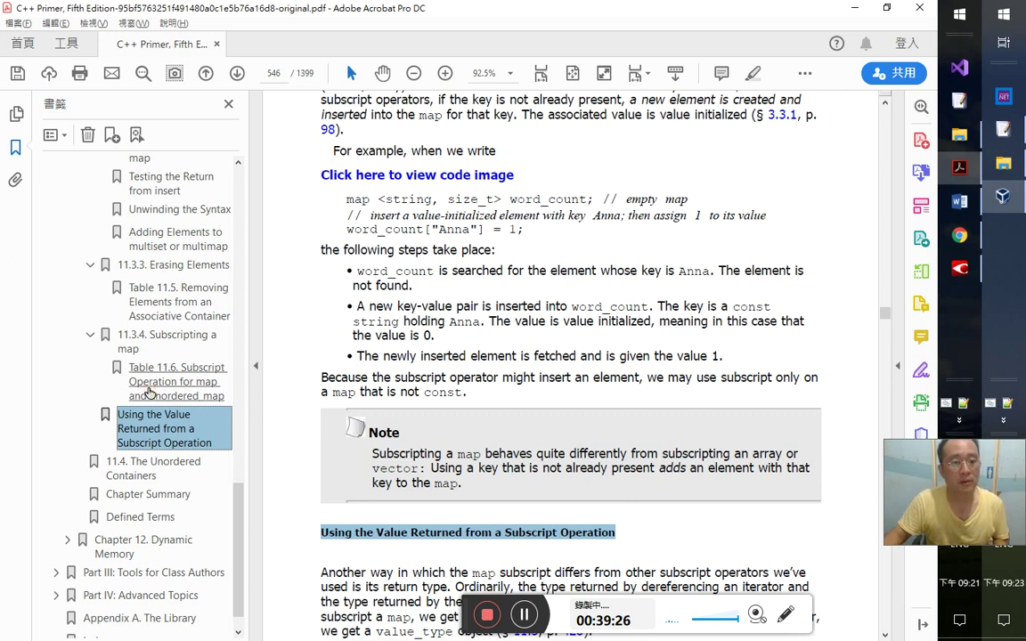
left_click(149, 394)
left_click(153, 420)
left_click_drag(135, 432, 145, 363)
left_click(169, 421)
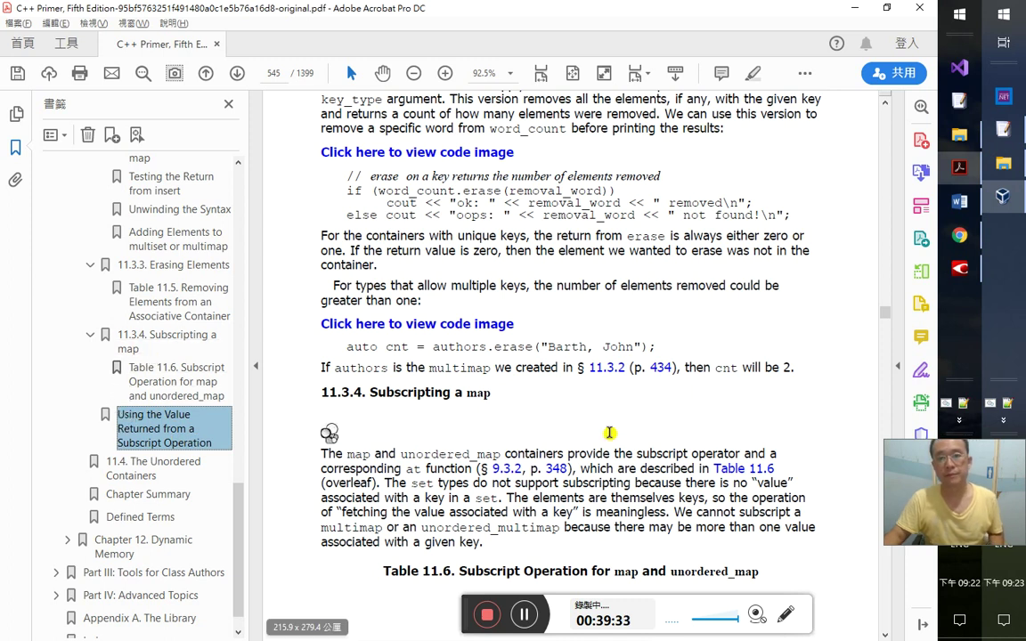
- Switch to the Word study notes and review the map subscript note and the Table 11.6 entry for c[k] under 頁 436
key("alt+Tab")
key("alt+Tab")
key("alt+Tab")
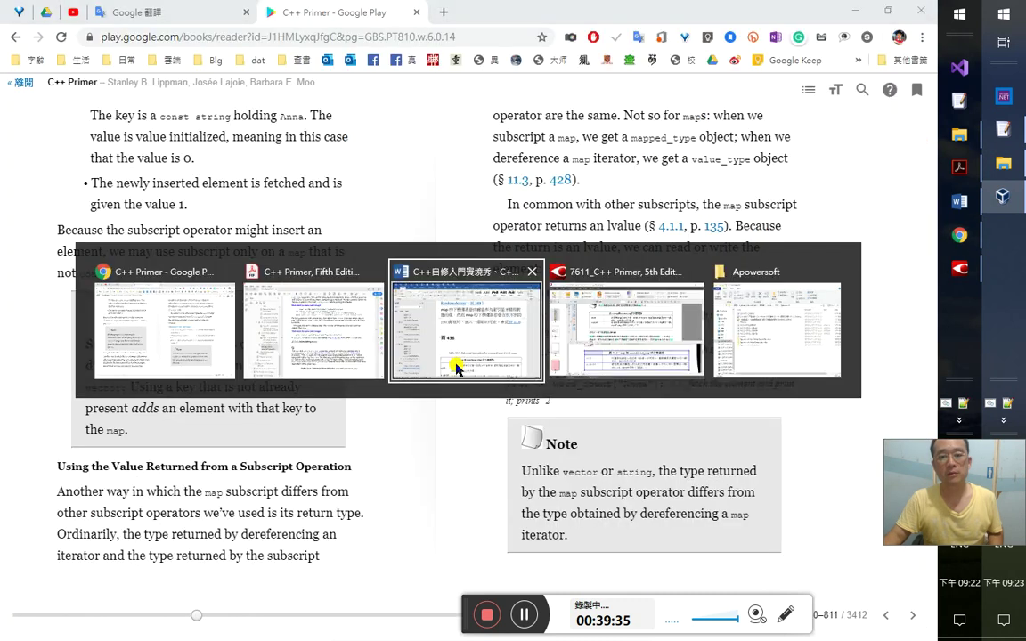
left_click_drag(438, 246, 384, 235)
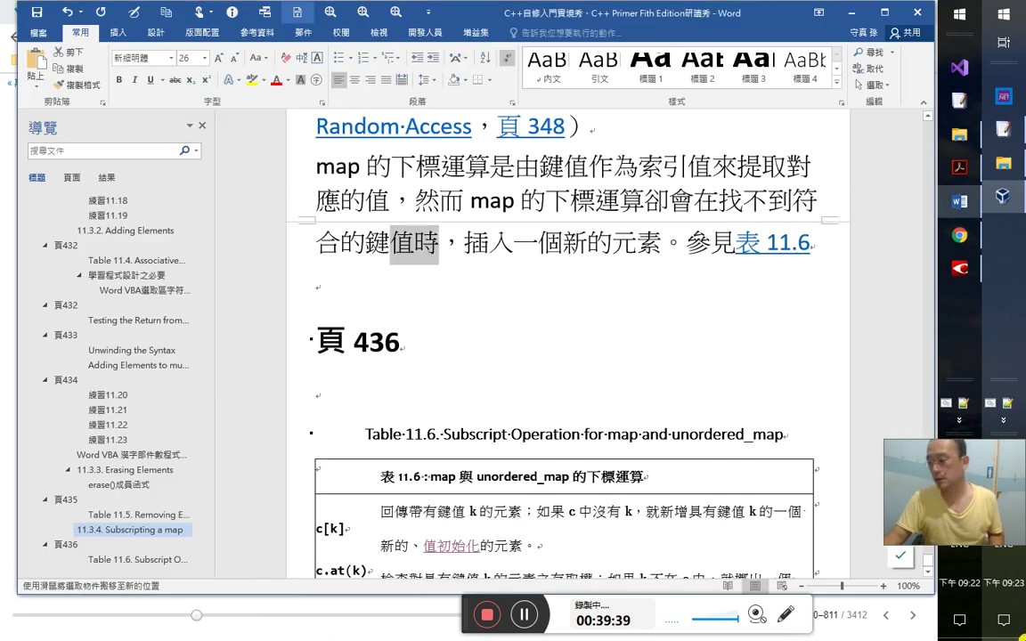
key("alt+Tab")
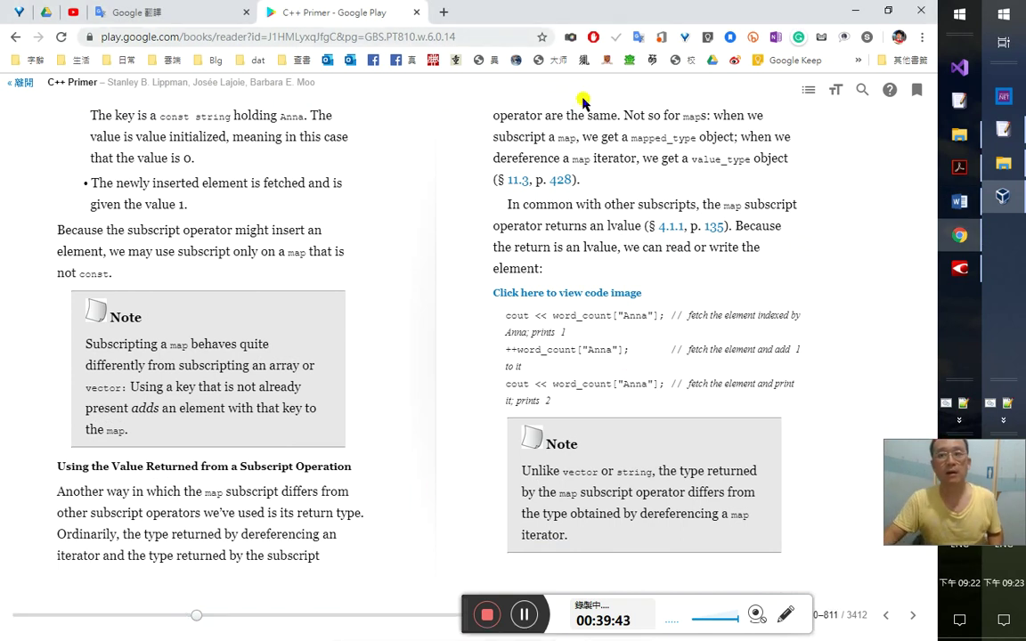
key("alt+Tab")
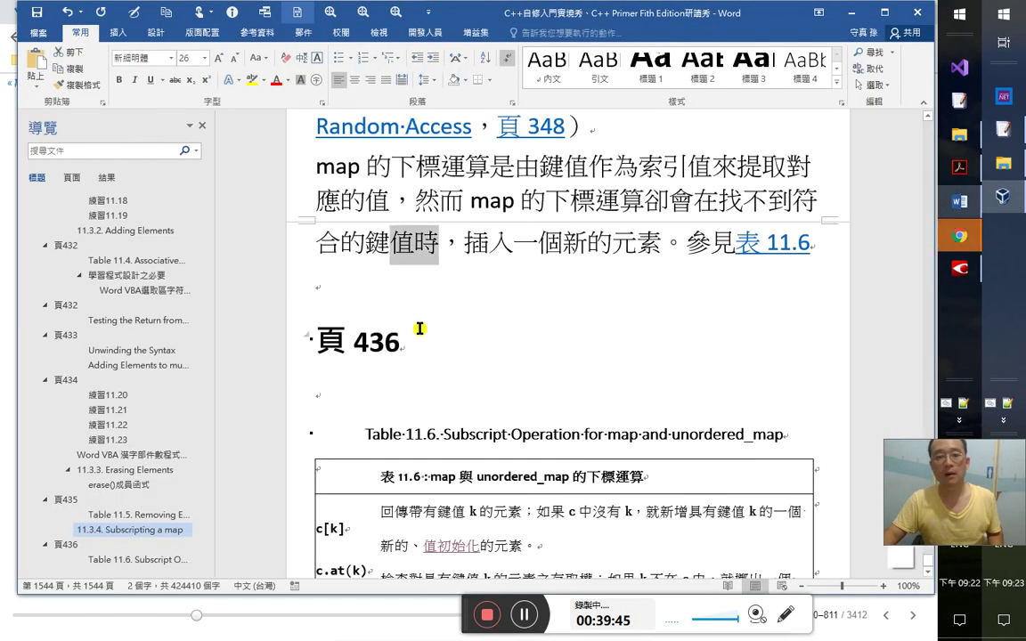
left_click(479, 284)
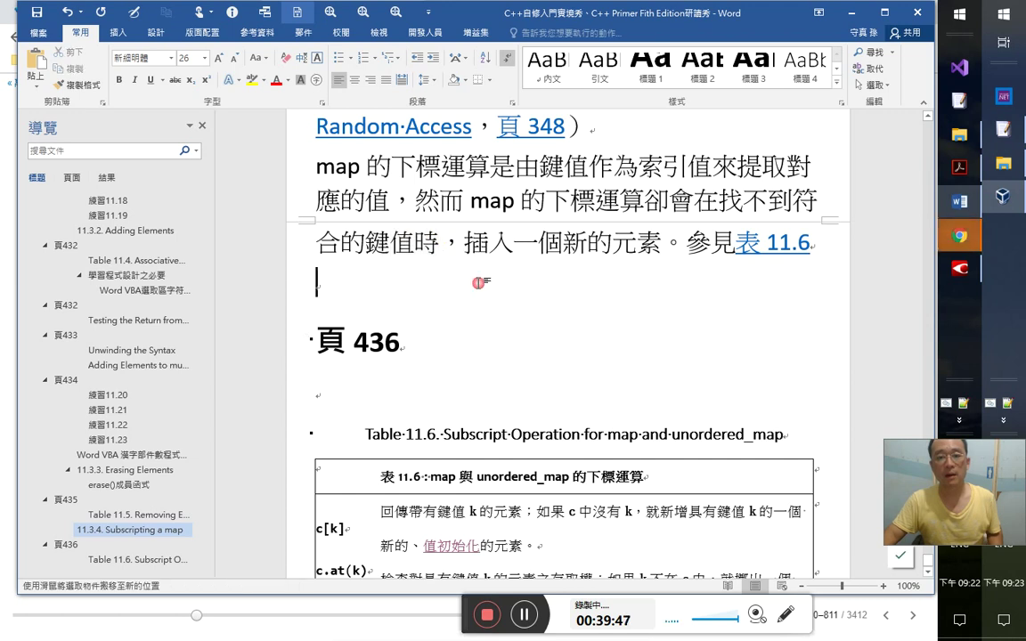
left_click(301, 250)
left_click_drag(374, 243, 379, 284)
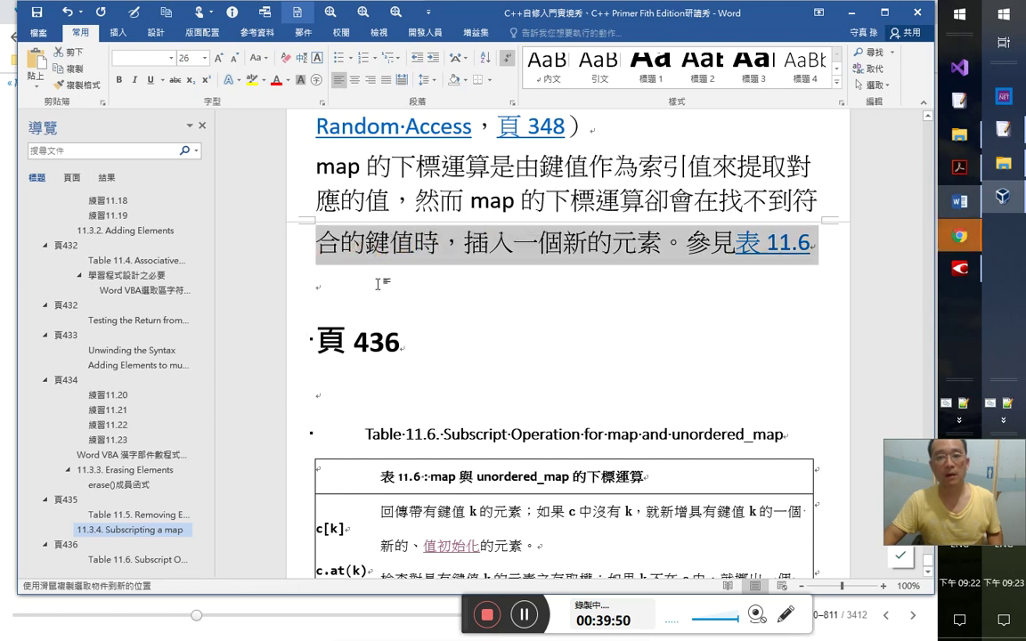
left_click(531, 304)
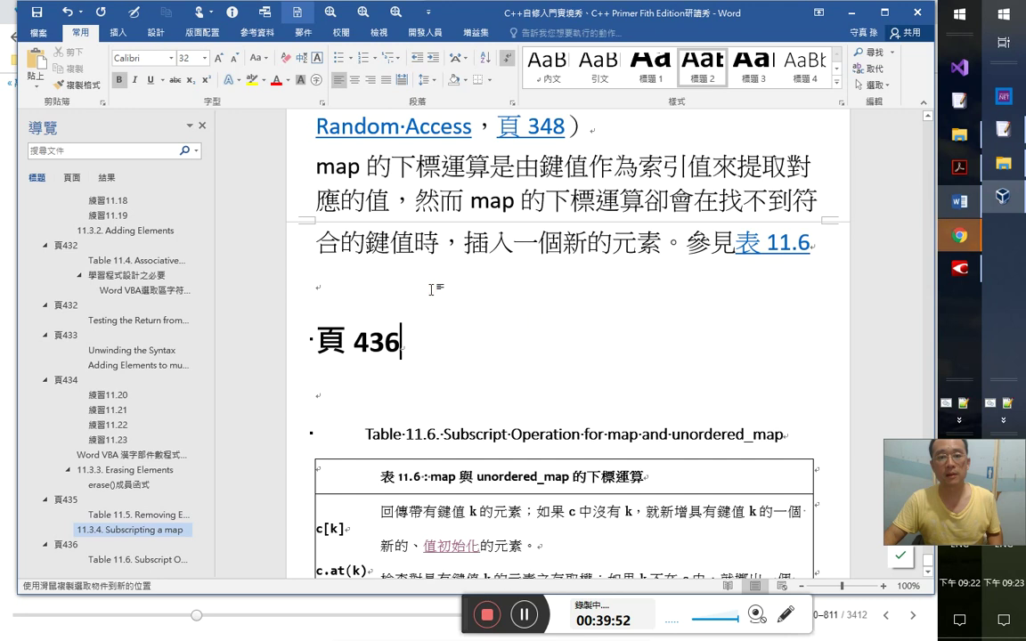
key("Up")
left_click_drag(481, 510, 448, 504)
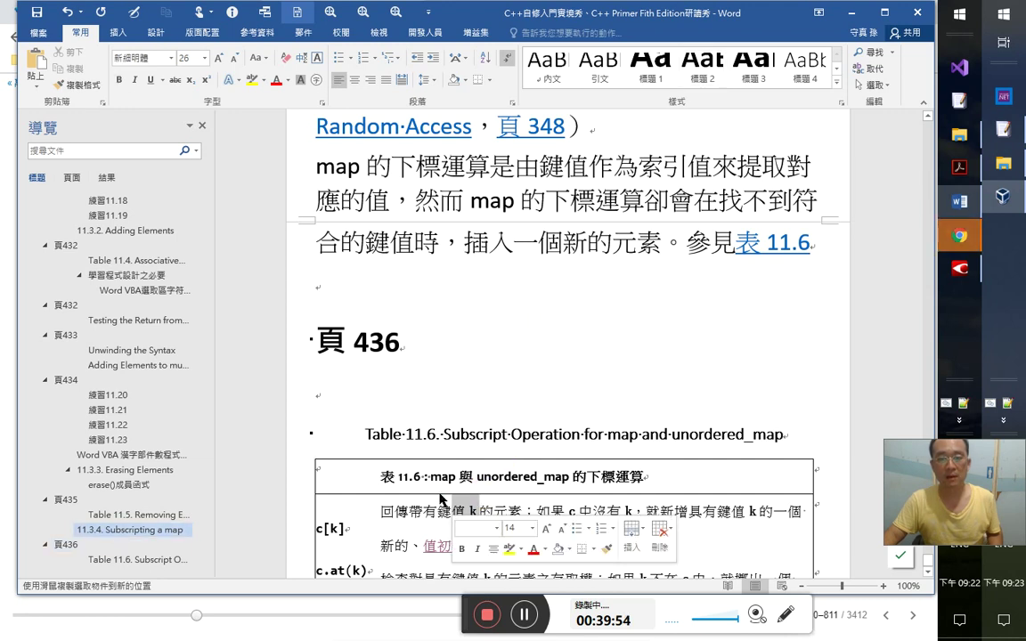
left_click(529, 371)
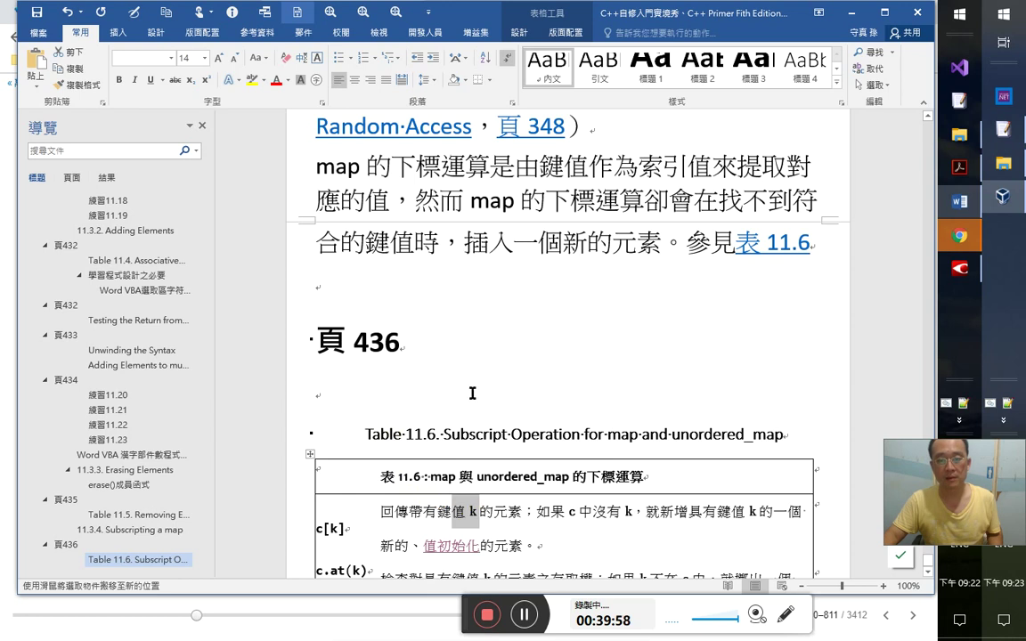
left_click(415, 399)
left_click(479, 515)
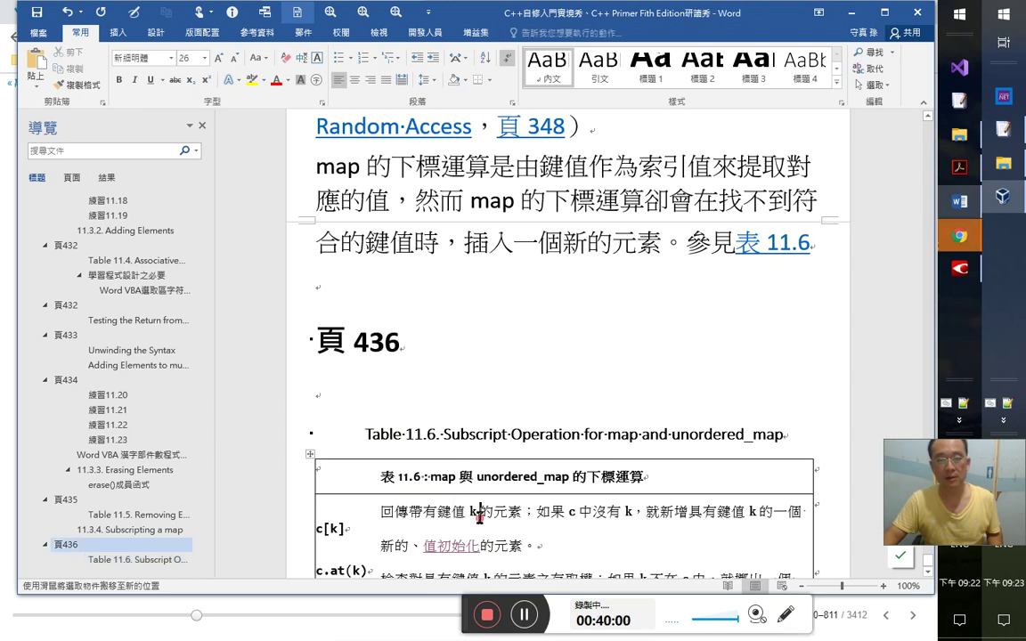
- Switch back to the C++ Primer PDF in Acrobat and save it with its new bookmark
key("alt+Tab")
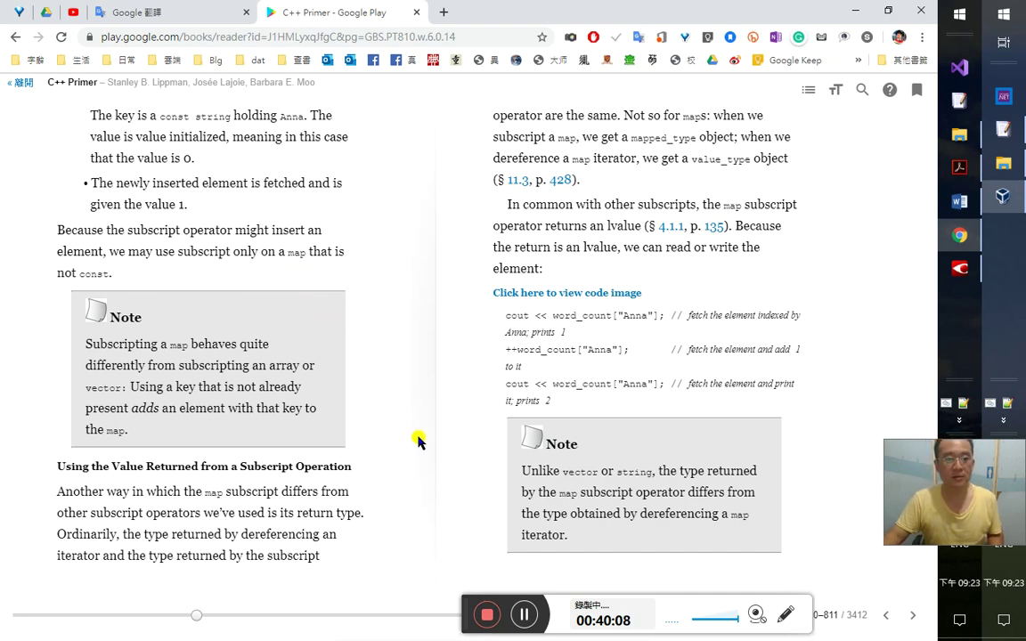
key("alt+Tab")
key("Tab")
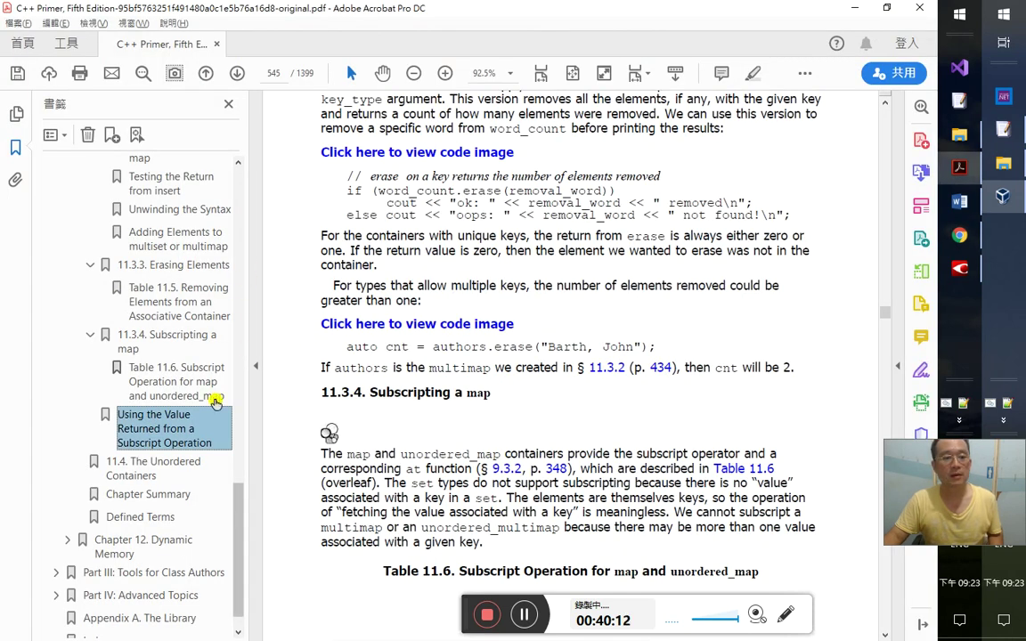
left_click(22, 76)
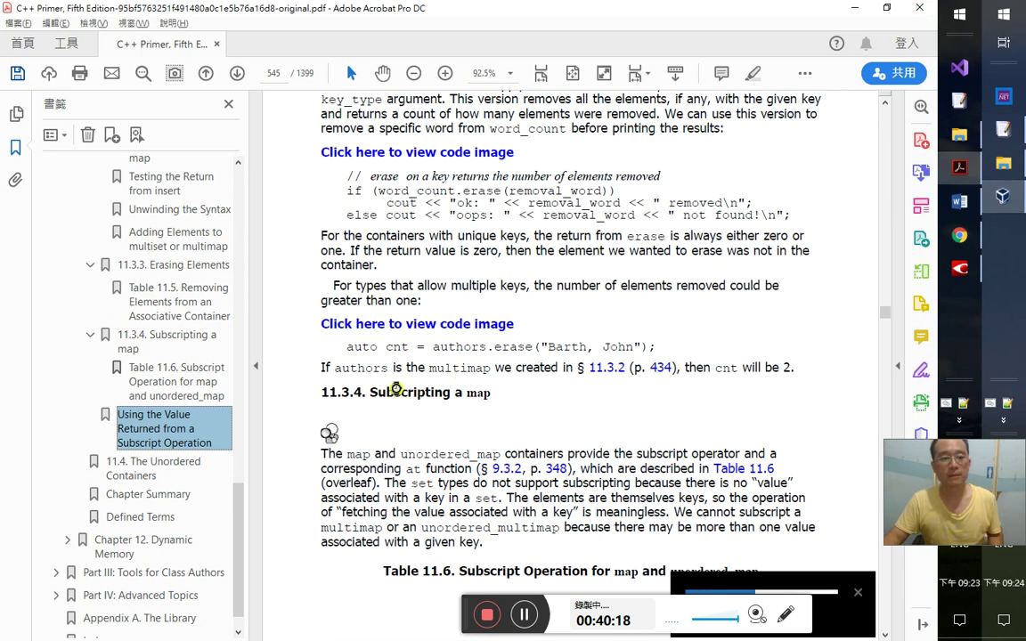
- Switch to ABBYY FineReader and examine the const map sentence and the Note above Table 11.6 in the recognized Chinese text
key("alt+Tab")
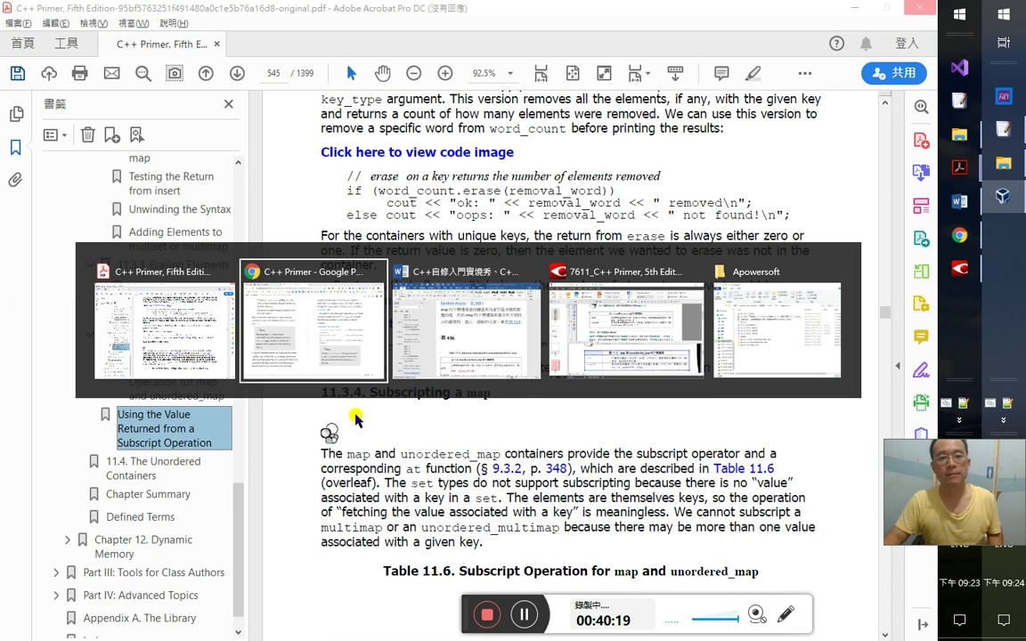
key("alt+Tab")
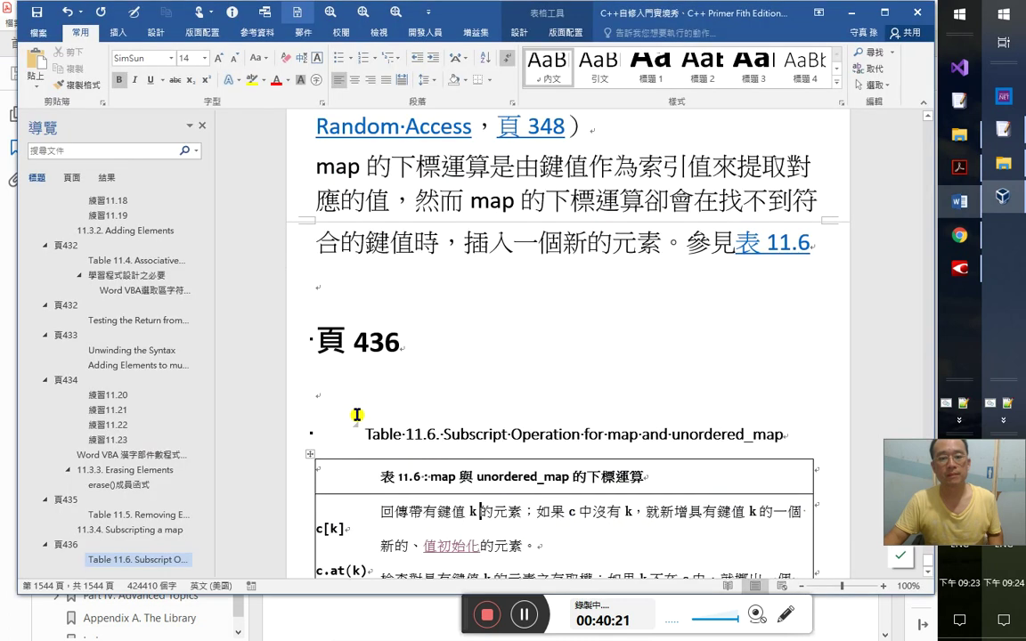
left_click(420, 384)
key("alt+Tab")
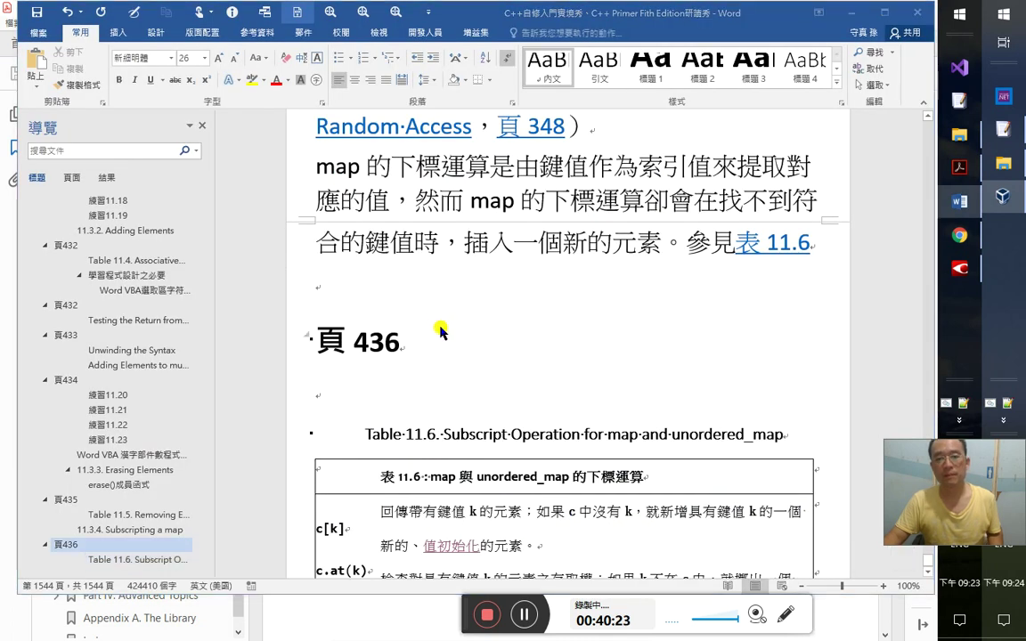
key("alt+Tab")
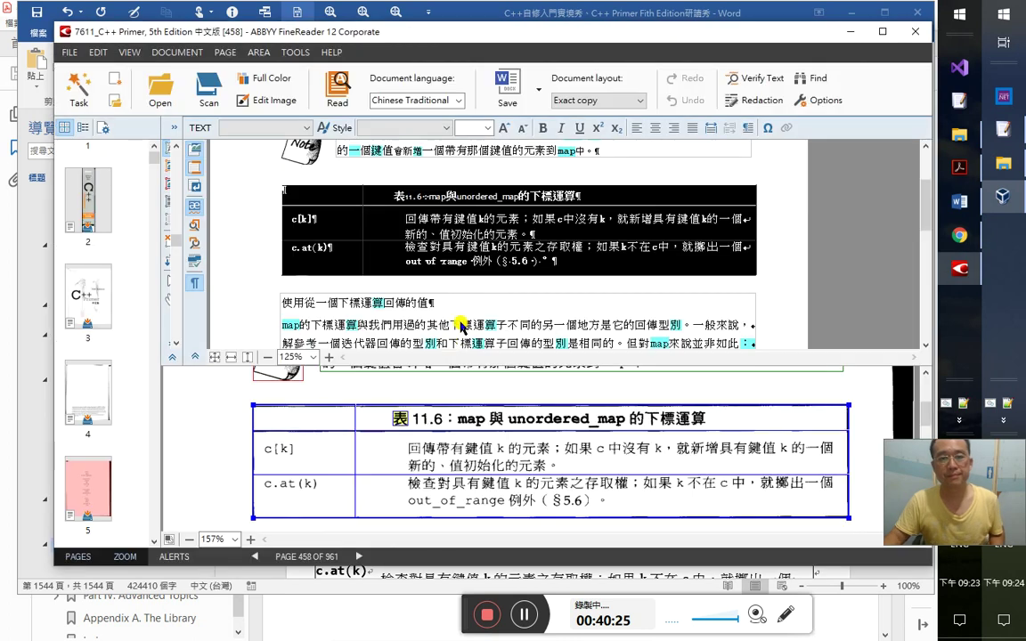
scroll(405, 242, "up", 5)
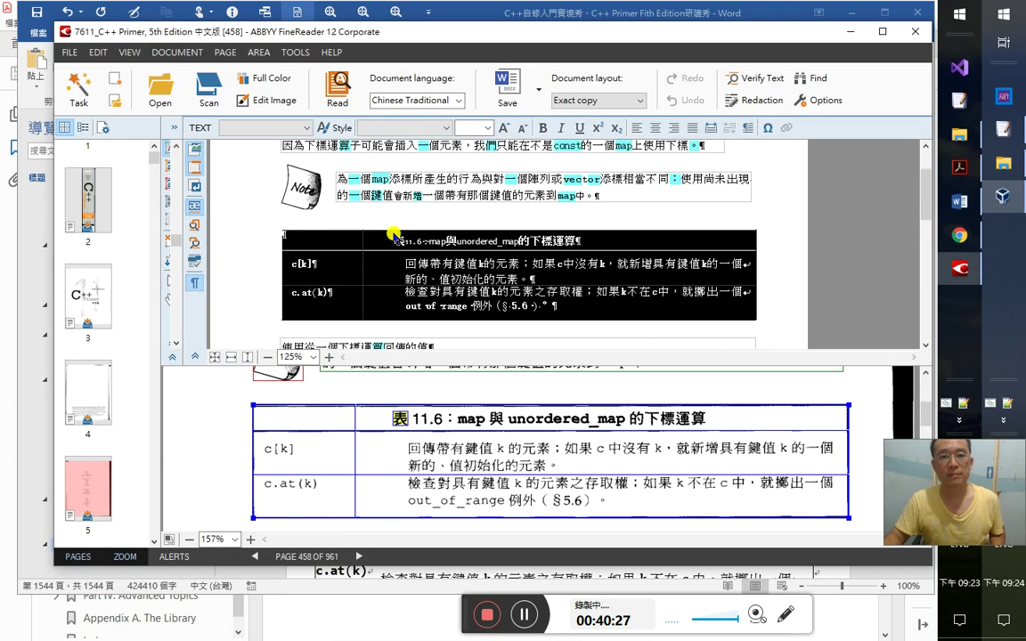
left_click(400, 257)
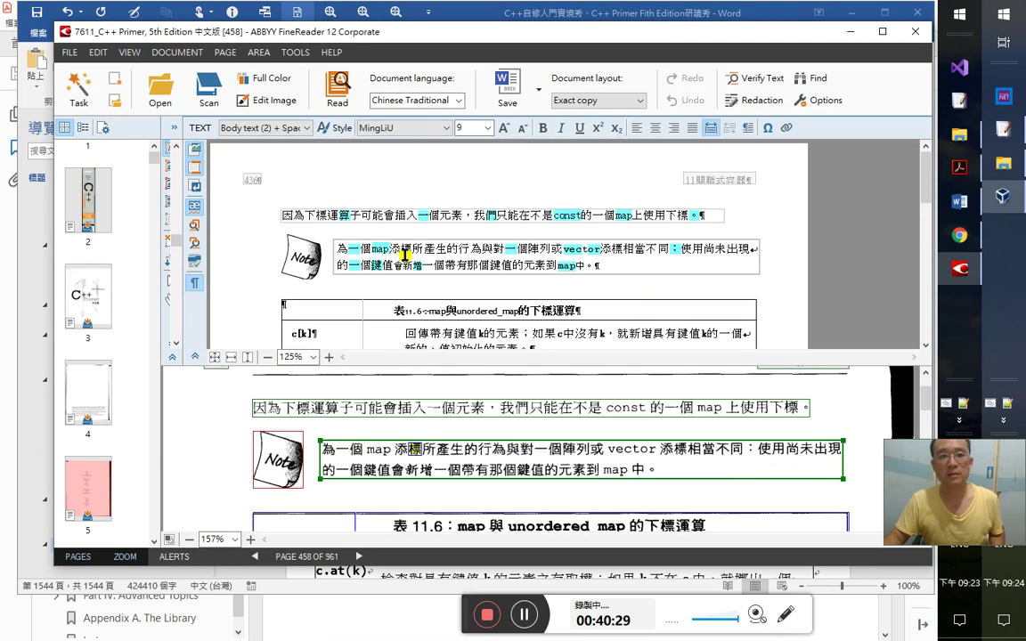
left_click(454, 255)
left_click(498, 219)
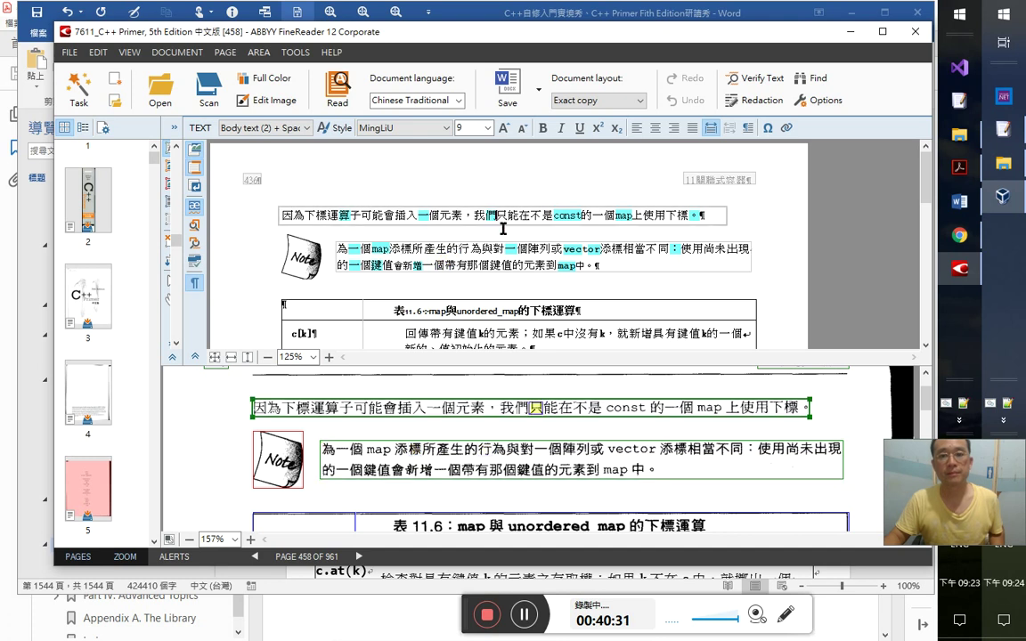
- Mark the const map sentence above the Note as verified and bold the heading 使用從一個下標運算回傳的值 below Table 11.6
key("shift+Home")
key("ctrl+t")
scroll(538, 319, "down", 3)
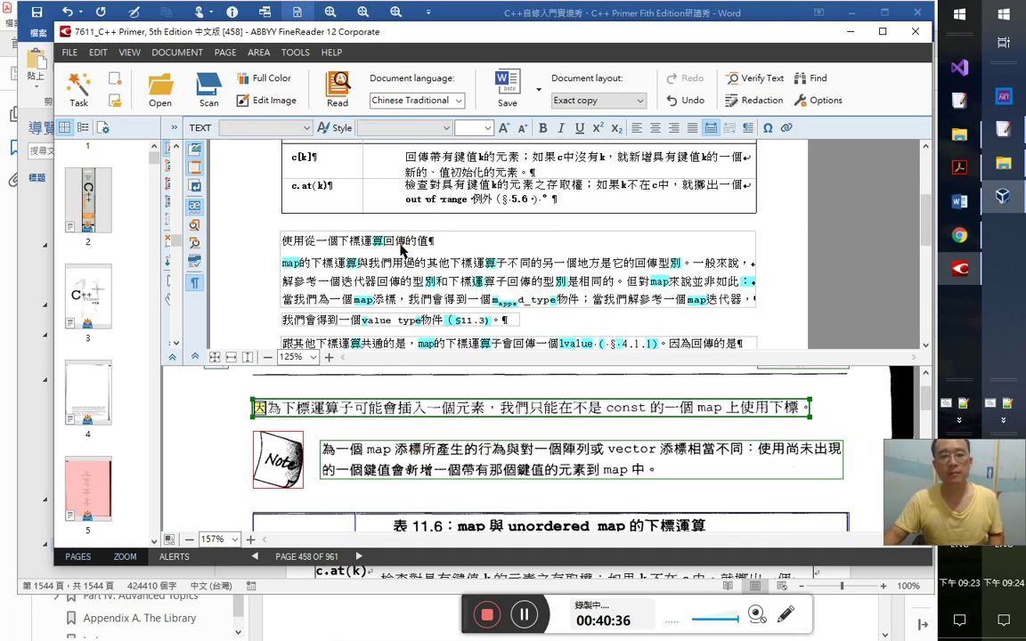
left_click(401, 244)
key("End")
key("shift+Home")
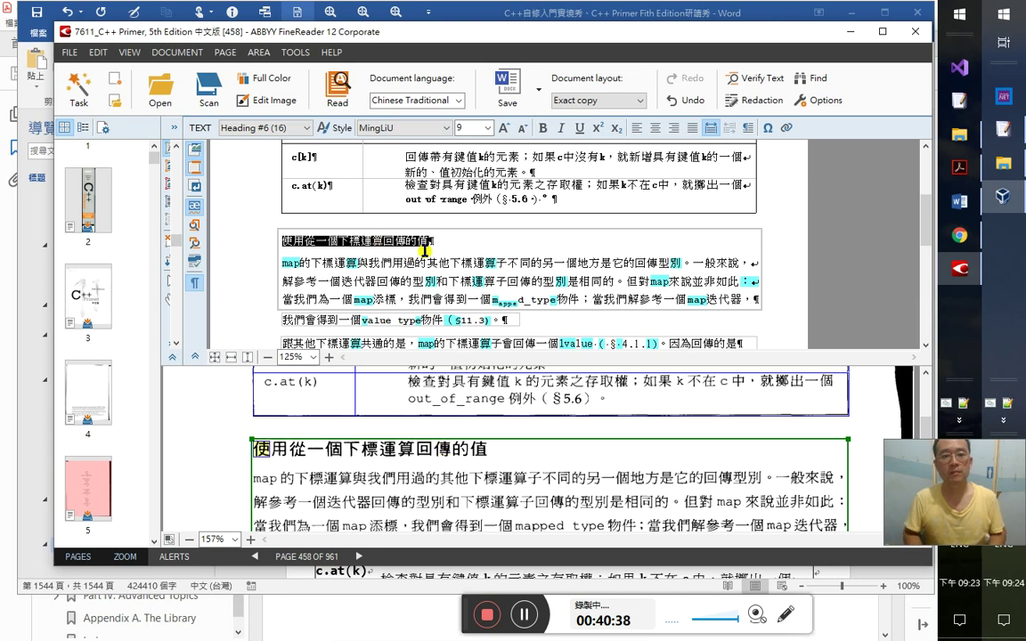
key("ctrl+b")
left_click(454, 267)
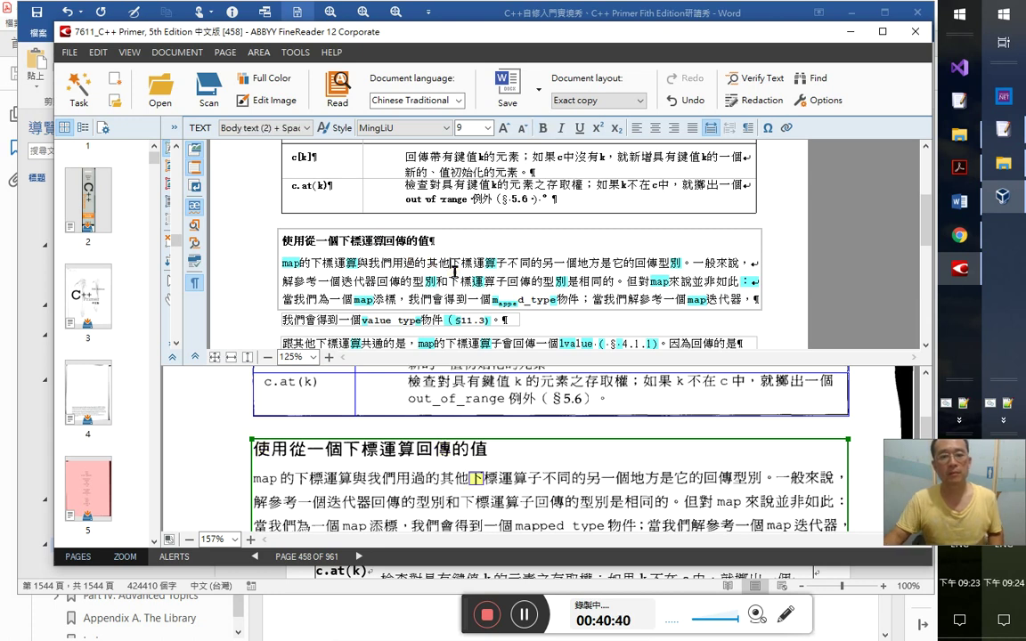
- Switch to the Word notes and add the heading "Using the Value Returned from a Subscript Operation" below Table 11.6, one level below 標題 4
key("alt+Tab")
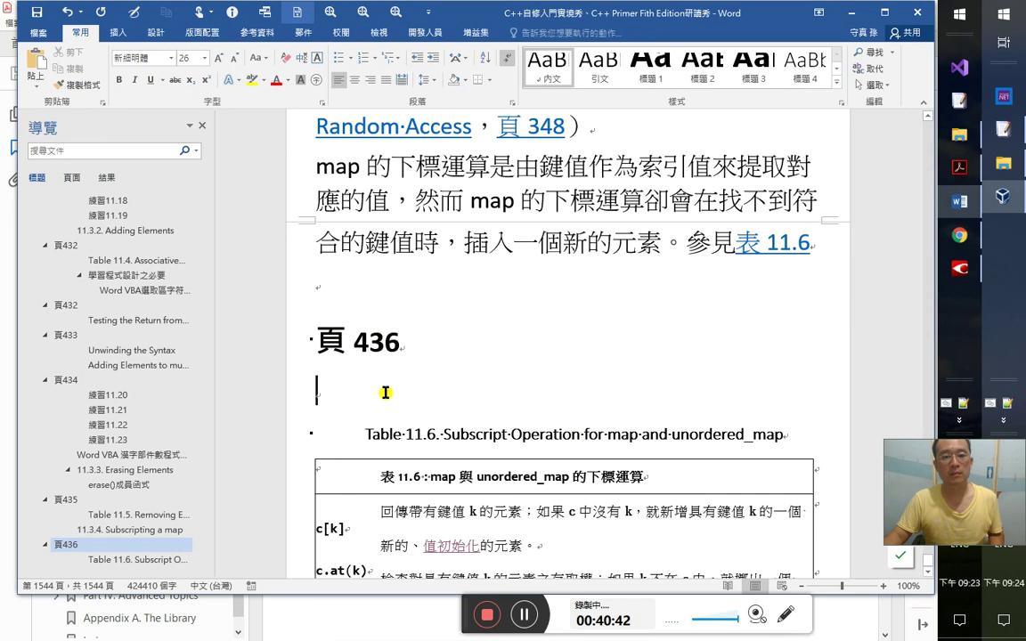
scroll(386, 393, "down", 5)
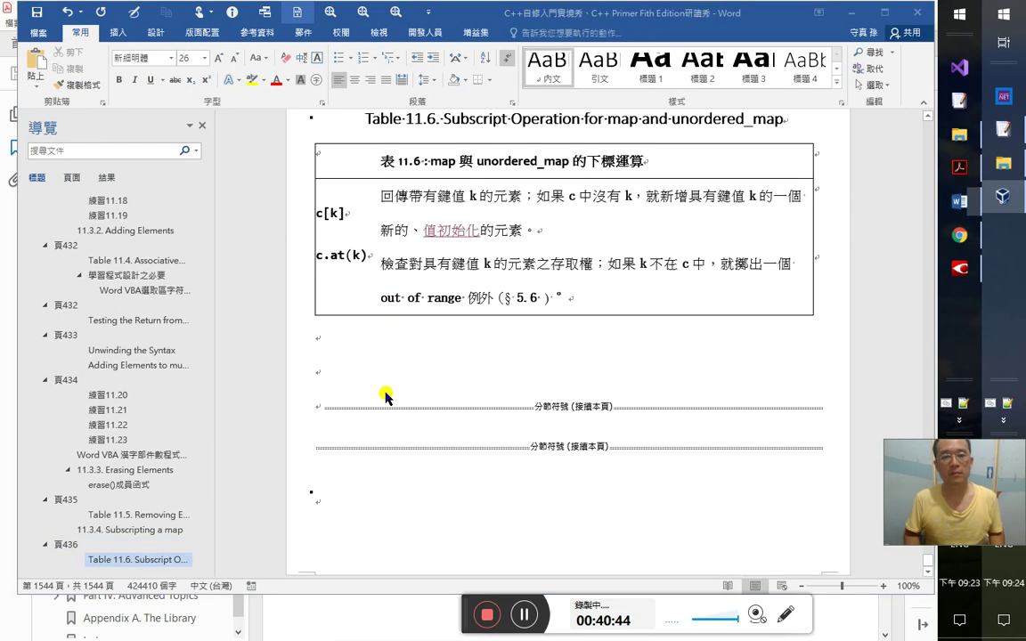
key("alt+Tab")
key("alt+Tab")
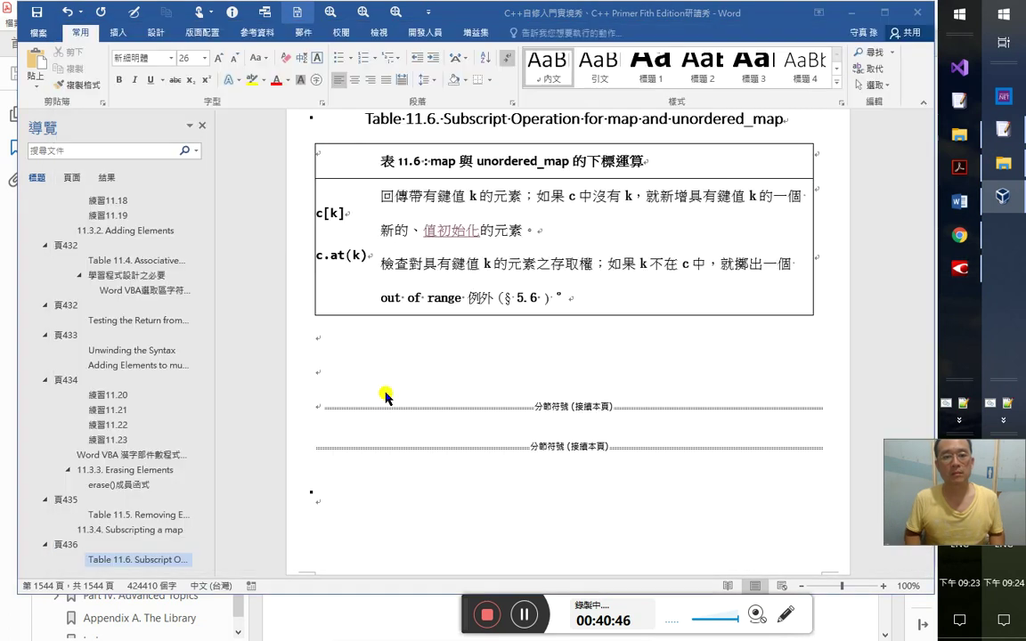
type("Using the Value Returned from a Subscript Operation")
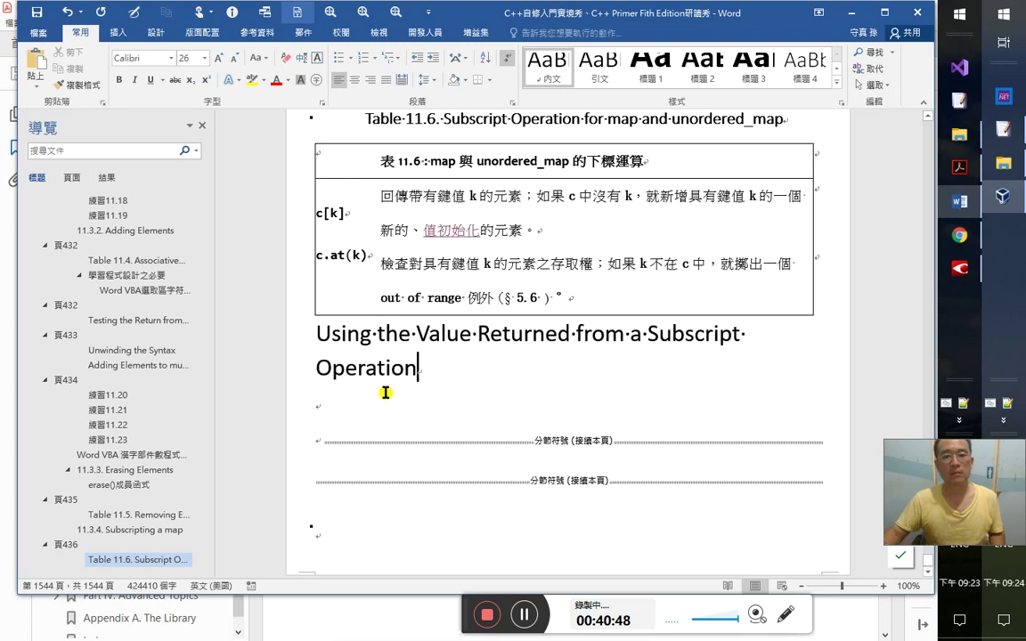
left_click(799, 86)
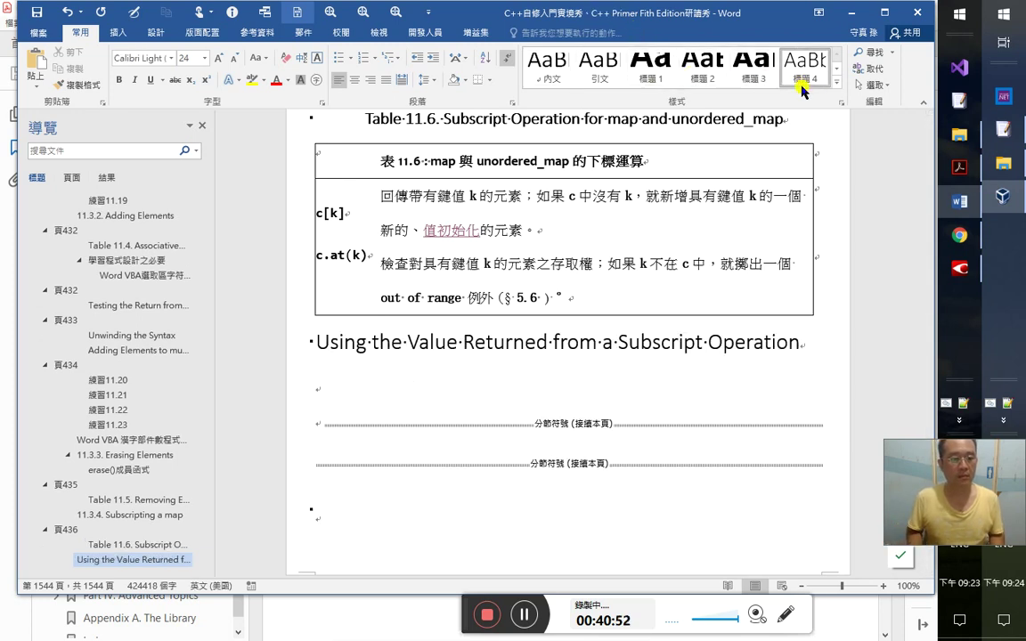
key("alt+shift+Right")
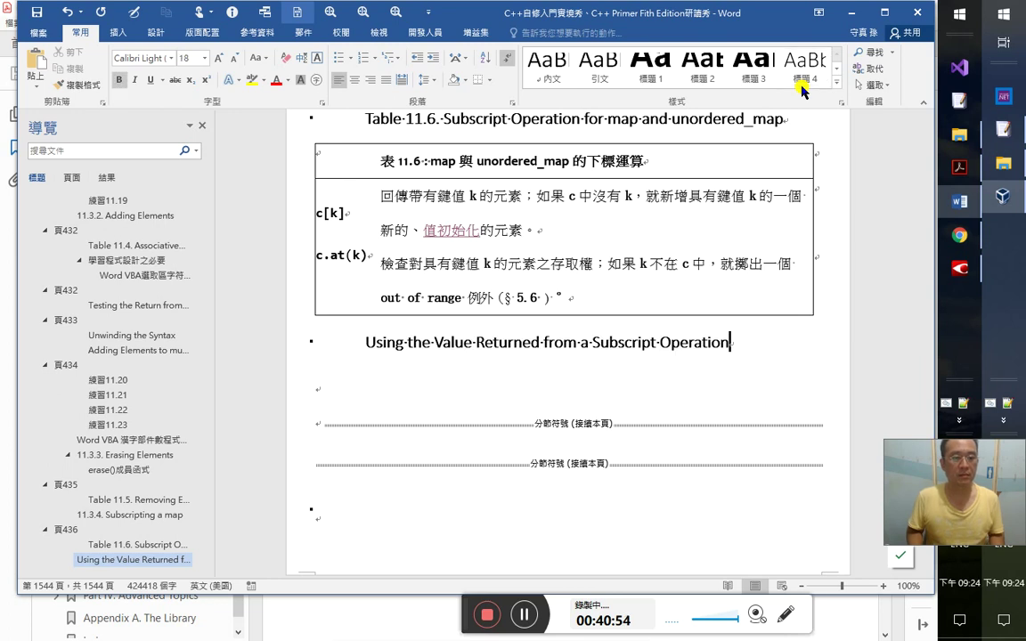
- Add the line 使用下標運算回傳的值 under the new heading and save the notes
key("Return")
type("使用")
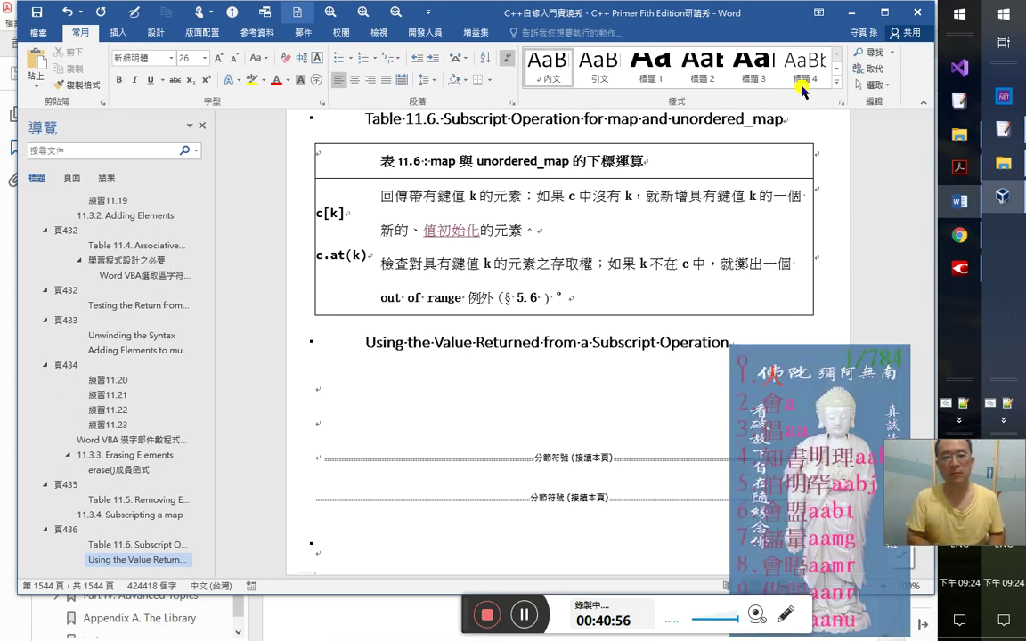
key("BackSpace")
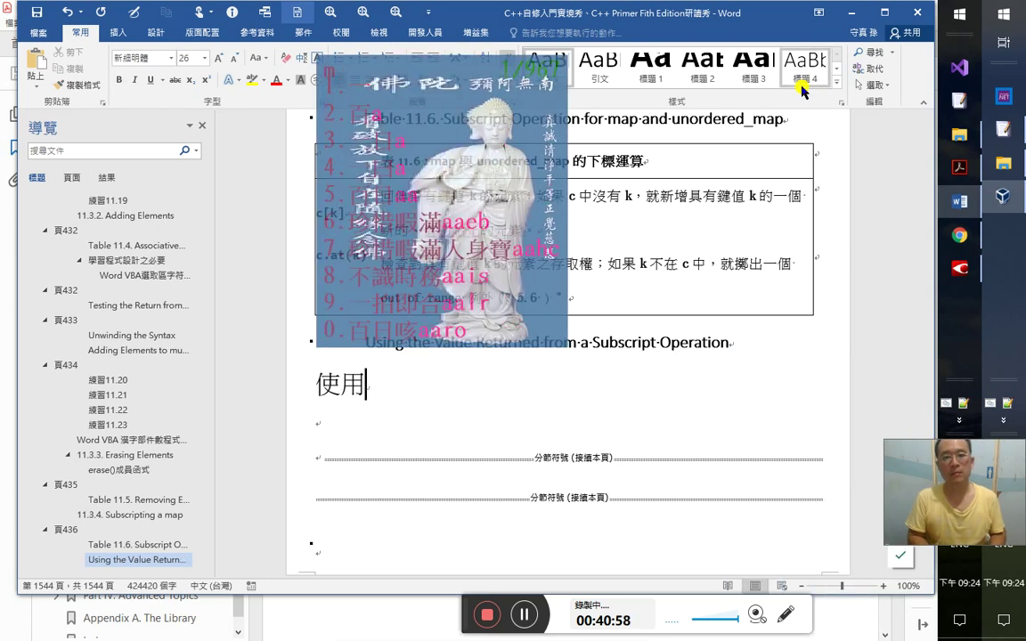
type("下")
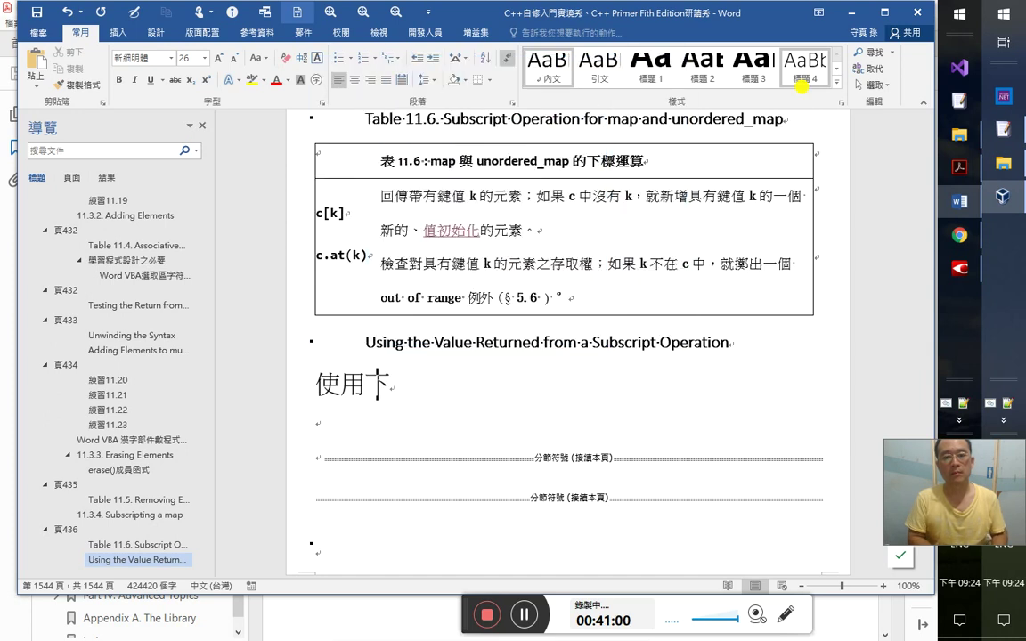
type("標運算回")
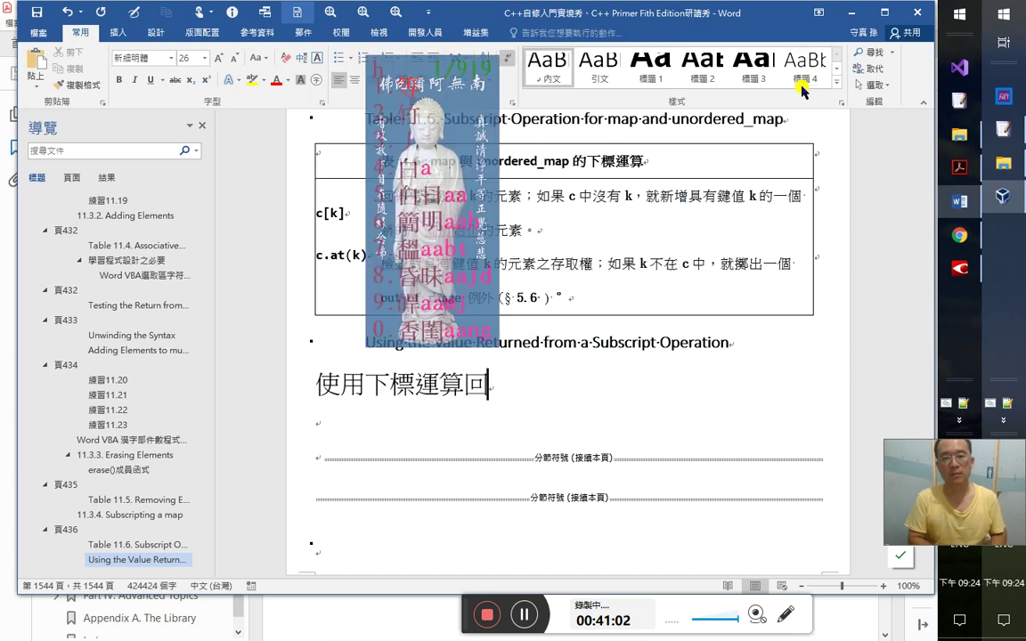
type("傳的值")
key("Return")
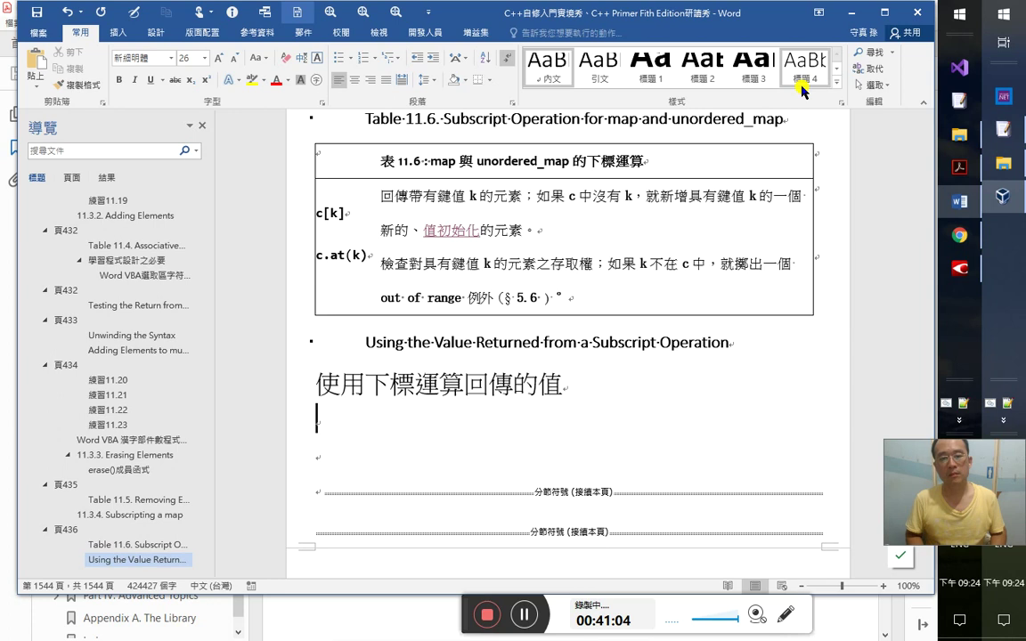
key("ctrl+s")
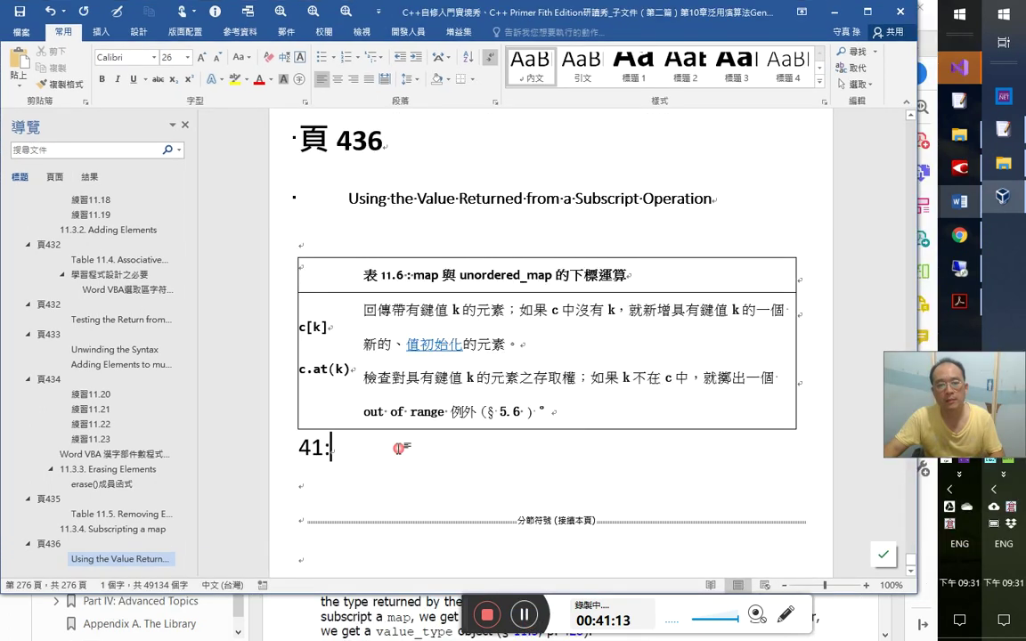
- Complete the time mark 41:13 below Table 11.6 in the chapter 10 subdocument
type("13")
key("Return")
- Switch to the C++ Primer e-book in Chrome and read on to the map subscript Note and the section on using the returned value
key("alt+Tab")
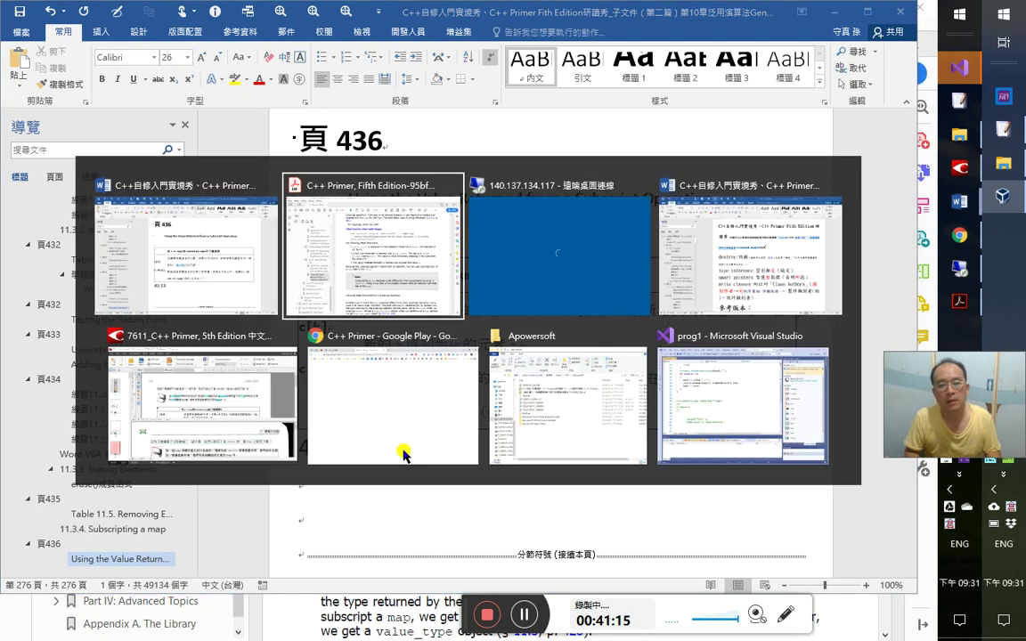
key("alt+Tab")
key("alt+Tab")
key("alt+Tab")
key("alt+Tab")
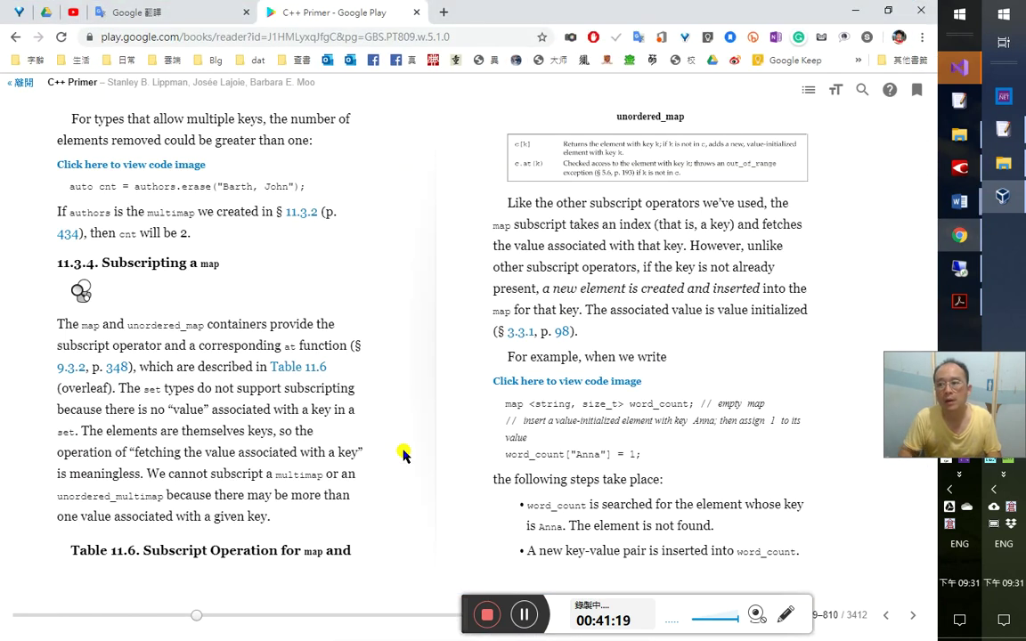
left_click(963, 273)
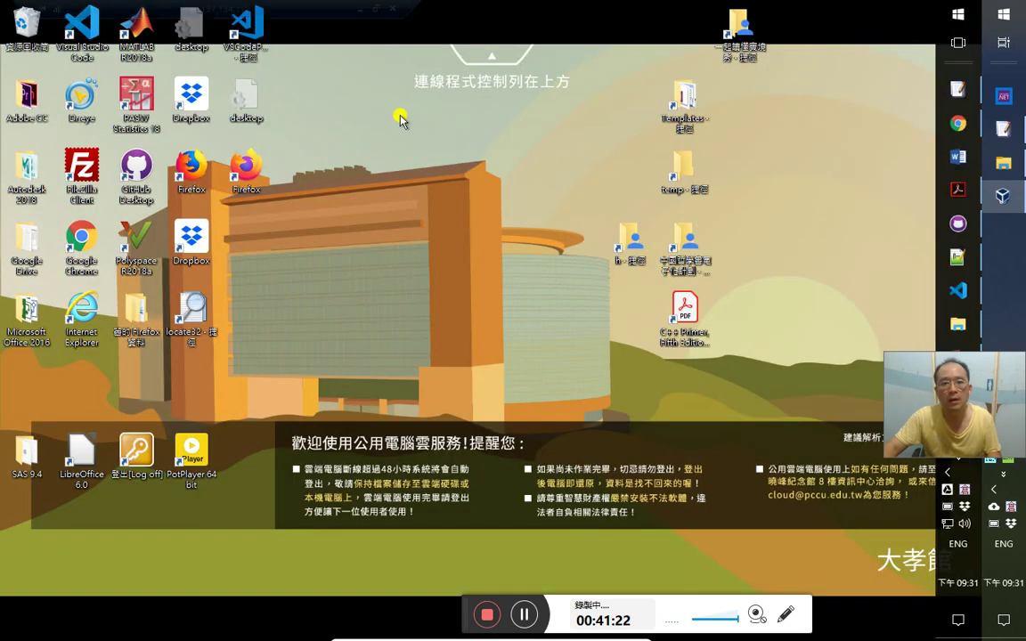
left_click(360, 8)
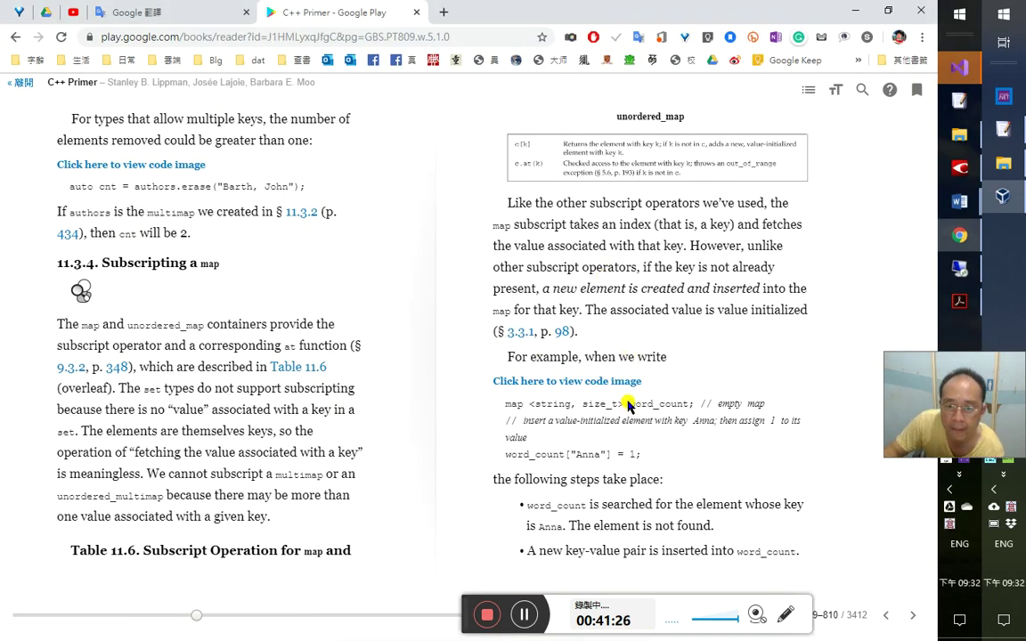
left_click(912, 616)
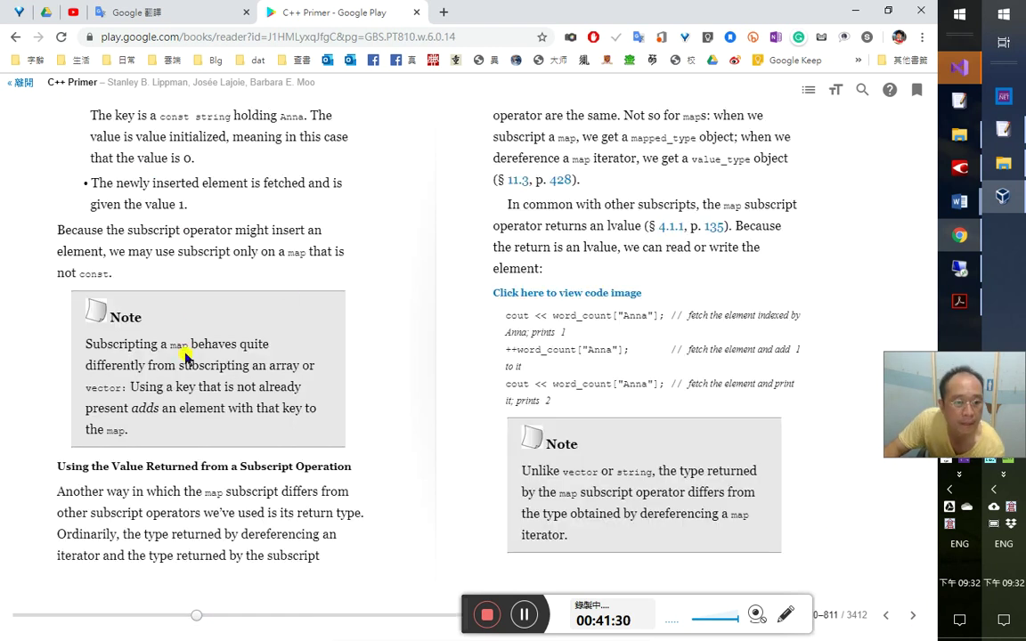
- Consult the map subscript Note in the Acrobat PDF, and return to the Word subdocument to view its file information
key("alt+Tab")
key("Tab")
key("Tab")
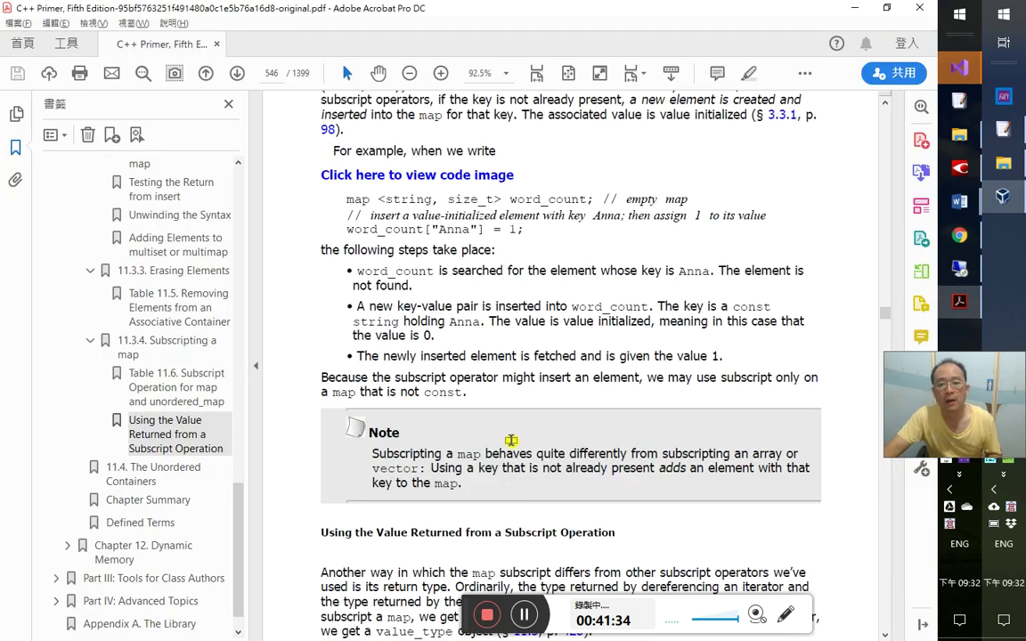
key("alt+Tab")
key("Tab")
key("Tab")
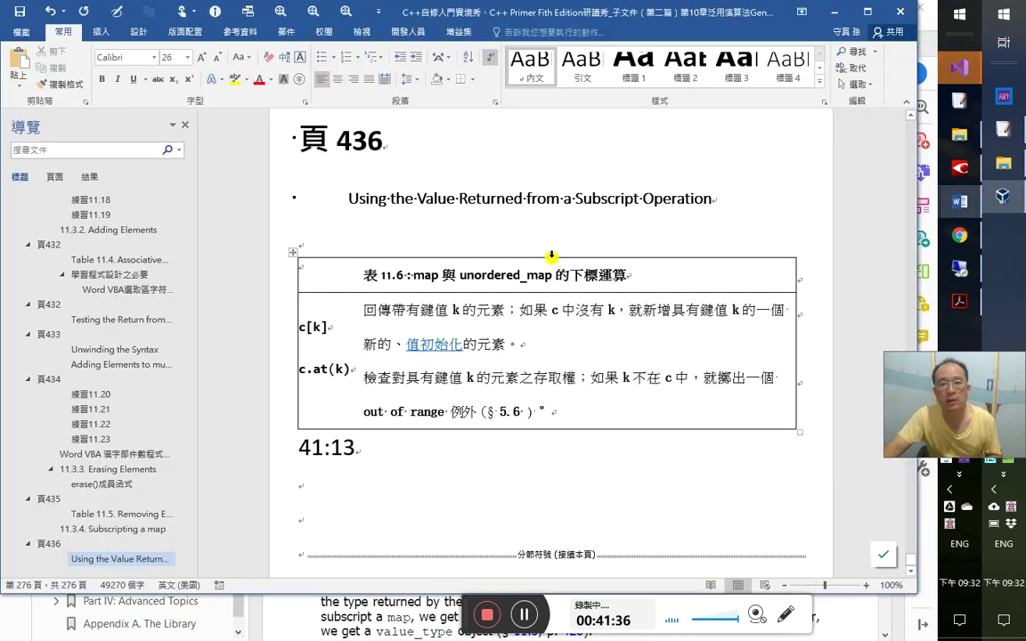
left_click(27, 32)
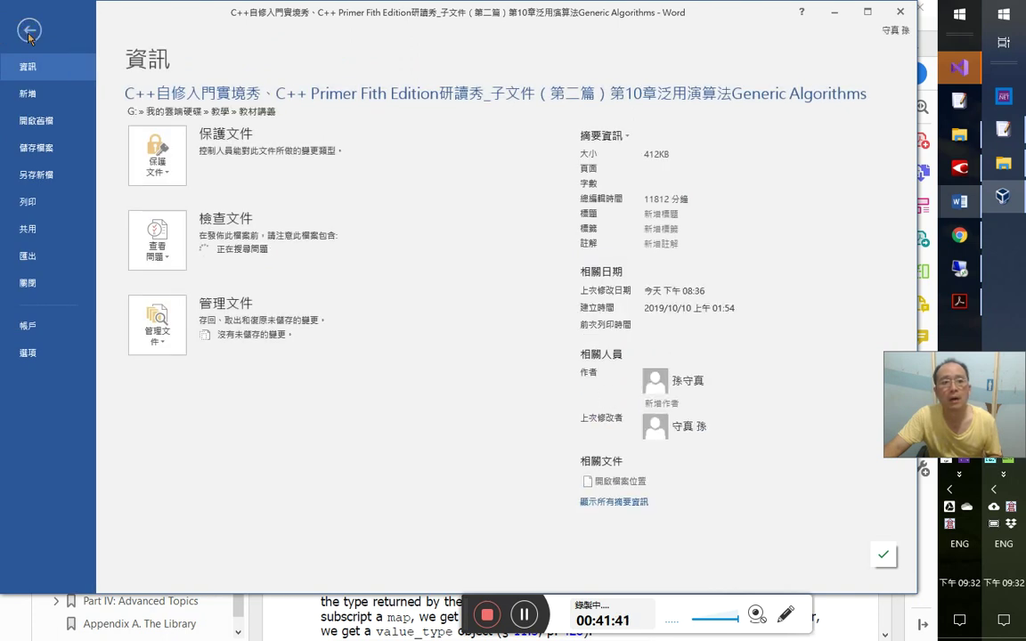
left_click(29, 32)
- Switch to the main Word document C++自修入門實境秀、C++ Primer Fith Edition研讀秀 and view its file information
key("alt+Tab")
key("Tab")
key("Tab")
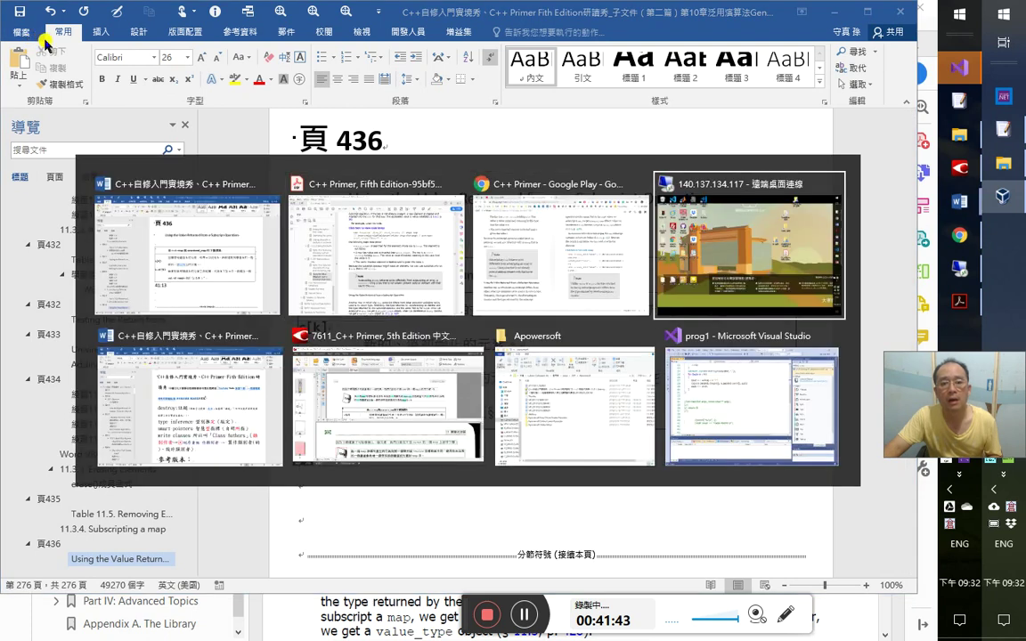
key("alt+Tab")
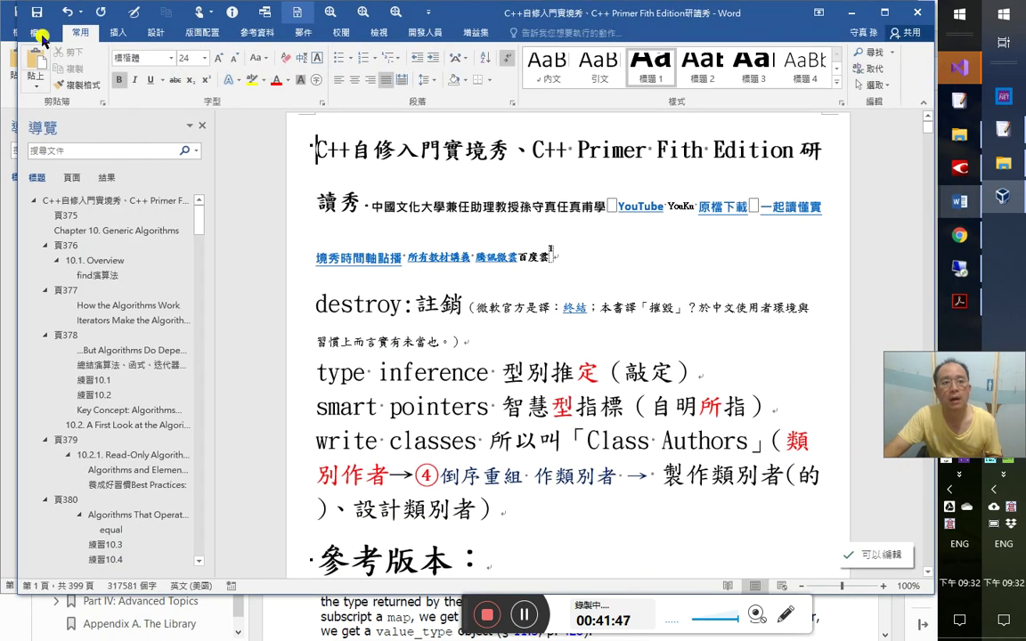
left_click(41, 36)
left_click(41, 36)
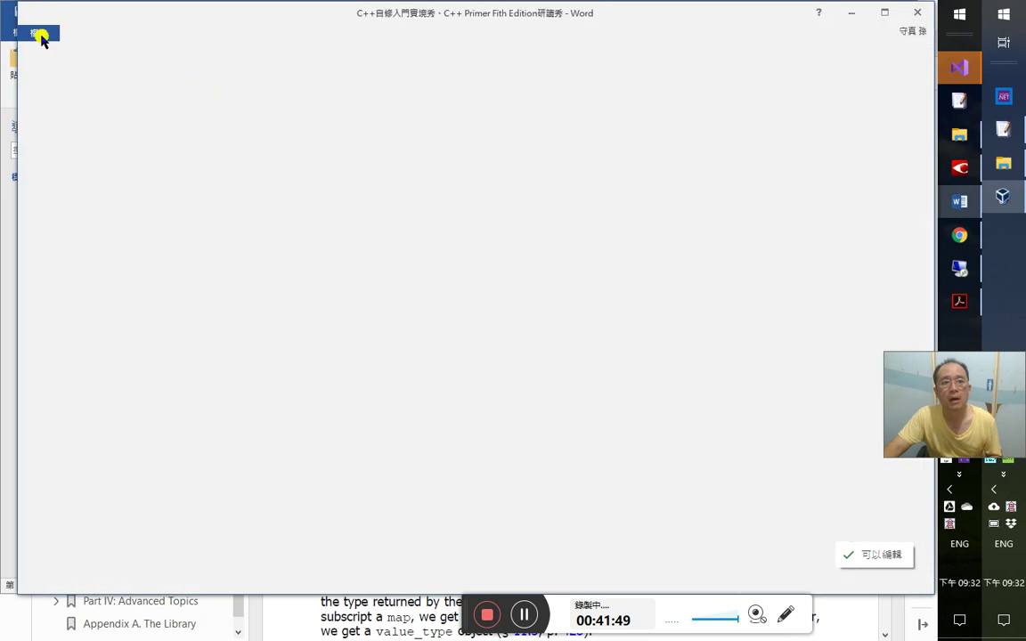
left_click(40, 36)
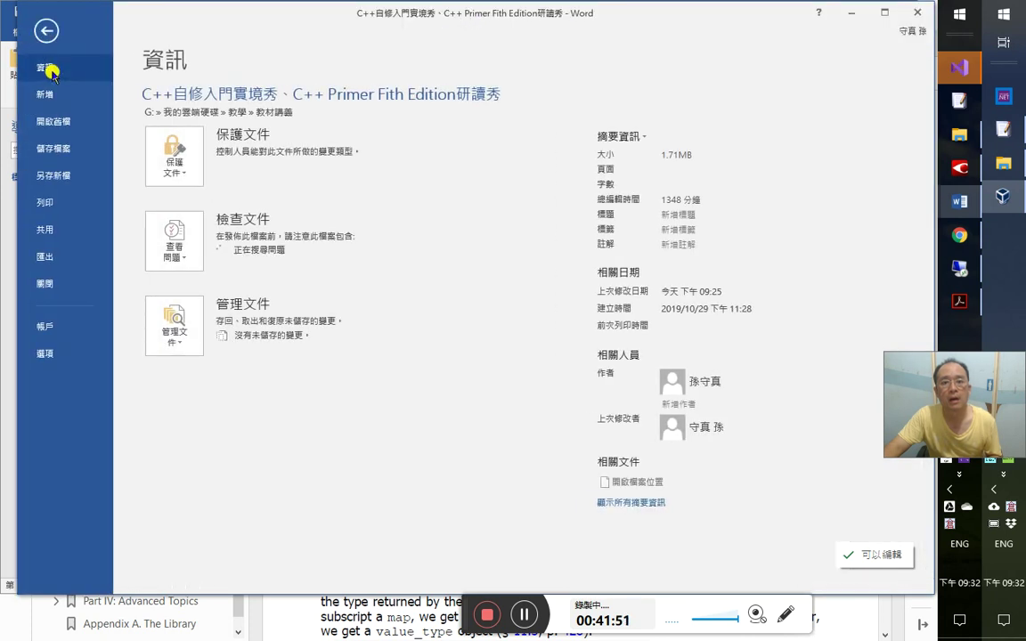
key("Escape")
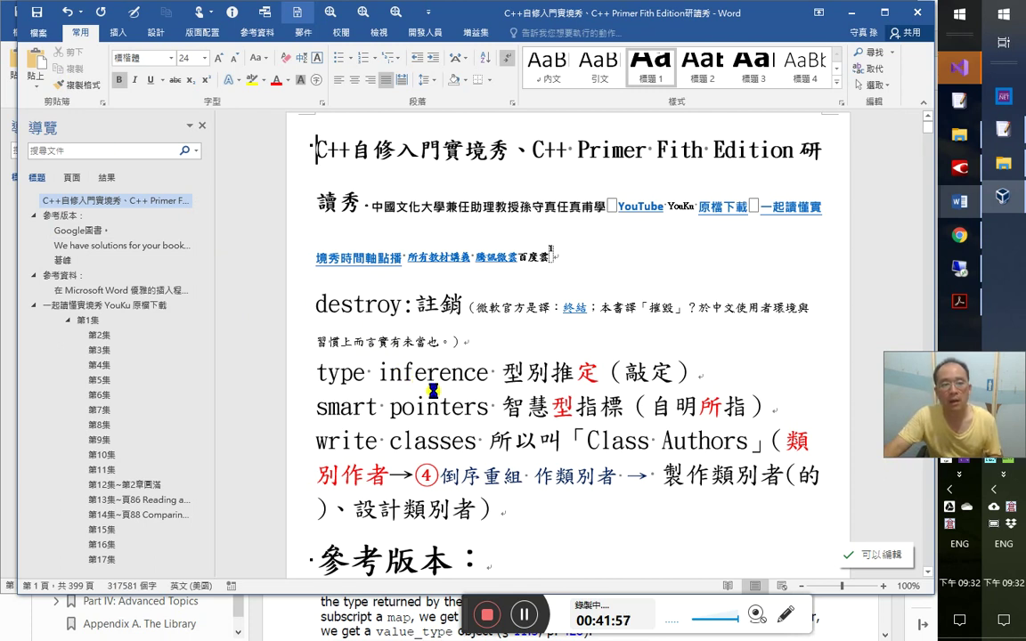
- Switch to the Acrobat PDF and back to the main Word document, and try to paste the clipboard contents below Table 11.6
left_click(959, 301)
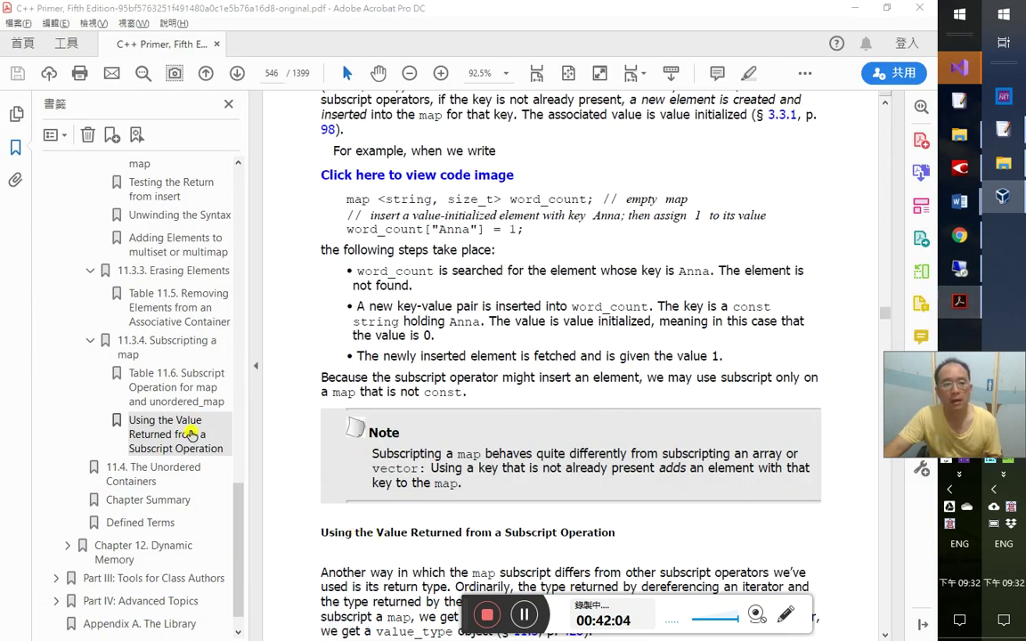
key("alt+Tab")
left_click(398, 317)
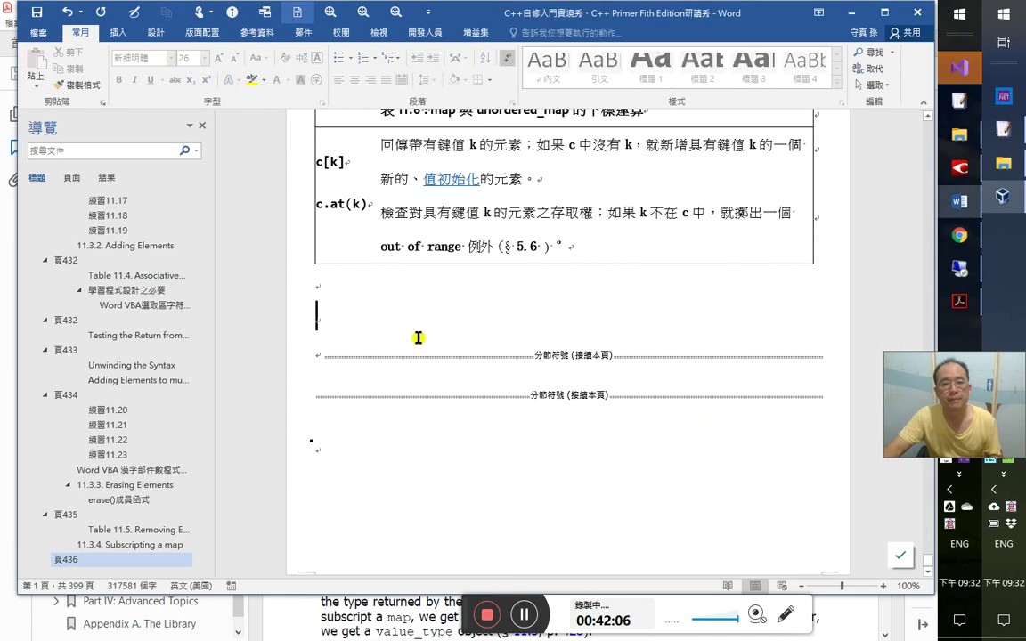
scroll(424, 347, "up", 2)
key("ctrl+v")
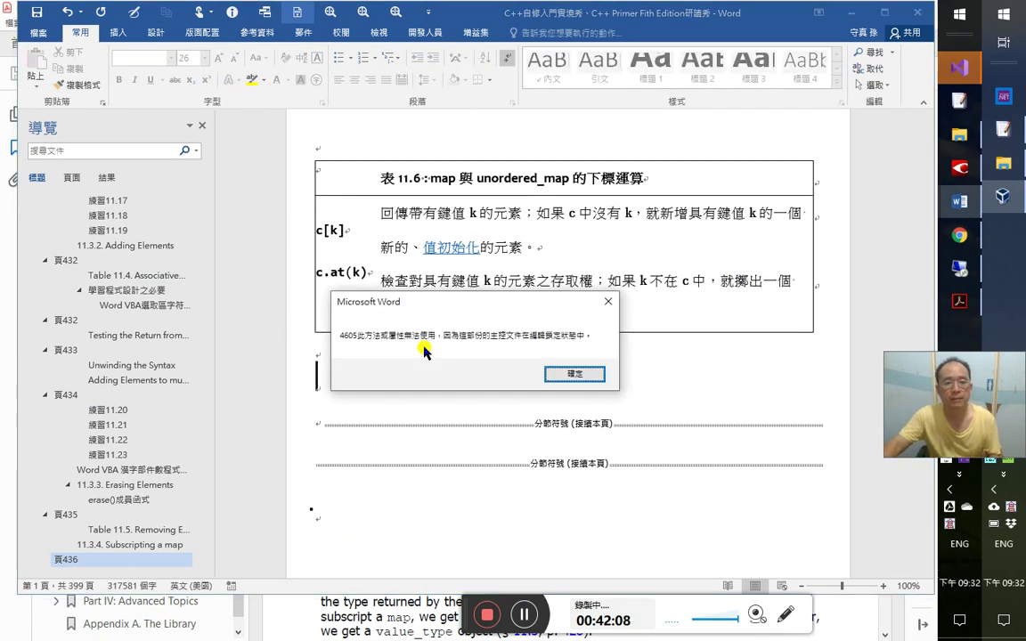
key("Return")
scroll(401, 316, "up", 4)
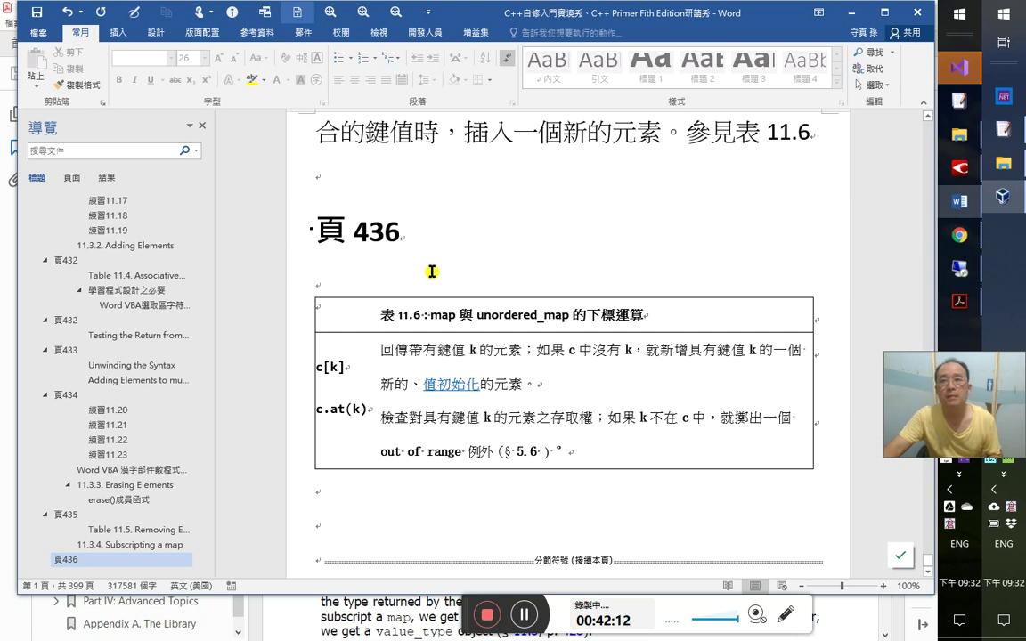
- Switch to the Word subdocument and move the "Using the Value Returned from a Subscript Operation" heading below the 41:13 line under Table 11.6
key("alt+Tab")
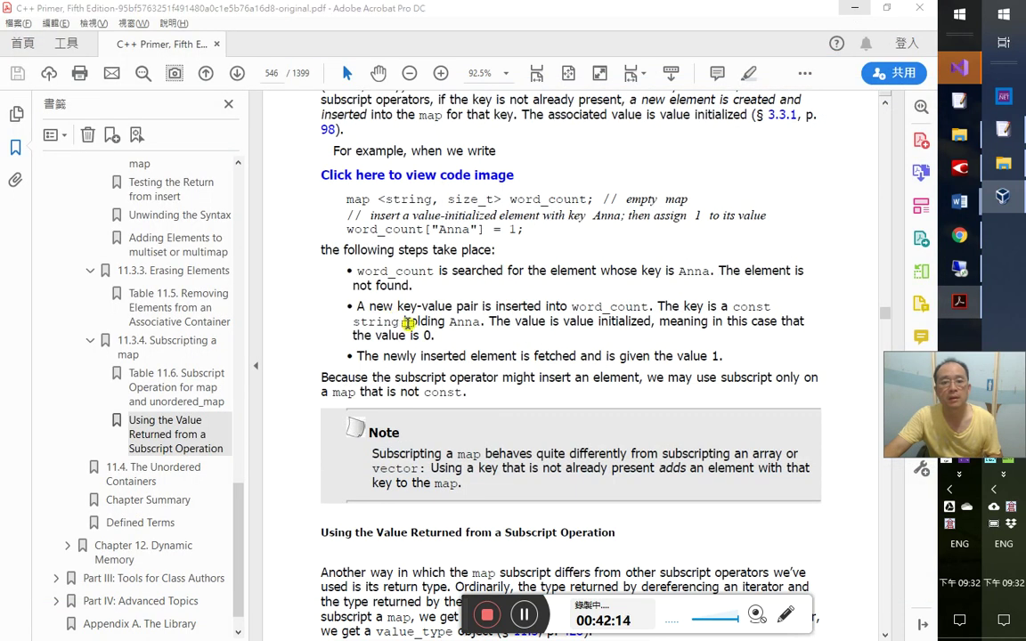
key("alt+Tab")
scroll(359, 319, "up", 2)
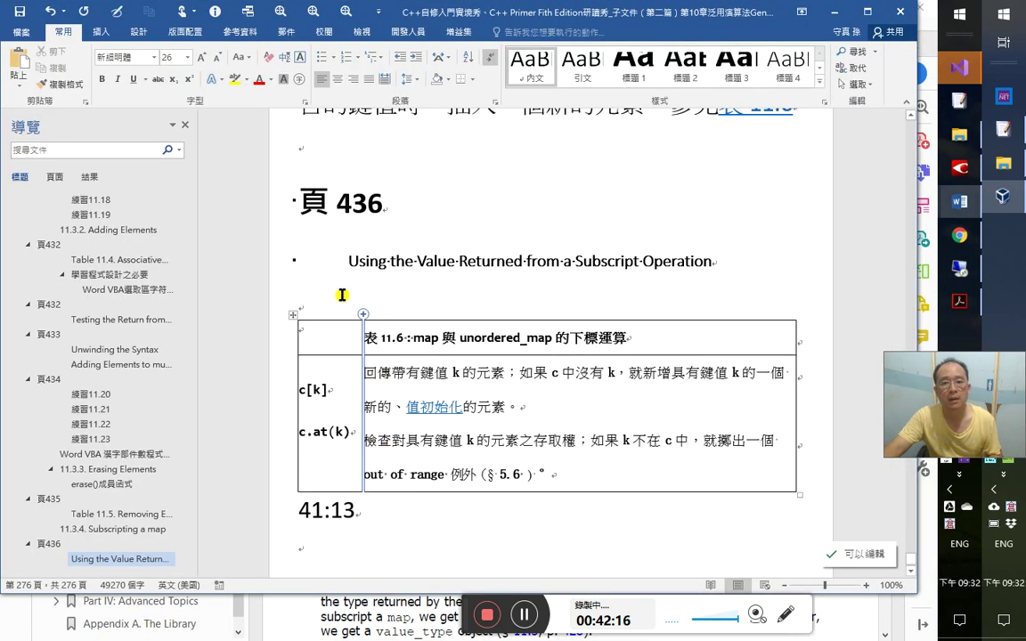
left_click(269, 281)
scroll(348, 552, "down", 1)
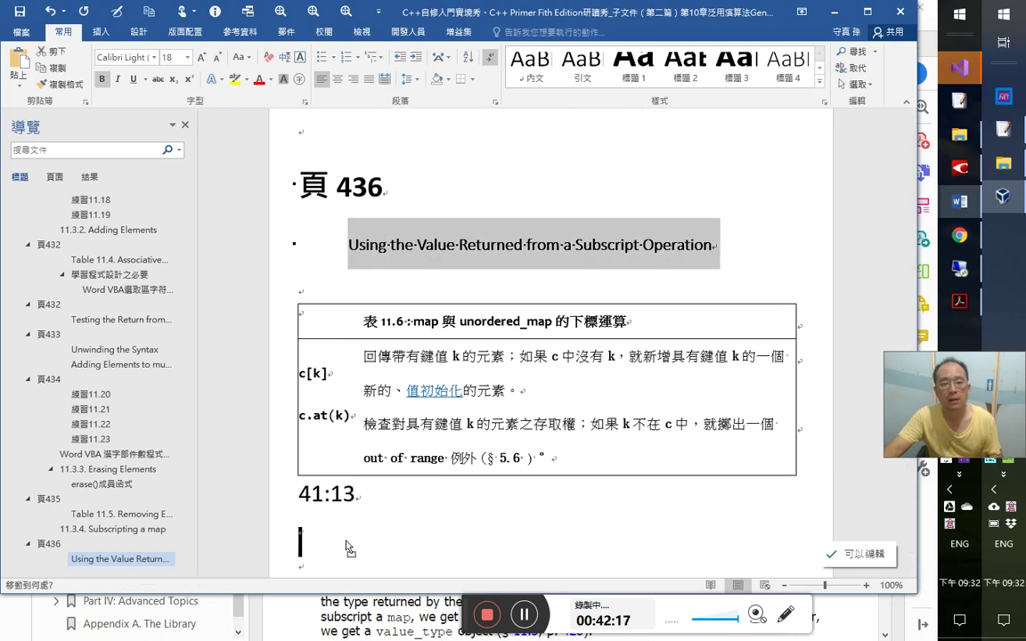
left_click_drag(350, 532, 349, 532)
- Copy the Table 11.6 bookmark title from the Acrobat PDF into the empty line above the Word table and apply the 標題 4 style
left_click(434, 232)
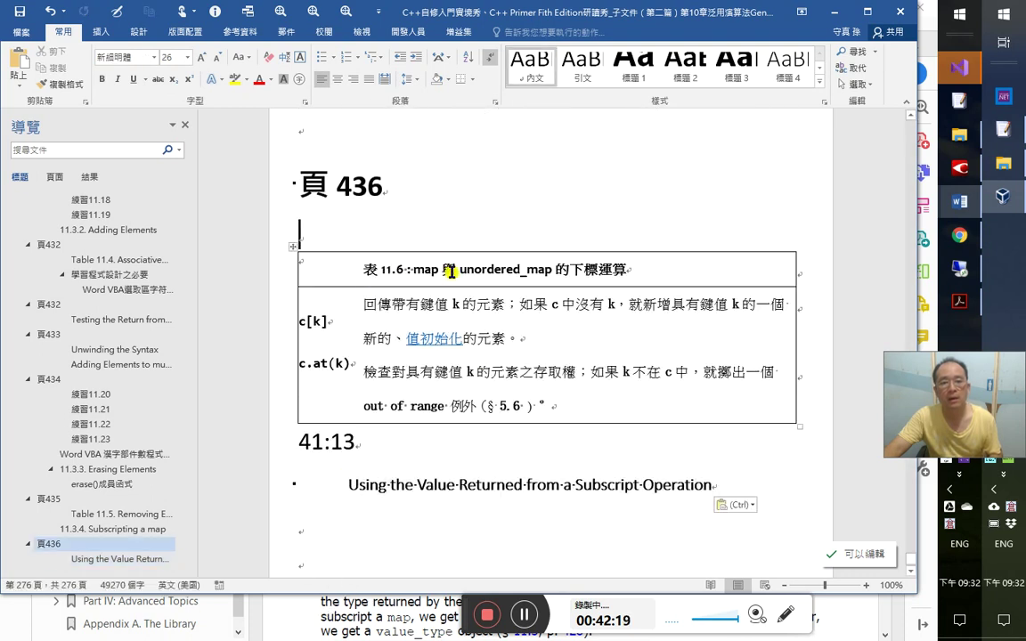
key("alt+Tab")
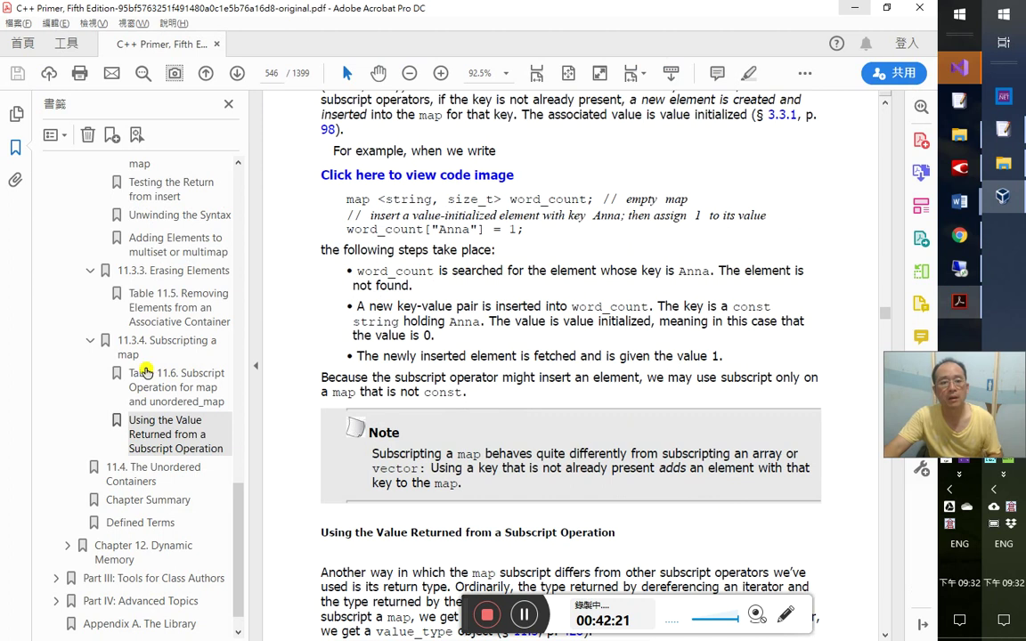
left_click(153, 399)
key("ctrl+c")
key("alt+Tab")
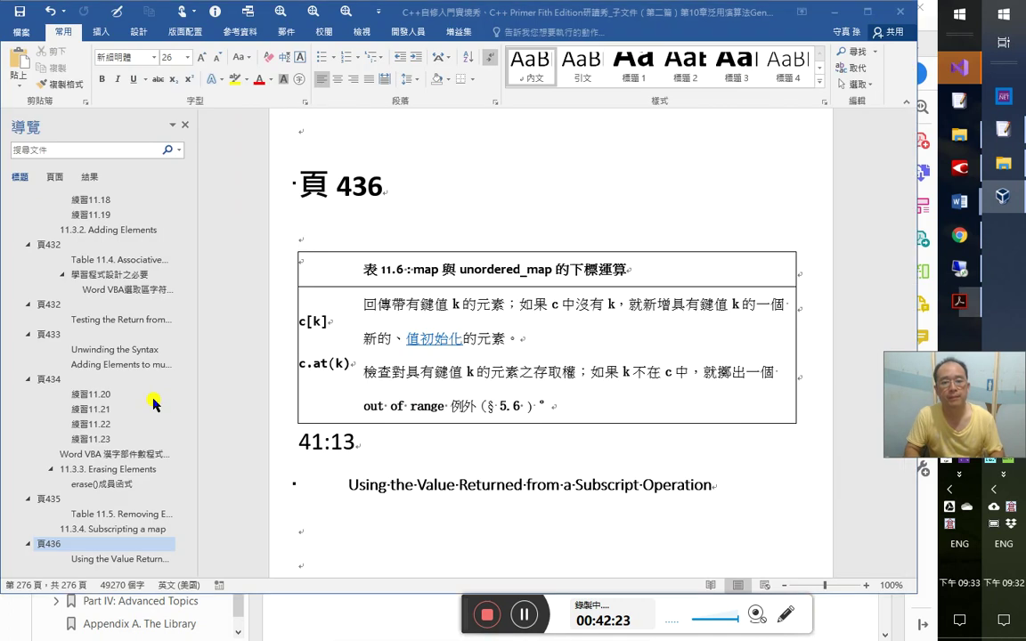
key("ctrl+v")
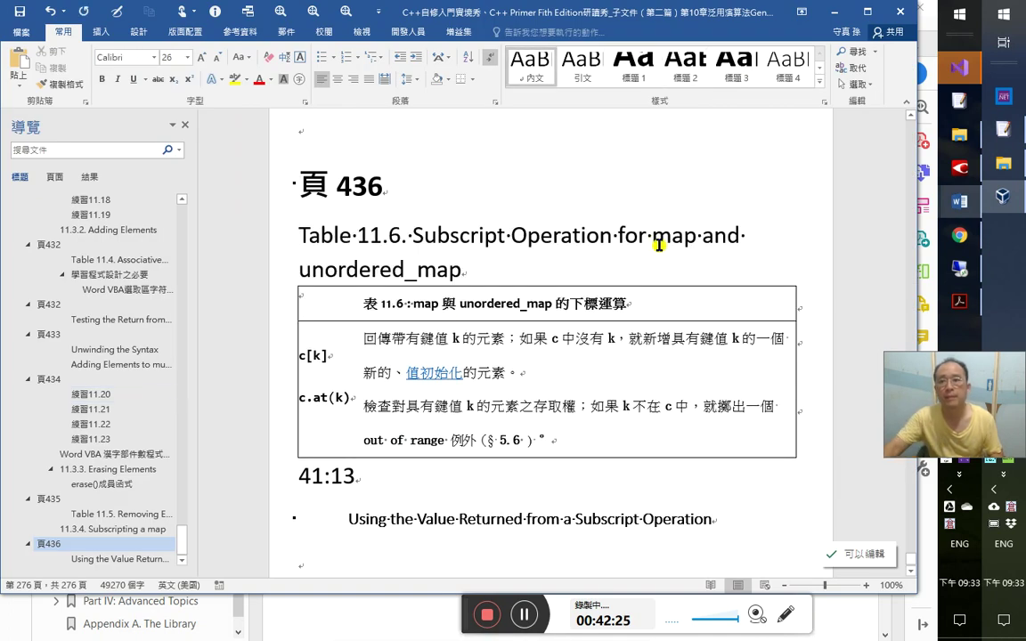
left_click(778, 62)
left_click(777, 63)
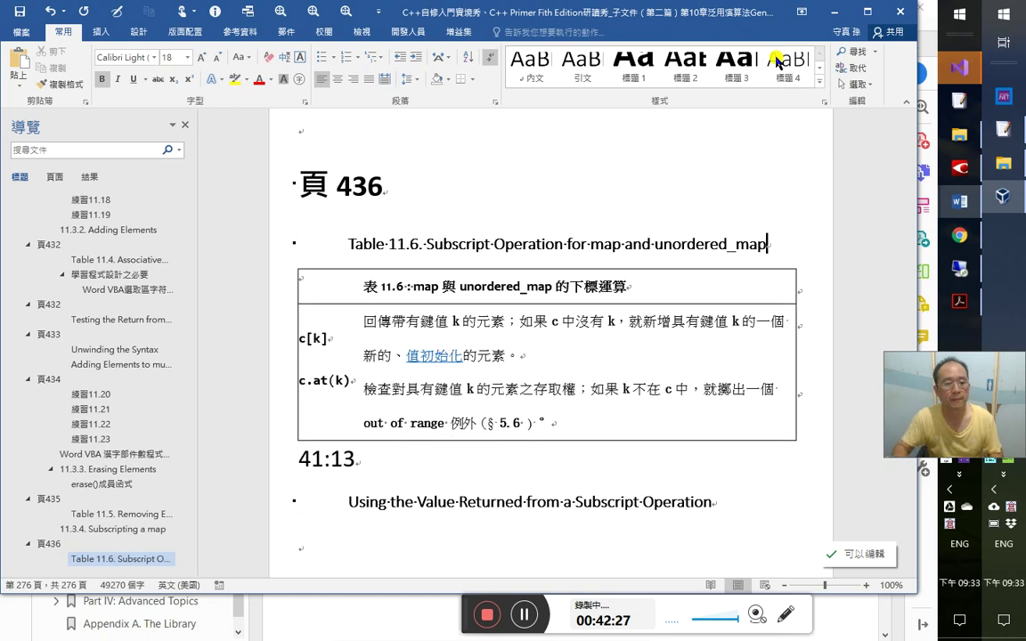
- Retarget the 表11.6 hyperlink above 頁436 to the Table 11.6 heading within this document
scroll(744, 187, "up", 2)
left_click(750, 155)
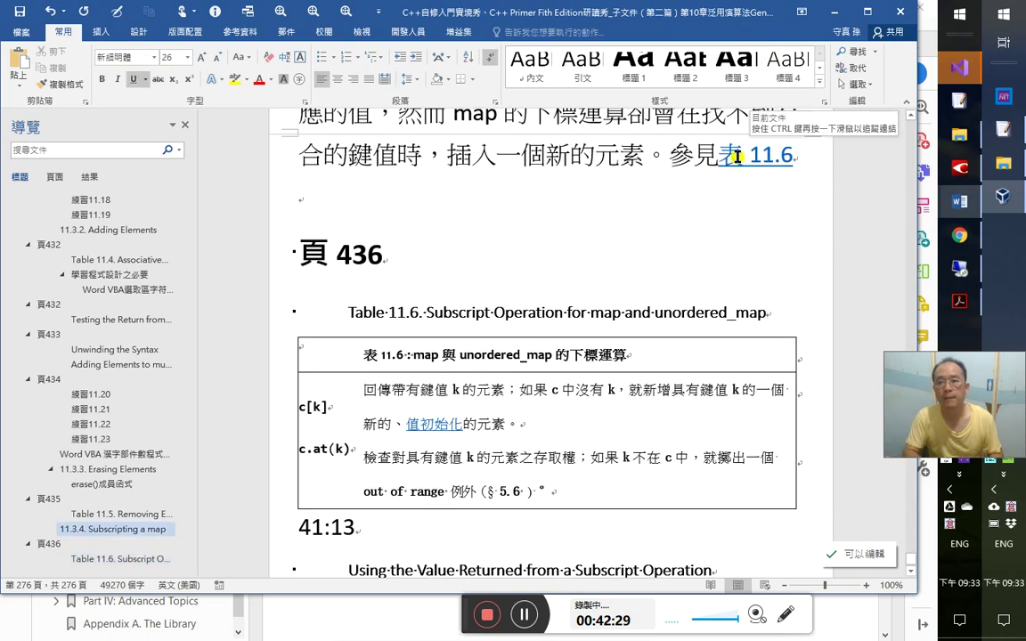
key("ctrl+k")
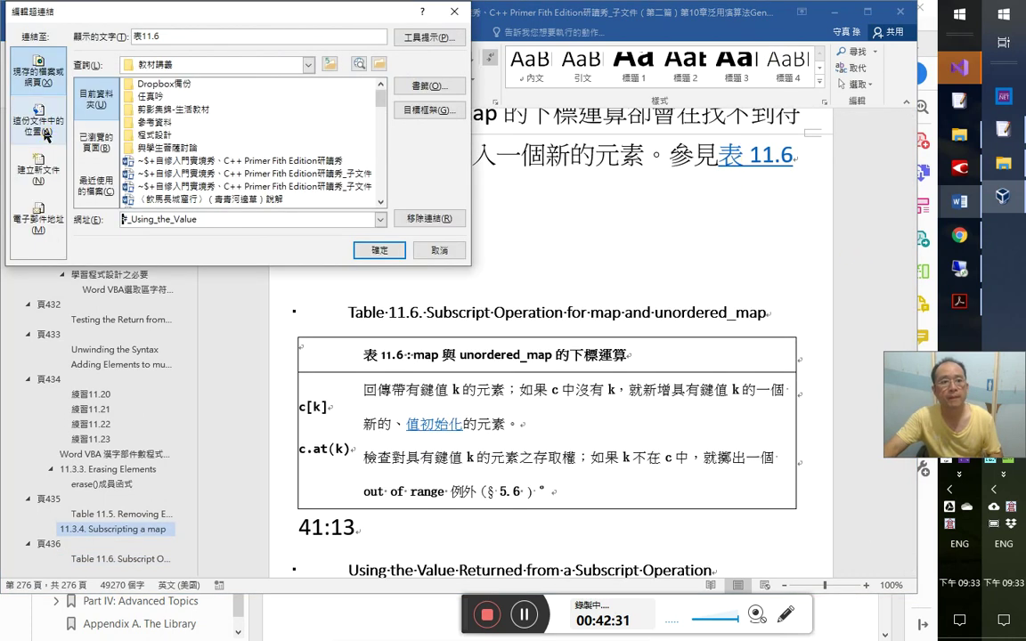
left_click(41, 123)
left_click(177, 140)
left_click(380, 250)
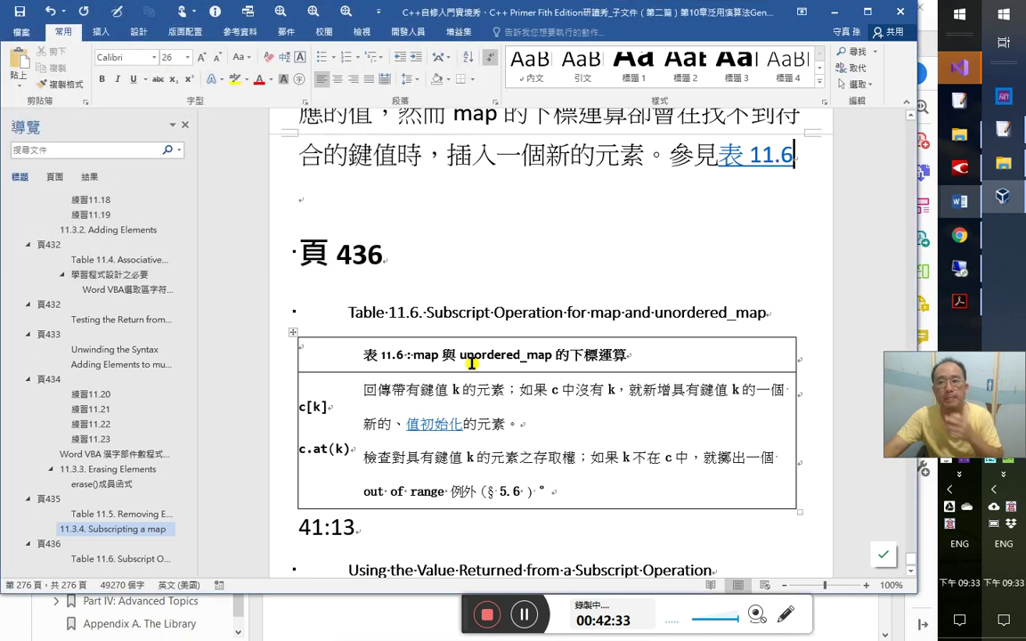
- Place the cursor below the returned-value heading, and switch to the Chrome e-book to read the section on using the returned value
scroll(473, 377, "down", 2)
scroll(473, 376, "down", 2)
left_click(389, 419)
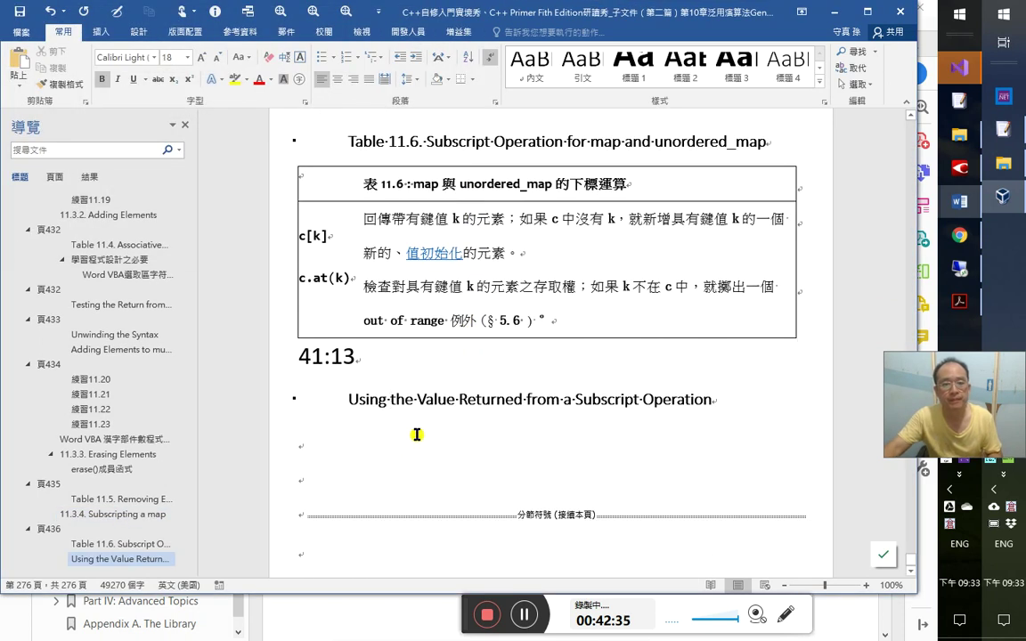
left_click(417, 435)
key("alt+Tab")
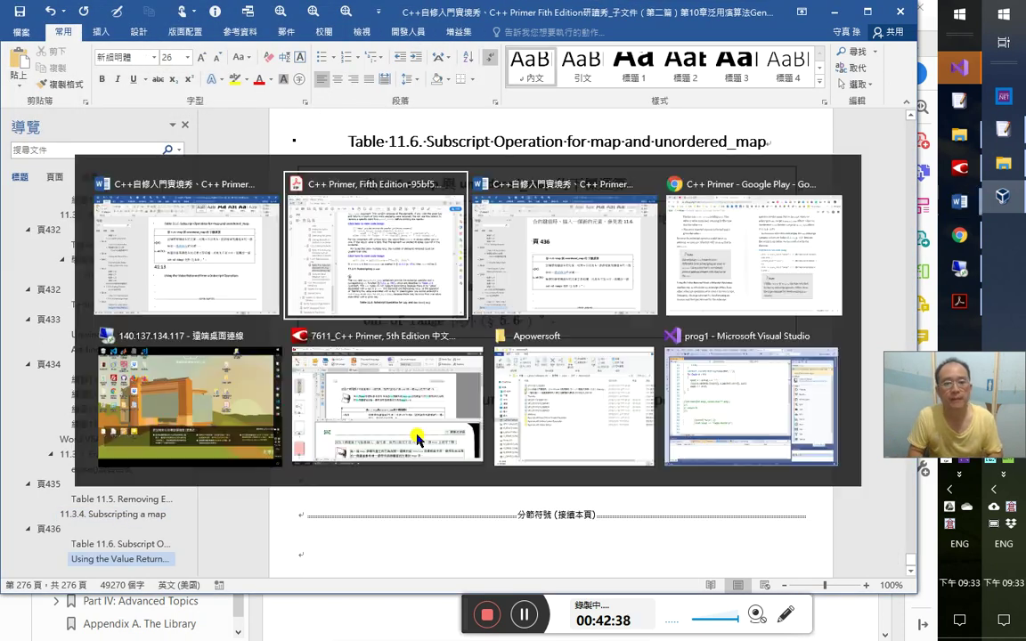
key("alt+Tab")
key("alt+Tab")
key("alt+Tab")
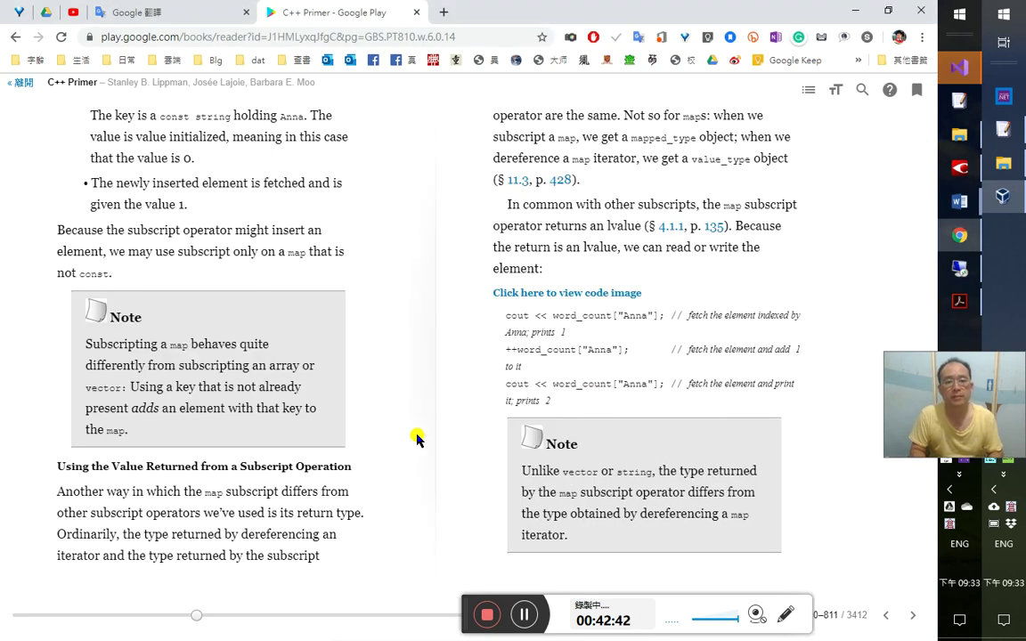
key("alt+Tab")
key("alt+Tab")
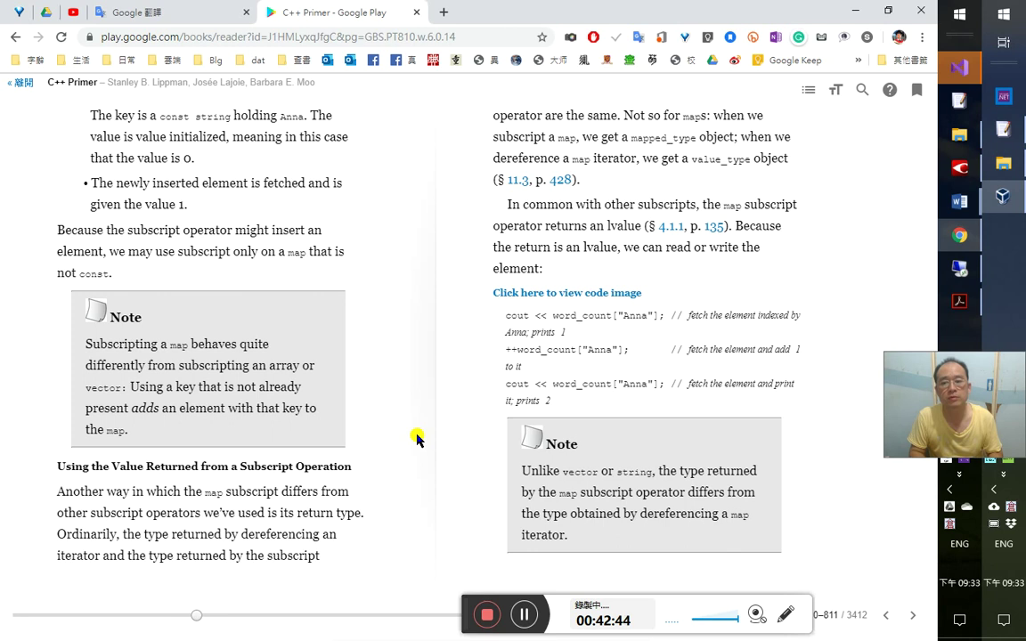
key("alt+Tab")
key("alt+Tab")
key("alt+Tab")
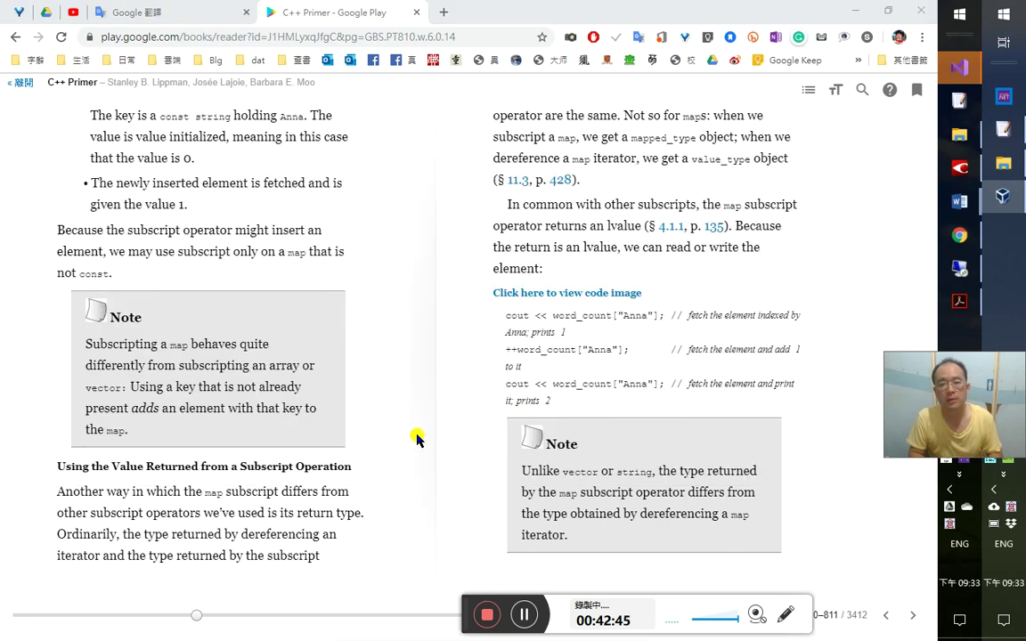
key("alt+Tab")
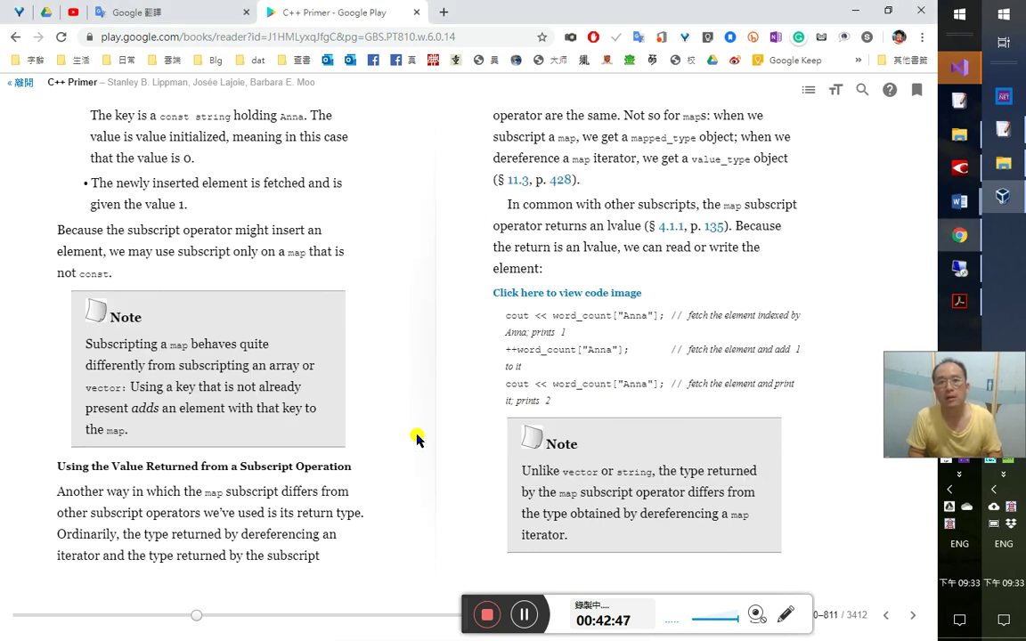
- Return to the Word subdocument and add the line 使用下標運算回傳的值 below the returned-value heading, followed by a new paragraph
key("alt+Tab")
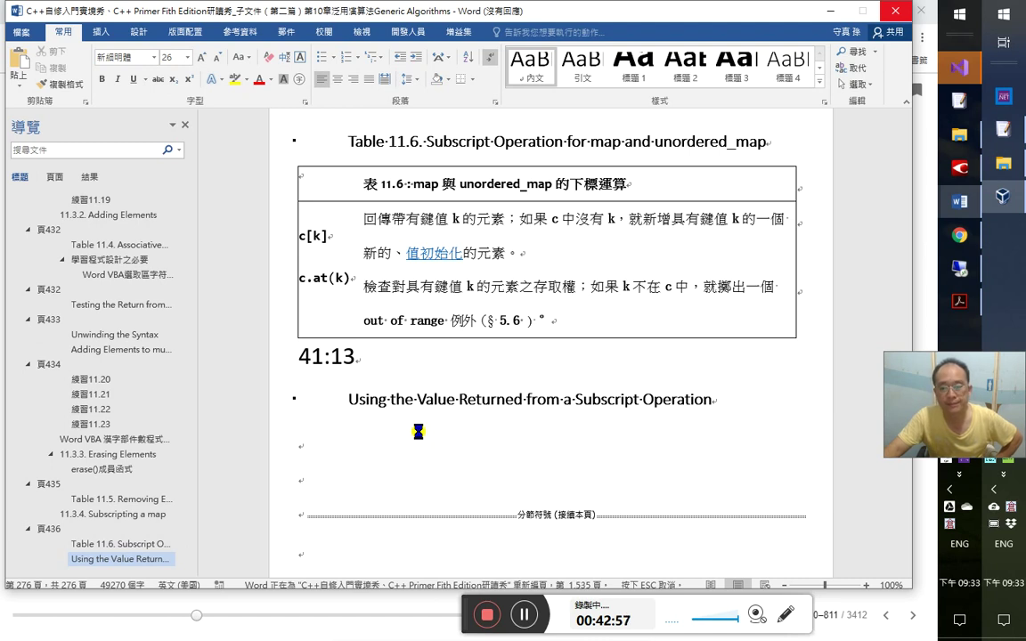
key("alt+Tab")
left_click(960, 210)
left_click(883, 259)
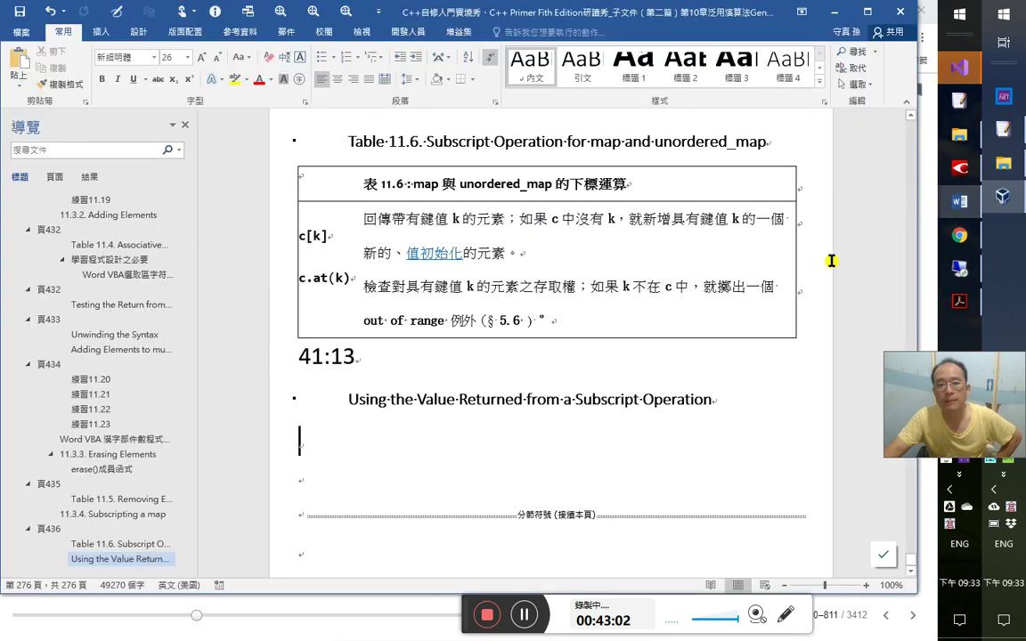
left_click(428, 459)
left_click(430, 440)
type("okbq")
key("BackSpace")
key("BackSpace")
key("BackSpace")
key("BackSpace")
key("ctrl+space")
type("使用下標")
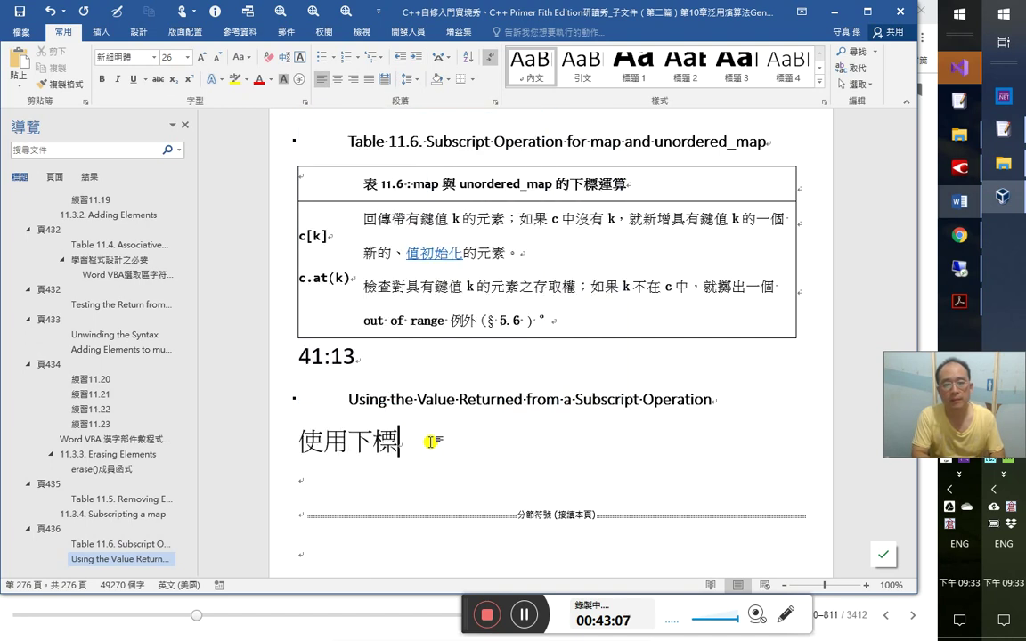
type("運算")
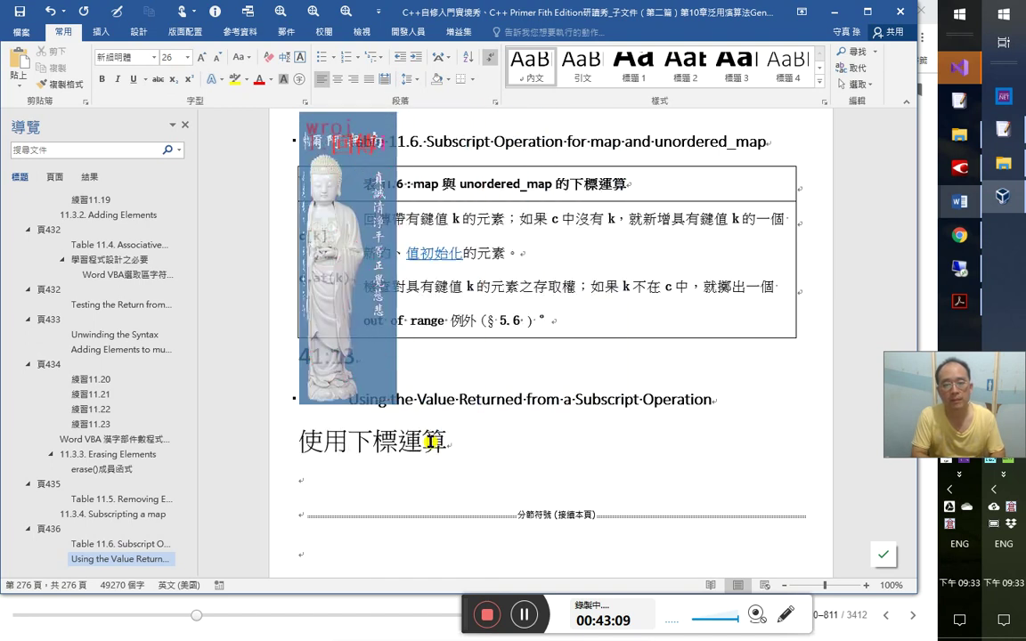
type("回傳的值")
key("Return")
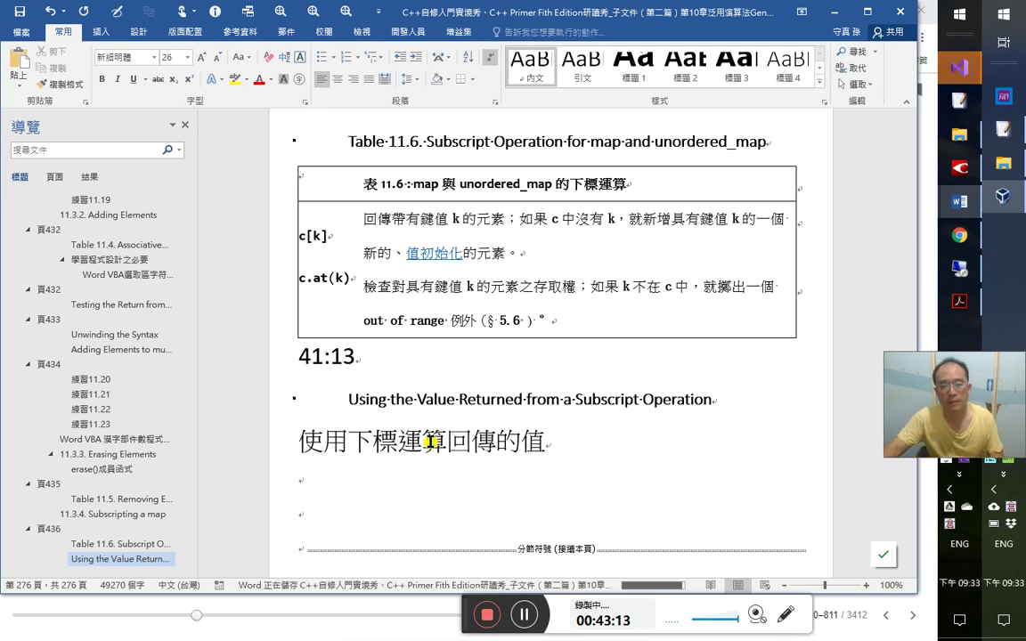
- Consult "Using the Value Returned from a Subscript Operation" in the Acrobat PDF, and switch to the Chrome e-book to read the same section
key("alt+Tab")
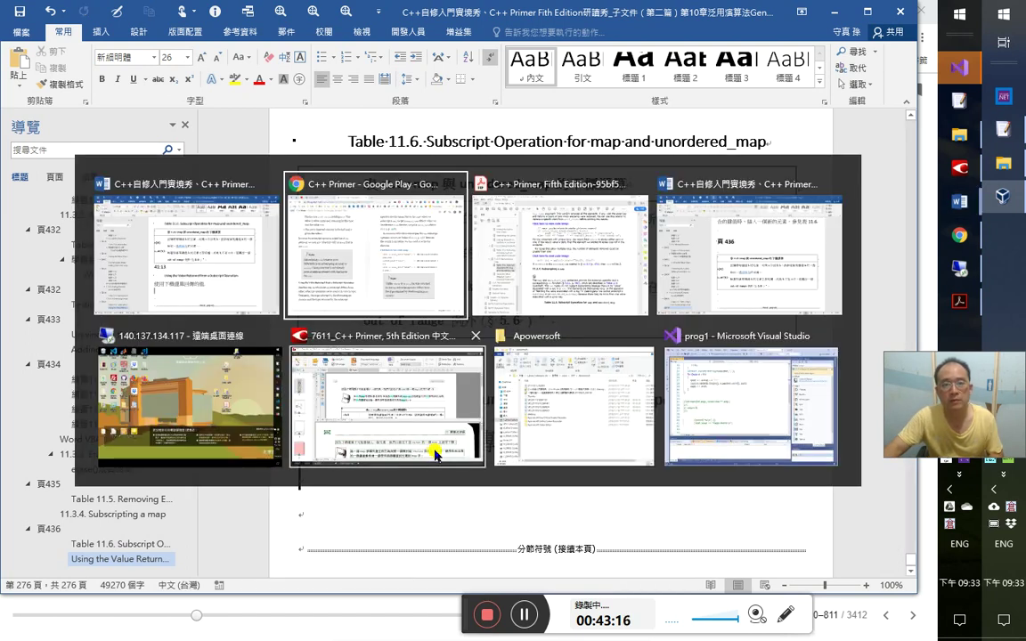
key("alt+Tab")
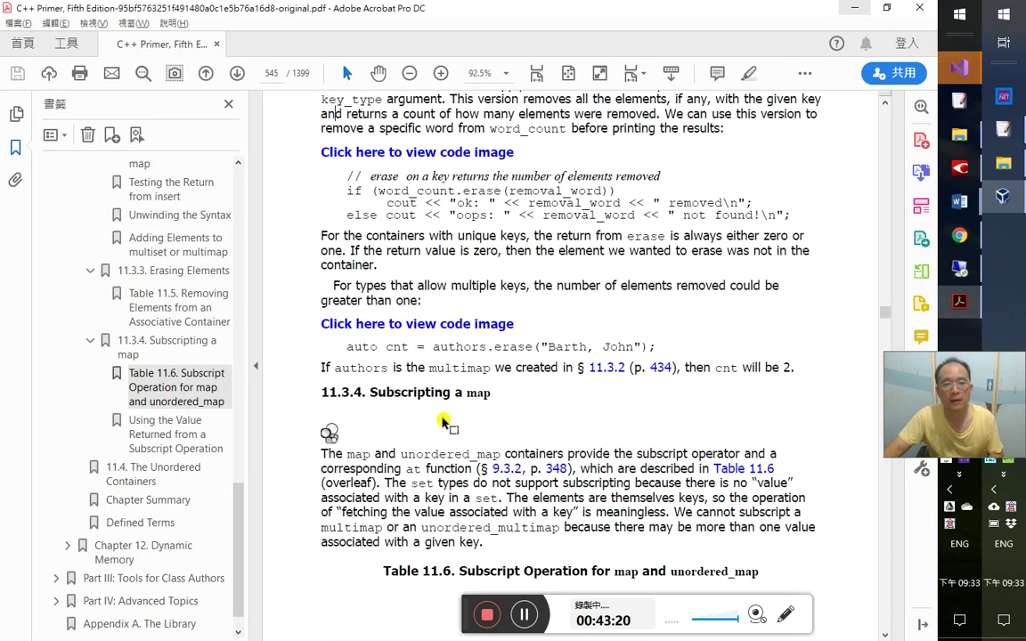
left_click(175, 442)
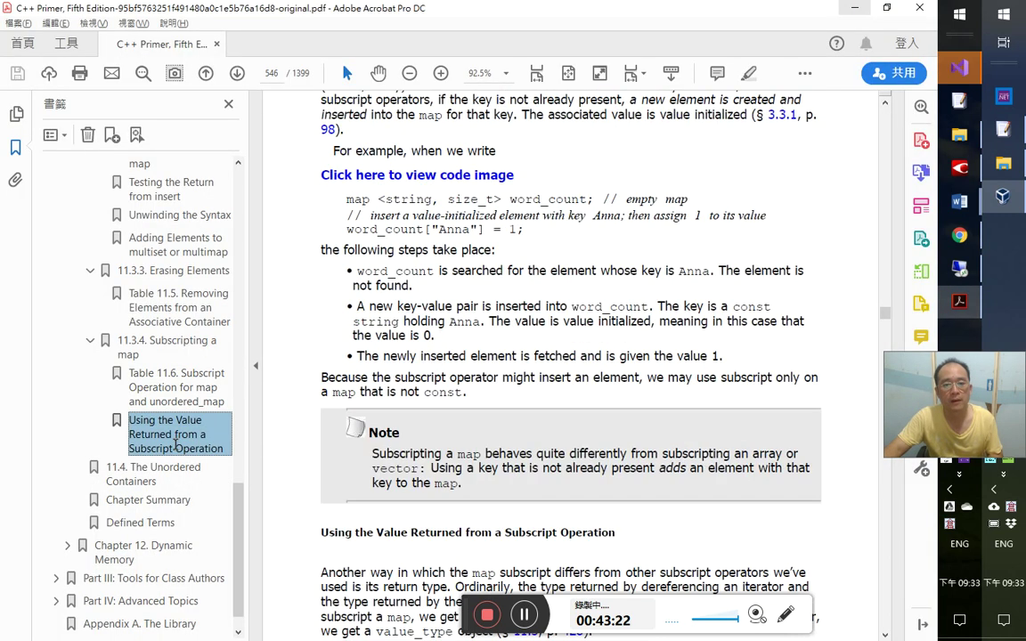
scroll(383, 402, "down", 1)
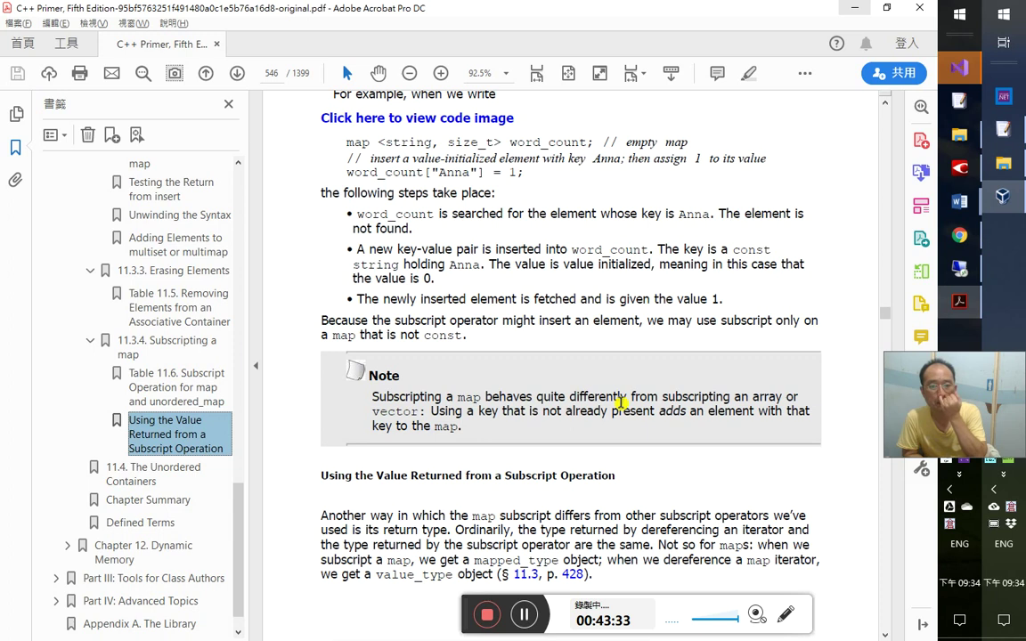
key("alt+Tab")
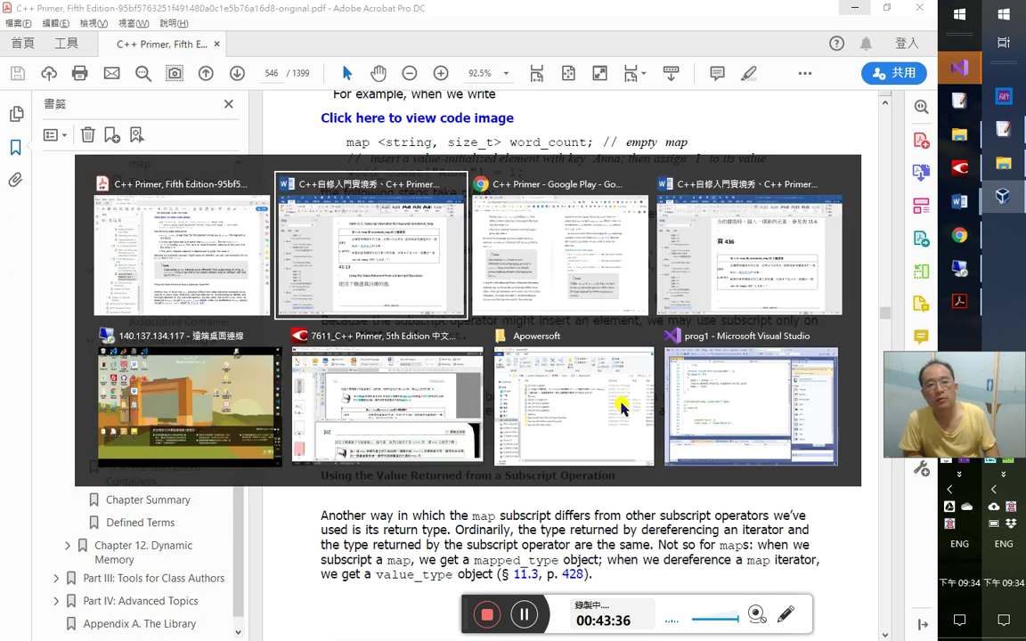
key("alt+Tab")
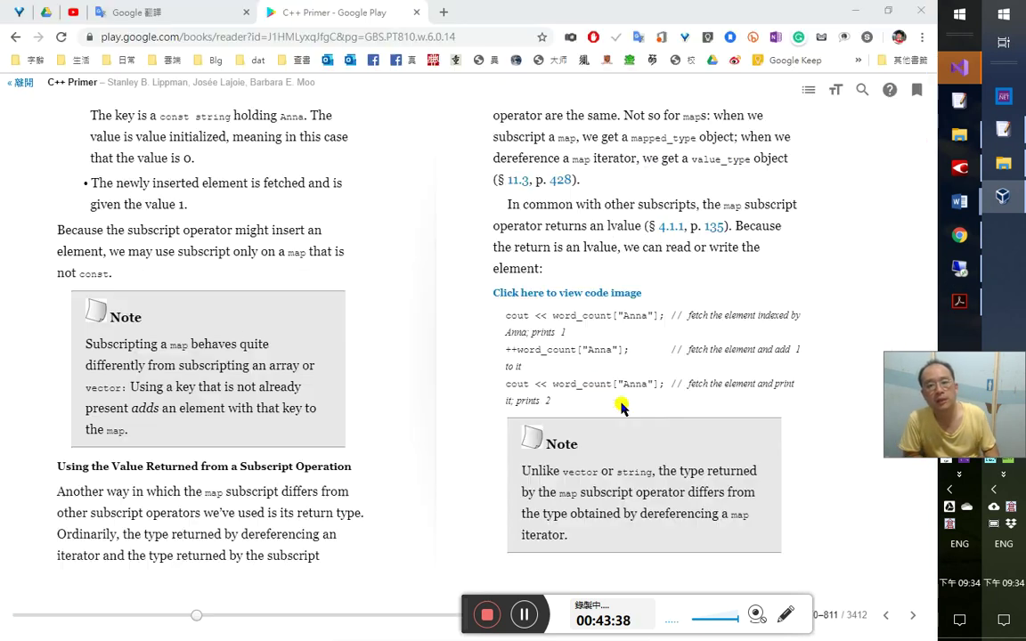
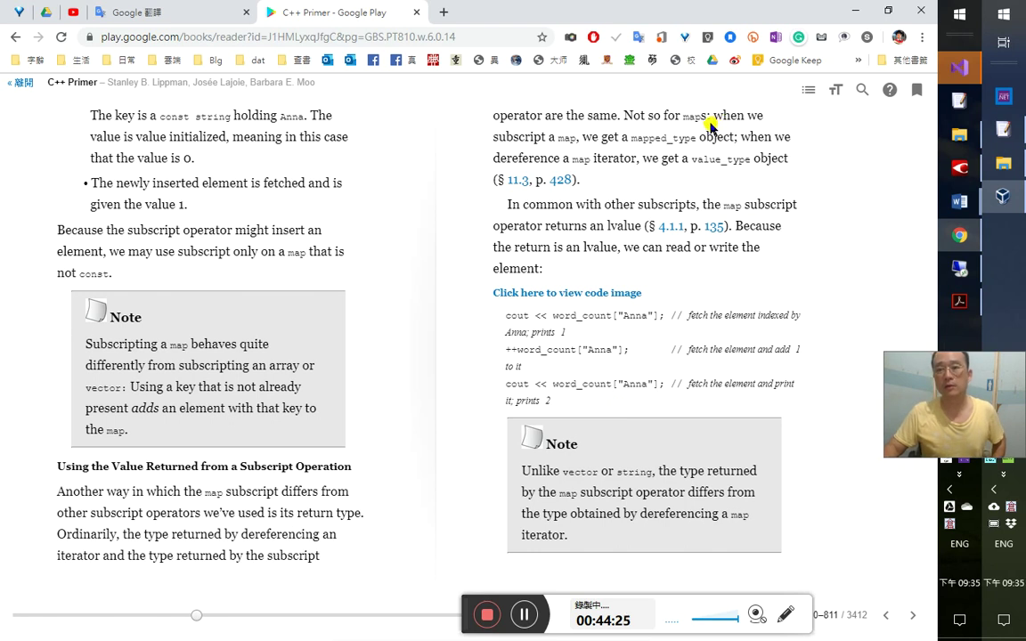
- Switch to ABBYY FineReader and read the Chinese section 使用從一個下標運算回傳的值, marking the sentences about iterator and subscript return types
left_click(963, 169)
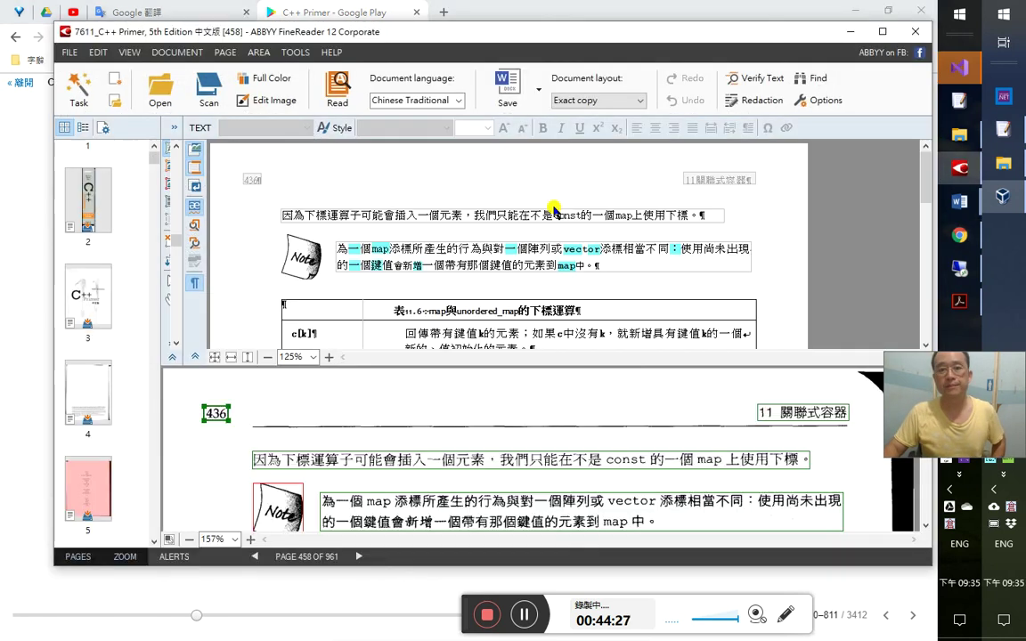
scroll(510, 251, "down", 10)
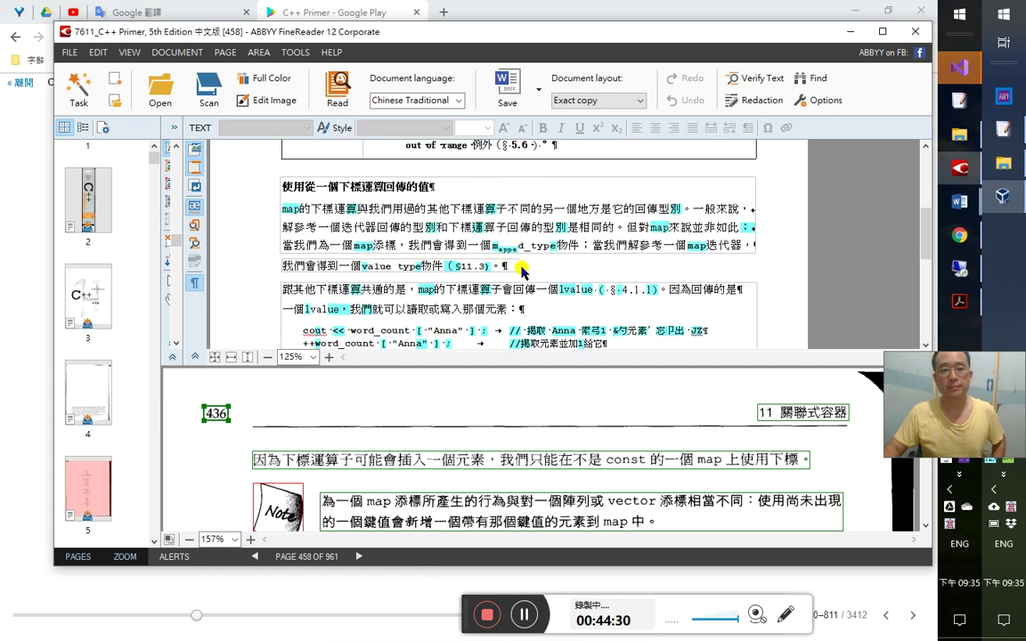
left_click(475, 208)
left_click(665, 207)
left_click_drag(354, 228, 558, 228)
left_click_drag(687, 228, 748, 229)
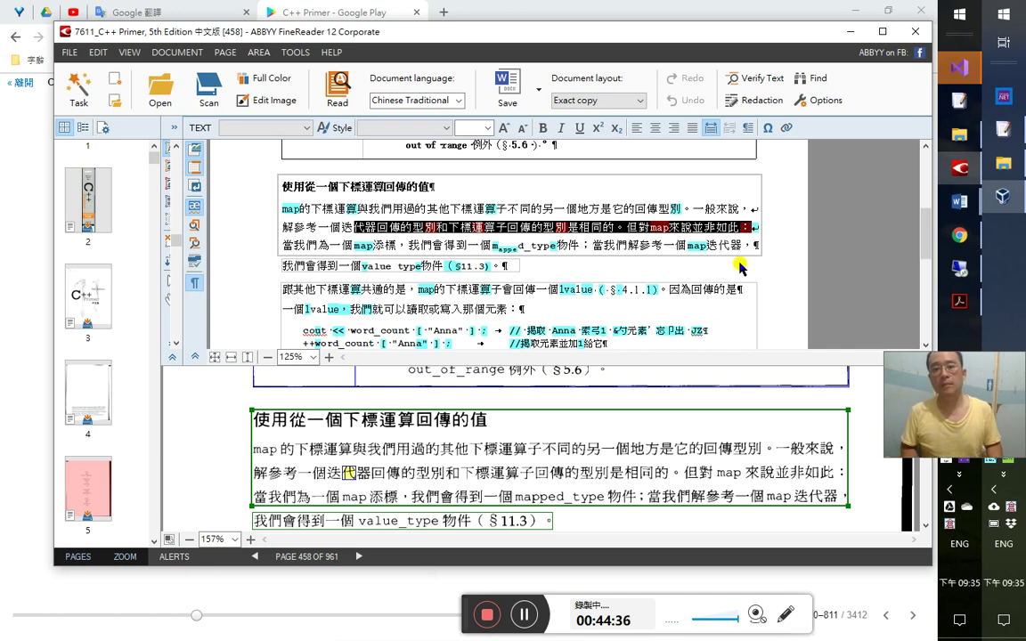
- Compare the mapped_type and value_type passage in the Chrome e-book with the Chinese text, and return to ABBYY FineReader
key("alt+Tab")
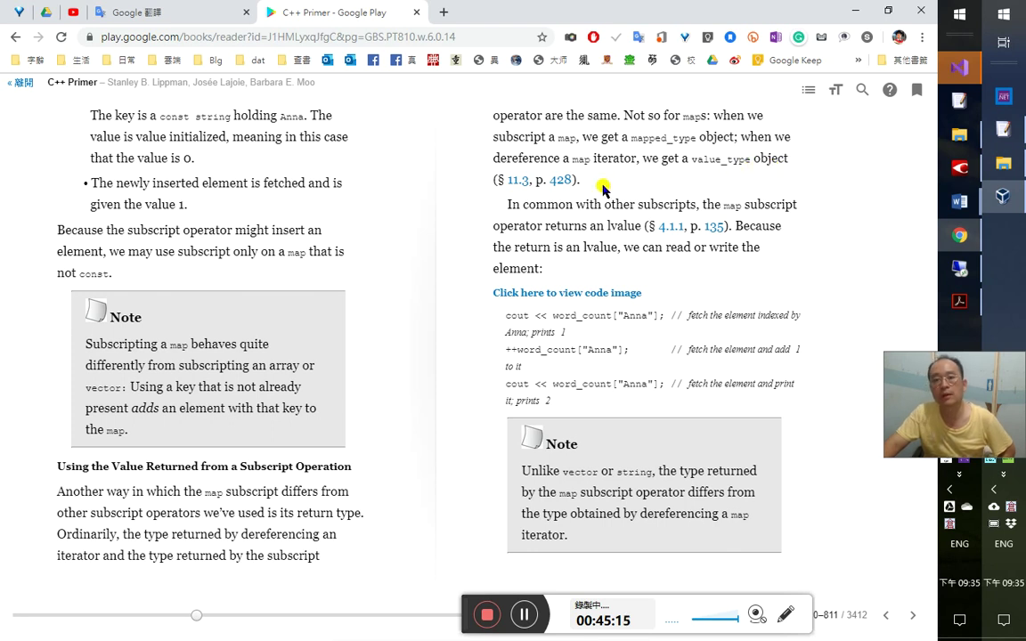
left_click_drag(618, 163, 650, 139)
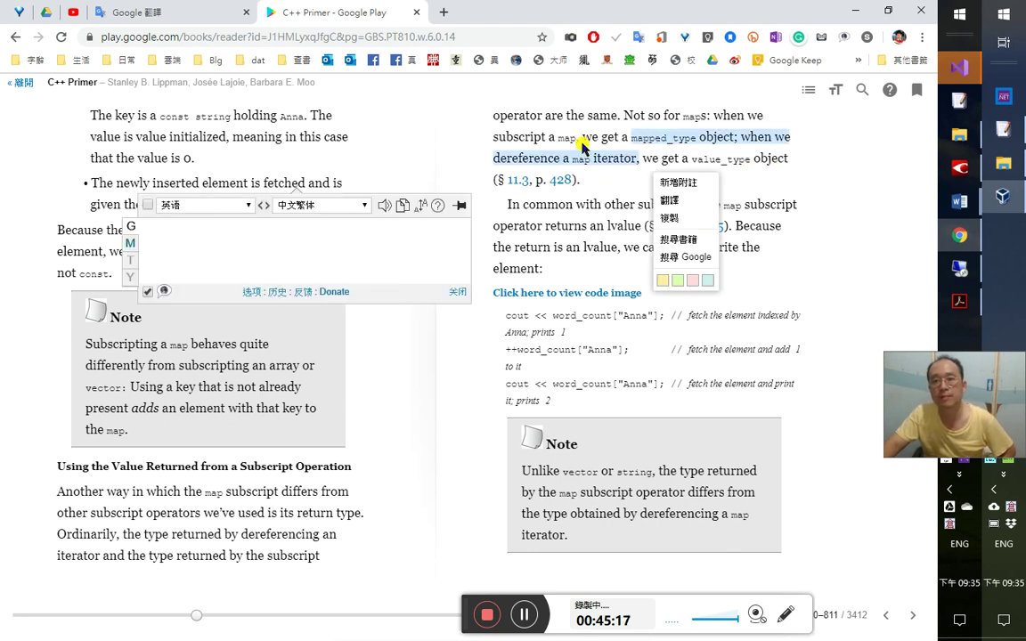
left_click(582, 145)
key("alt+Tab")
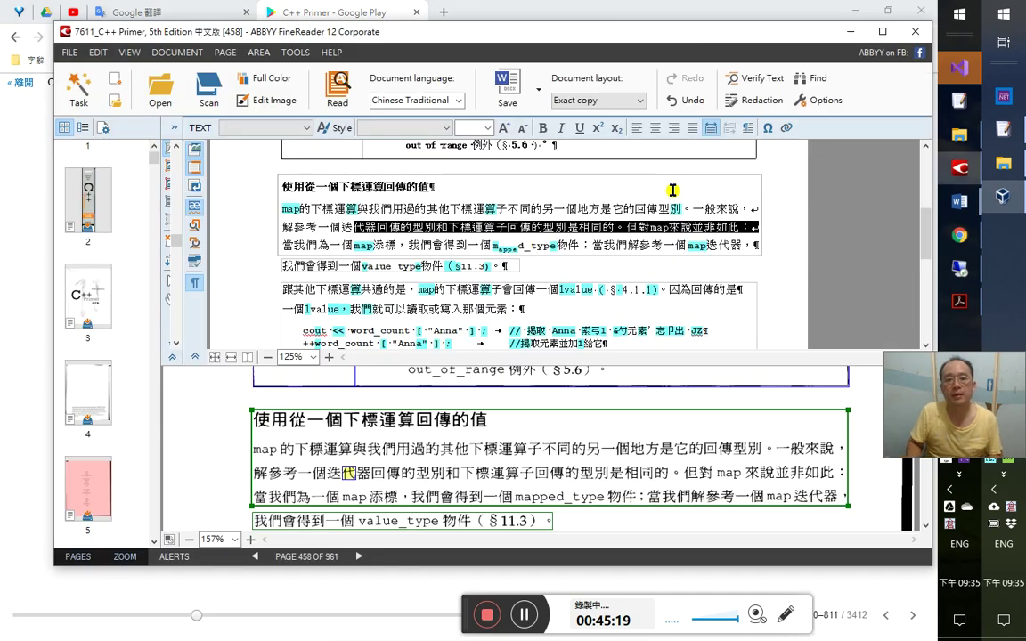
- Switch to the Chrome e-book's mapped_type and value_type passage, and return to the empty line below 使用下標運算回傳的值 in the Word notes
key("alt+Tab")
key("alt+Tab")
key("alt+Tab")
key("alt+Tab")
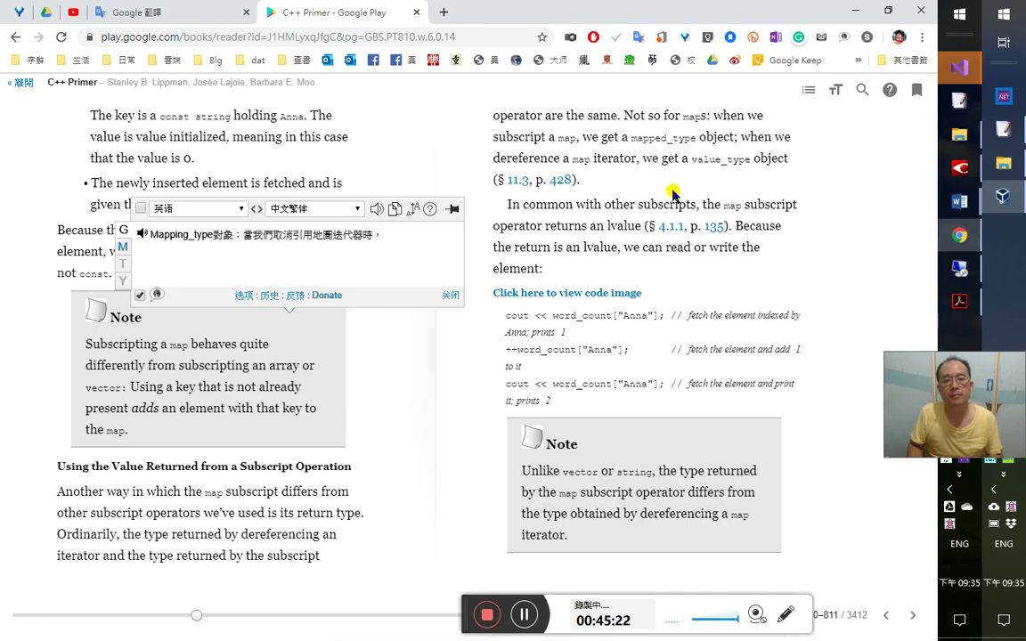
key("alt+Tab")
key("alt+Tab")
key("alt+Tab")
key("Up")
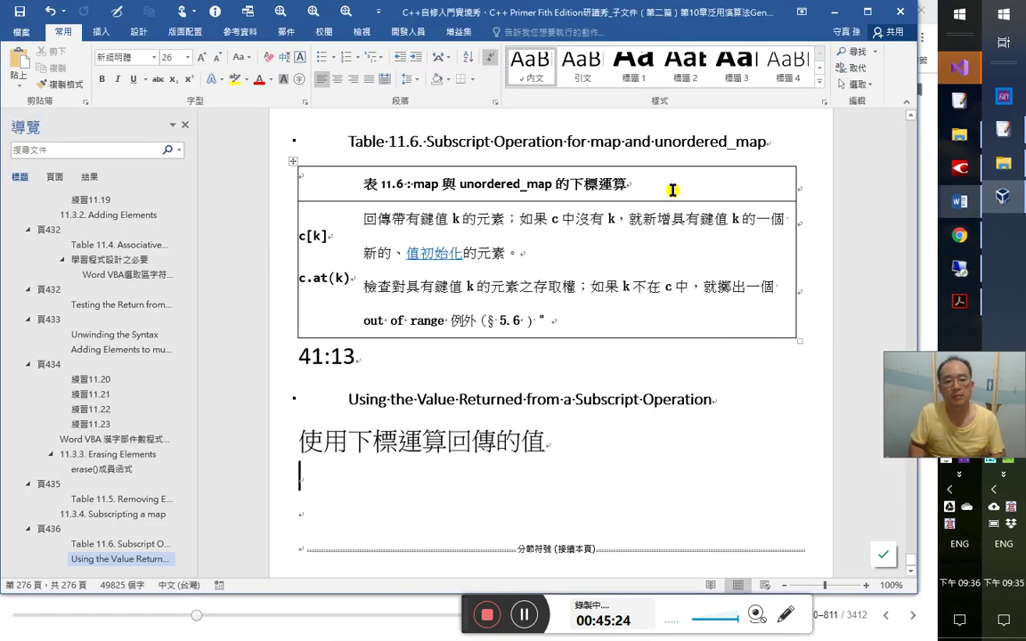
- Begin the note below 使用下標運算回傳的值 with the text 當對 map 做下標時，回傳的會是
type("fwh")
key("Escape")
type("當")
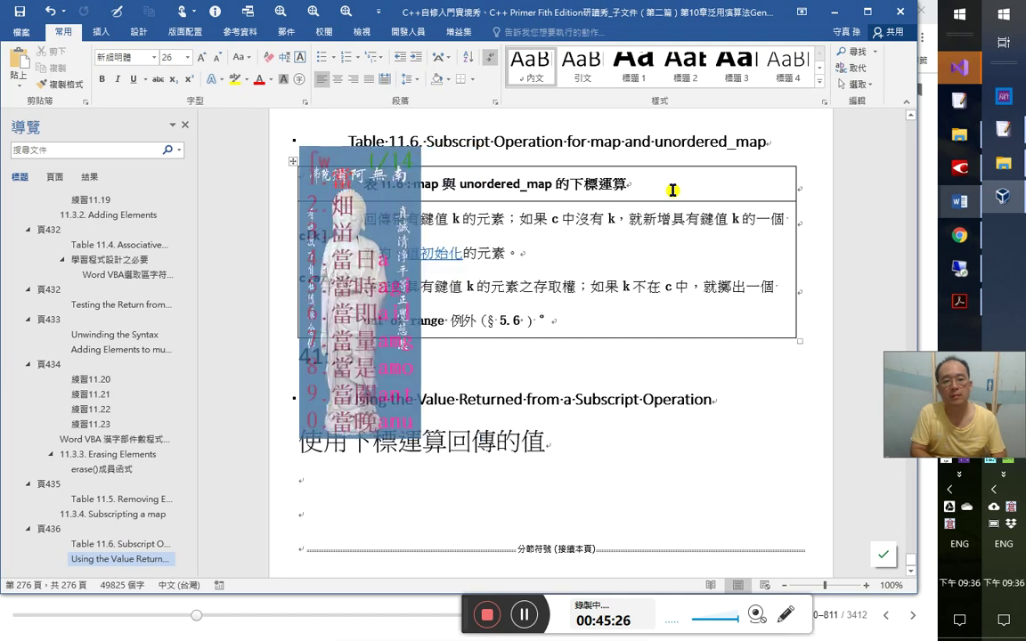
type("對")
key("alt+Tab")
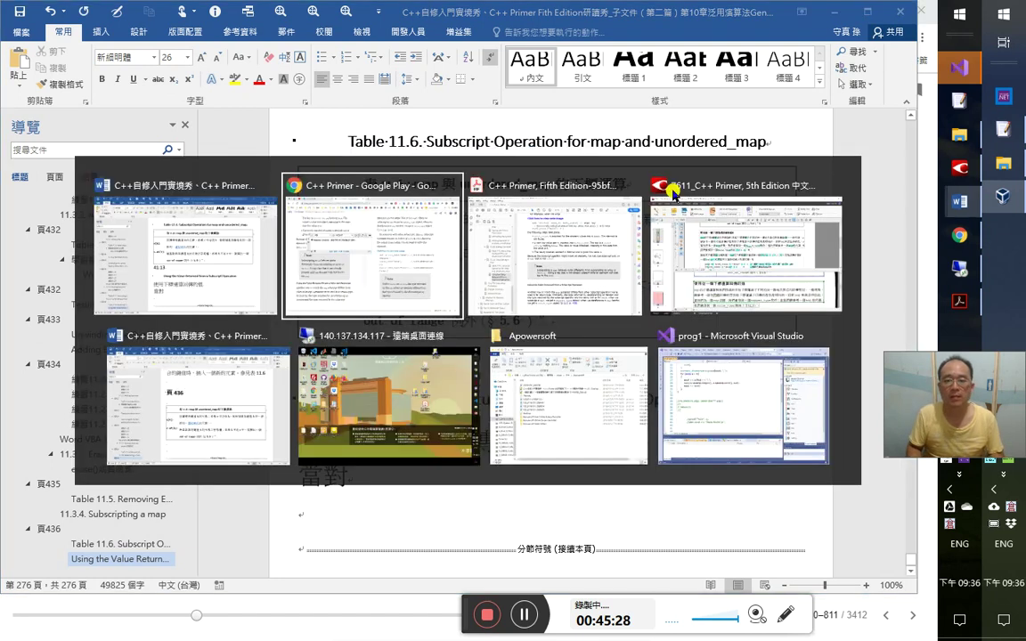
key("alt+Tab")
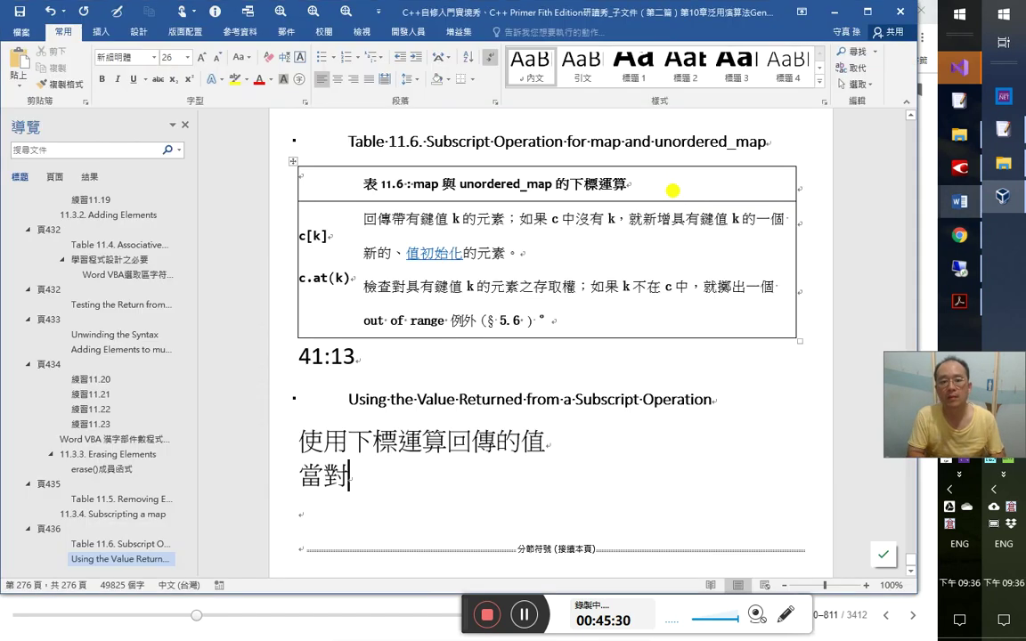
type("map 做")
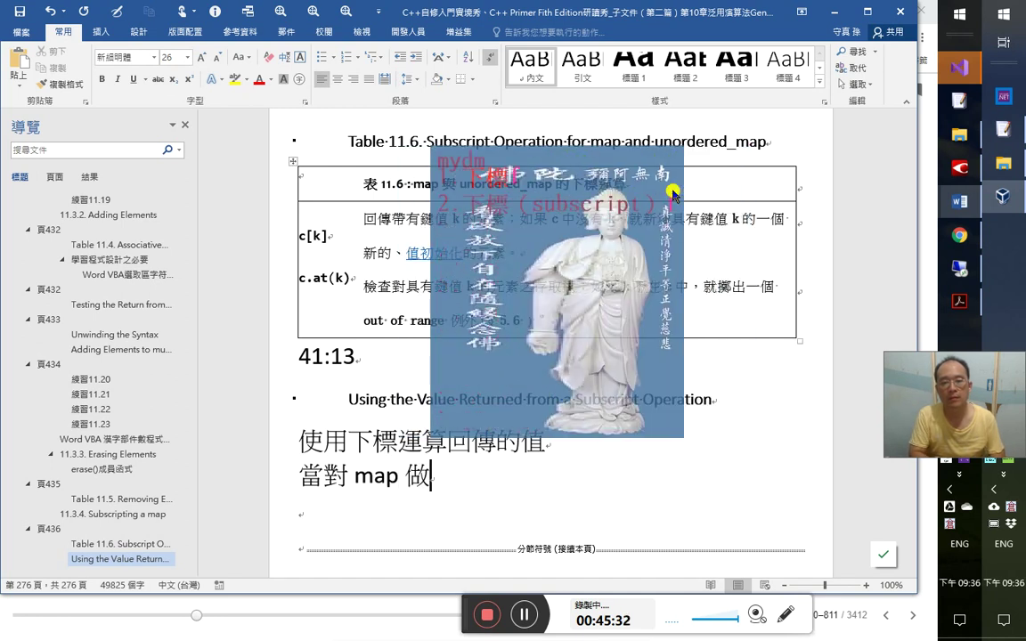
type("下標時，")
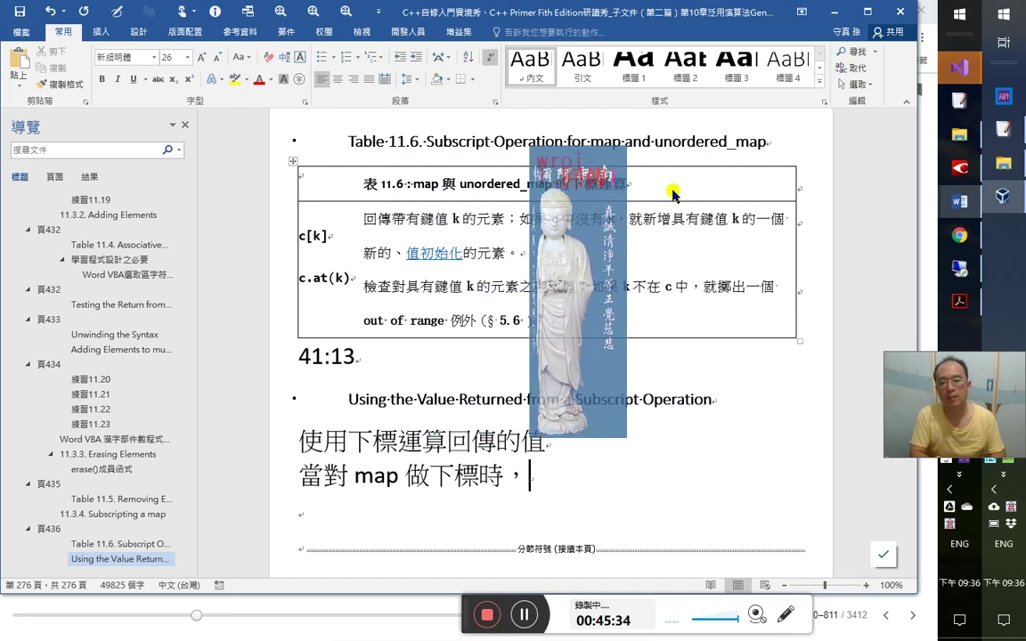
type("回傳的會")
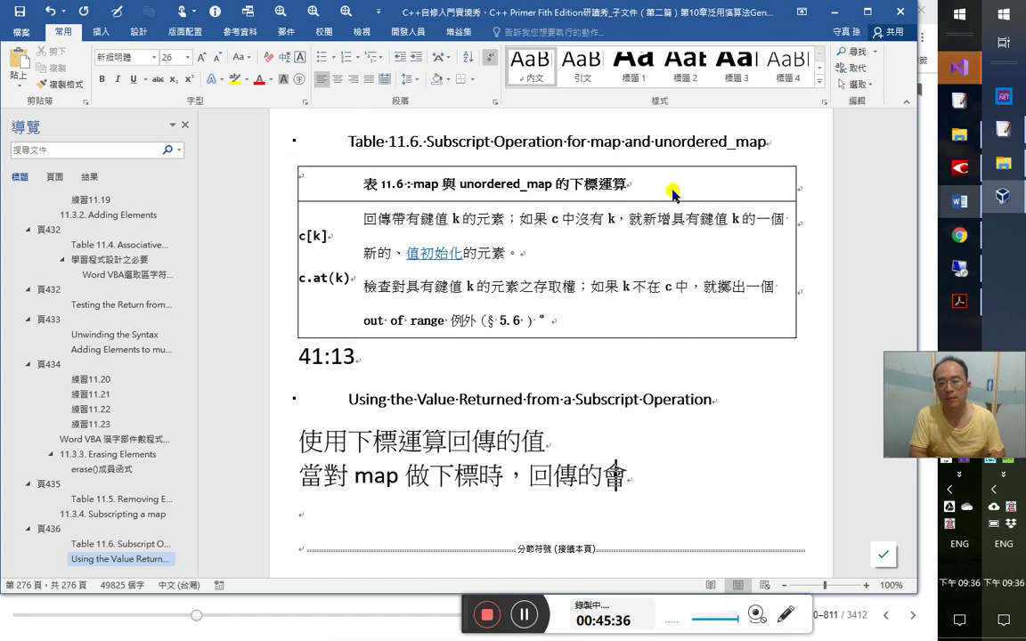
type("是")
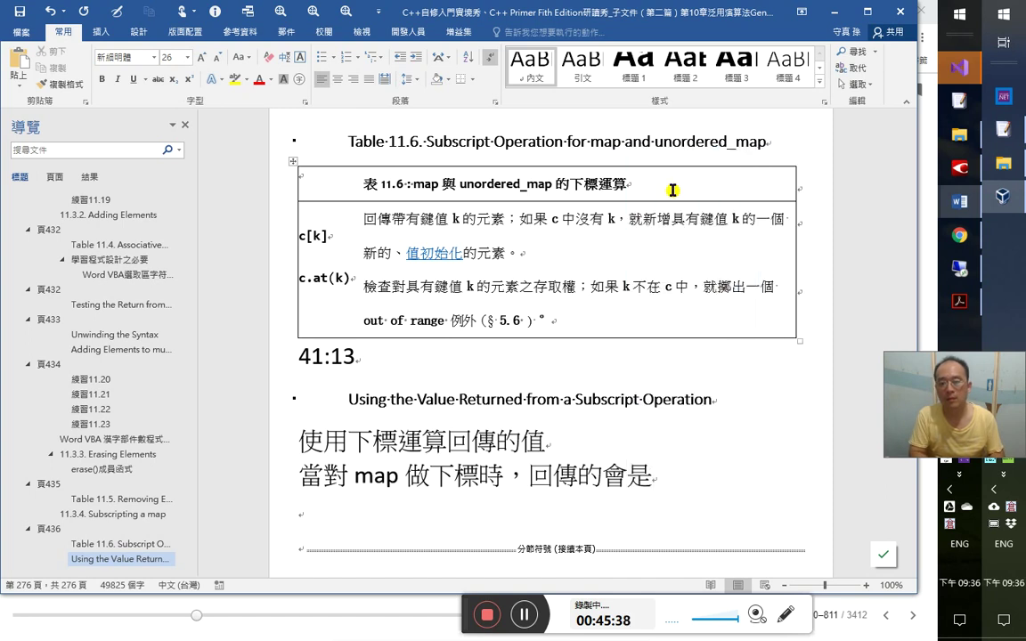
- Continue the sentence with mapped_type（即及「值」的型別）， as the type returned by subscripting
type(" mapped＿")
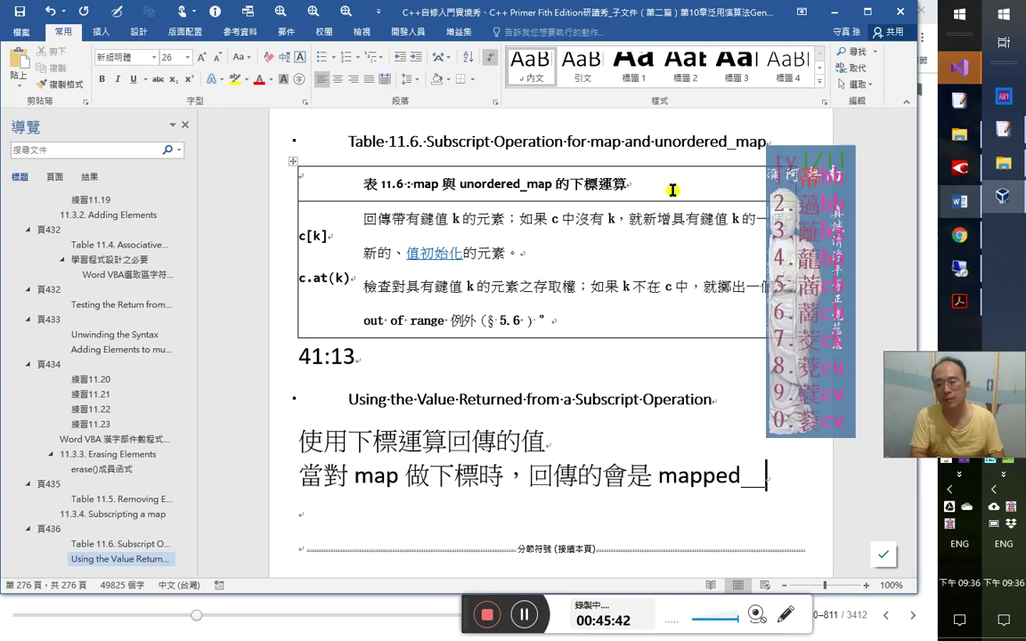
key("BackSpace")
type("_typ")
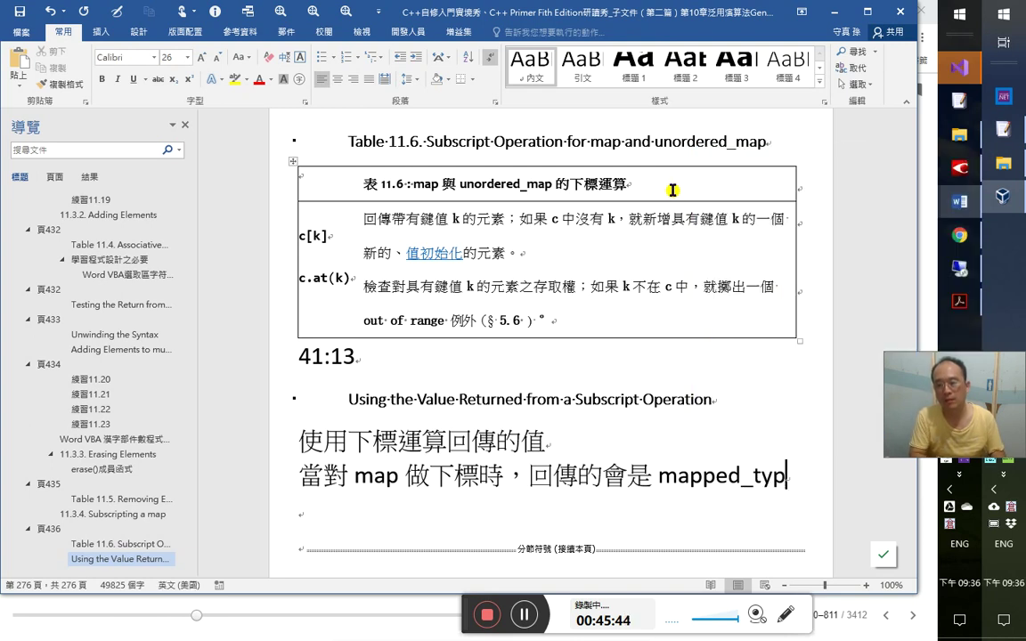
type("e")
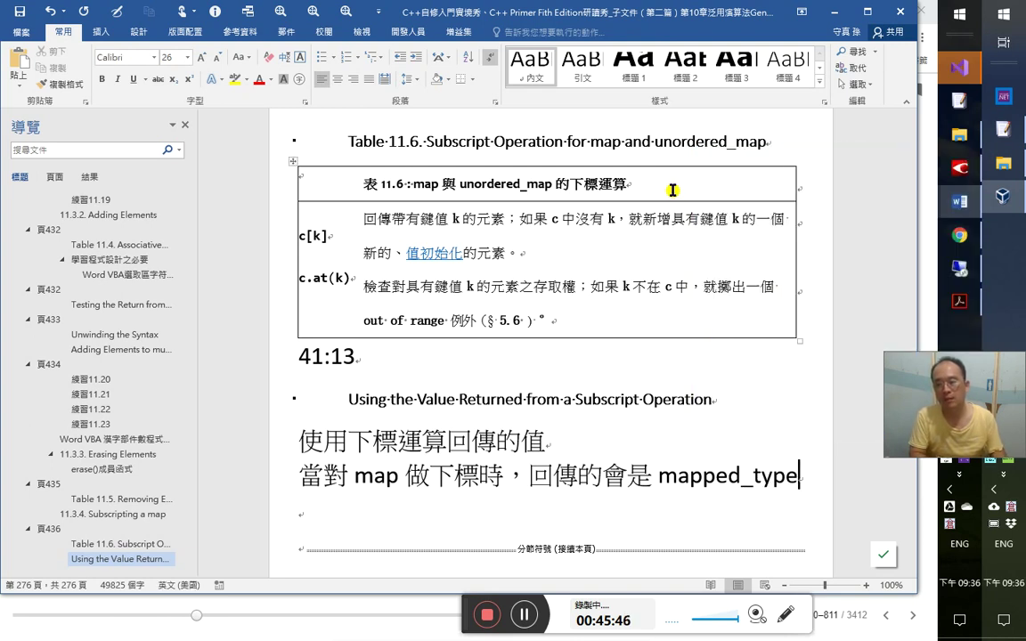
type("即")
key("BackSpace")
type("（")
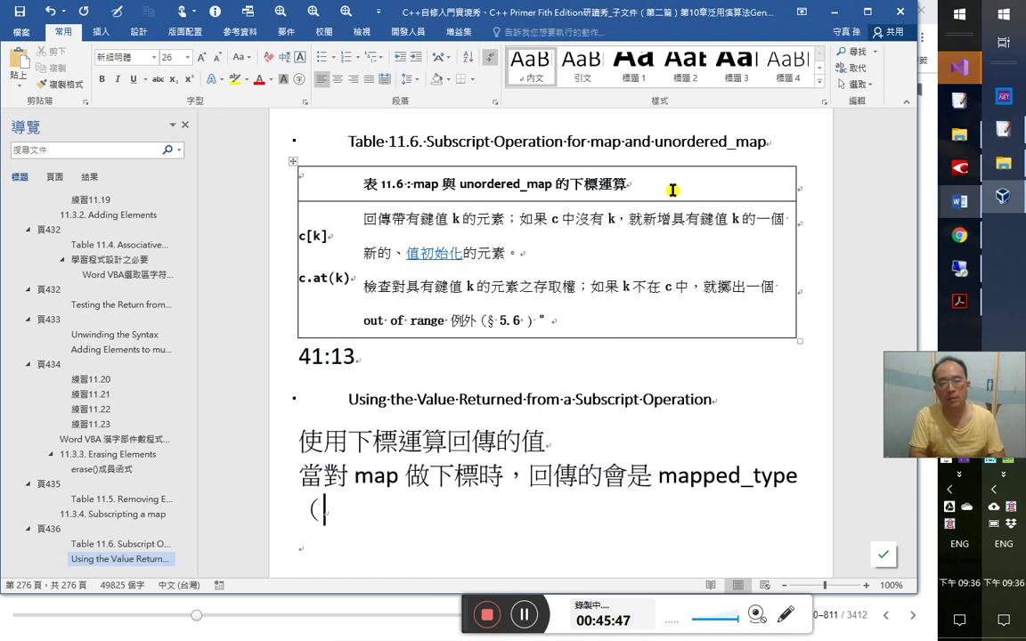
type("a即及「值」")
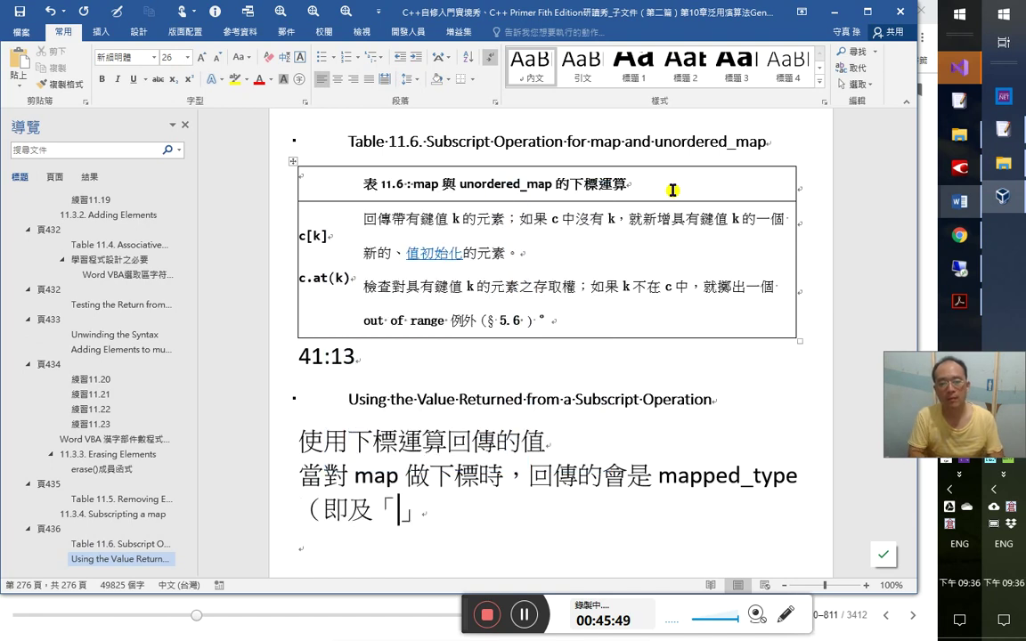
type("的丁")
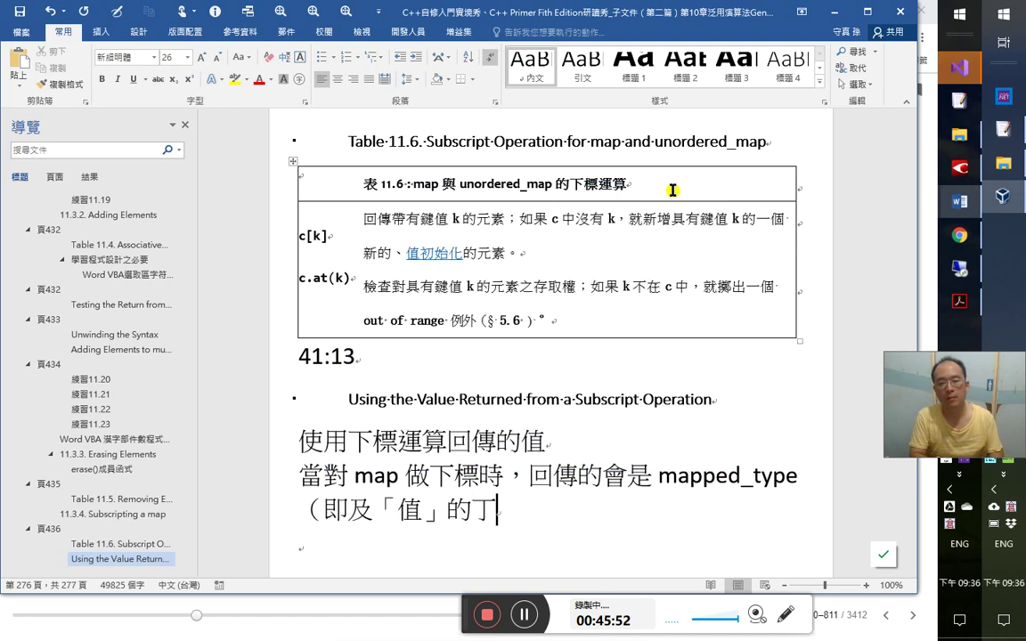
key("BackSpace")
type("型別），")
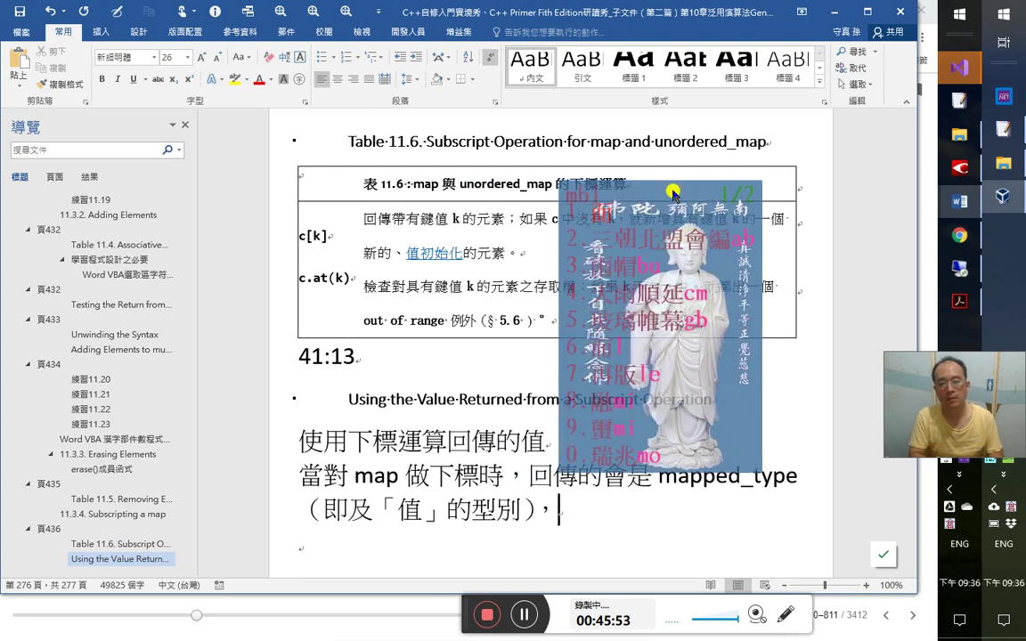
- Add the contrasting clause 而對 map 的迭代器作解參考（dereference）則會得到 to the sentence
type("而對 ma")
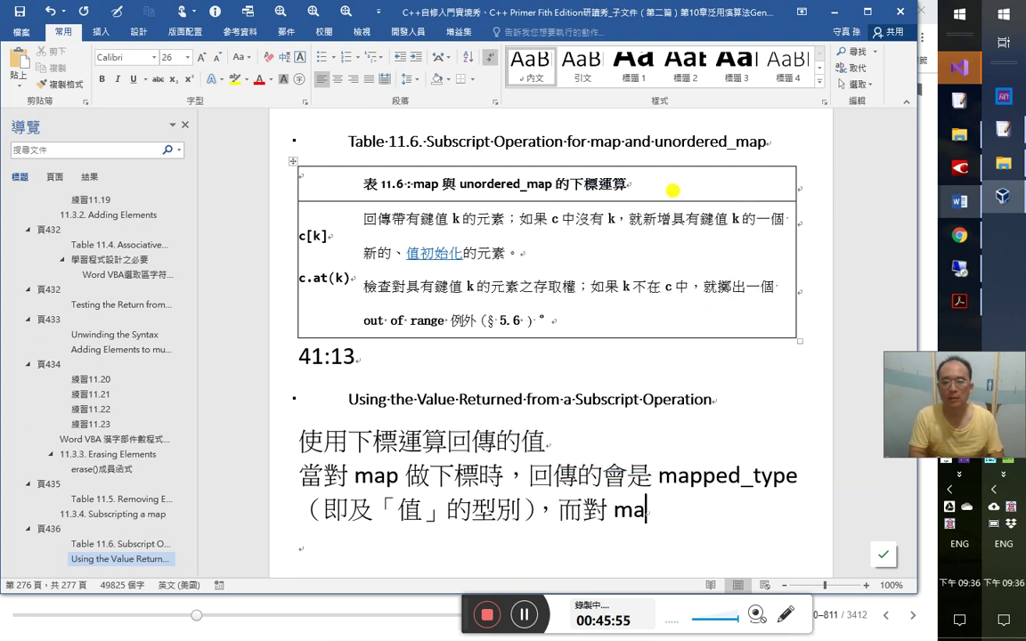
type("p 的")
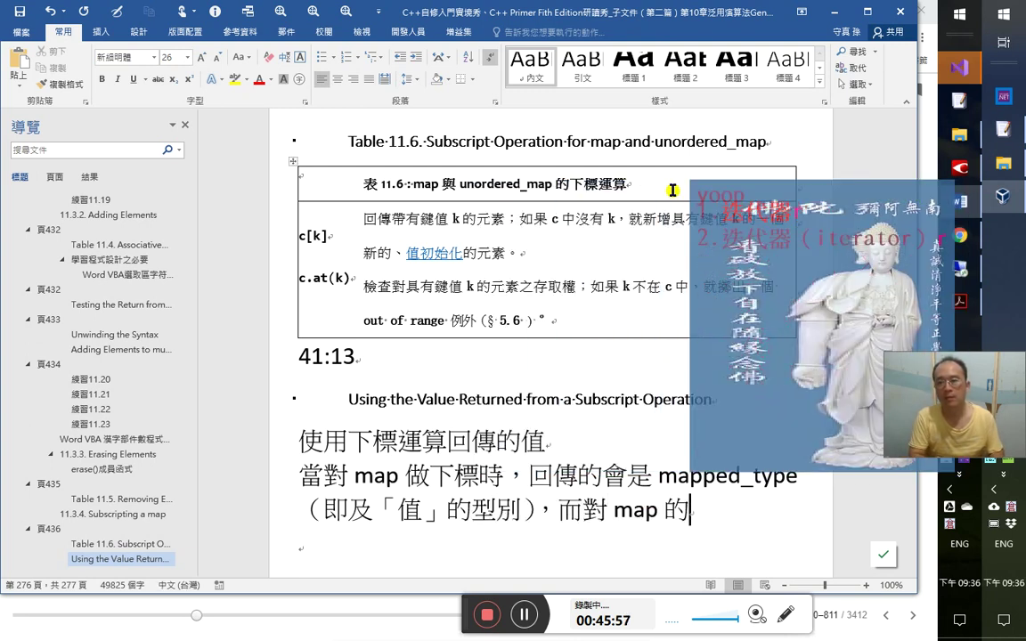
type("迭代器作")
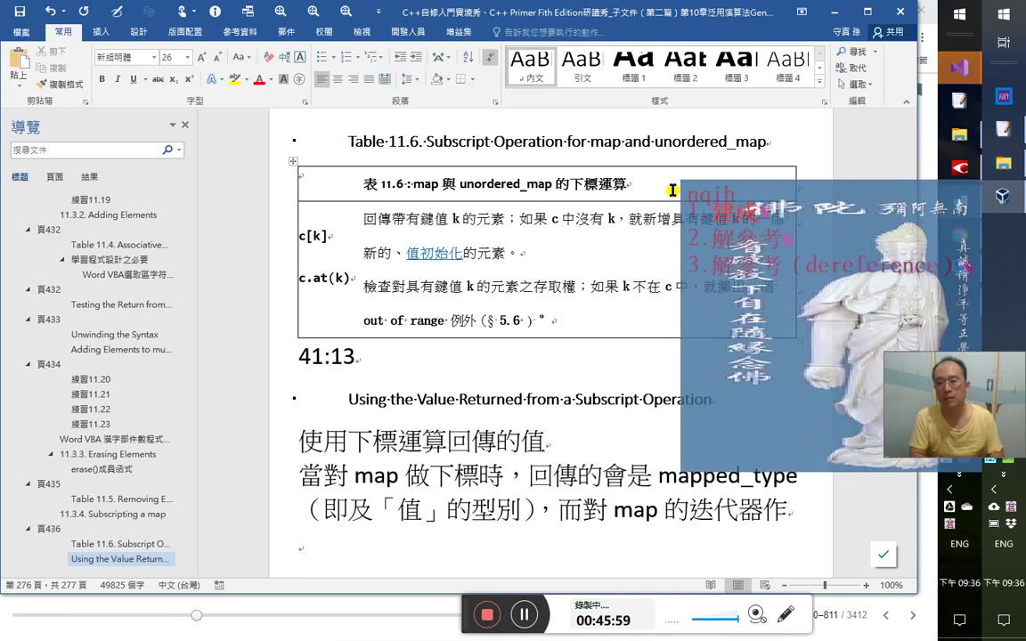
type("解參考（dereference）則")
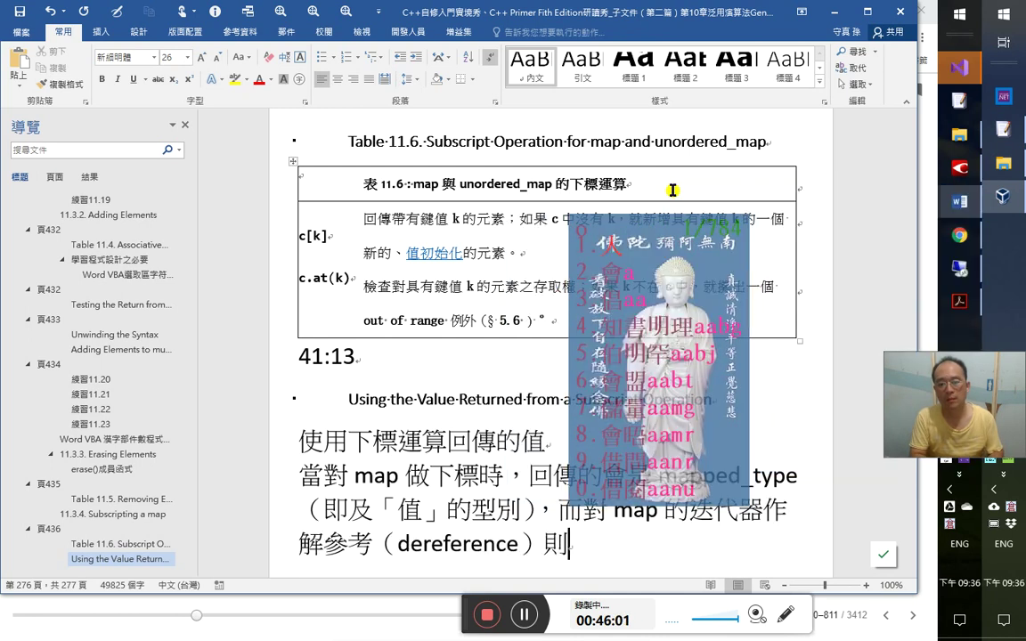
type("會得到")
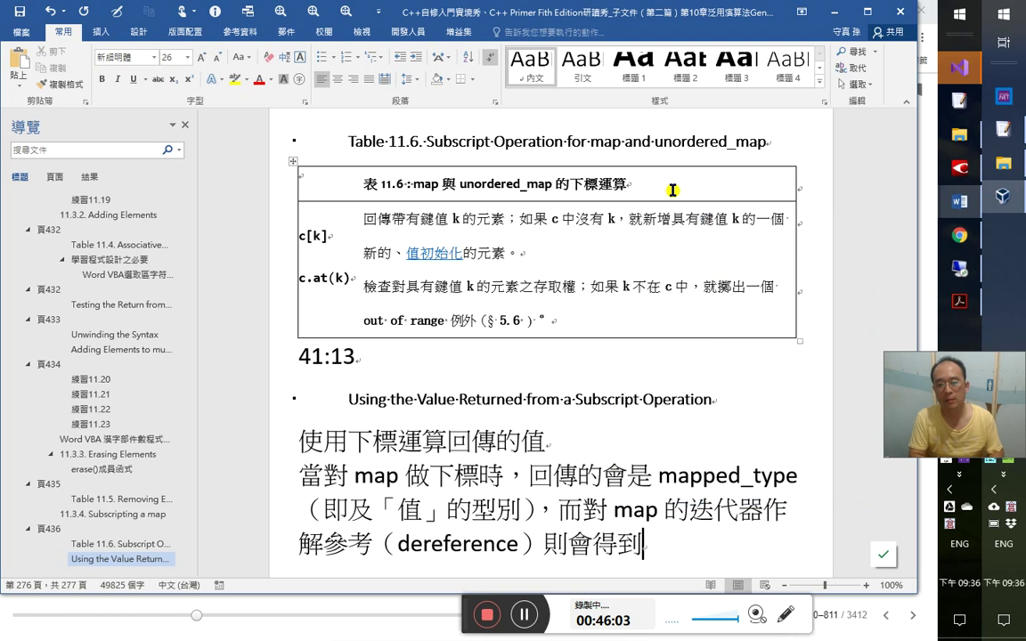
- Complete the sentence with pair 的型別（value_type） and start a new paragraph
type(" pa")
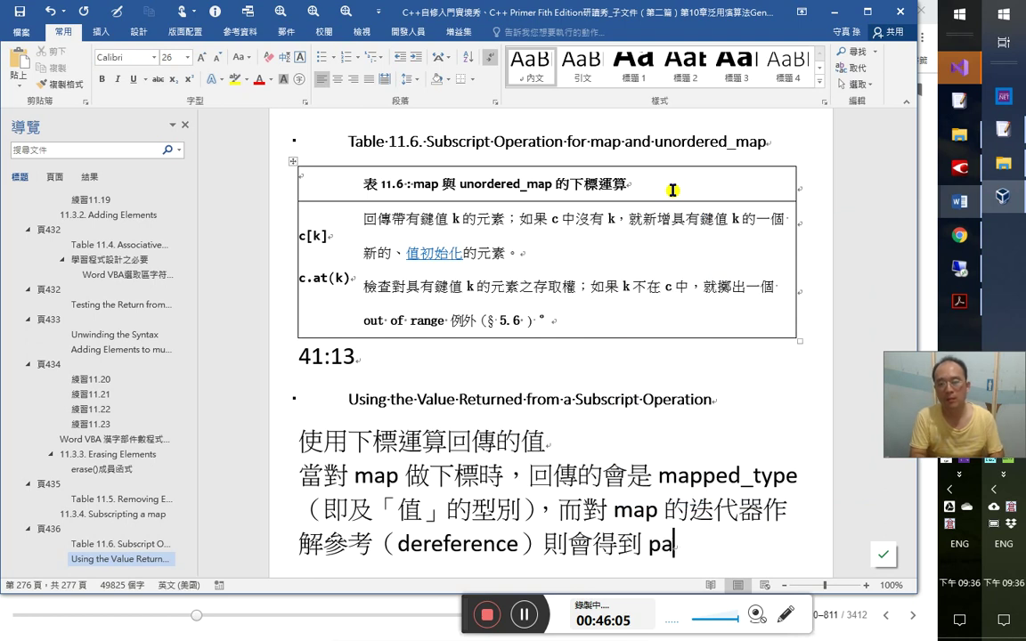
type("ir的")
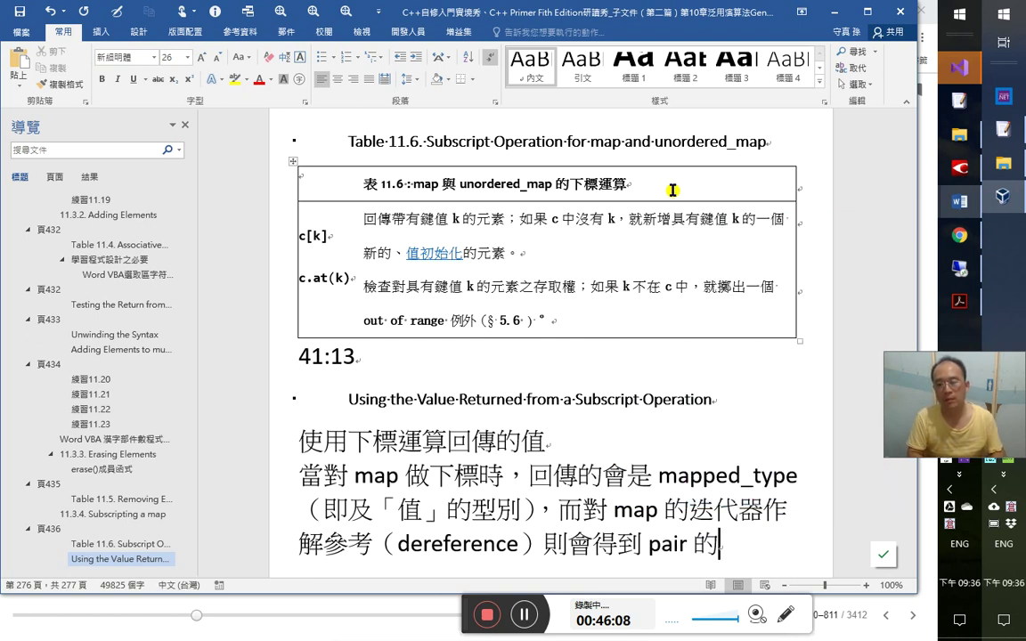
type("型別")
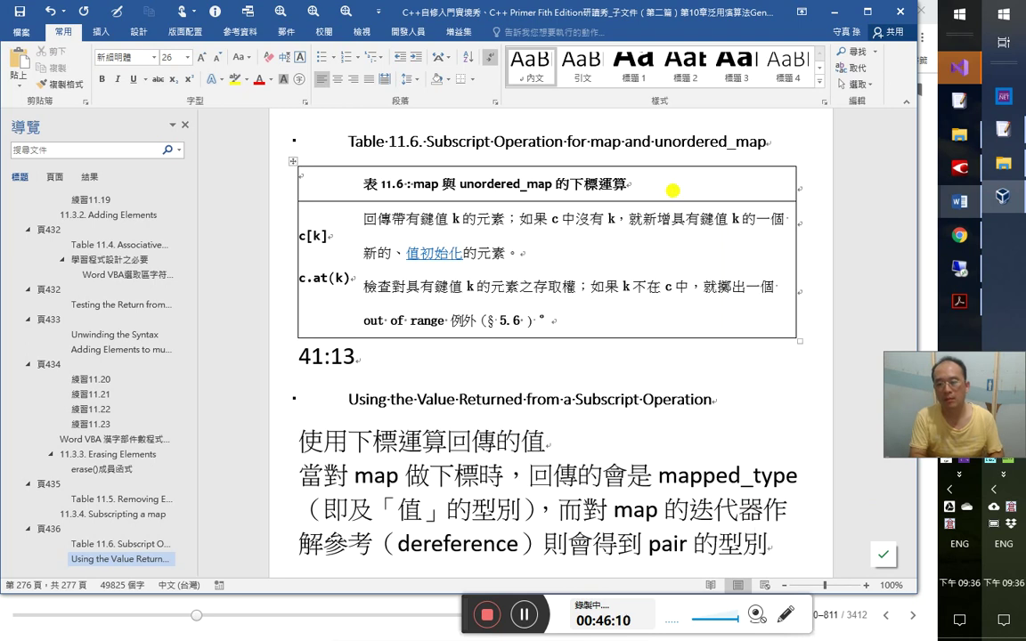
type("（val")
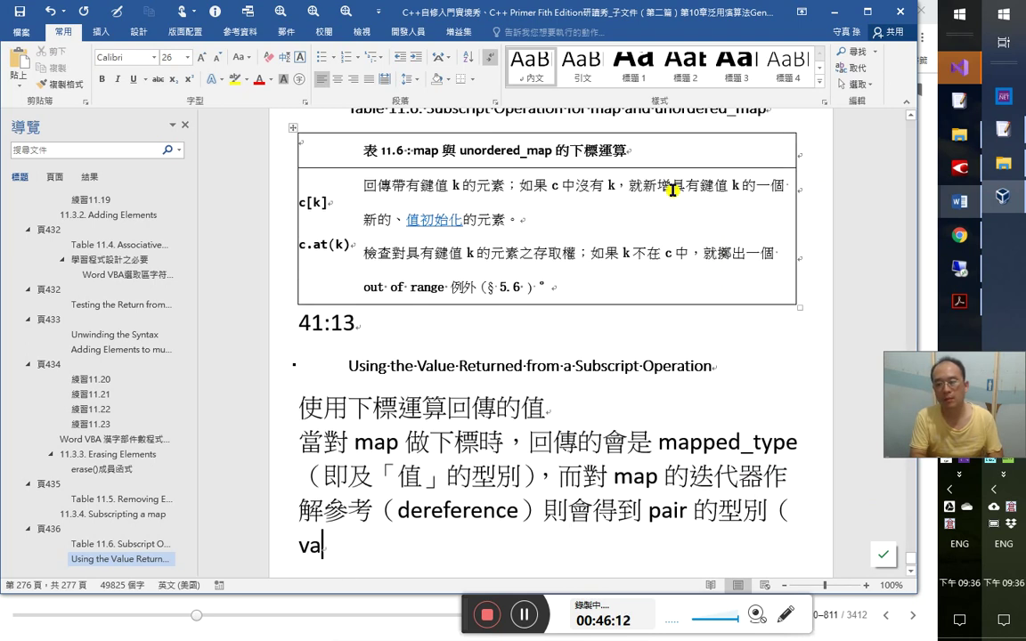
type("ue_t")
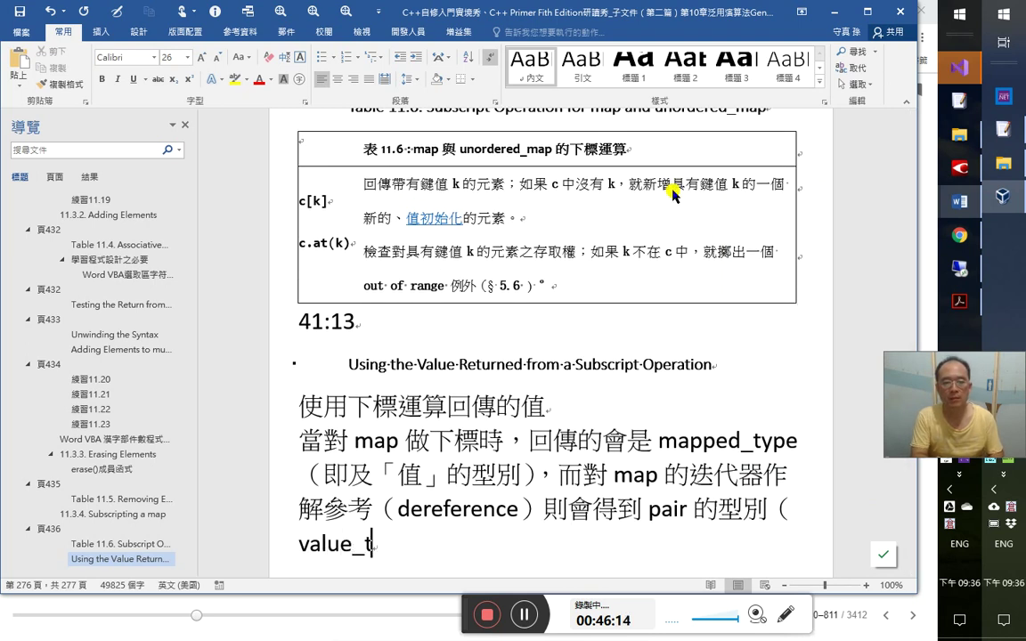
type("ype）")
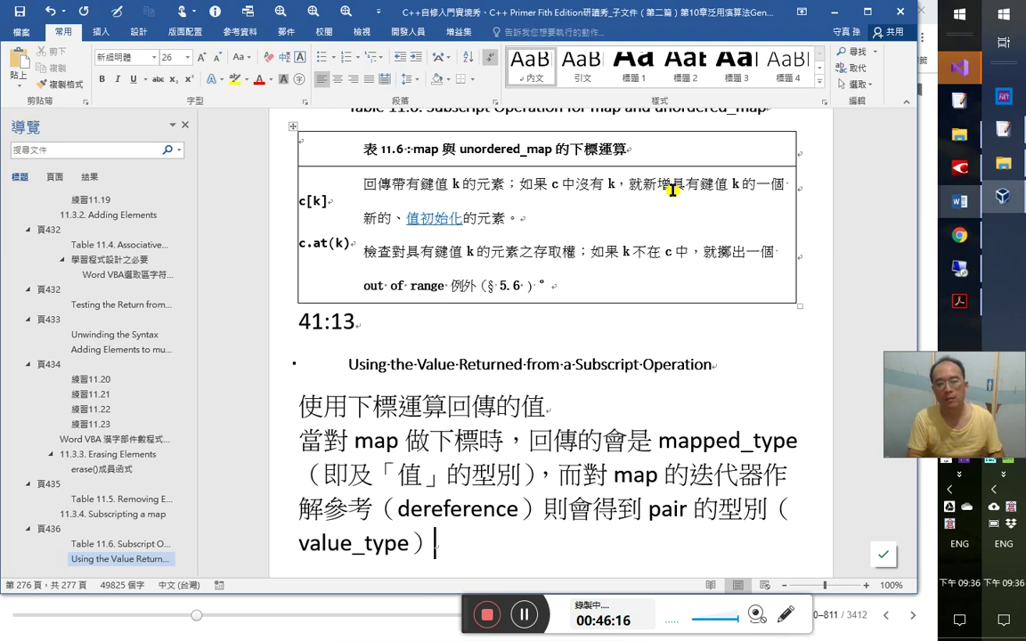
key("Return")
- Compare the note with the Chrome e-book passage on the types returned by map subscripts and iterator dereferencing
key("alt+Tab")
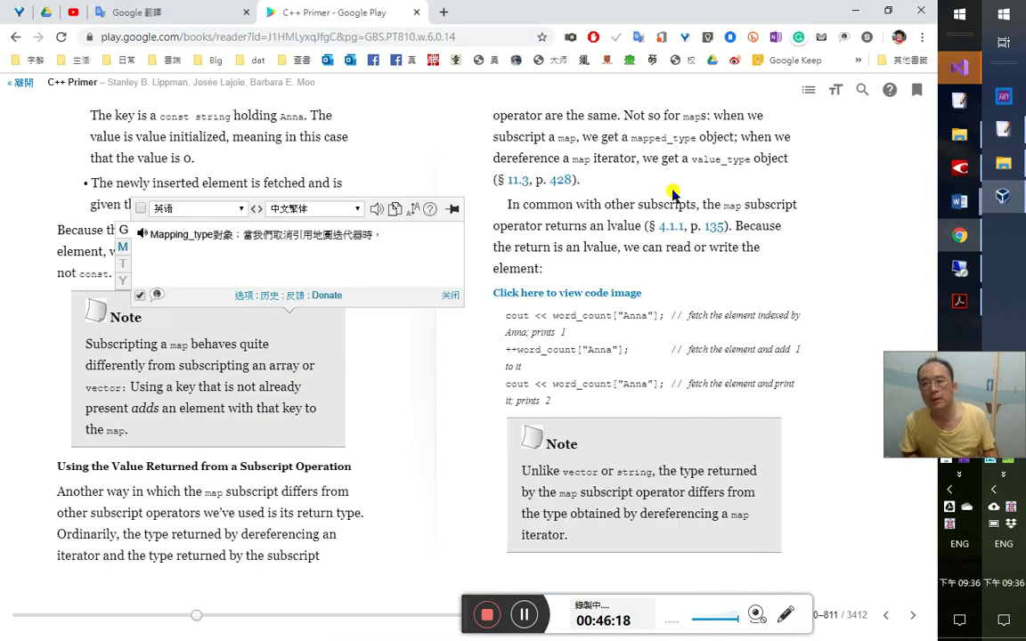
key("alt+Tab")
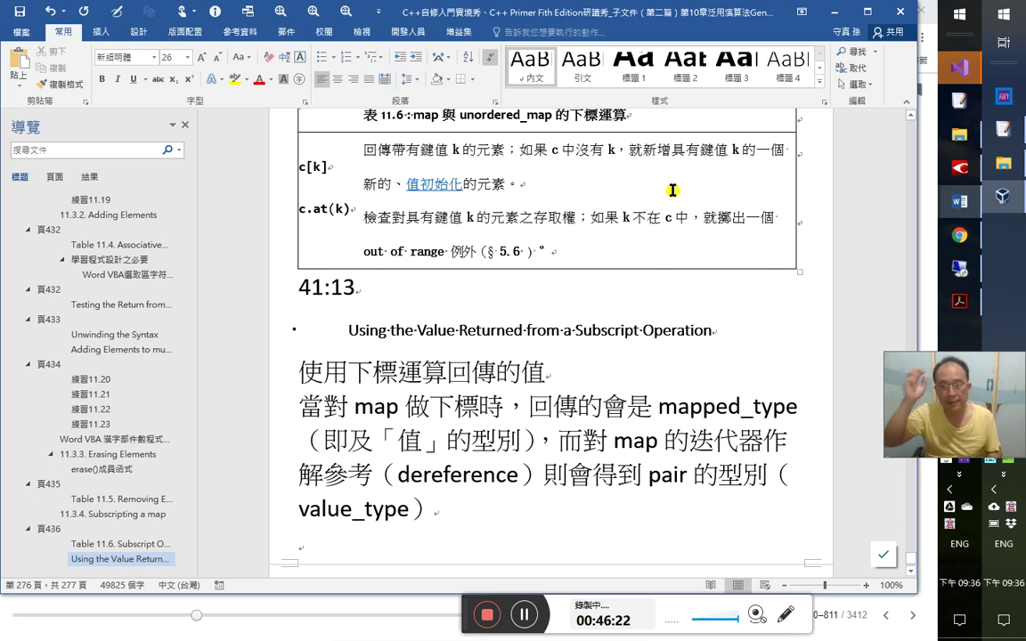
key("alt+Tab")
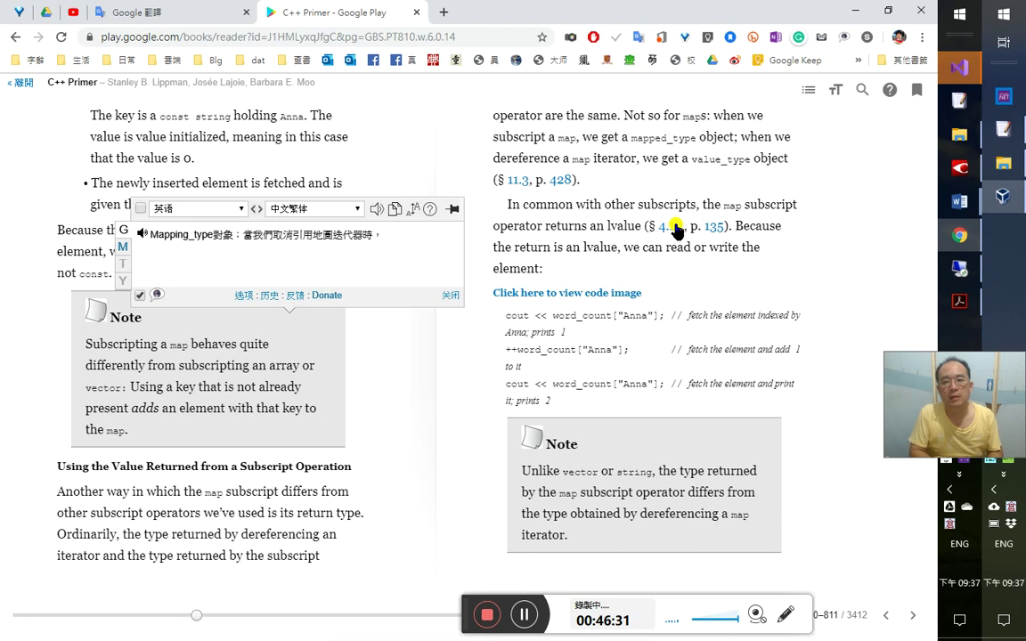
- Switch to Word and insert the ready-made ⑧找對主詞 entry below the note, followed by a new paragraph
key("alt+Tab")
type("8")
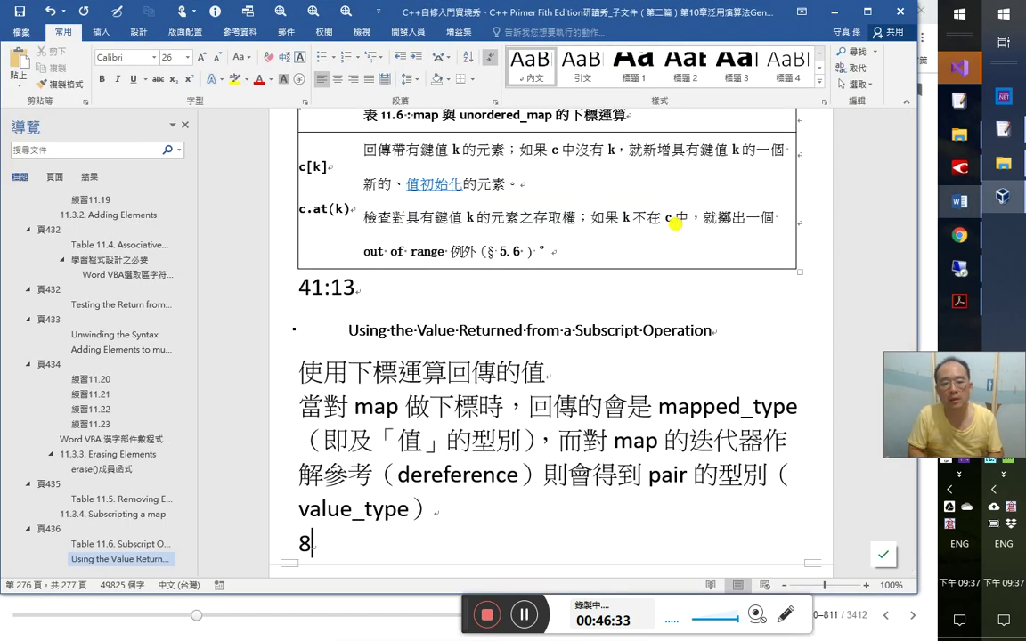
key("F3")
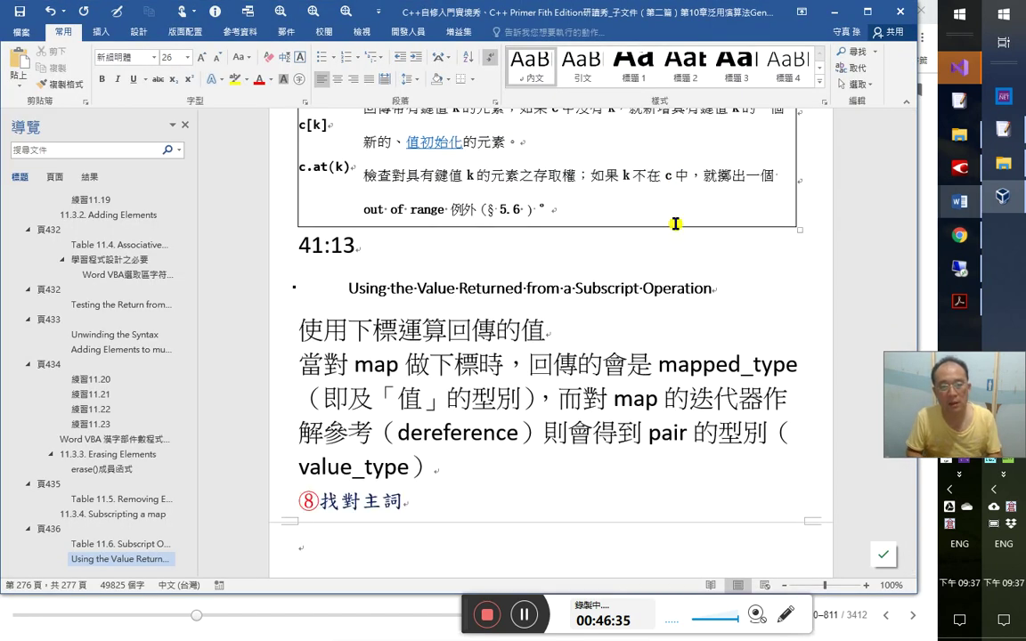
key("Return")
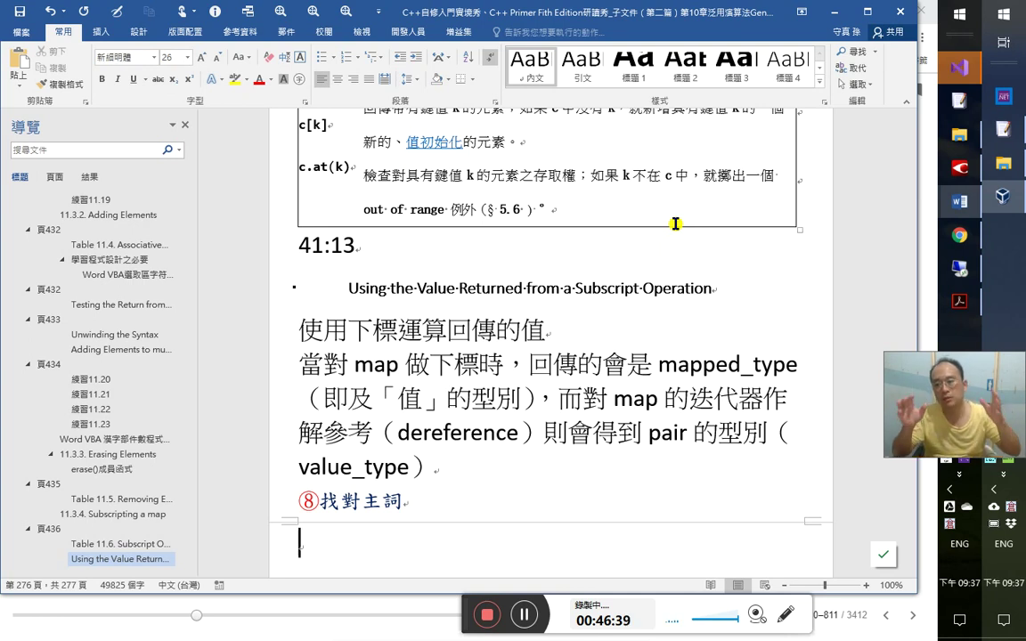
- Start the paragraph under ⑧找對主詞 with 一個是元素（迭代器所指）一個是元素下面
type("一個")
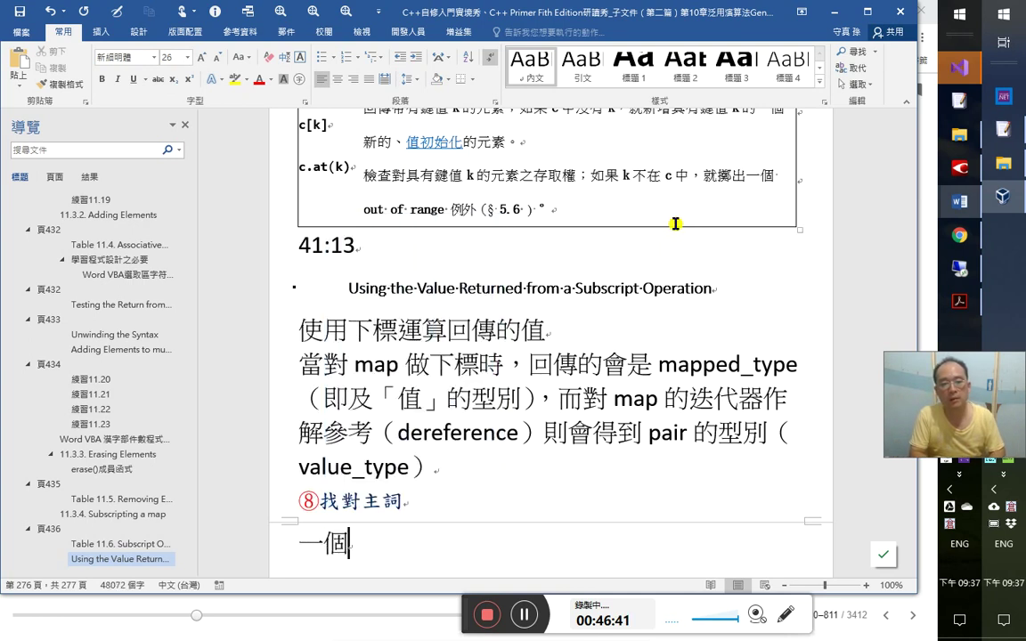
type("是元素（")
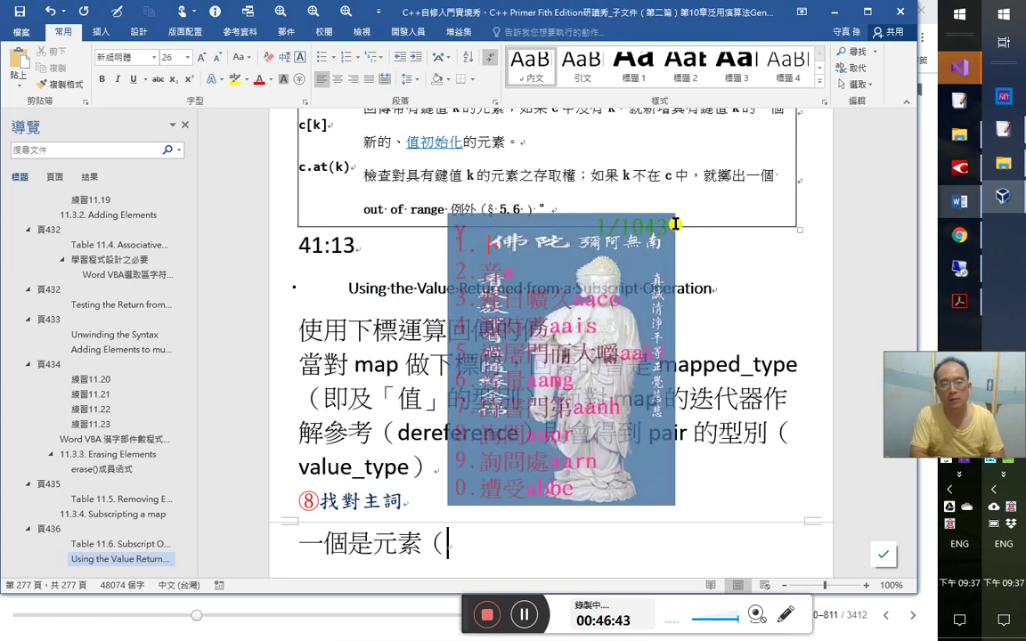
type("yoi")
key("Escape")
type("yoi")
type("迭代器")
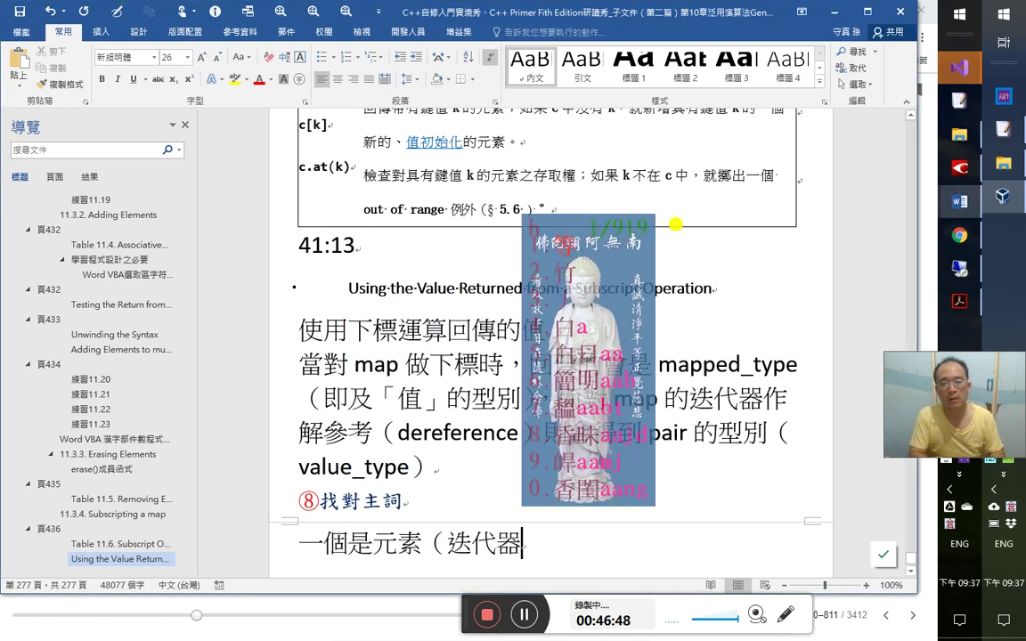
type("所指）一個是元素下面")
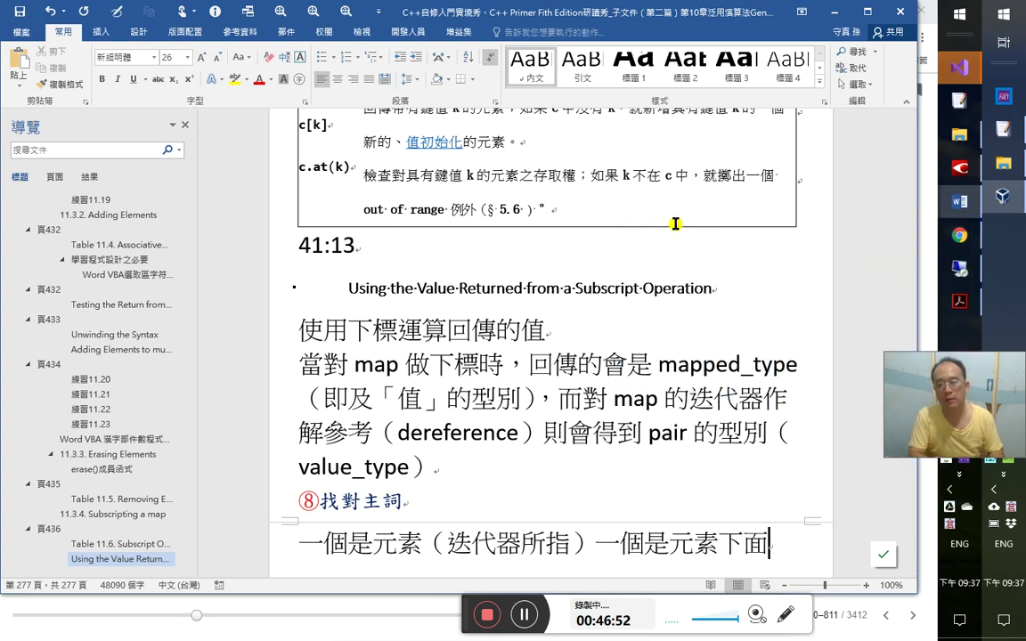
- Append 的「值」 to the sentence and insert 值 after the first 元素
type("的「值」")
key("Up")
key("Right")
key("Right")
type("值")
key("Right")
key("Down")
- Add the parenthetical （即 mapped_type） after 「值」 at the end of the sentence
type("（")
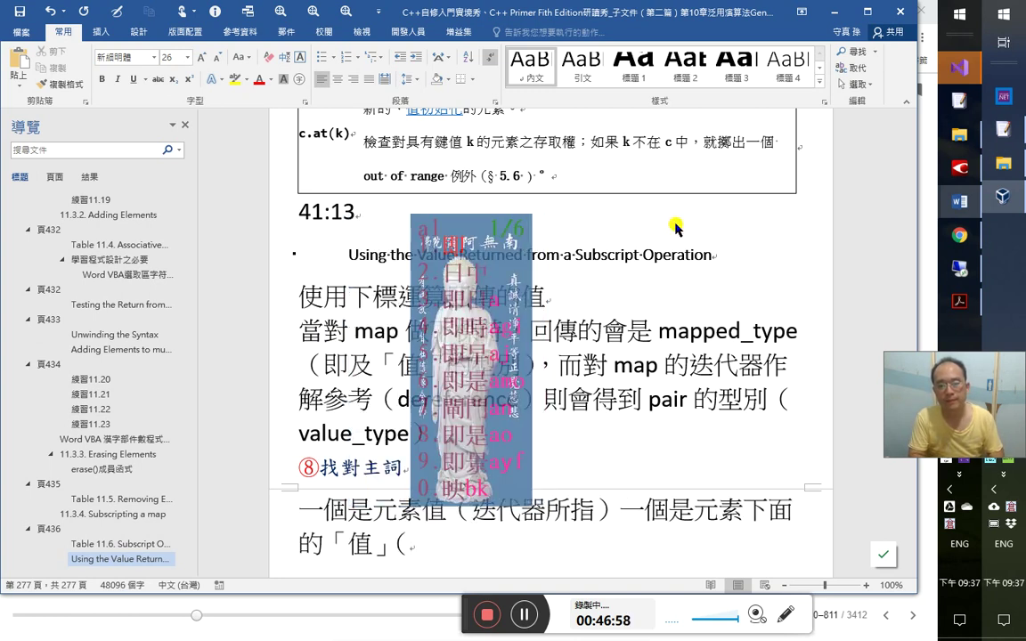
type("即am")
key("BackSpace")
key("BackSpace")
type("mapped_")
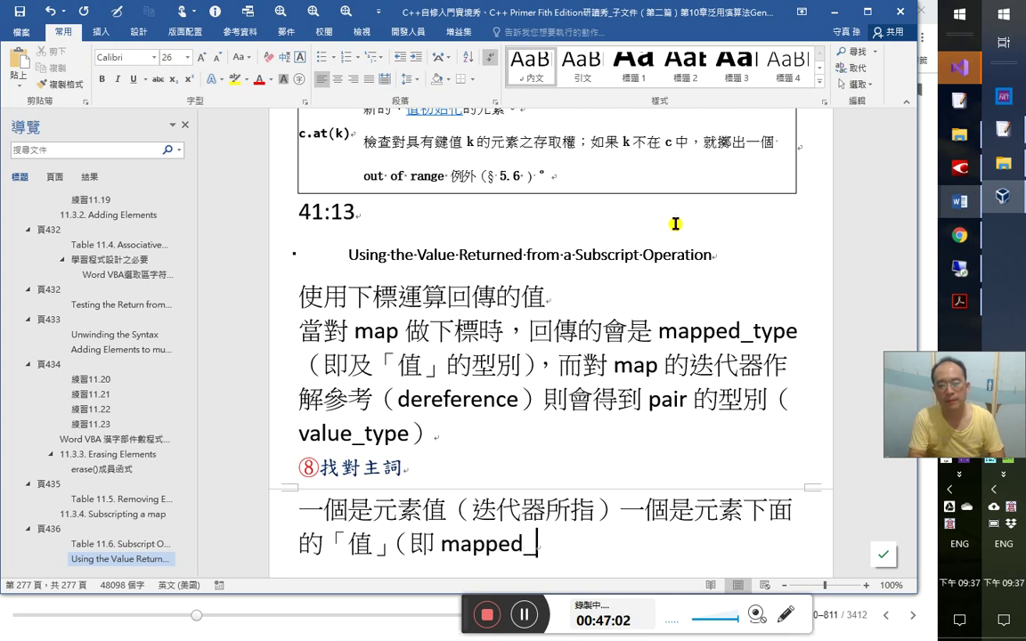
type("type）")
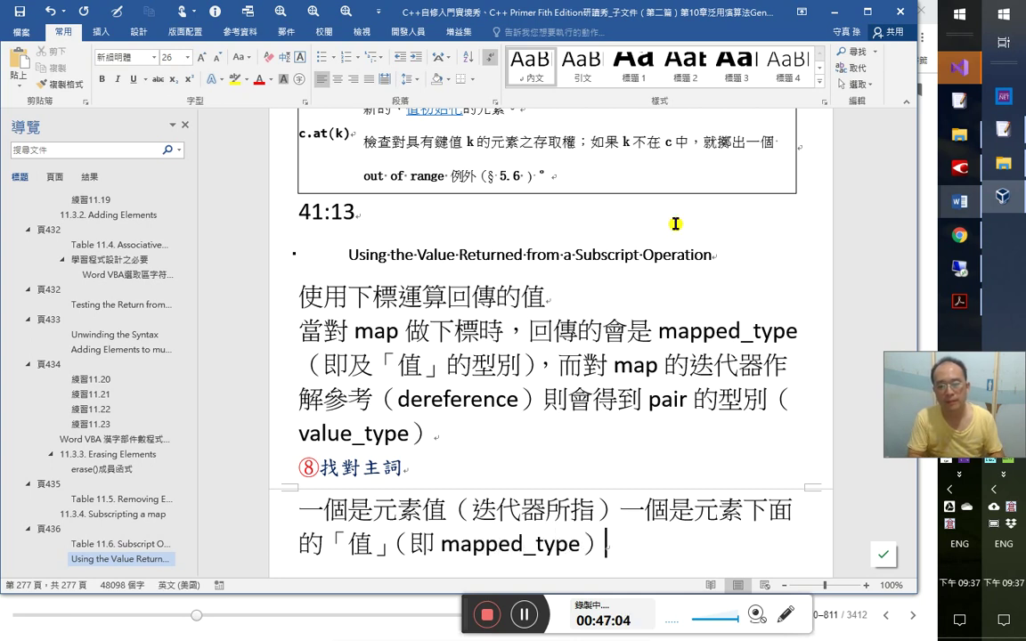
- Check the Chrome e-book passage, return to Word, and extend the sentence with ，下標針對的是這個「值」
key("alt+Tab")
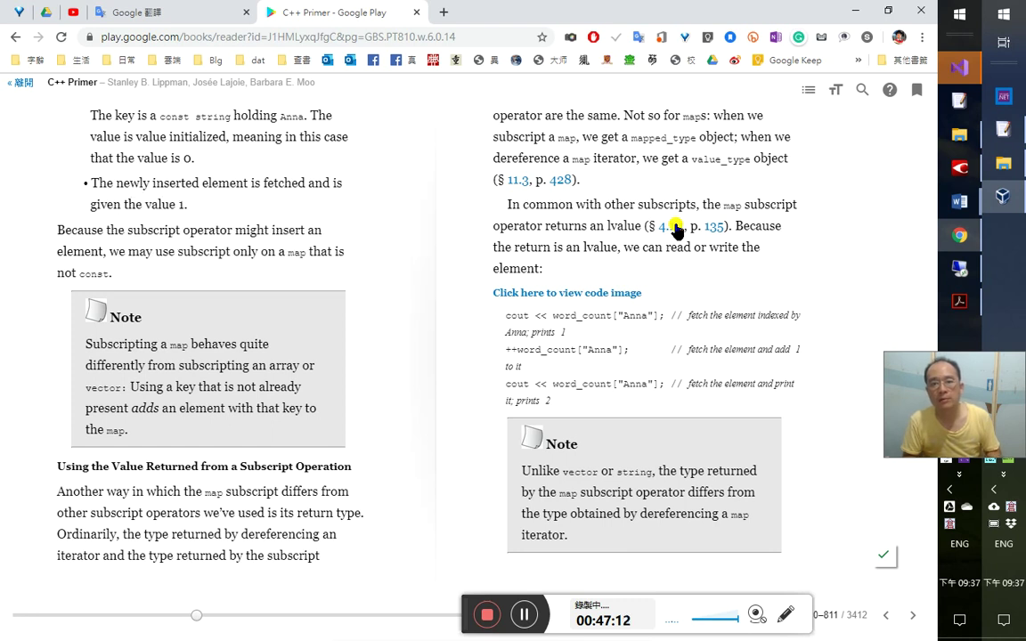
key("alt+Tab")
key("Return")
key("Left")
type("，")
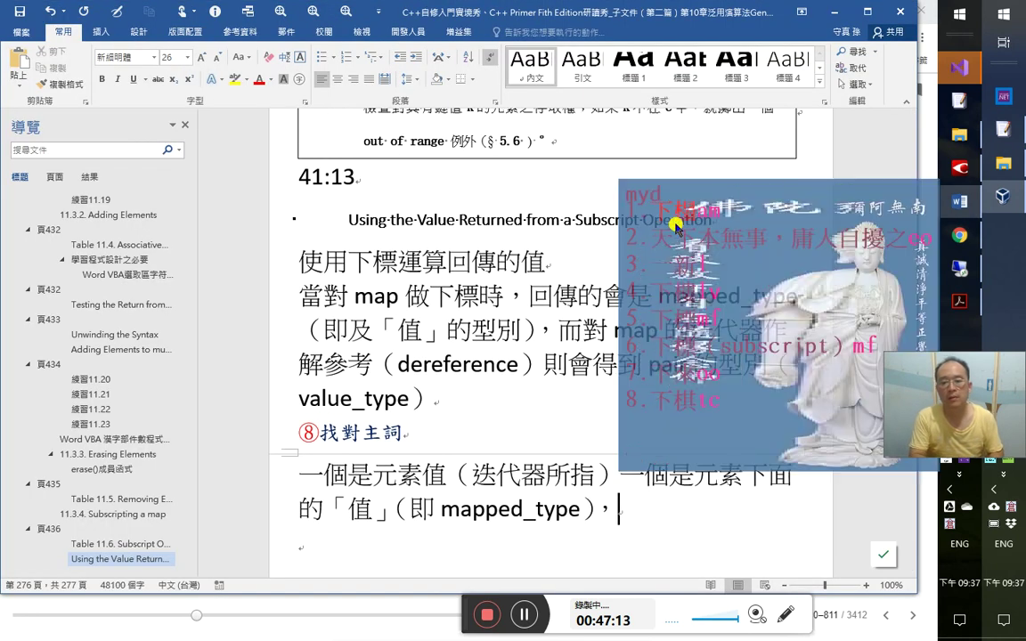
type("下標針")
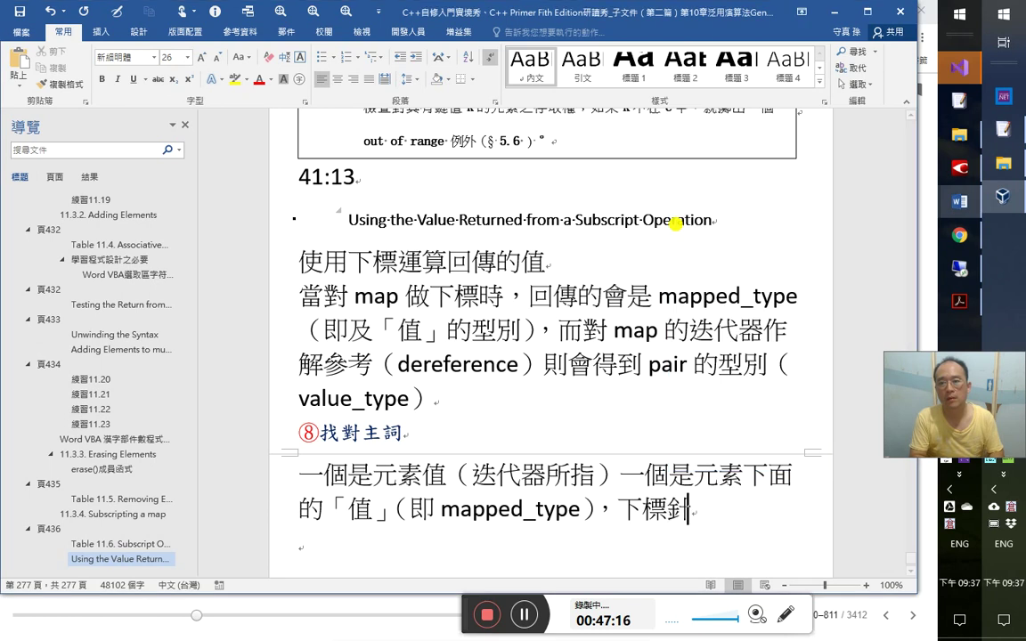
type("對的")
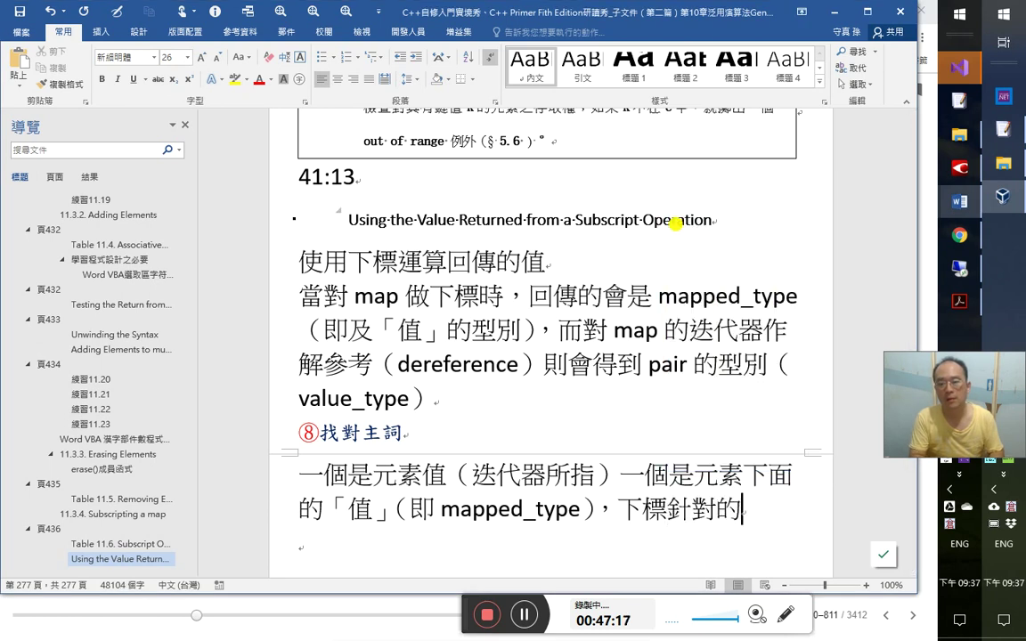
type("是")
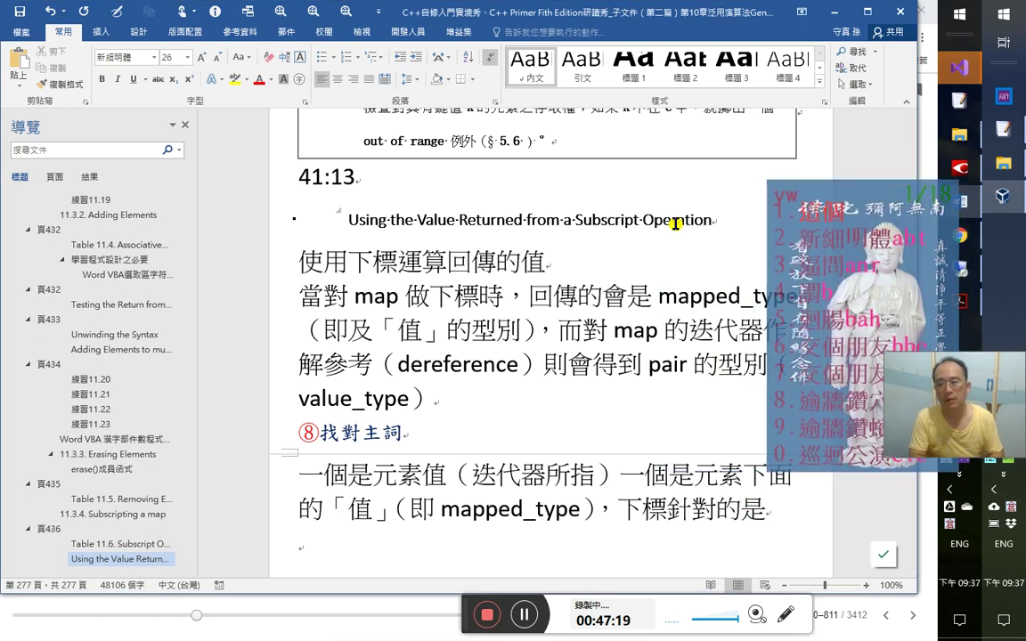
type("這個「值")
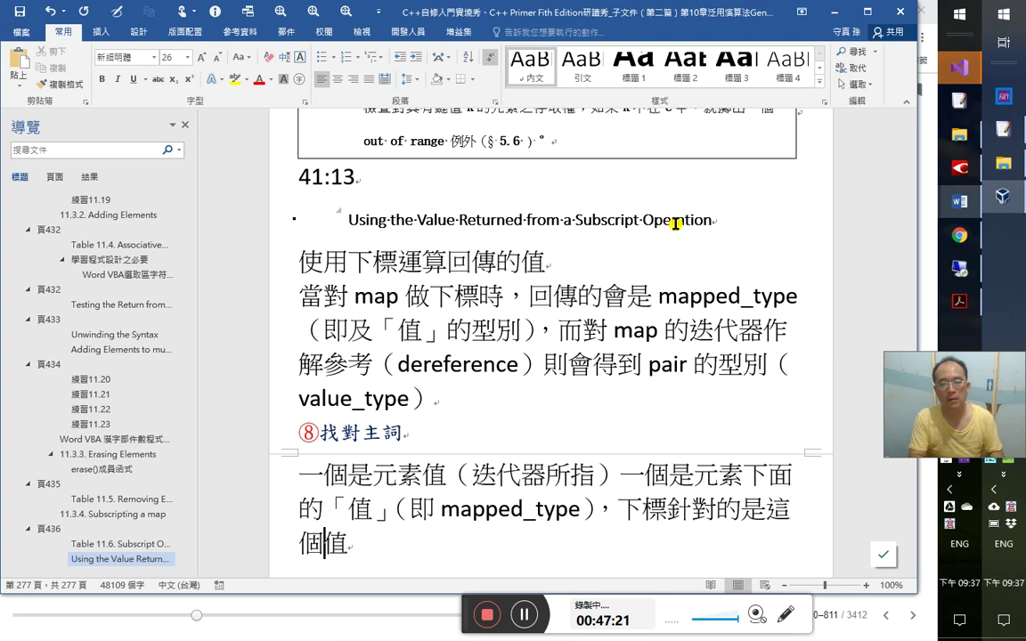
type("」")
- Complete the sentence with ，不是元素值。 and move to the empty paragraph below it
key("Return")
key("Left")
type("，不")
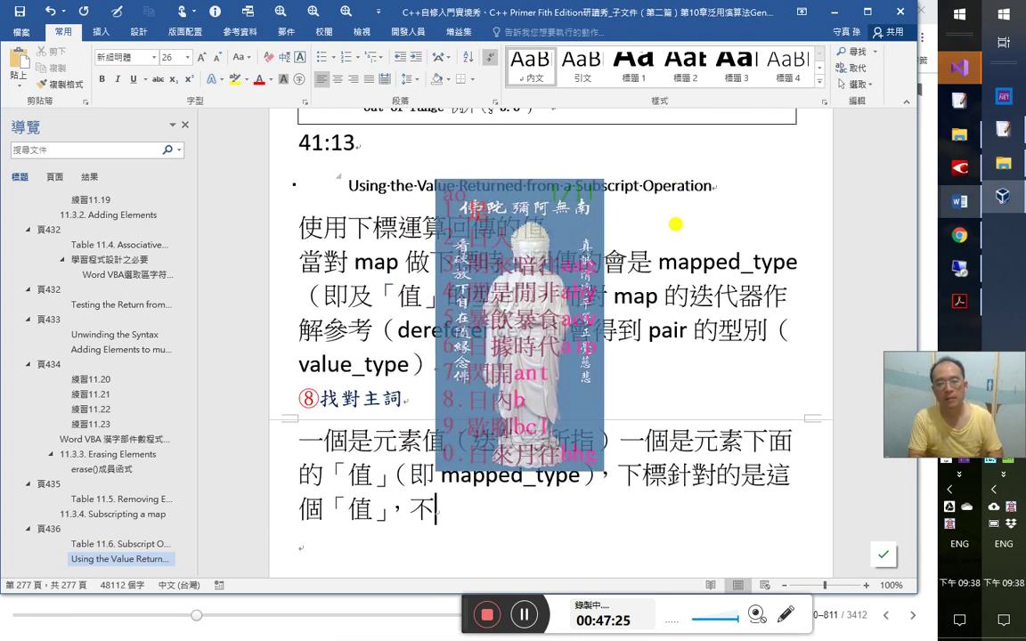
type("是元素值。")
key("Return")
- Consult the e-book's lvalue paragraph in Chrome, then write map 下標回傳的值是左值（lvalue） as a new paragraph in Word
key("alt+Tab")
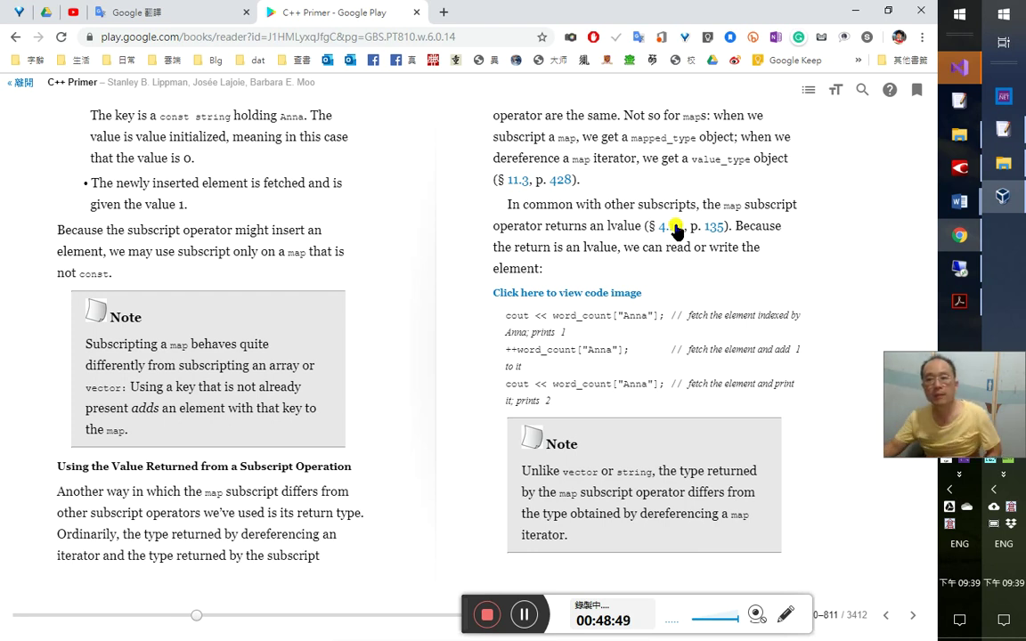
key("alt+Tab")
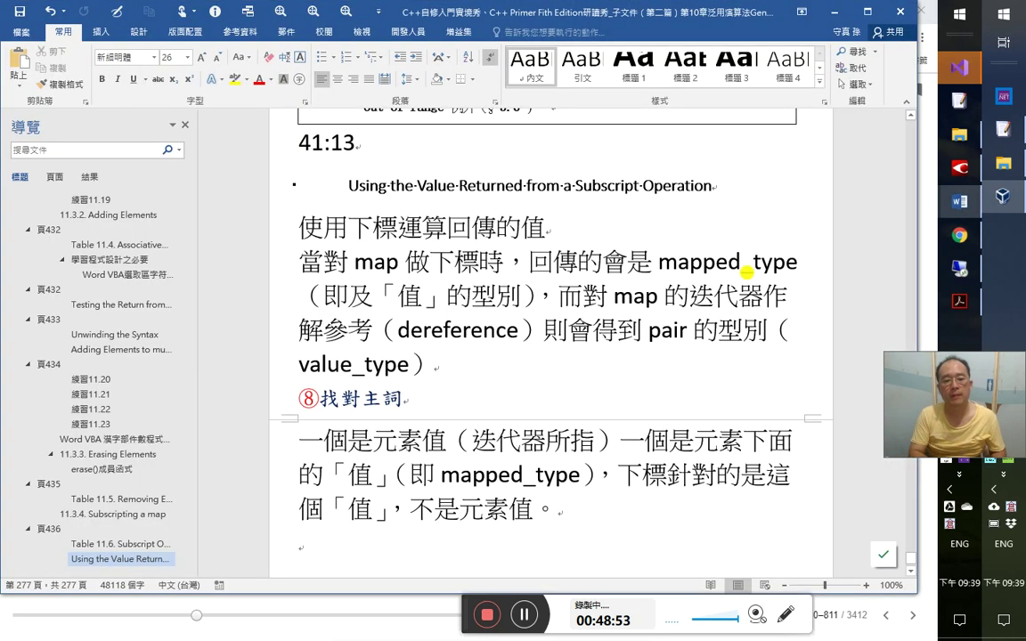
type("map 下標")
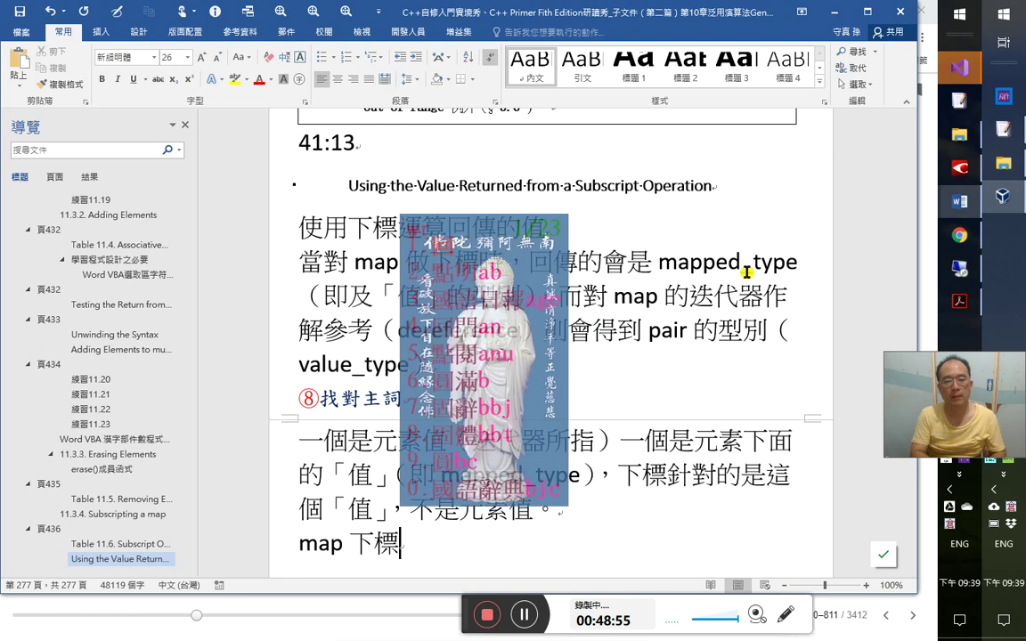
type("回傳的值是")
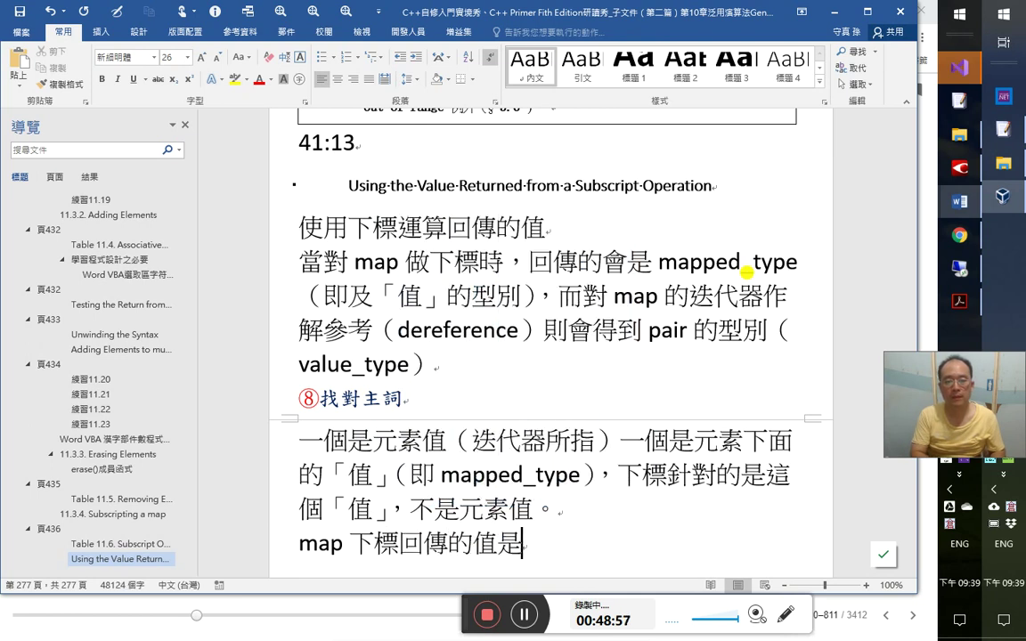
type("左值（lvalue）")
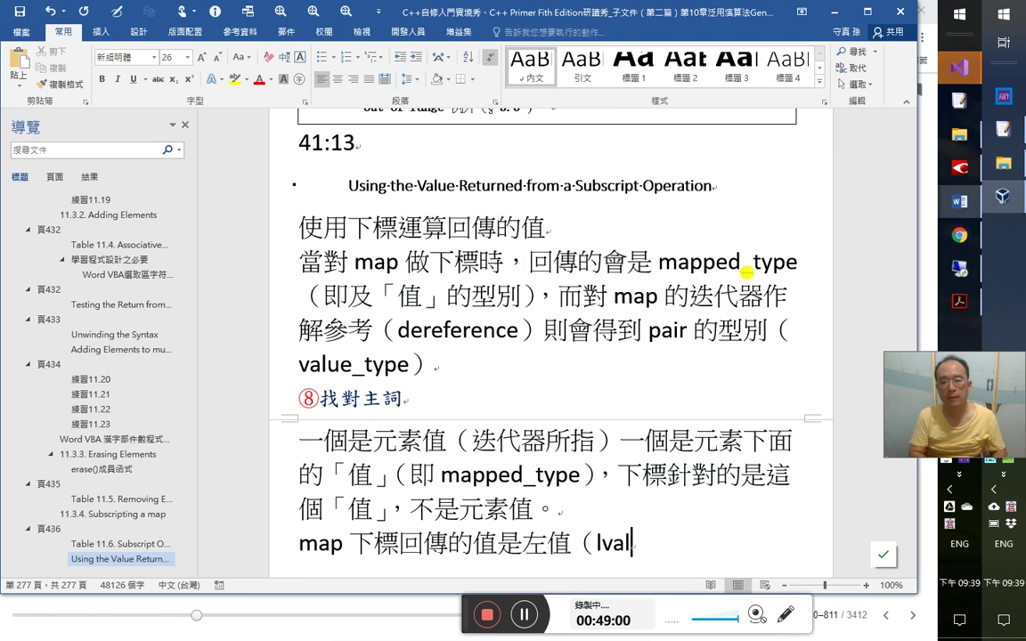
key("Return")
- Recheck the e-book in Chrome, then continue the lvalue sentence in Word with ，因為是左值，所以我們可以
key("alt+Tab")
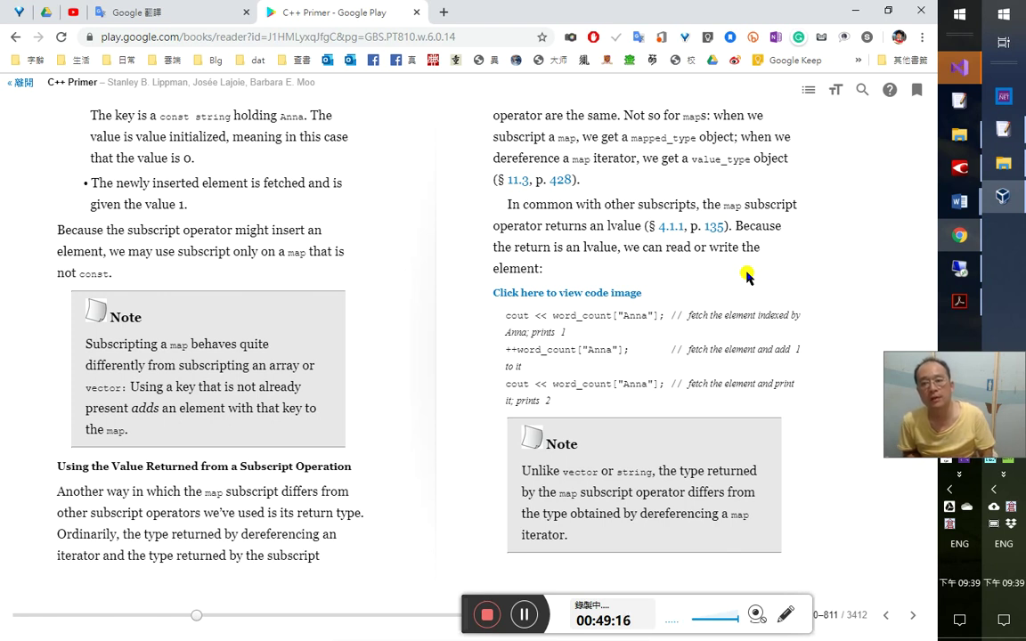
key("alt+Tab")
key("Left")
key("Left")
key("Right")
type("，")
type("i")
key("Escape")
type("wk")
key("Escape")
type("w因為是")
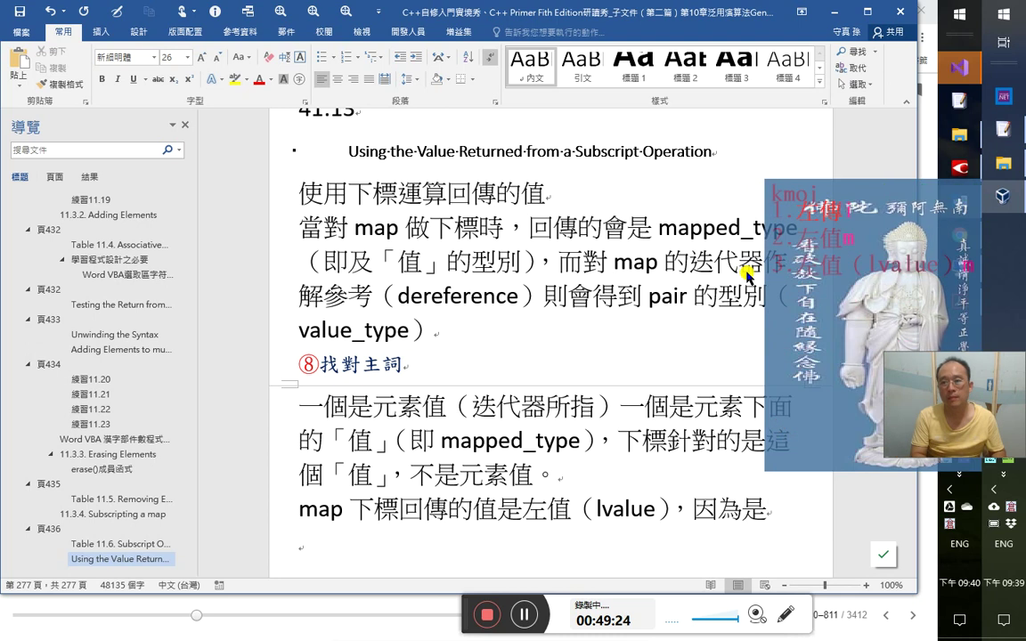
type("左值，所以")
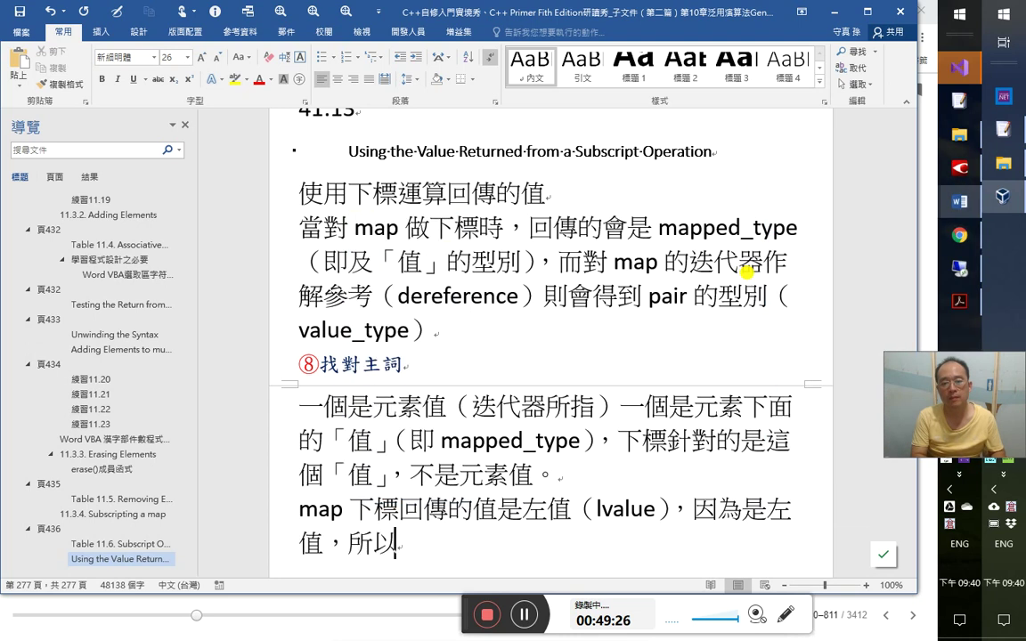
type("我們可以")
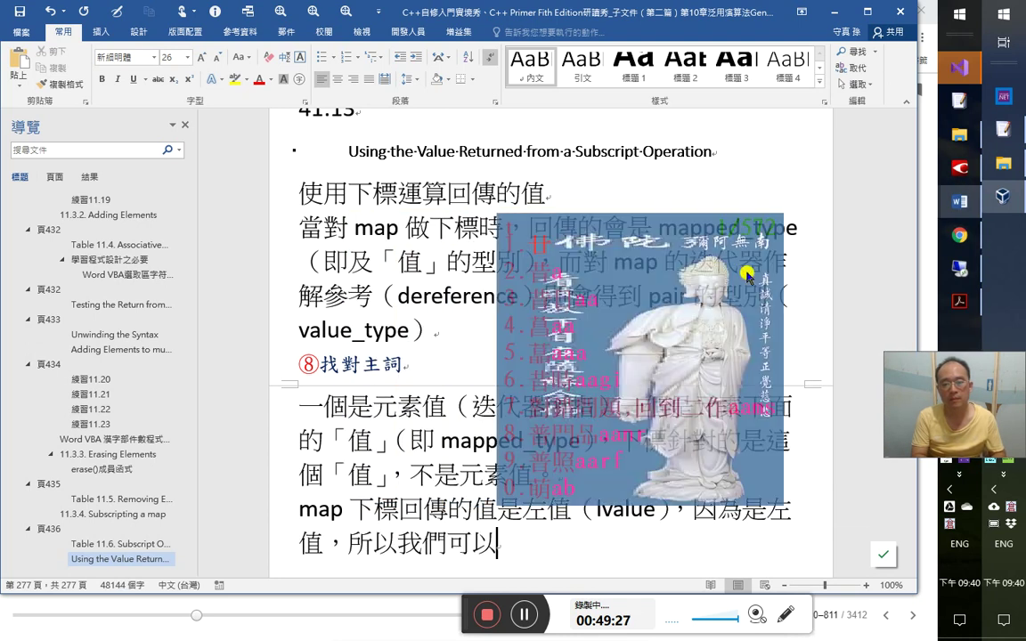
- Finish the lvalue sentence with 藉由此左值（傳址（pass by reference））來改動其所指的元素。
type("藉由此左值（")
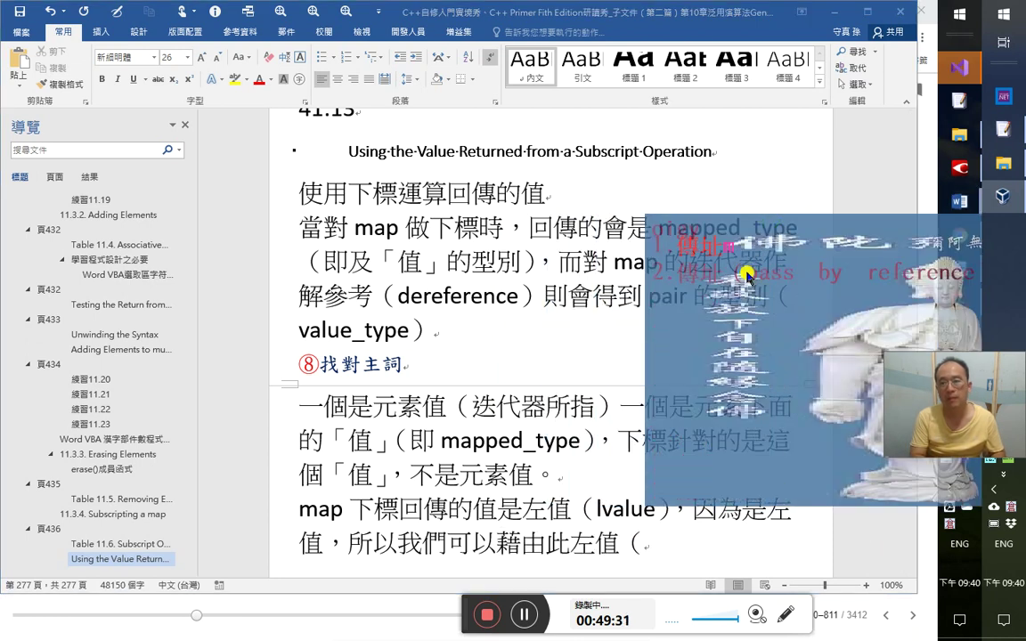
type("傳址（pass　by　reference））來")
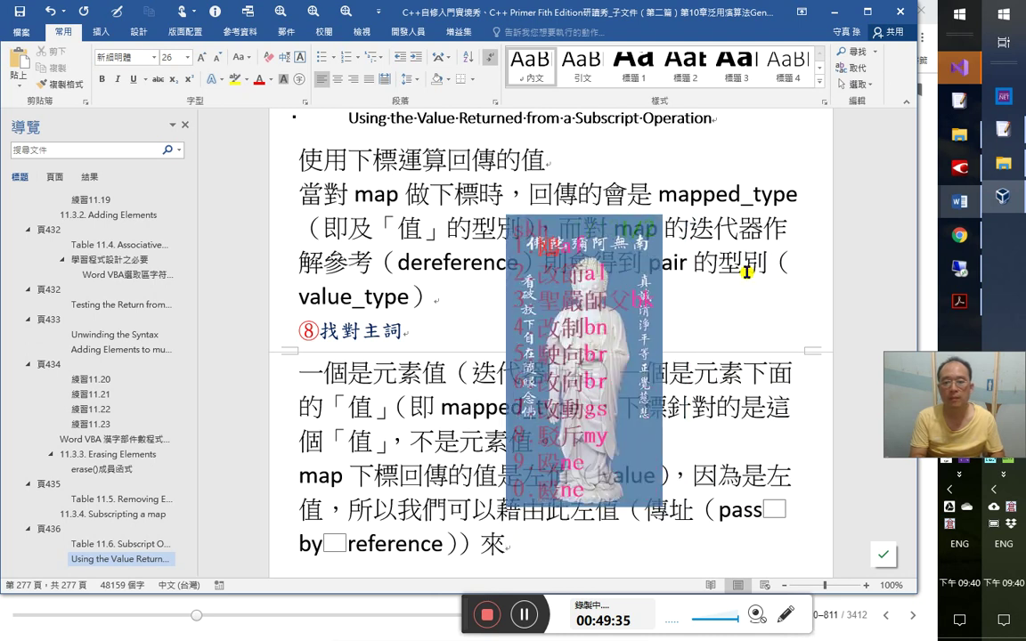
type("改動其")
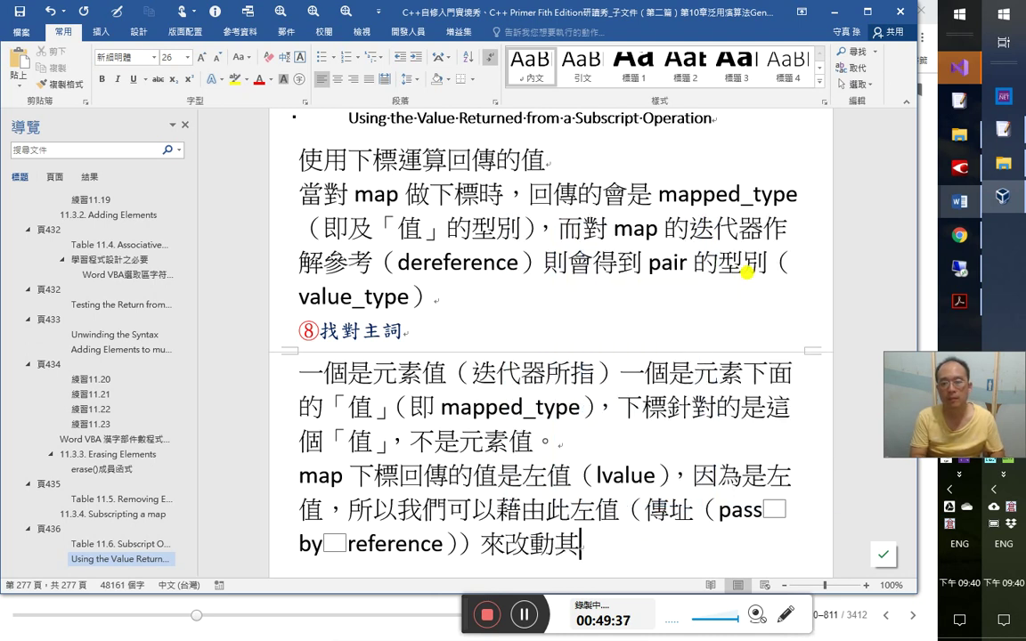
type("所指的元素。")
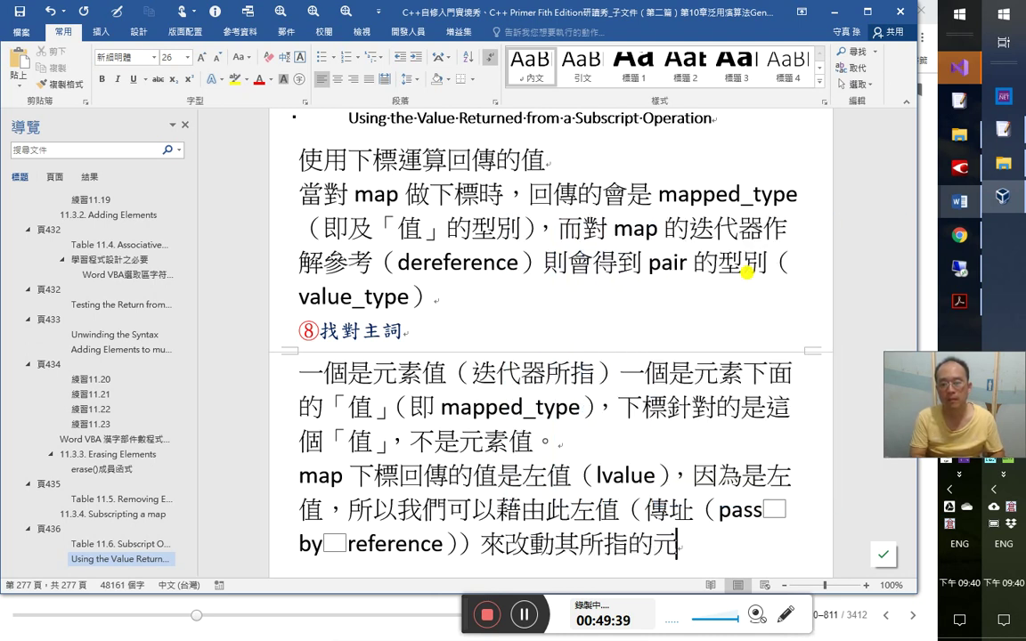
- Insert 下面的「值」 after 元素 at the end of the map lvalue sentence, before the full stop
key("Up")
key("Left")
key("Left")
key("Left")
key("Left")
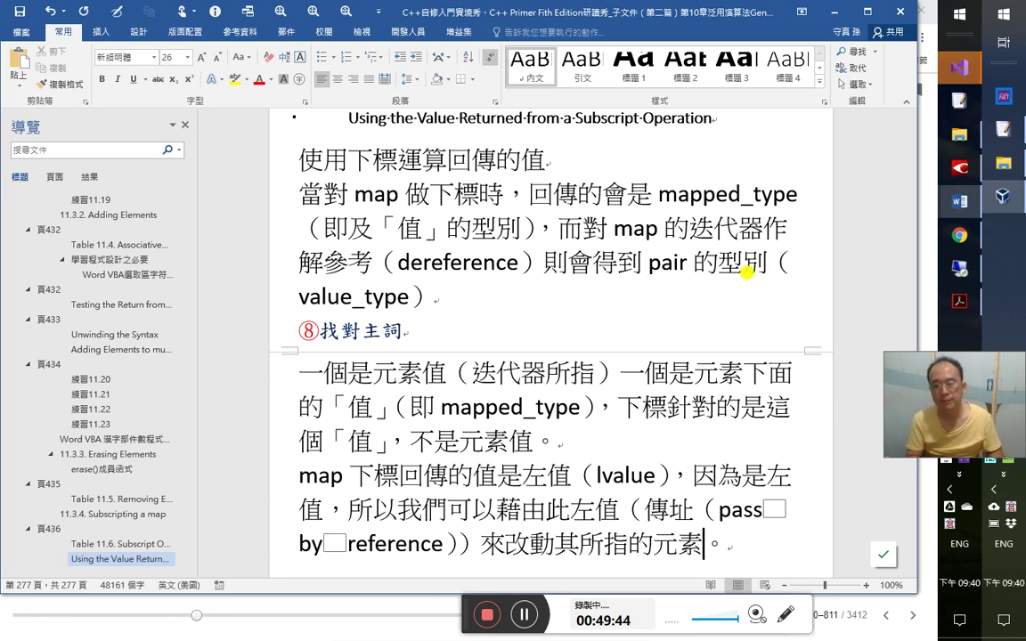
type("下面的「」")
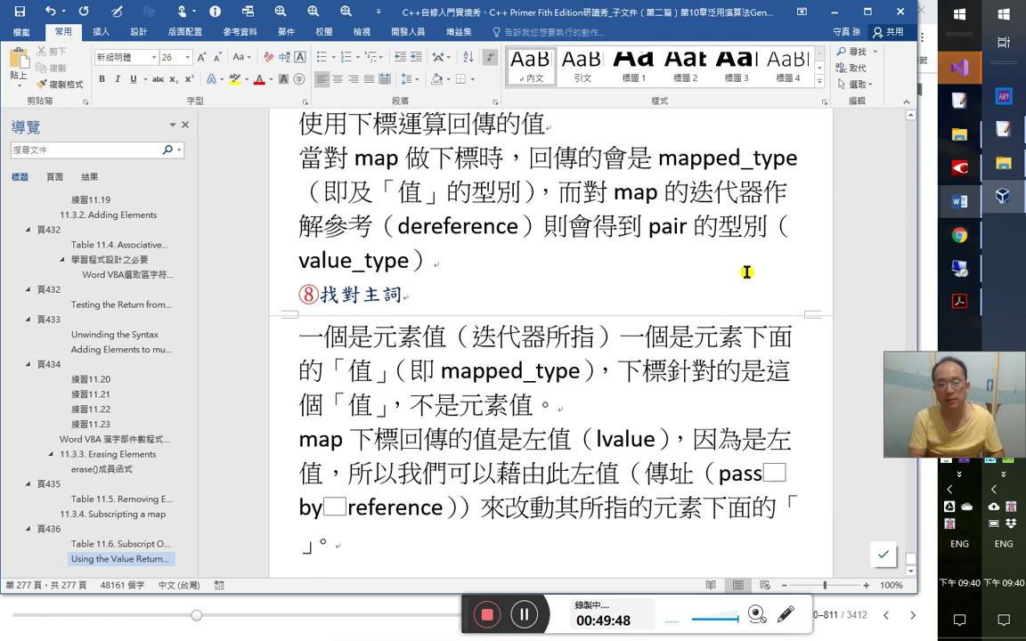
type("值")
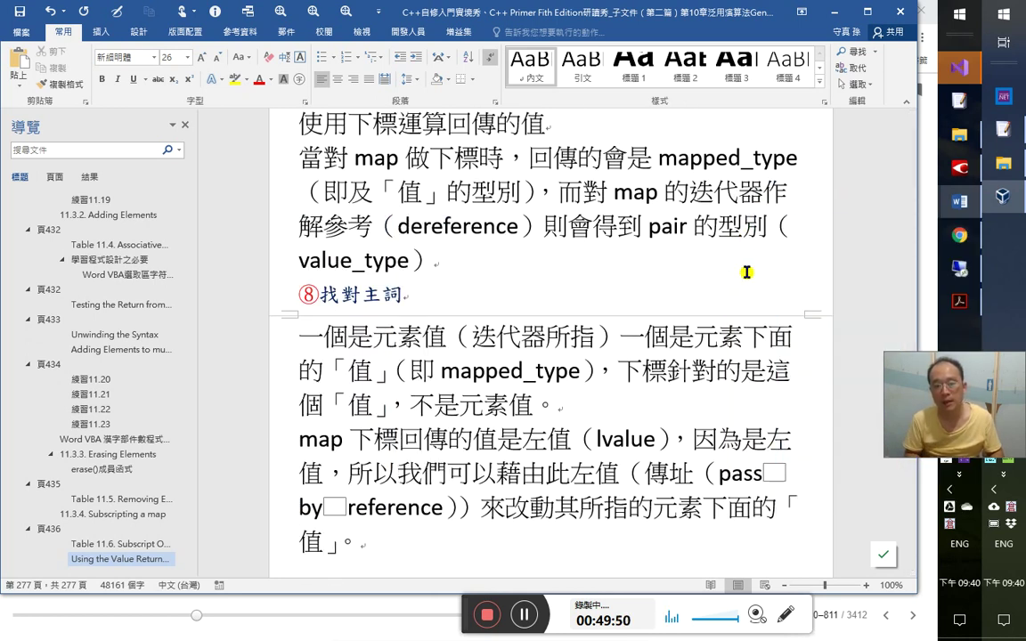
- Add the parenthetical （mapped_type 型別的物件） after 「值」 at the end of the lvalue sentence
type("（mapped")
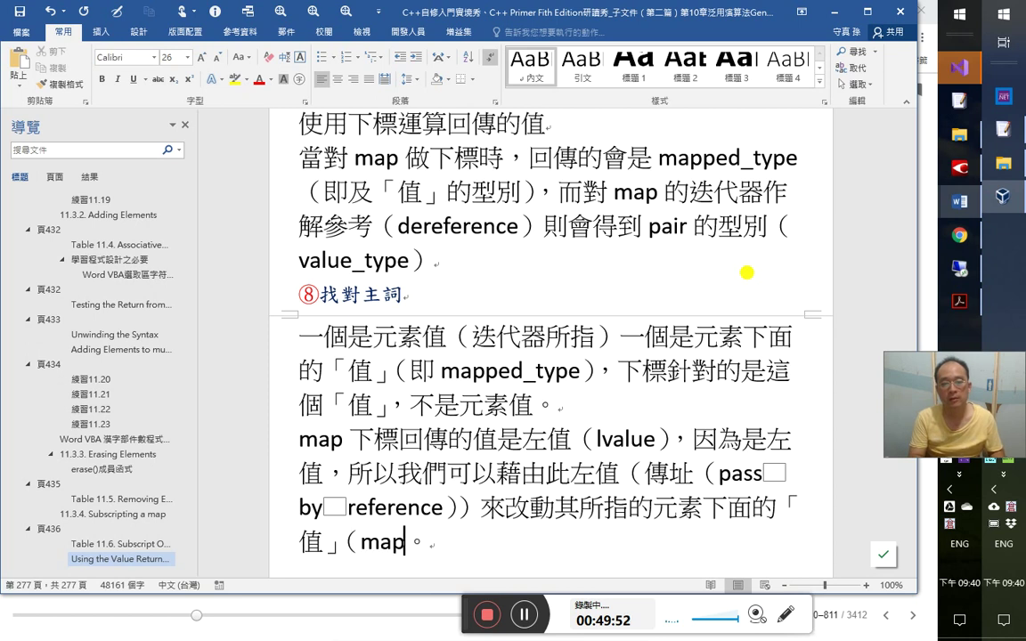
type("_yt")
key("BackSpace")
key("BackSpace")
type("type ")
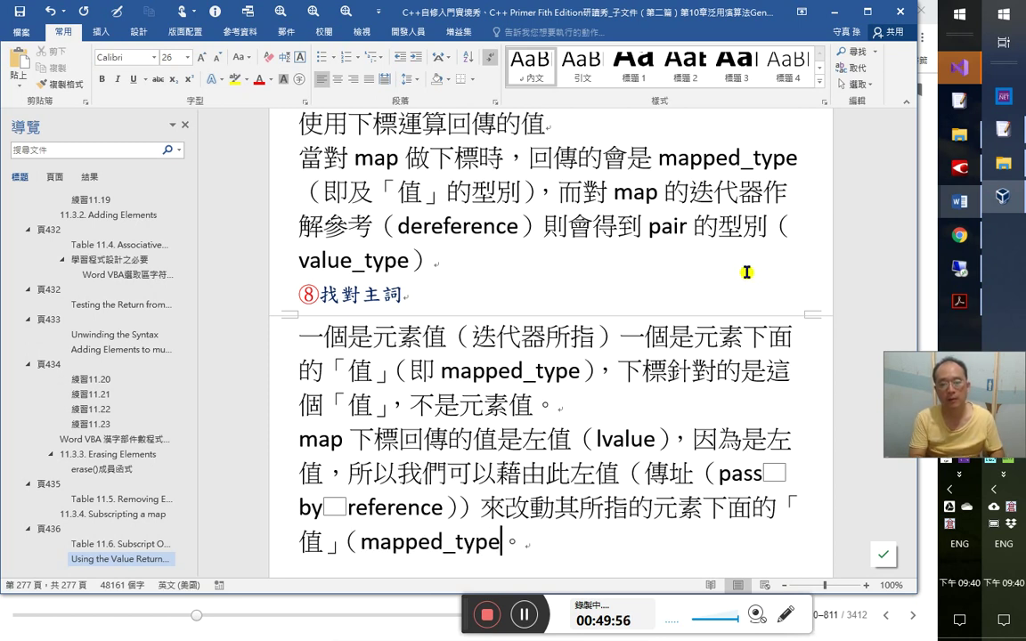
type("型別的）")
key("Left")
type("的")
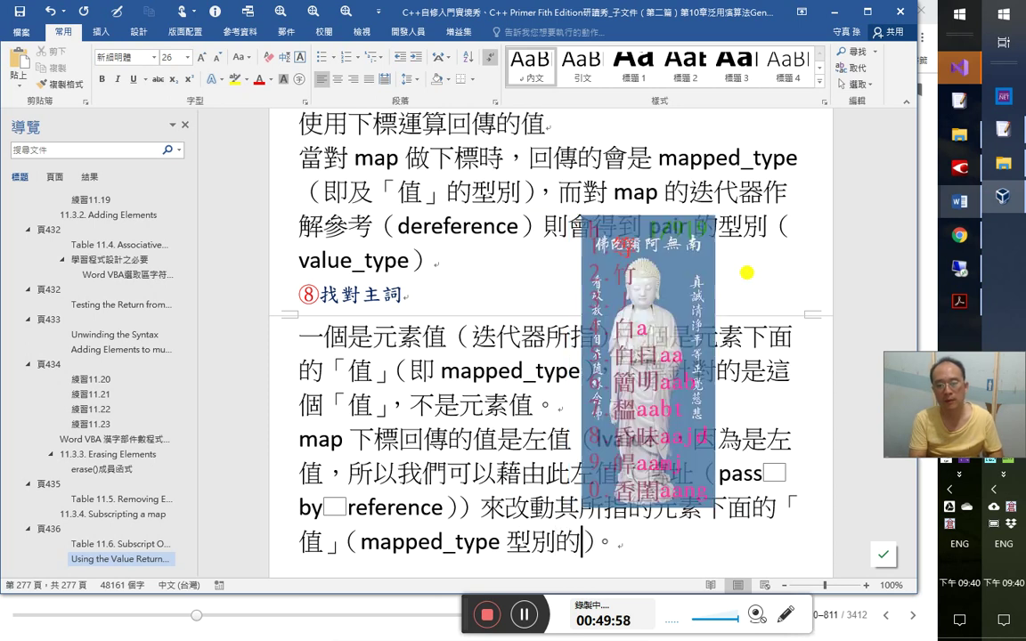
type("第")
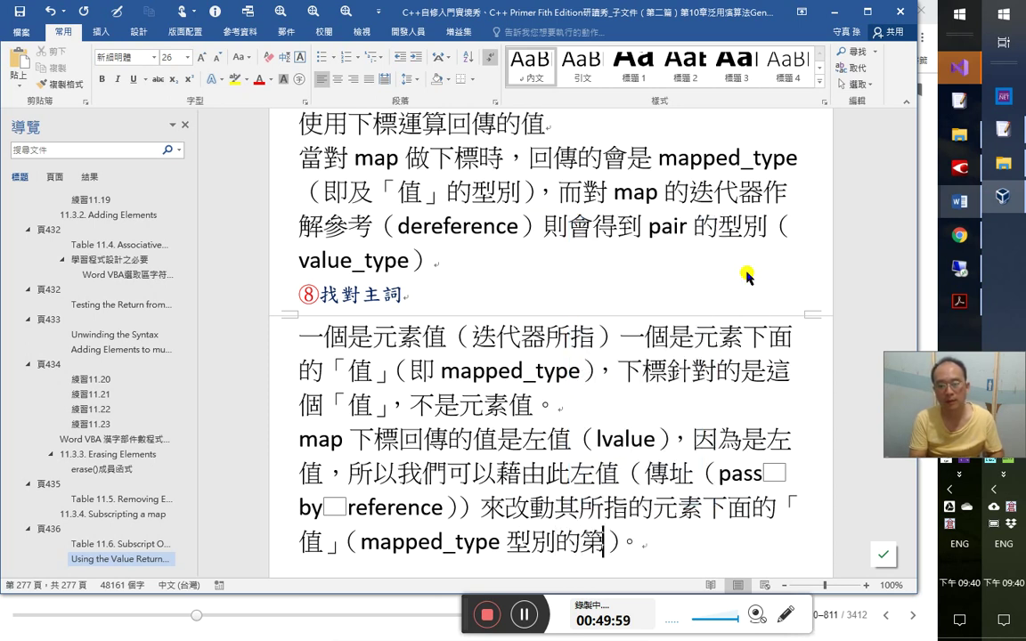
key("BackSpace")
type("物件")
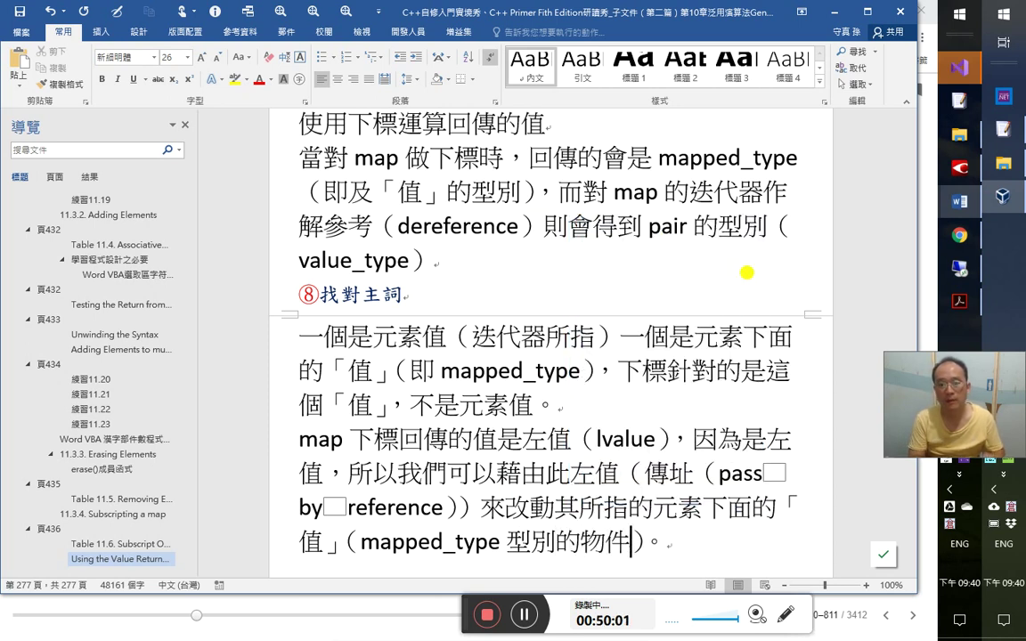
key("Up")
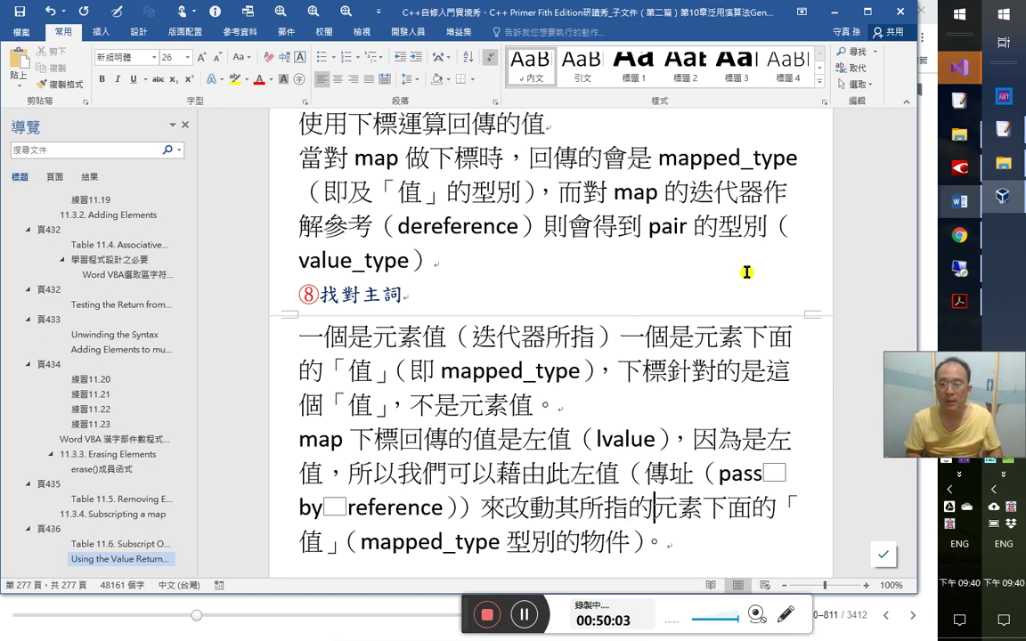
key("shift+Right")
key("shift+Right")
key("shift+Right")
key("shift+Right")
key("shift+Right")
key("shift+Right")
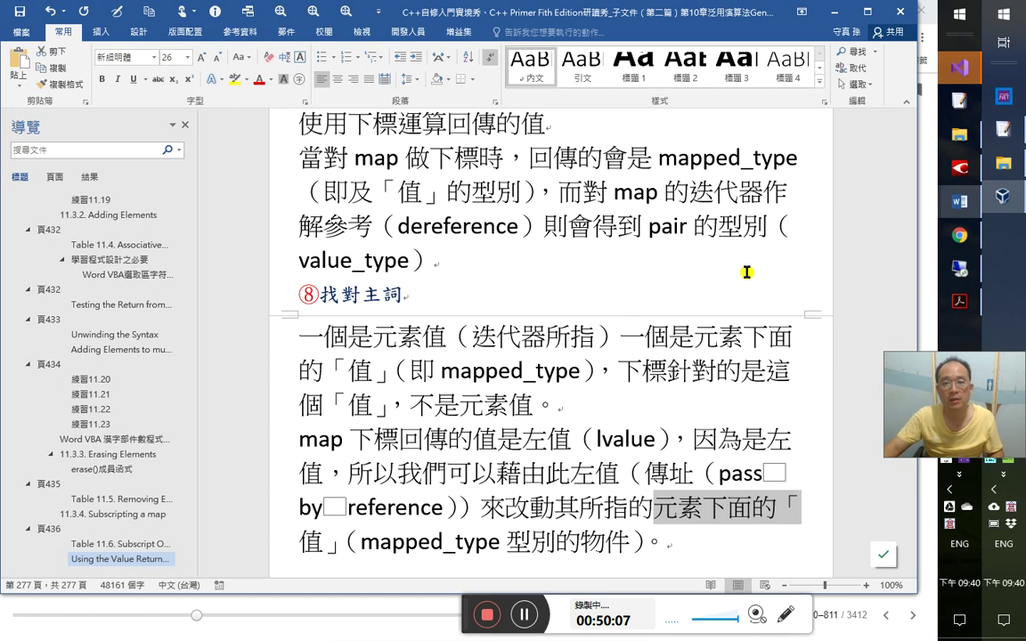
- Highlight 下標針對的是這個「值」，不是元素值 in yellow in the paragraph above the lvalue sentence
left_click(616, 339)
left_click(626, 367)
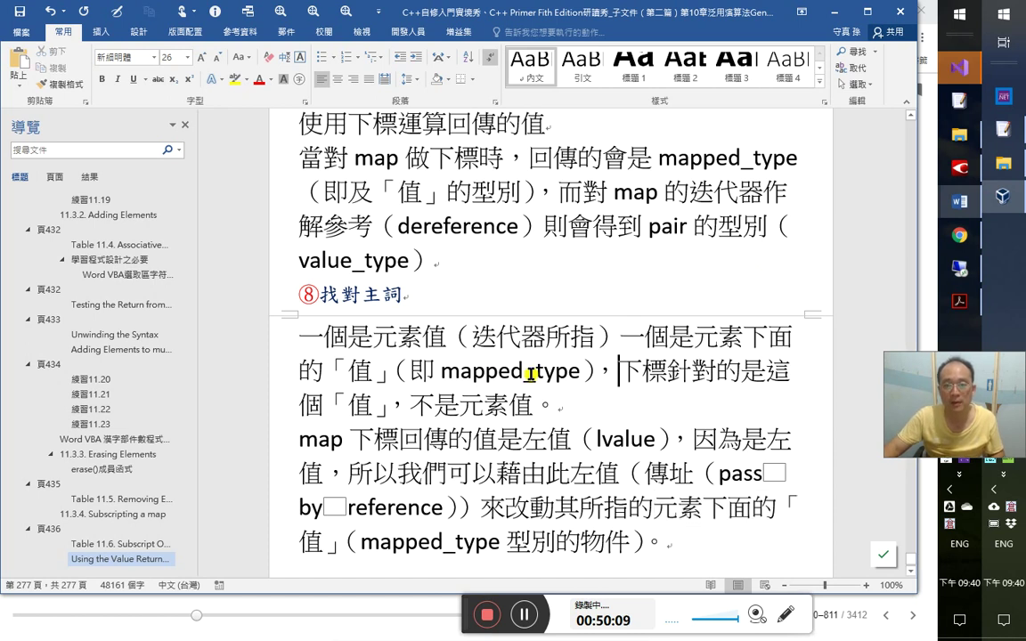
left_click(392, 402, "shift")
left_click(536, 406, "shift")
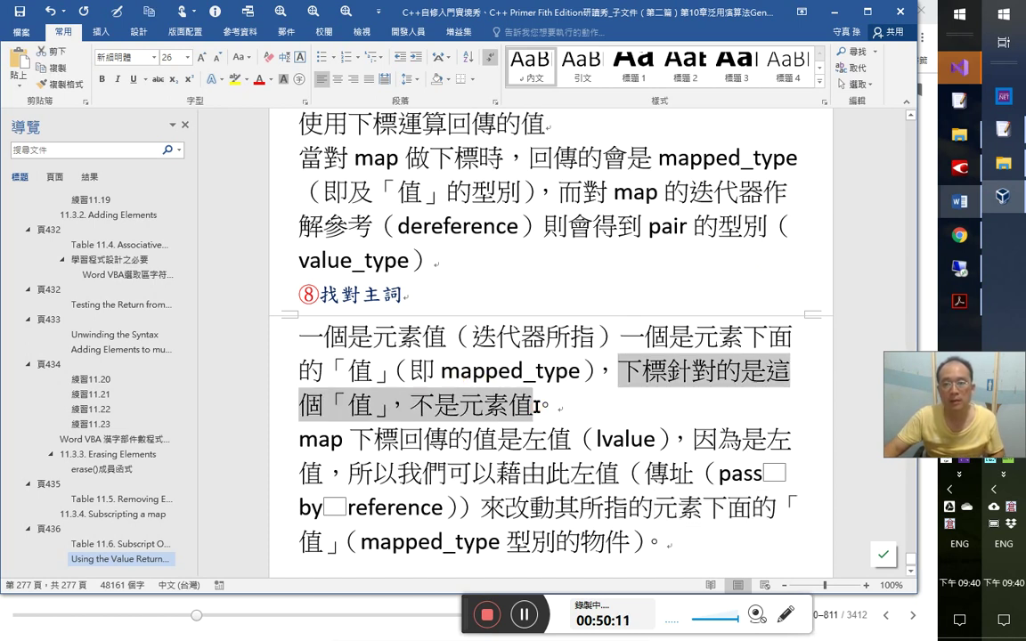
left_click(236, 79)
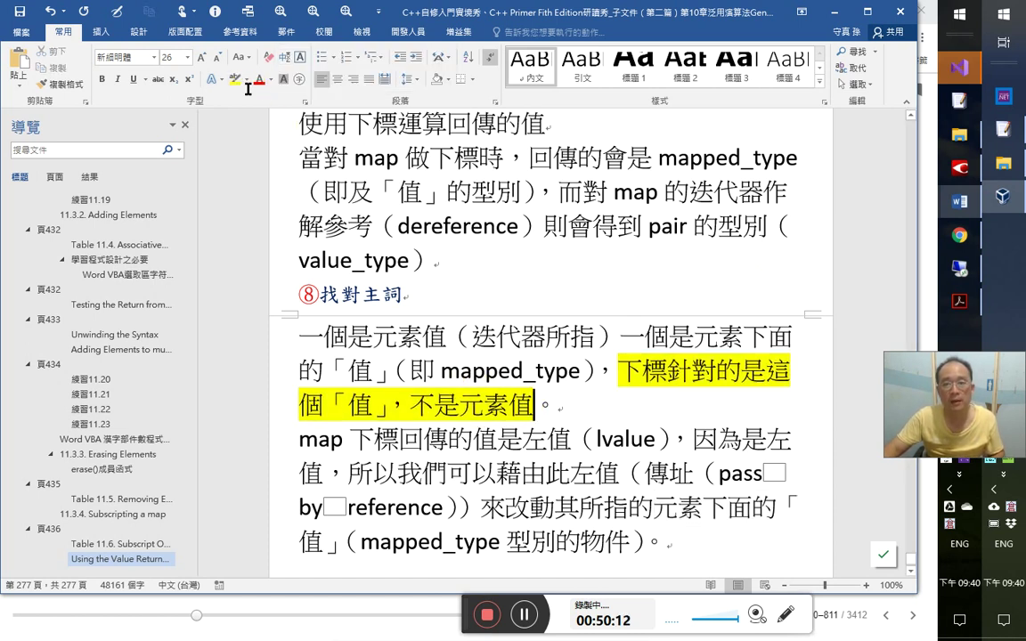
- Highlight 元素下面的「值」 in turquoise in the paragraph that begins 一個是元素值
left_click(386, 369, "shift")
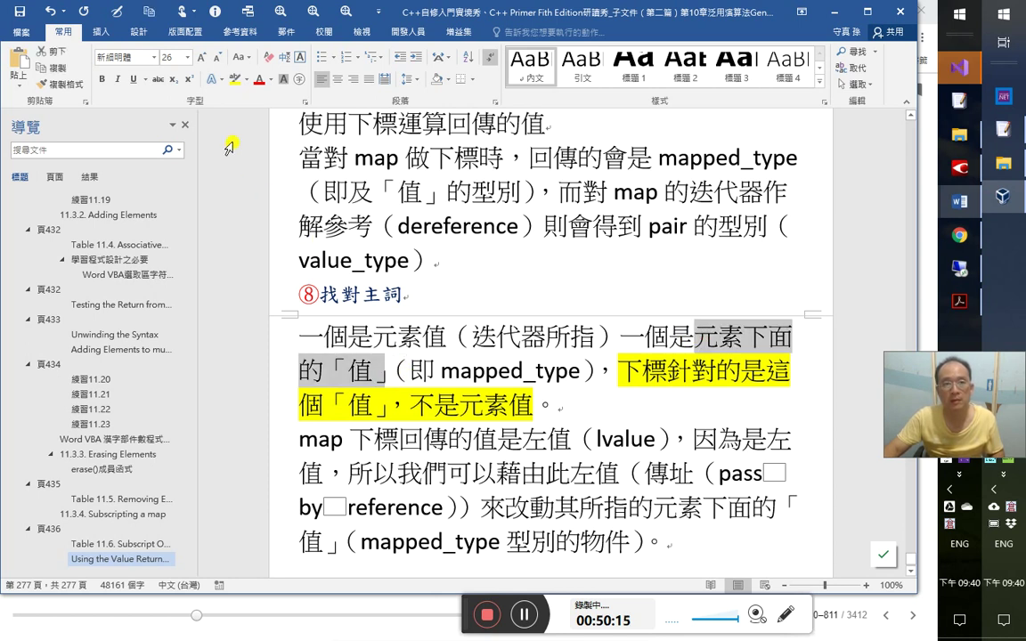
left_click(246, 79)
left_click(254, 96)
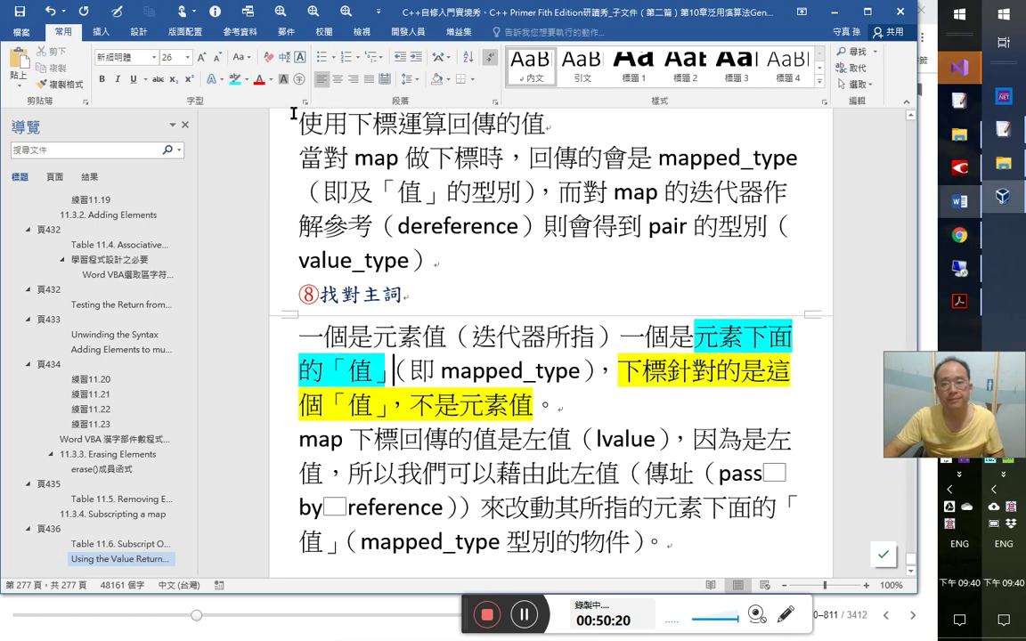
- Replace the full-width spaces within pass by reference in the lvalue paragraph with ordinary spaces
scroll(610, 445, "down", 2)
left_click(610, 406)
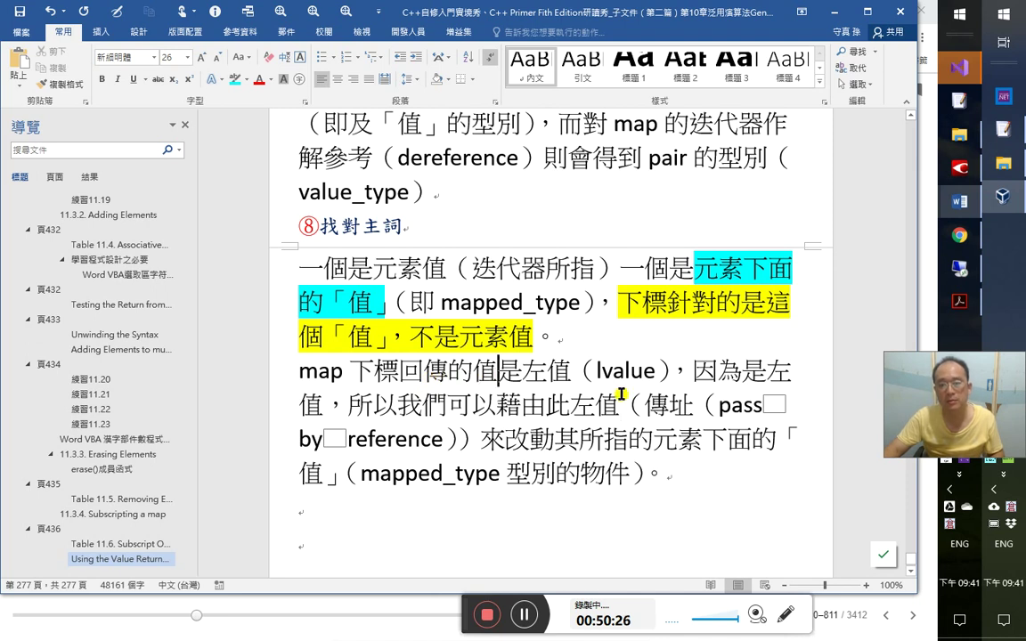
left_click(764, 406)
left_click_drag(765, 406, 817, 408)
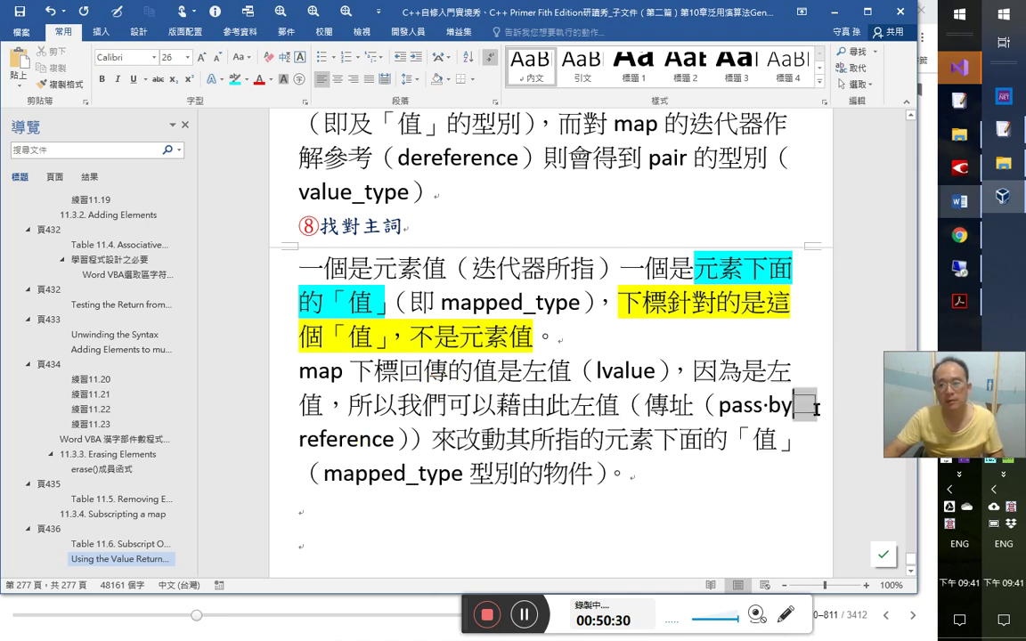
left_click(751, 435)
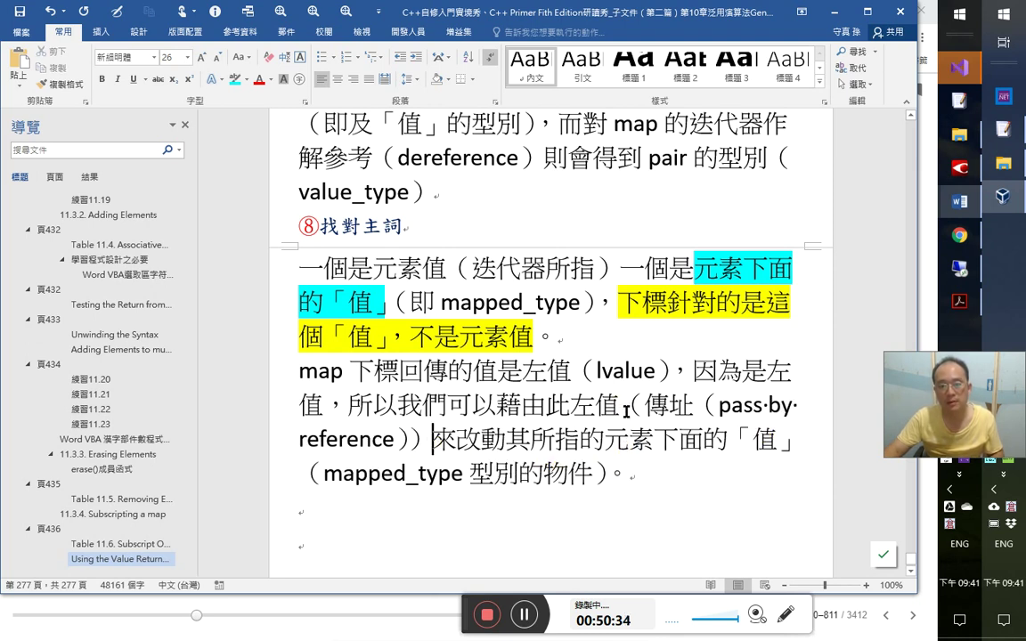
- Format （傳址（pass by reference）） and （mapped_type 型別的物件） in the lvalue paragraph as subscript
left_click_drag(620, 406, 424, 454)
key("ctrl+equal")
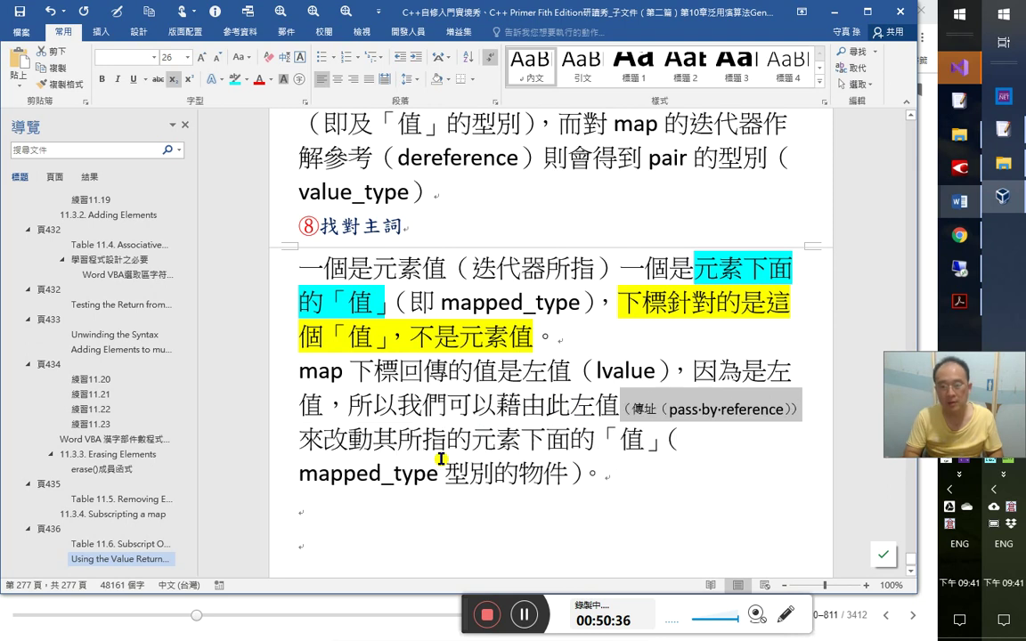
key("Down")
key("Down")
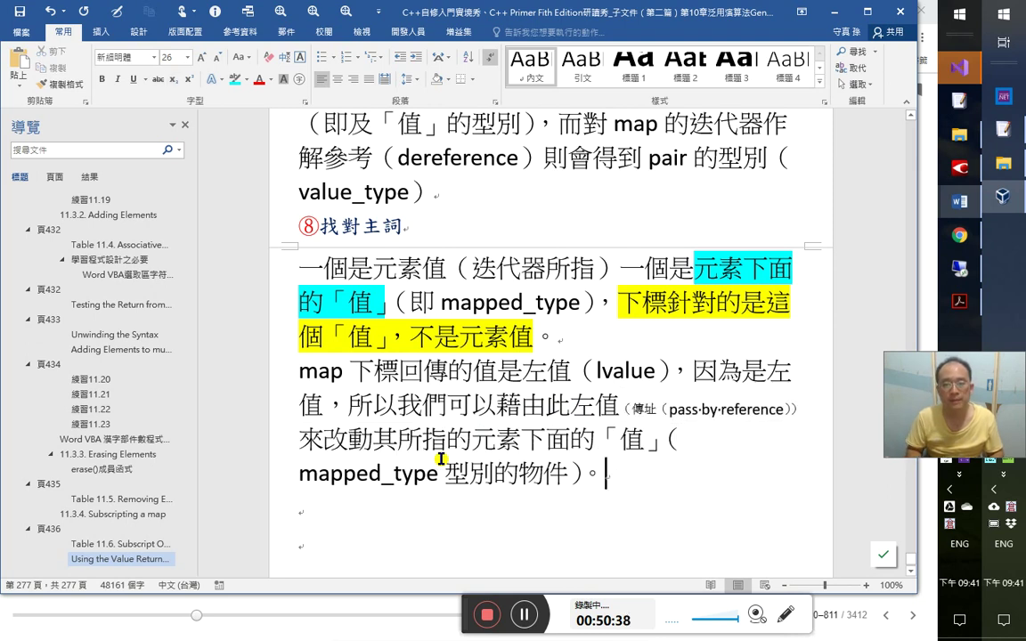
key("shift+Home")
key("shift+Left")
key("ctrl+equal")
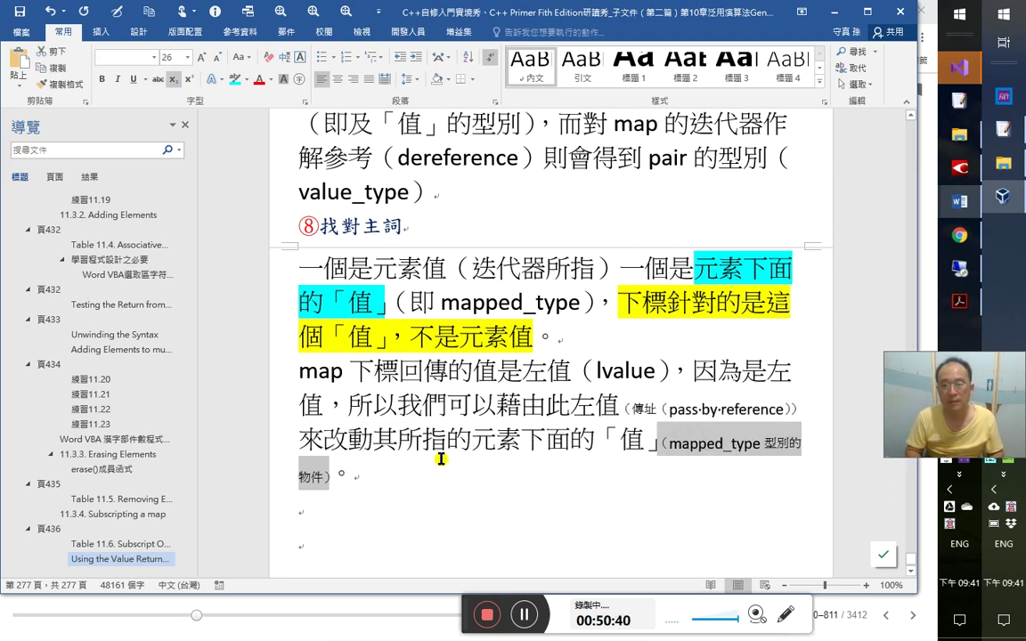
- Reduce the font size of the subscripted （mapped_type 型別的物件） to 20 and return to the end of the line
key("ctrl+shift+comma")
key("ctrl+shift+comma")
key("ctrl+shift+comma")
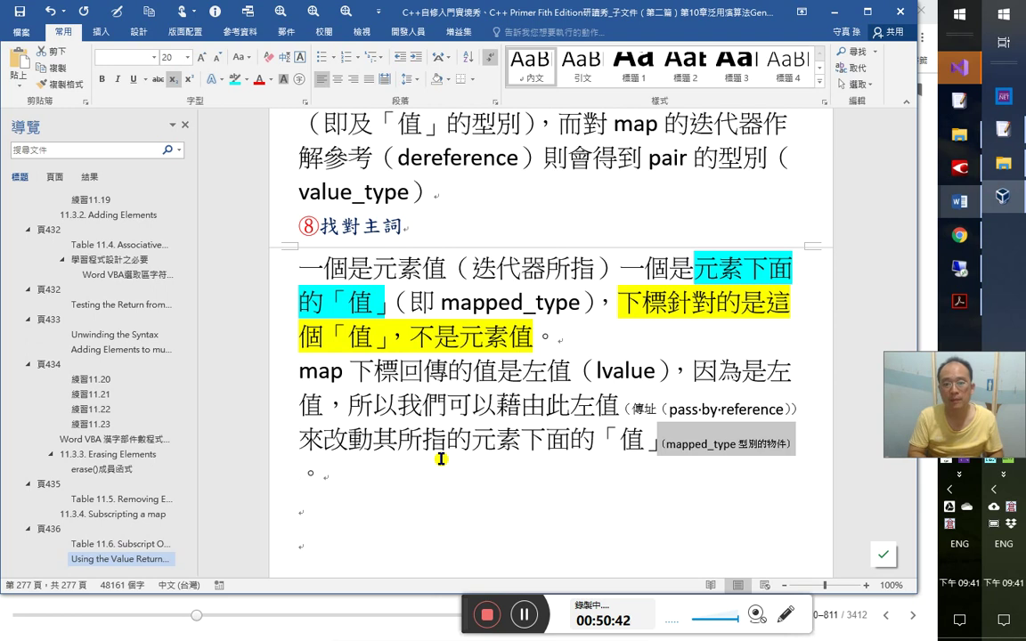
key("End")
- Check the e-book in Chrome, then write 鍵值是不能動的 const，而值是可以嗎？ as a new paragraph in Word
key("alt+Tab")
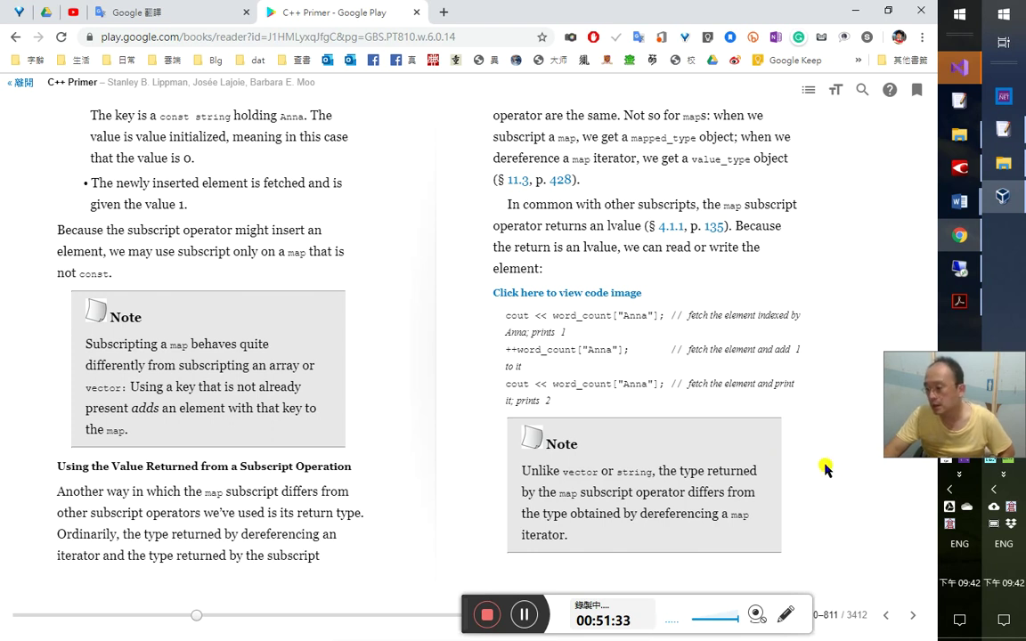
key("alt+Tab")
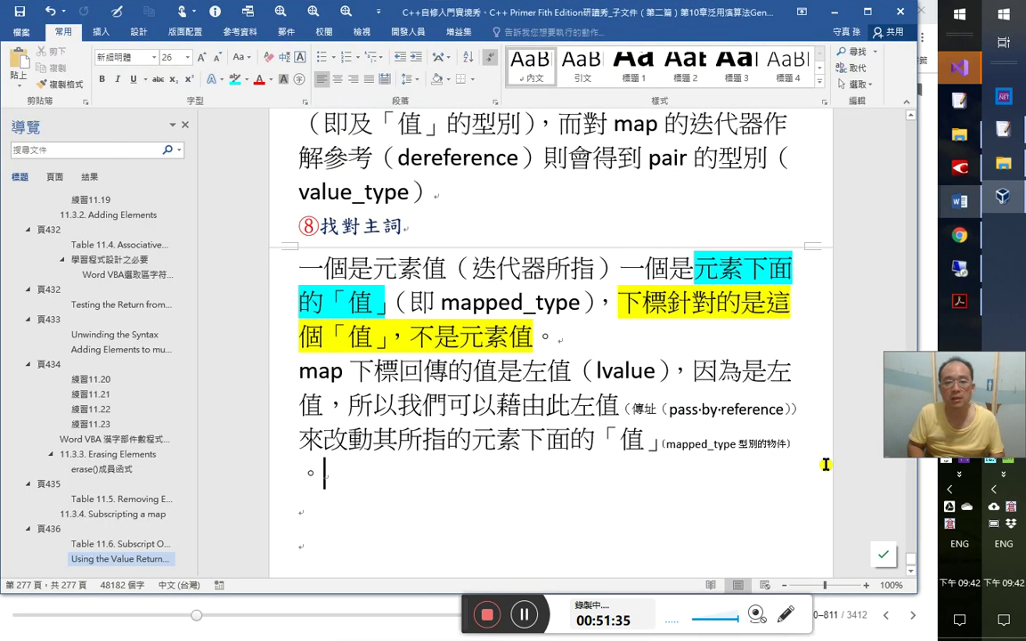
key("Return")
type("鍵值")
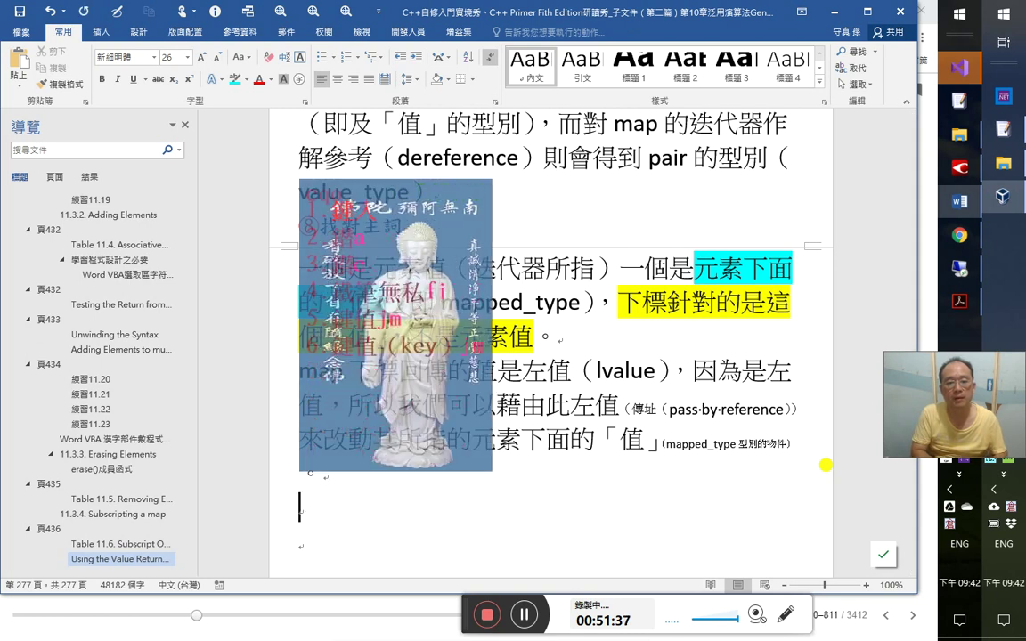
type("是不能動")
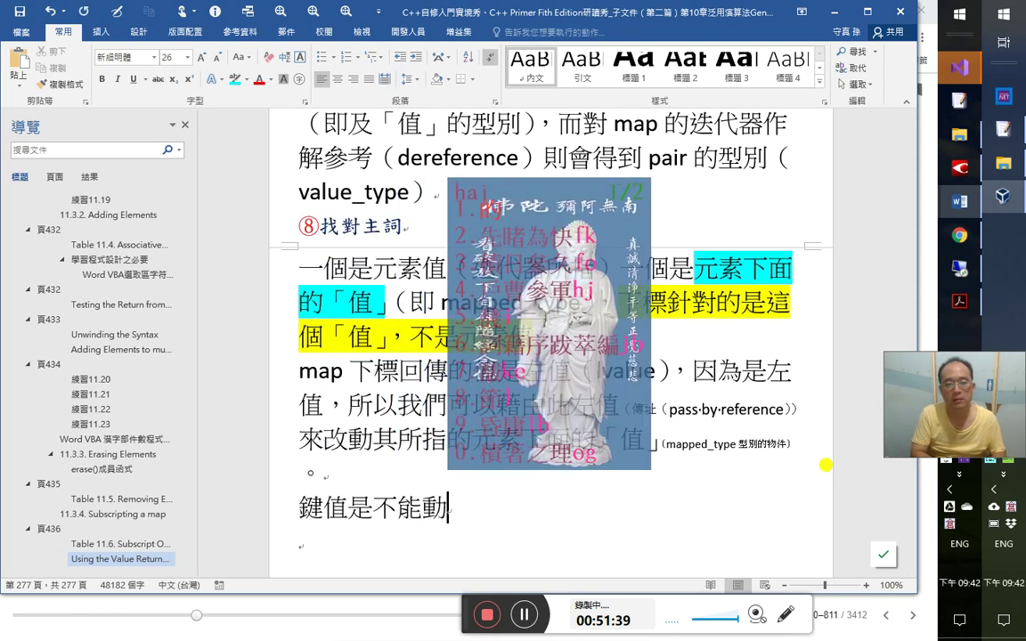
type("的 const，")
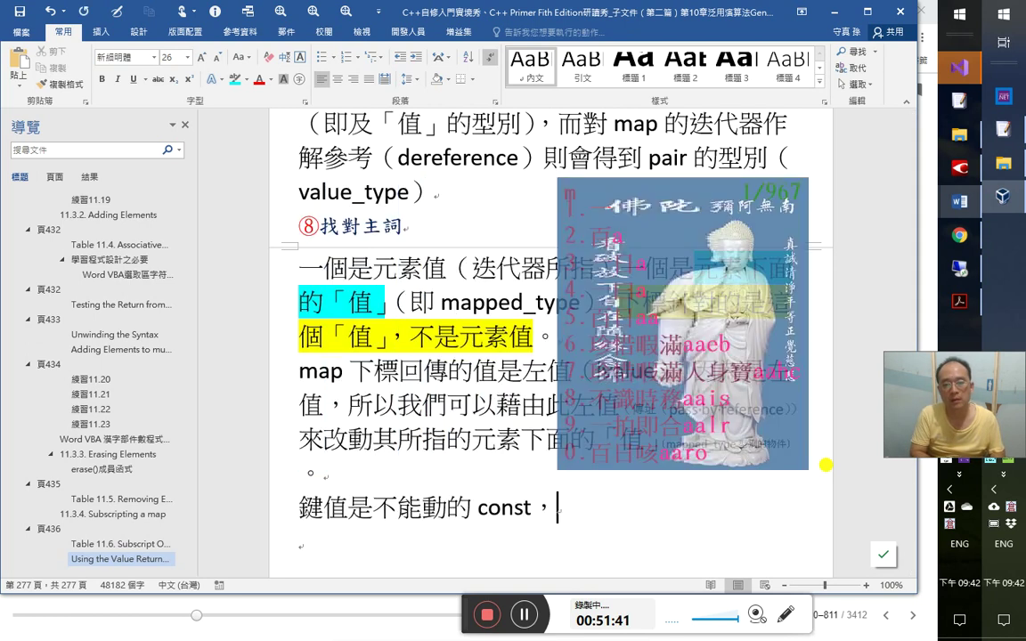
type("而值是可以嗎？")
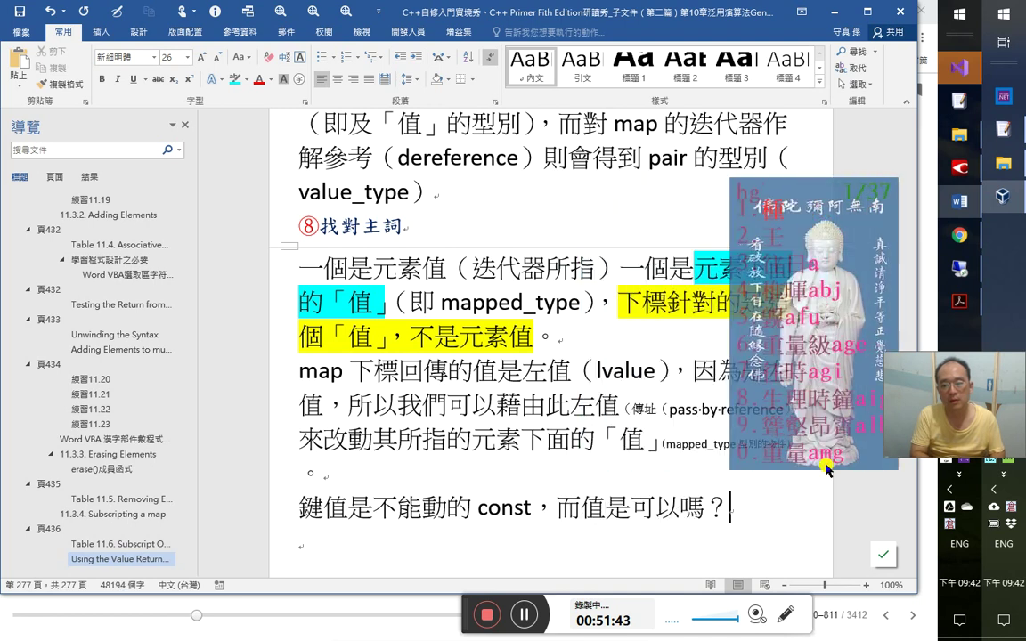
- Reword the last note line's ending so that it reads 「鍵值是不能動的 const，而值是可以動的。」
type("動的")
key("Left")
key("Left")
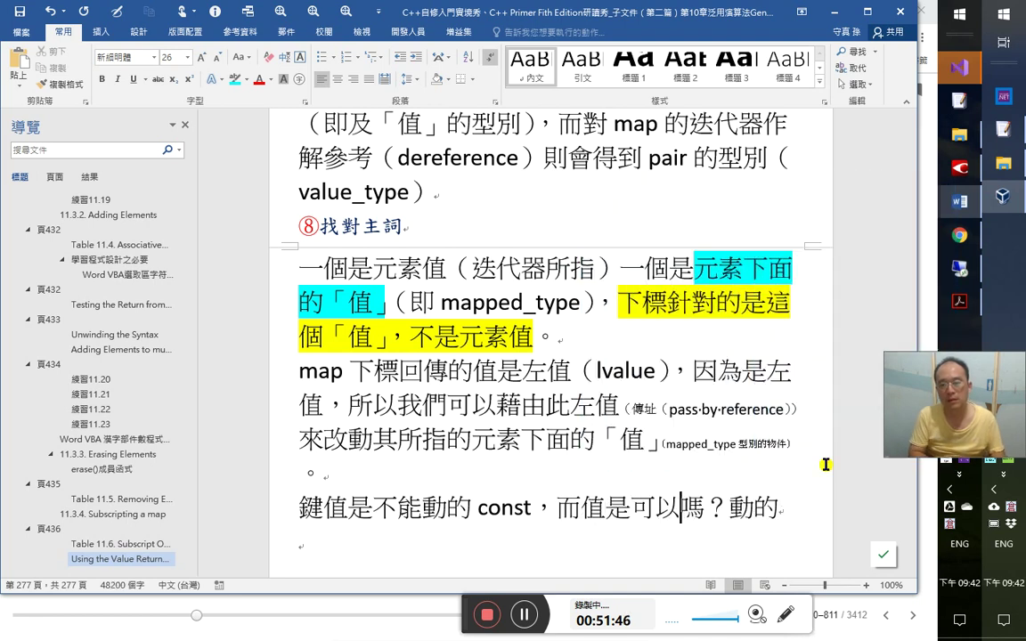
key("Escape")
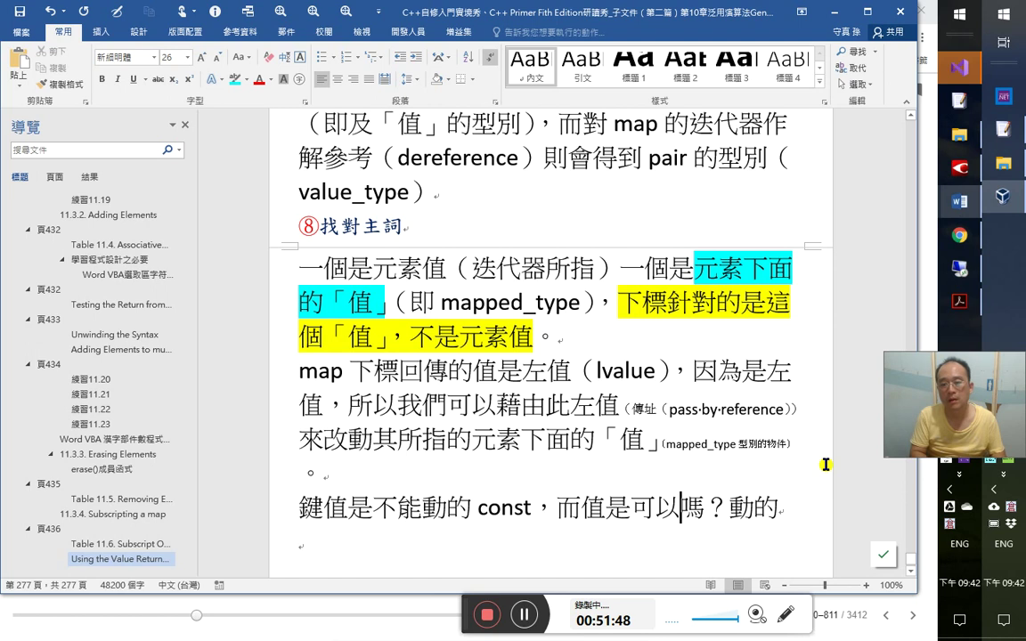
key("Delete")
key("Delete")
key("End")
type("。")
key("Down")
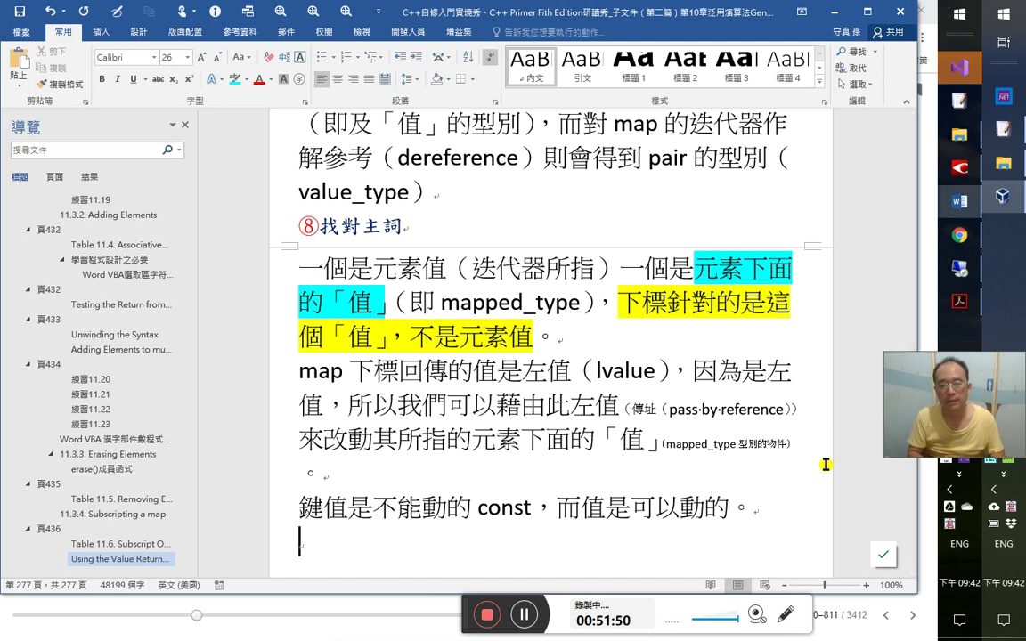
key("Left")
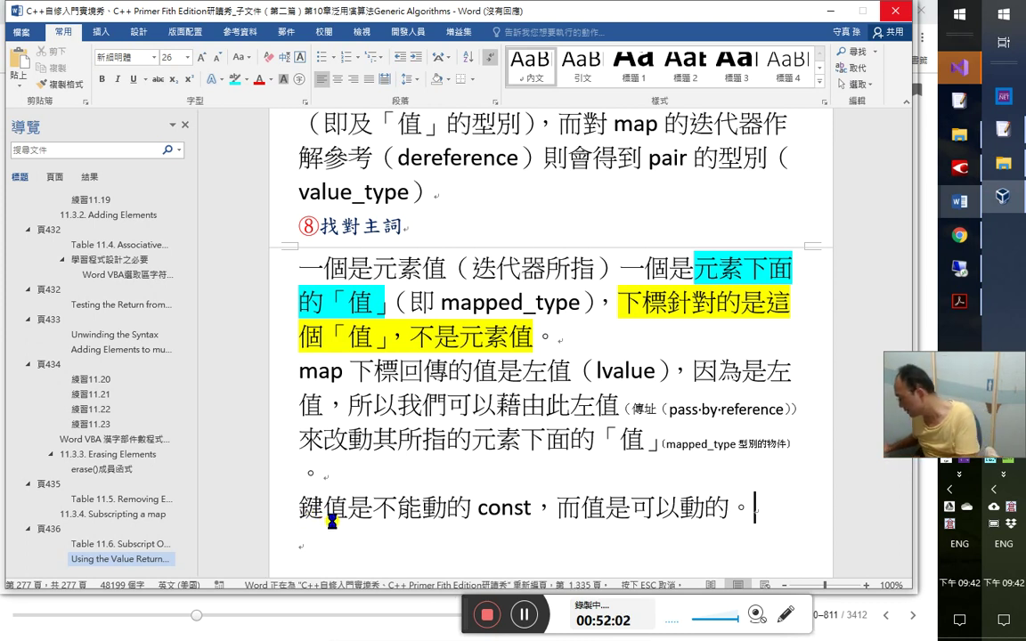
- Insert 「（key_type）」 right after 「鍵值」 in the last note line
left_click(333, 521)
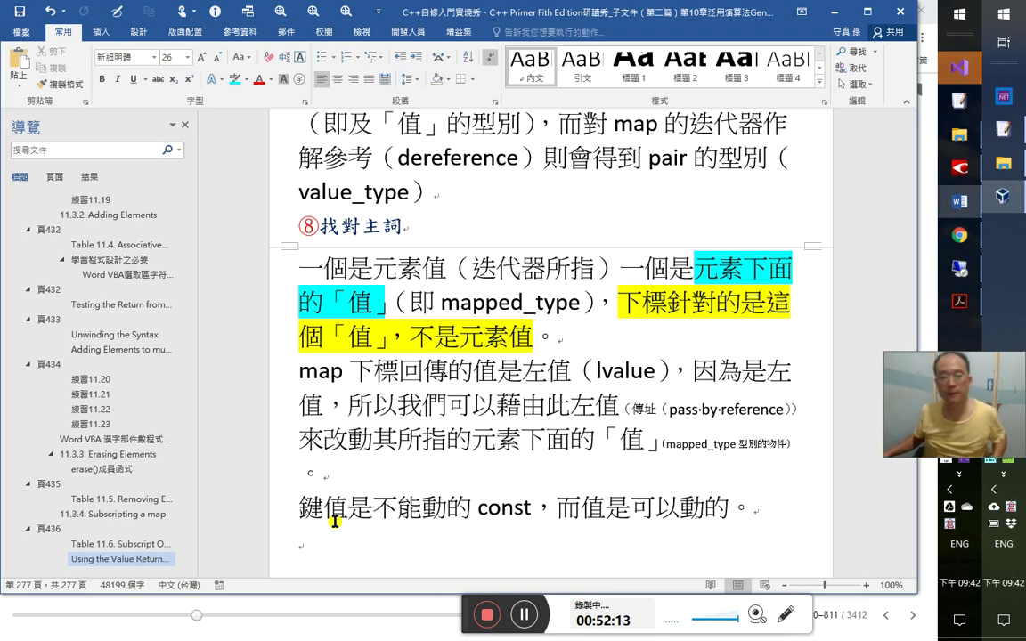
type("（key ")
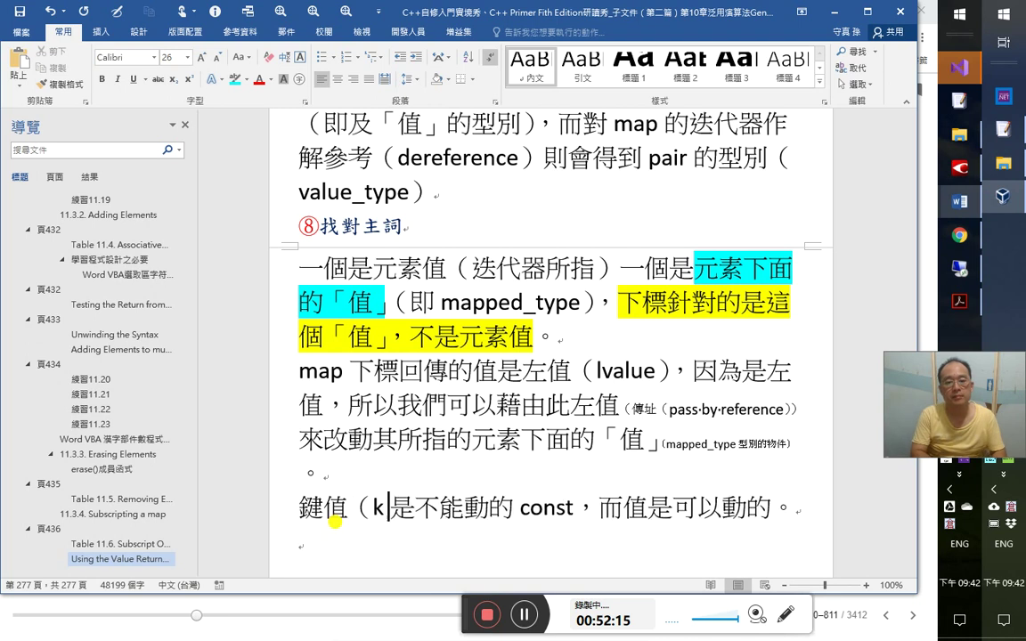
type("_type）")
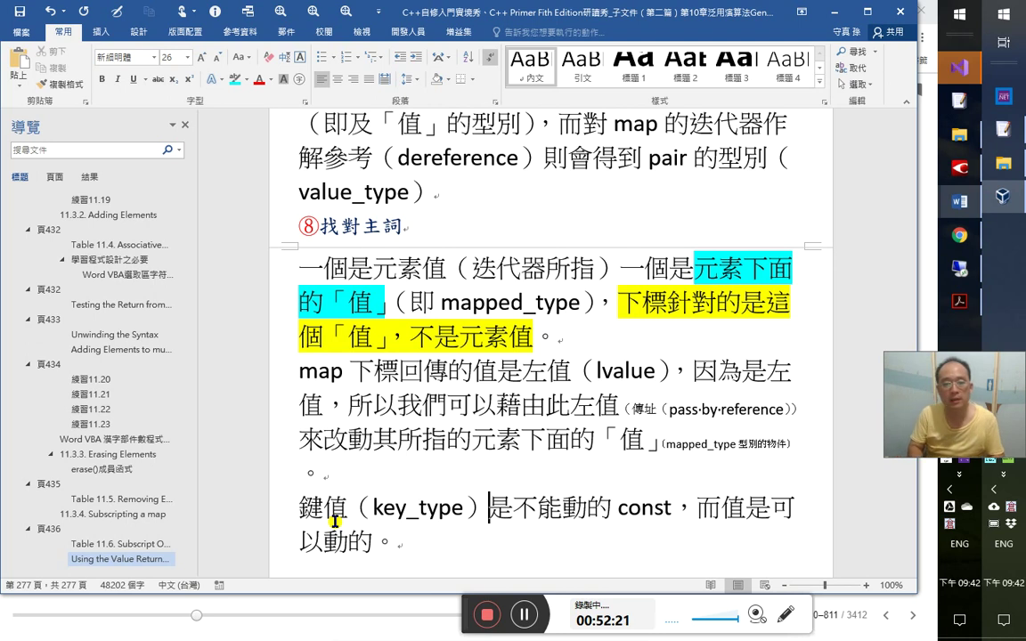
- Link the word key_type to the document heading "Table 11.3. Associative Container Additional Type Aliases"
key("Left")
key("shift+Left")
key("shift+Left")
key("shift+Left")
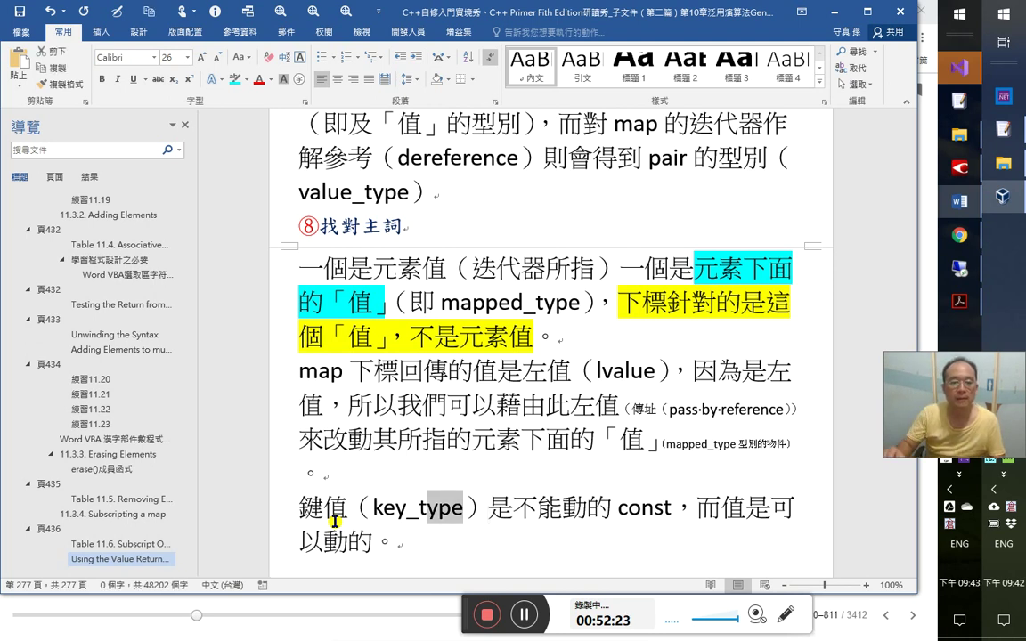
key("ctrl+shift+Left")
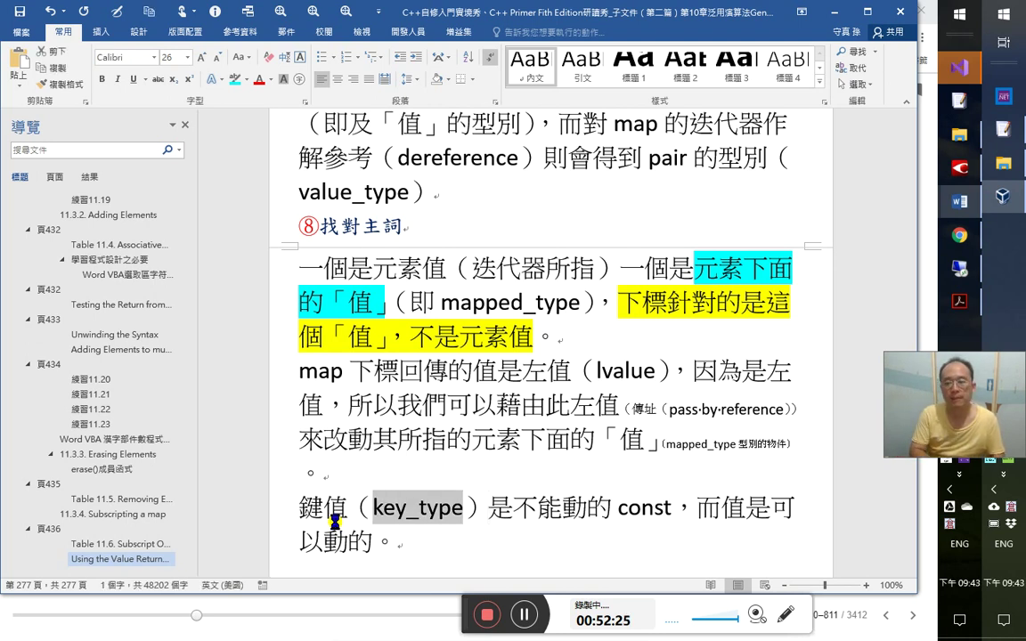
key("ctrl+k")
scroll(296, 114, "up", 3)
scroll(252, 144, "up", 8)
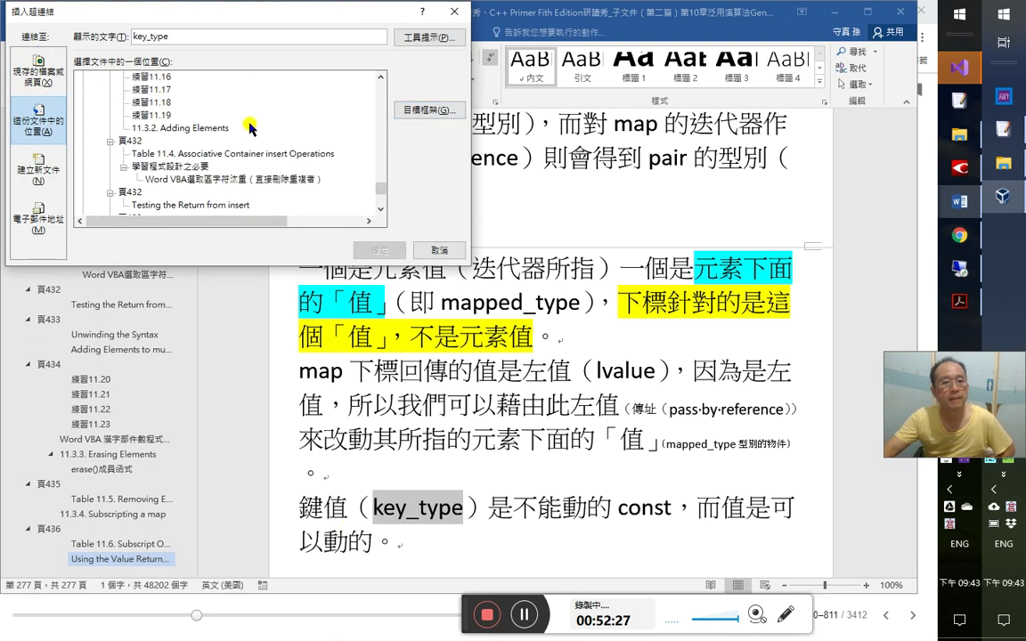
left_click(236, 167)
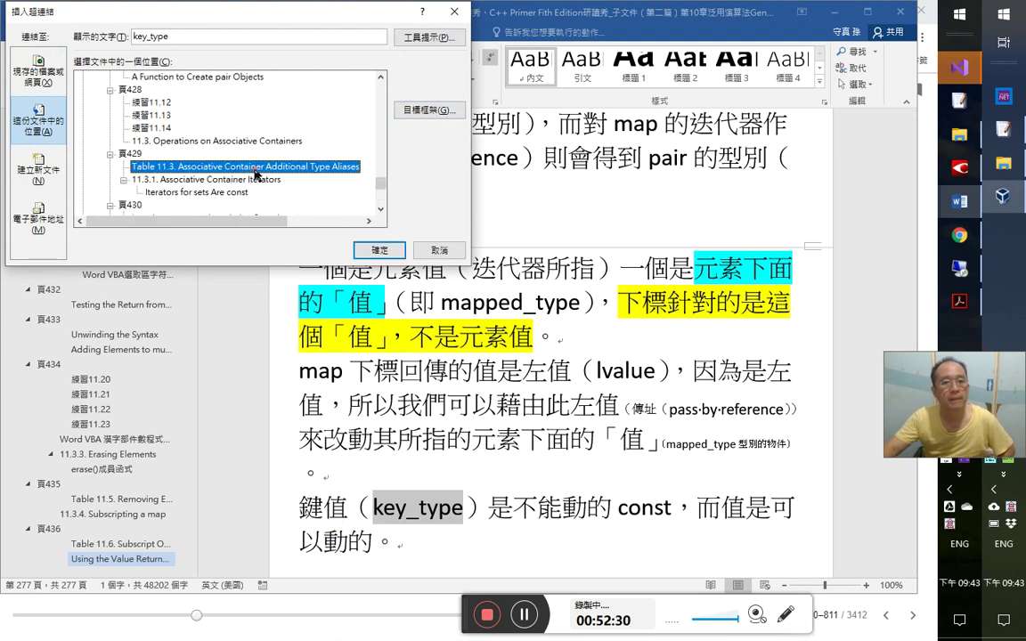
left_click(378, 250)
- Insert "(mapped_type)" after 「而值」 in the same sentence
key("Right")
key("Right")
key("Right")
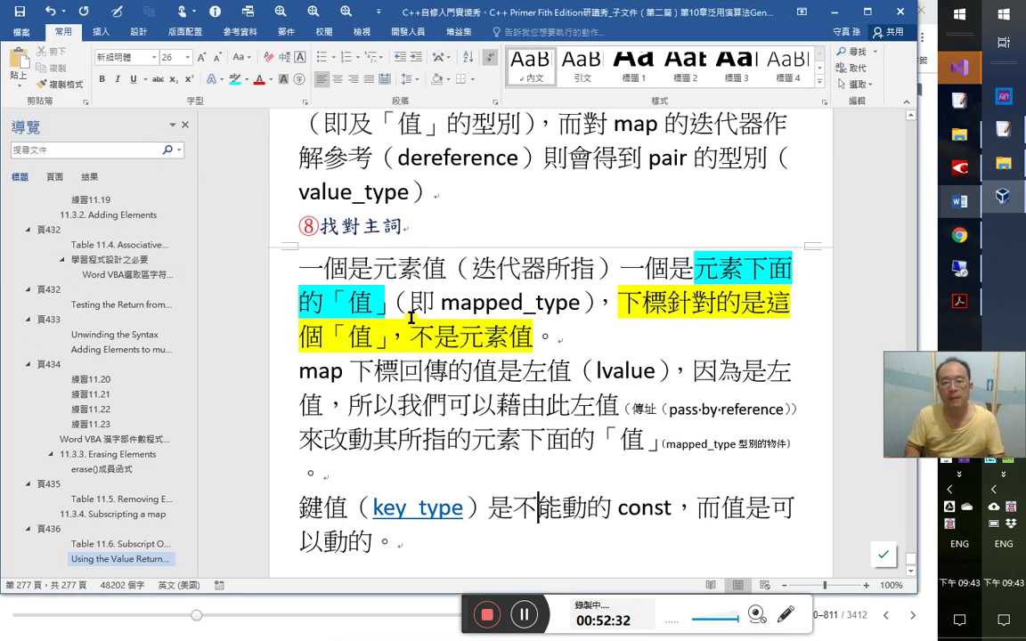
key("End")
key("Right")
key("Right")
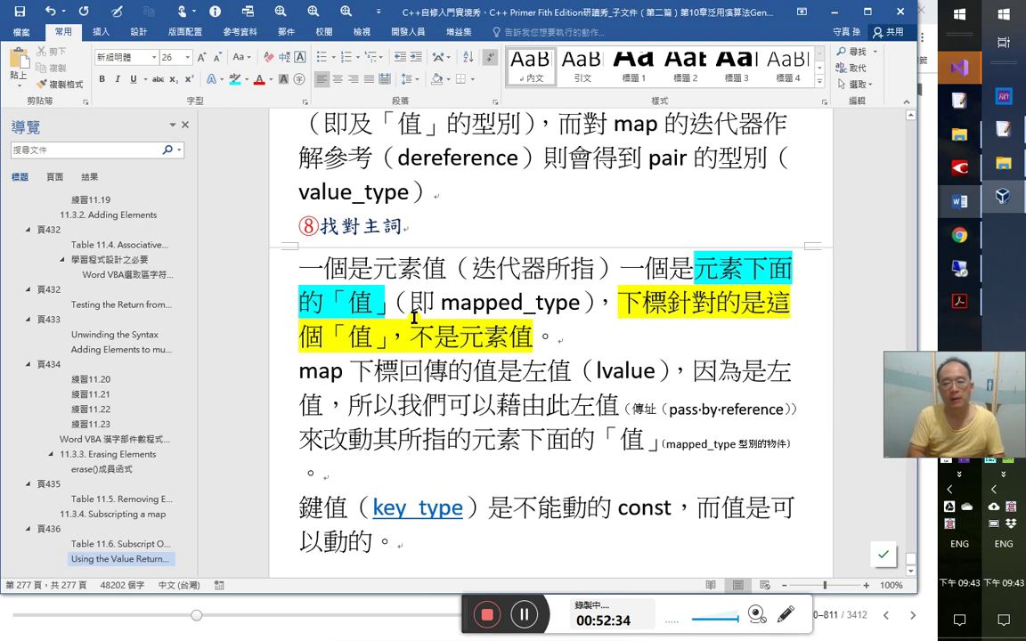
type("(map")
type("ped_type)是可")
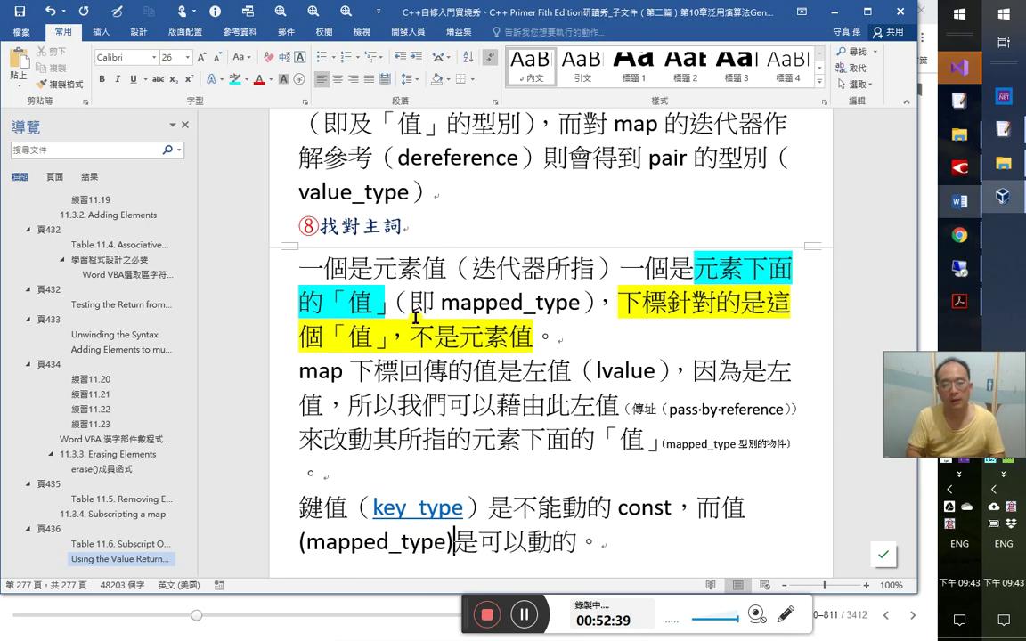
- Follow the key_type link to check the type aliases in Table 11.3, and return to the note
key("Left")
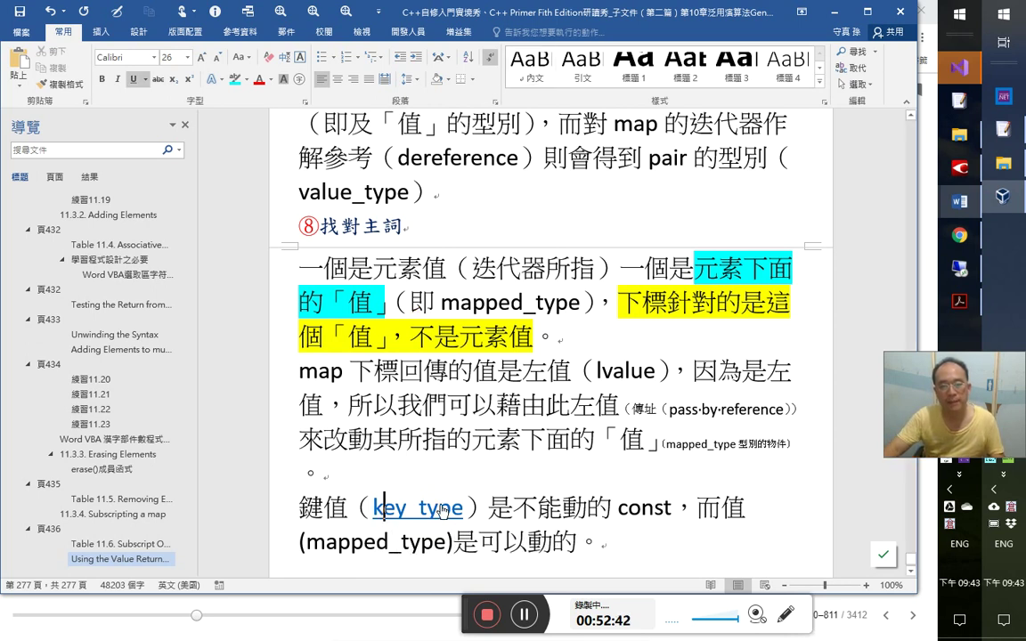
scroll(442, 504, "up", 10)
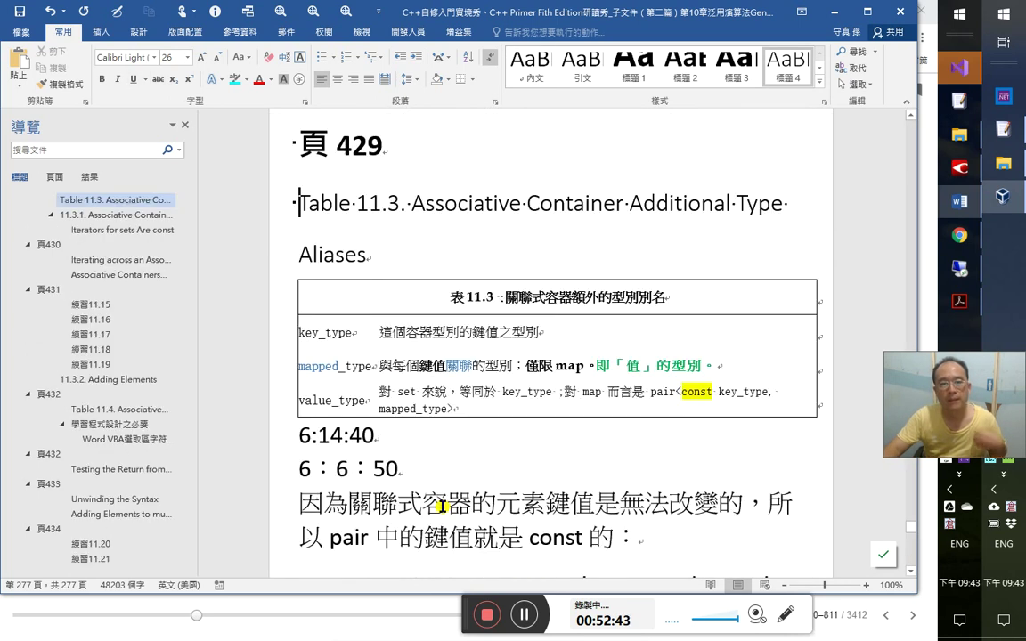
left_click(352, 332)
left_click(556, 360)
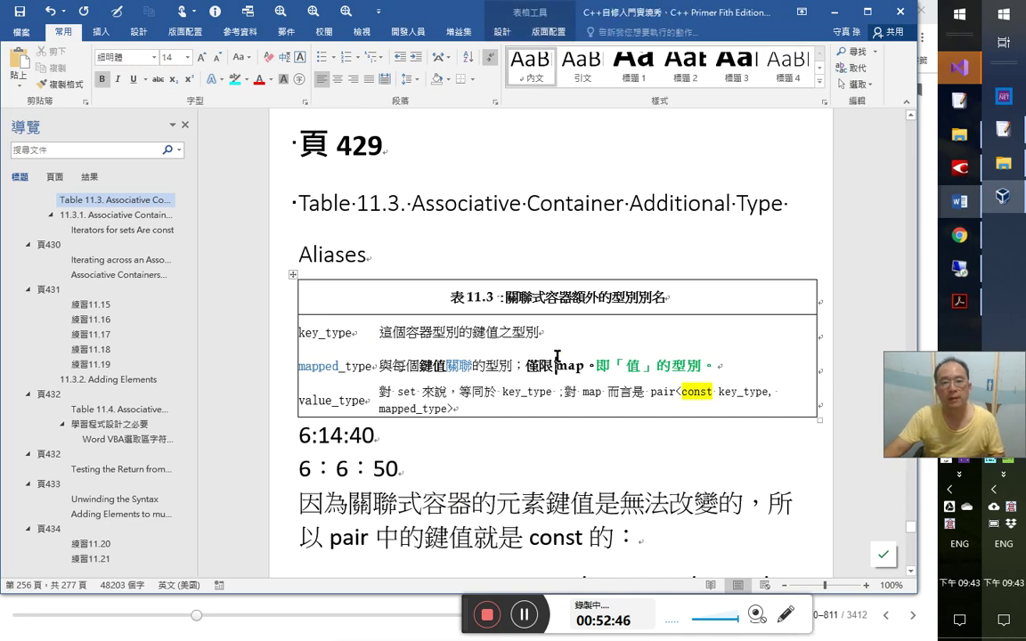
key("alt+Left")
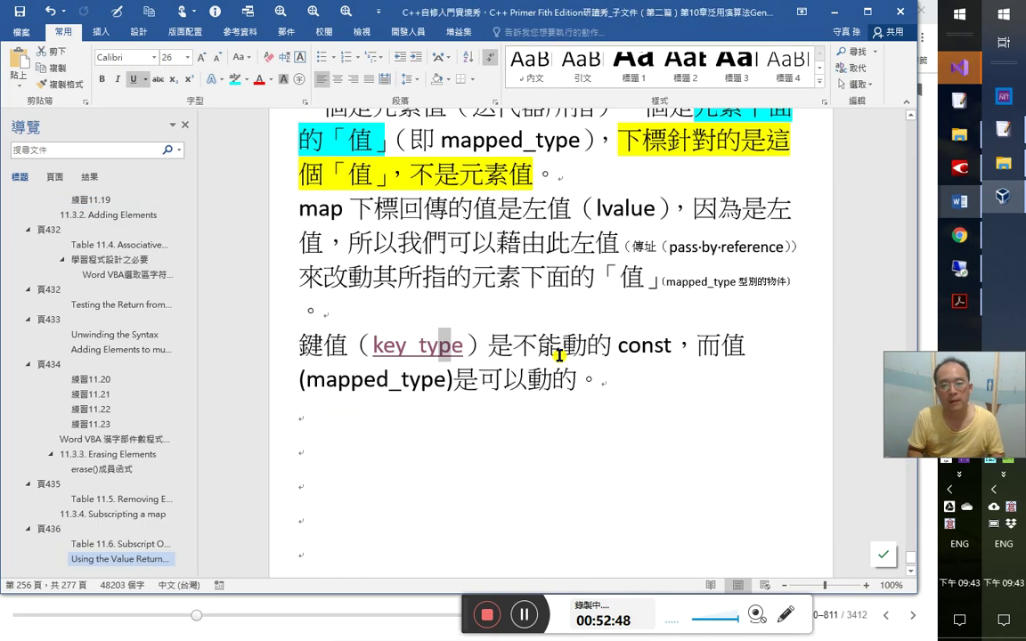
- Add the timestamp 「52：50」 on its own line below the key_type sentence and start a new line
key("Down")
key("Down")
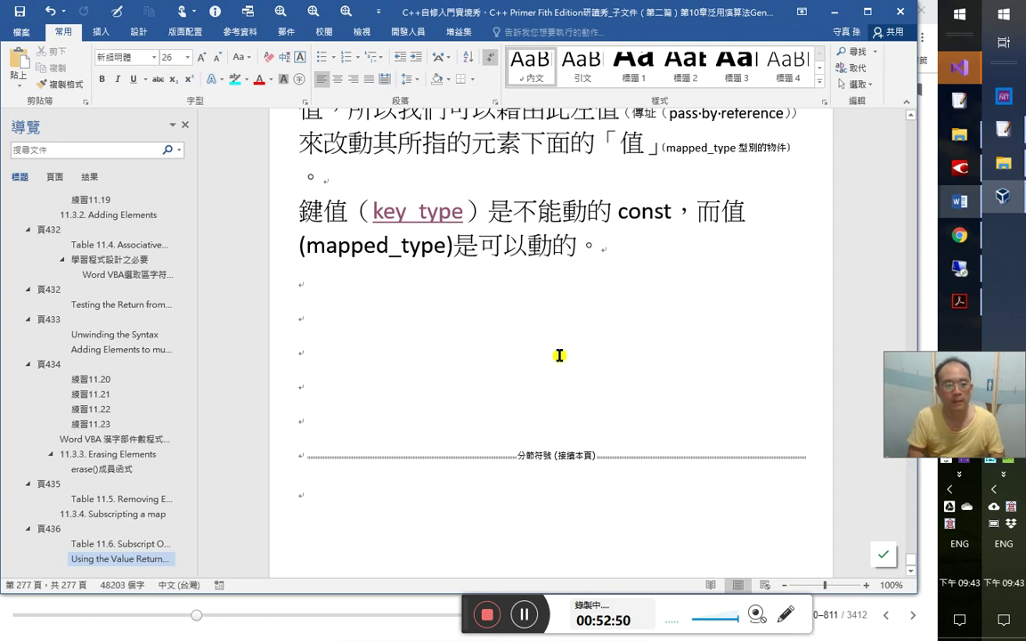
type("52：50")
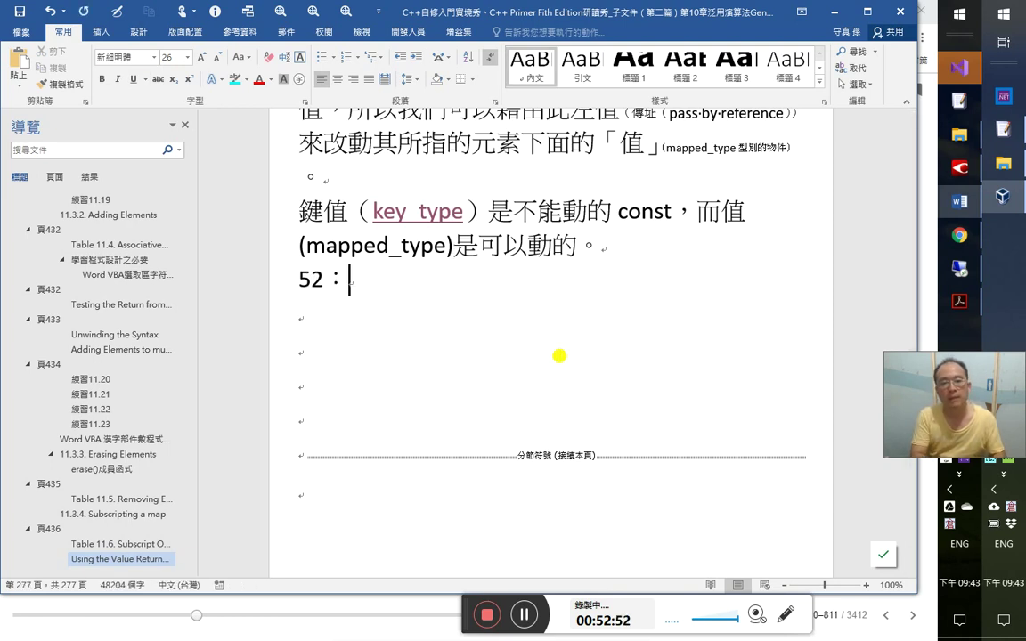
key("Return")
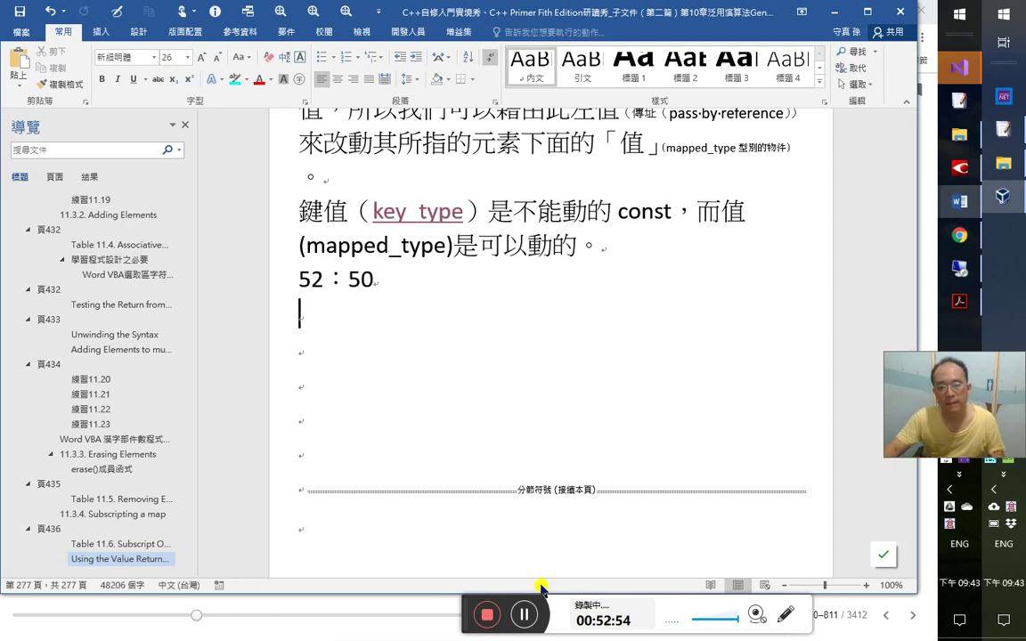
- Switch to the C++ Primer e-book in Chrome and read the note on the type returned by the map subscript operator
left_click_drag(477, 609, 3, 606)
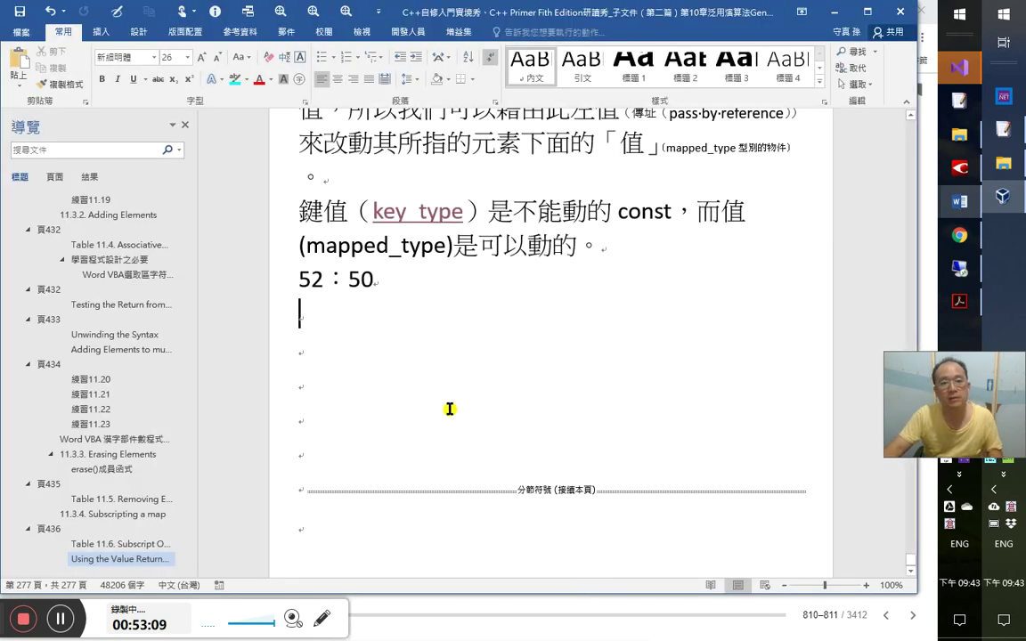
key("alt+Tab")
key("alt+Tab")
key("alt+Tab")
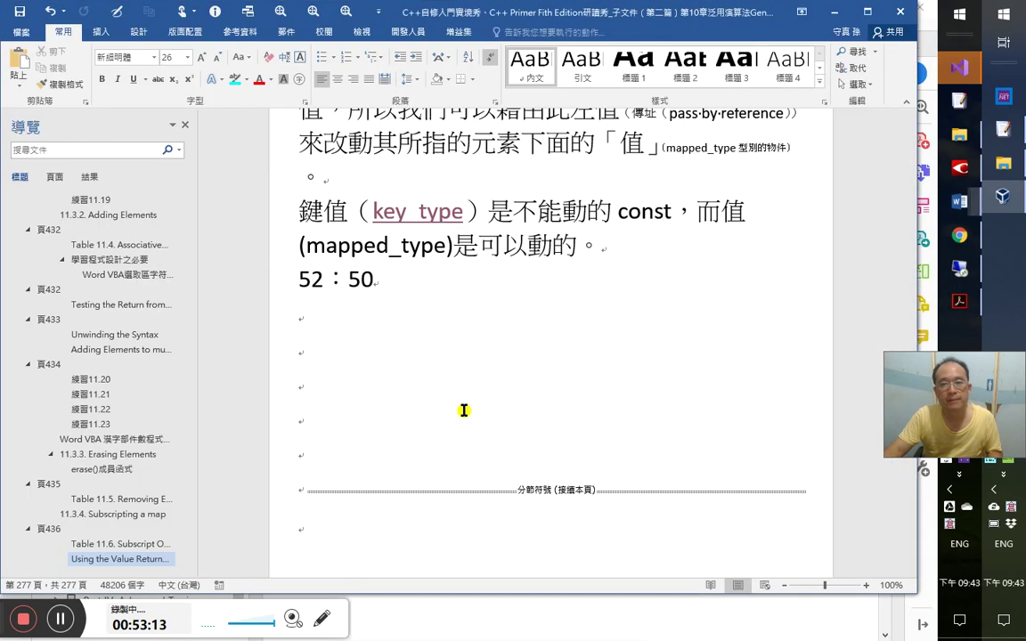
key("alt+Tab")
key("alt+Tab")
key("alt+Tab")
key("alt+shift+Tab")
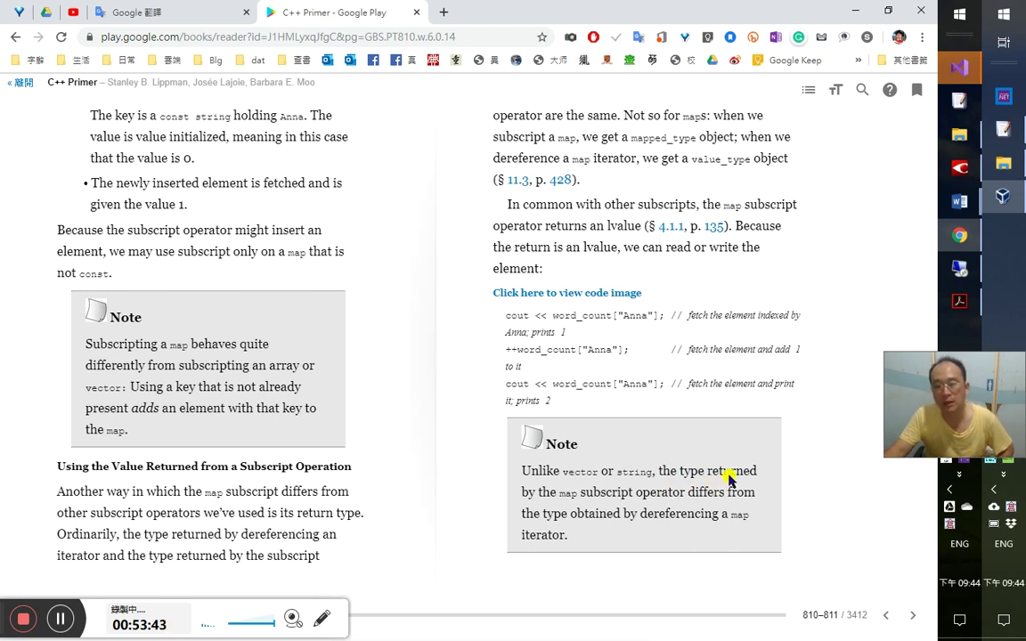
- Return to the Word notes and review the paragraph on dereferencing a map iterator, selecting 「迭代器」 in it
key("alt+Tab")
scroll(665, 405, "up", 5)
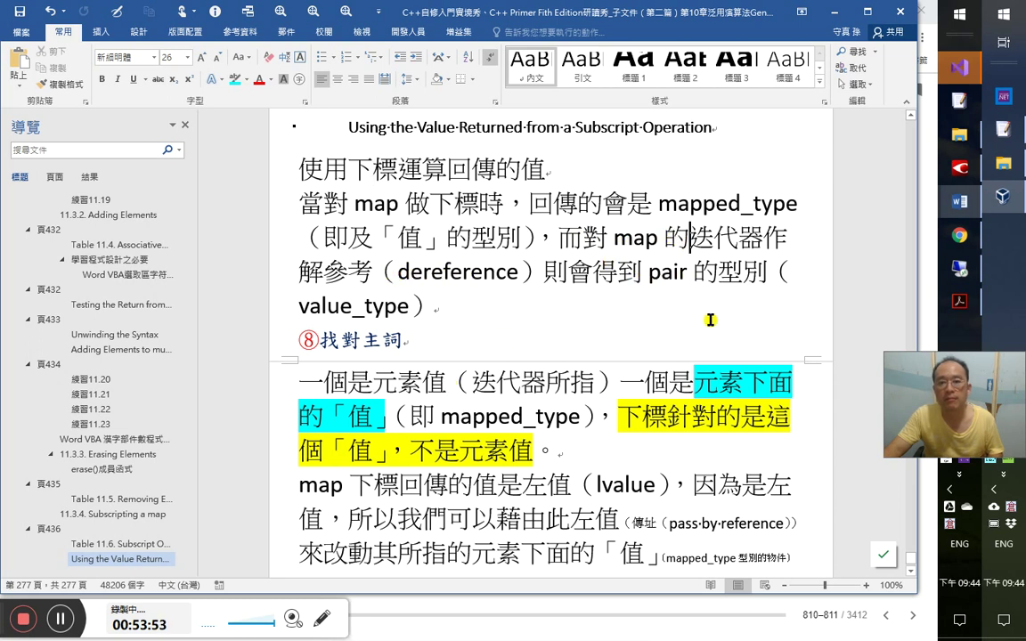
scroll(714, 303, "up", 3)
scroll(702, 321, "down", 3)
left_click(771, 234, "shift")
scroll(671, 396, "down", 1)
scroll(671, 396, "down", 1)
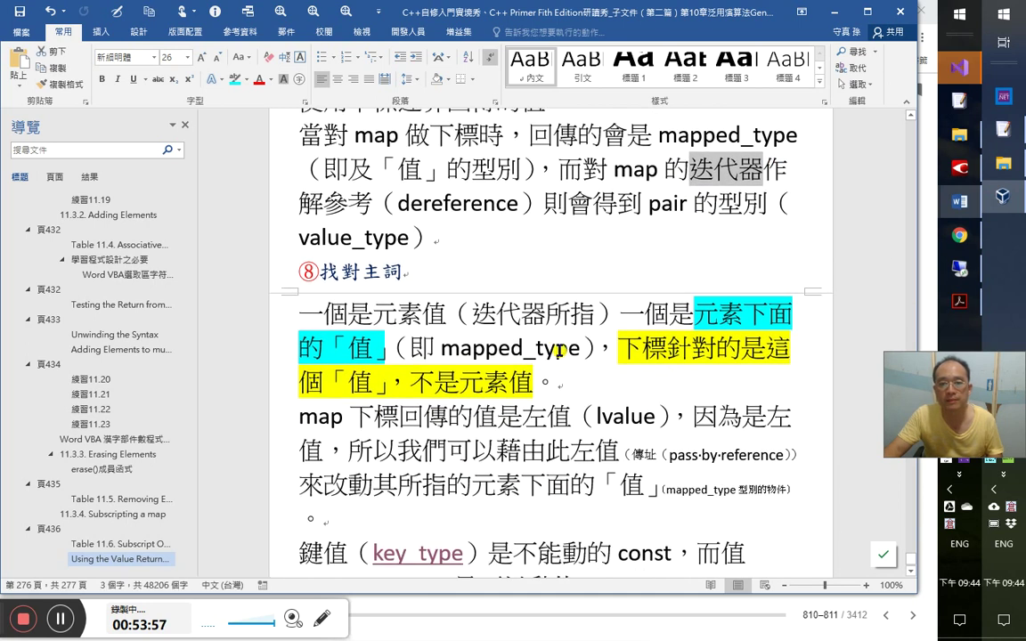
left_click_drag(545, 314, 472, 314)
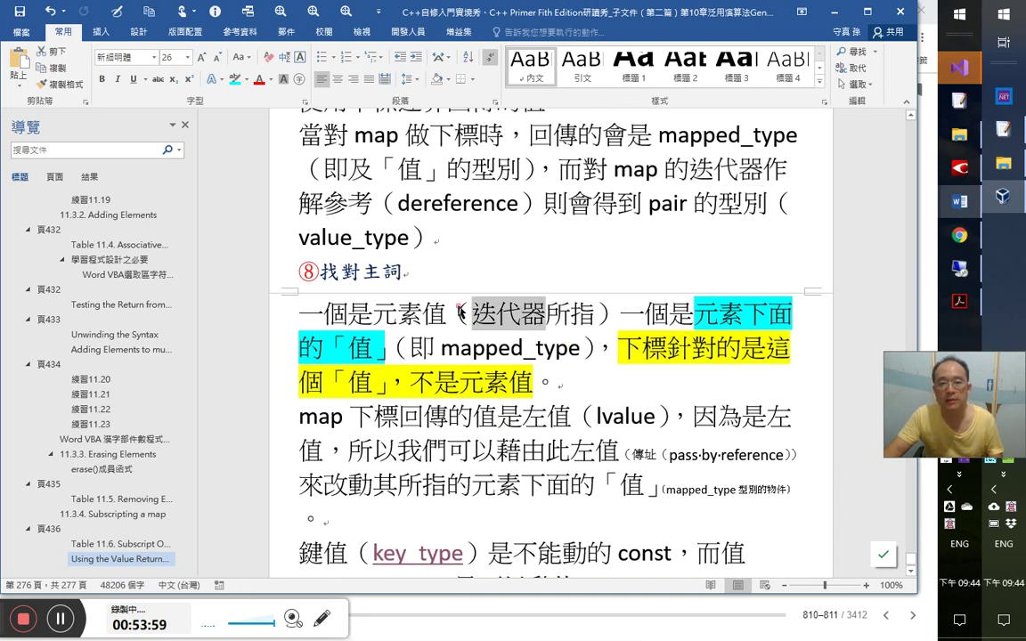
left_click(246, 80)
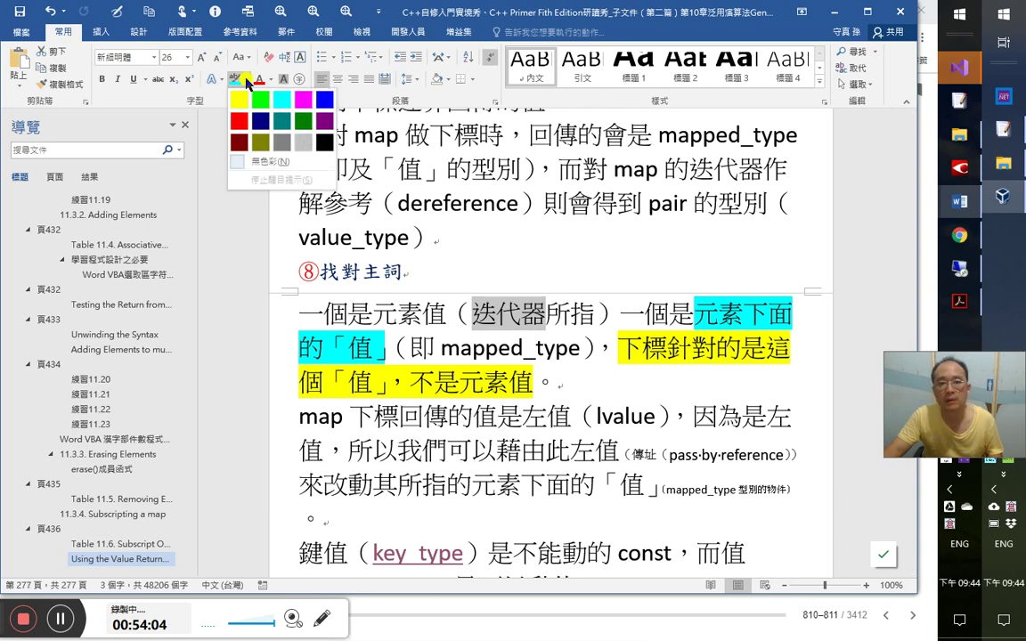
left_click(371, 309)
- Highlight 「元素值」 in turquoise in the line below the 「找對主詞」 note
left_click_drag(472, 315, 449, 317)
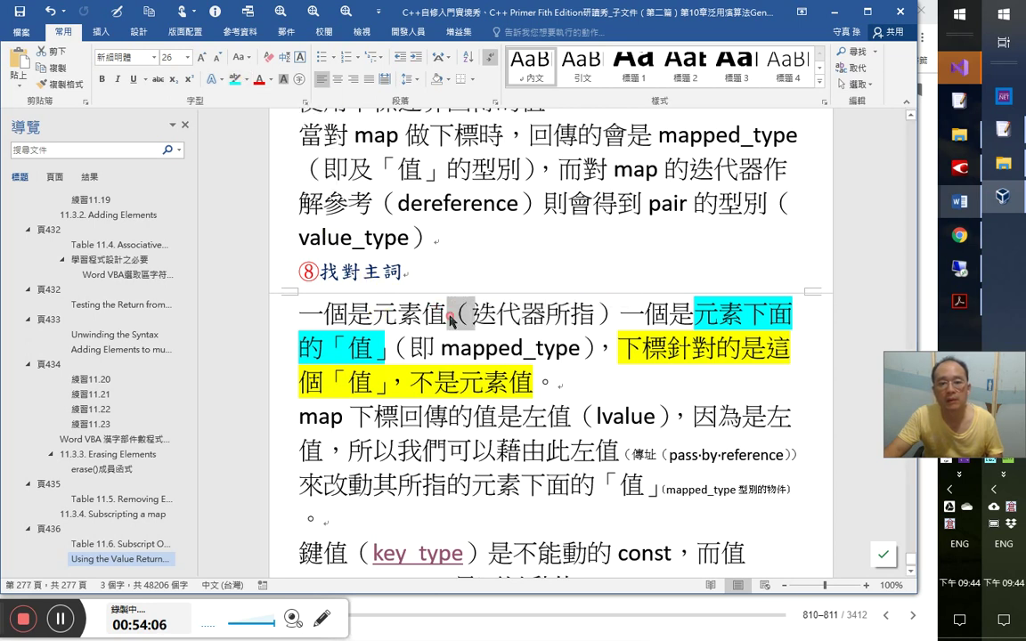
left_click(370, 310, "shift")
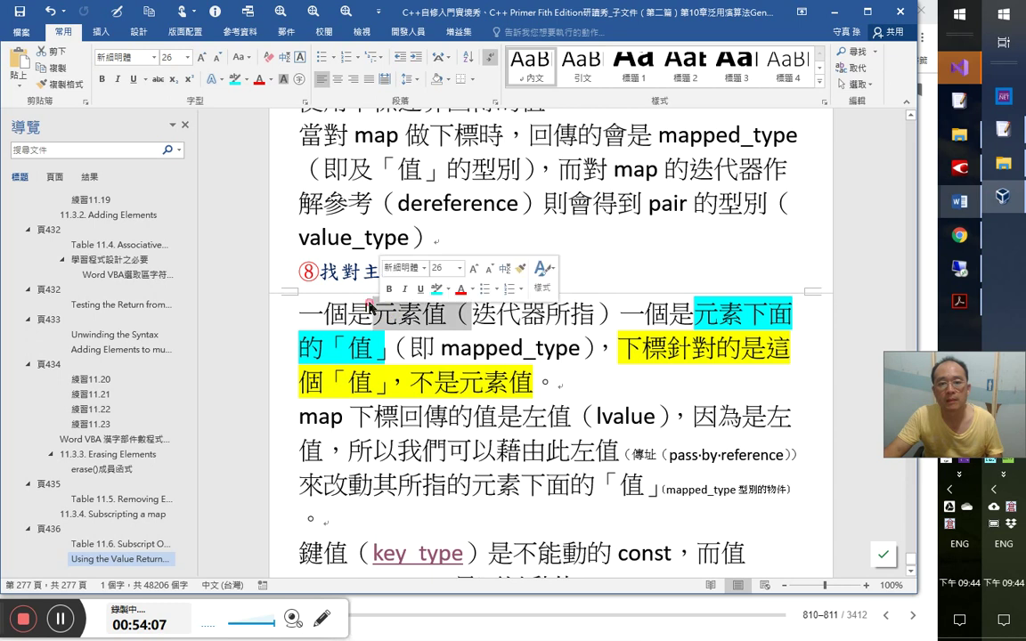
left_click(448, 315)
left_click(372, 310, "shift")
left_click(447, 288)
- Highlight 「迭代器」 in yellow inside the parentheses after 「元素值」
left_click(475, 312)
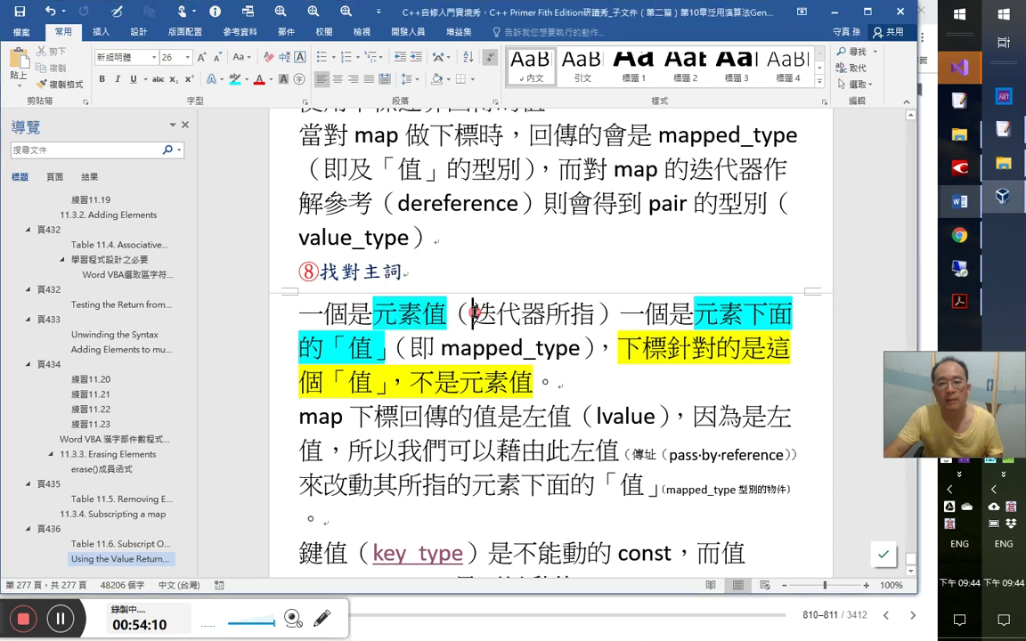
left_click(545, 316, "shift")
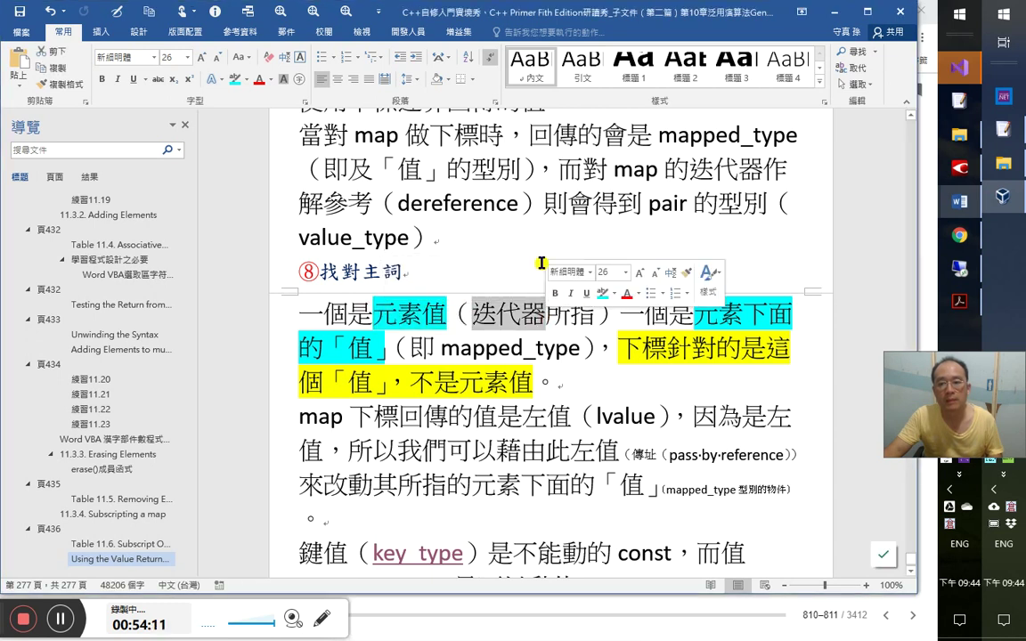
left_click(246, 80)
left_click(238, 99)
left_click(458, 278)
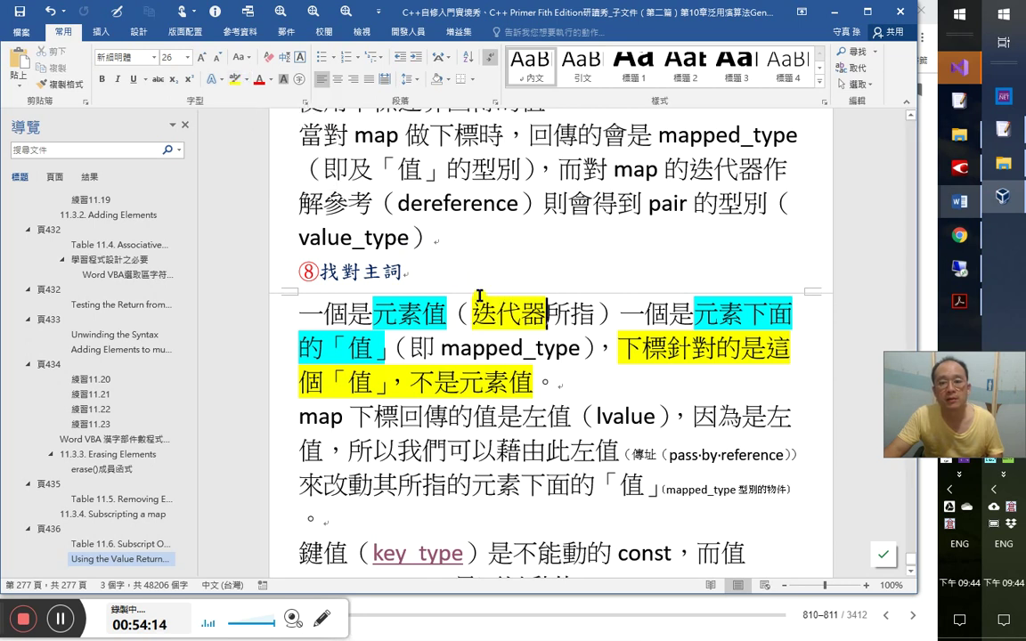
- Apply a wavy underline to 「元素值（迭代器」 in the line below 「找對主詞」
left_click_drag(373, 314, 544, 314)
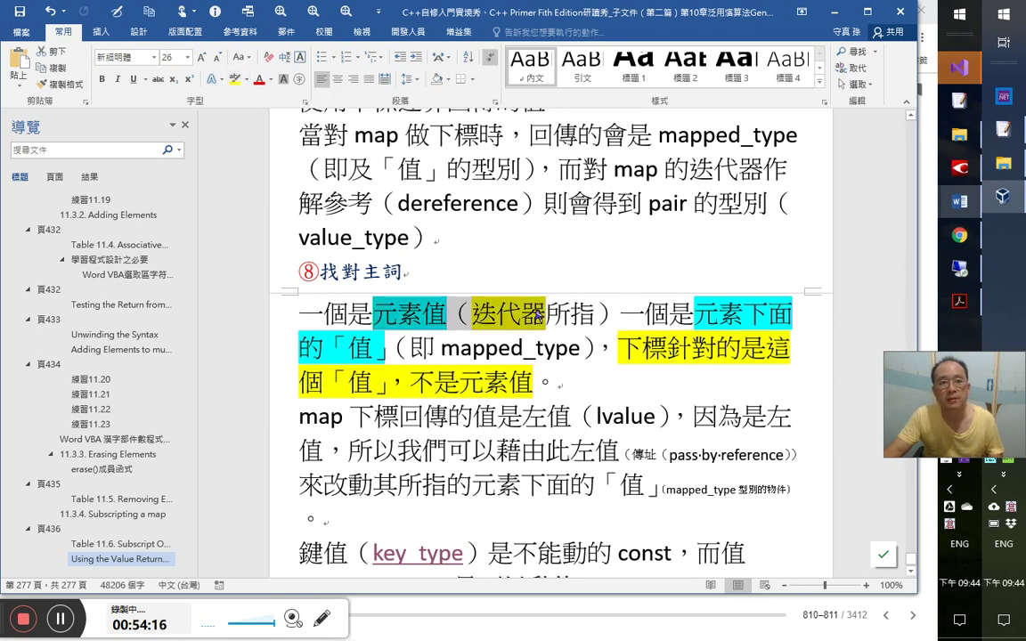
left_click(147, 79)
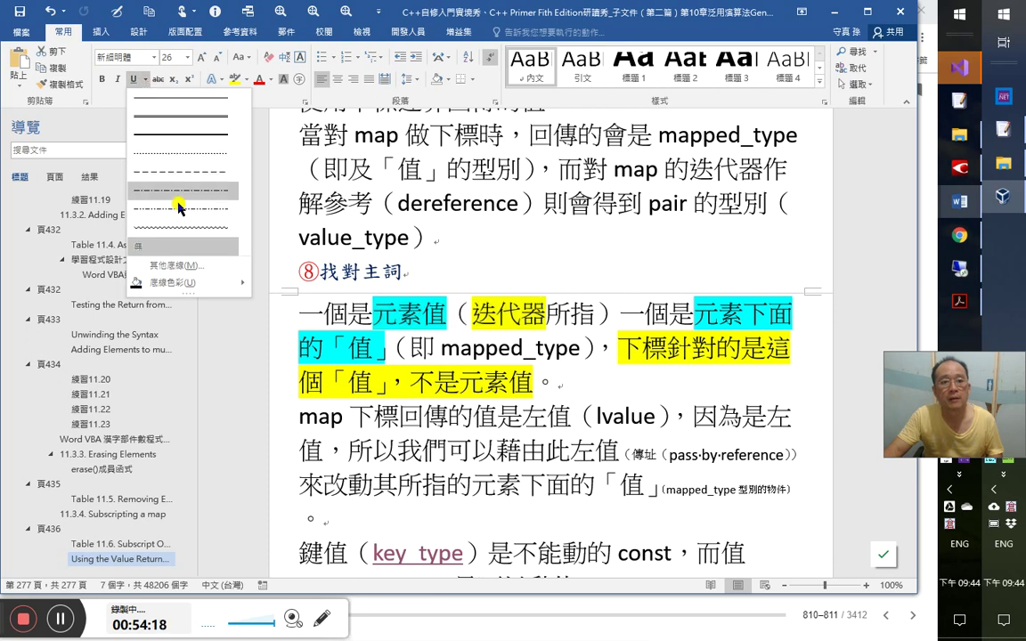
left_click(179, 214)
left_click(604, 347)
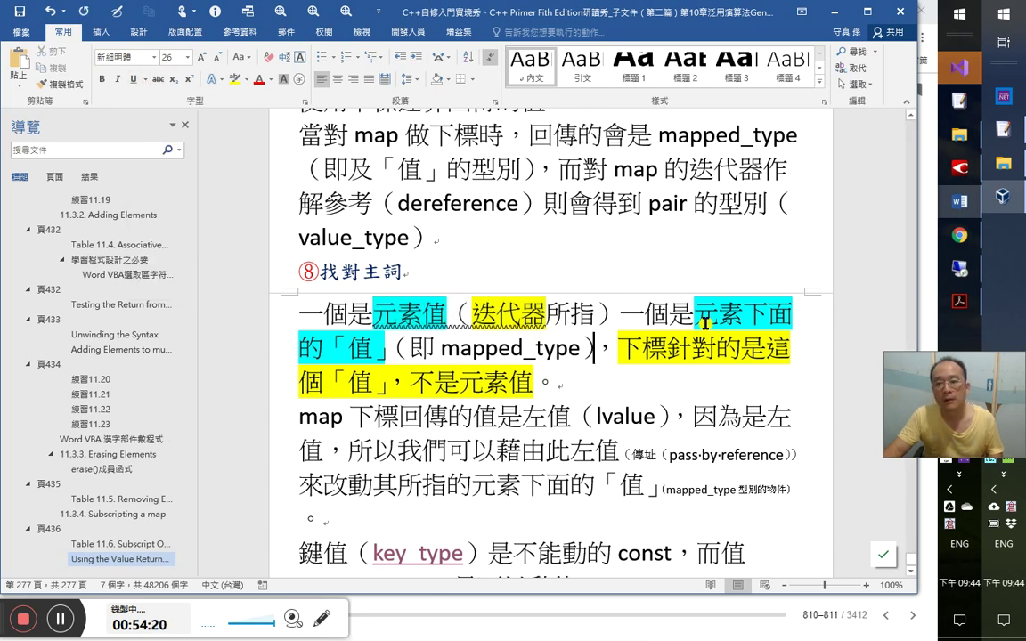
- Underline the yellow-highlighted clause 「下標針對的是這個「值」，不是元素值」 with the same wavy line
left_click(700, 317)
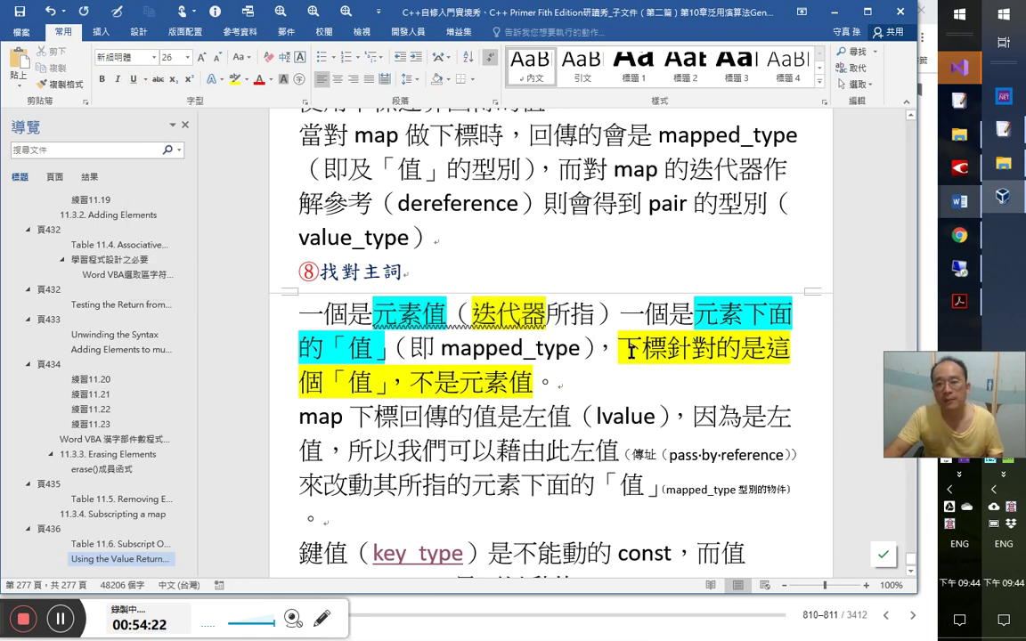
left_click(394, 388, "shift")
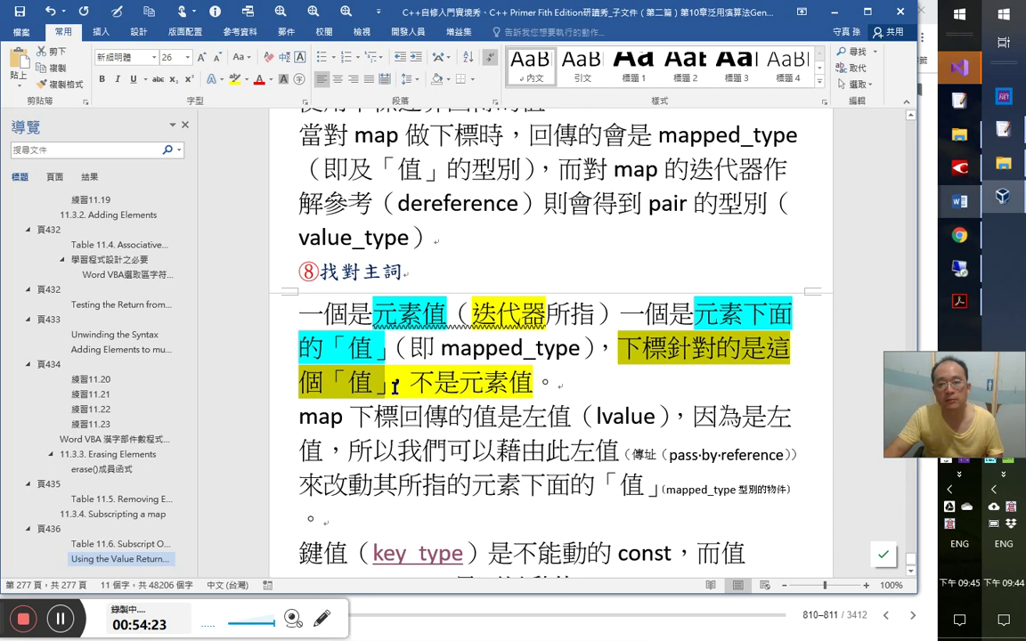
left_click(535, 382, "shift")
key("ctrl+u")
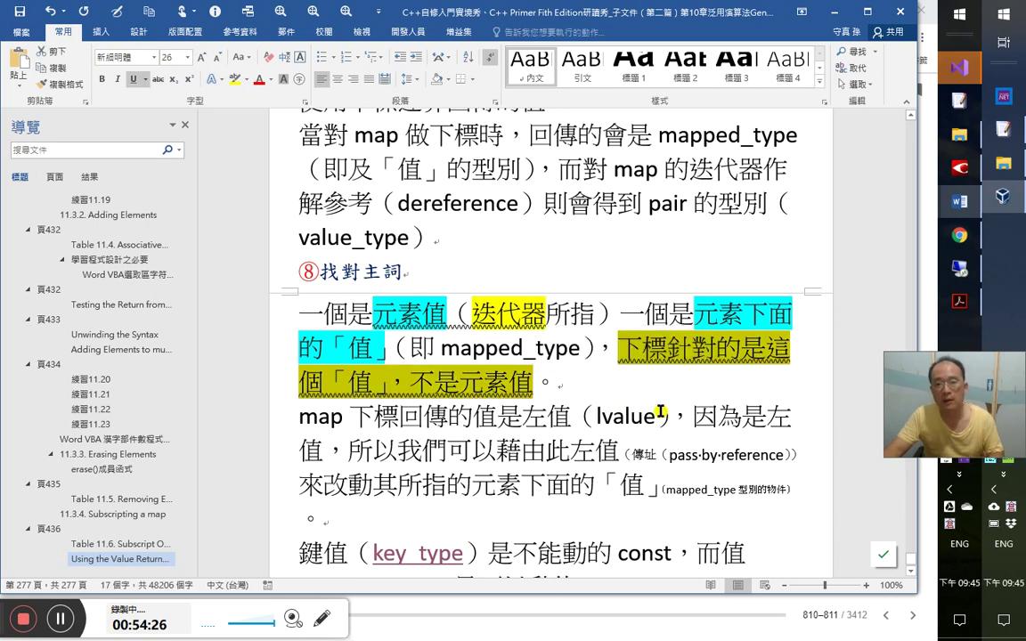
left_click(662, 415)
- Review the remaining lvalue and key_type notes, then switch to the C++ Primer e-book in Chrome and read on to section 11.3.5
scroll(724, 461, "down", 3)
scroll(724, 461, "down", 1)
left_click(456, 496)
left_click(362, 517)
scroll(420, 515, "down", 2)
key("alt+Tab")
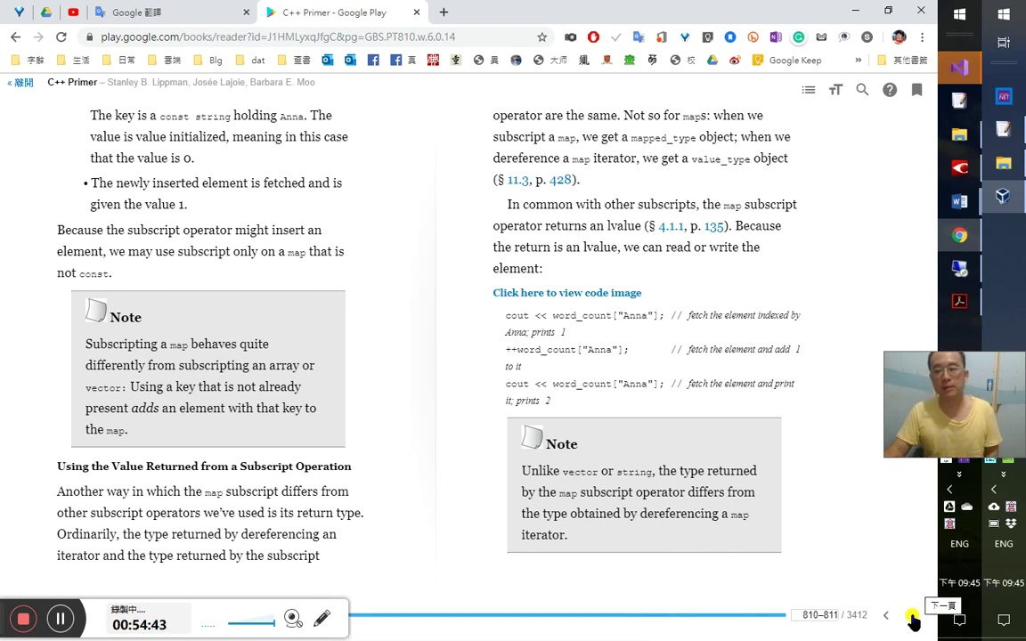
left_click(908, 617)
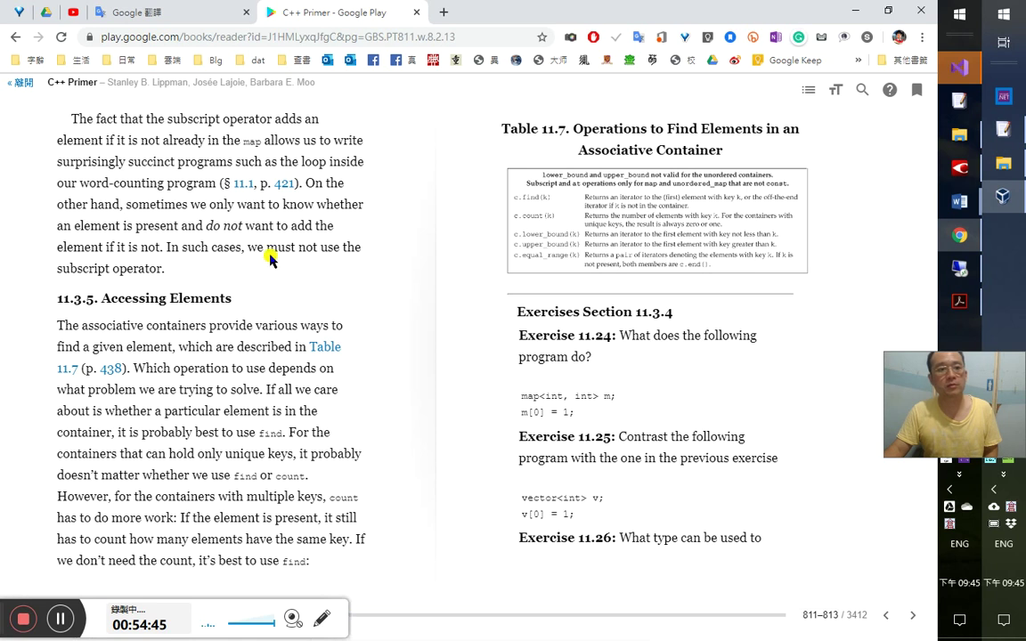
left_click(885, 616)
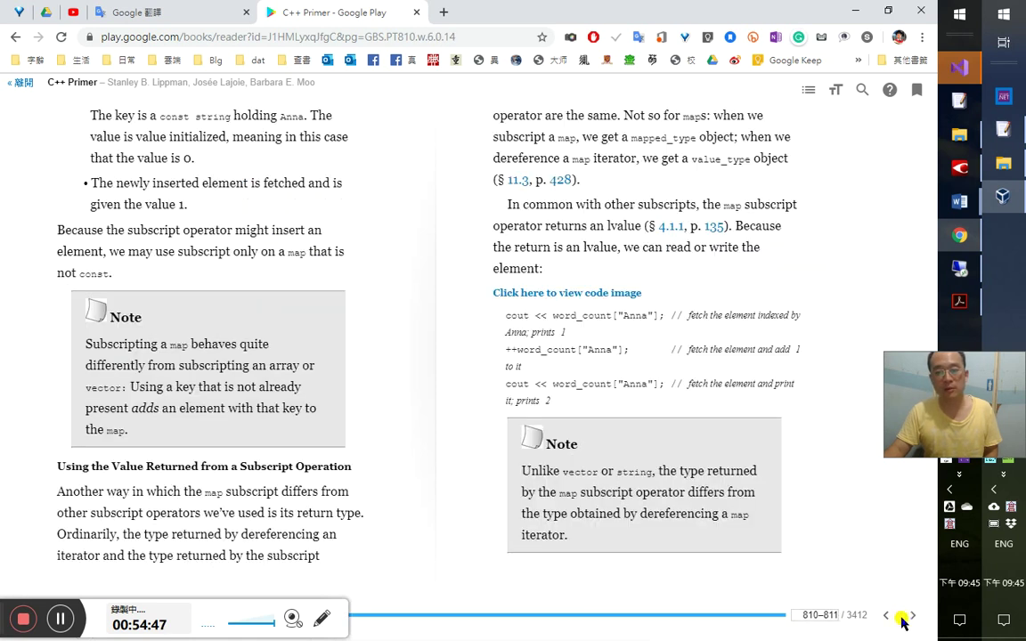
left_click(913, 616)
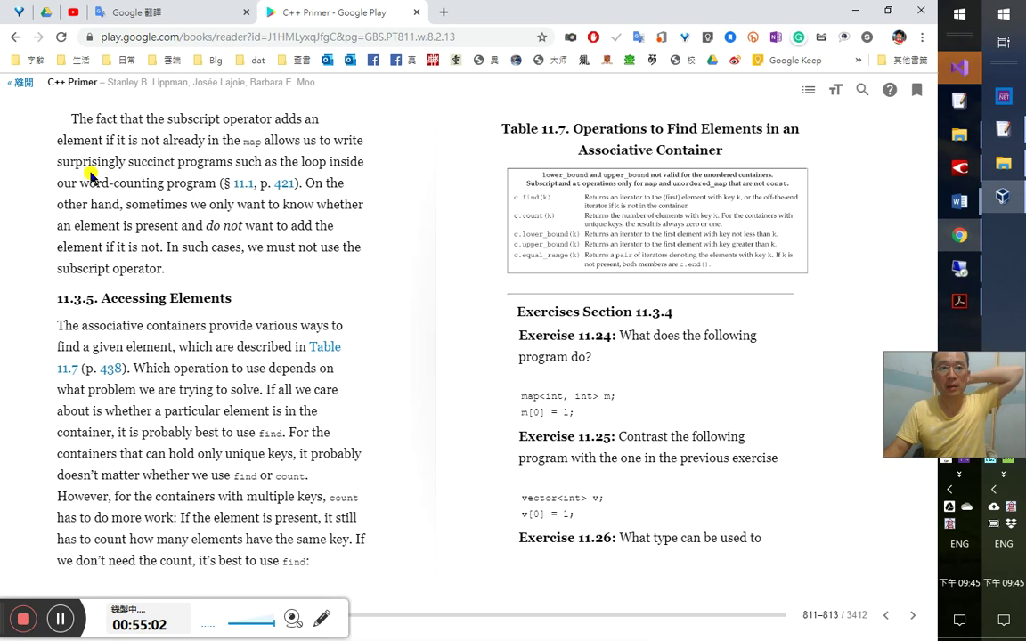
- Look up the translation of "succinct" in the paragraph above section 11.3.5 and listen to its pronunciation
double_click(145, 158)
double_click(156, 163)
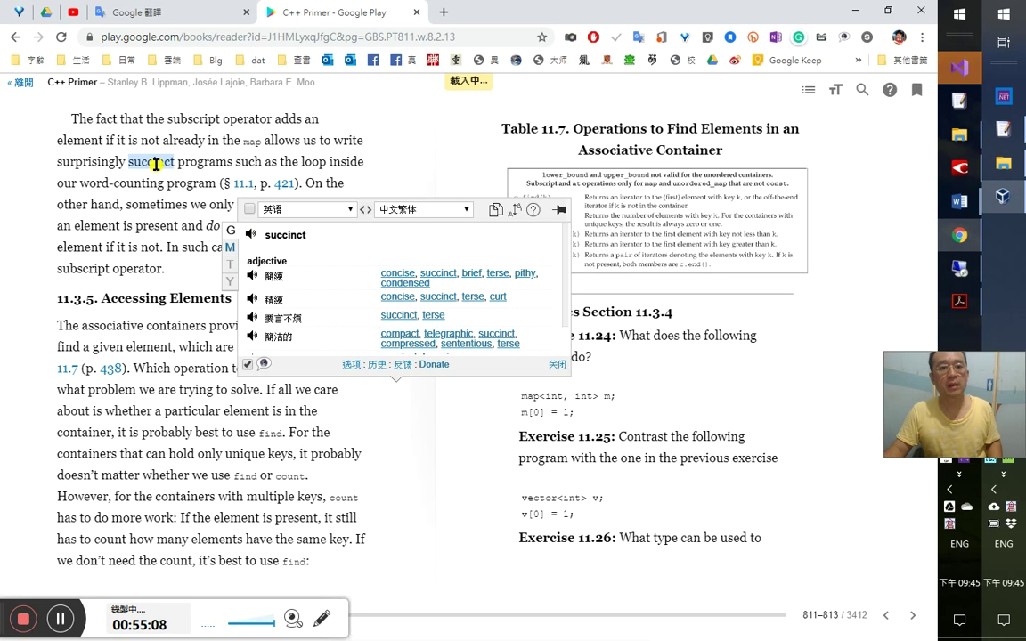
left_click(252, 234)
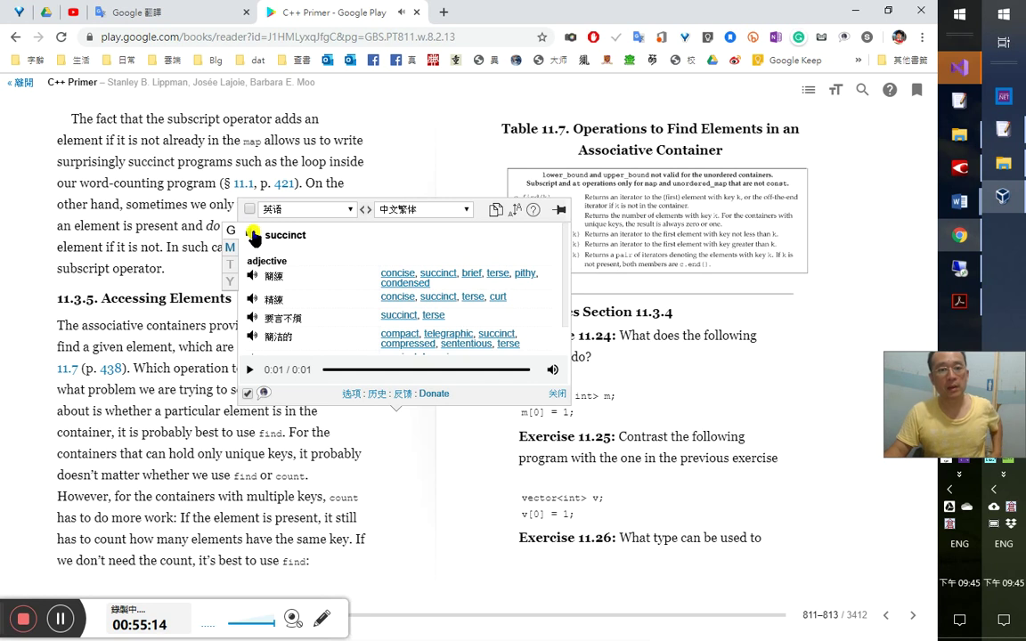
left_click(253, 235)
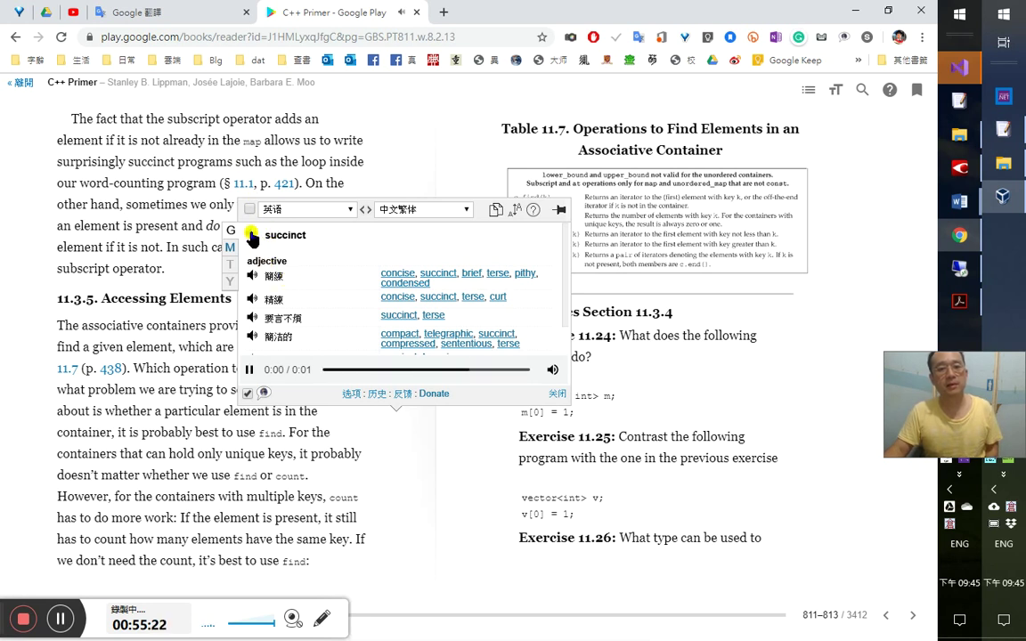
left_click(252, 235)
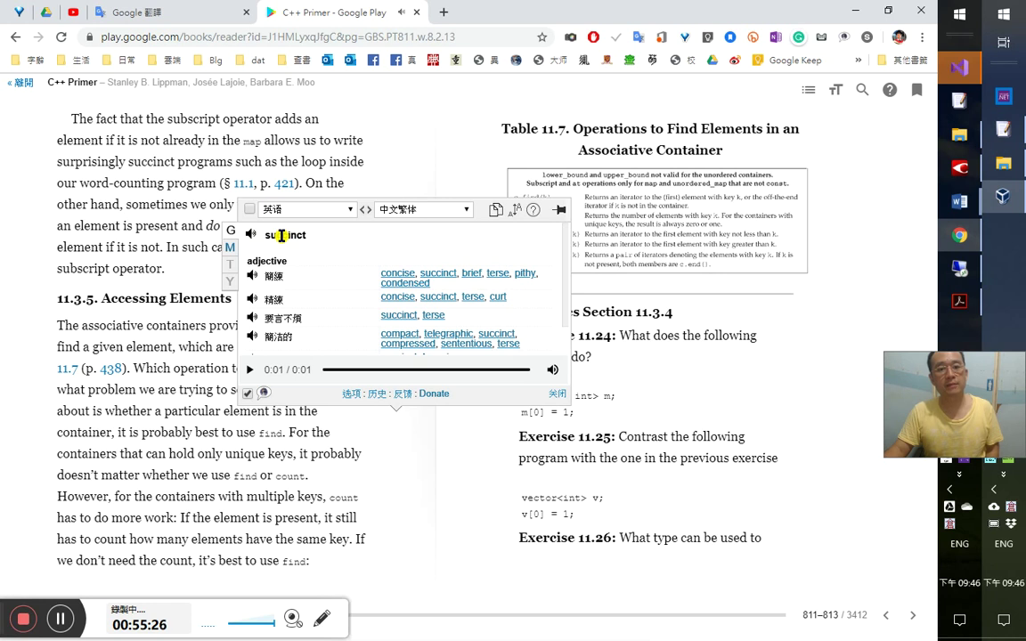
left_click(250, 237)
left_click(251, 237)
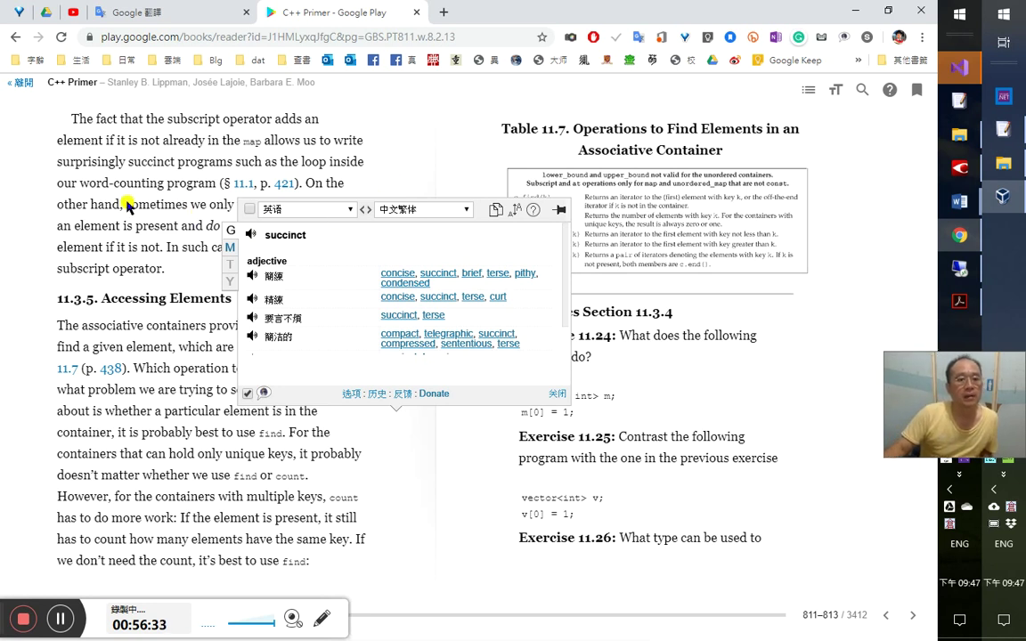
- Look up the translation of "On the other hand," in the same paragraph and close the translation popup
left_click_drag(122, 210, 307, 188)
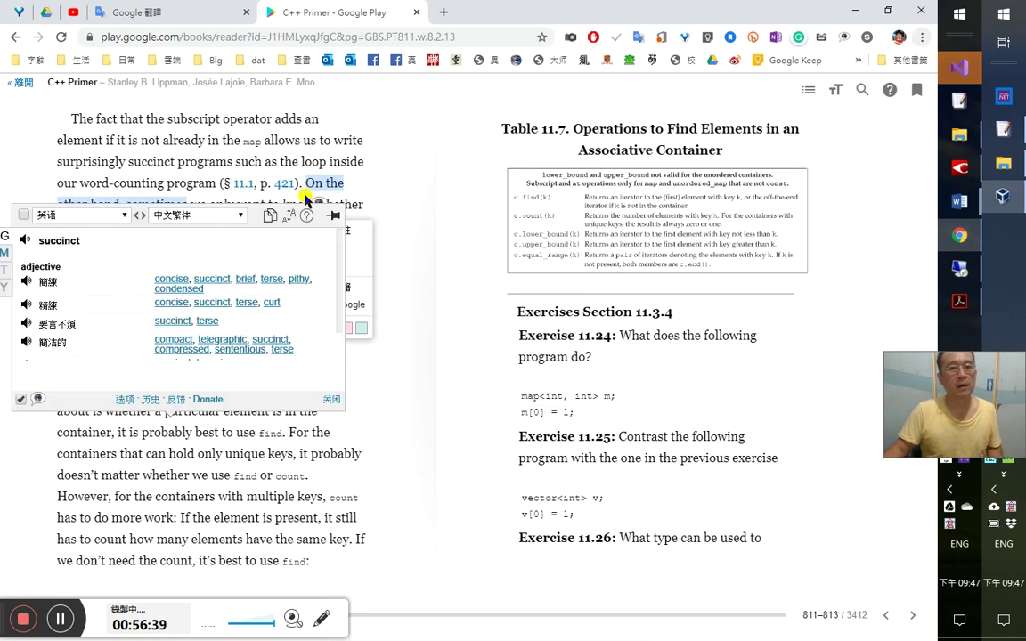
left_click(303, 173)
left_click_drag(307, 185, 140, 202)
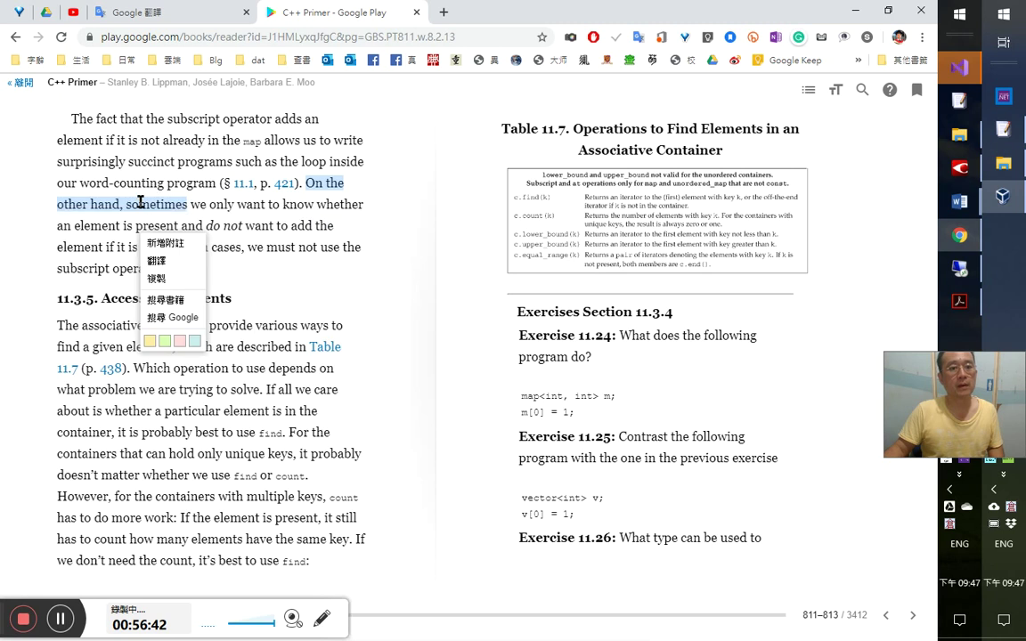
left_click(298, 186)
left_click_drag(297, 187, 120, 209)
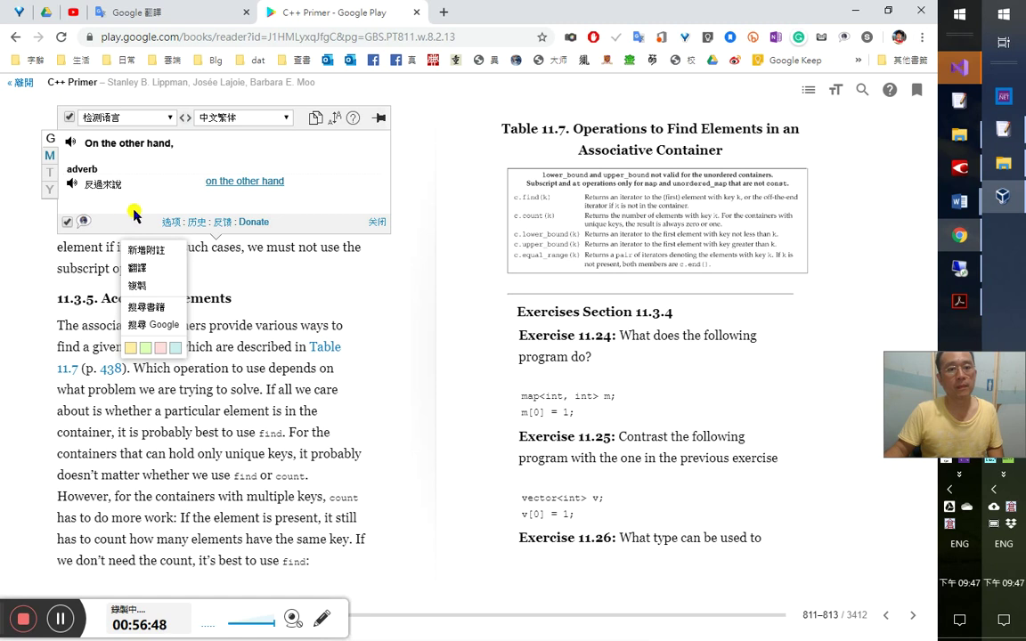
left_click(378, 227)
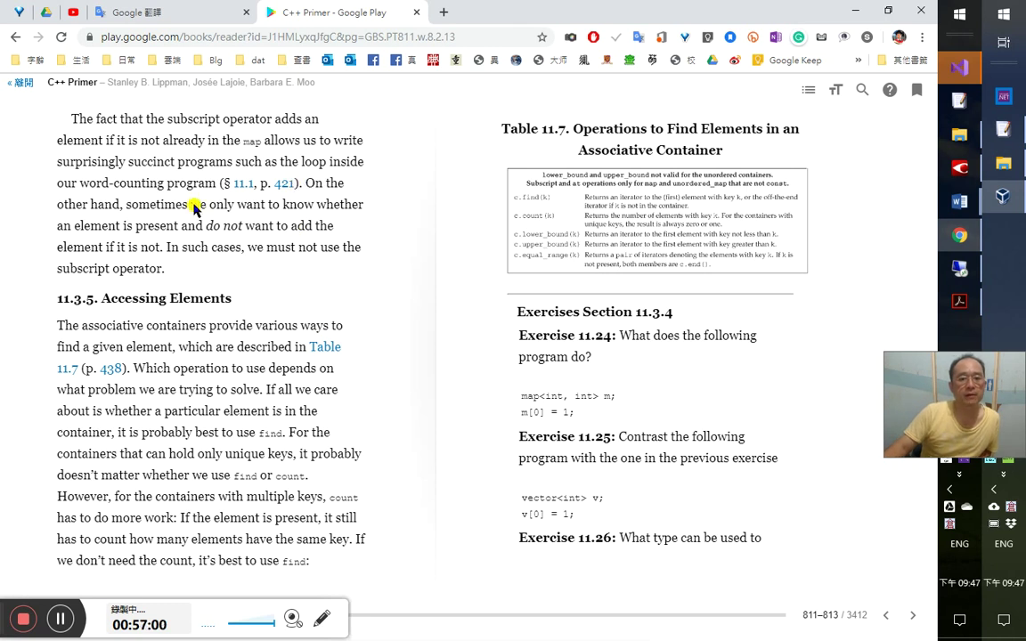
- Switch to ABBYY FineReader and read the Chinese passages on the map subscript's return type and lvalue against the scanned page
left_click(958, 174)
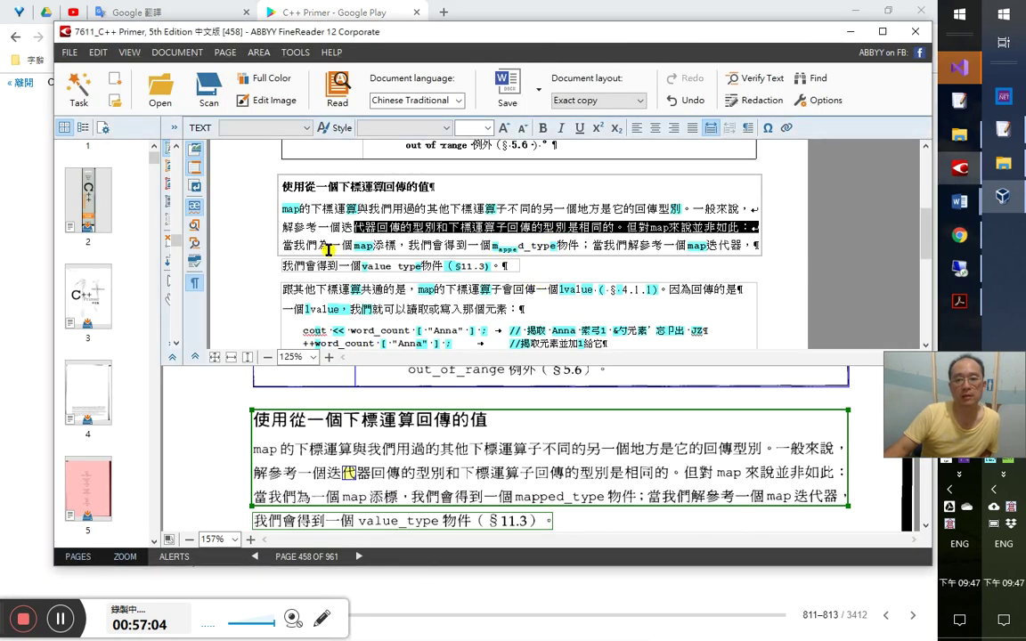
left_click_drag(359, 248, 495, 249)
scroll(549, 303, "down", 3)
scroll(547, 304, "down", 3)
left_click(426, 200)
scroll(494, 265, "up", 4)
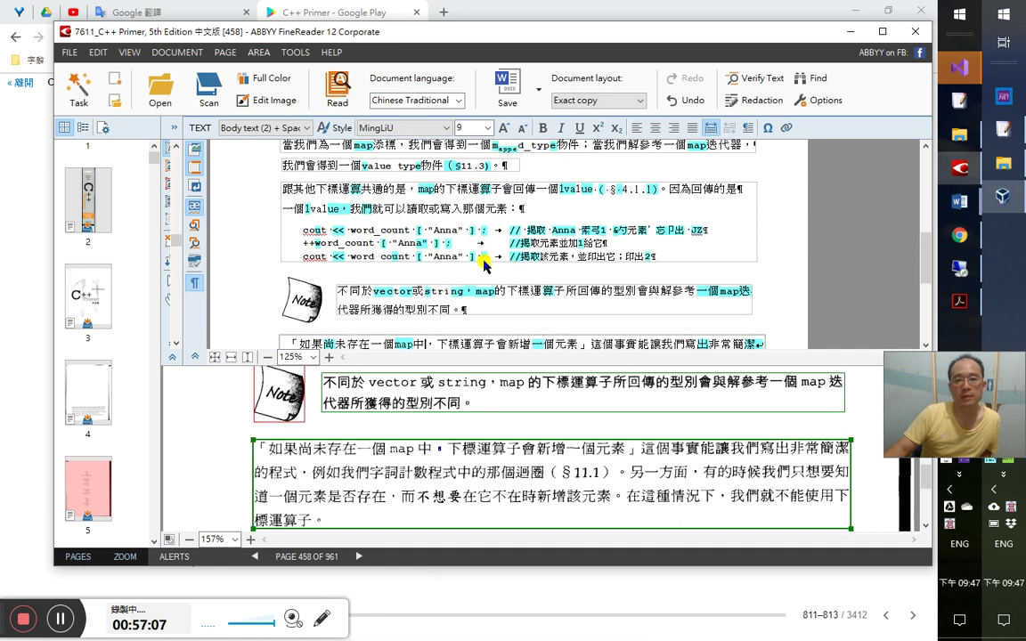
left_click(384, 172)
scroll(446, 285, "down", 3)
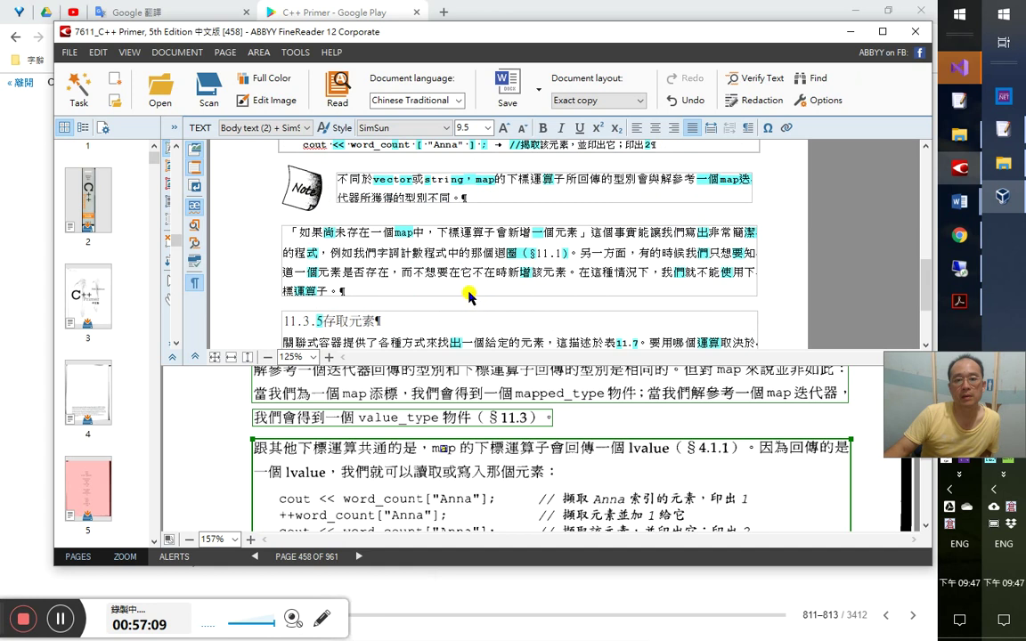
- Read the Chinese paragraph on the subscript operator adding missing elements, then return to the e-book in Chrome
left_click(454, 252)
left_click(533, 228)
left_click(624, 230)
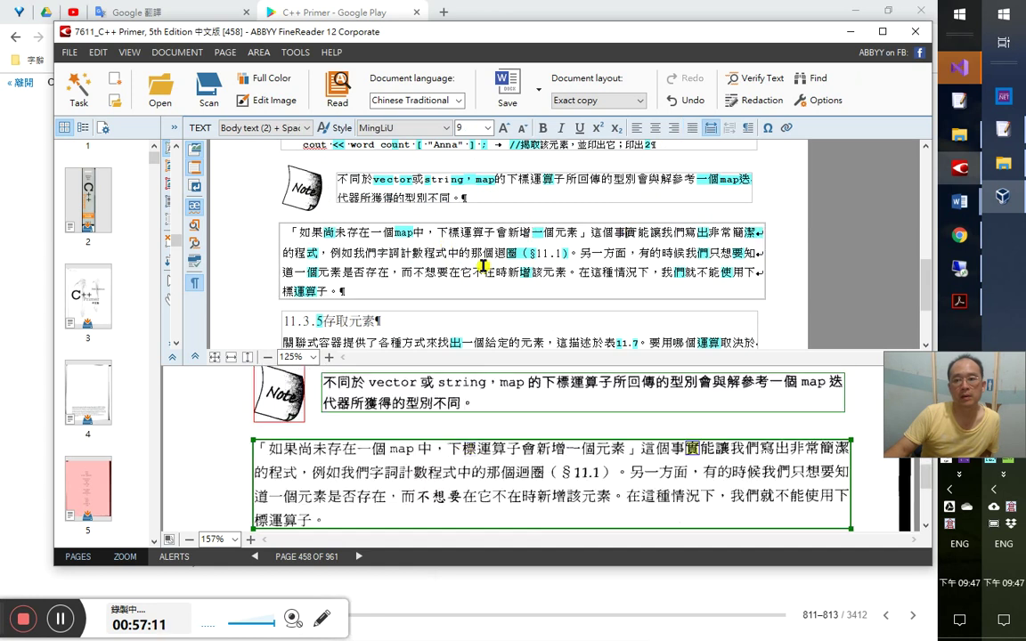
left_click(367, 256)
left_click_drag(471, 253, 768, 256)
key("ctrl+t")
key("alt+Tab")
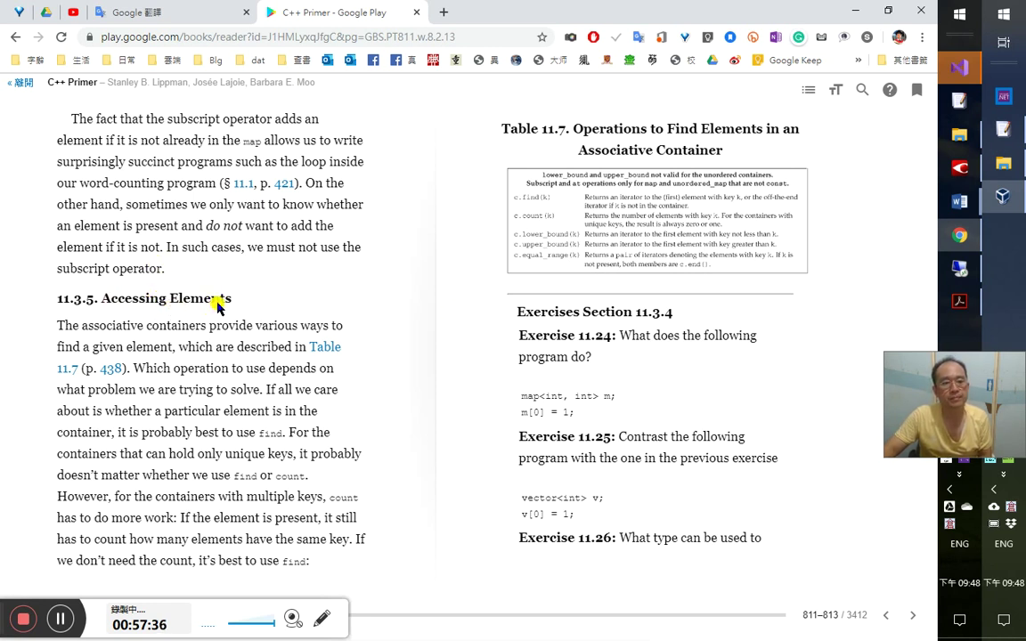
- Switch to the C++ Primer PDF in Acrobat and select the heading "11.3.5. Accessing Elements" on page 547
left_click(960, 301)
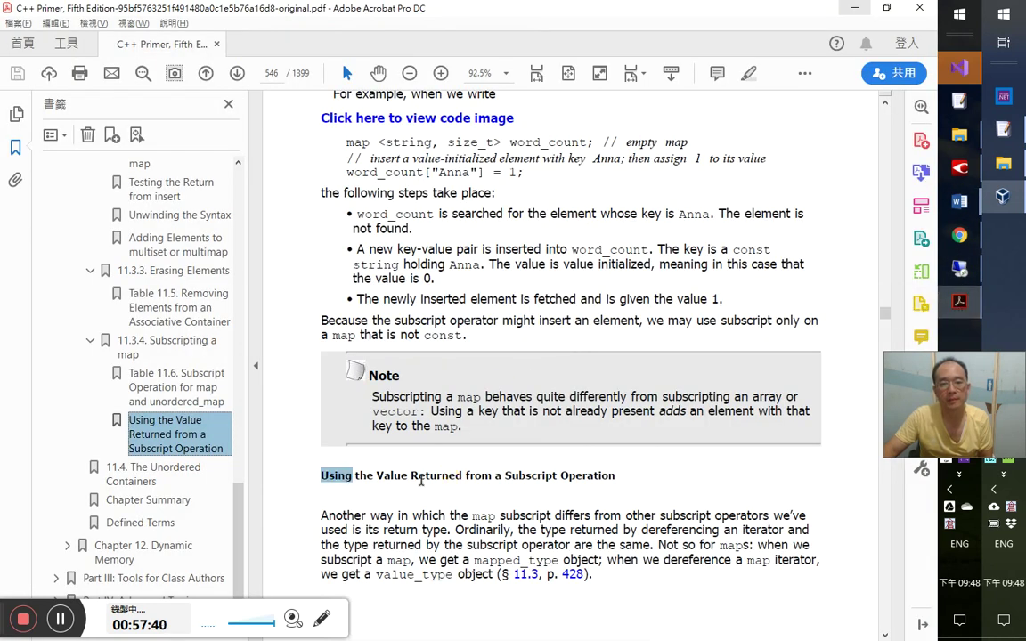
left_click_drag(322, 476, 685, 488)
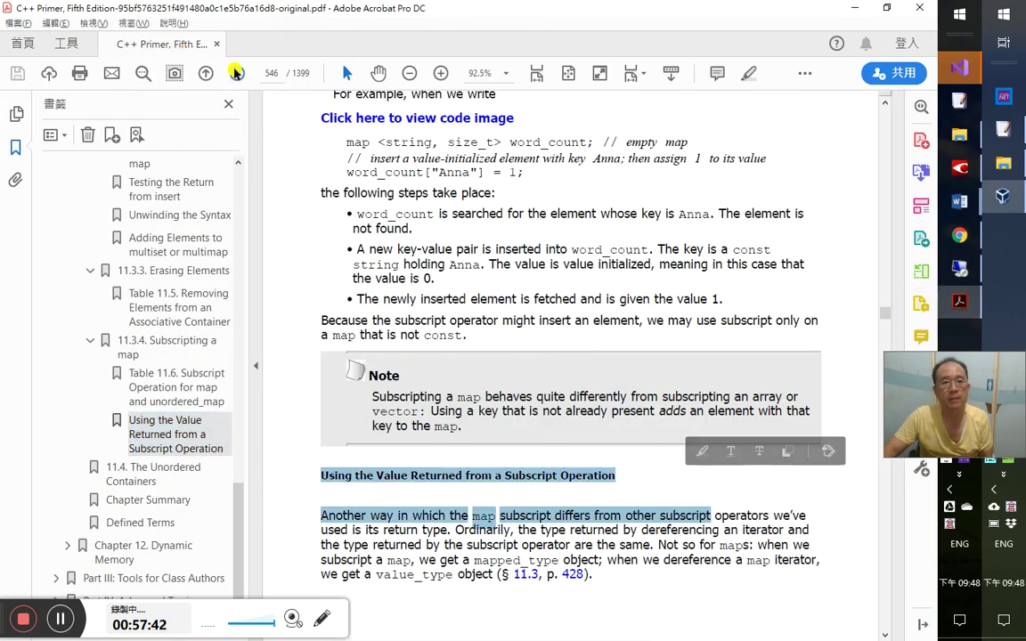
left_click(237, 72)
left_click_drag(321, 481, 499, 488)
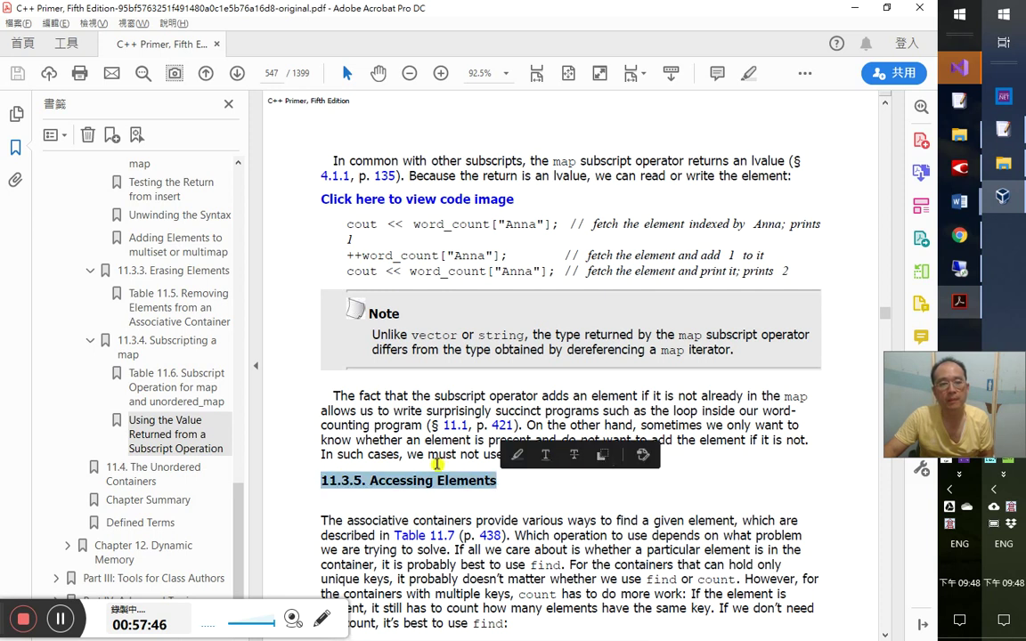
- Bookmark the selected heading directly after "Using the Value Returned from a Subscript Operation" and copy the bookmark's name
right_click(403, 483)
left_click(466, 444)
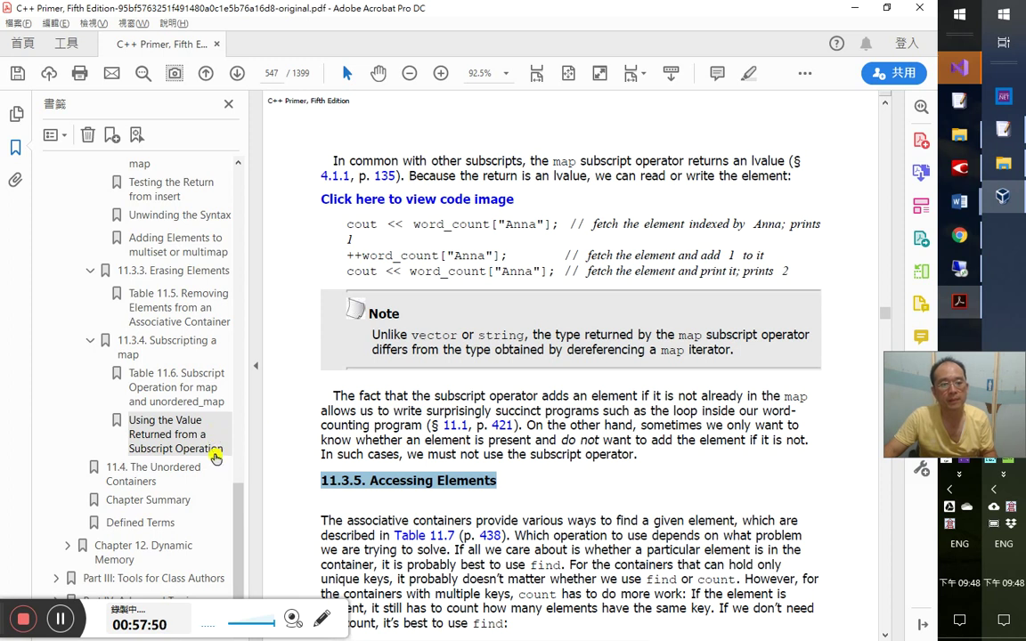
left_click(202, 440)
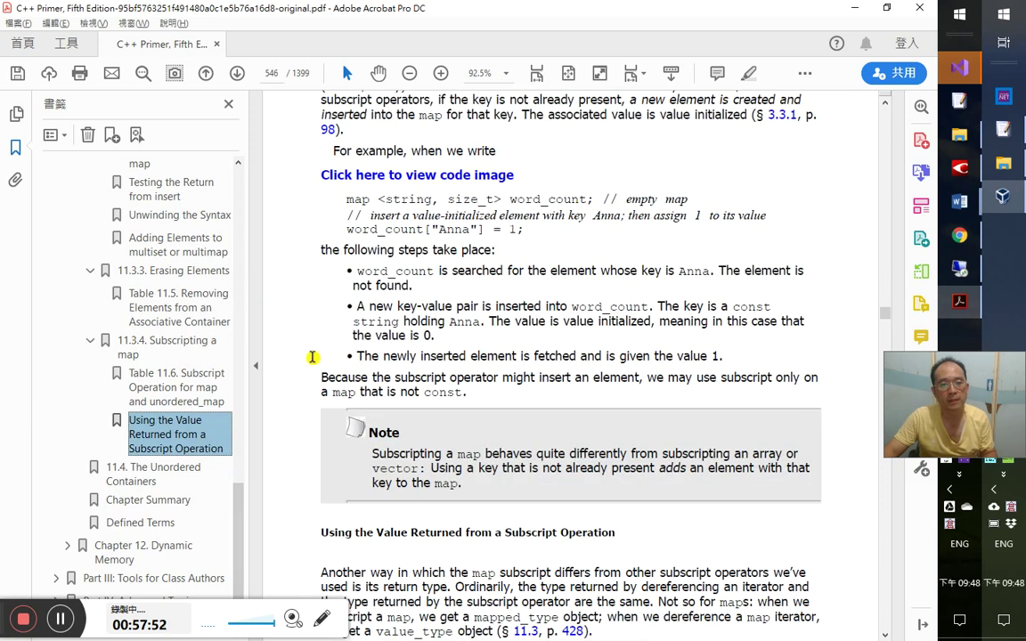
left_click(236, 74)
right_click(401, 480)
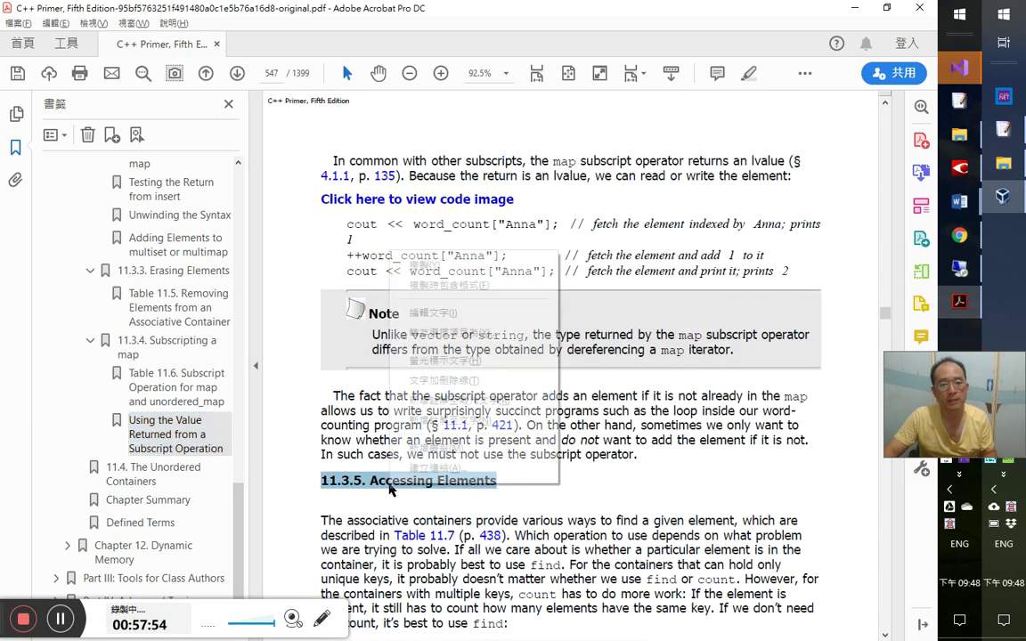
left_click(426, 449)
key("ctrl+c")
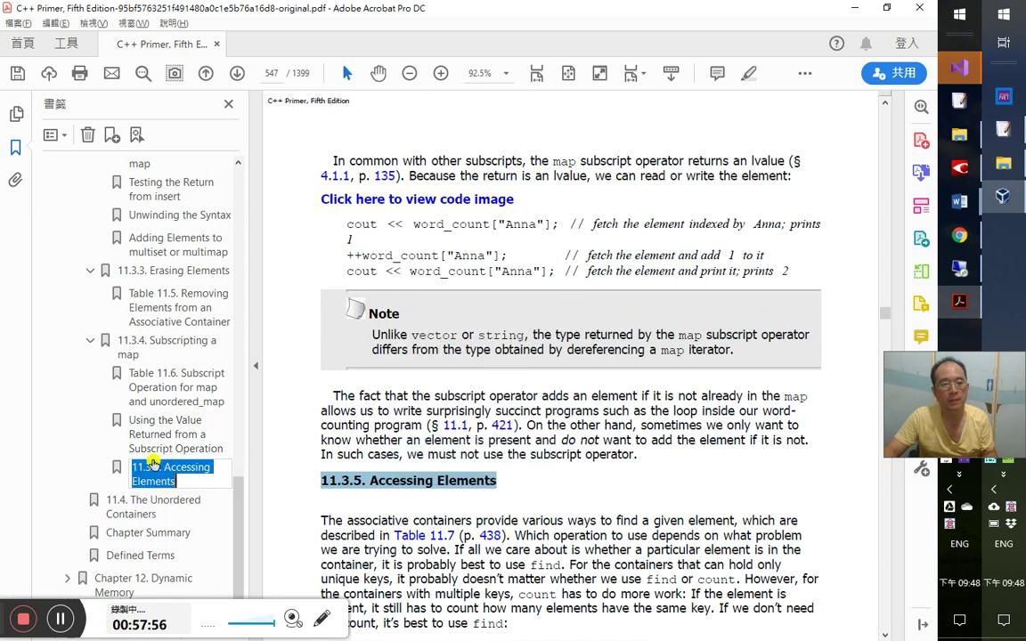
key("Return")
- Move the "11.3.5. Accessing Elements" bookmark up one level, alongside "11.3.4. Subscripting a map"
left_click_drag(141, 472, 97, 360)
left_click(152, 473)
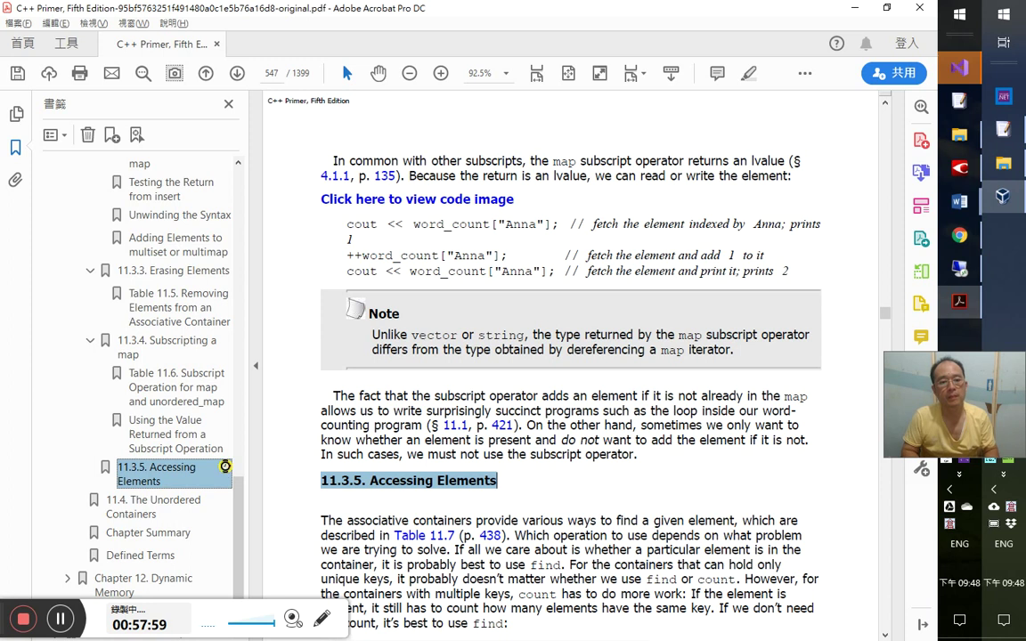
- Switch to the Word notes and paste "11.3.5. Accessing Elements" below the 52：50 timestamp as a heading on the same level as 11.3.4
key("alt+Tab")
key("alt+Tab")
key("alt+Tab")
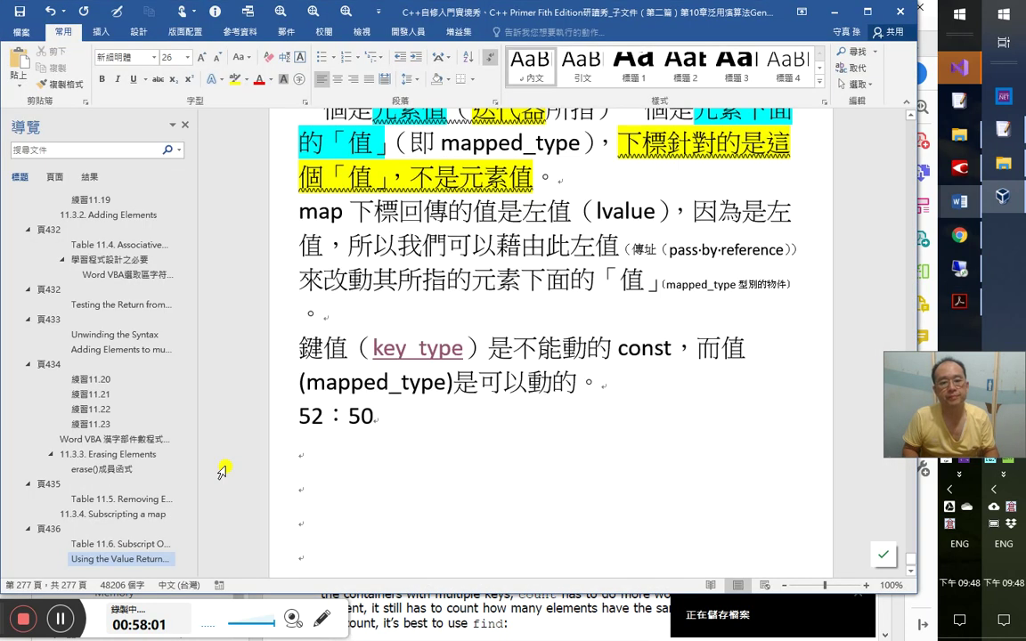
key("ctrl+v")
key("Return")
key("Left")
key("alt+shift+Left")
key("alt+shift+Left")
- Enter the timestamp 58：07 on the line below the "11.3.5. Accessing Elements" heading
key("Down")
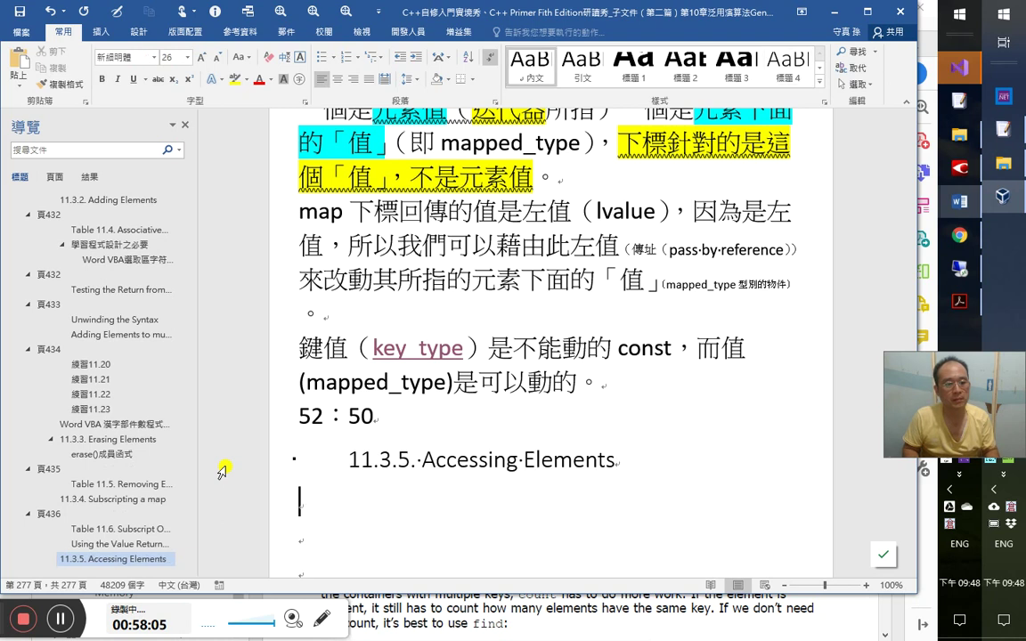
type("58：07")
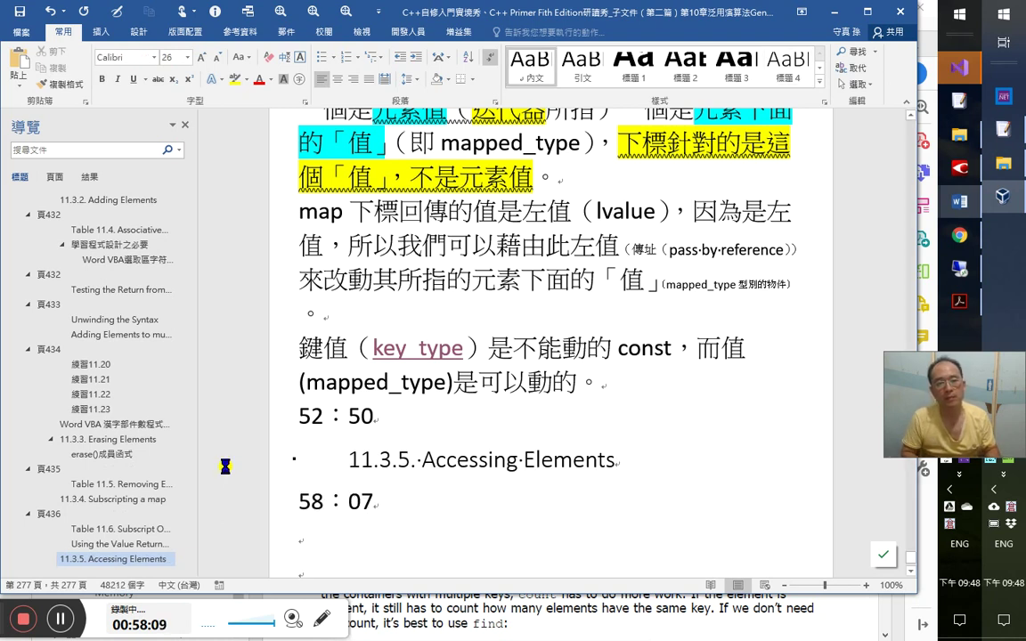
- Switch to ABBYY FineReader and make the "11.3.5存取元素" heading on page 458 bold
key("alt+Tab")
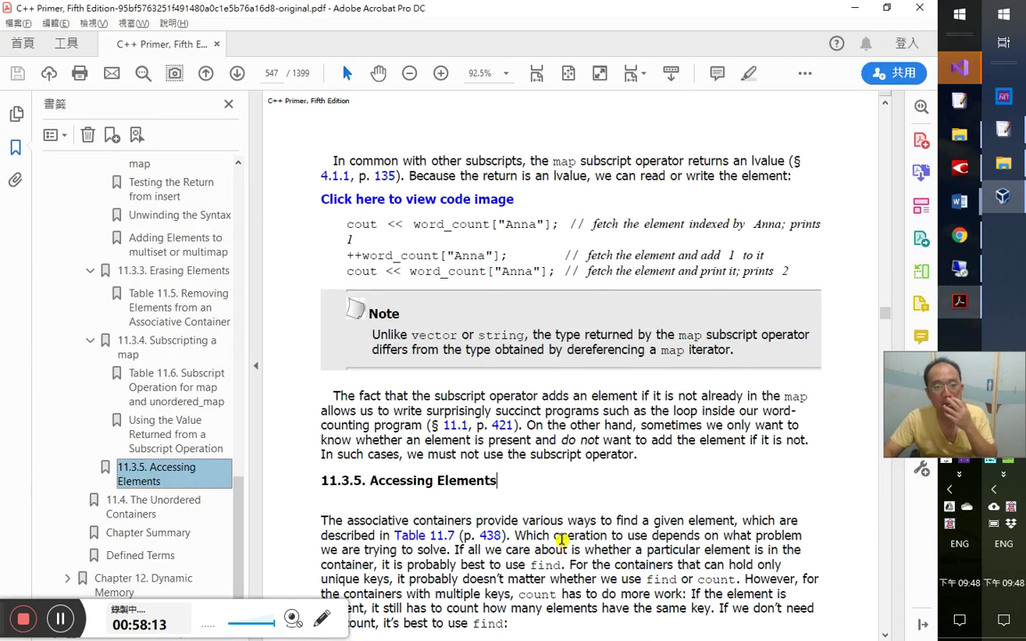
key("alt+Tab")
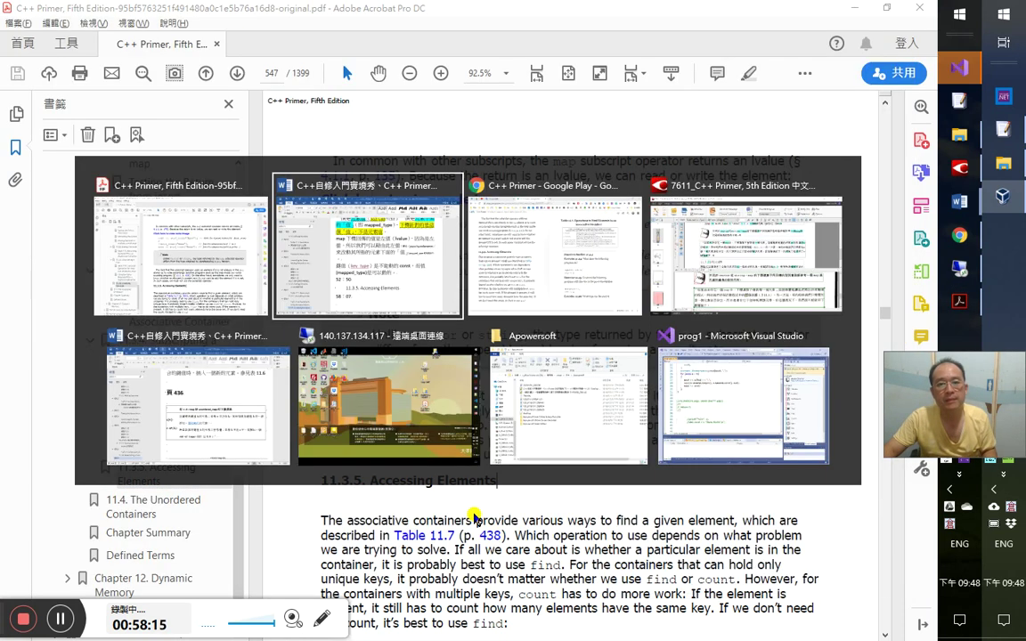
key("alt+Tab")
key("alt+Tab")
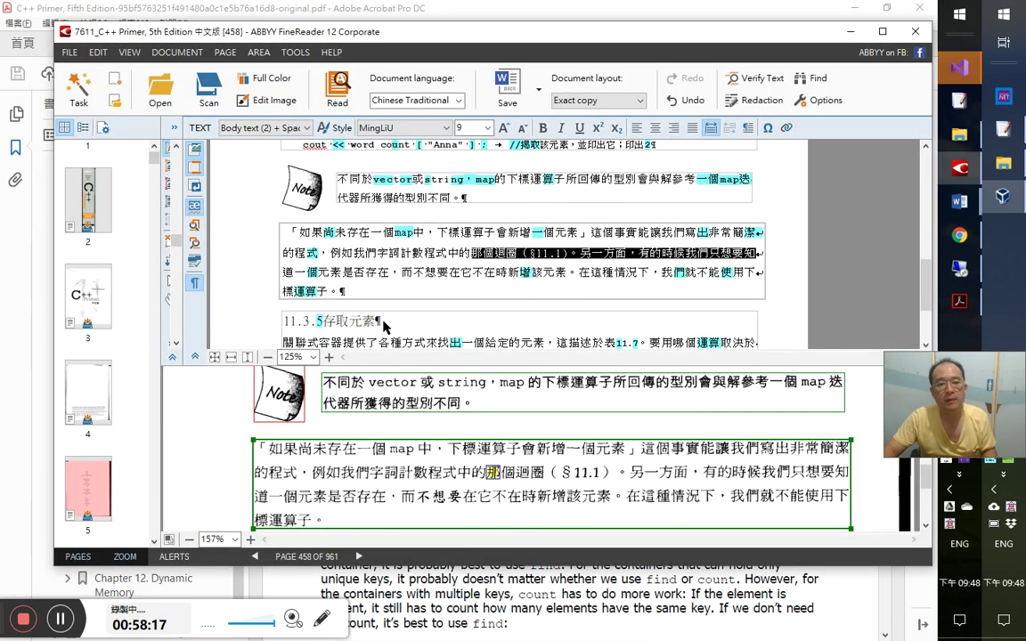
key("shift+Home")
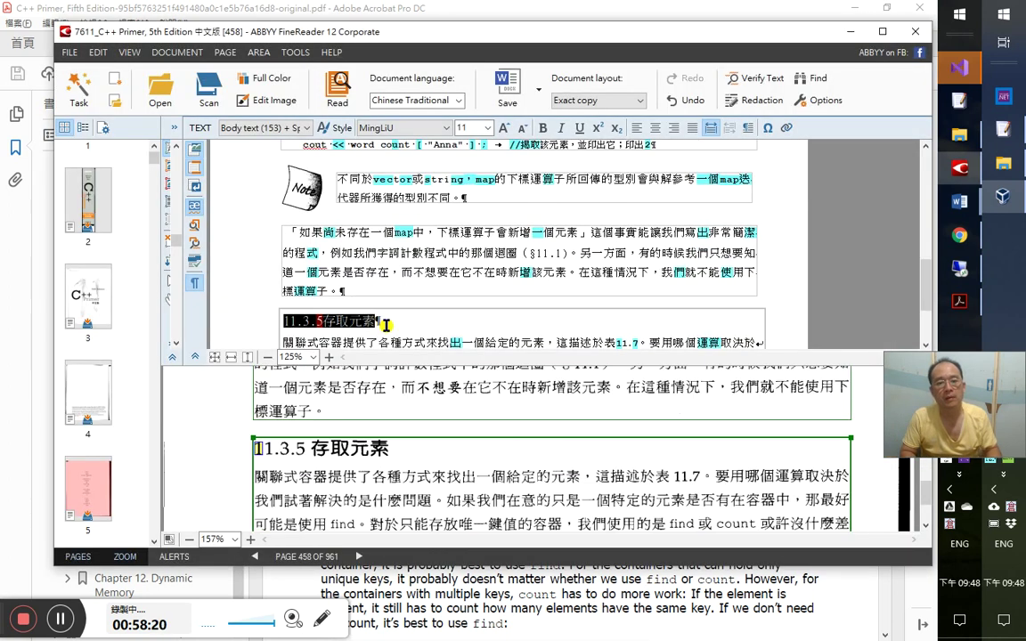
key("ctrl+b")
- Switch to the C++ Primer e-book in Google Play and examine section 11.3.5, Table 11.7 and the section 11.3.4 exercises
key("alt+Tab")
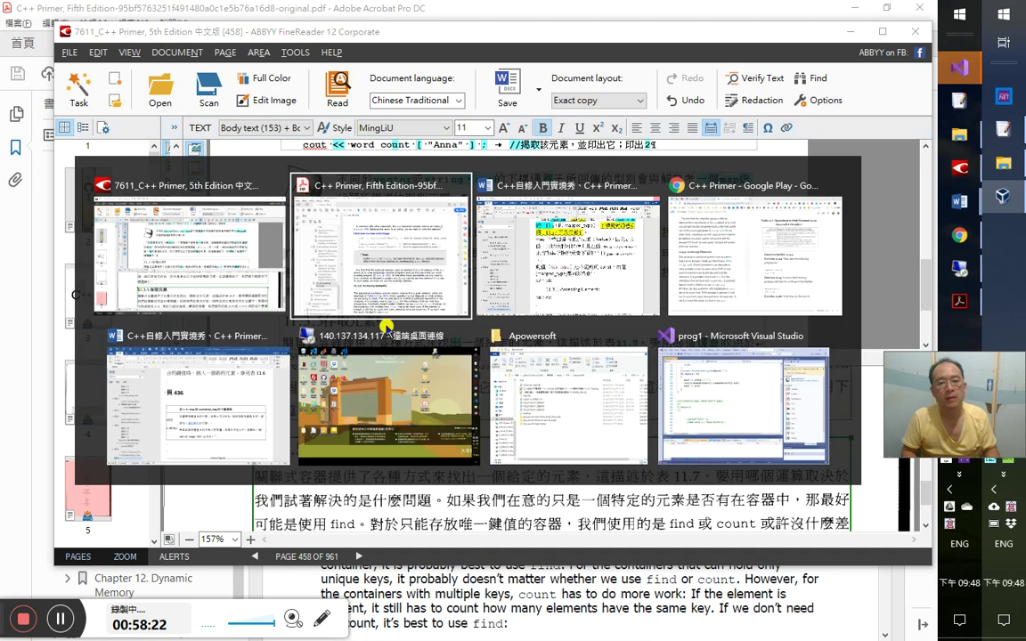
key("alt+Tab")
key("alt+Tab")
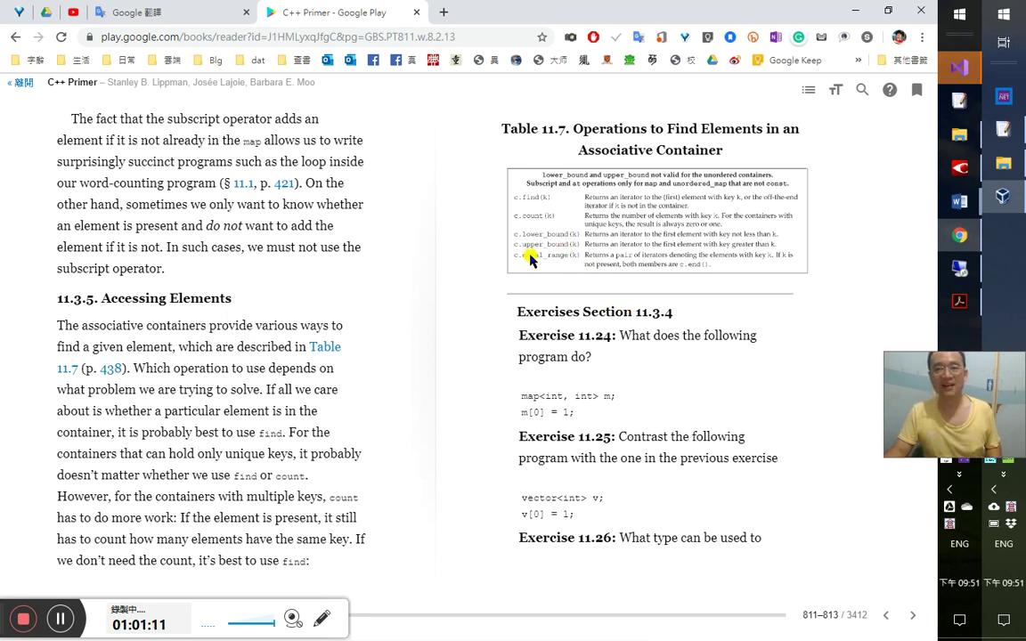
left_click_drag(230, 298, 100, 301)
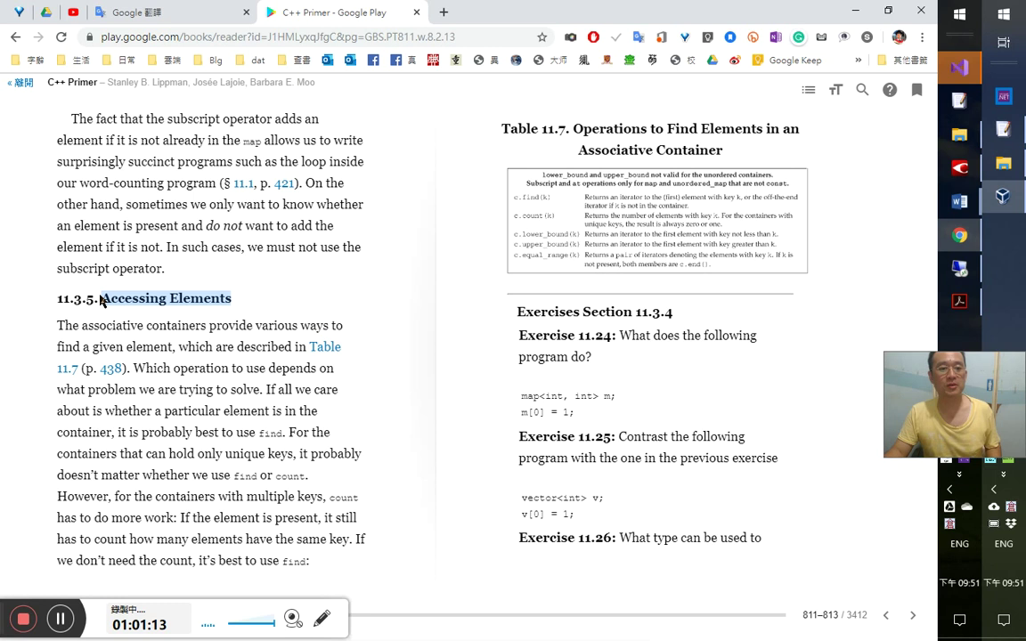
left_click(452, 231)
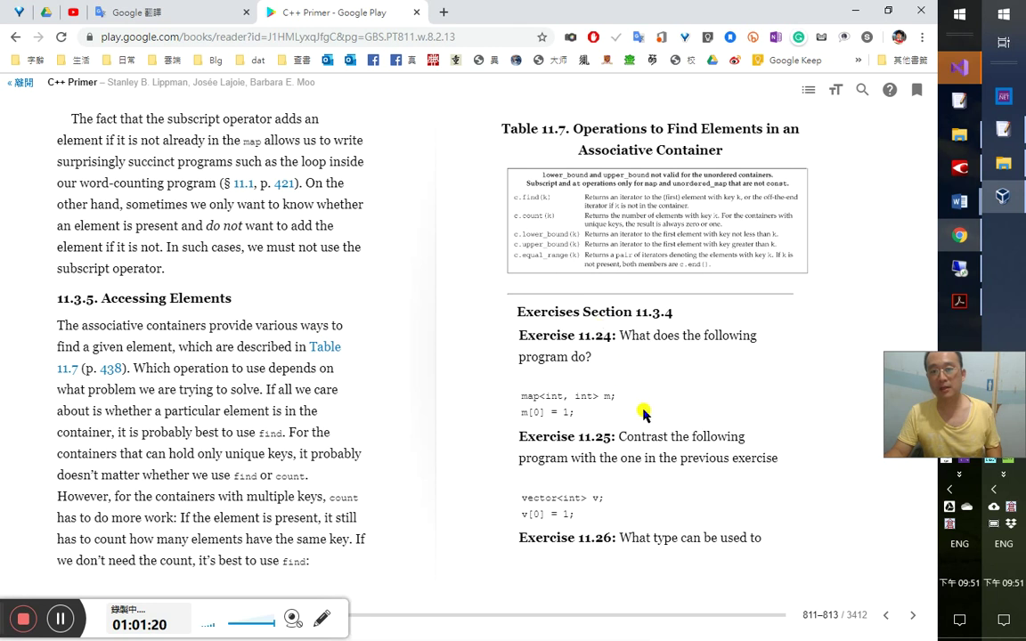
left_click(912, 617)
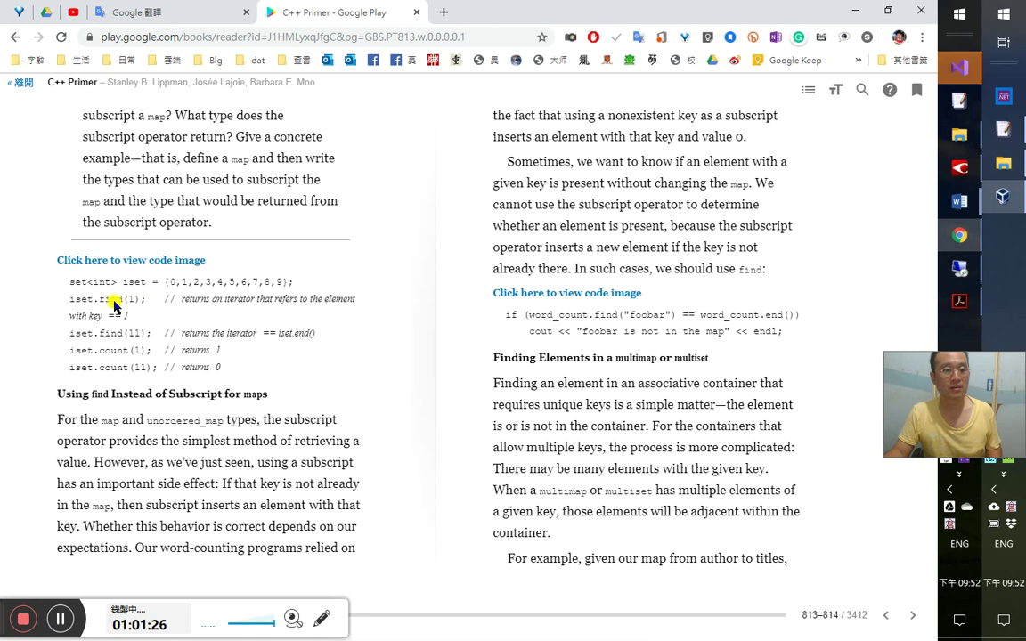
left_click(885, 614)
key("alt+Tab")
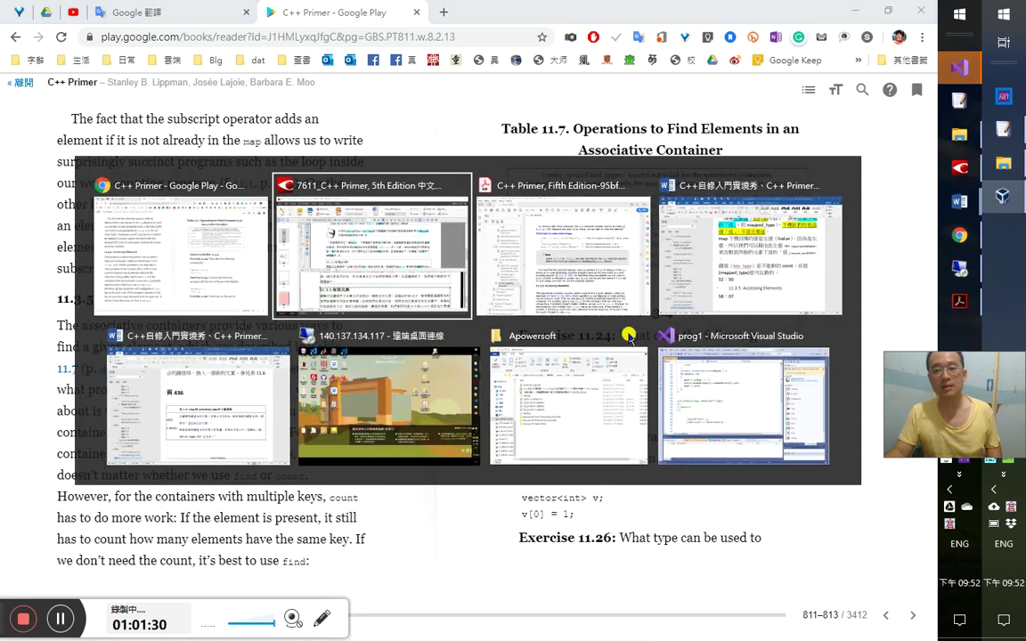
key("alt+Tab")
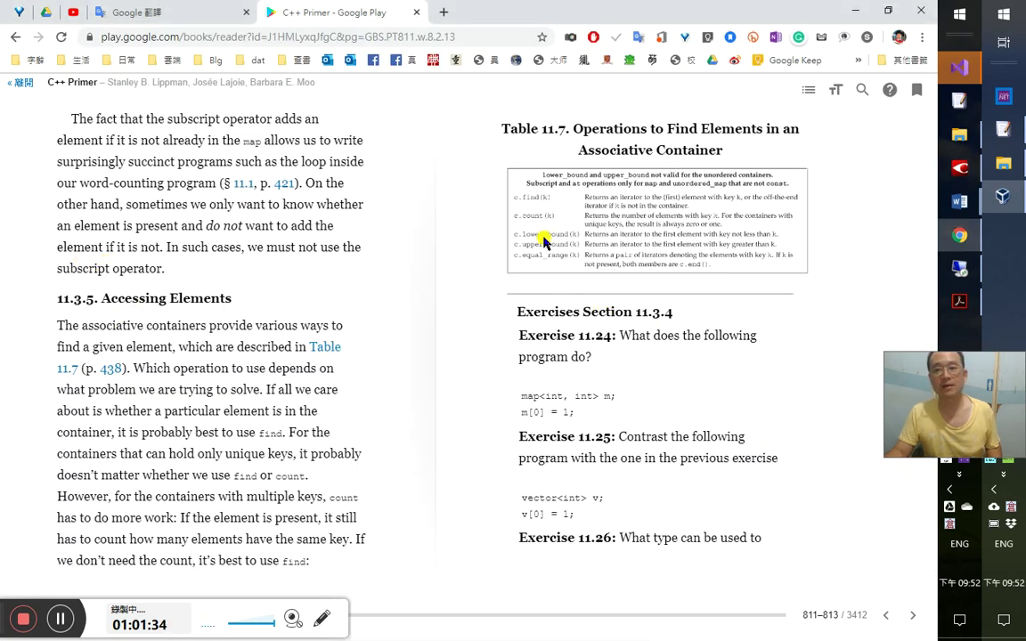
- Switch to the Word notes and add the timestamp 1：1：40 with a 練習 line beneath it, below the 58：07 timestamp
key("alt+Tab")
key("alt+Tab")
key("alt+Tab")
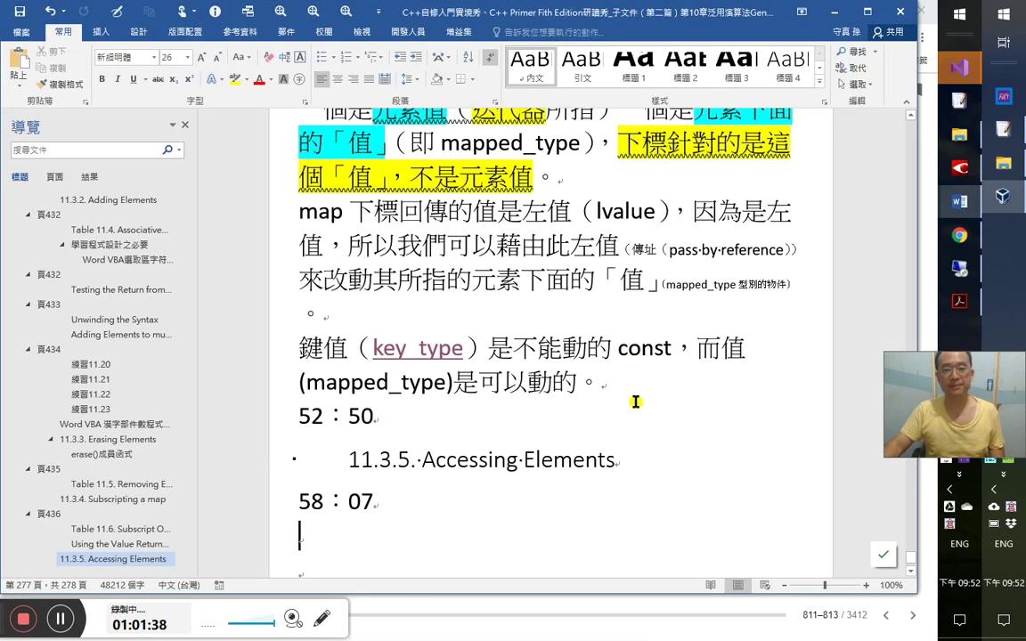
scroll(549, 446, "down", 2)
left_click(483, 347)
left_click(374, 452)
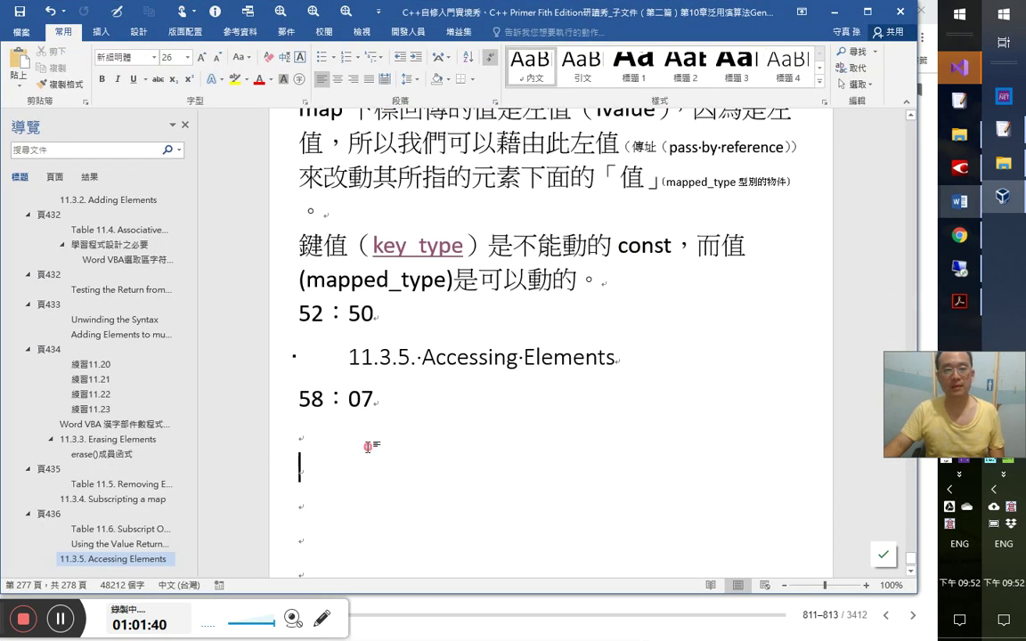
type("v練習")
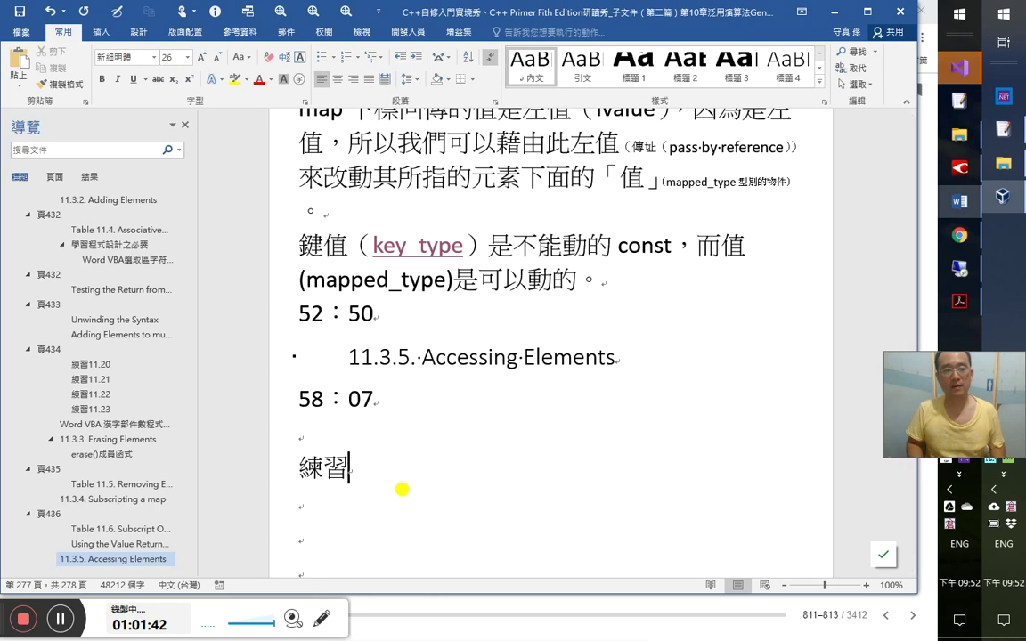
key("Return")
type("1：1：40")
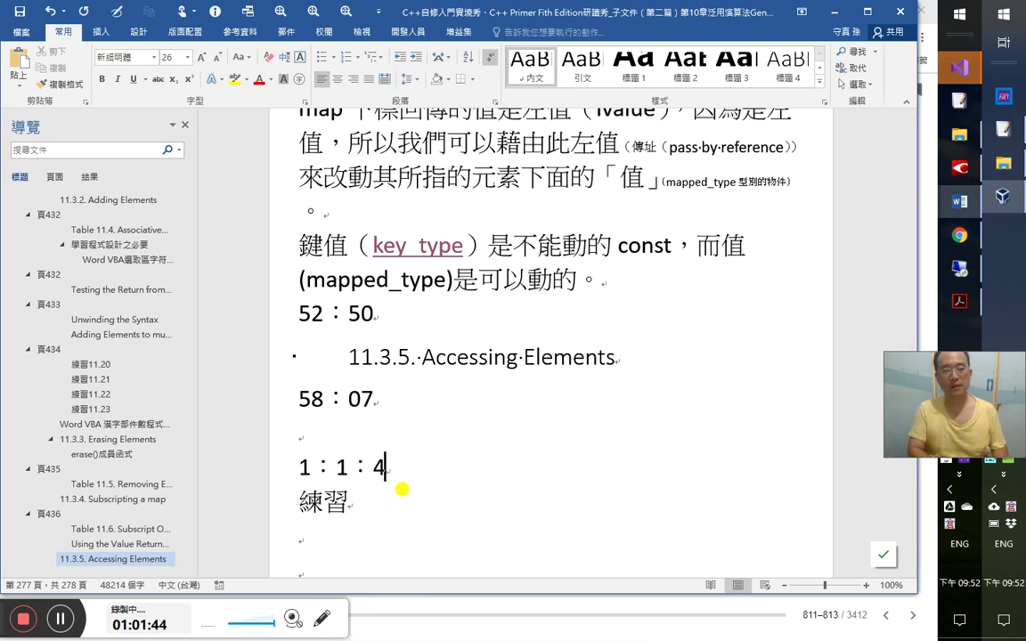
- Complete the exercise label below the 1：1：40 timestamp as 練習 11.24, checking its number in the e-book
left_click(402, 488)
key("alt+Tab")
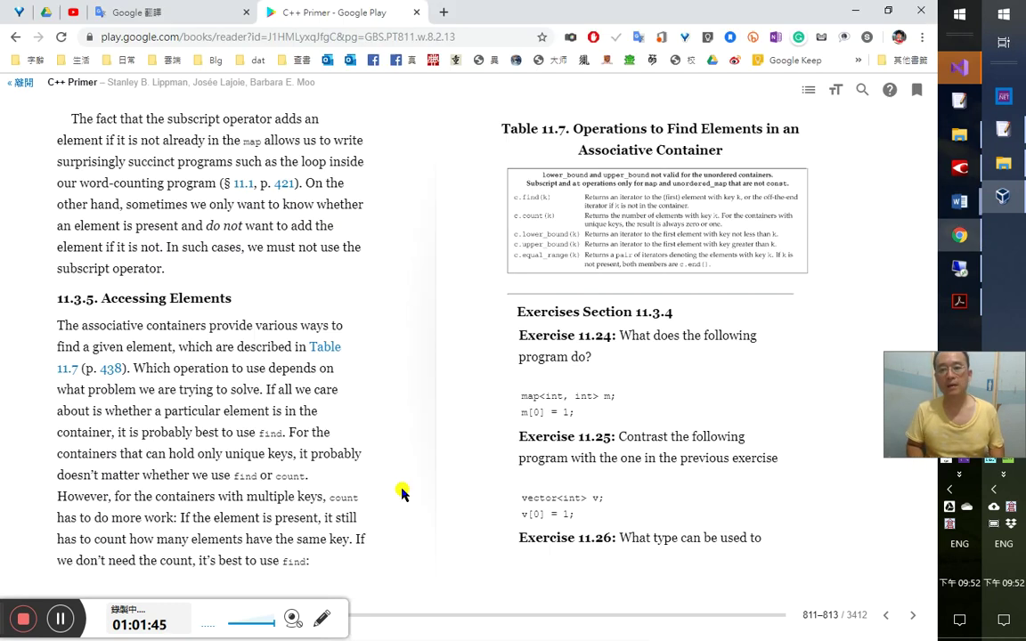
key("alt+Tab")
type("11")
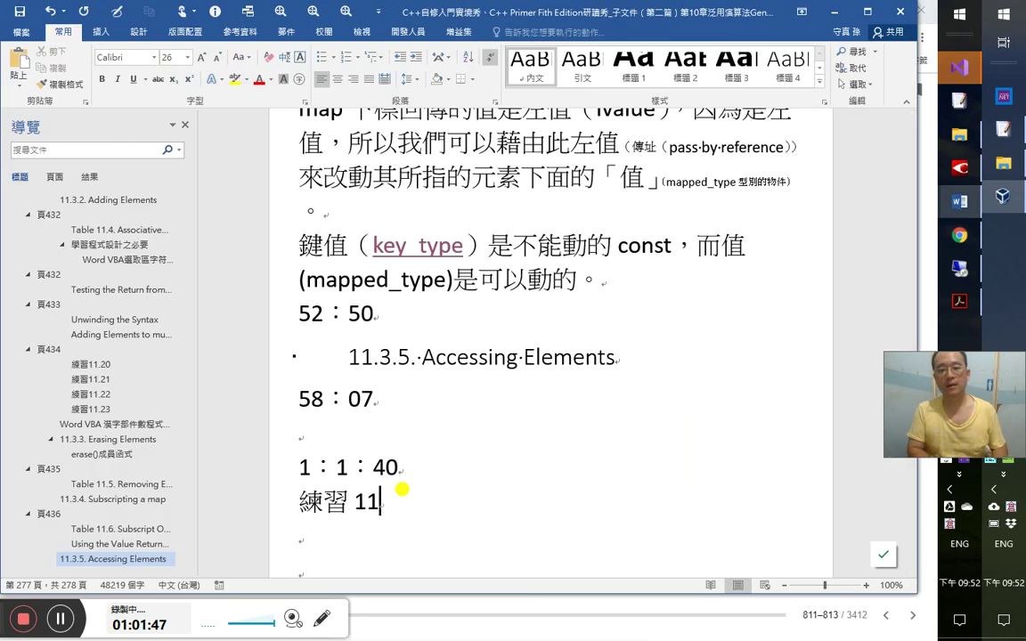
key("alt+Tab")
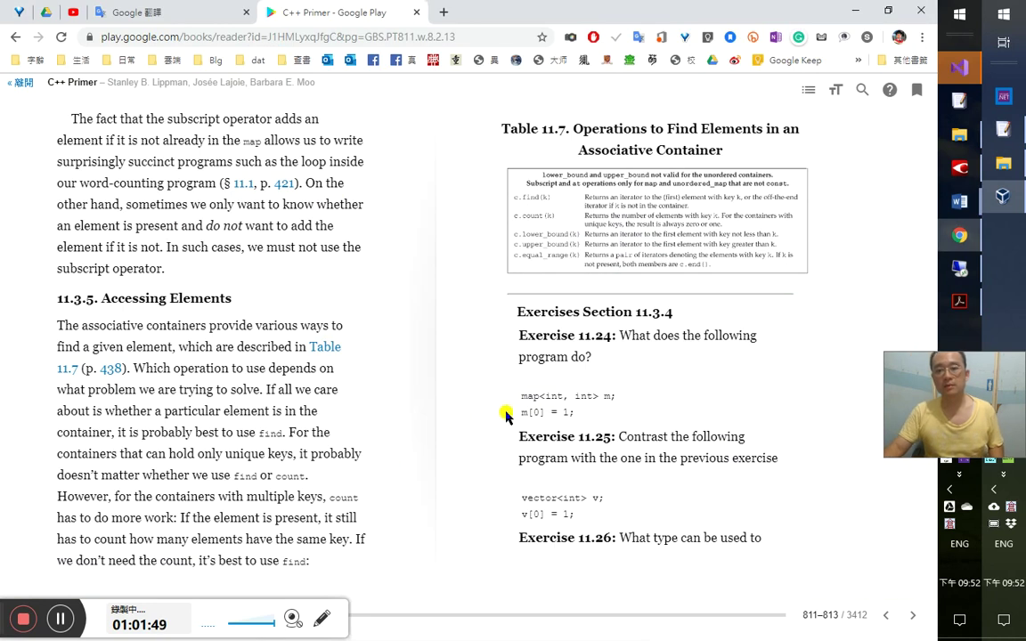
key("alt+Tab")
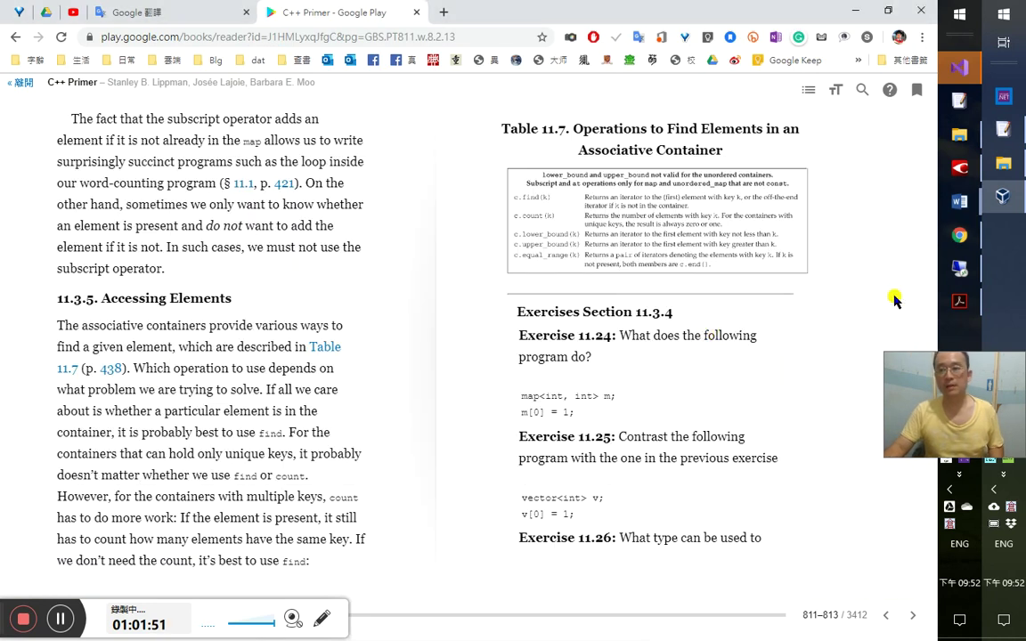
- In ABBYY FineReader, go to page 459, copy the "習題章節11.3.4" heading and make it bold
left_click(967, 168)
scroll(452, 334, "down", 3)
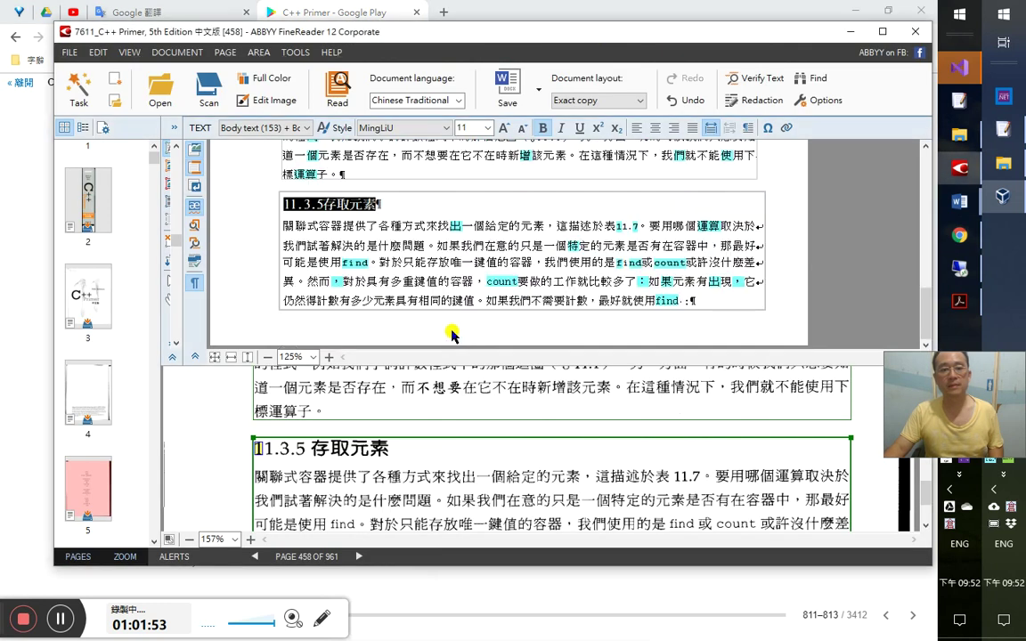
key("Down")
key("Down")
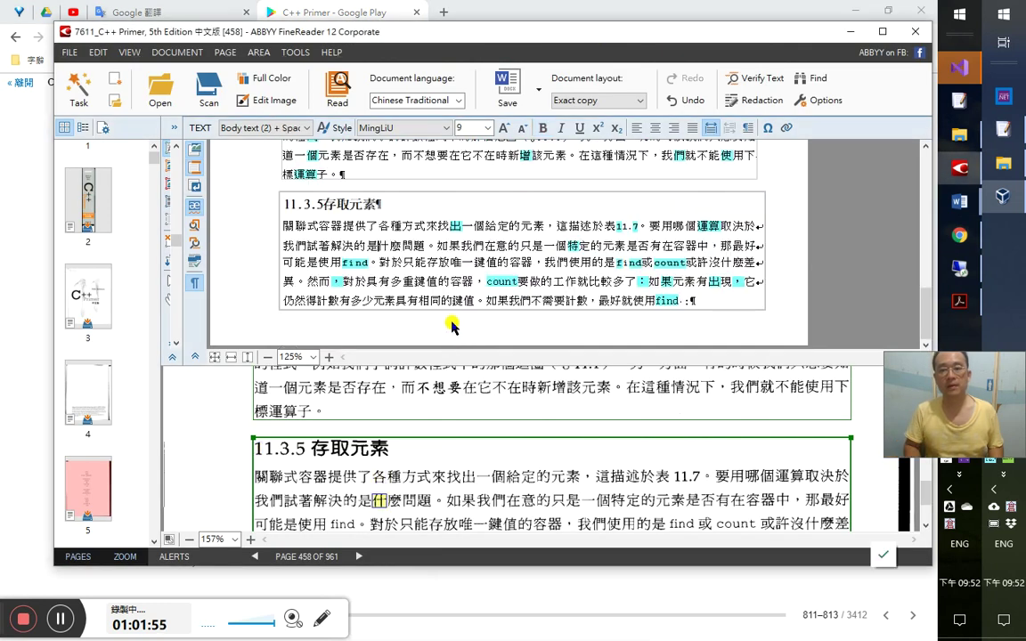
key("shift+Home")
key("alt+Down")
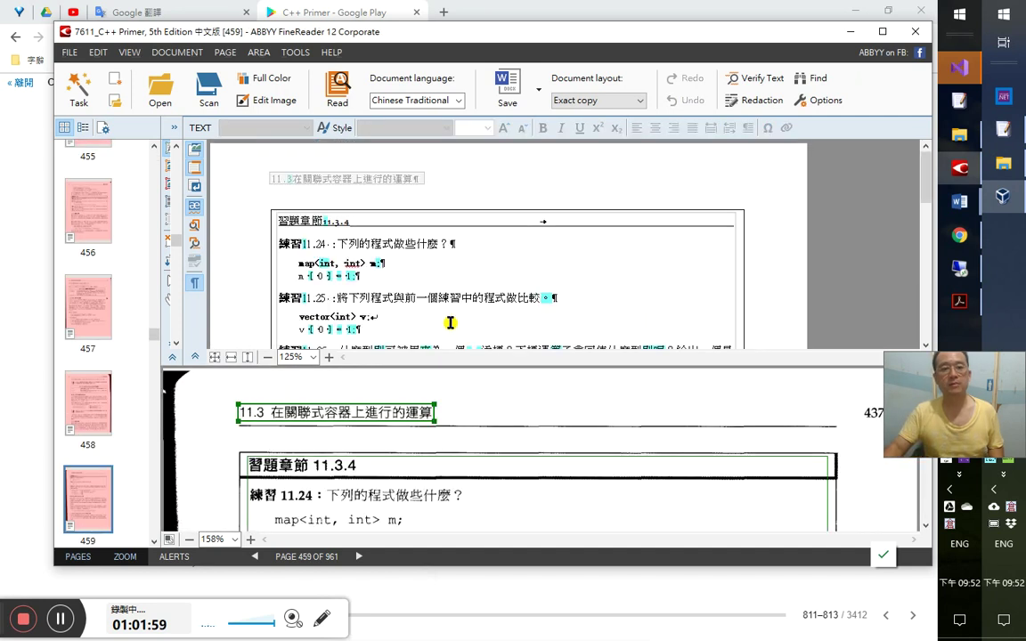
left_click(360, 219)
key("shift+Home")
key("ctrl+c")
key("ctrl+b")
- Return to the Word notes and paste "習題章節 11.3.4" on its own line directly above 練習 11.24
key("alt+Tab")
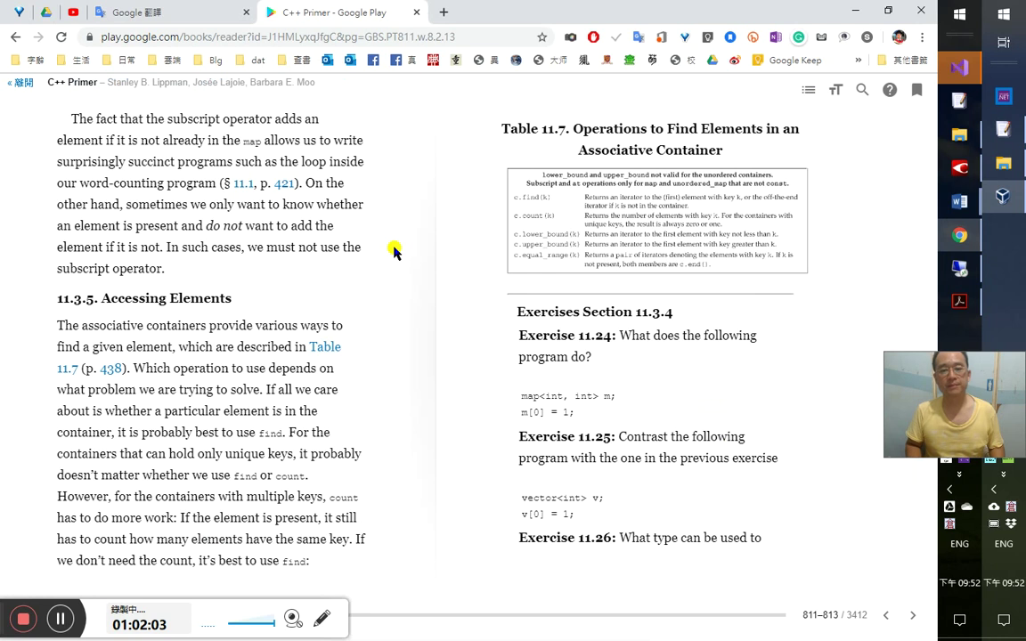
key("alt+Tab")
key("alt+Tab")
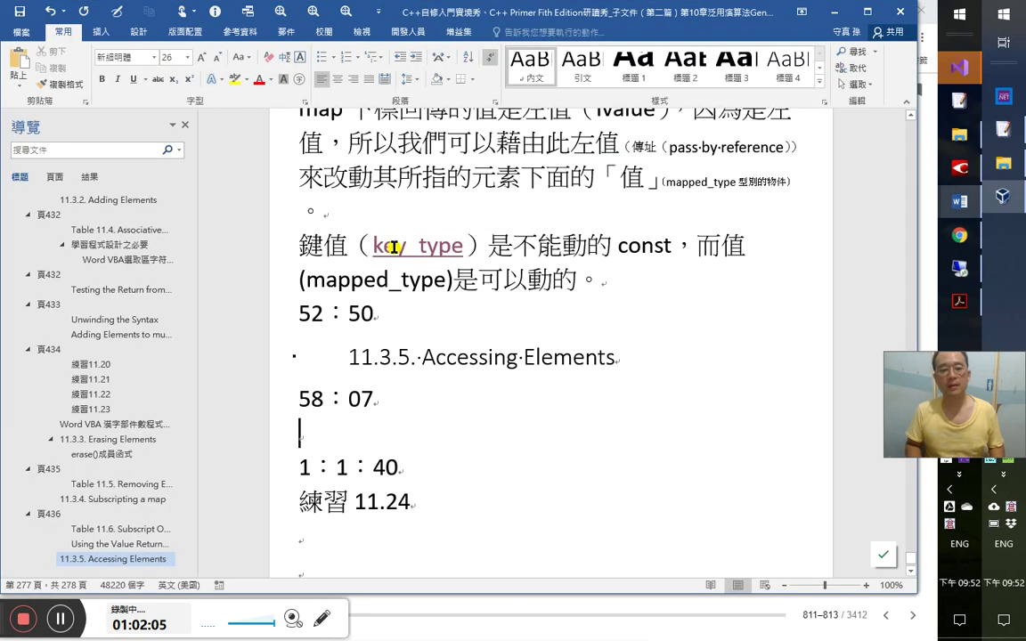
key("Return")
key("ctrl+v")
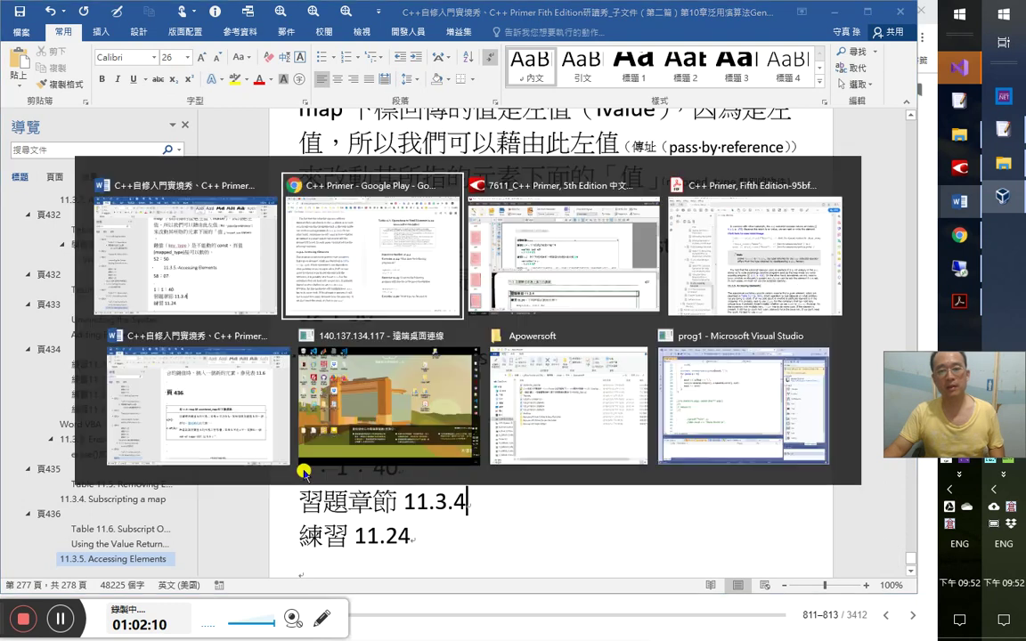
- Check the printed page number in FineReader and enter 頁 437 in the Word notes above the 1：1：40 timestamp, followed by a blank line
key("alt+Tab")
key("alt+Tab")
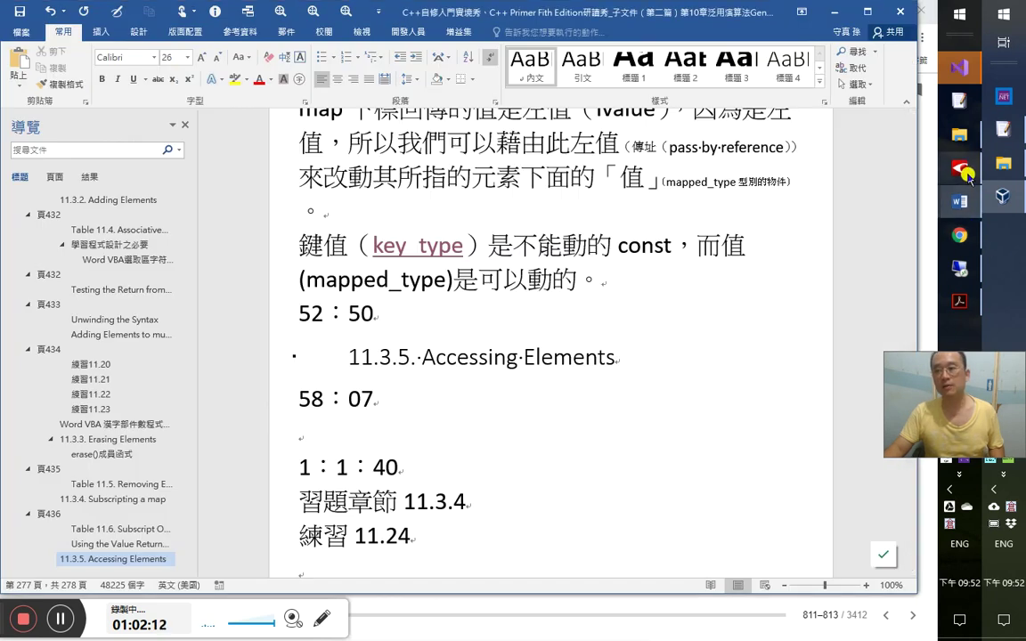
left_click(960, 169)
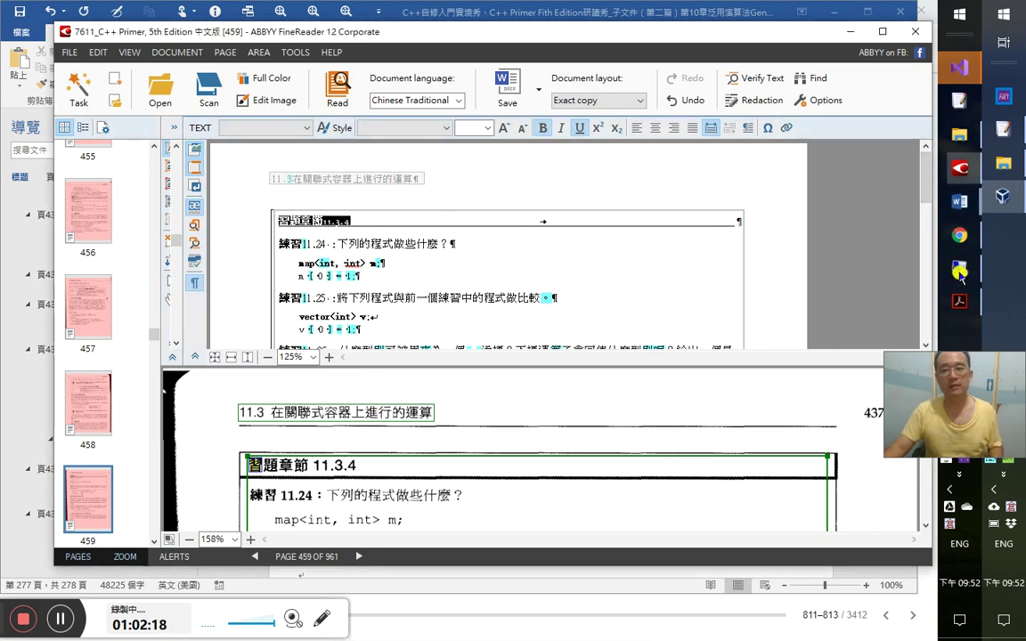
left_click(962, 203)
key("Up")
key("Return")
type("mc")
key("BackSpace")
key("BackSpace")
type("頁433")
key("BackSpace")
type("7")
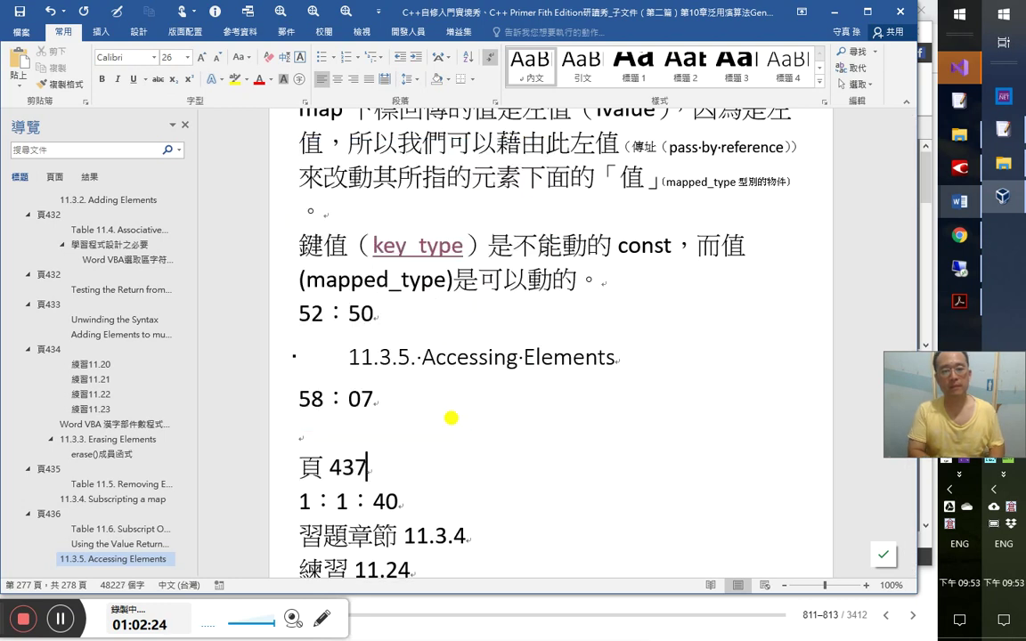
key("Return")
- Enter find() and count() on separate lines between the 58：07 timestamp and 頁 437
key("Up")
type("fo ")
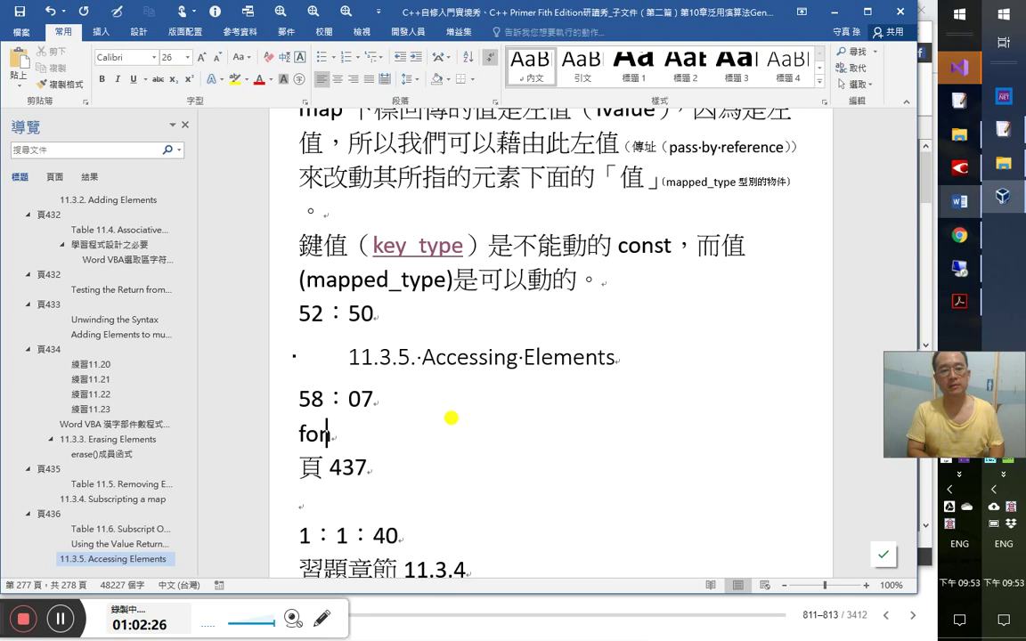
type("nd(")
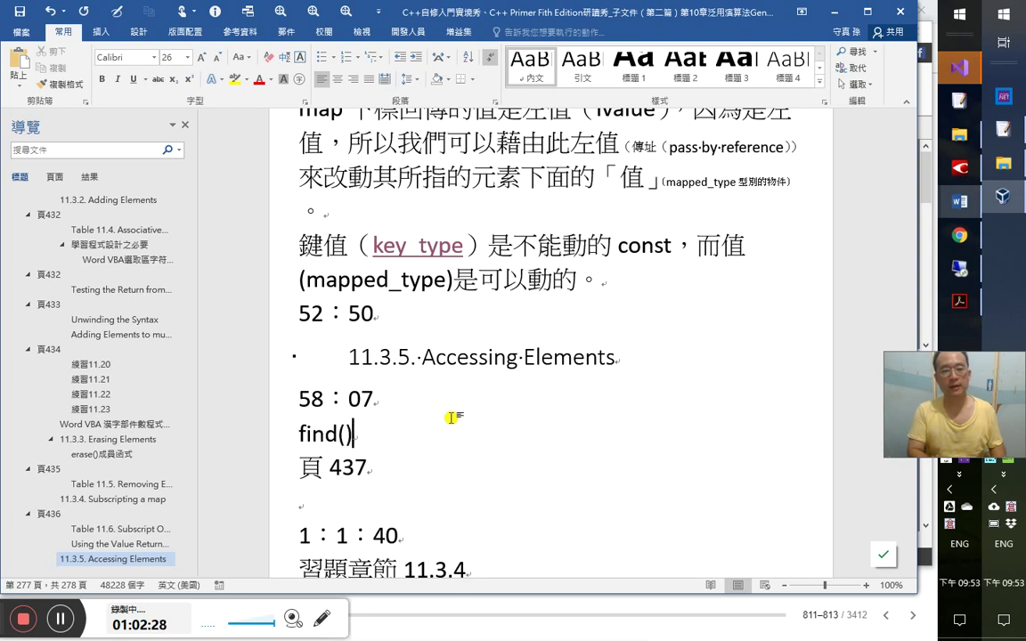
type(")")
key("Return")
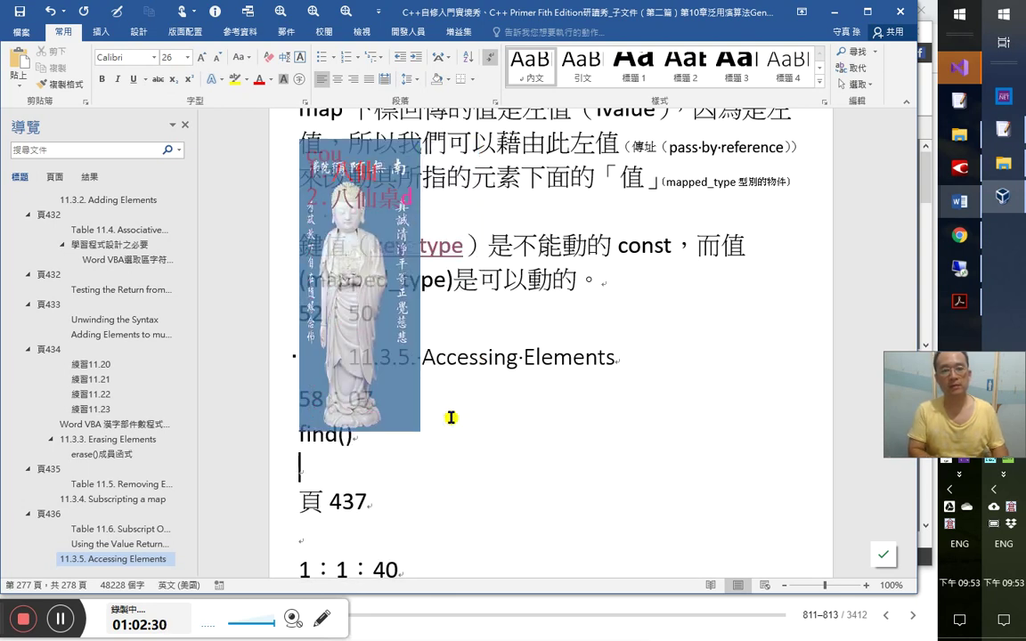
type("count(")
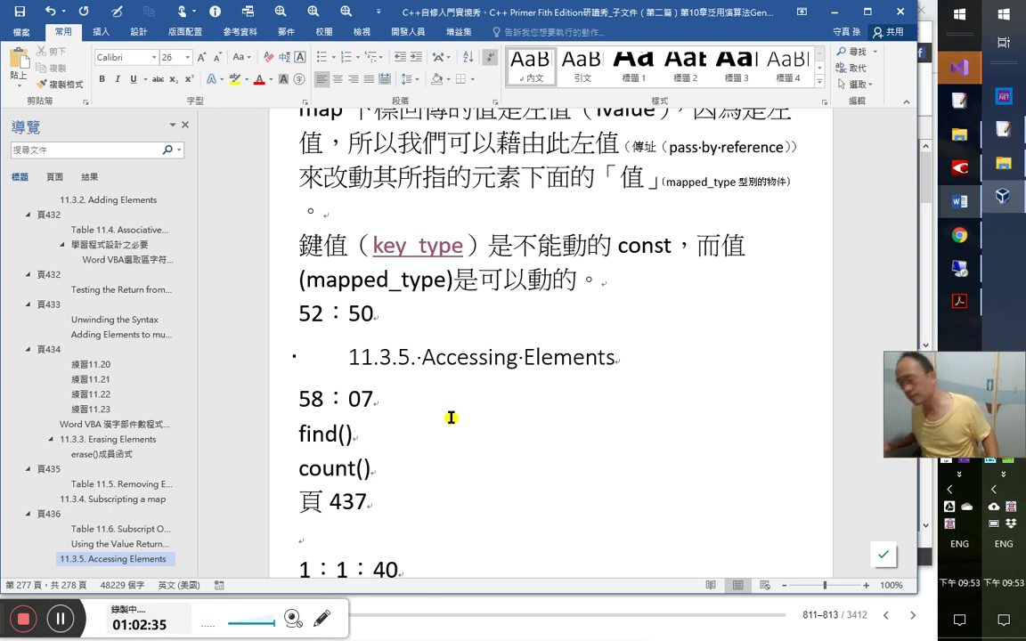
key("Return")
- Add a blank line below count() and make the find() and count() lines headings one level below 11.3.5. Accessing Elements
key("Up")
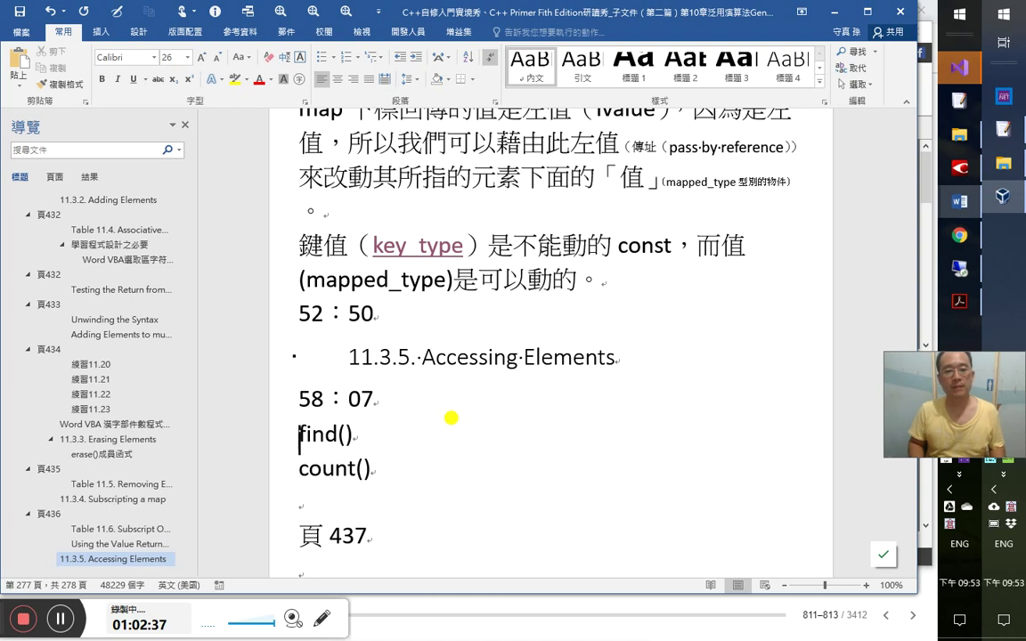
key("Up")
key("shift+Down")
key("shift+Down")
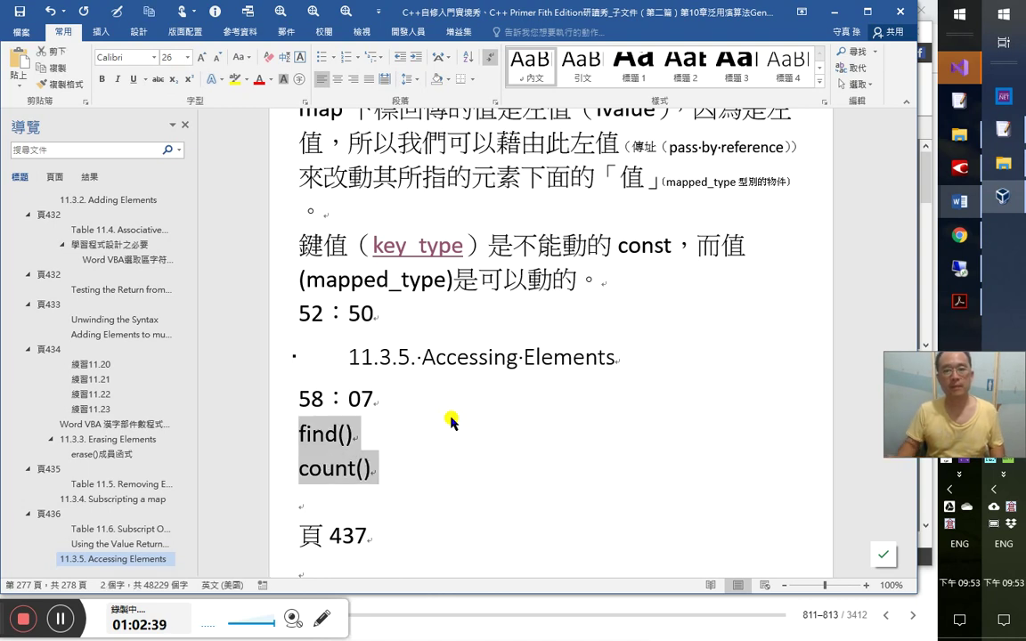
scroll(481, 385, "down", 2)
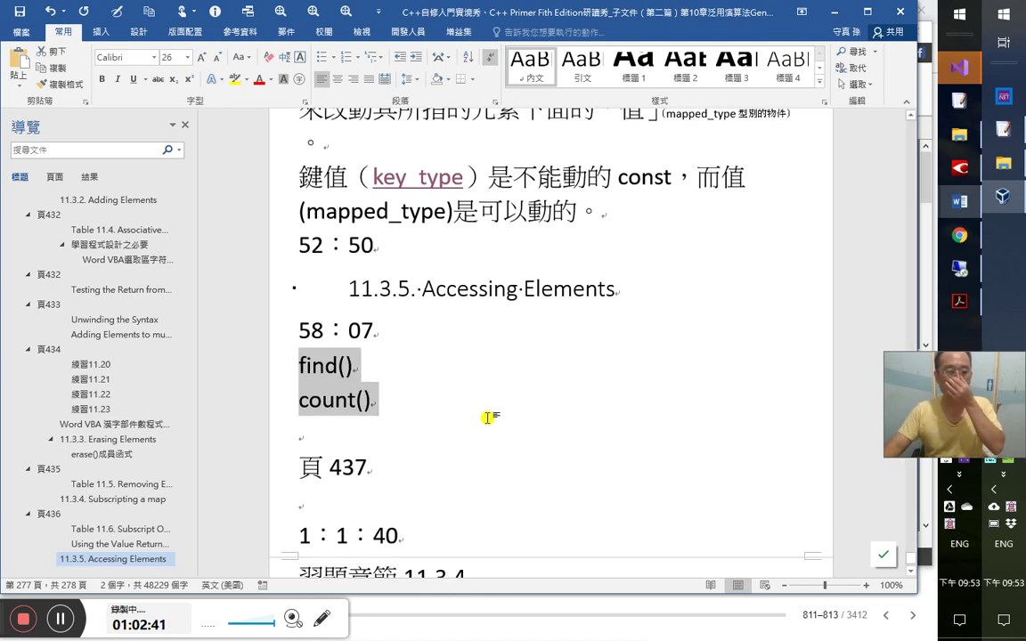
left_click(788, 61)
key("alt+shift+Right")
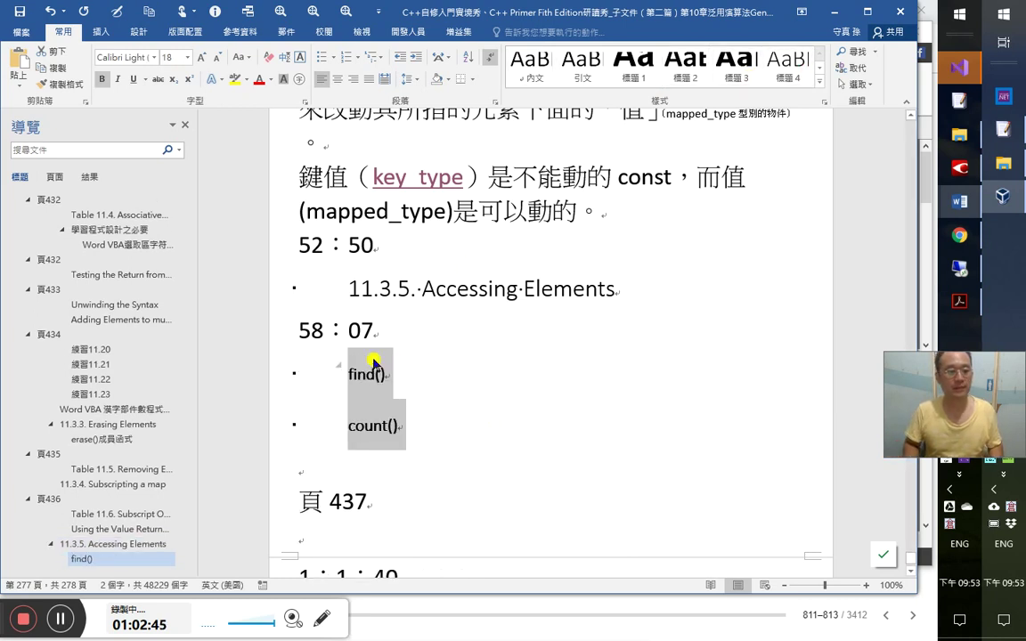
- Enter 只要找到元素，不管它有幾個，就用 find as body text under the find() heading
key("Down")
key("Down")
key("Down")
key("Down")
key("Down")
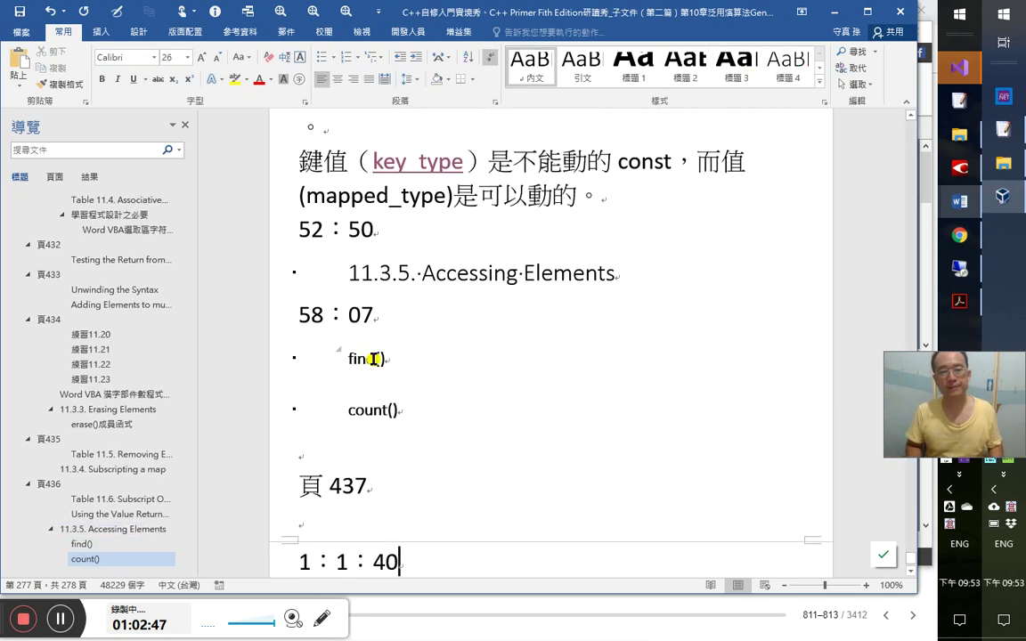
key("Up")
key("Up")
key("Up")
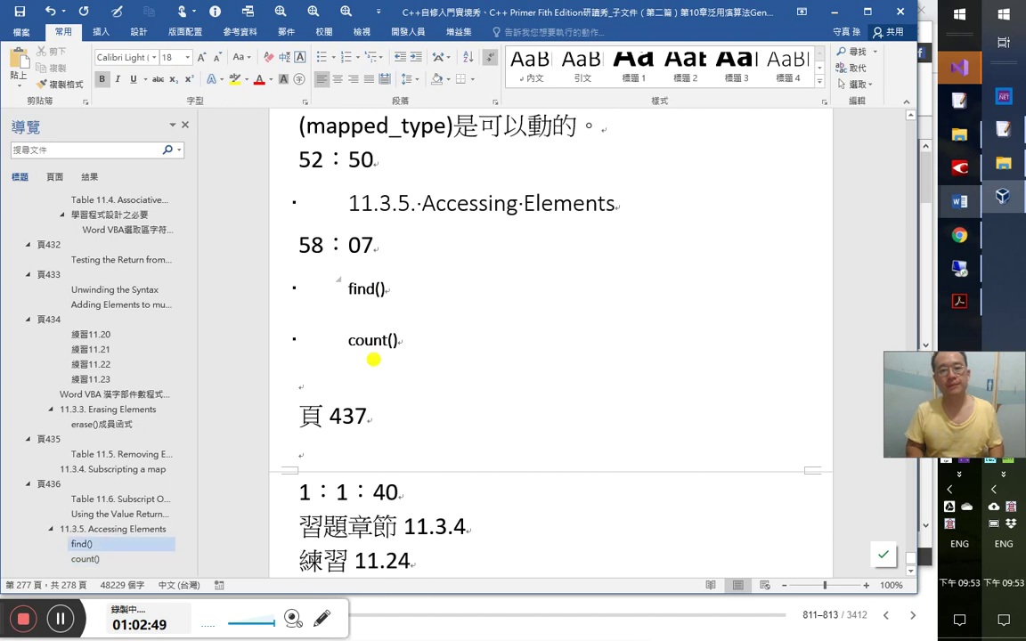
key("Return")
type("只要找")
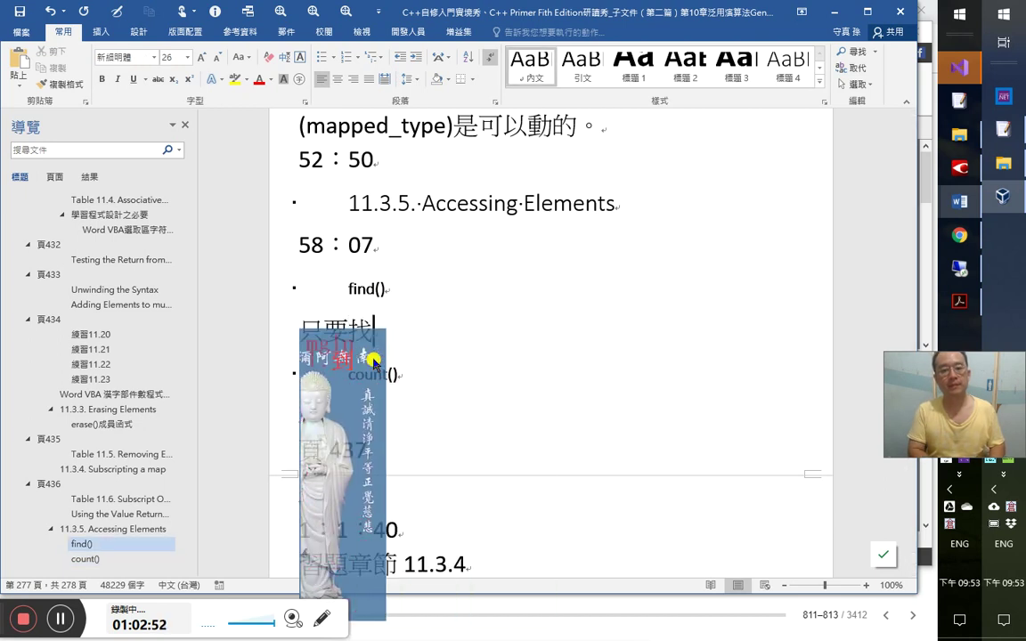
type("到元素，不管")
type("就")
key("Left")
type("不管")
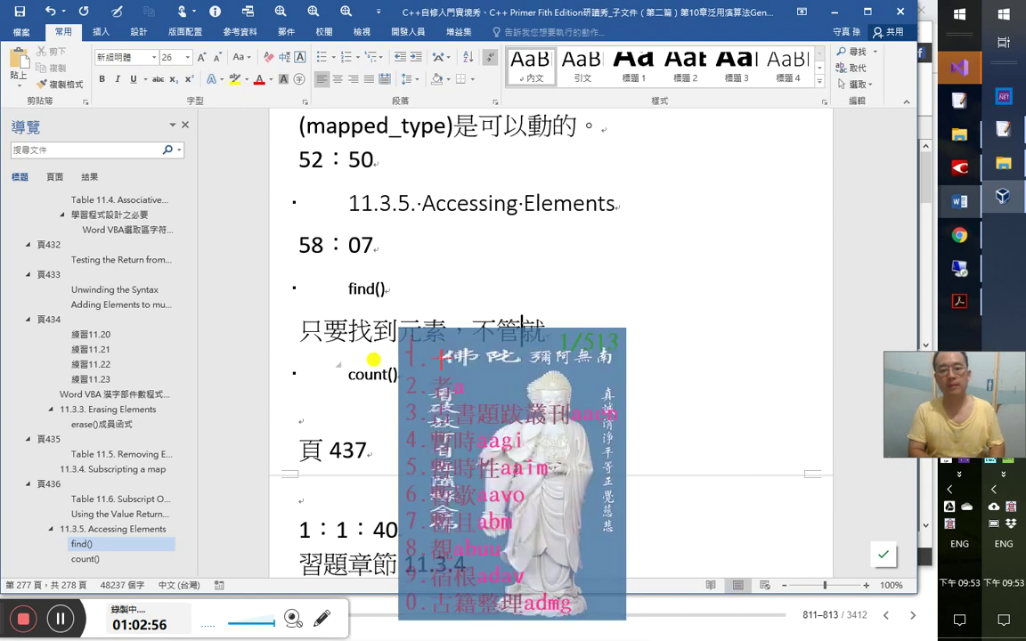
type("它有幾個，")
key("Right")
type("用 find")
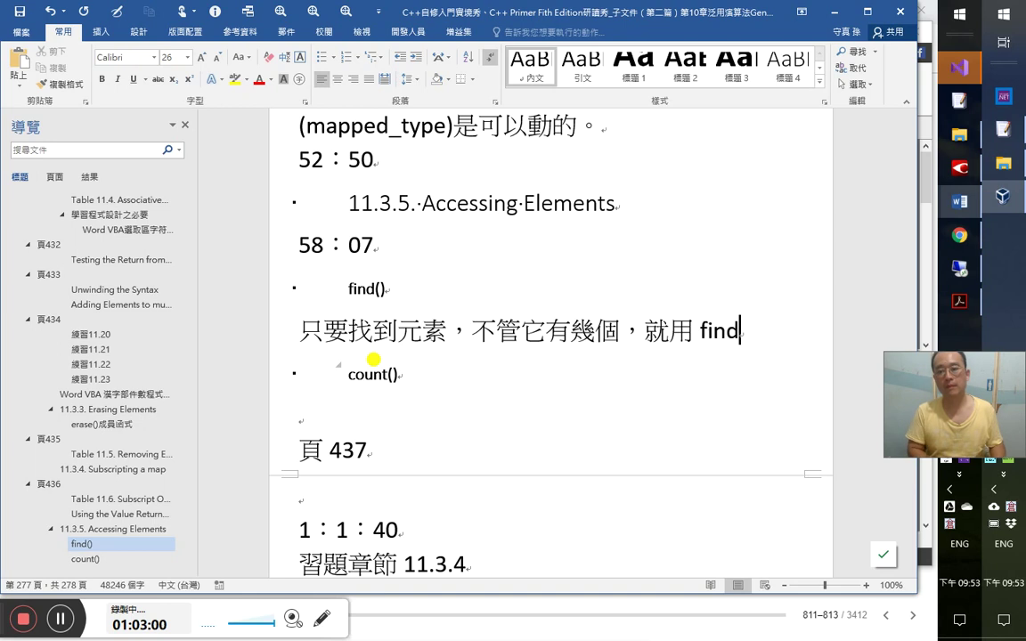
- Enter 要計數（符合條件的元素有幾個）才用 count under the count() heading, keeping a blank line before 頁 437
key("Down")
key("Down")
type("西")
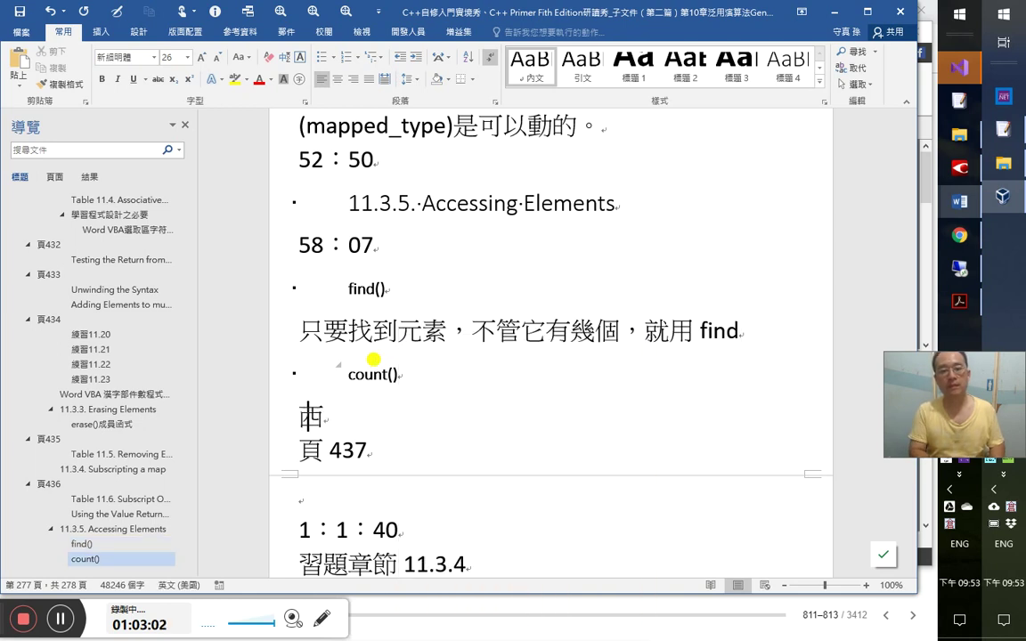
key("BackSpace")
type("要")
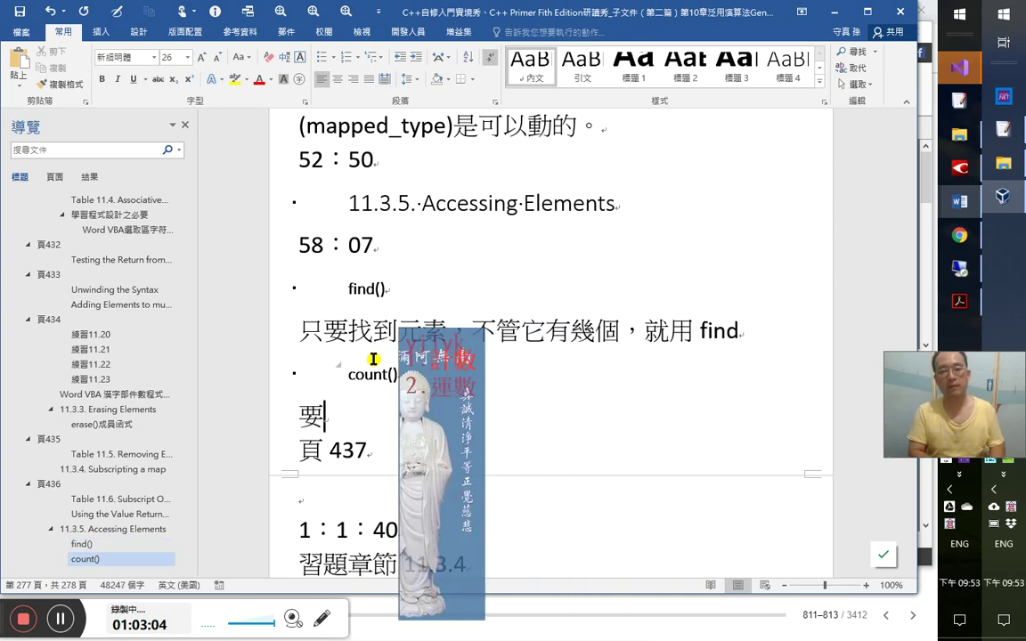
type("jlvk計數（符合")
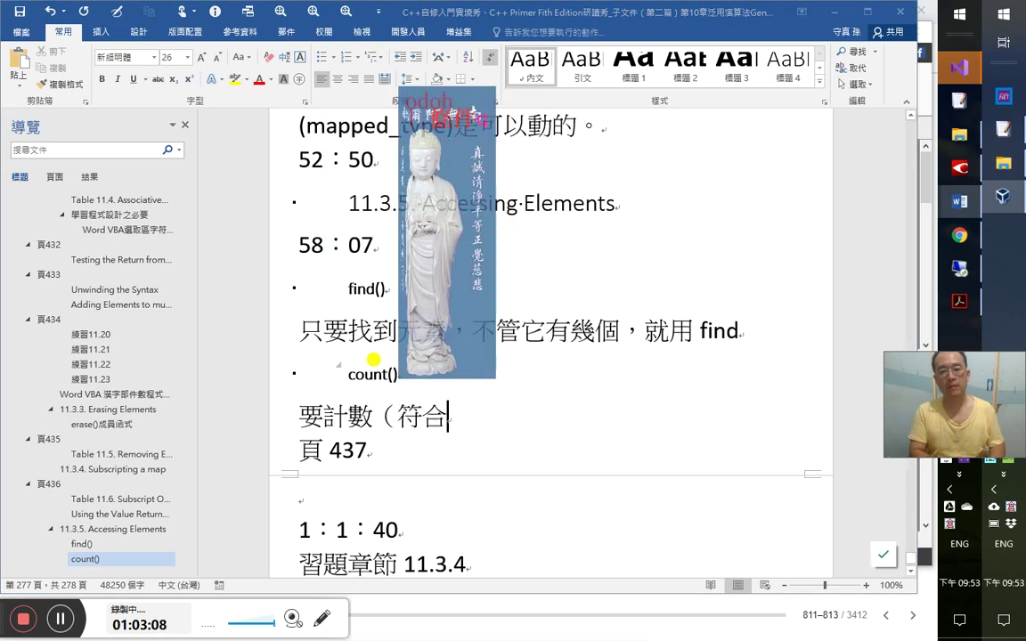
type("條件的元素有")
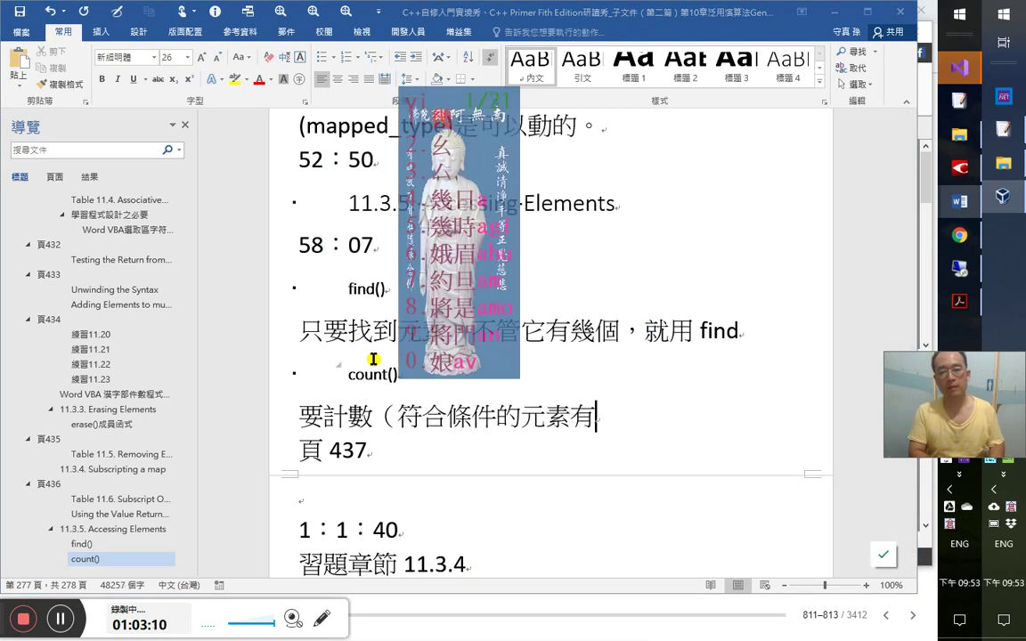
type("幾個）才")
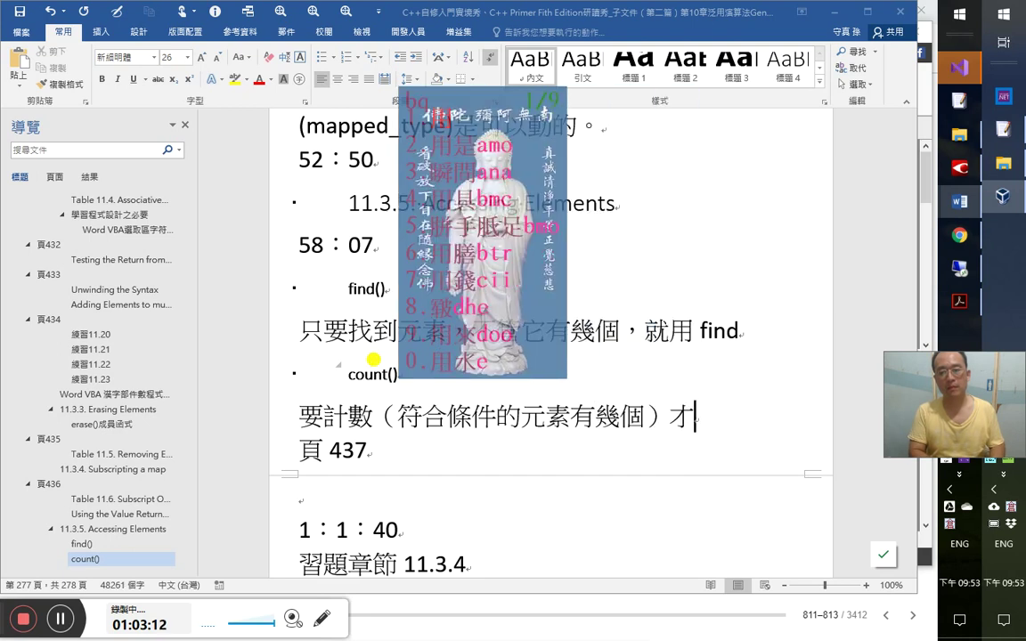
type("用count")
key("Return")
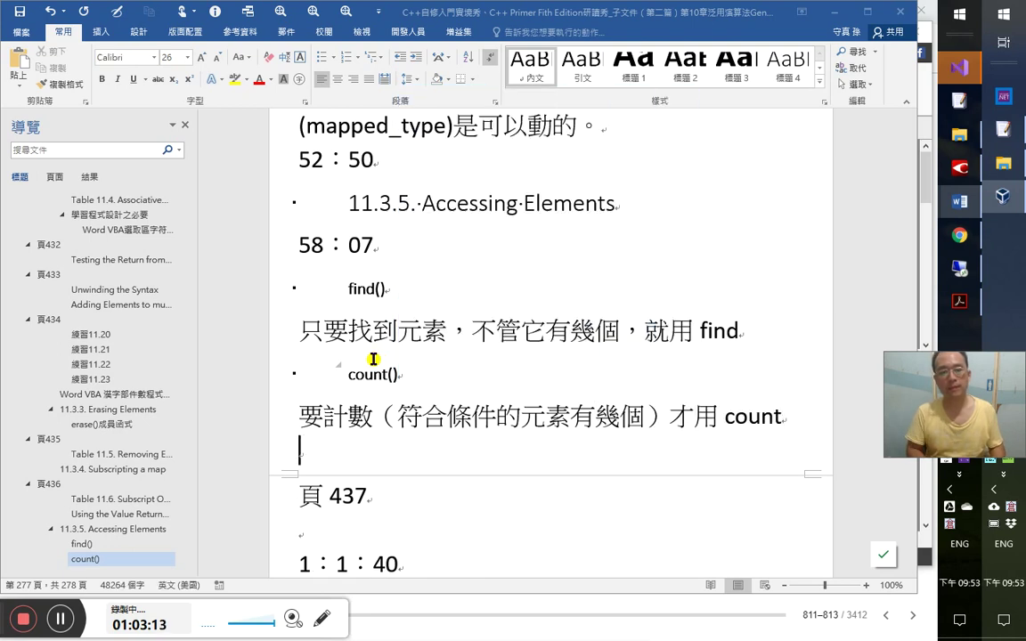
- Set the font colour of the find() and count() headings to brown from the extended standard colours
left_click(269, 300)
left_click(273, 80)
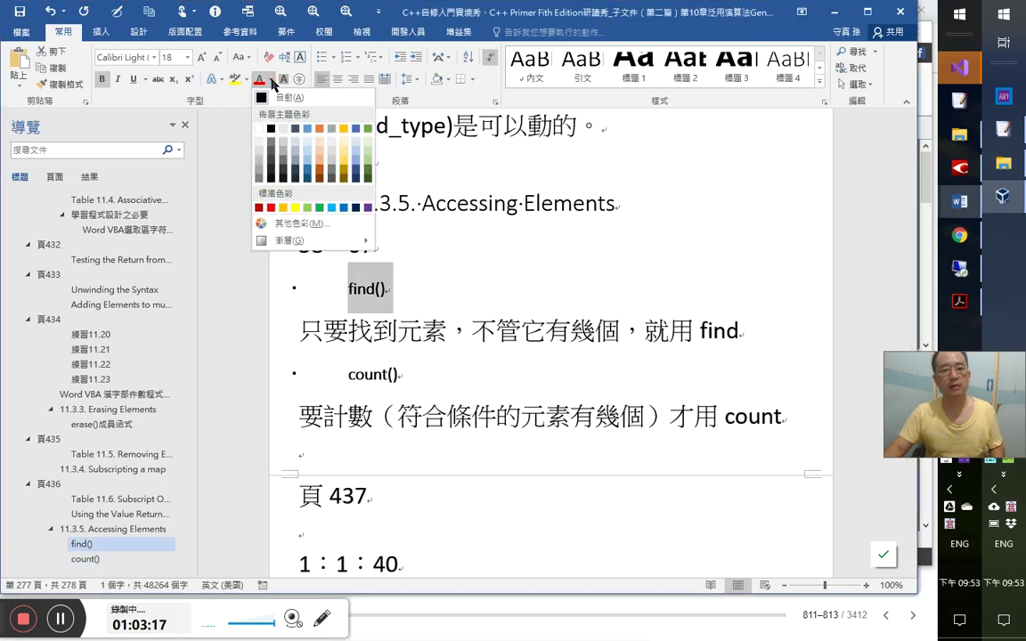
left_click(292, 223)
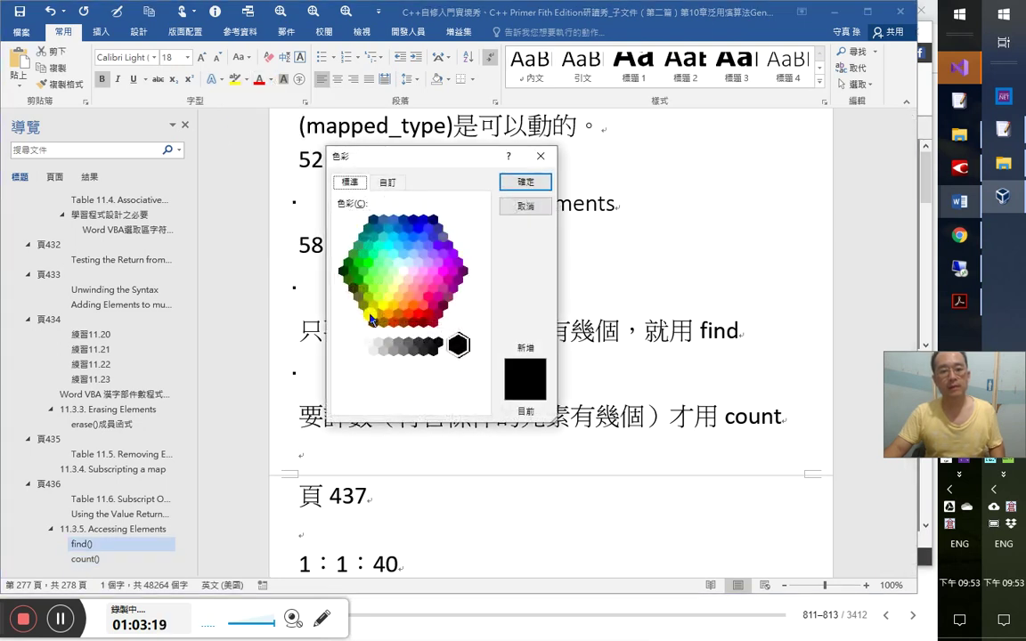
left_click(363, 306)
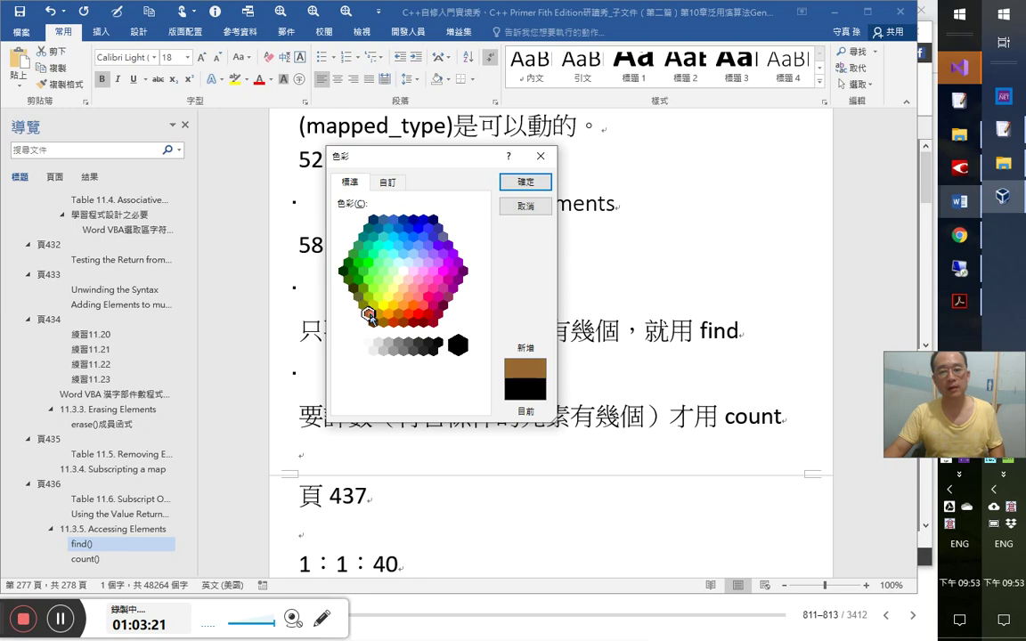
left_click(525, 181)
left_click(276, 378)
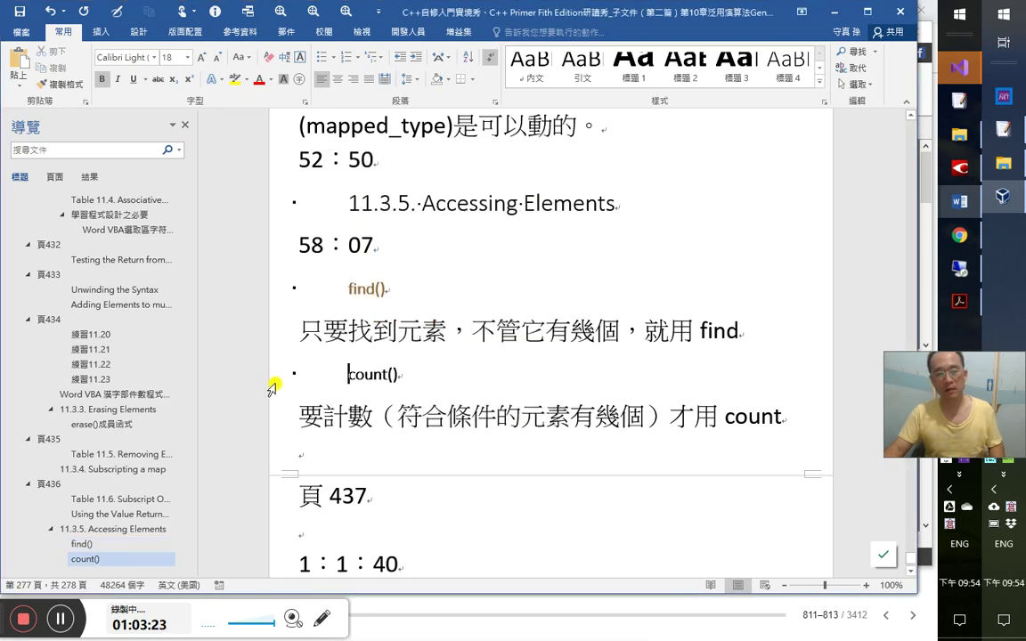
left_click(136, 58)
type("co")
key("Return")
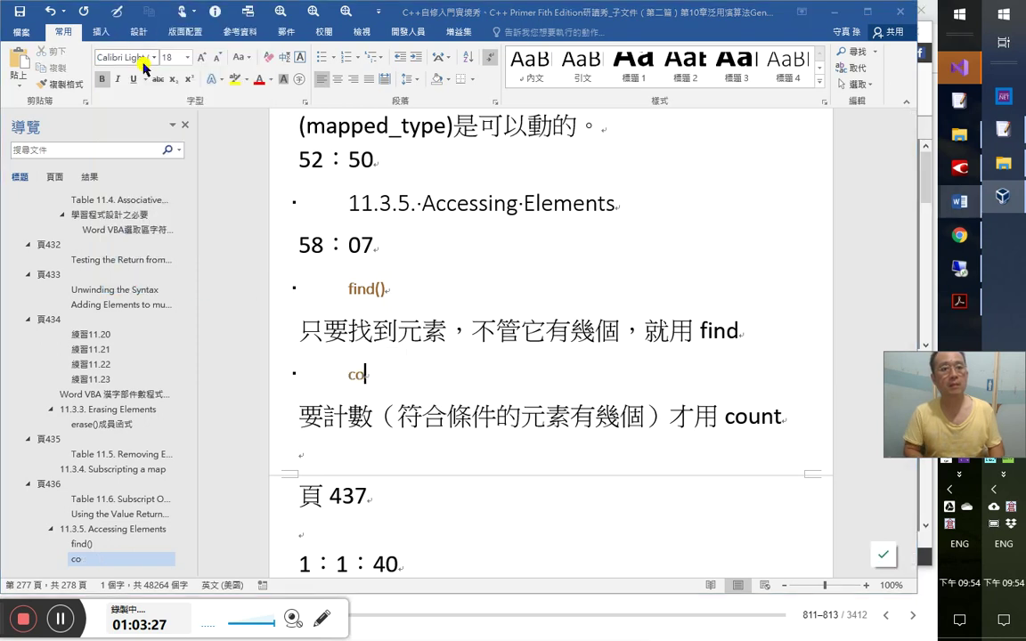
left_click(145, 58)
type("co")
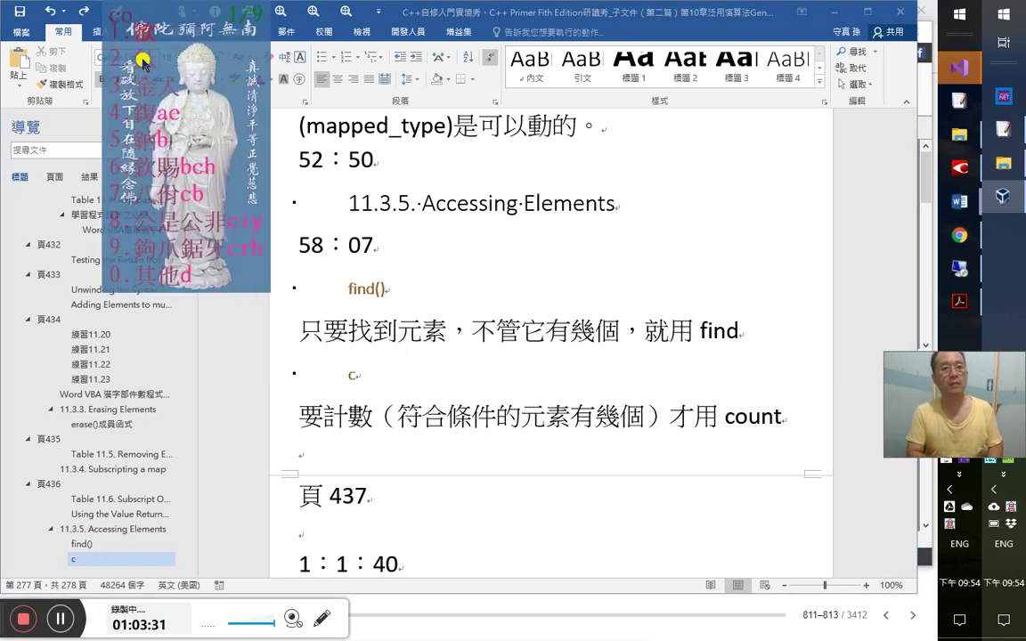
key("Escape")
key("Escape")
type("con")
key("BackSpace")
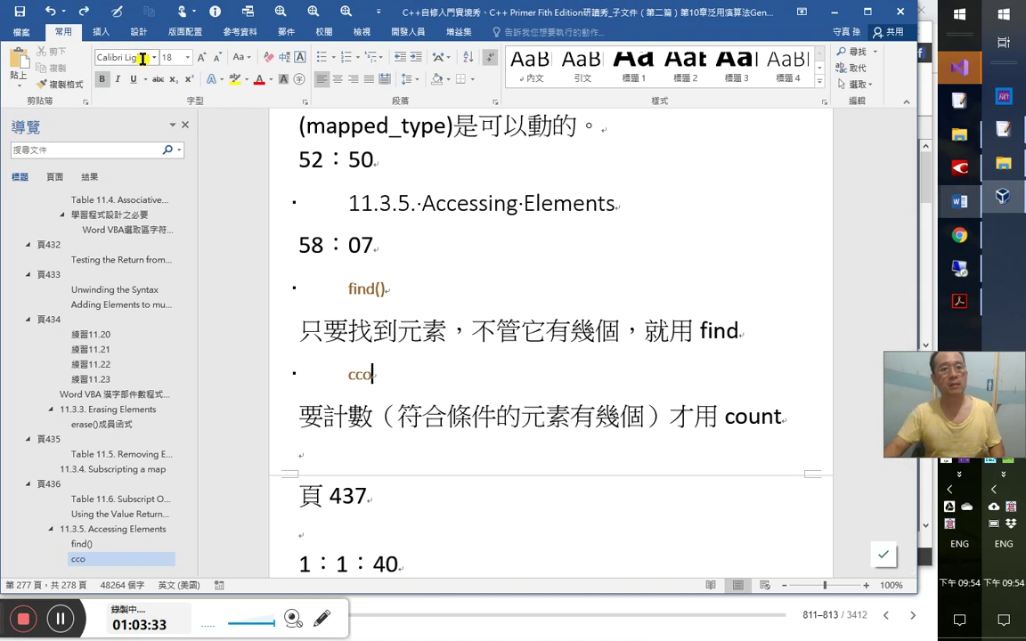
key("ctrl+z")
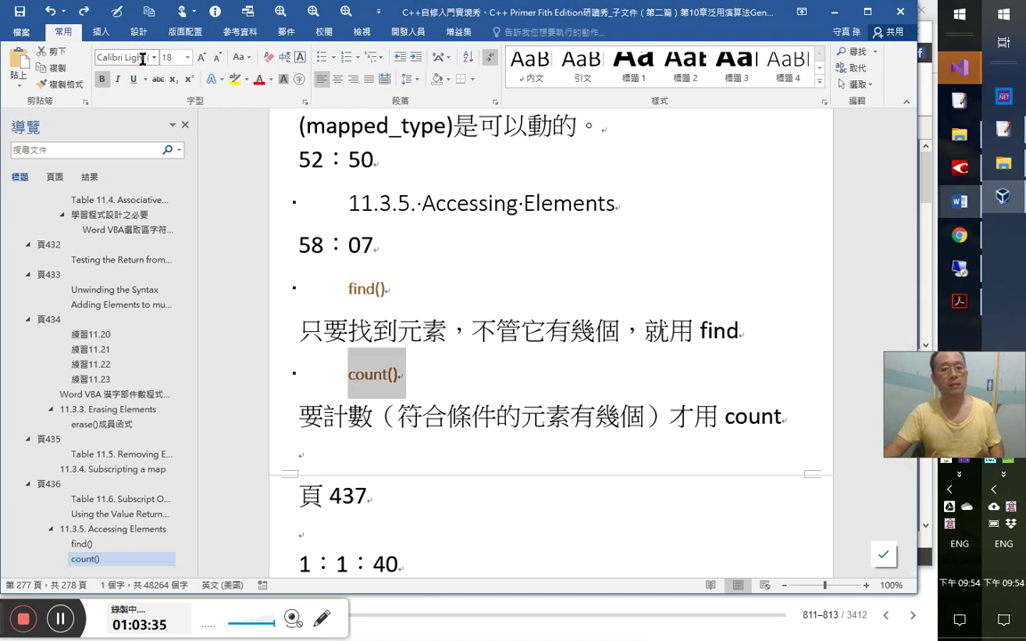
- Set the font of the count() and find() headings to Consolas
left_click(142, 58)
type("co")
key("Return")
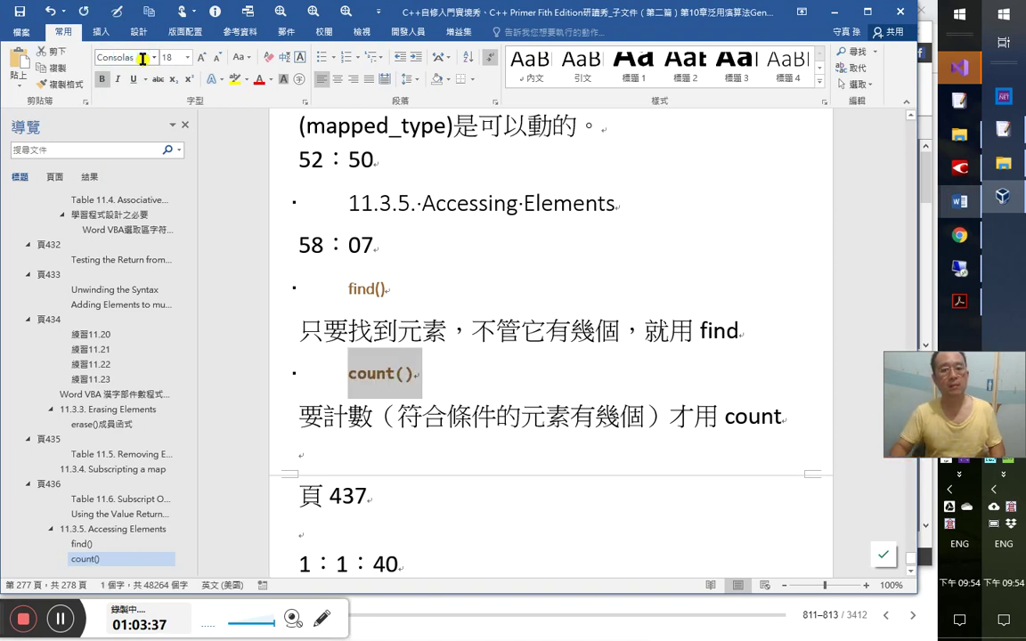
left_click(275, 300)
key("F4")
left_click(478, 398)
scroll(517, 414, "up", 1)
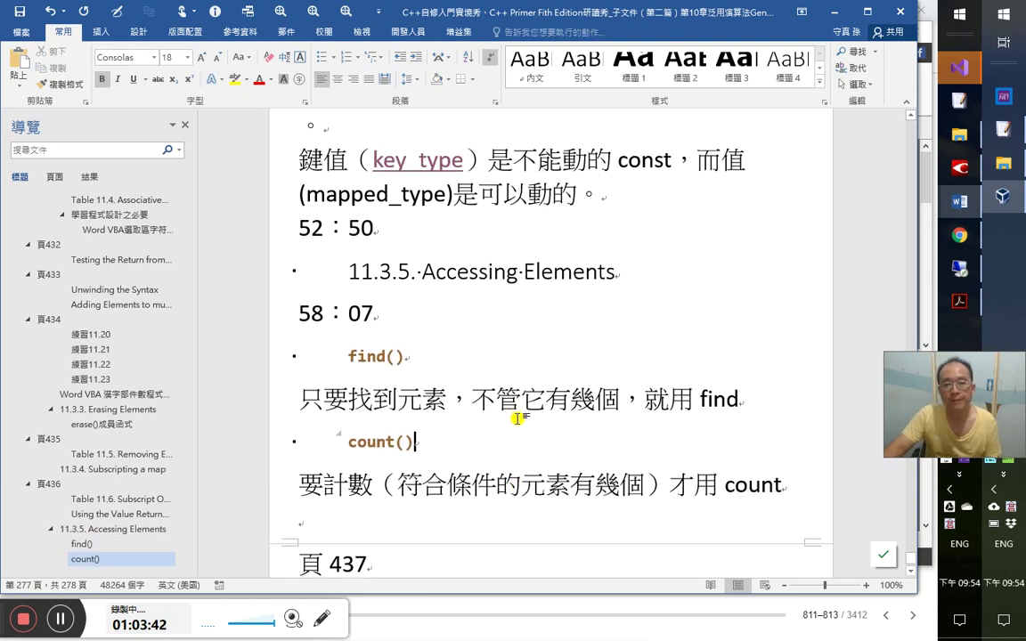
scroll(518, 419, "down", 1)
- Copy the find() heading's character formatting onto the word find and the word count at the ends of the two explanation lines
left_click_drag(706, 331, 743, 332)
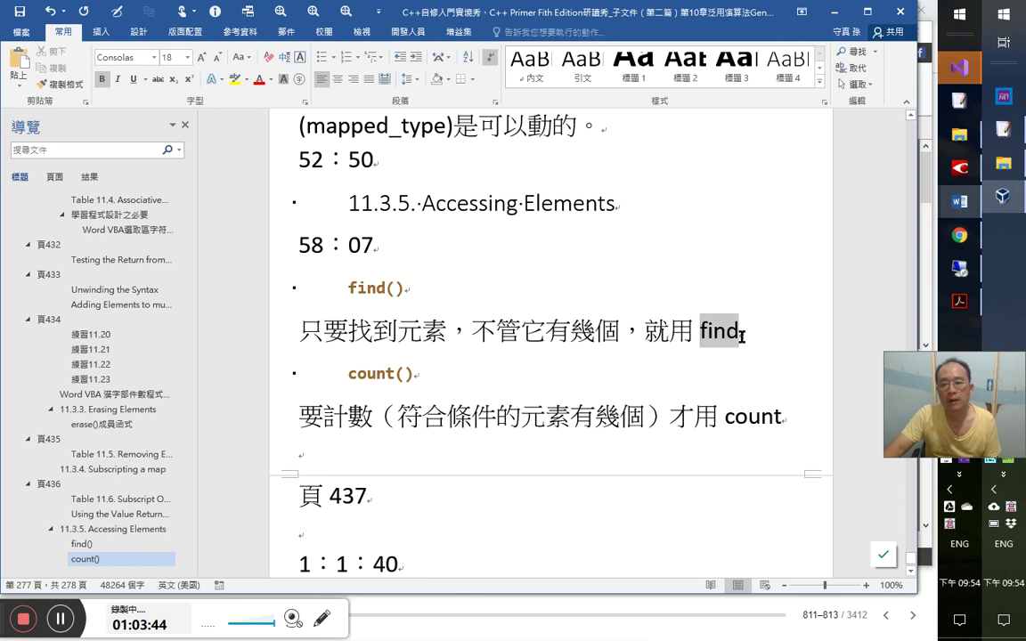
left_click(377, 288)
left_click(60, 84)
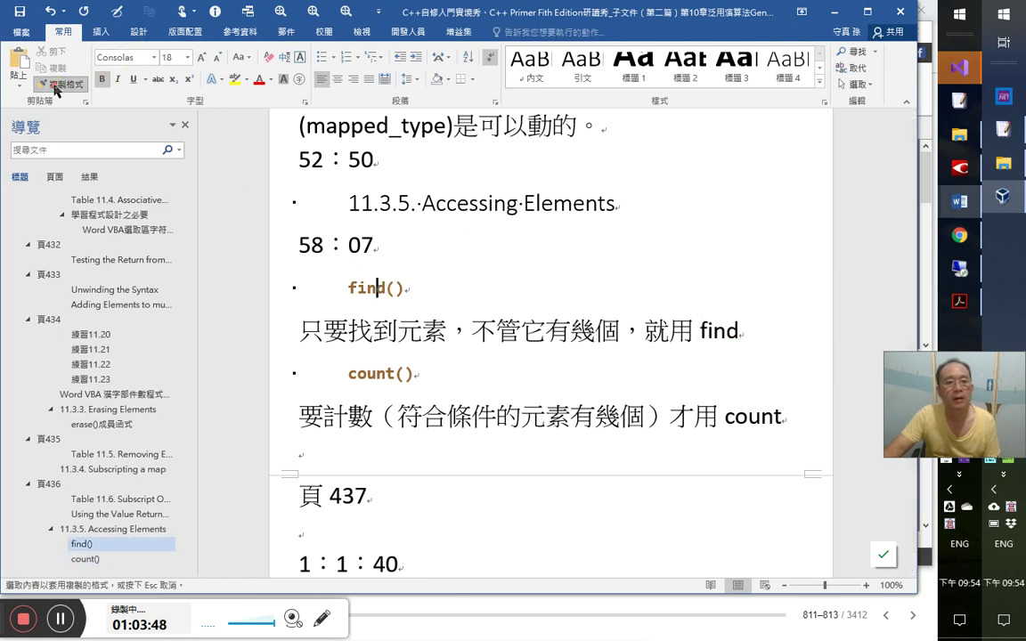
mouse_move(700, 330)
left_mouse_down()
mouse_move(764, 341)
mouse_move(728, 333)
left_mouse_up()
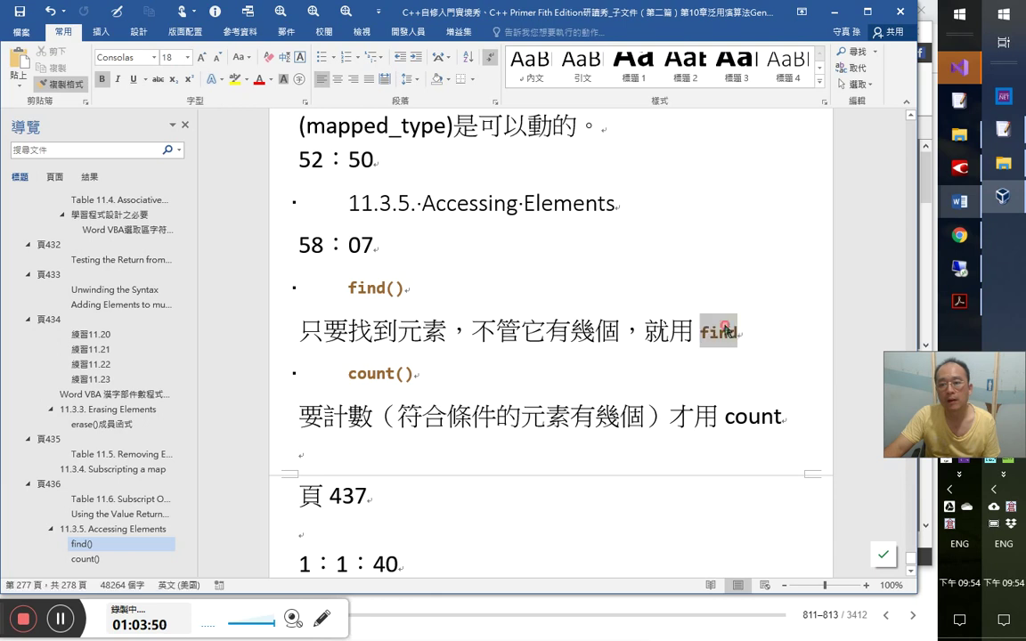
left_click(63, 86)
left_click_drag(721, 416, 776, 420)
scroll(549, 450, "up", 2)
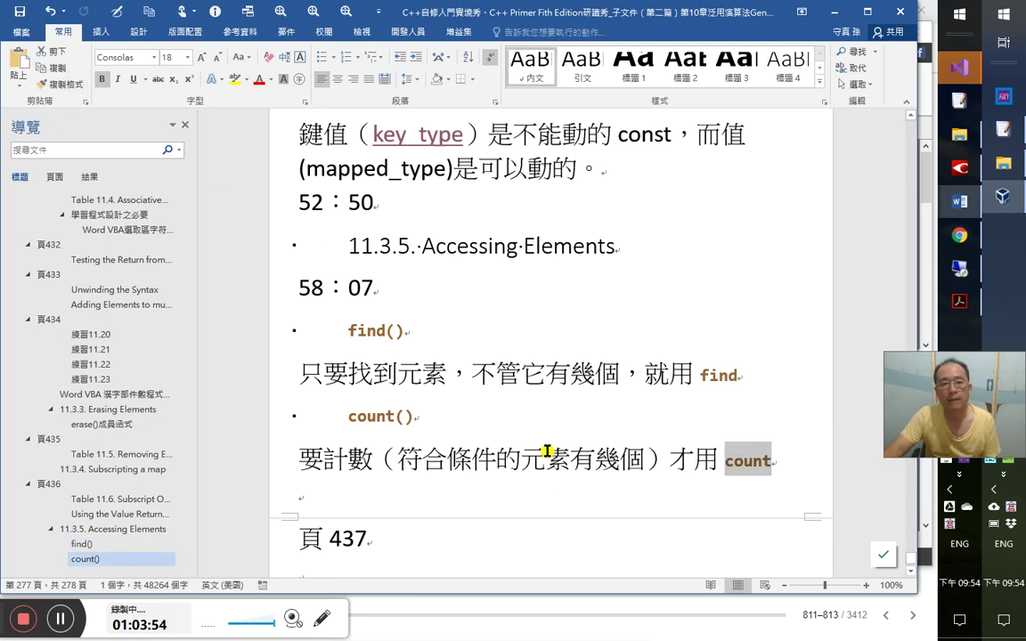
- Enter 存取關聯式容器（associative container）中的元素 on a new line between the 11.3.5. Accessing Elements heading and the 58：07 timestamp
scroll(550, 444, "down", 5)
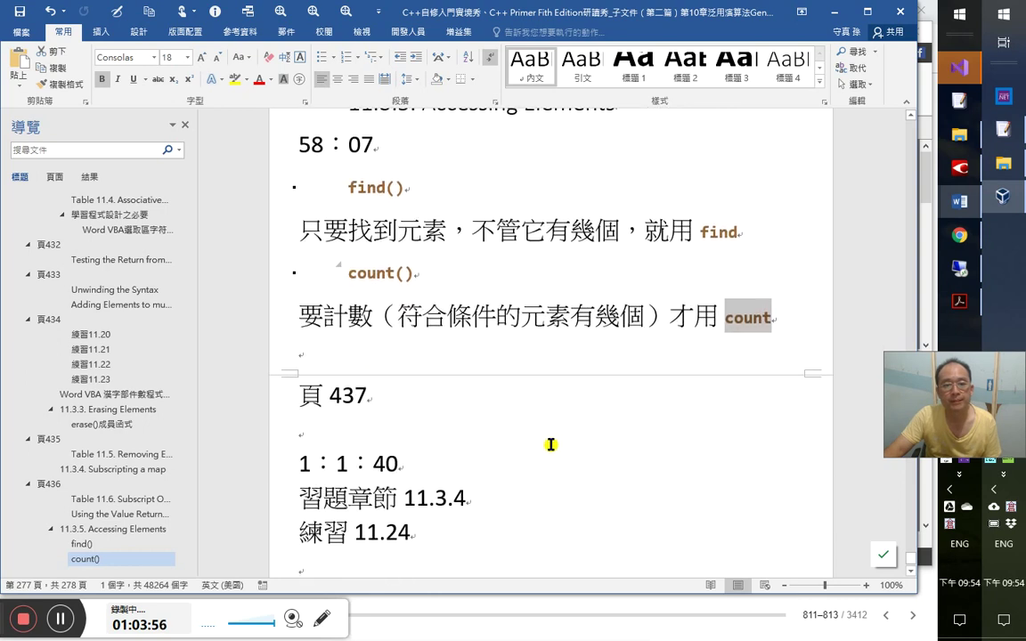
left_click(512, 429)
scroll(512, 430, "up", 1)
scroll(512, 430, "up", 3)
left_click(666, 234)
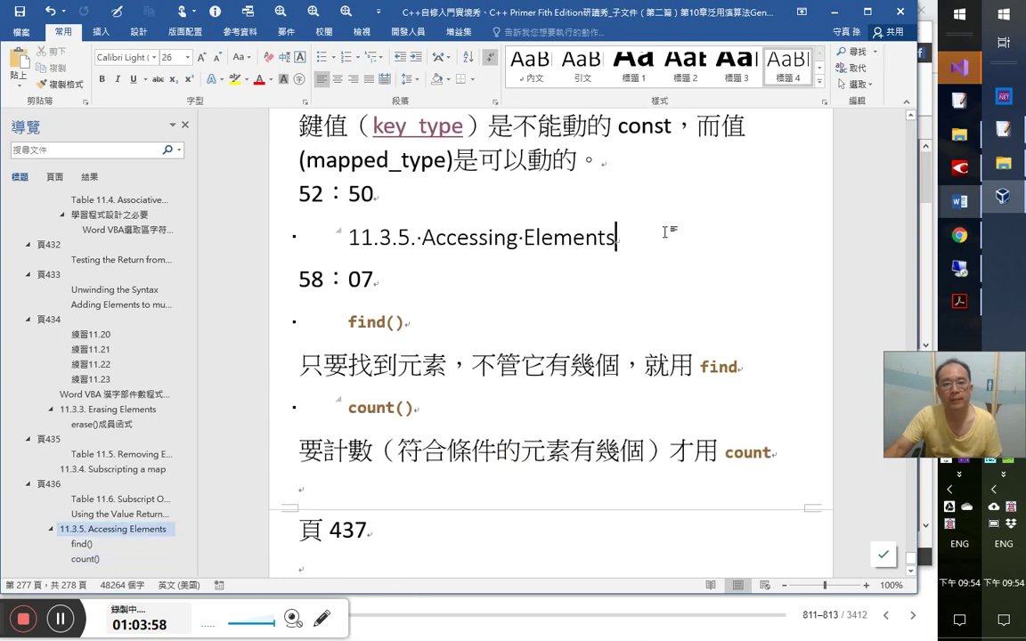
key("Return")
type("d")
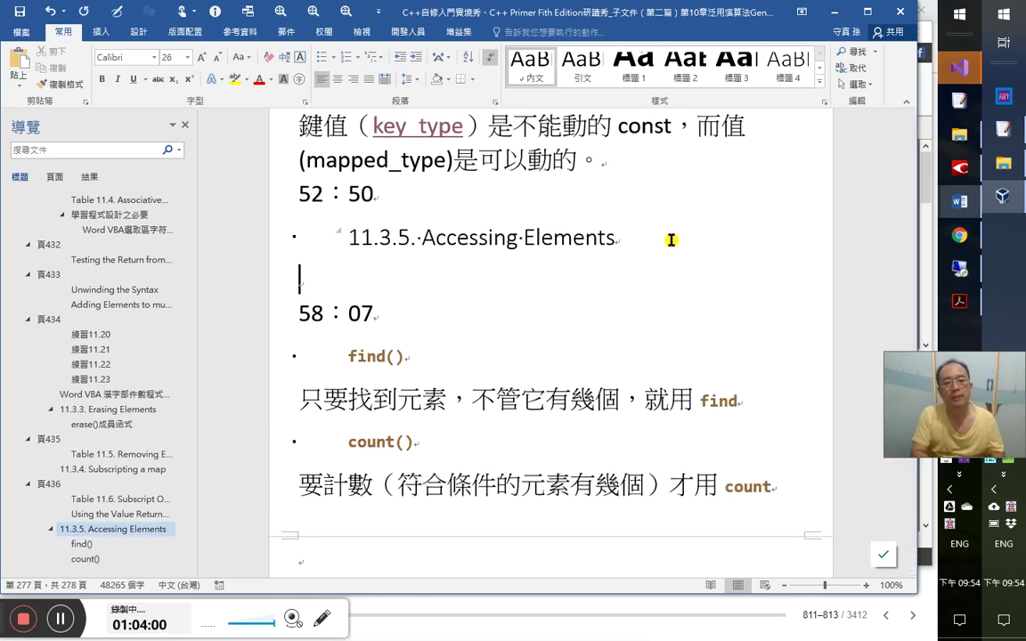
type("d")
key("Escape")
type("kde")
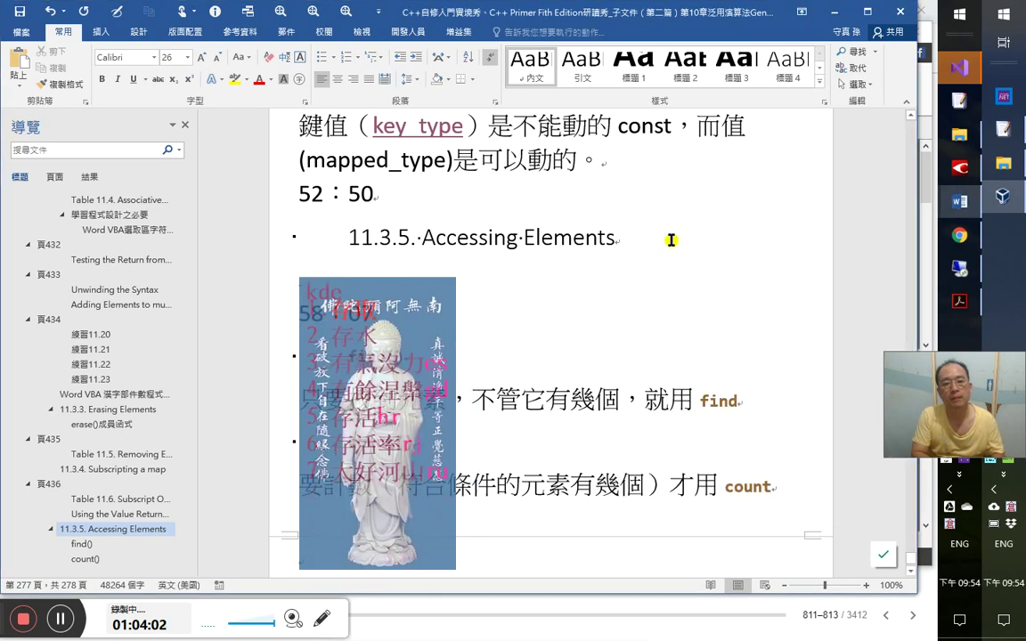
key("space")
type("ati")
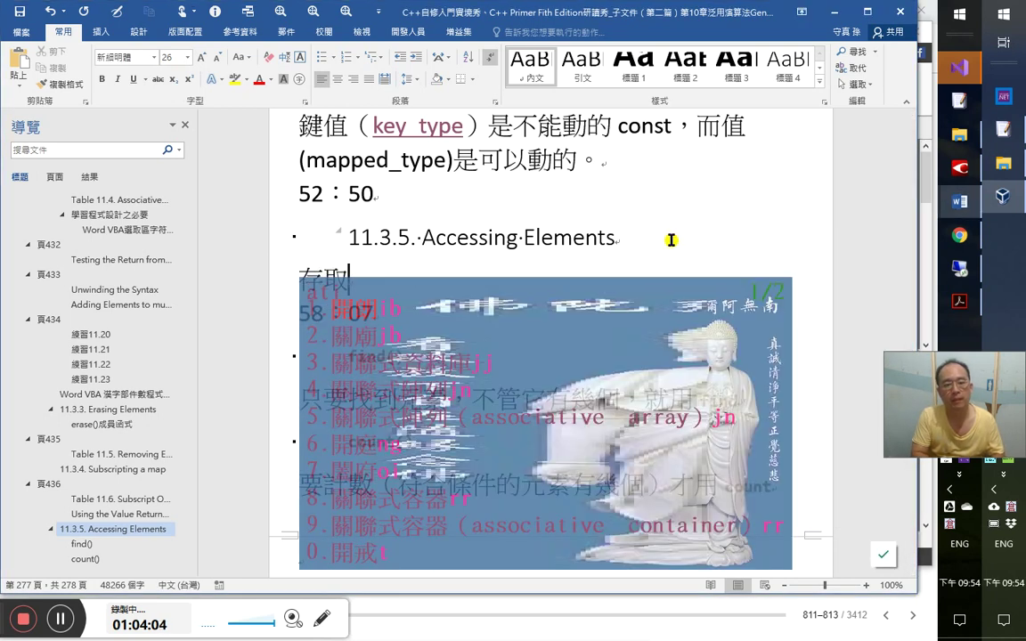
type("關聯式容器（associative　container）中的元素")
- Replace the full-width space between associative and container in the new 11.3.5 line with a normal space
key("Up")
key("Left")
key("Left")
key("Left")
key("Left")
key("Left")
key("Left")
key("shift+Left")
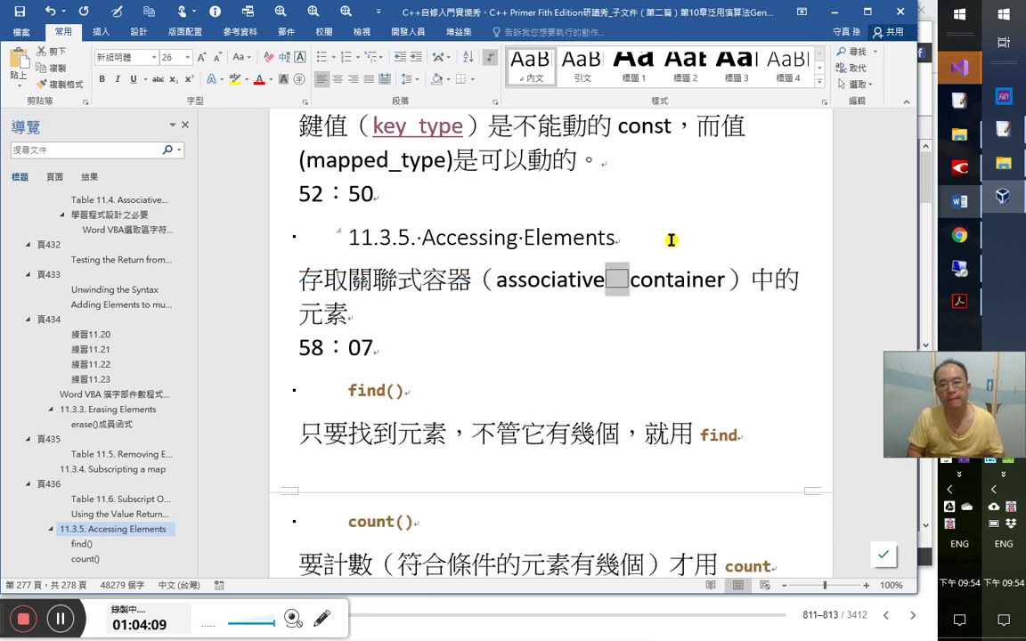
- Format the bracketed text （associative container） in the 存取關聯式容器 line as subscript
key("Left")
key("Left")
key("Left")
key("Left")
key("Left")
key("shift+End")
key("shift+Left")
key("shift+Left")
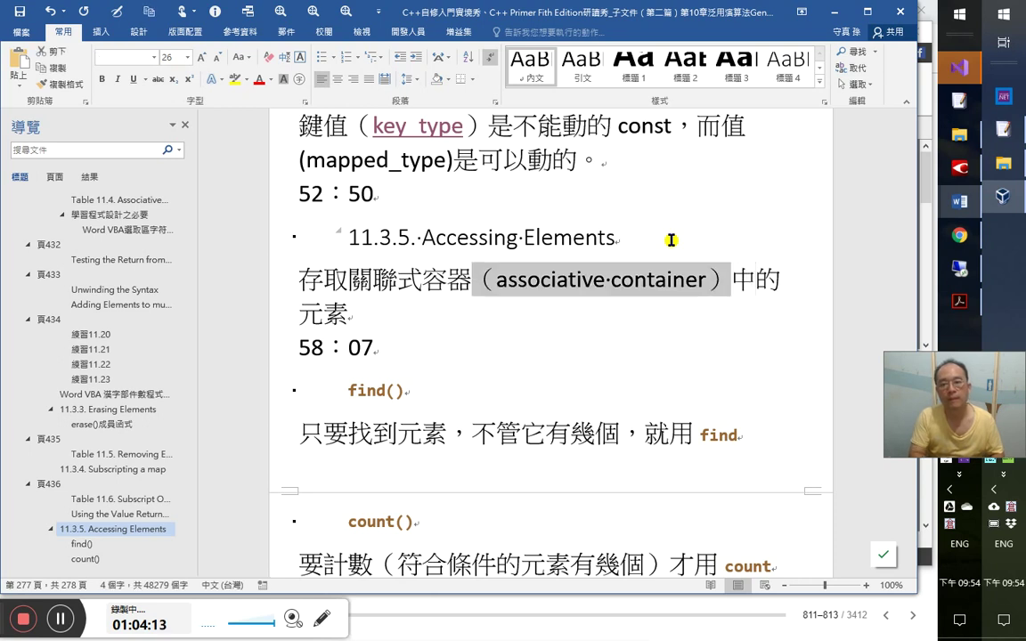
key("ctrl+equal")
- Add the timestamp 1：4：22 after 1：1：40, separated by a space, above the 習題章節 11.3.4 line
key("Down")
key("Down")
key("Down")
key("Down")
key("Down")
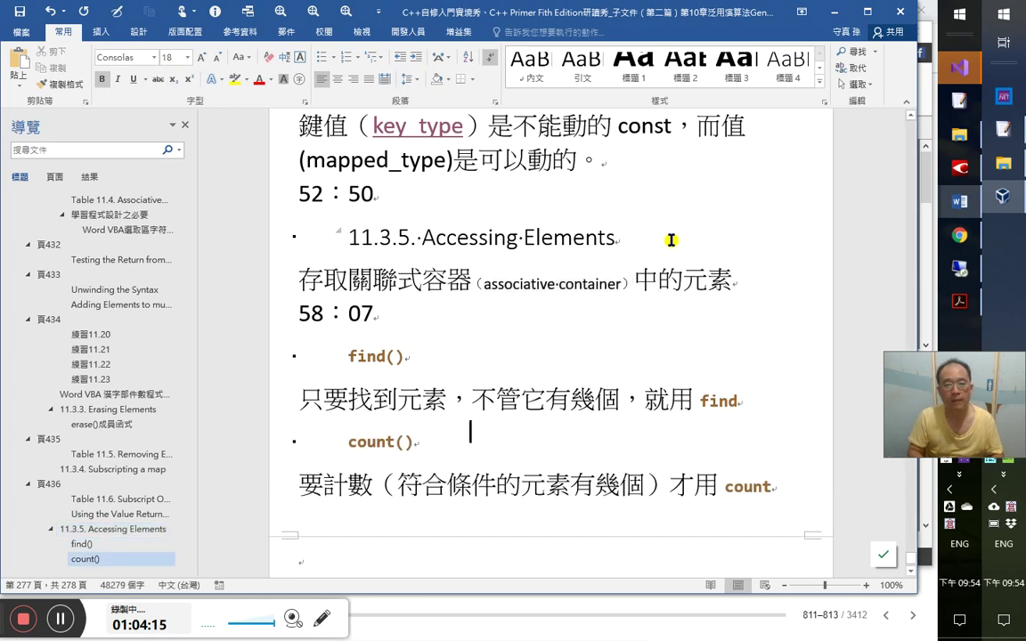
key("Down")
key("Down")
key("Down")
key("Down")
key("Down")
key("Down")
key("Down")
key("Down")
key("Down")
key("Up")
key("Up")
key("Up")
key("Up")
key("Up")
key("Up")
key("Up")
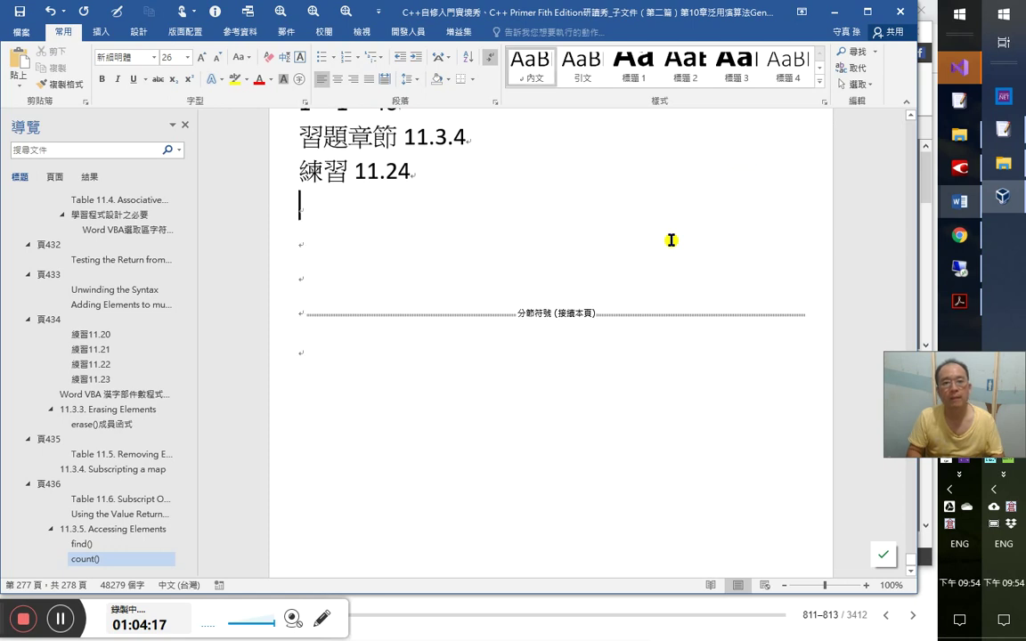
key("Up")
key("Down")
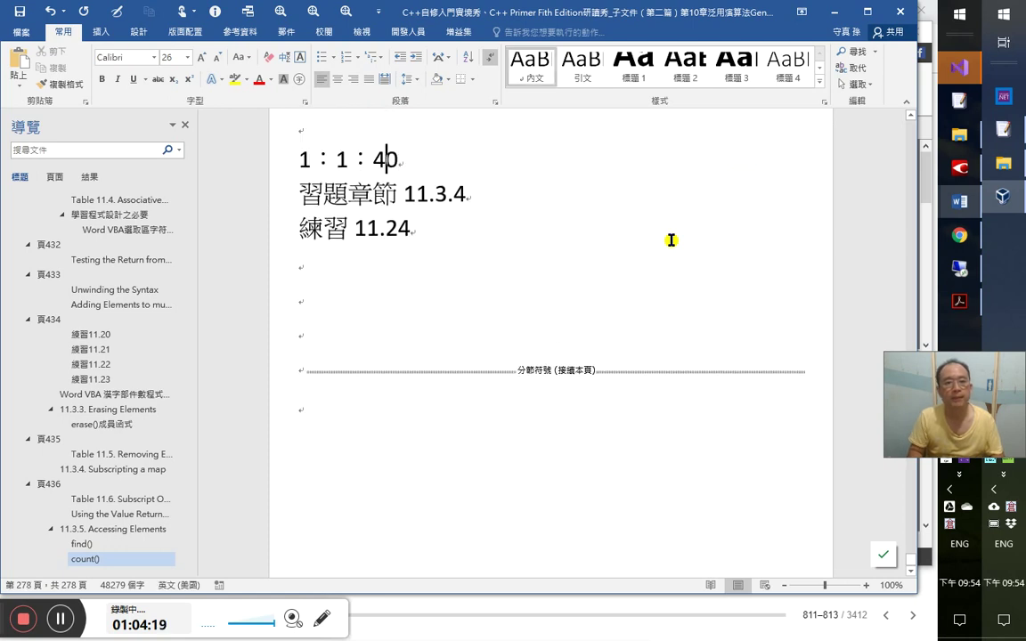
type("1")
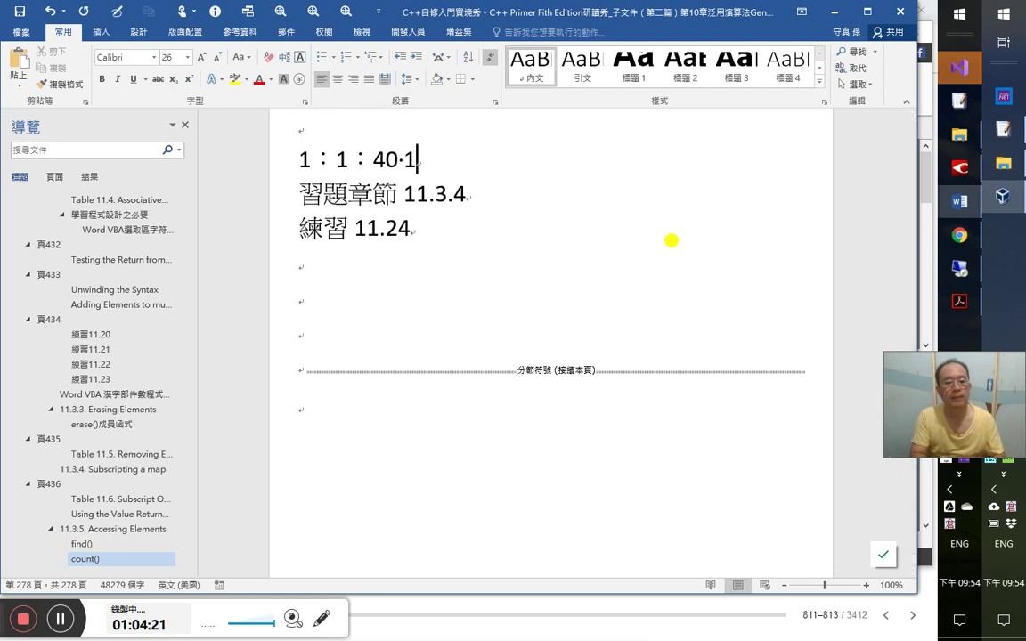
type("：4：22")
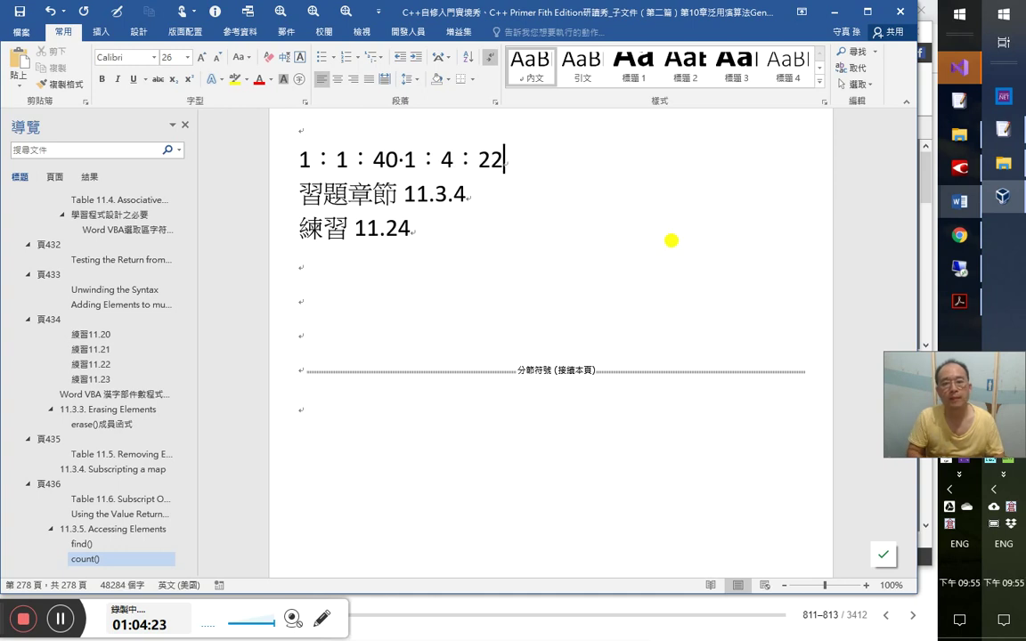
- Turn the 習題章節 11.3.4 and 練習 11.24 lines into headings at the same outline level as count()
key("alt+shift+Left")
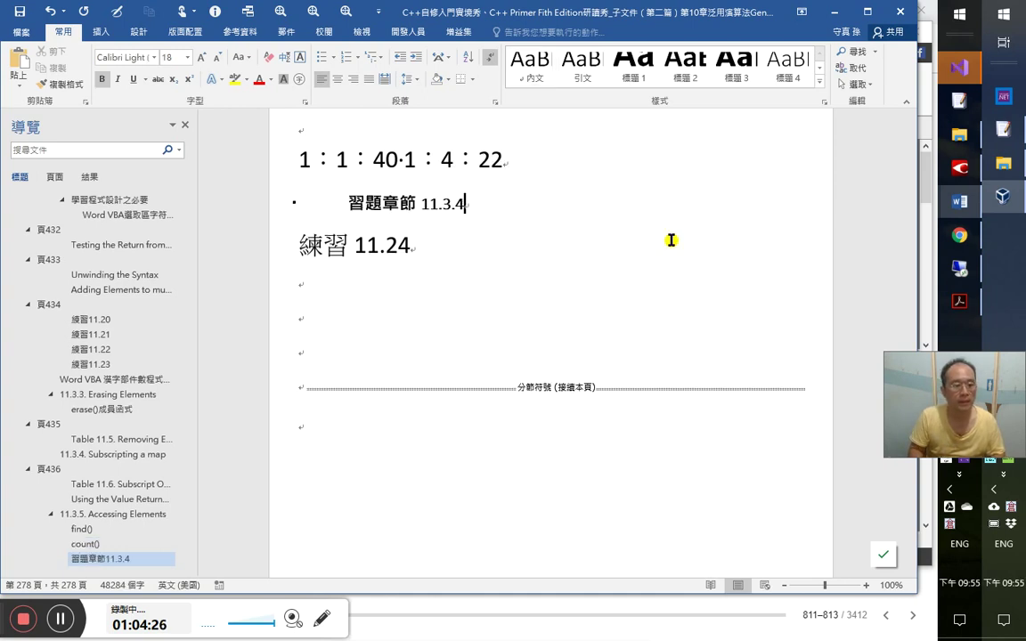
key("Down")
key("Up")
key("Down")
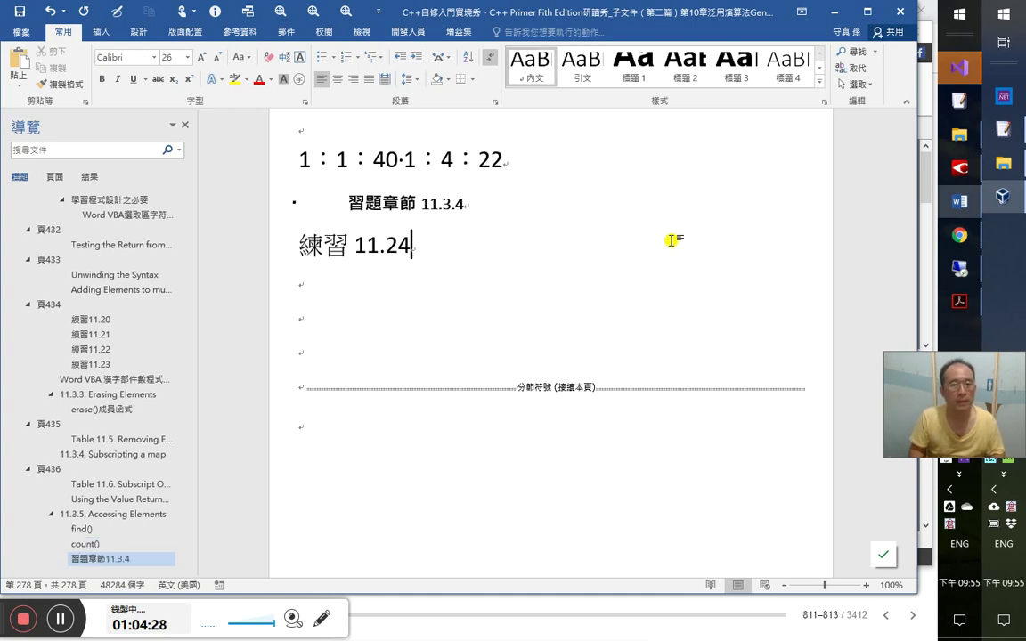
key("alt+shift+Left")
key("Up")
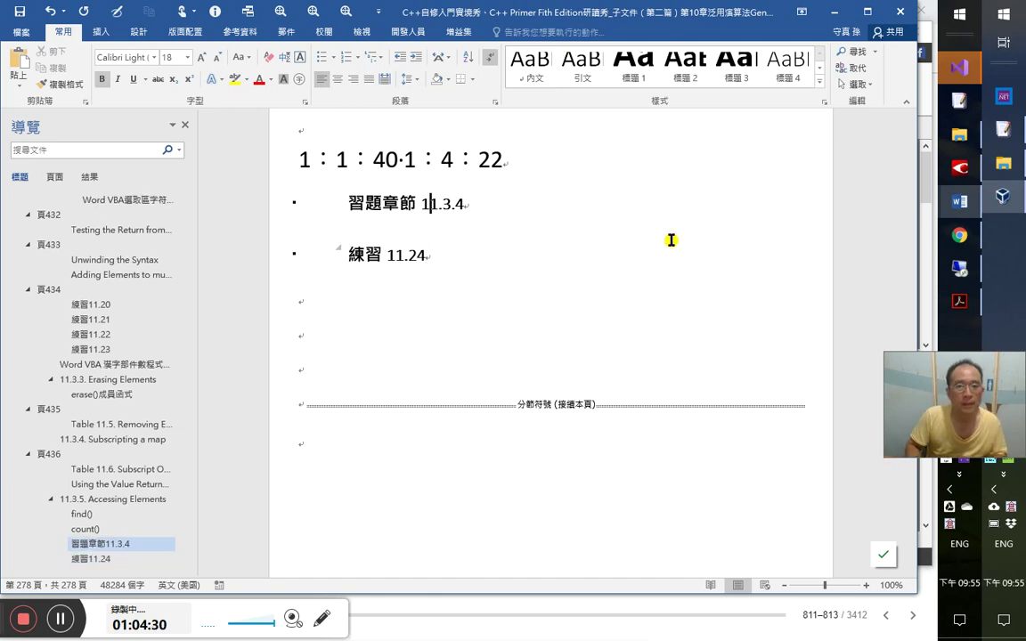
key("alt+shift+Left")
key("alt+shift+Right")
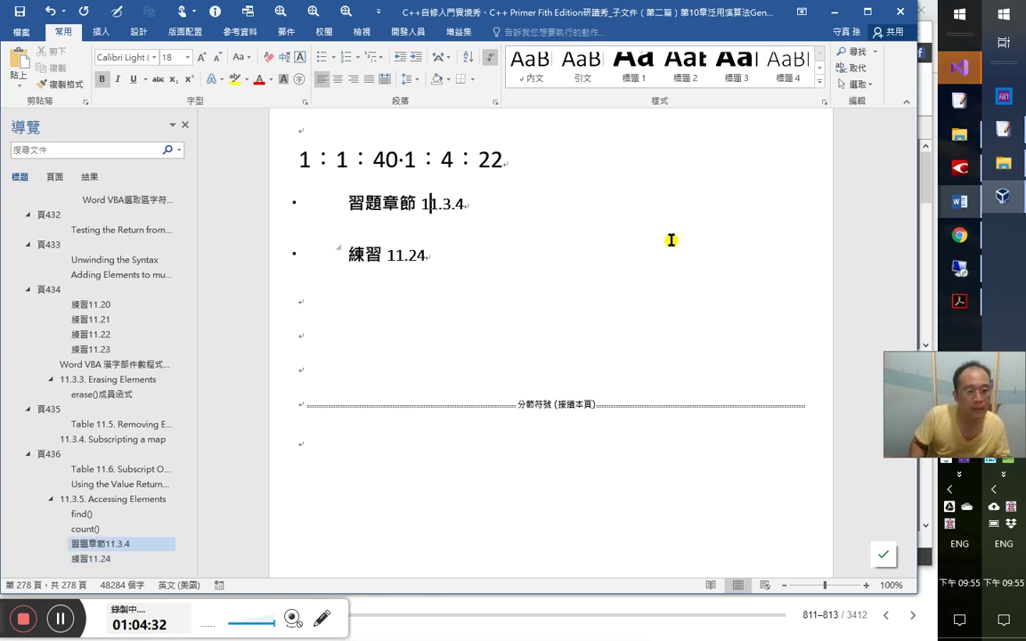
key("Down")
- Check the Section 11.3.4 exercises in the e-book in Chrome, and add copies of the 練習 11.24 heading in Word renumbered 練習 11.25 and 練習 11.26
scroll(623, 246, "down", 2)
key("alt+Tab")
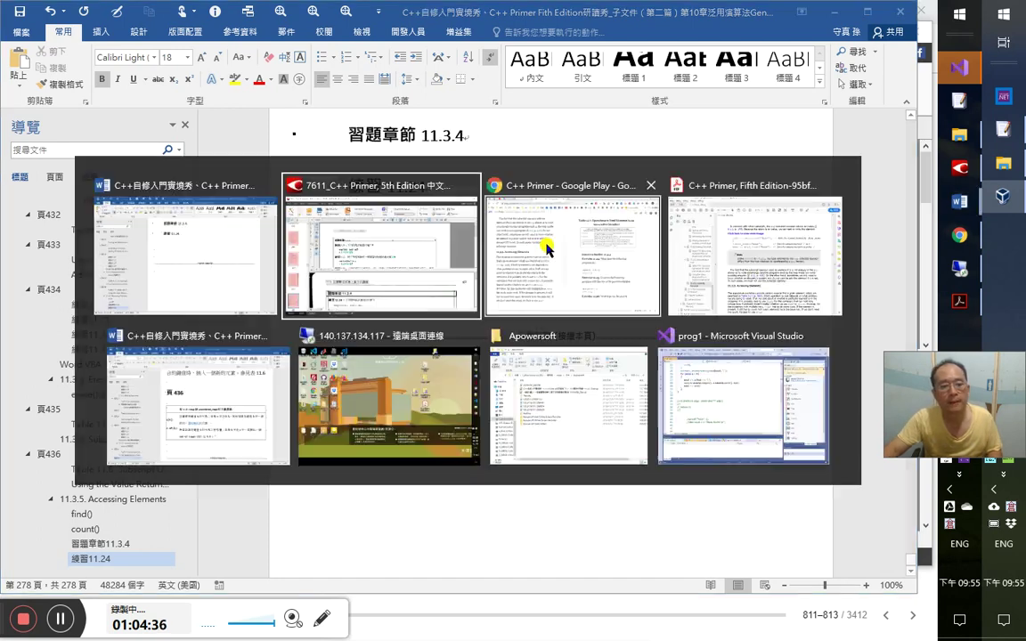
left_click(550, 251)
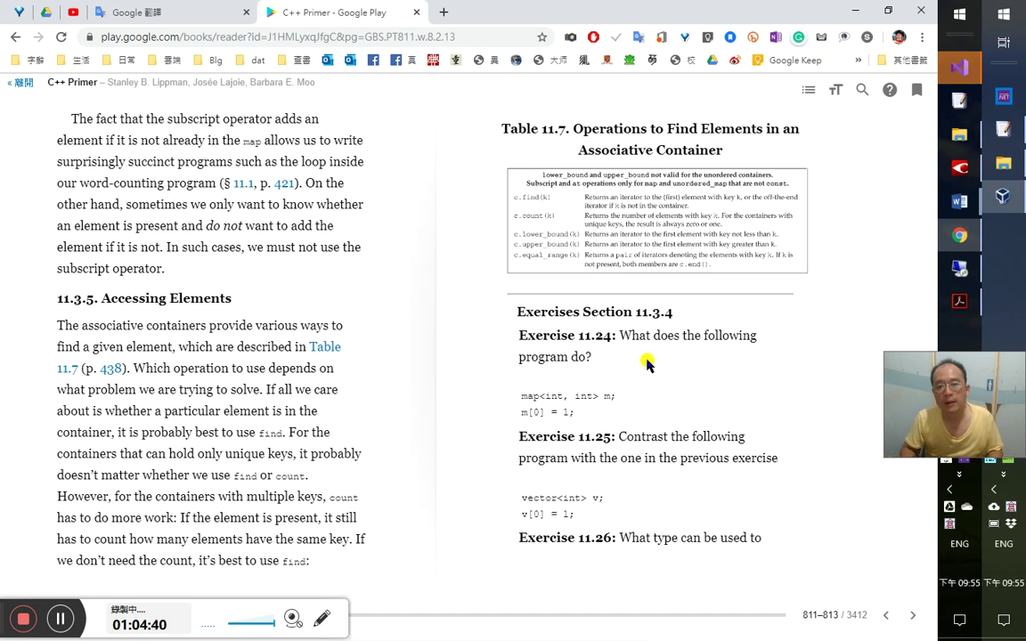
scroll(647, 363, "down", 1)
scroll(647, 363, "up", 1)
key("alt+Tab")
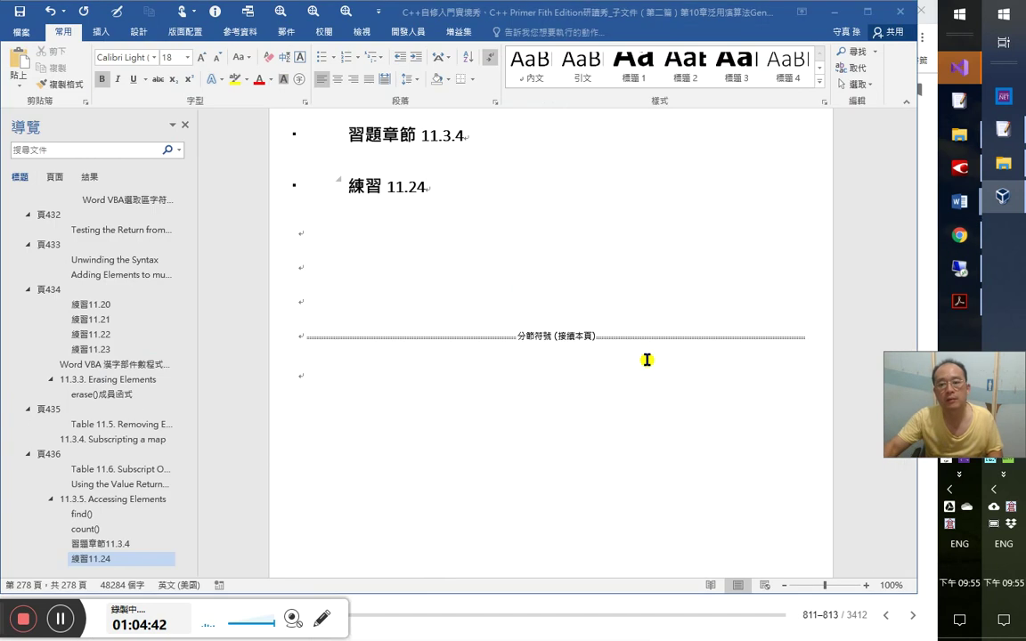
left_click(265, 196)
left_click_drag(361, 189, 355, 291)
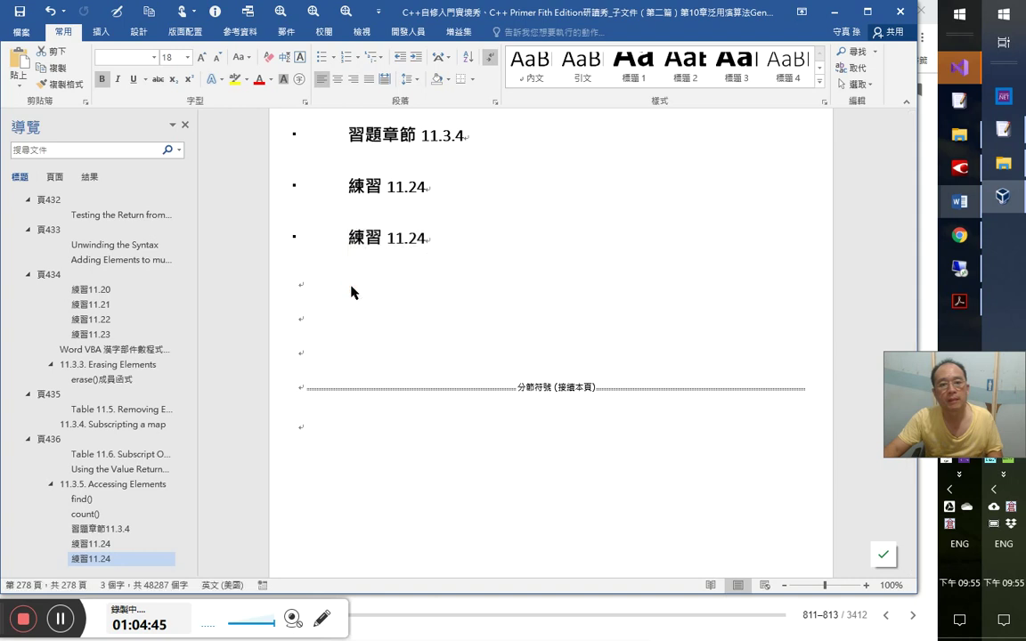
left_click(420, 238)
type("5")
key("Delete")
left_click(433, 276)
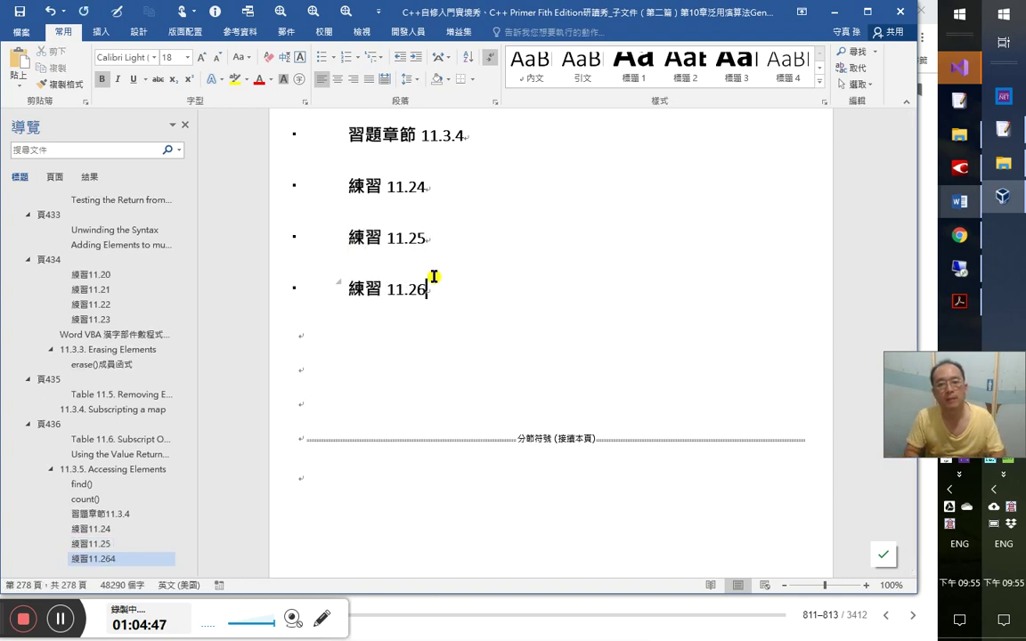
key("Delete")
- Insert the timestamp 1：4：50 under the 練習 11.24 heading, followed by a new empty line
key("Up")
key("Up")
key("Up")
key("Down")
key("Return")
type("1：4：50")
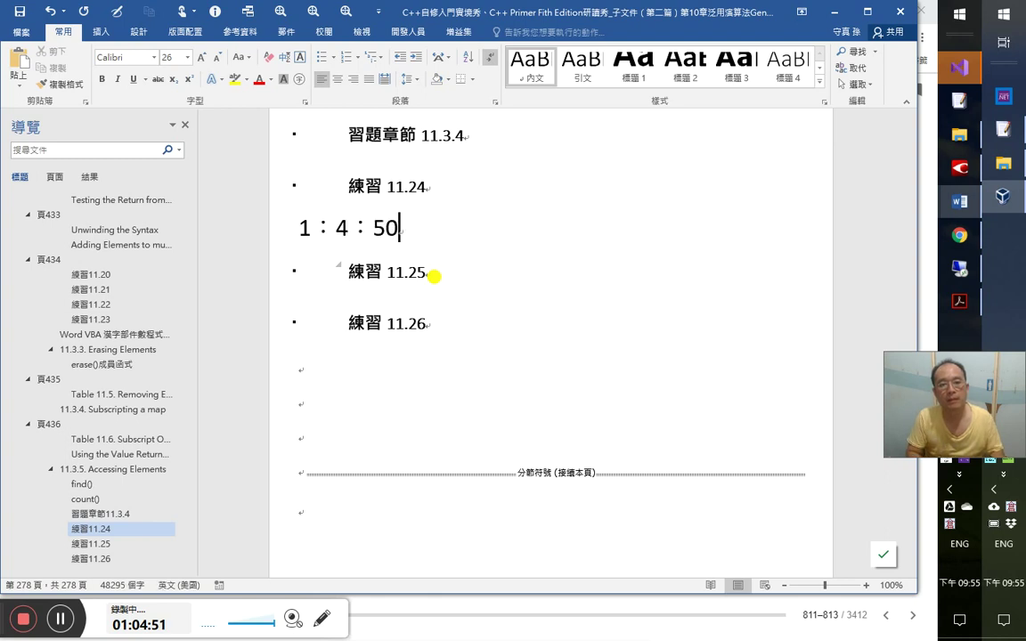
key("Return")
- Read Exercise 11.24 in the e-book, then create and check out a branch exercise11_24 based on exercise11_23 in Visual Studio
key("alt+Tab")
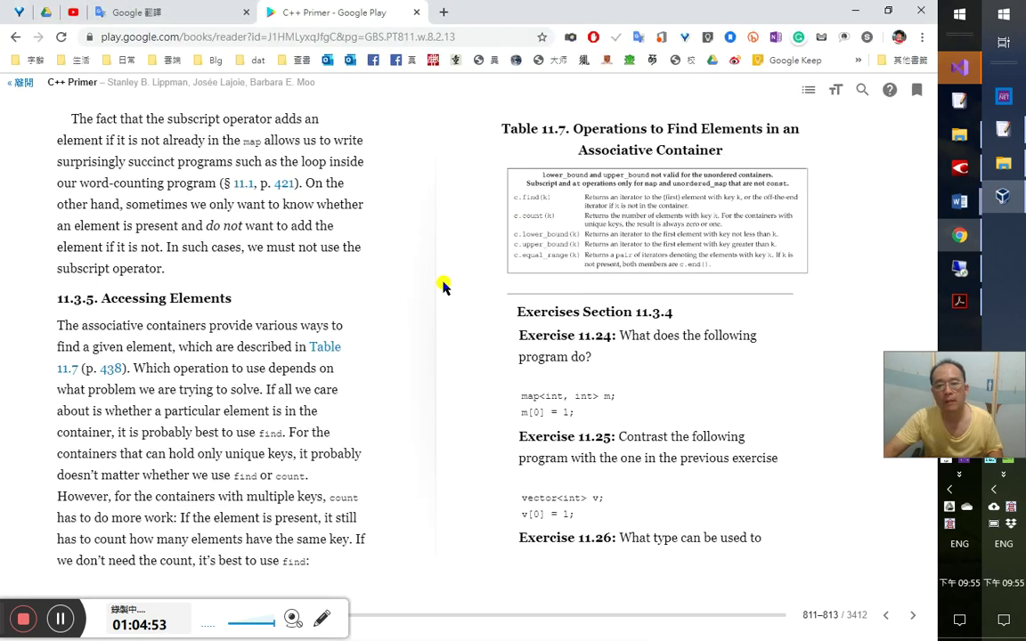
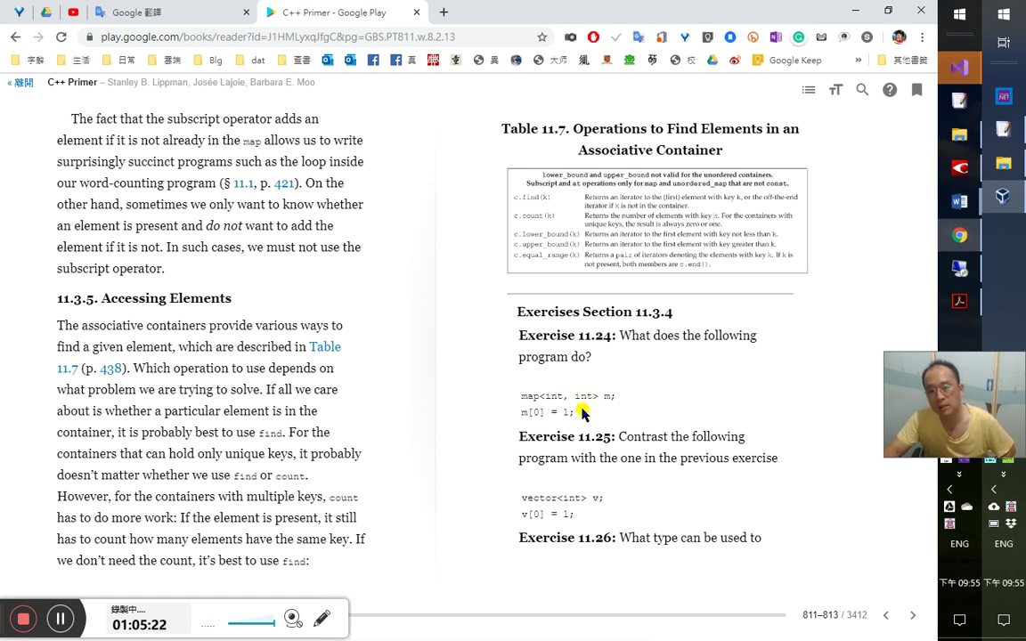
left_click(956, 71)
key("alt+Tab")
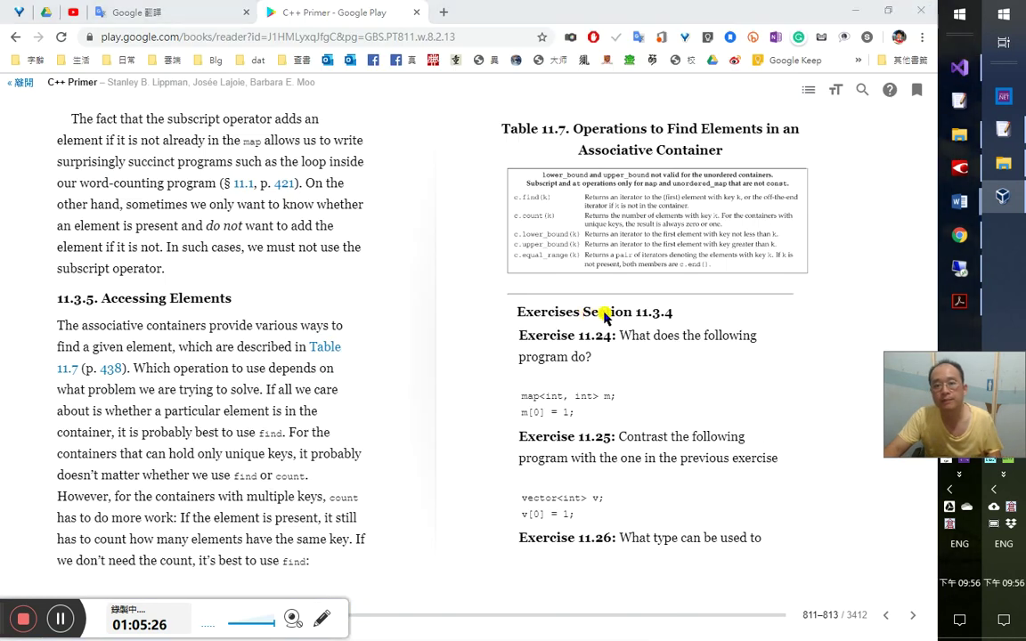
key("alt+Tab")
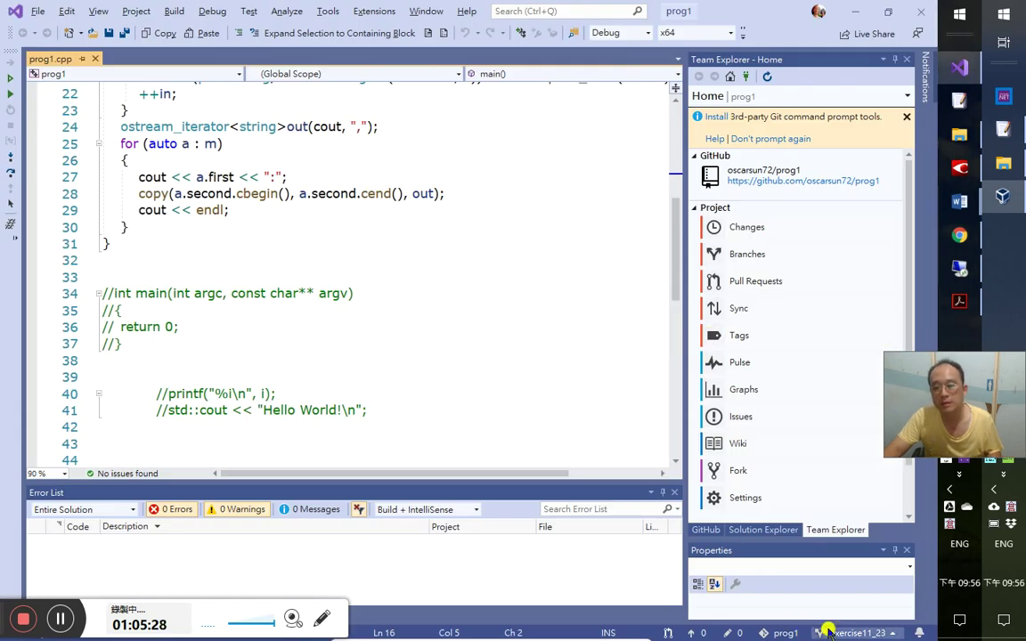
left_click(856, 633)
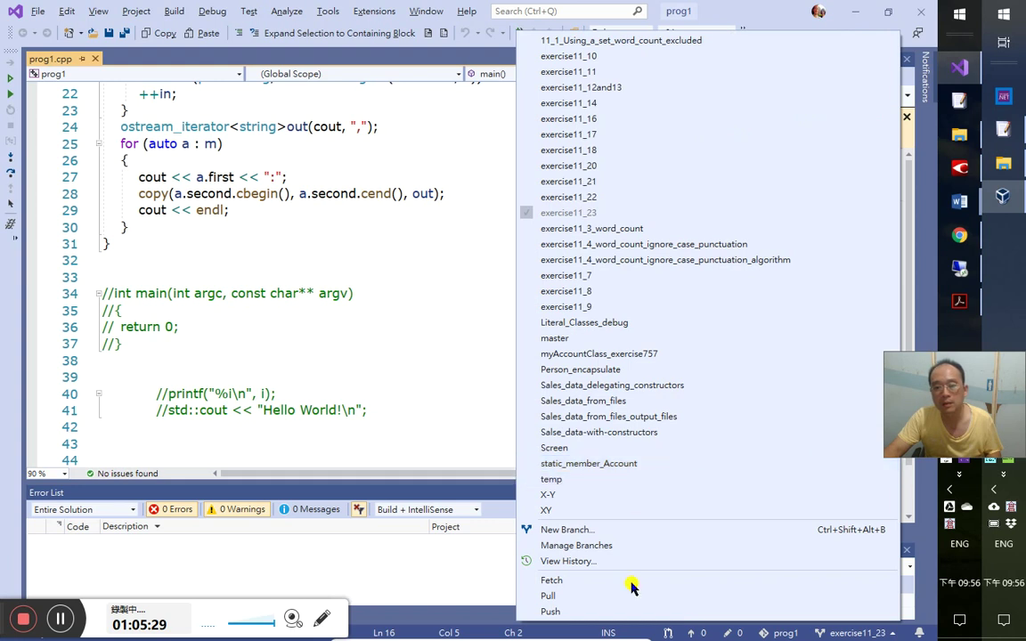
left_click(650, 529)
left_click(888, 12)
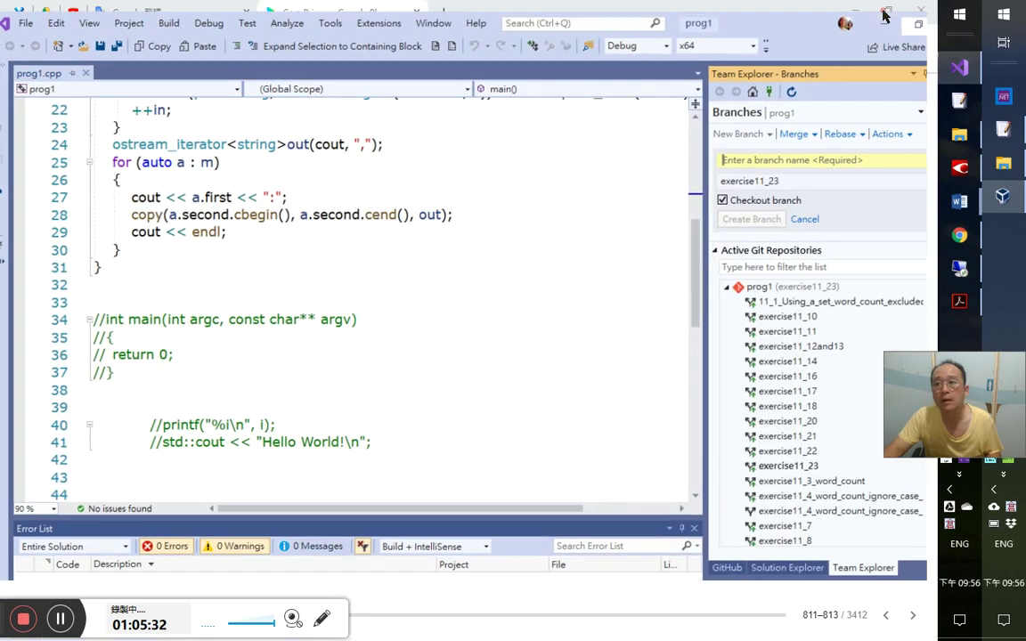
left_click_drag(755, 47, 705, 10)
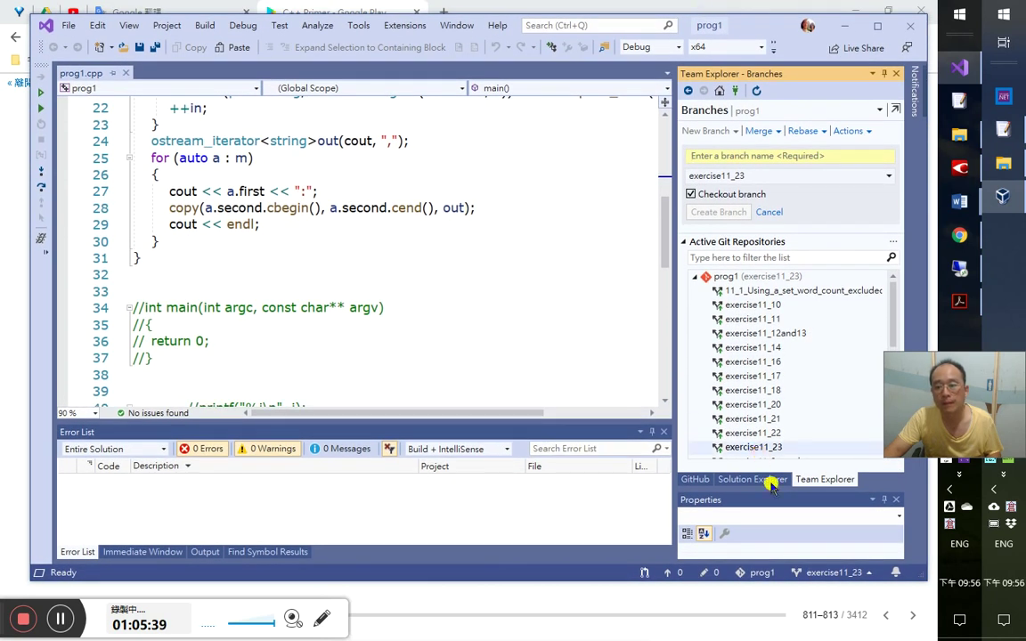
type("ex")
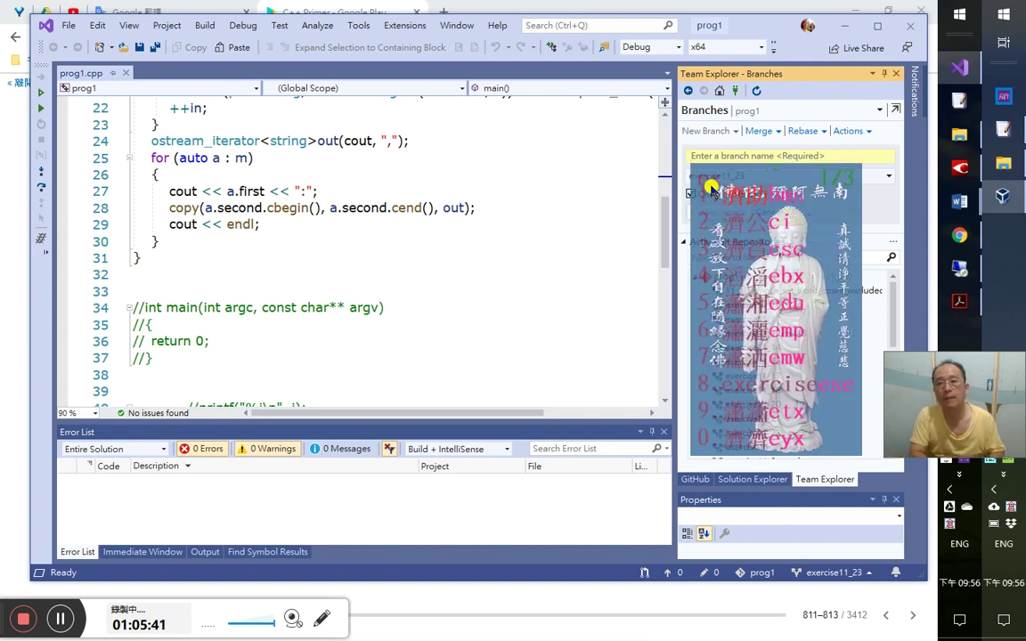
type("exercise11 _ 24")
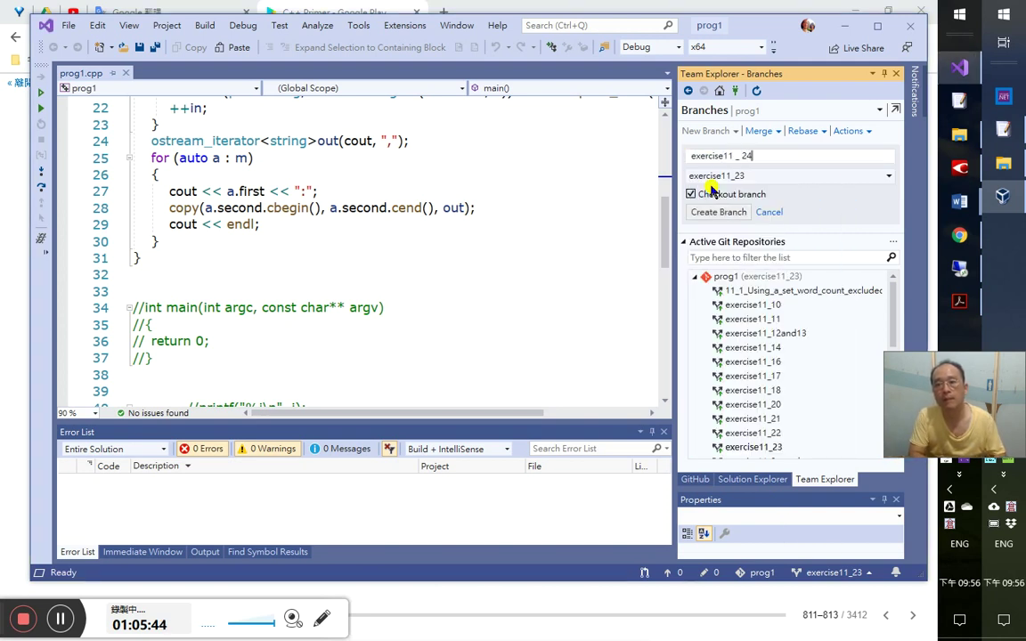
key("BackSpace")
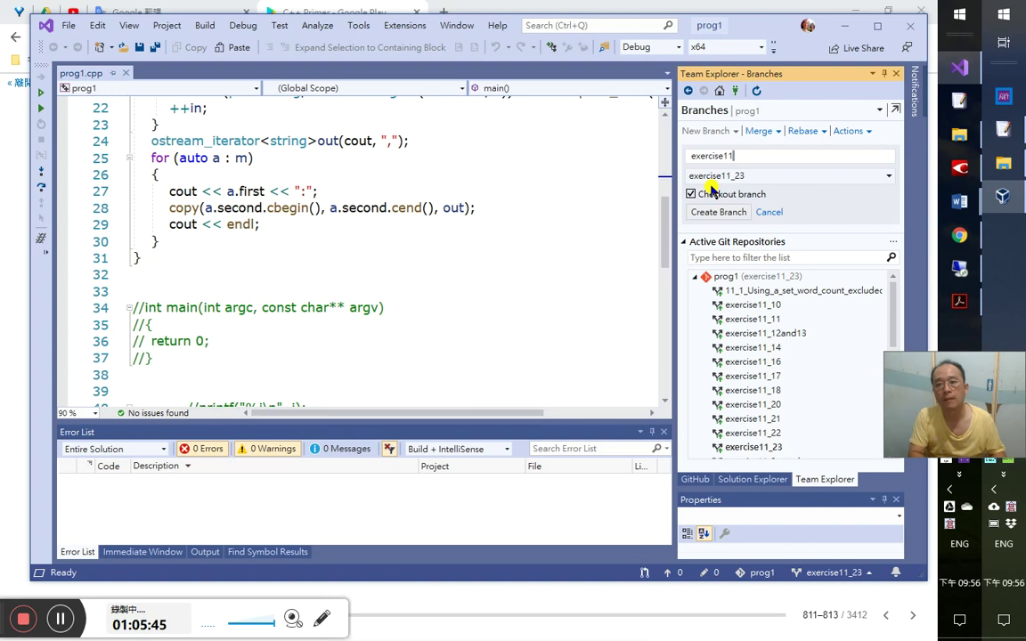
key("Return")
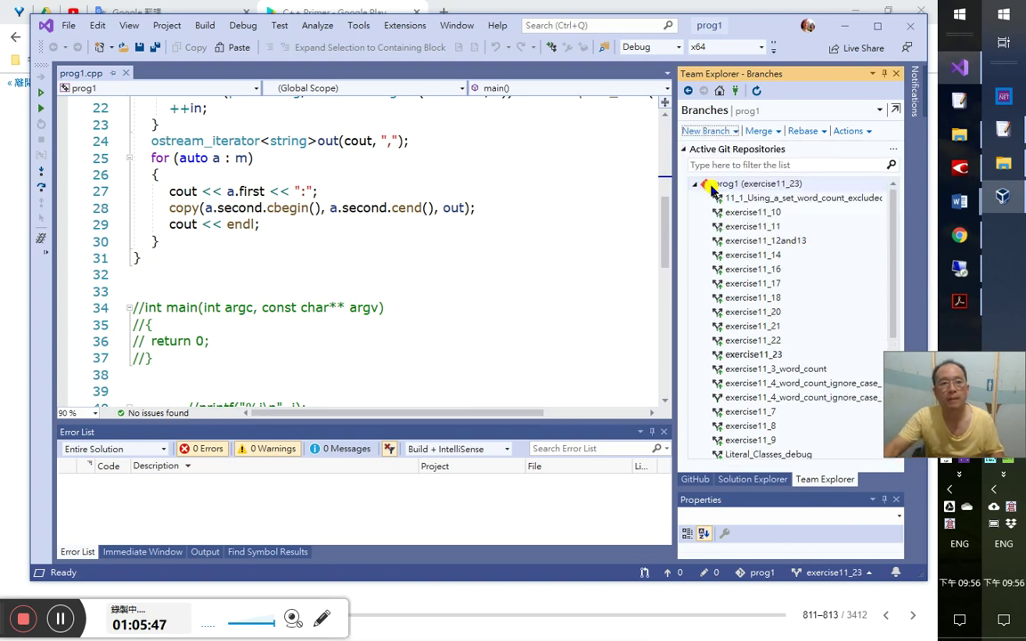
- Show the prog1 files in Solution Explorer's folder view
left_click(256, 242)
scroll(256, 242, "up", 4)
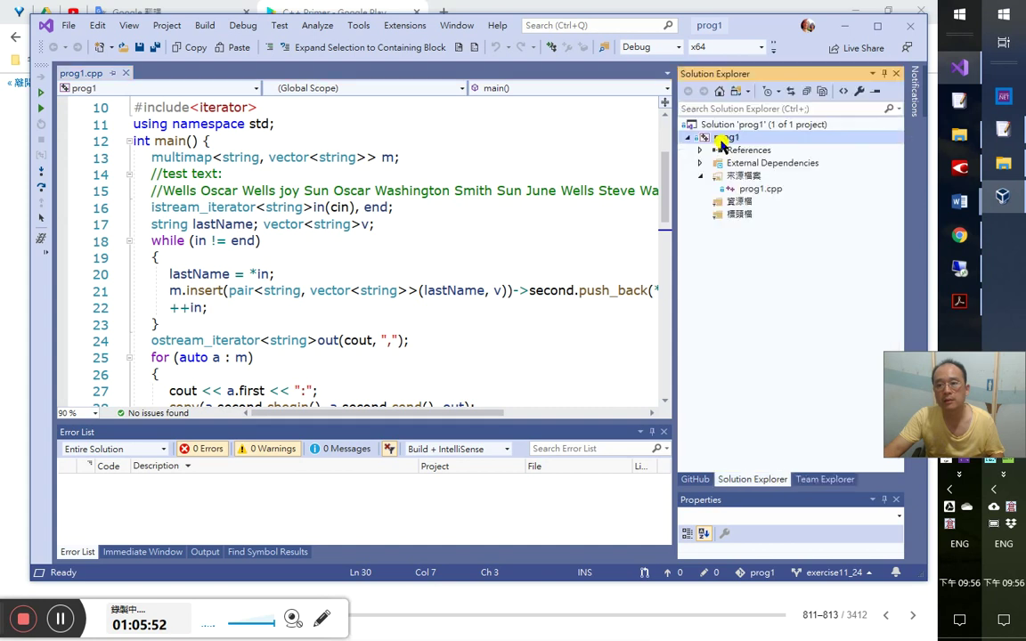
left_click(748, 93)
left_click(749, 107)
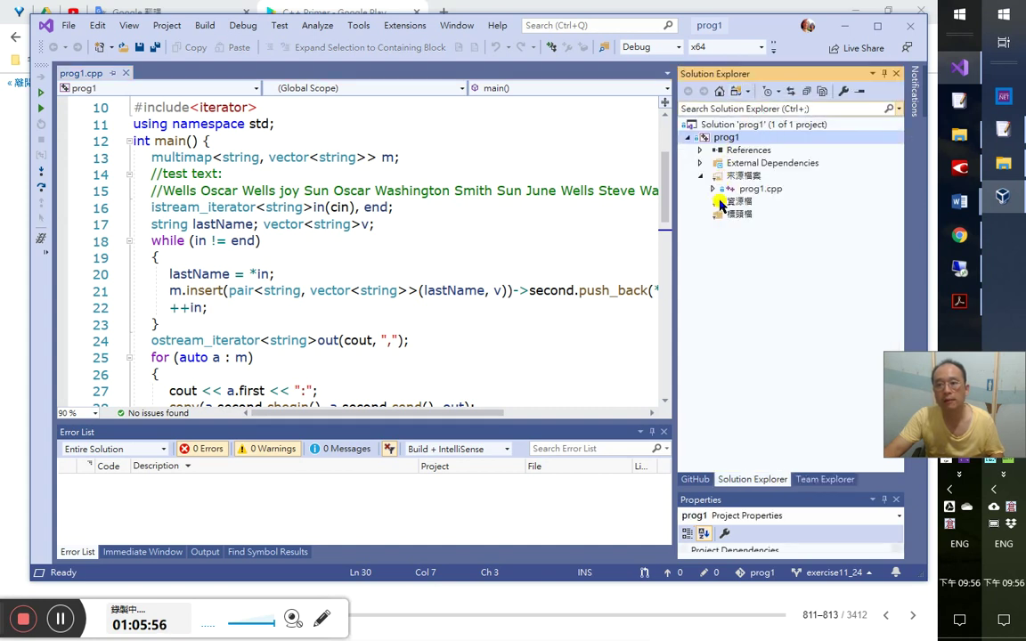
left_click(744, 93)
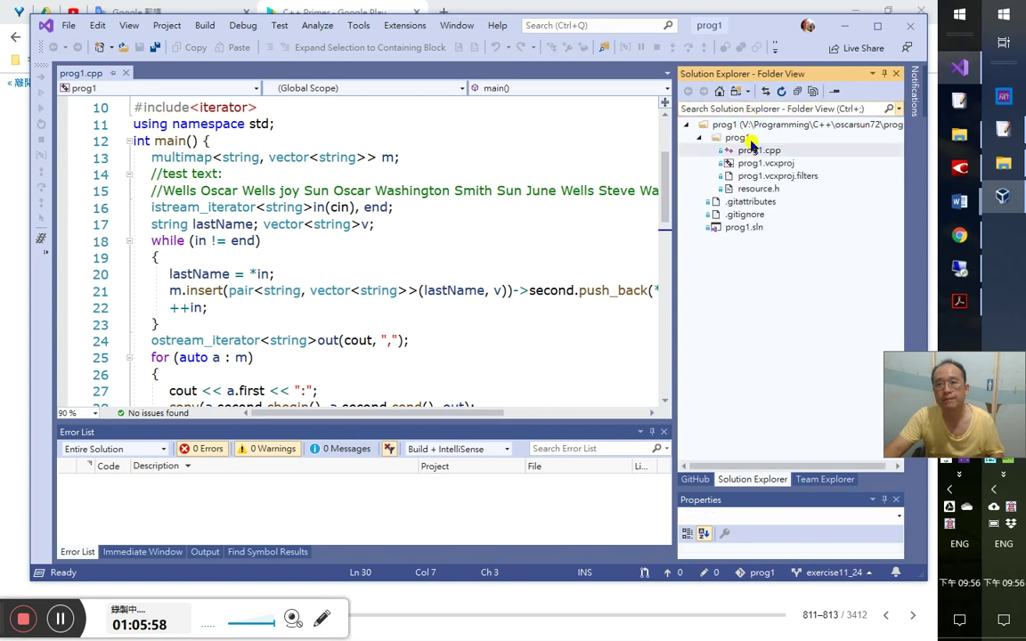
- Delete the #include<vector> and #include<iterator> lines from prog1.cpp
scroll(328, 244, "up", 2)
left_click(233, 160)
key("Down")
key("Down")
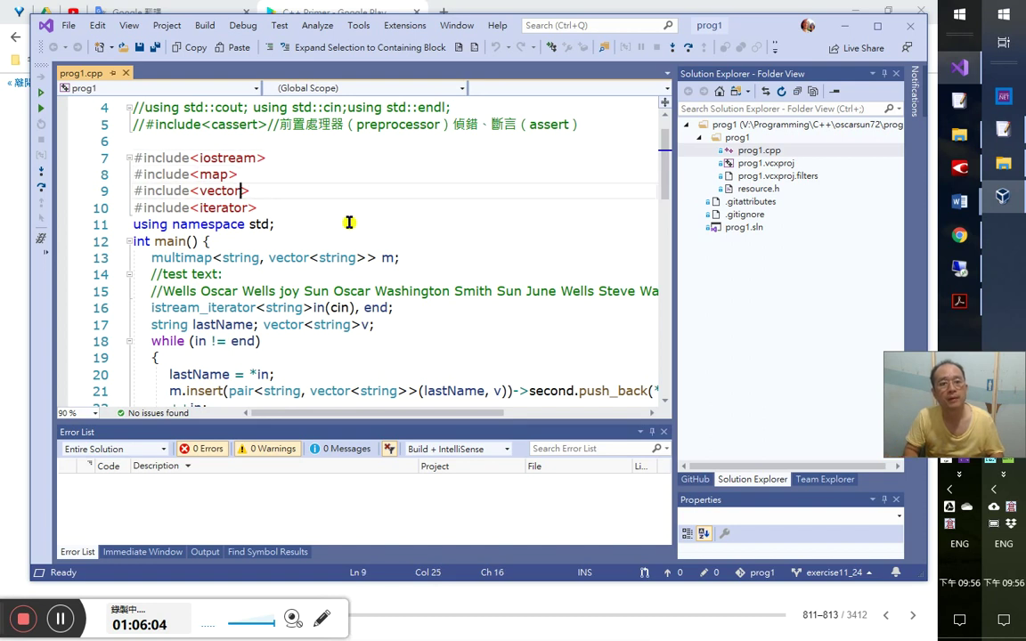
key("shift+Down")
key("shift+Down")
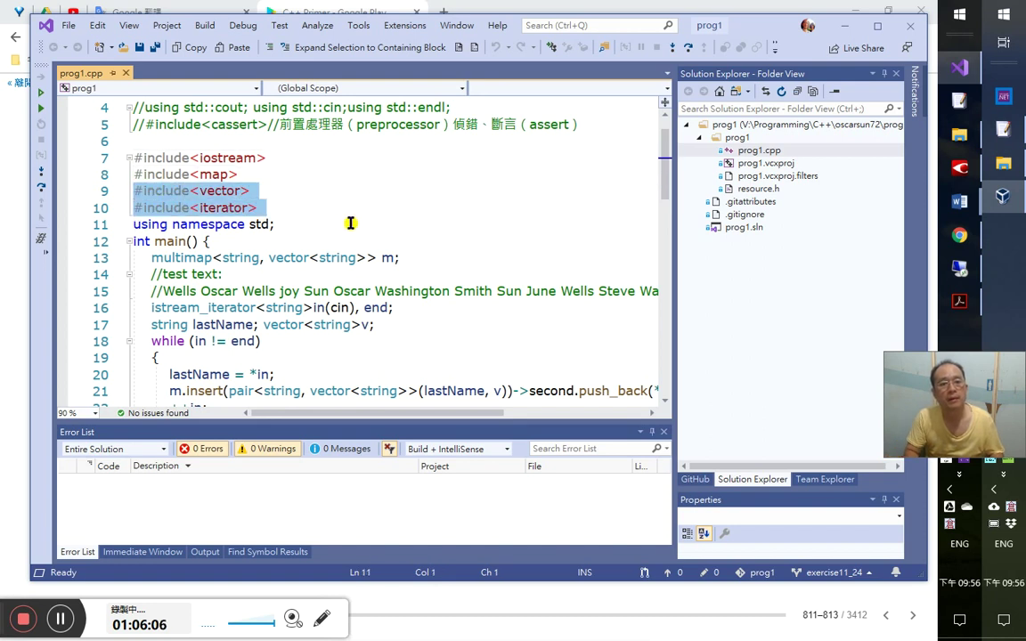
key("Delete")
key("ctrl+z")
key("Left")
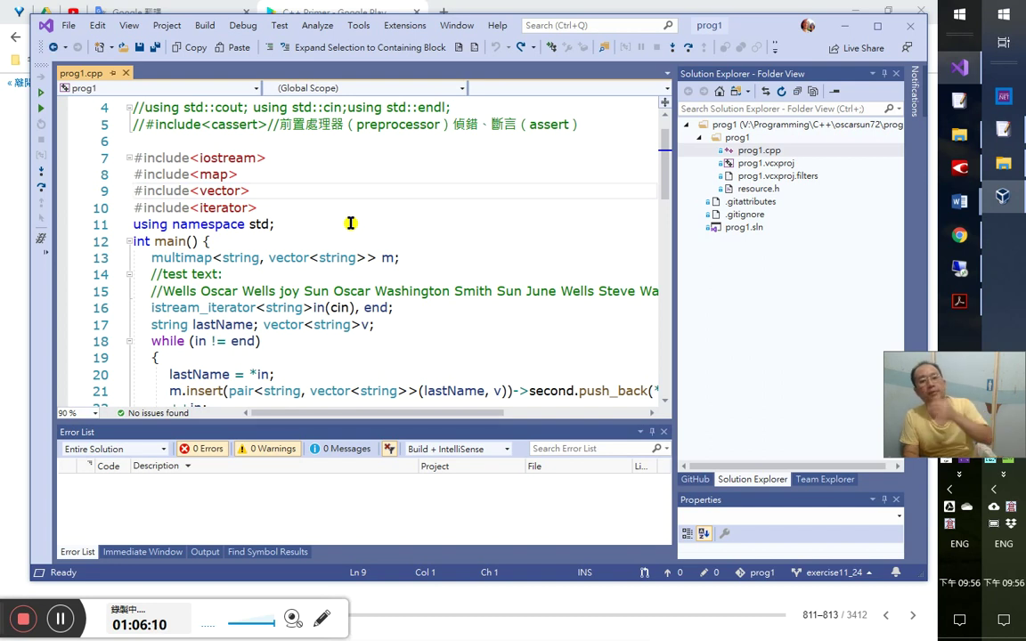
key("shift+Down")
key("shift+Down")
key("Delete")
- Change the container type in the declaration of m inside main() from multimap to map
key("Down")
key("Down")
key("Right")
key("Right")
key("Right")
key("Right")
key("Right")
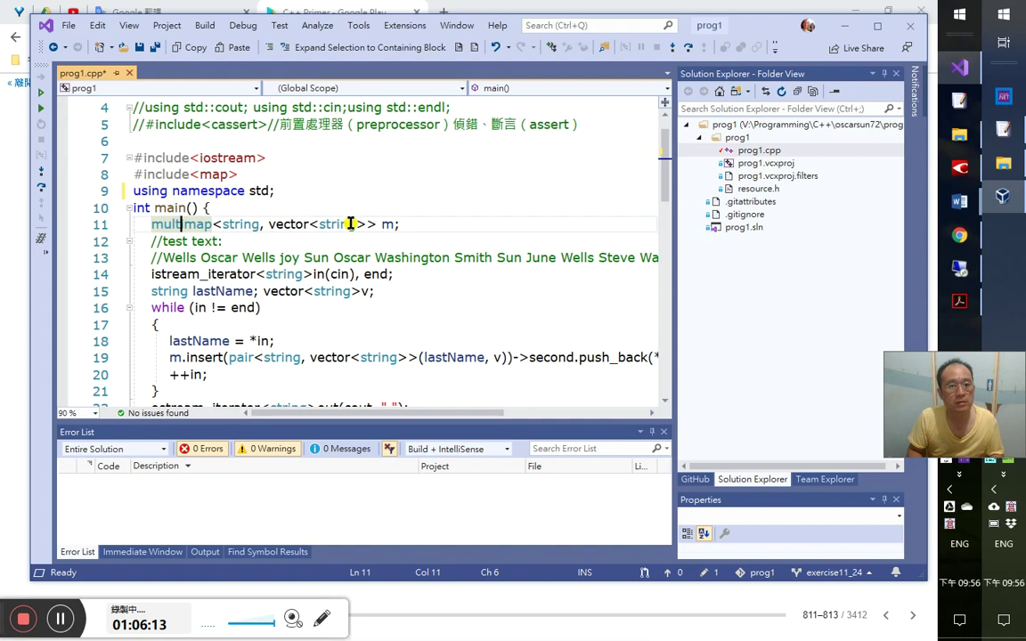
key("shift+Home")
key("BackSpace")
- Replace both template arguments of the map with int so the declaration reads map<int,int> m;
key("Right")
key("Right")
key("Right")
key("Right")
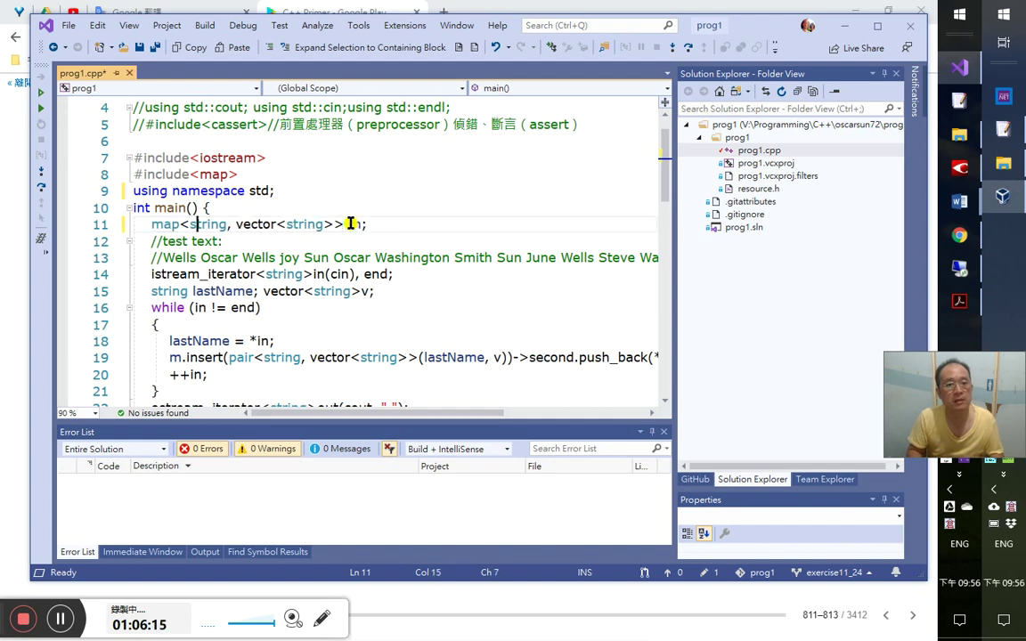
key("ctrl+Delete")
type("int")
key("Right")
key("Delete")
key("shift+End")
key("shift+Left")
key("shift+Left")
key("shift+Left")
key("shift+Left")
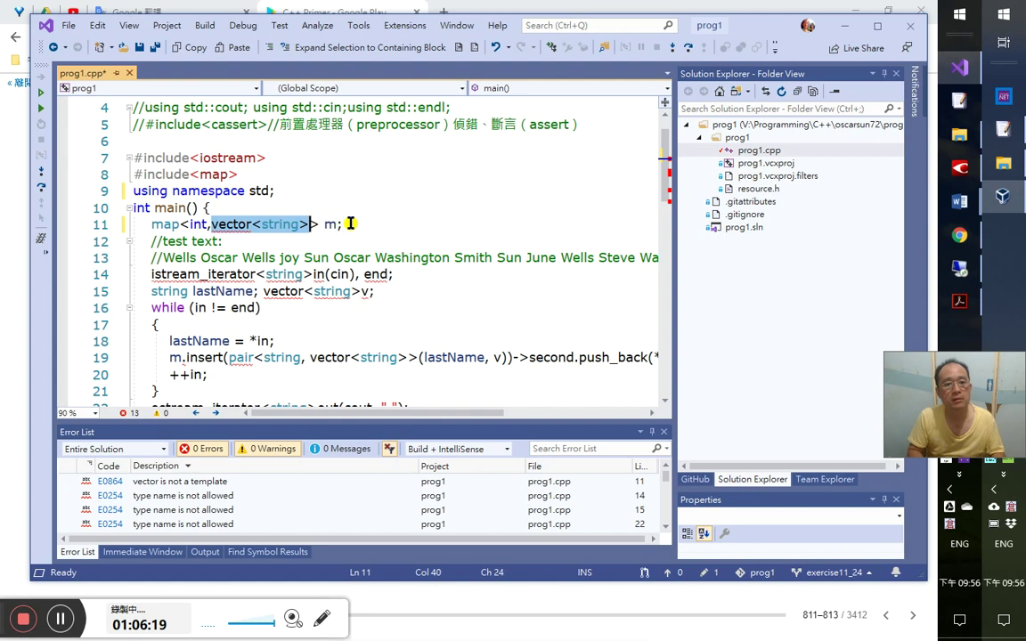
type("int")
key("Return")
key("Left")
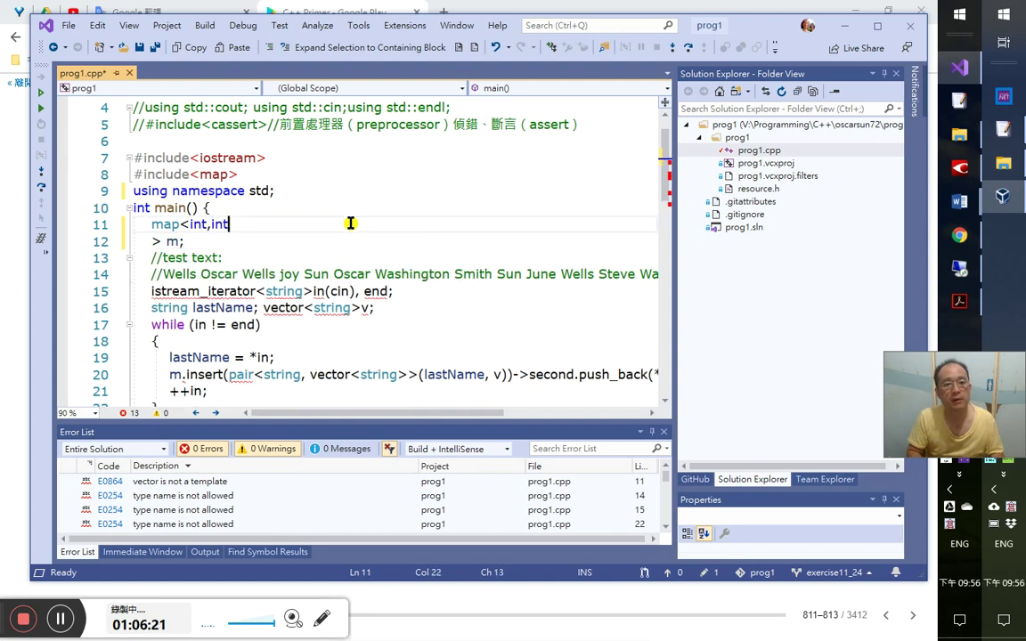
key("Delete")
key("Delete")
key("Delete")
type("> m;")
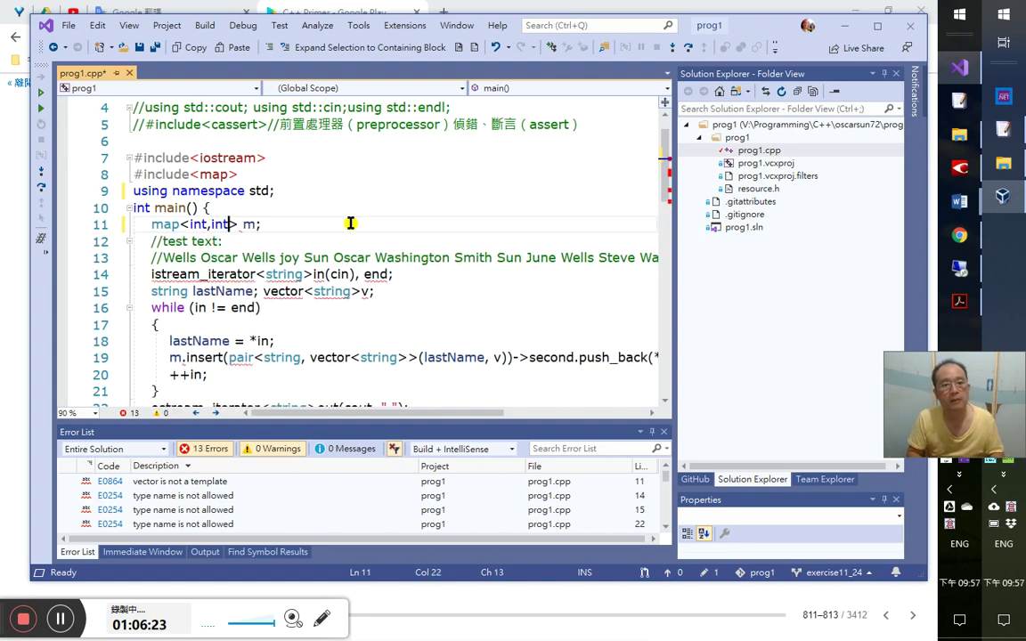
- Check Exercise 11.24 in the e-book and replace the //test text: comment with m[0] = 1; in Visual Studio
key("alt+Tab")
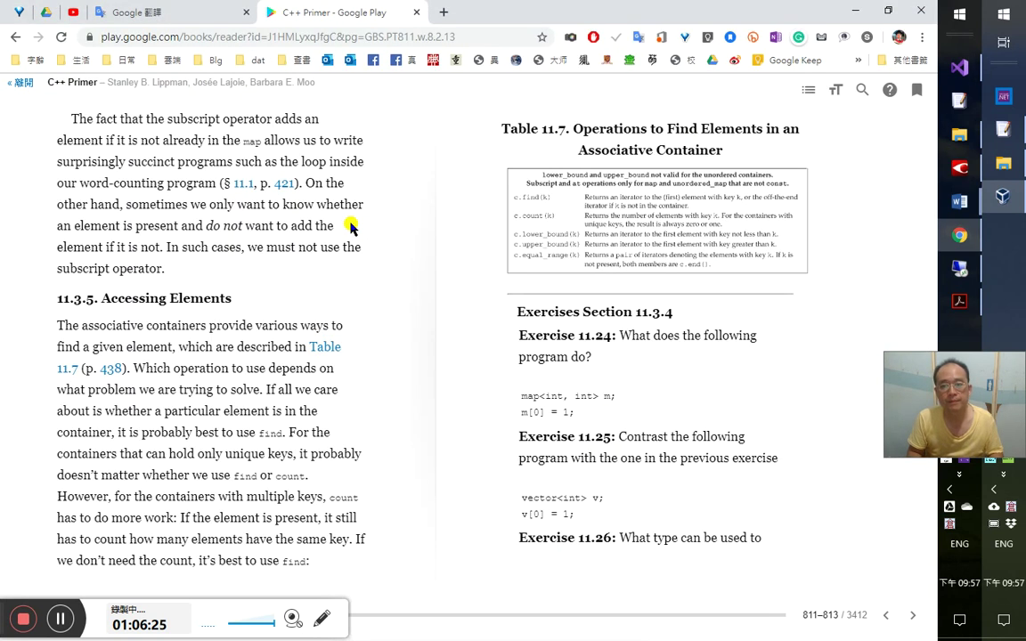
key("alt+Tab")
key("shift+Home")
type("m")
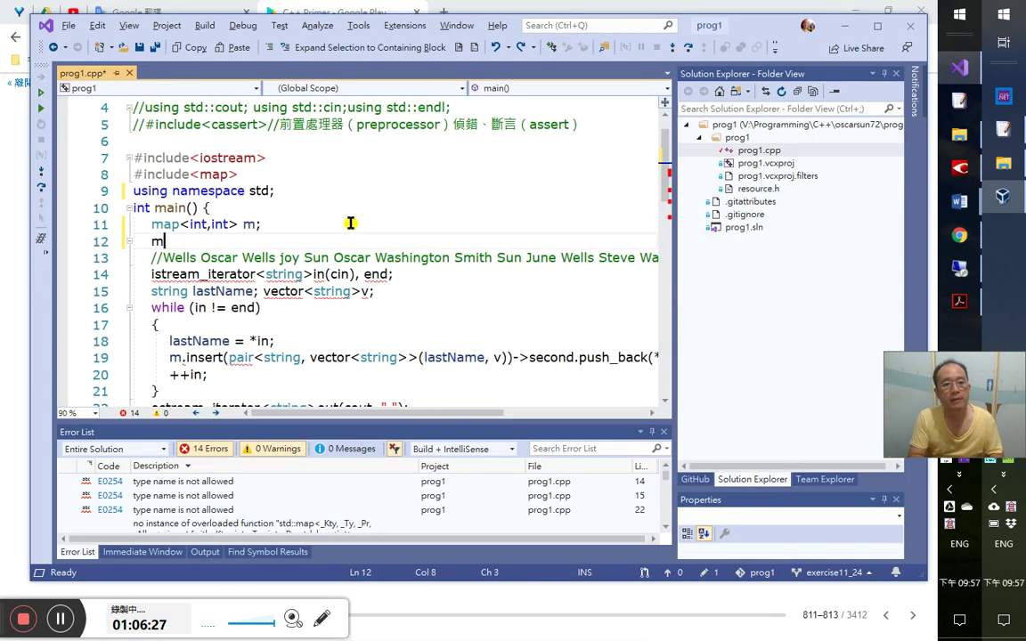
type("[0] ")
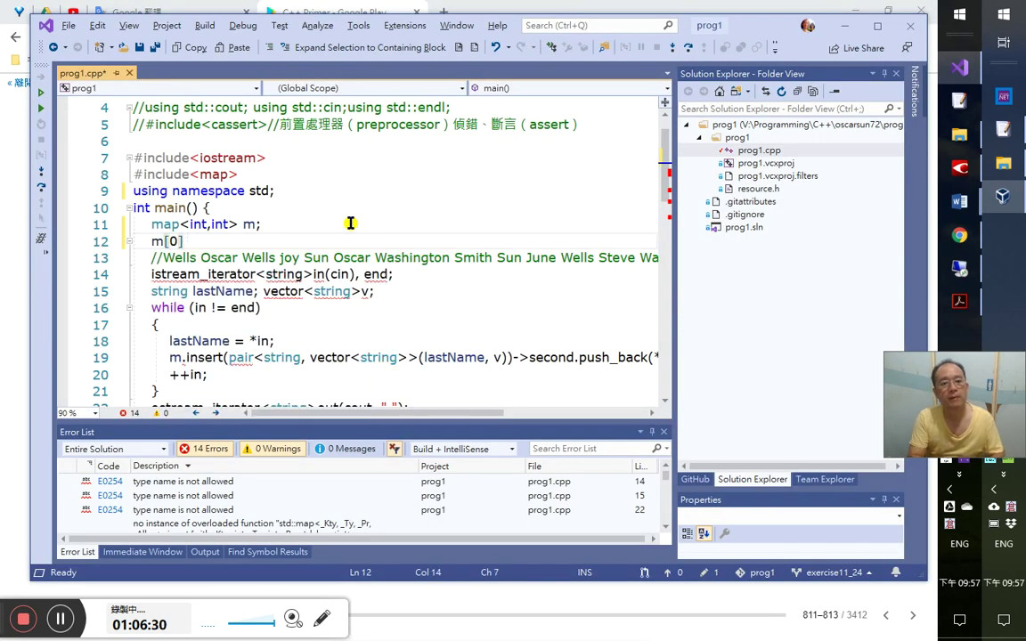
type("= 1;")
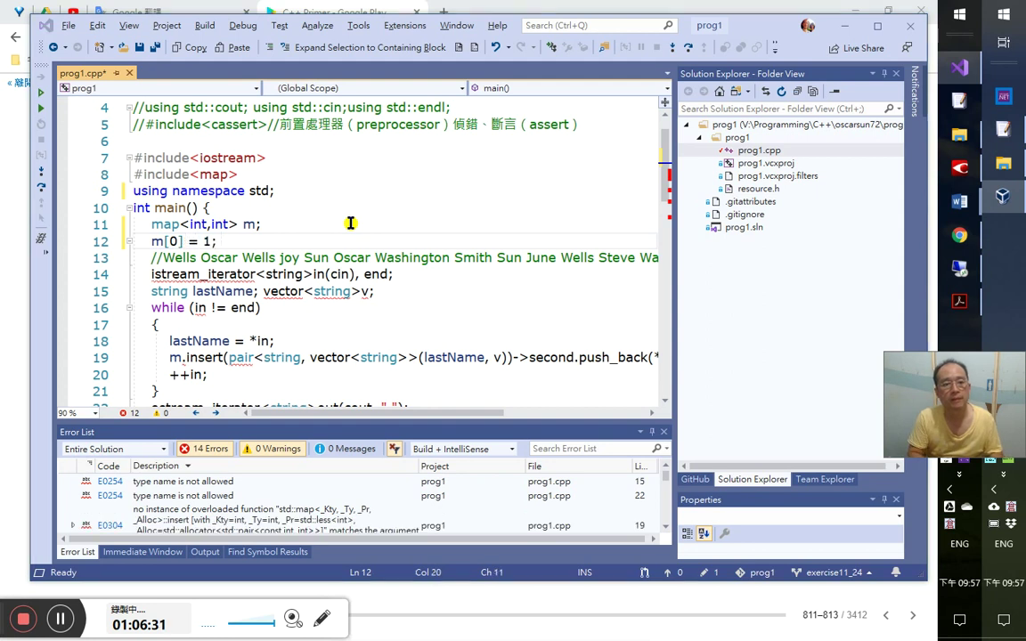
- Delete the remaining old code in main() after m[0] = 1;, from the sample names comment through the output loop
key("alt+Tab")
key("alt+Tab")
key("Down")
key("Home")
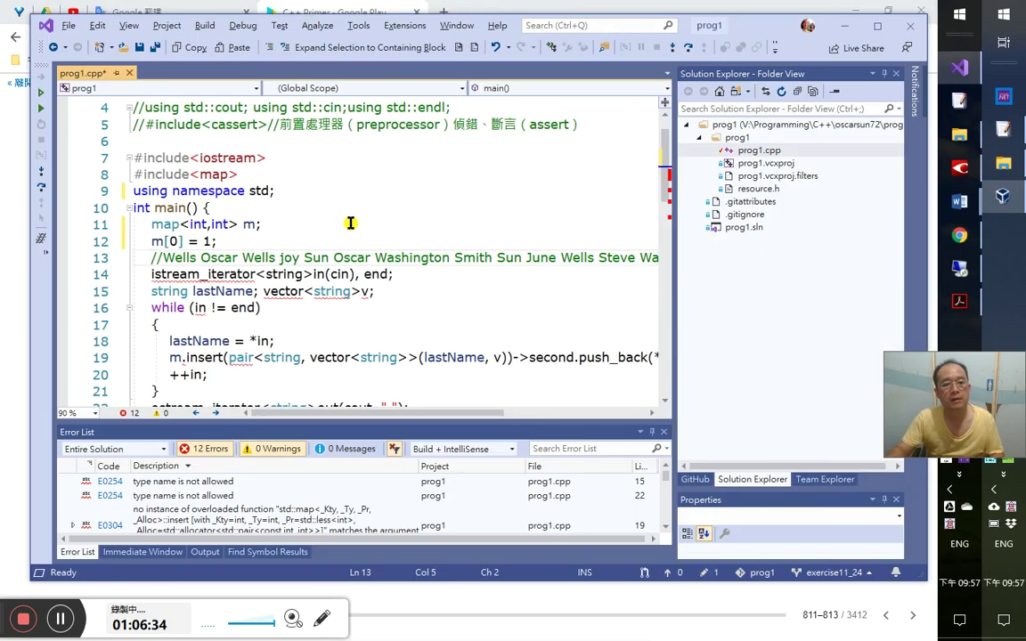
scroll(343, 339, "down", 4)
left_click(300, 308, "shift")
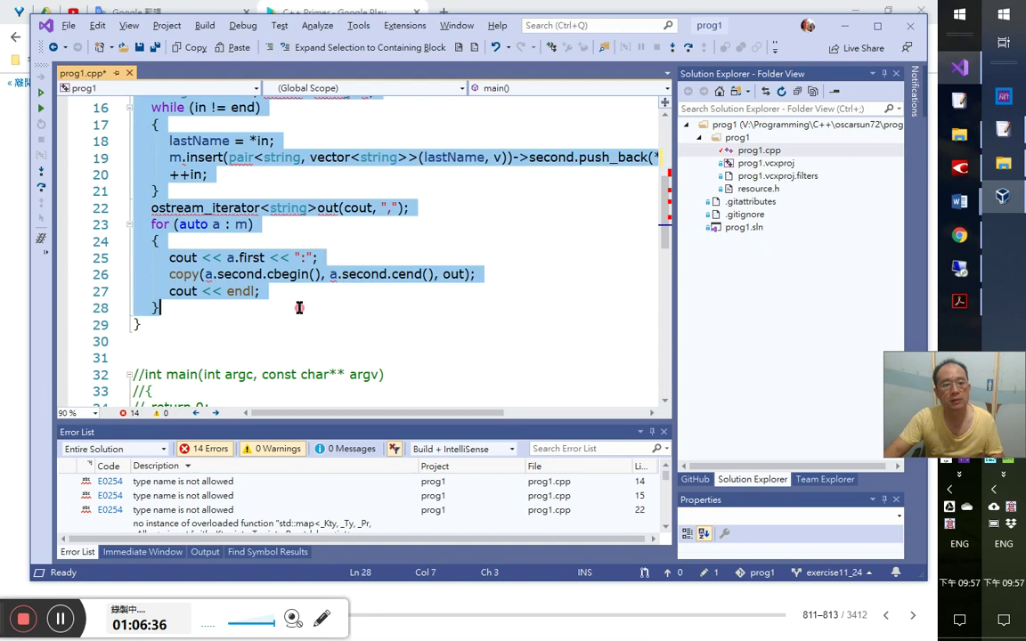
key("Delete")
scroll(309, 305, "up", 4)
key("Up")
key("End")
key("Delete")
- Begin an output statement with cout<< on a new line below m[0] = 1;
key("Return")
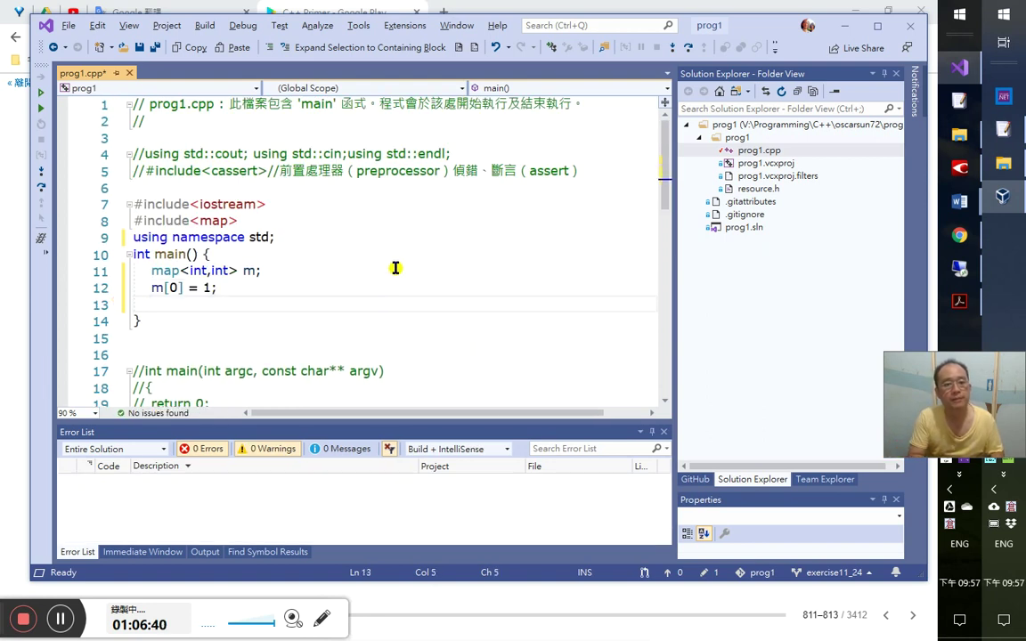
type("cout")
key("Escape")
type("<<")
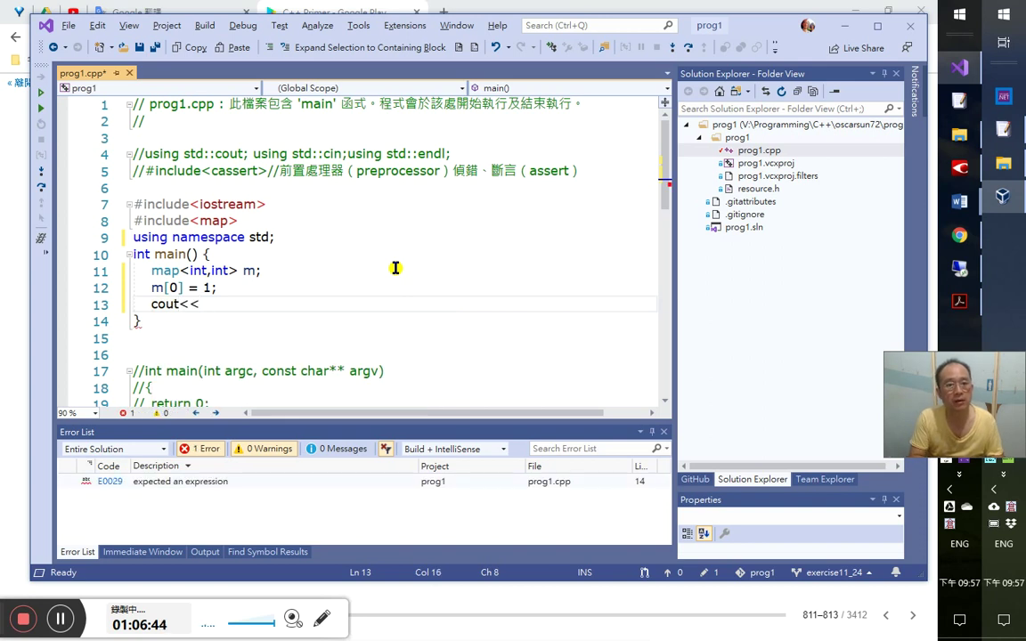
type("m.s")
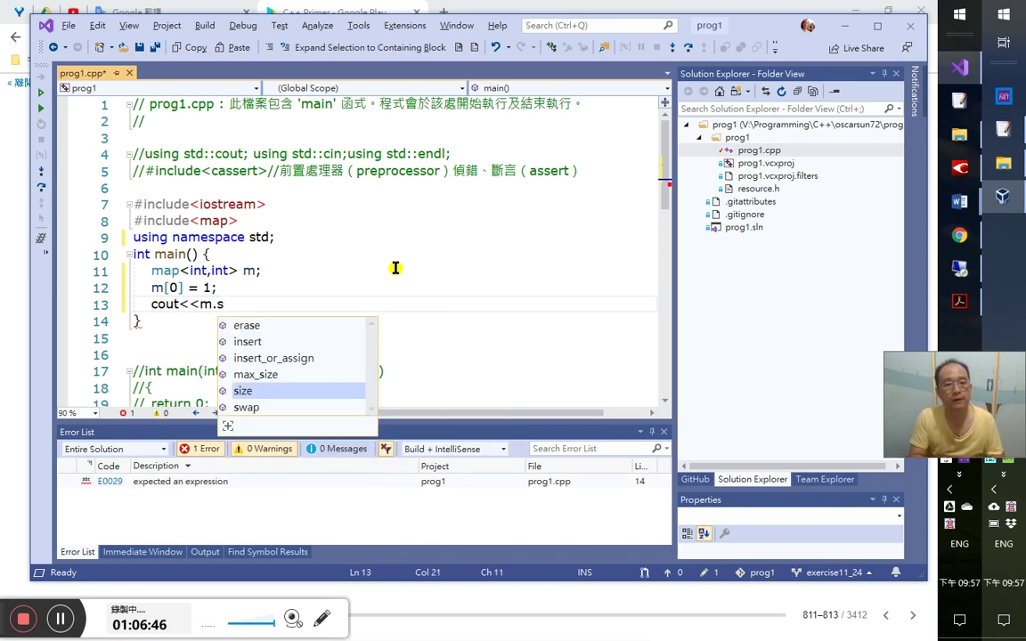
key("BackSpace")
type("f")
key("Tab")
key("BackSpace")
key("BackSpace")
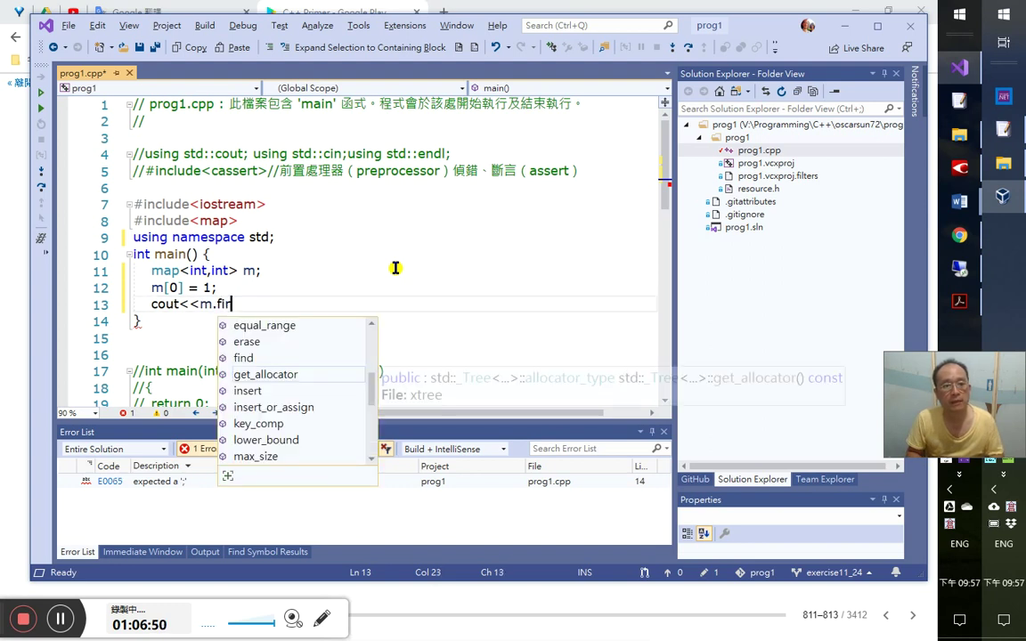
key("shift+Home")
key("shift+Right")
key("shift+Right")
key("shift+Right")
key("shift+Right")
key("shift+Right")
key("shift+Right")
key("shift+Right")
key("shift+Right")
key("shift+Right")
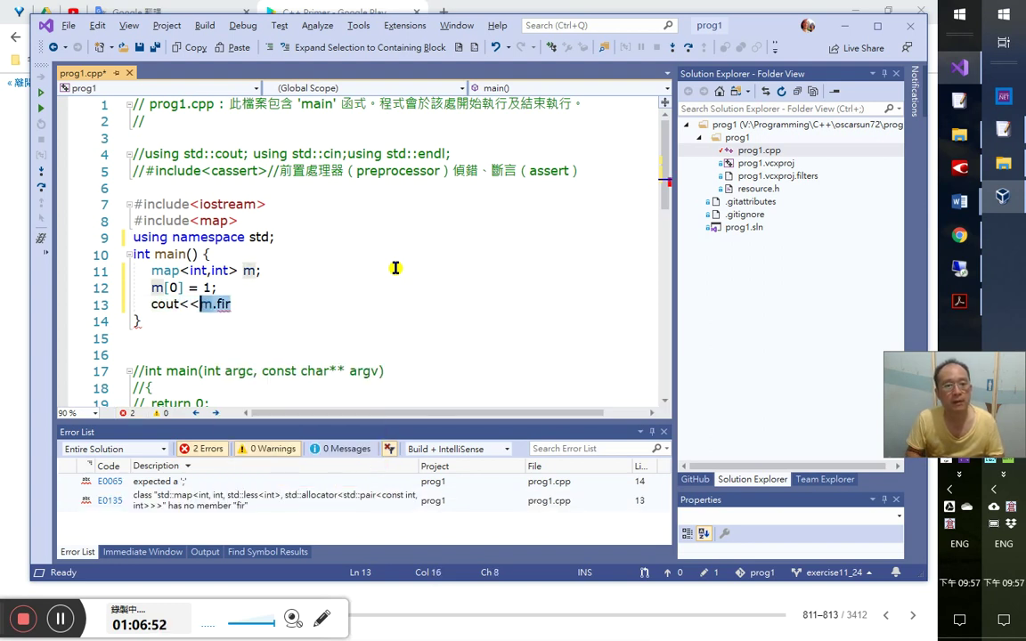
key("shift+Left")
key("shift+Left")
key("shift+Left")
key("shift+Left")
key("shift+Right")
key("Delete")
- Continue the cout statement with m.begin()->first followed by a ":" separator
type("m")
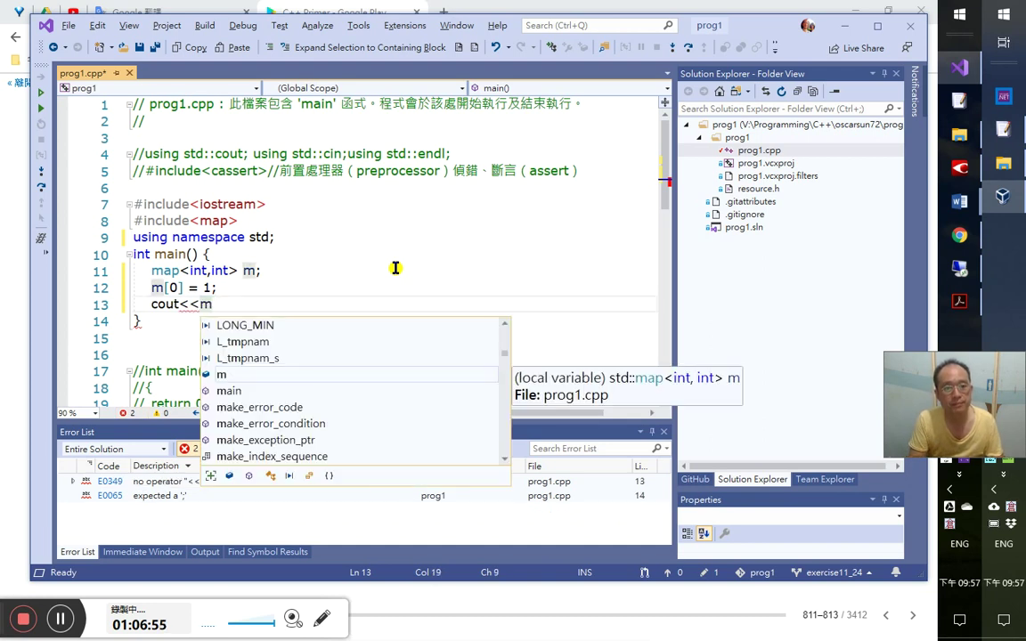
key("Escape")
type(".")
key("BackSpace")
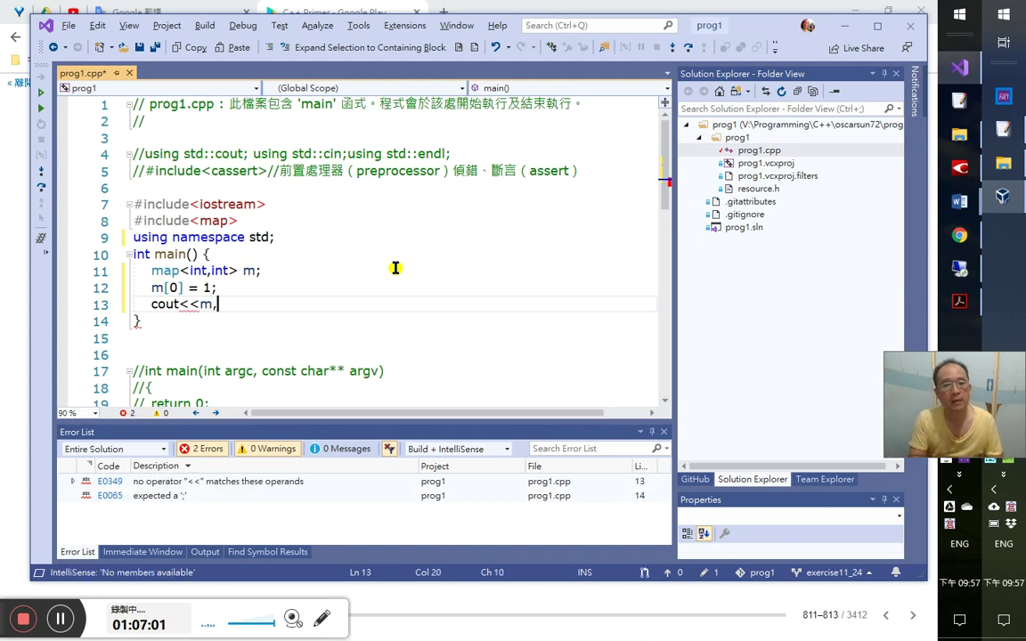
type(".be")
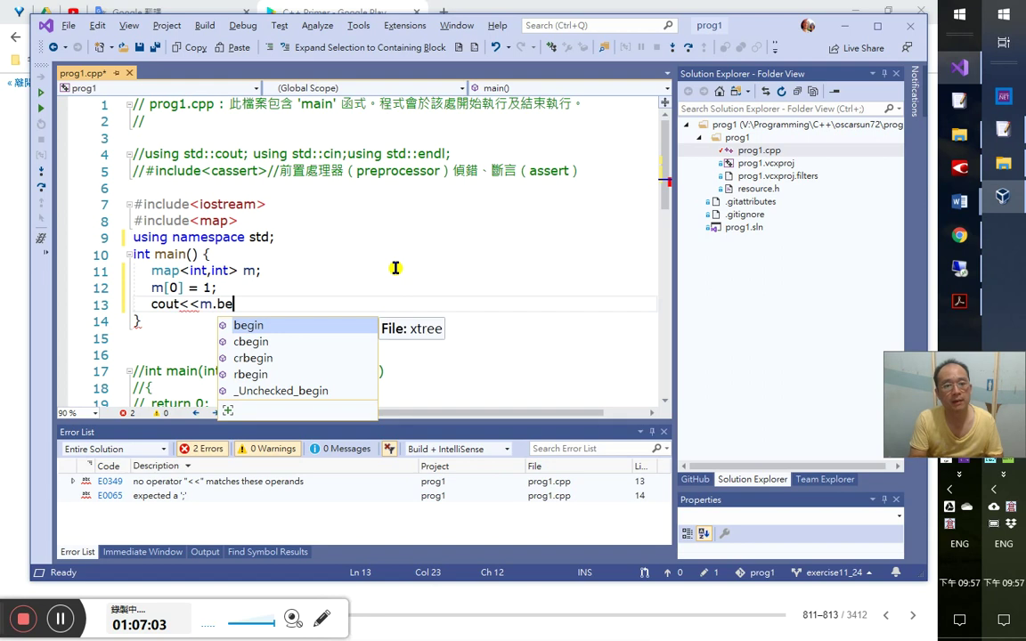
key("Tab")
type("(")
type(")-.")
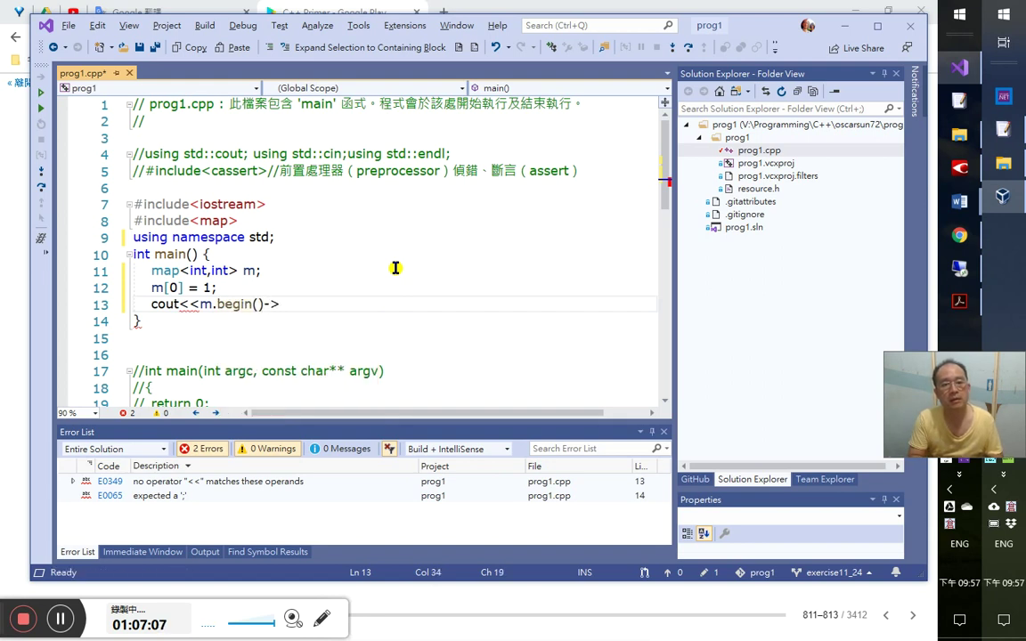
type(">")
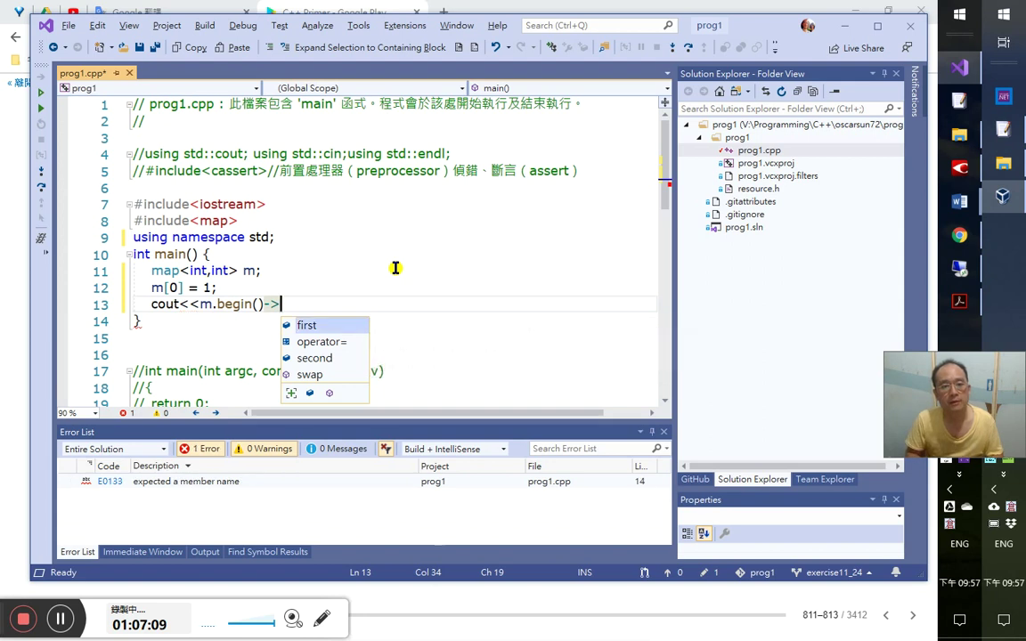
key("Tab")
type("<<")
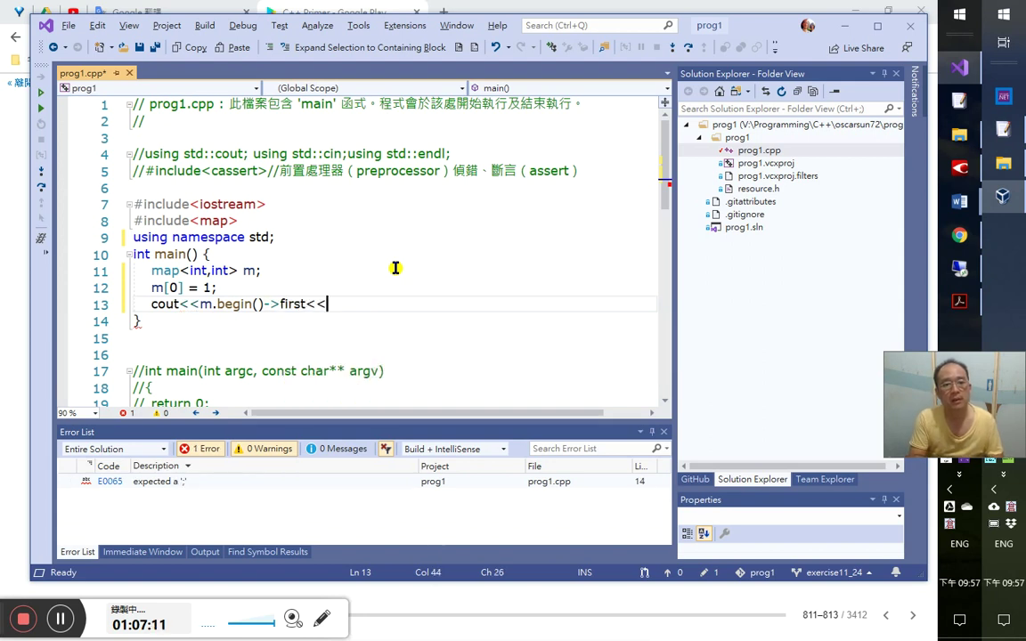
type("\"<<")
key("Left")
key("Left")
type("\"")
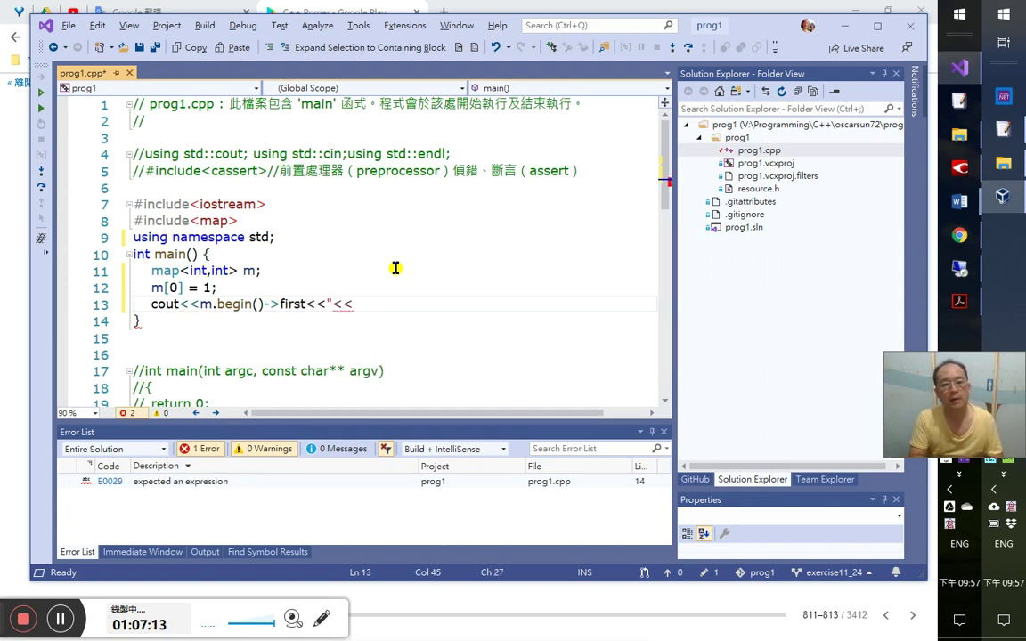
type(":\"<<")
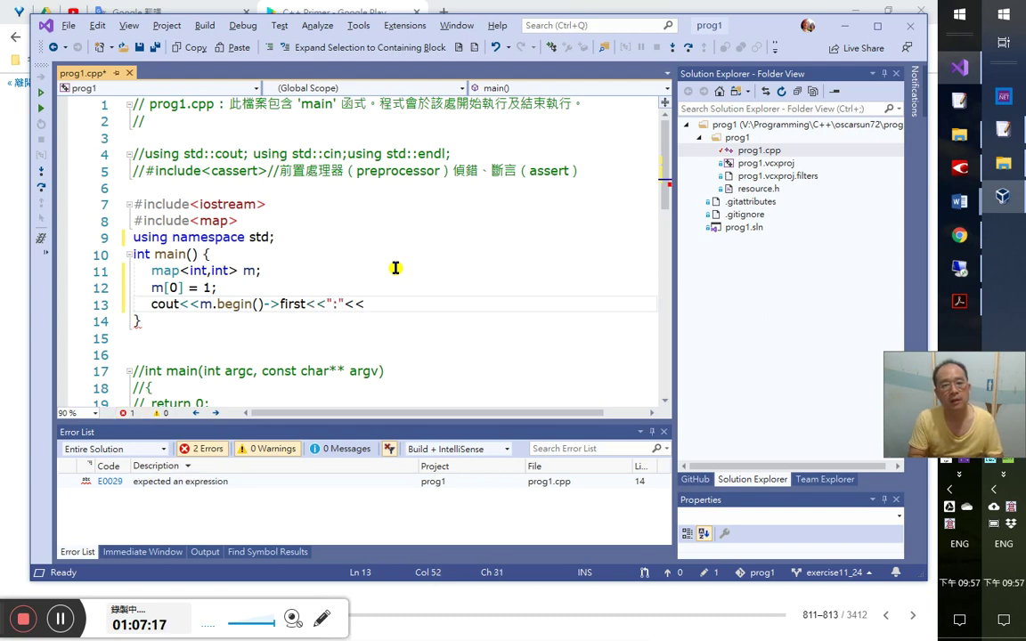
- Complete the output statement with m.begin()->second << endl; and save prog1.cpp
type("m")
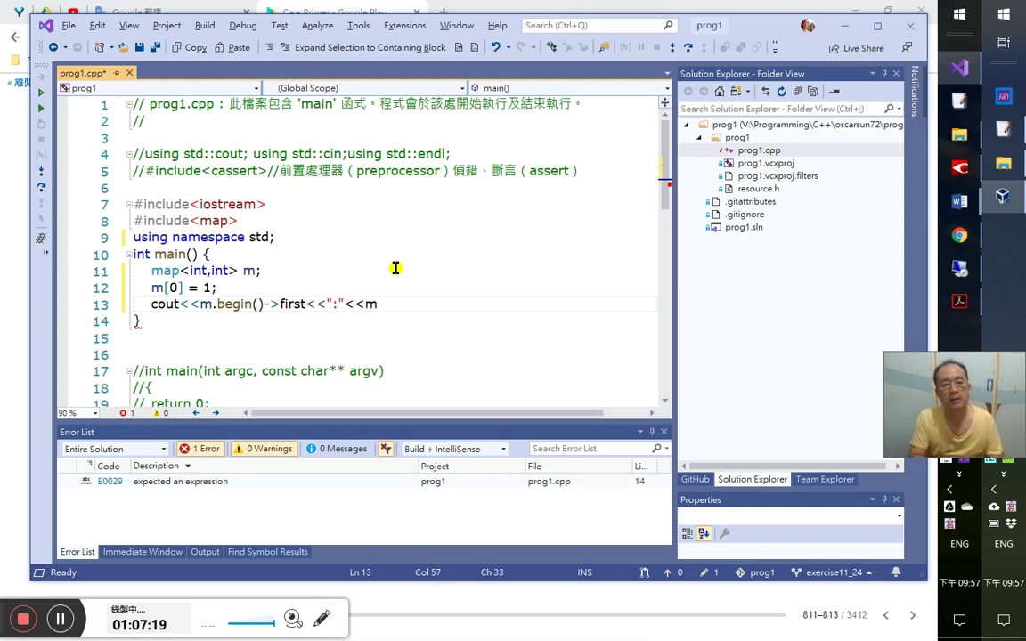
type(".begin")
key("Tab")
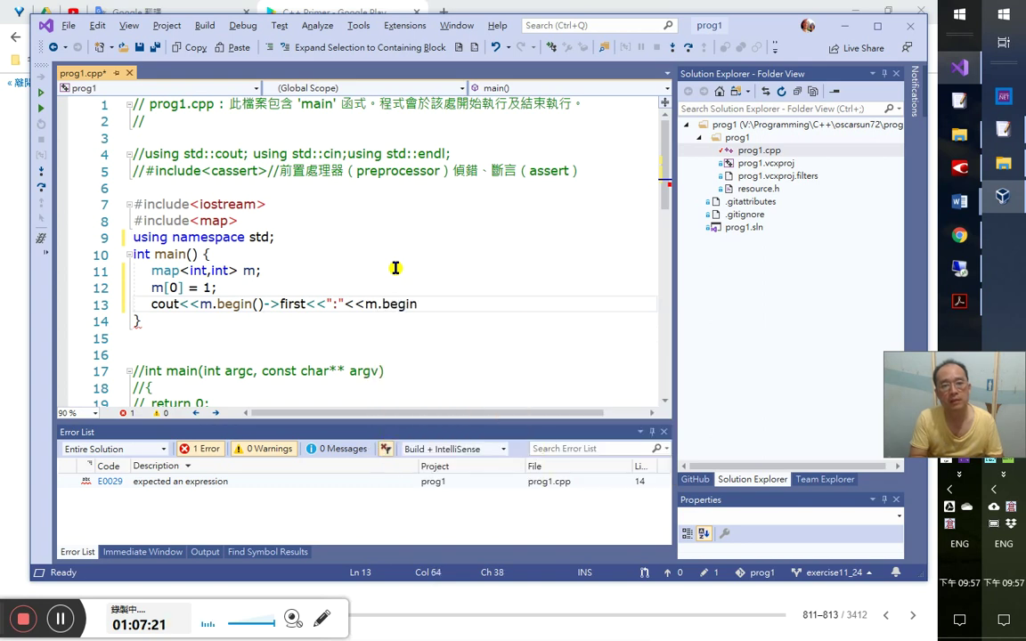
type("()_")
key("BackSpace")
type("-")
type(">second ")
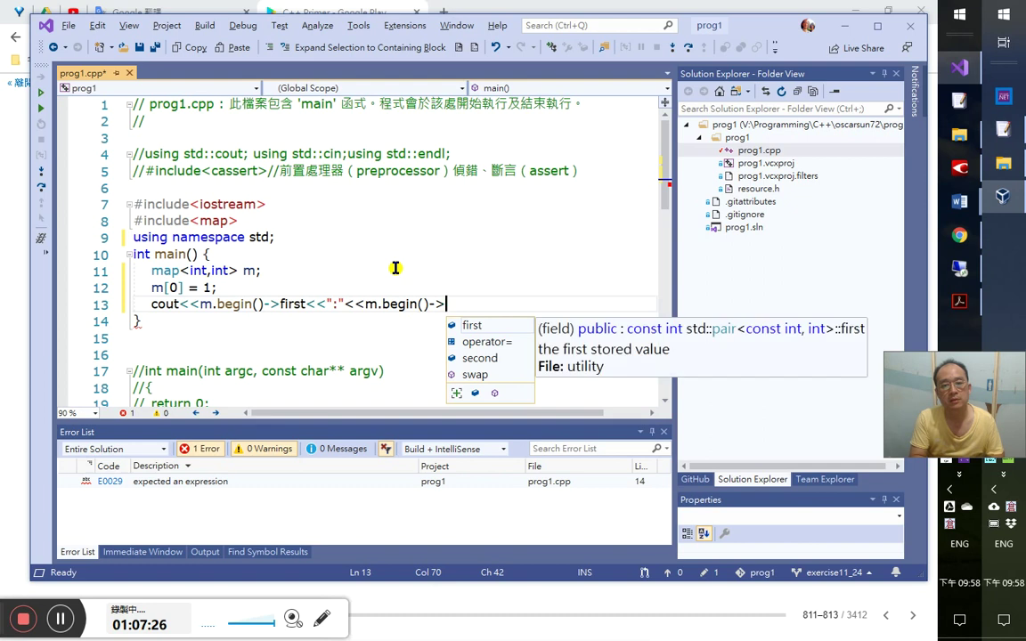
type("<< endl;")
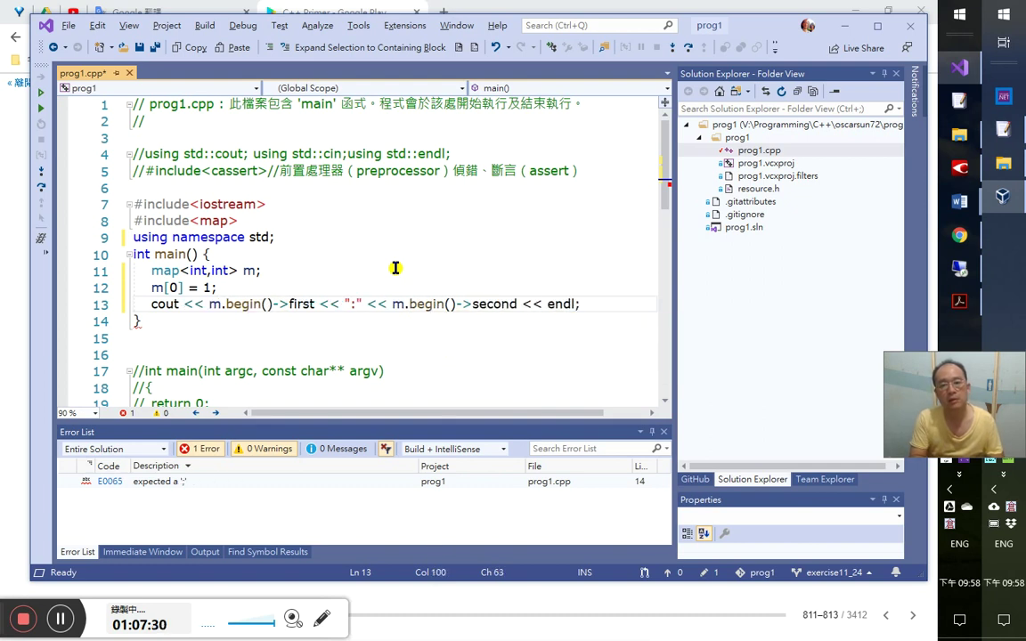
key("Down")
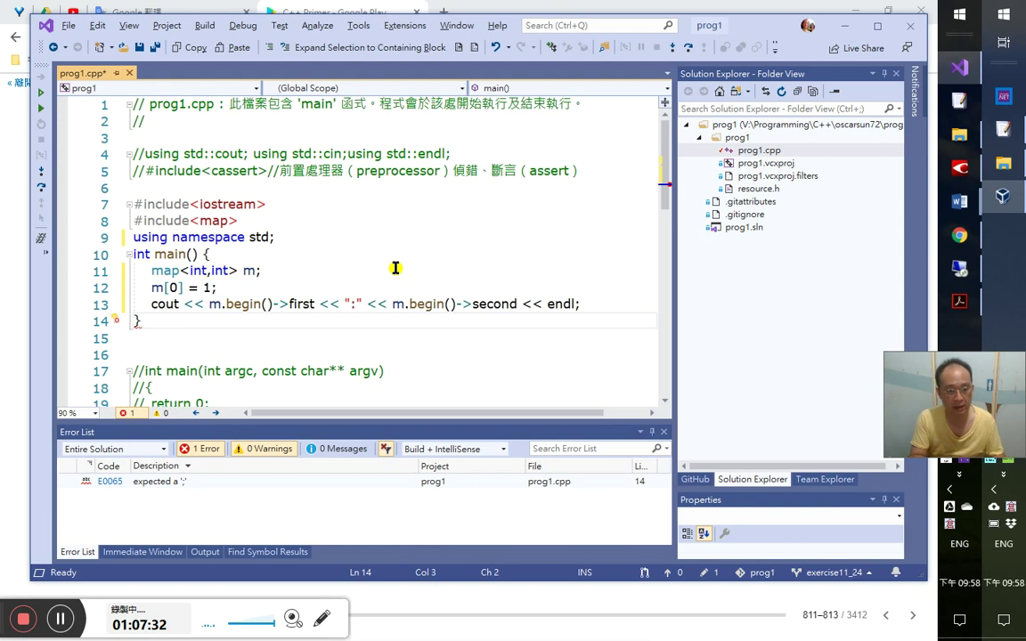
key("ctrl+s")
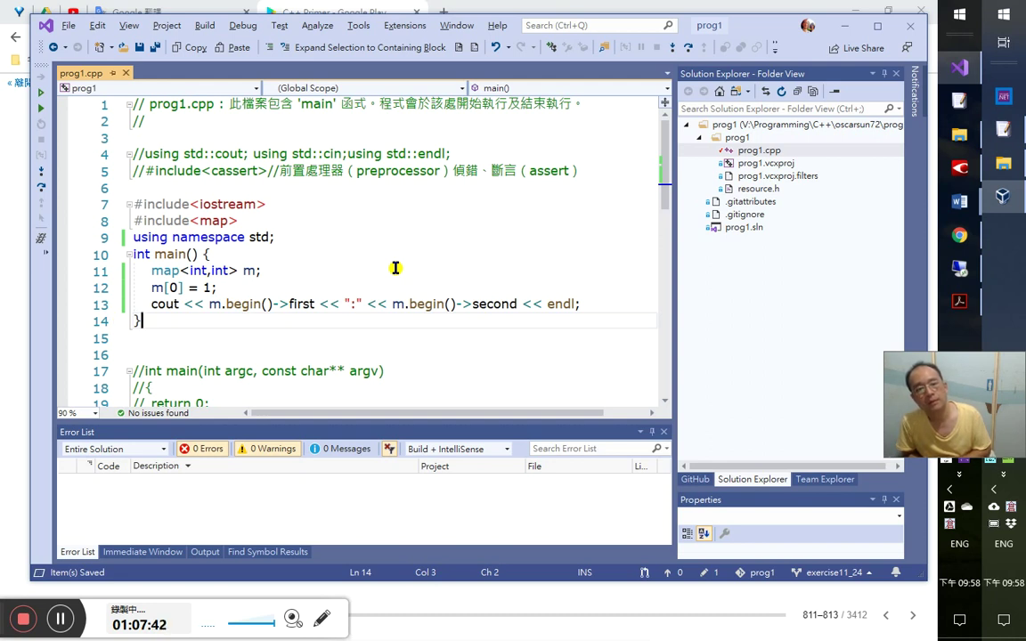
- Insert a statement between the map declaration and m[0] = 1; that outputs m.size() followed by endl
key("Up")
key("Up")
key("Up")
key("Return")
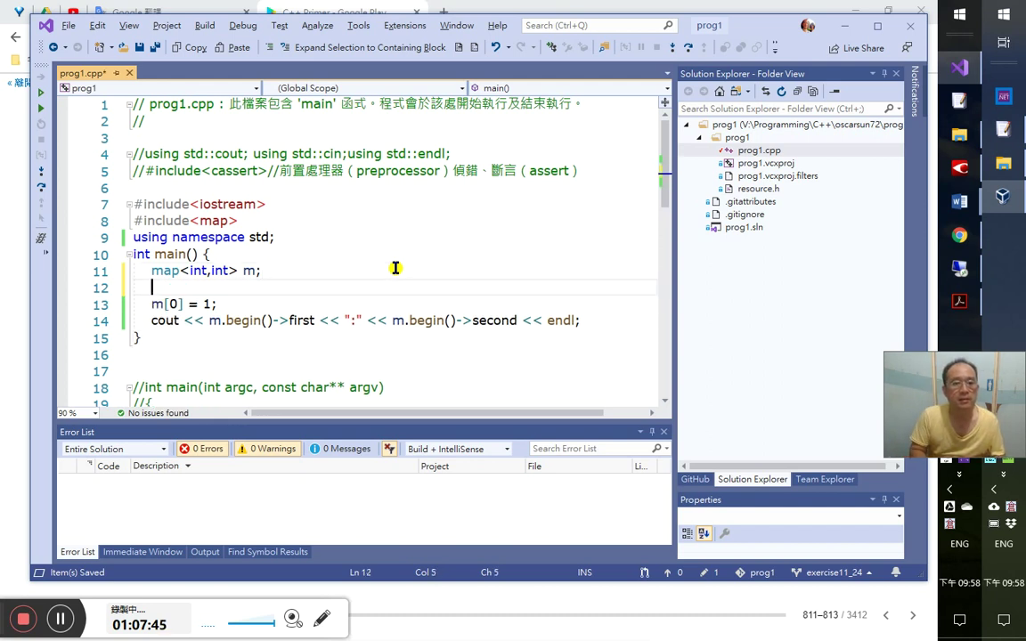
type("cout<<ms")
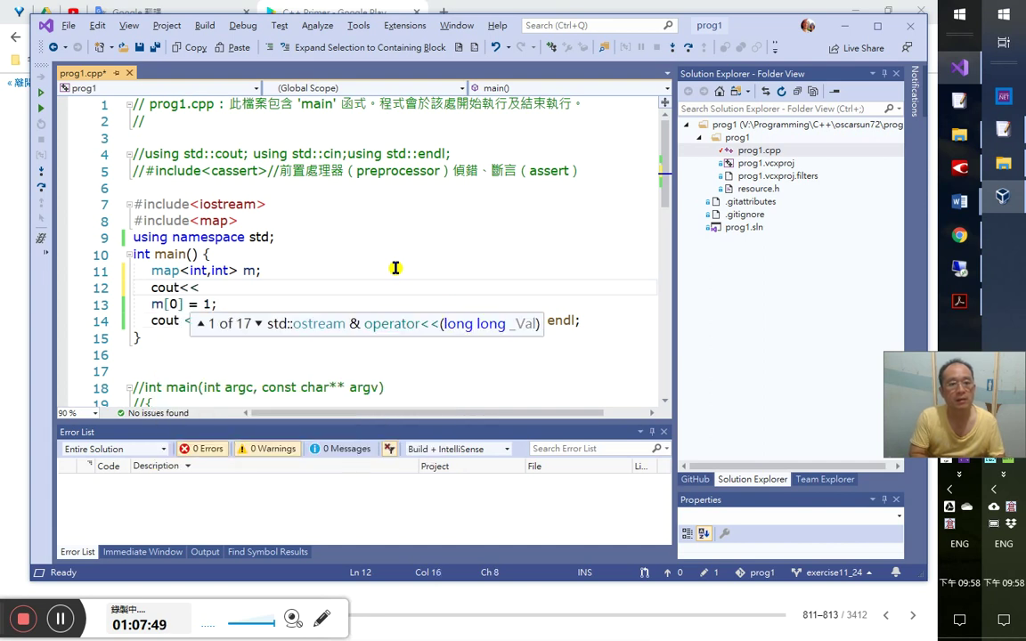
key("BackSpace")
type(".size()")
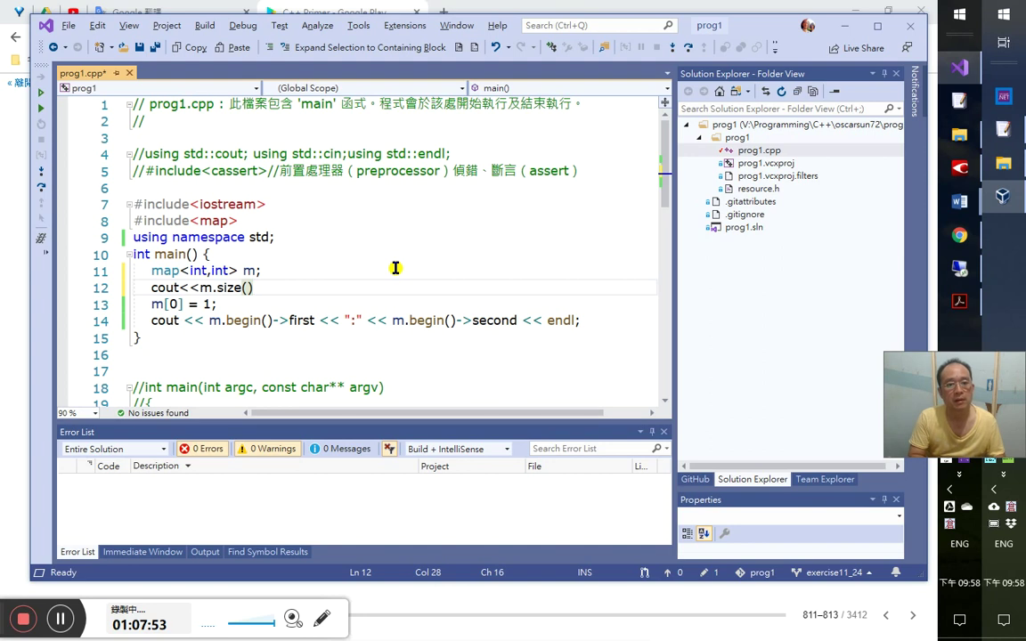
type(";")
key("BackSpace")
type("< endl;")
key("Down")
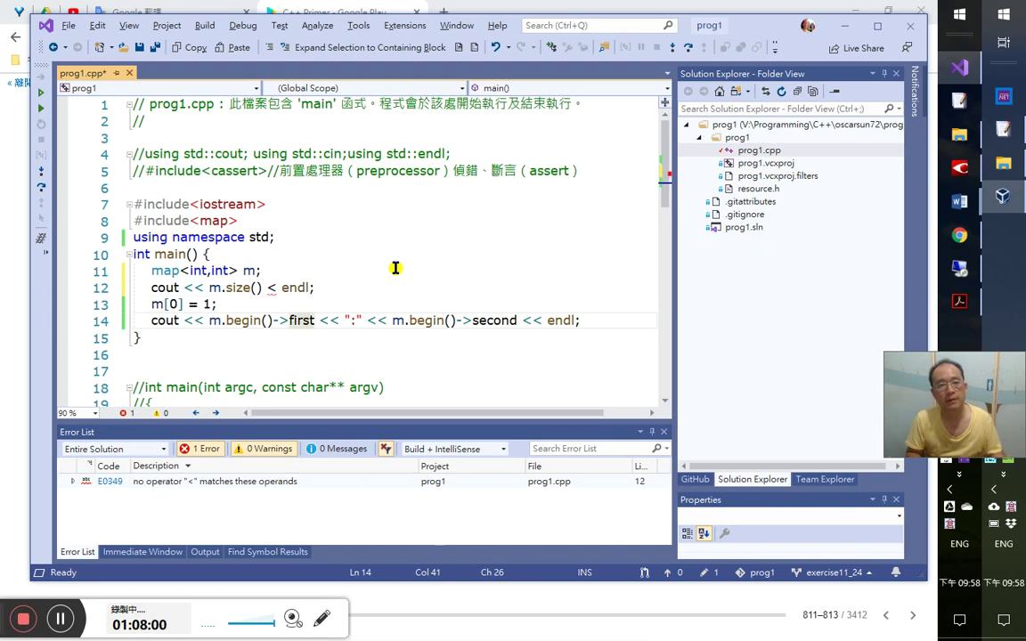
- Correct the operator before endl in the m.size() statement to <<
key("Up")
key("Left")
key("Left")
key("Left")
key("Left")
key("Left")
type("<")
key("Down")
key("Down")
key("Escape")
key("Down")
key("Down")
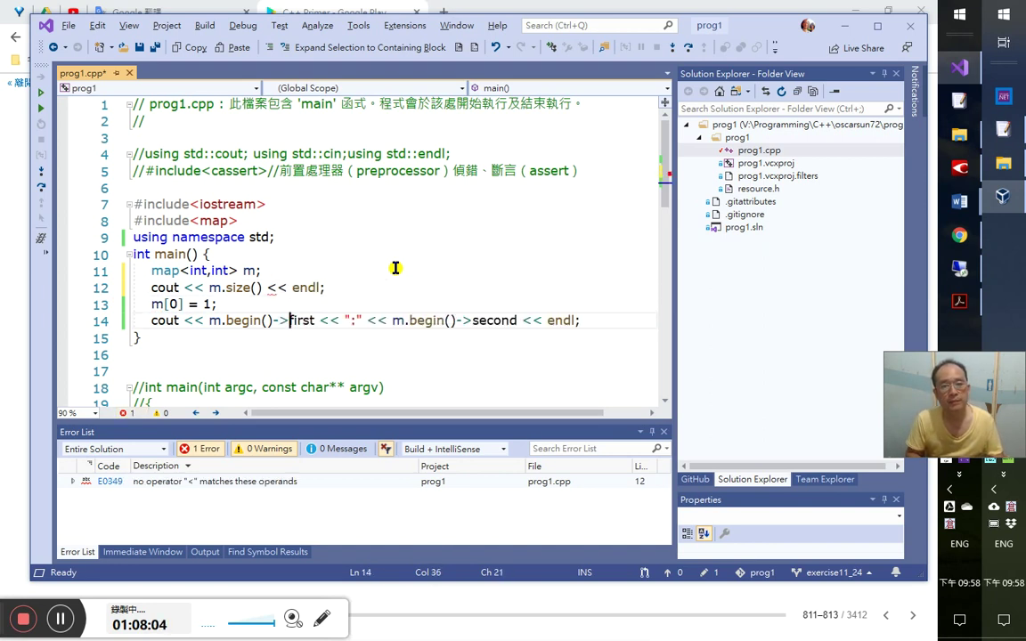
- Duplicate the m.size() output statement directly after m[0] = 1;
key("End")
key("Return")
key("Up")
key("Up")
key("Up")
key("shift+End")
key("ctrl+c")
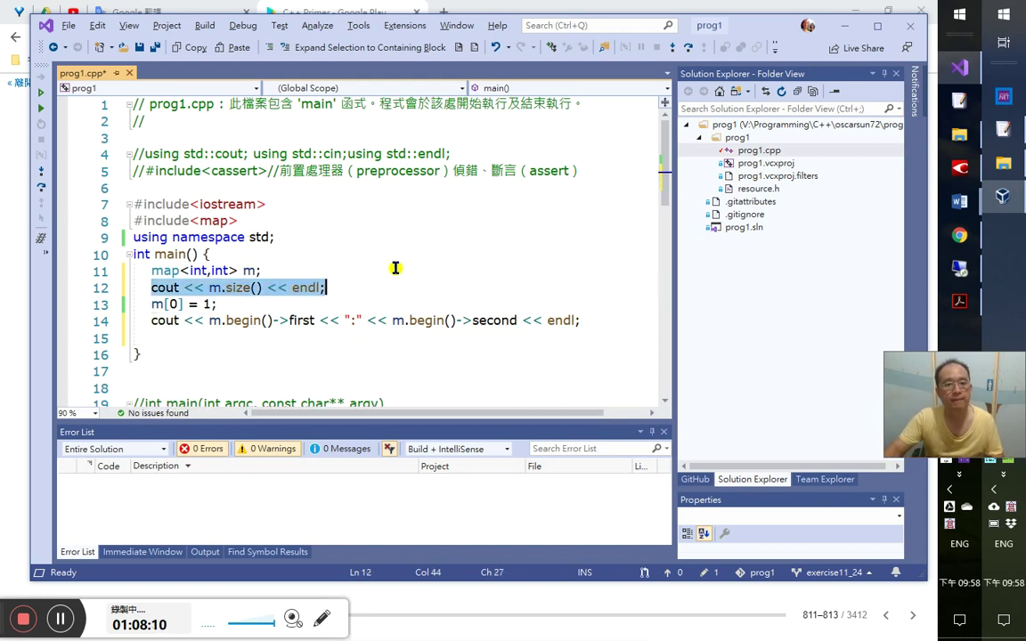
key("Down")
key("Return")
key("ctrl+v")
key("Down")
key("End")
key("Delete")
key("Up")
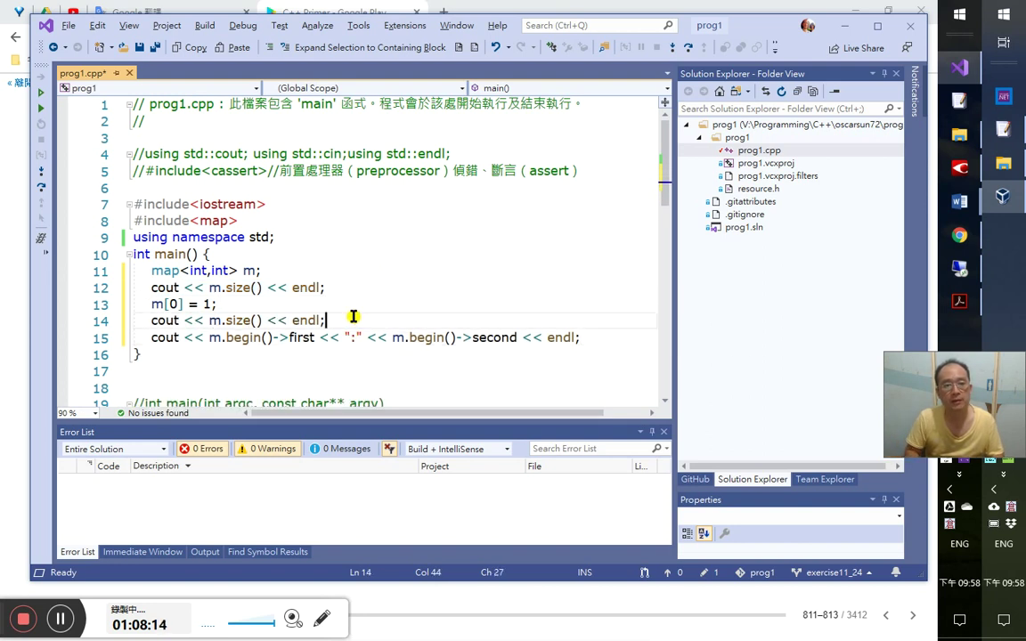
- Annotate the first m.size() output statement with the comment //=0 and the second with //=1
key("Up")
key("Up")
type("//")
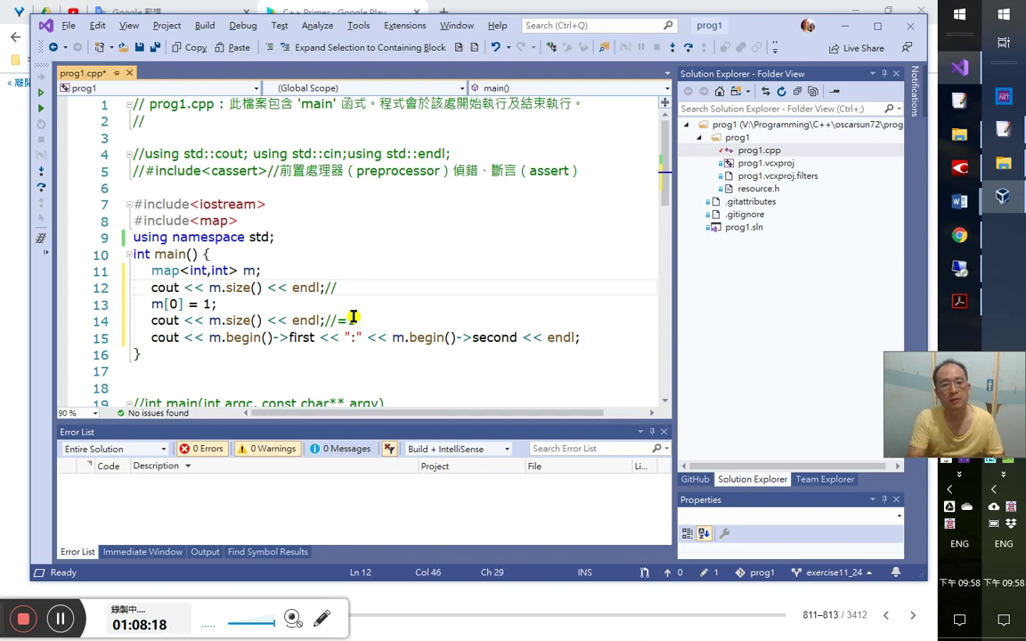
key("BackSpace")
type("0")
- Append the comment //=「0:1」 to the m.begin() output statement and save prog1.cpp
key("Down")
key("Down")
key("Down")
key("End")
type("//=")
type("0:1")
key("Left")
key("Left")
key("Left")
type("[")
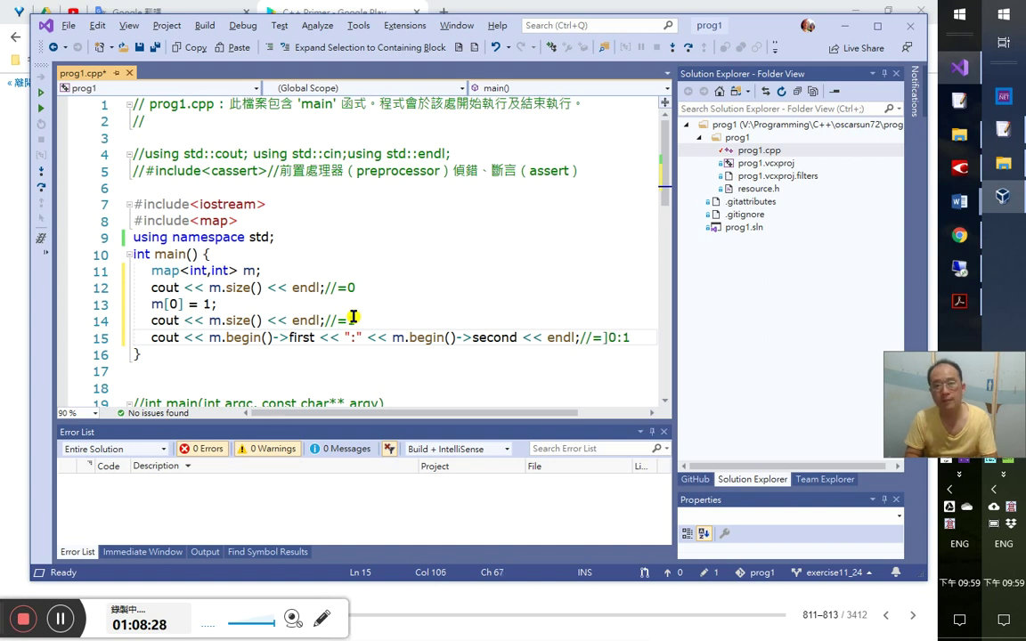
key("Delete")
type("「")
key("End")
key("Down")
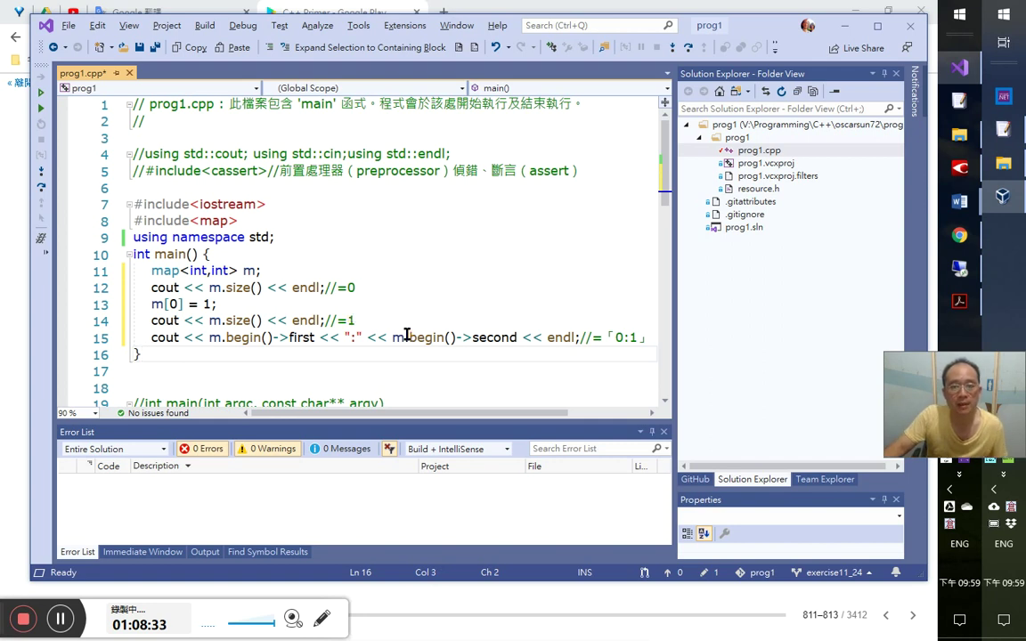
left_click(405, 338)
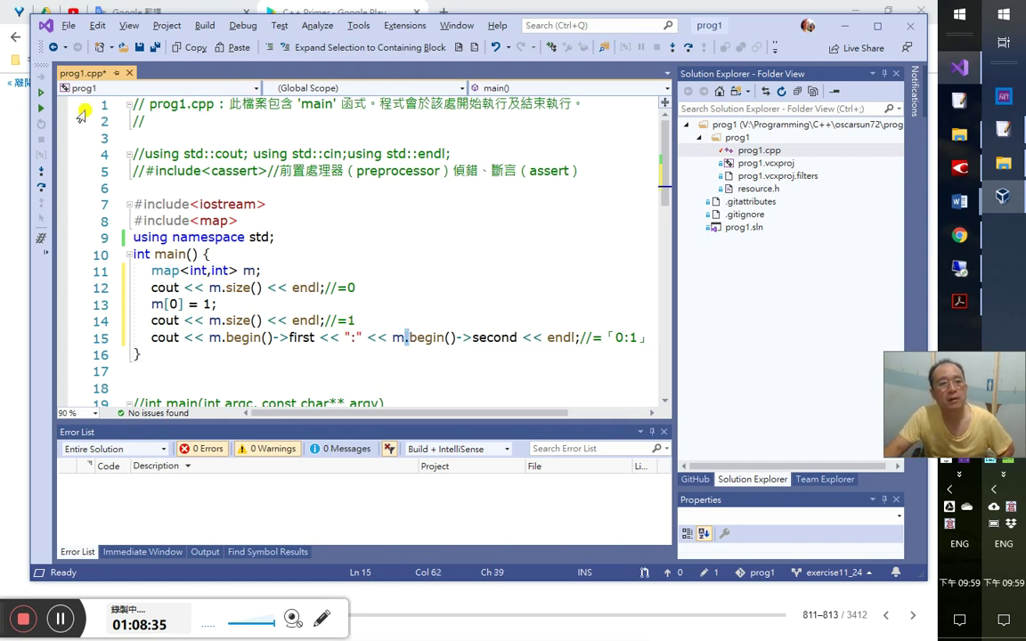
left_click(43, 108)
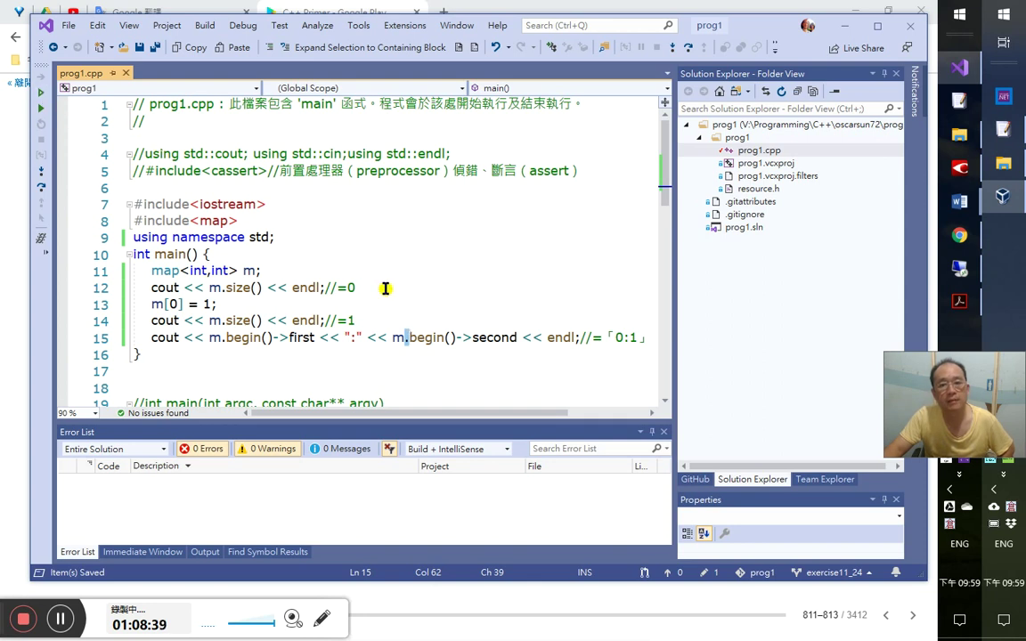
- Commit all changes on branch exercise11_24 with the message OK and push them
left_click(725, 576)
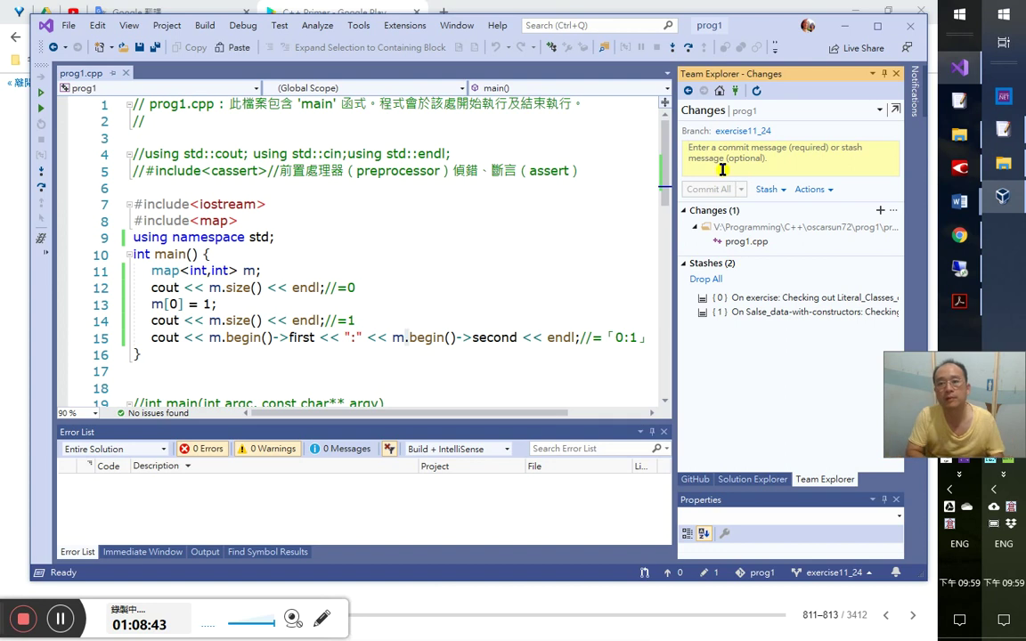
left_click(721, 168)
type("OK")
key("Tab")
key("Down")
key("Down")
key("Return")
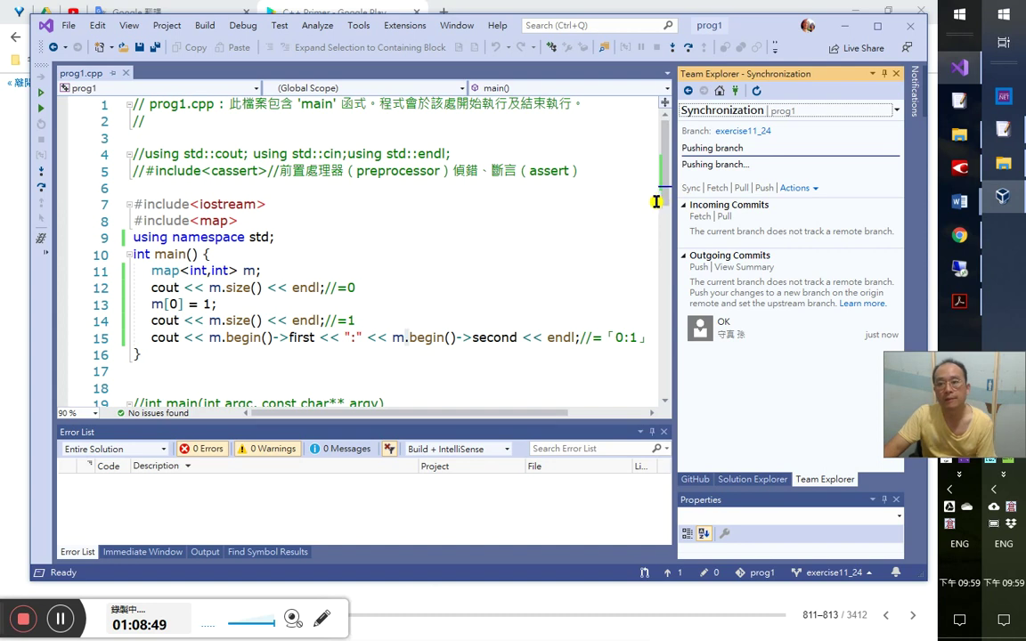
- Close the Visual Studio window and reopen the prog1 solution from its desktop shortcut
left_click(464, 190)
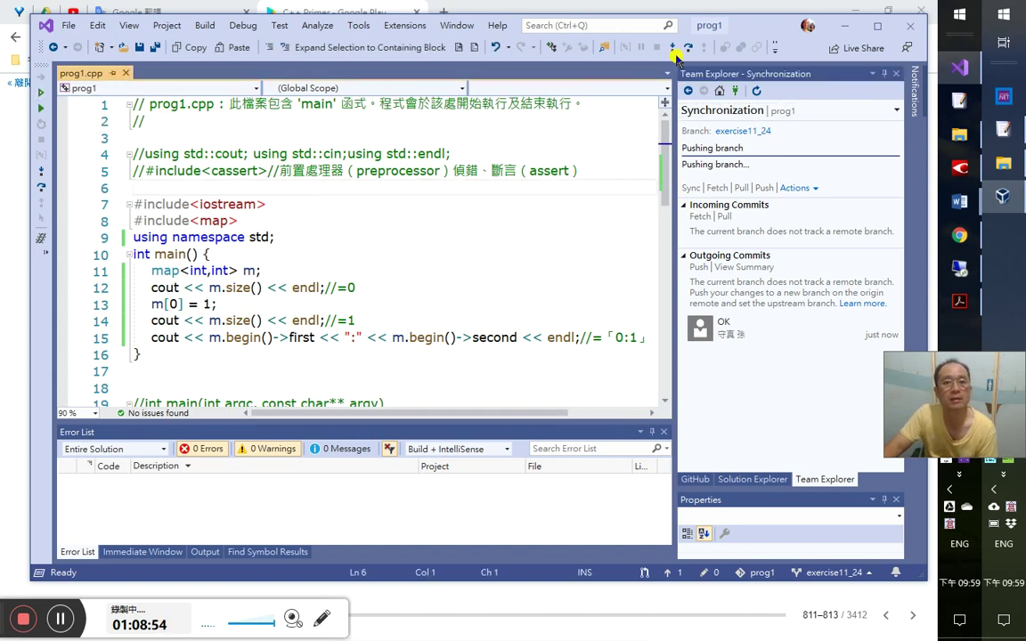
left_click(917, 29)
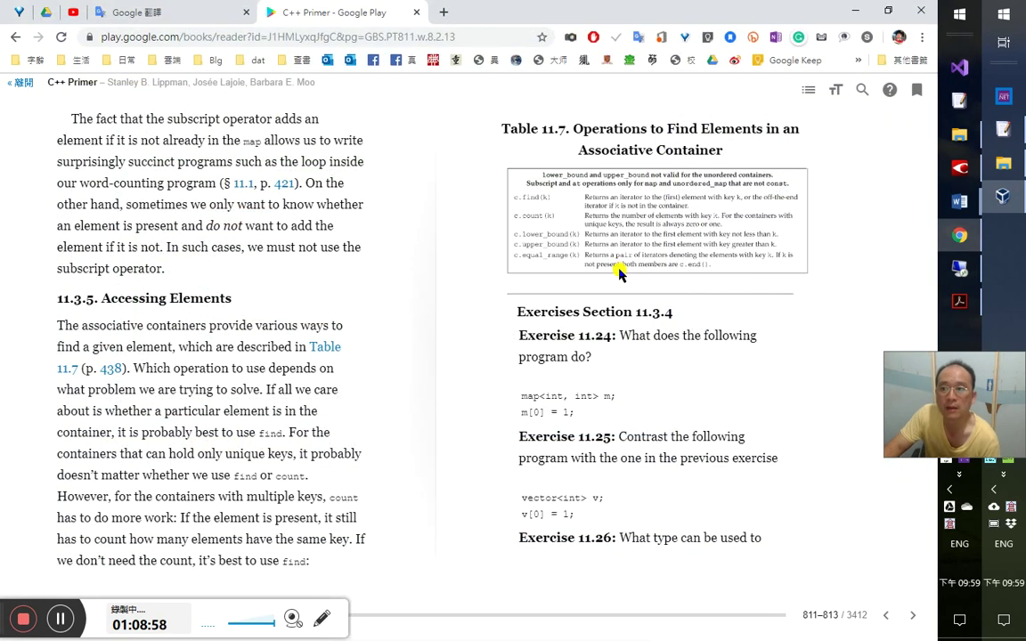
key("super+d")
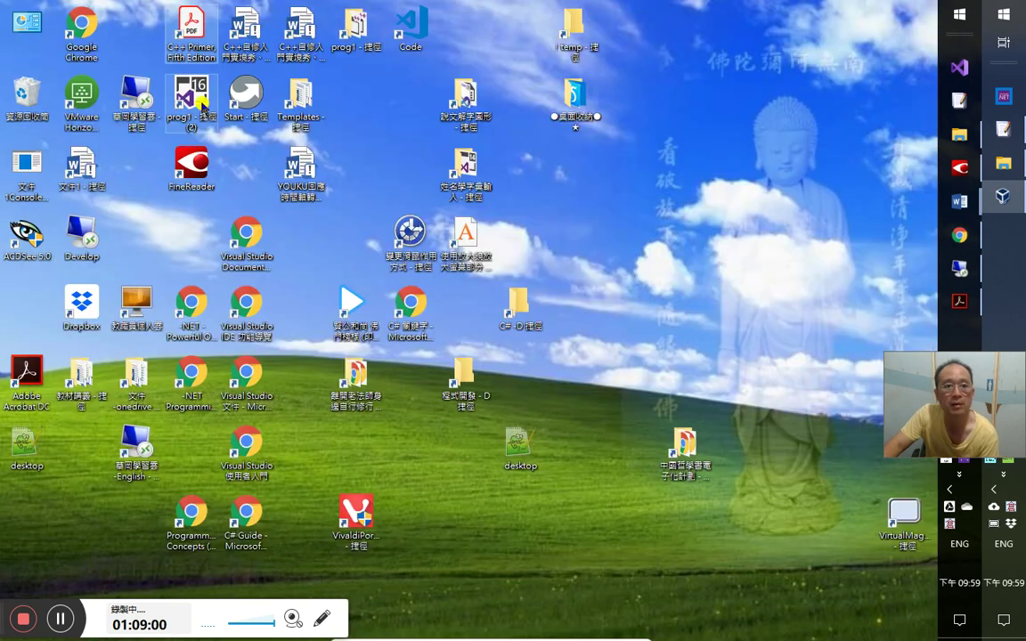
double_click(200, 102)
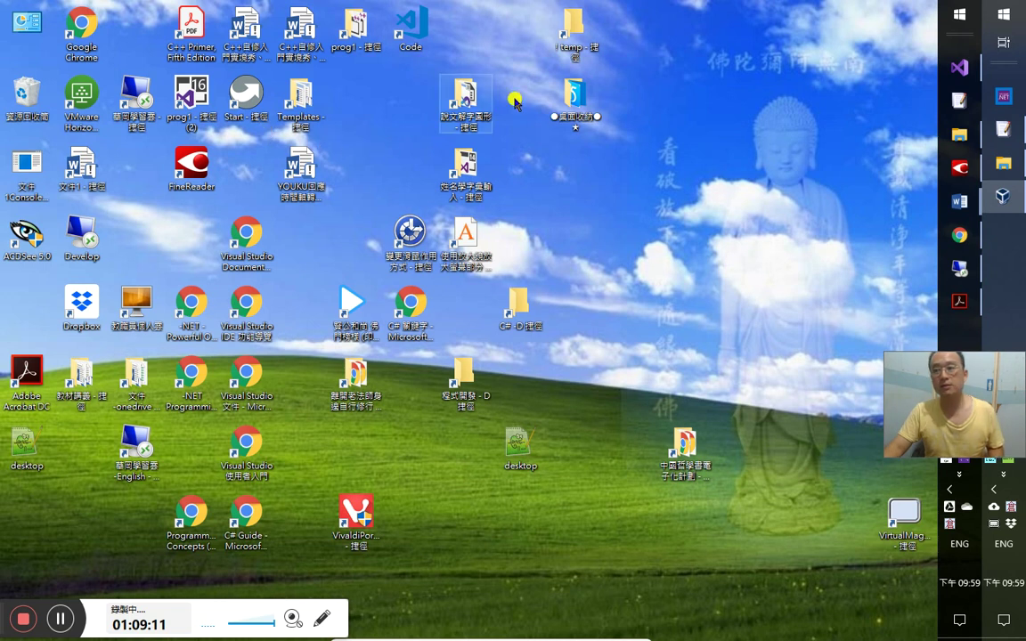
mouse_move(959, 64)
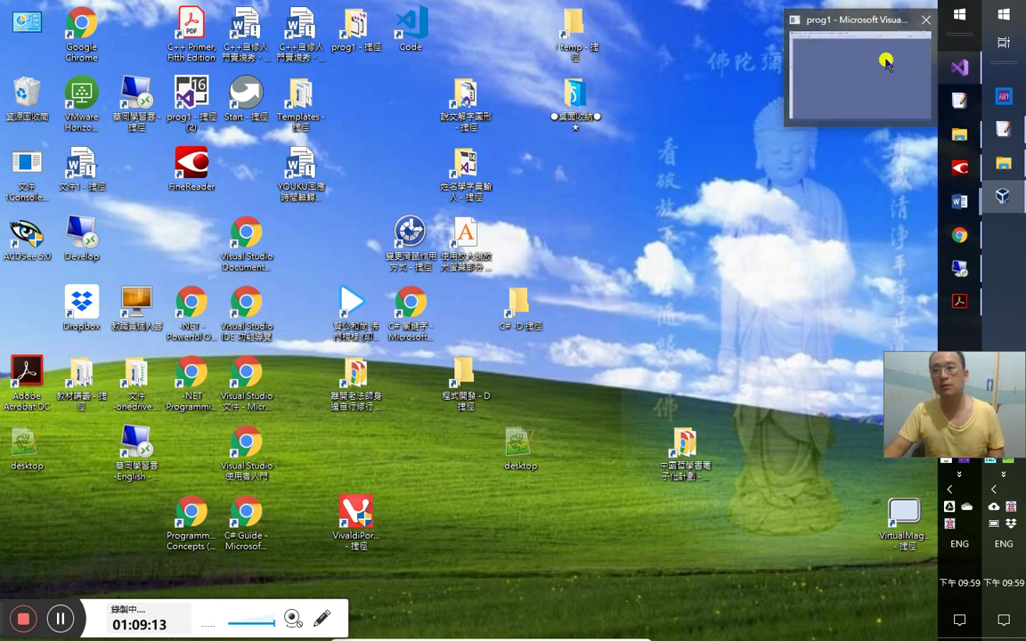
left_click(818, 58)
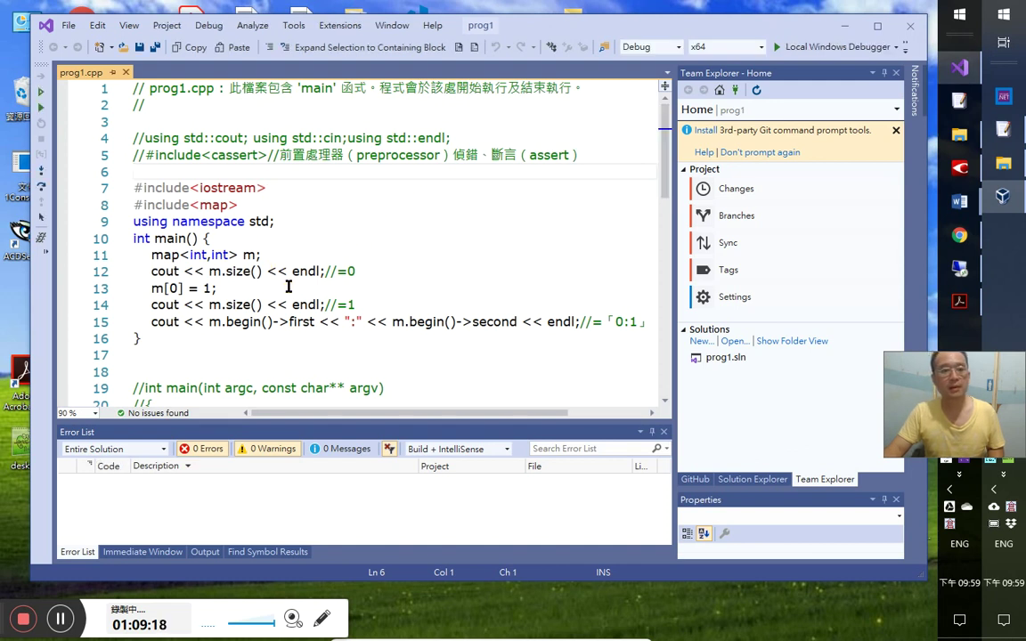
- Run the program without debugging, dismiss its console window and return to the m.begin() output line
left_click(288, 285)
left_click(41, 92)
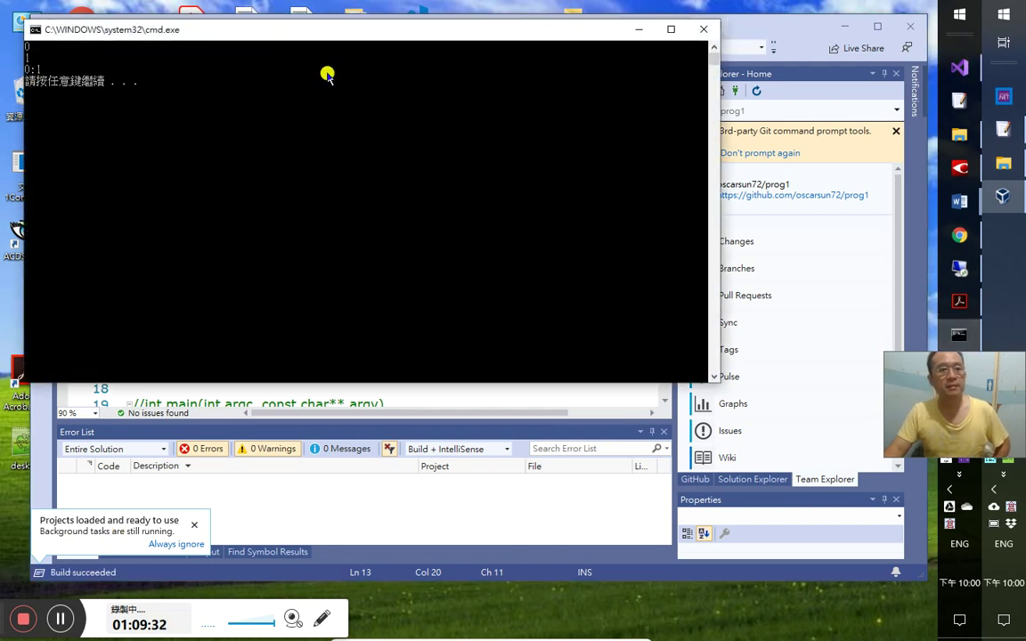
key("Return")
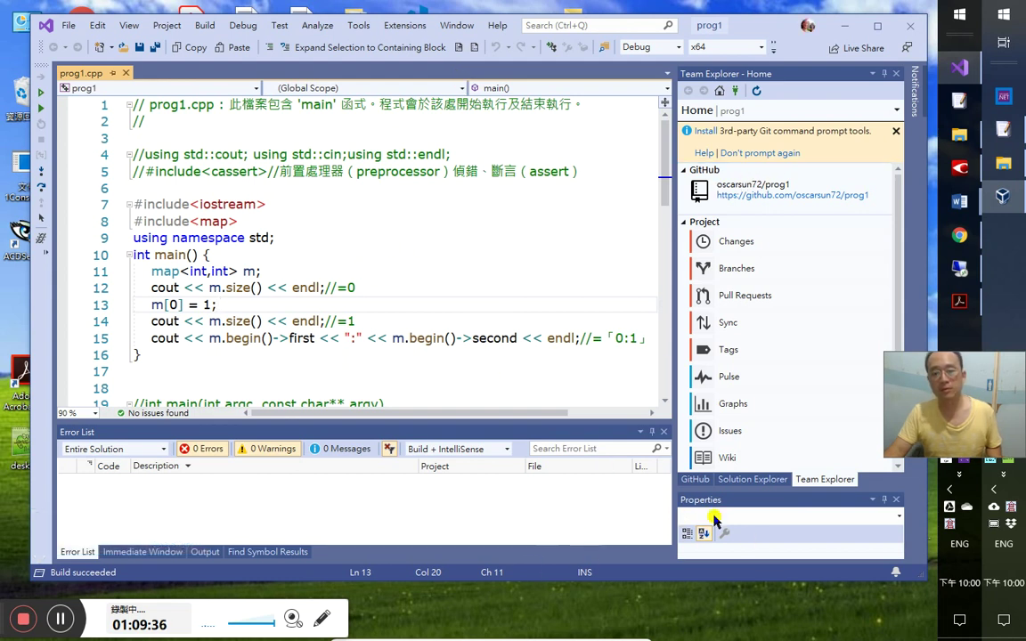
left_click(592, 338)
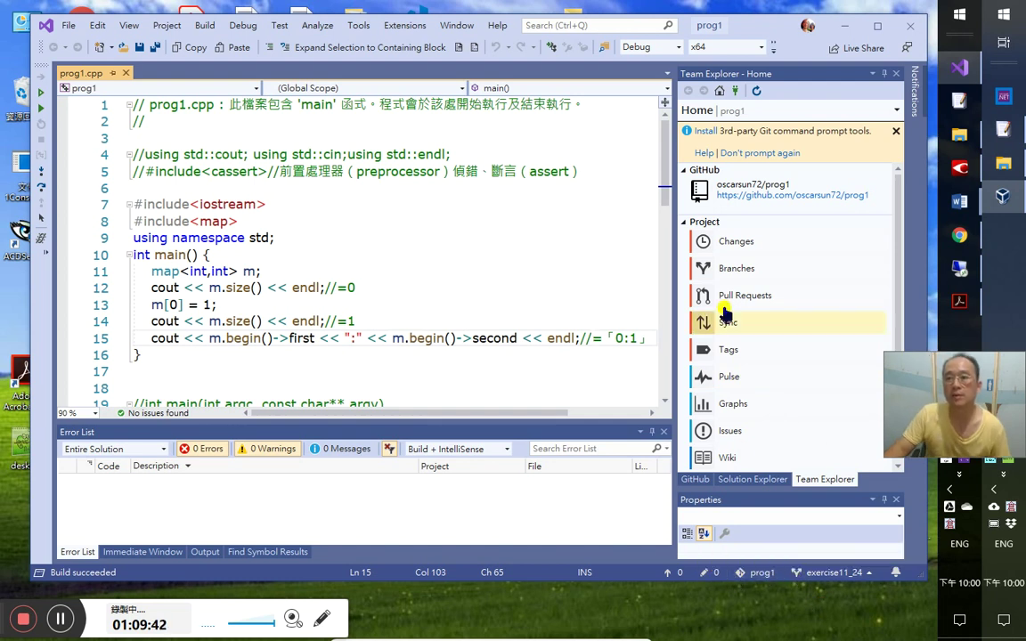
- Open the project's GitHub repository in the browser and examine prog1.cpp on branch exercise11_24
left_click(799, 200)
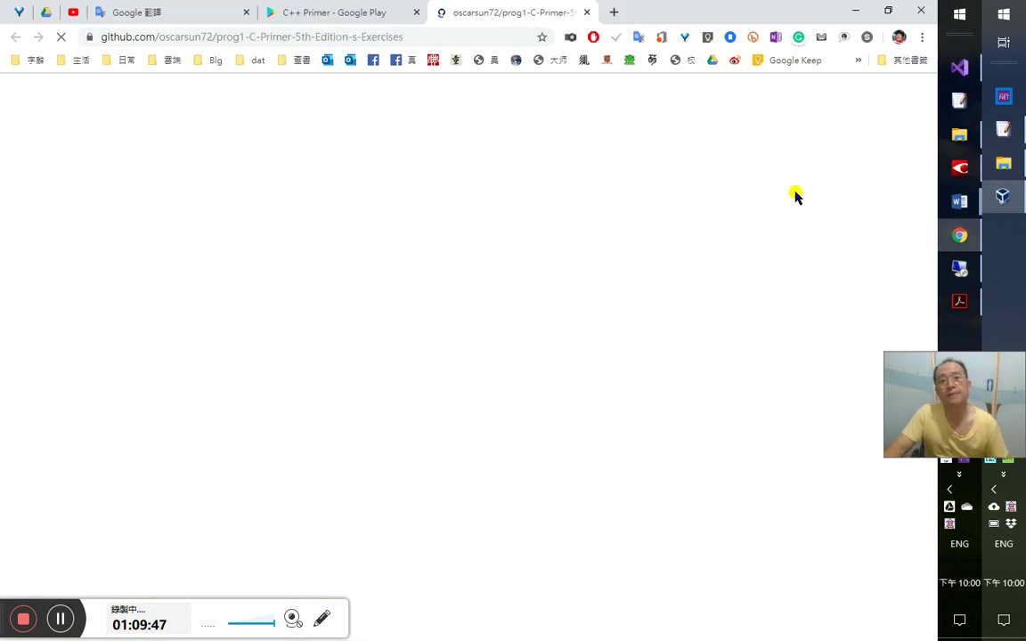
key("alt+Tab")
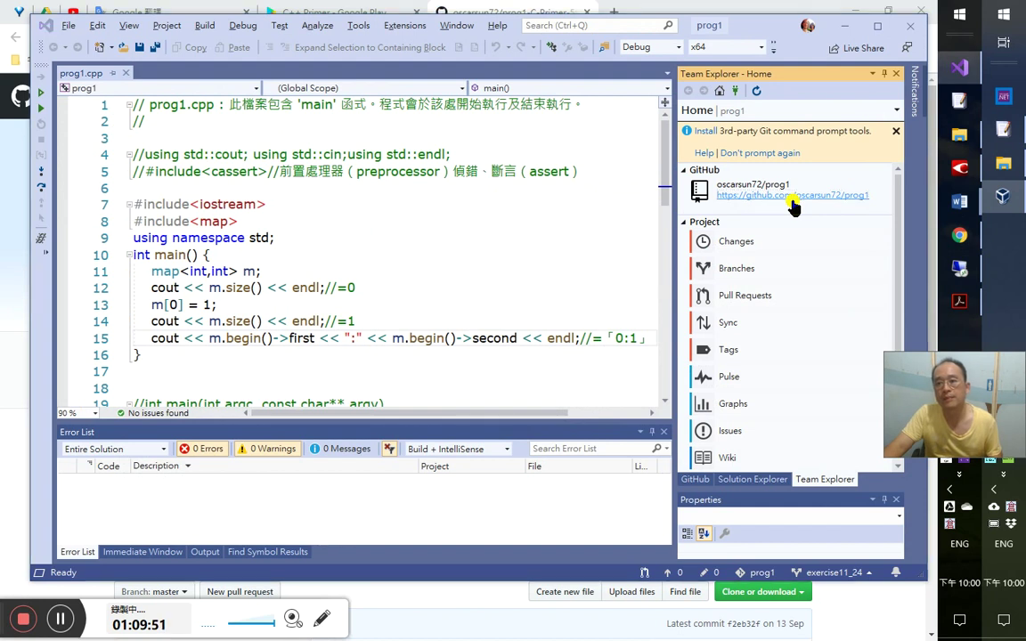
key("alt+Tab")
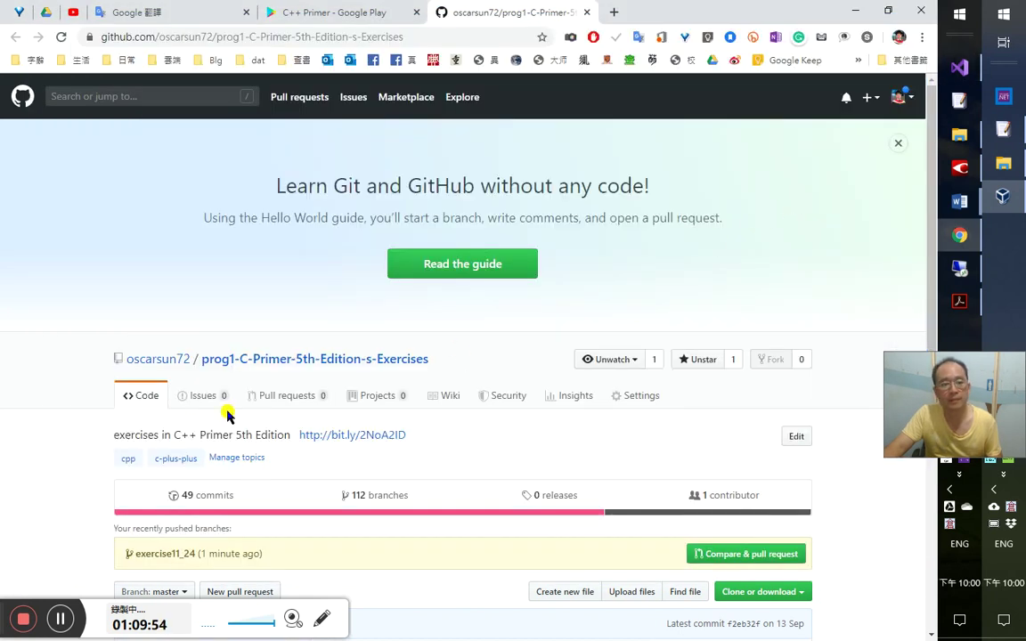
left_click(165, 555)
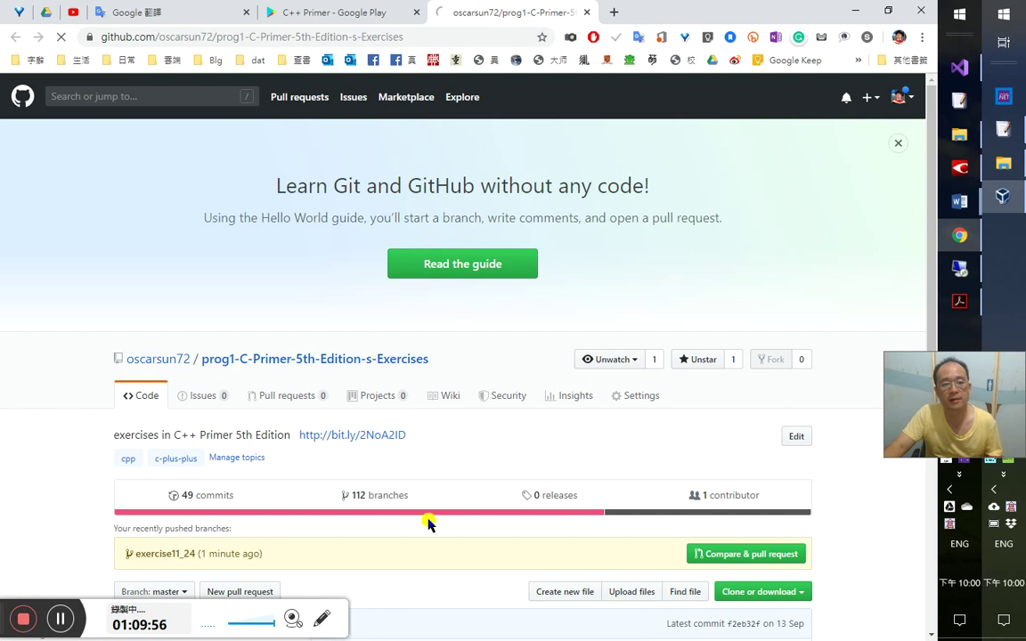
scroll(429, 522, "down", 3)
scroll(435, 523, "down", 2)
scroll(126, 553, "down", 2)
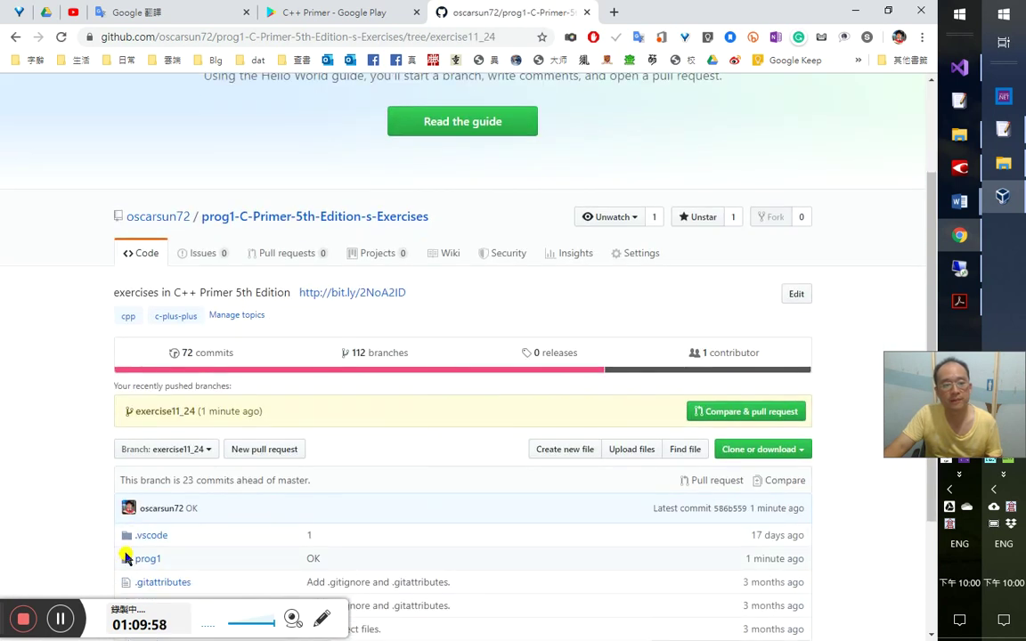
left_click(148, 420)
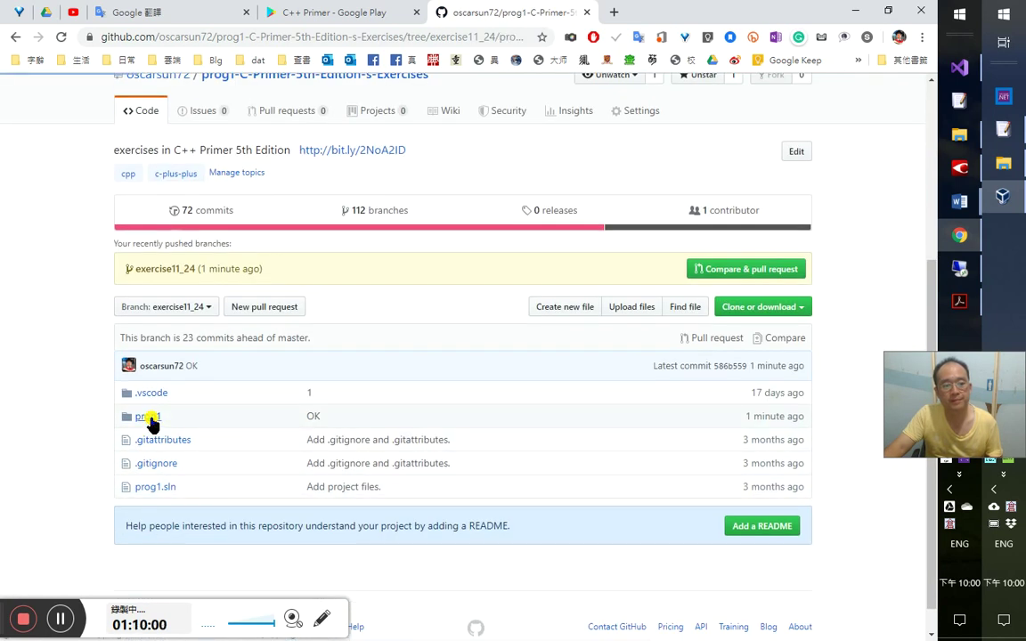
scroll(187, 534, "down", 1)
left_click(151, 443)
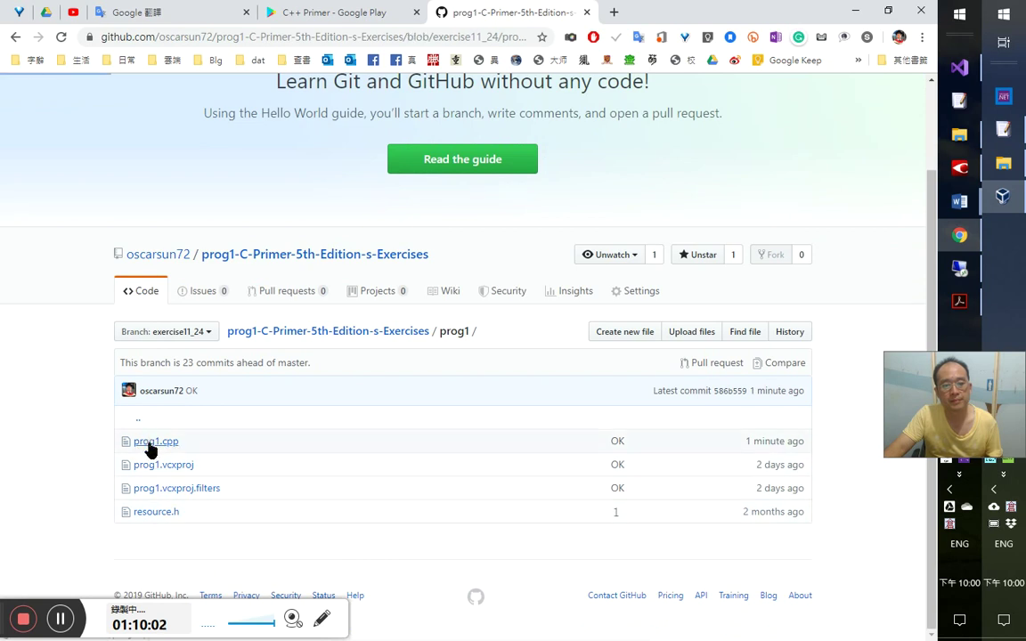
scroll(477, 521, "down", 3)
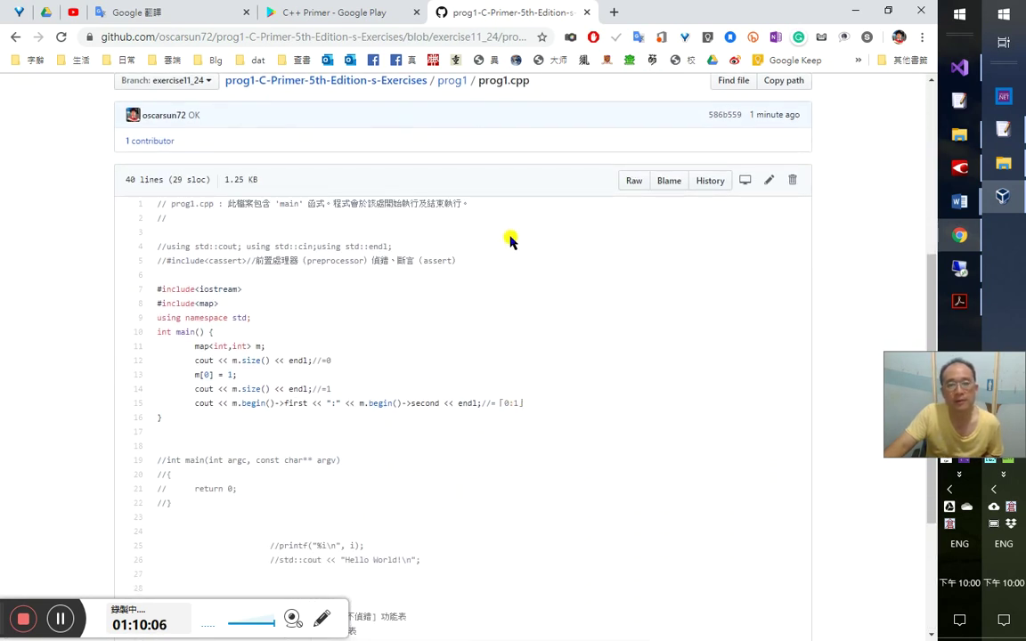
key("alt+Tab")
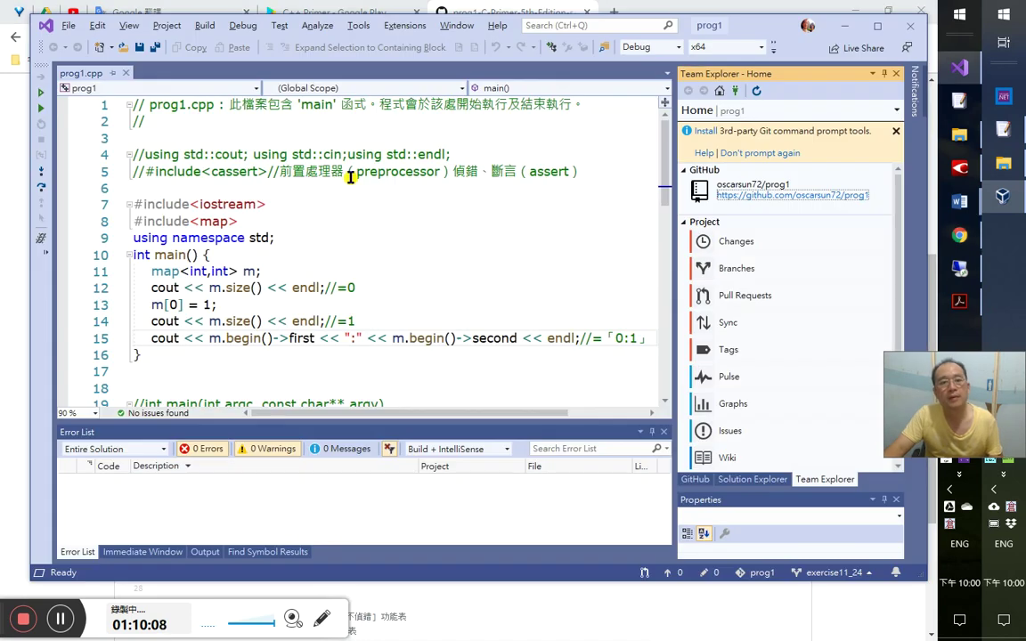
key("alt+Tab")
key("alt+Tab")
key("alt+Tab")
key("alt+Tab")
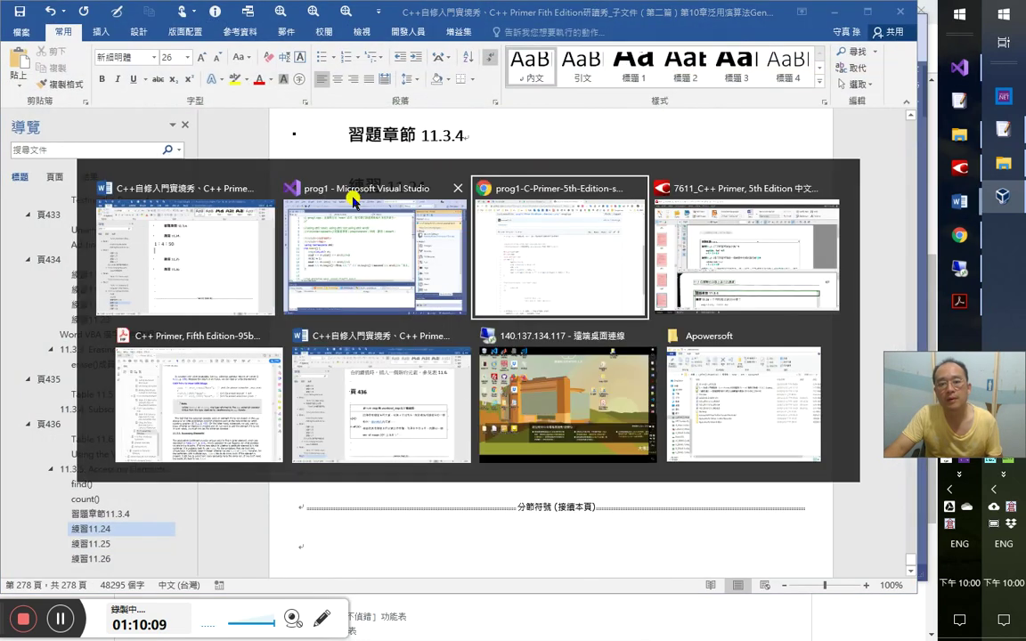
left_click(361, 200)
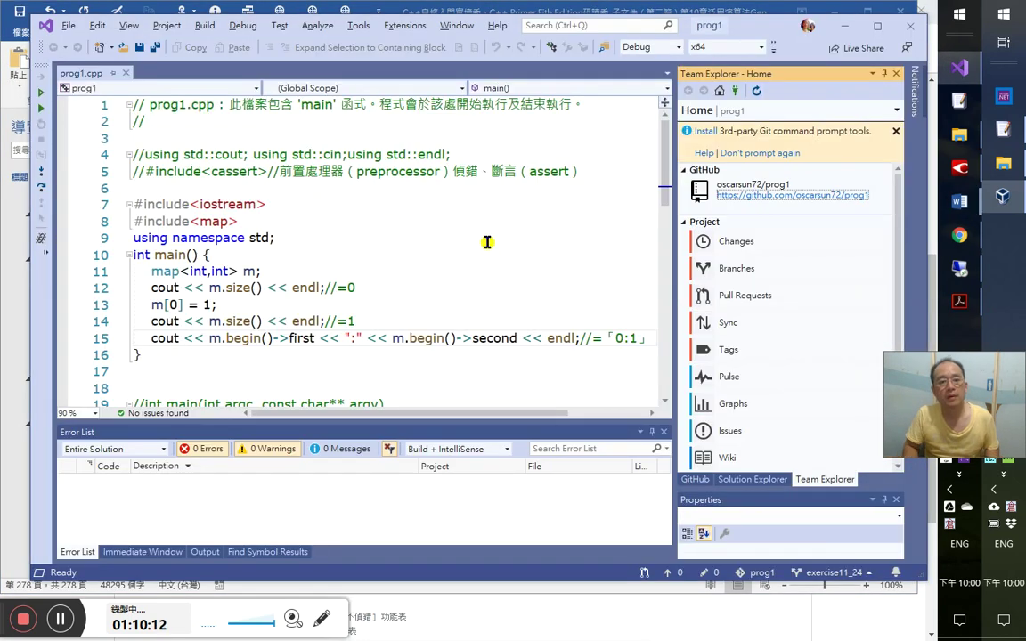
- Launch Visual Studio Code from the desktop and display prog1.cpp
key("super+d")
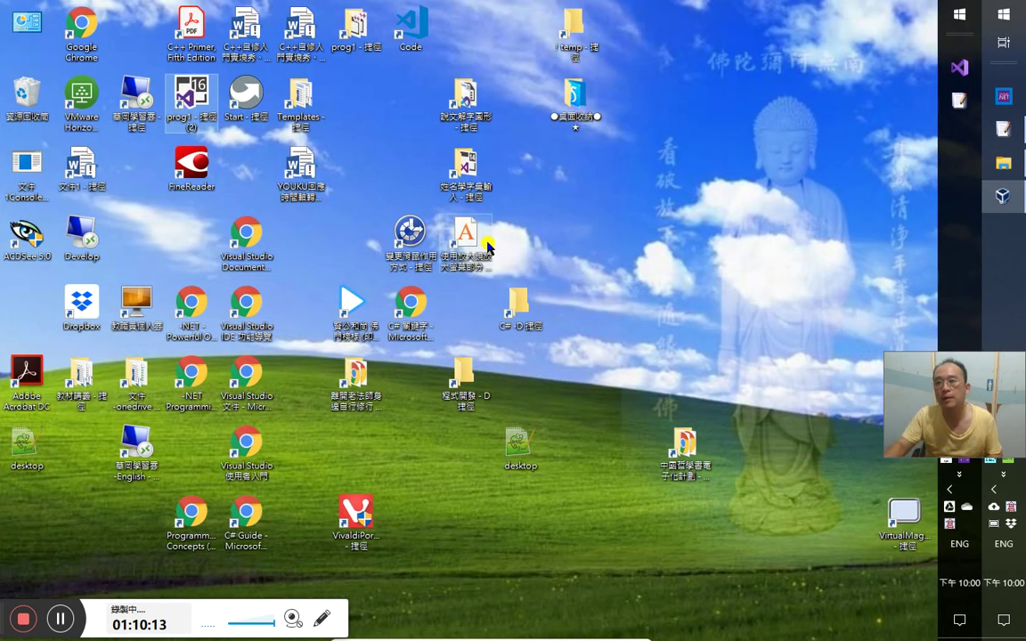
double_click(409, 32)
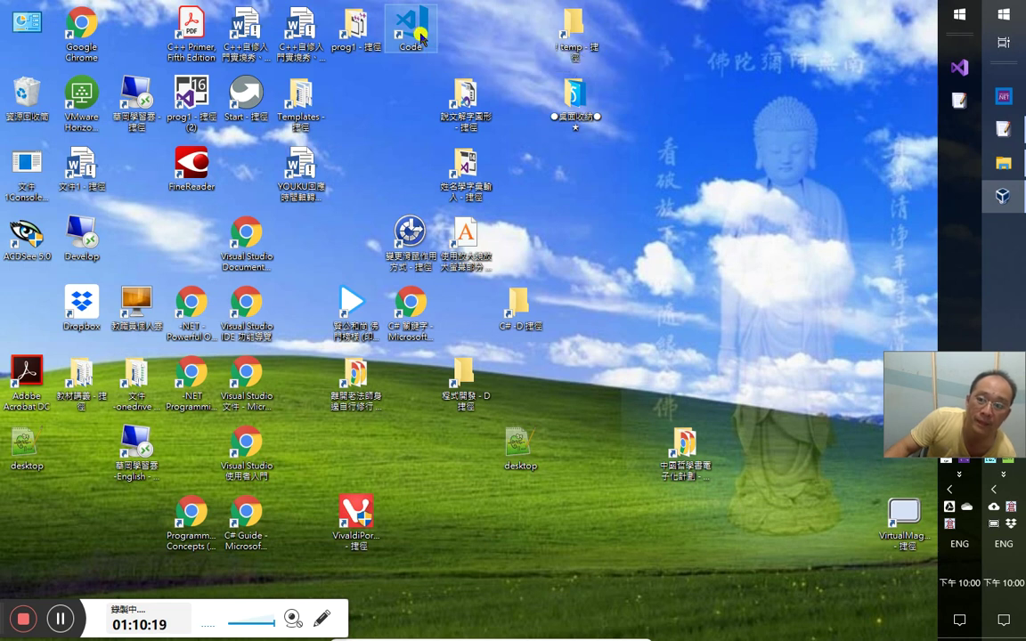
double_click(419, 34)
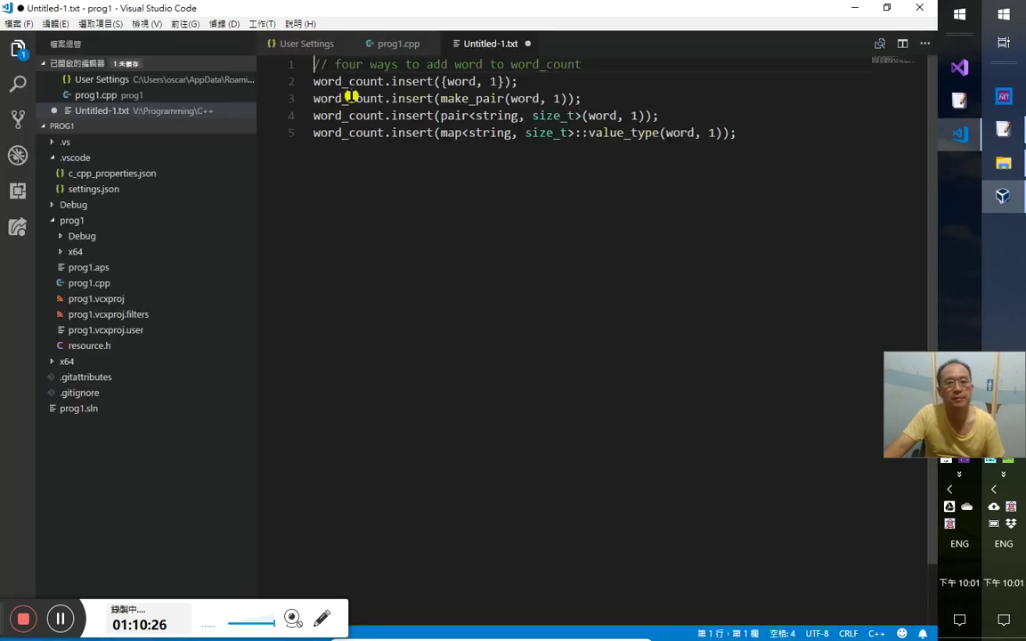
left_click(394, 43)
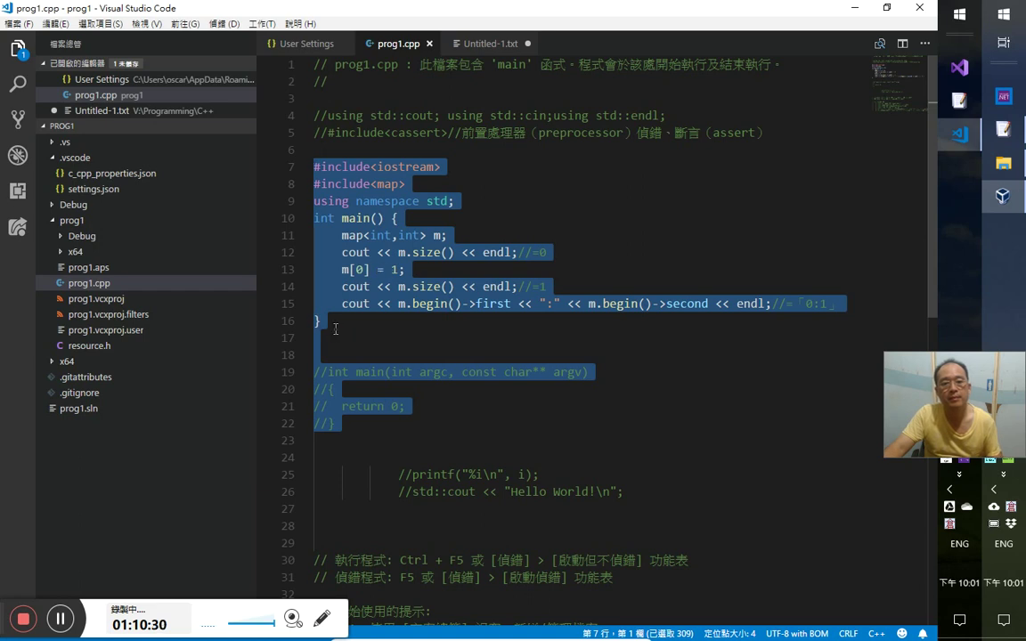
- Copy the map program from #include<iostream> through main's closing brace and paste it into the Word notes under 練習 11.24
left_click(356, 333, "shift")
key("ctrl+c")
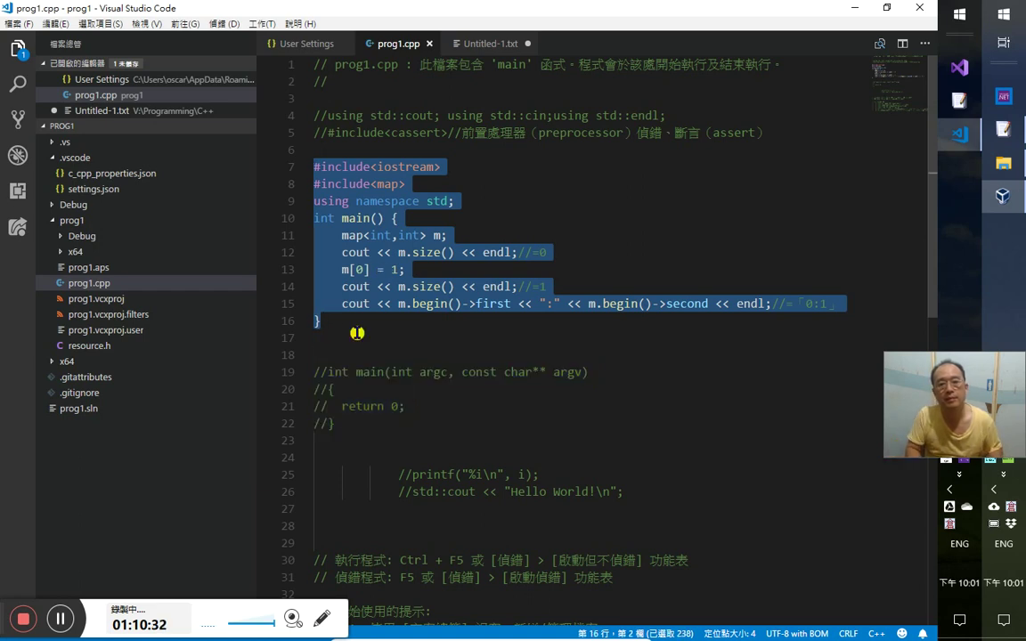
key("ctrl+super+Left")
key("alt+Tab")
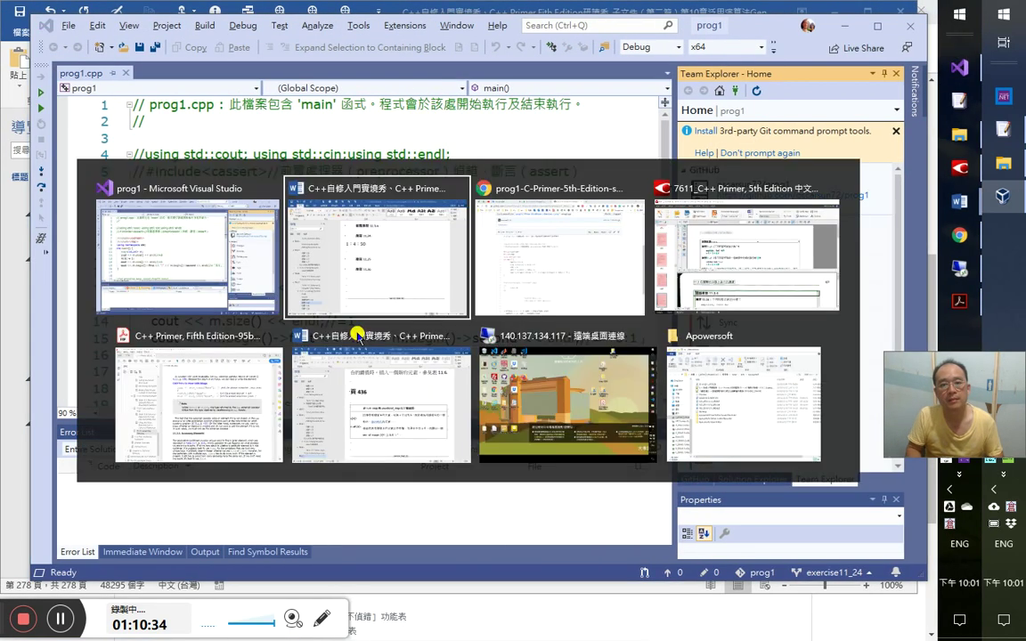
key("ctrl+v")
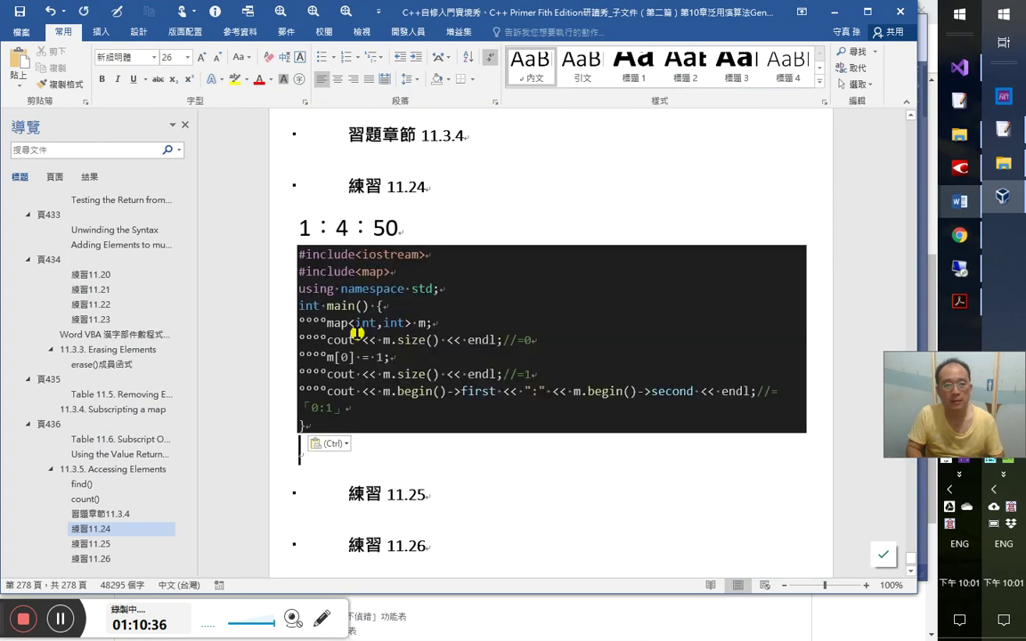
- Enter the timestamp 1：10：40 below the pasted code and add a blank line under the 練習 11.25 heading
type("1：10")
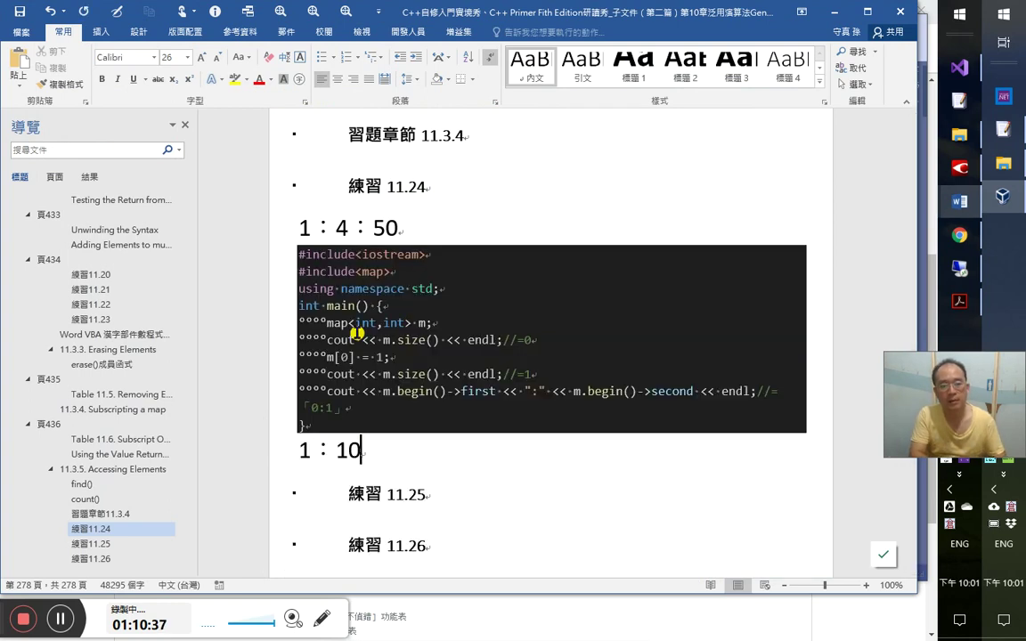
type("：40")
key("Down")
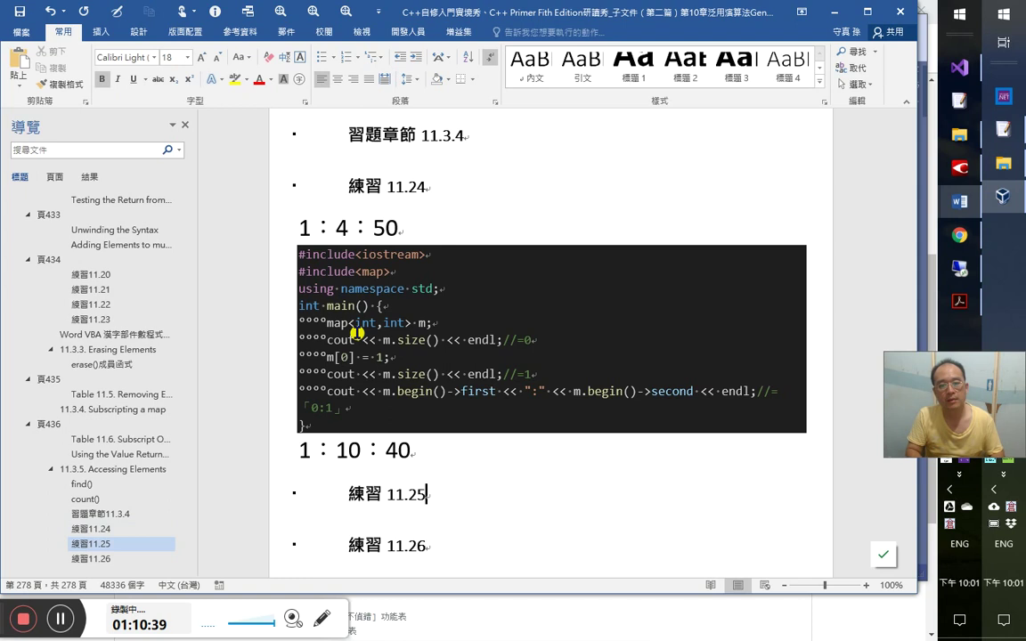
key("End")
key("Return")
- Switch to the browser, close the GitHub tab and look up and play the word "contrast" from Exercise 11.25 in C++ Primer
key("alt+Tab")
key("Tab")
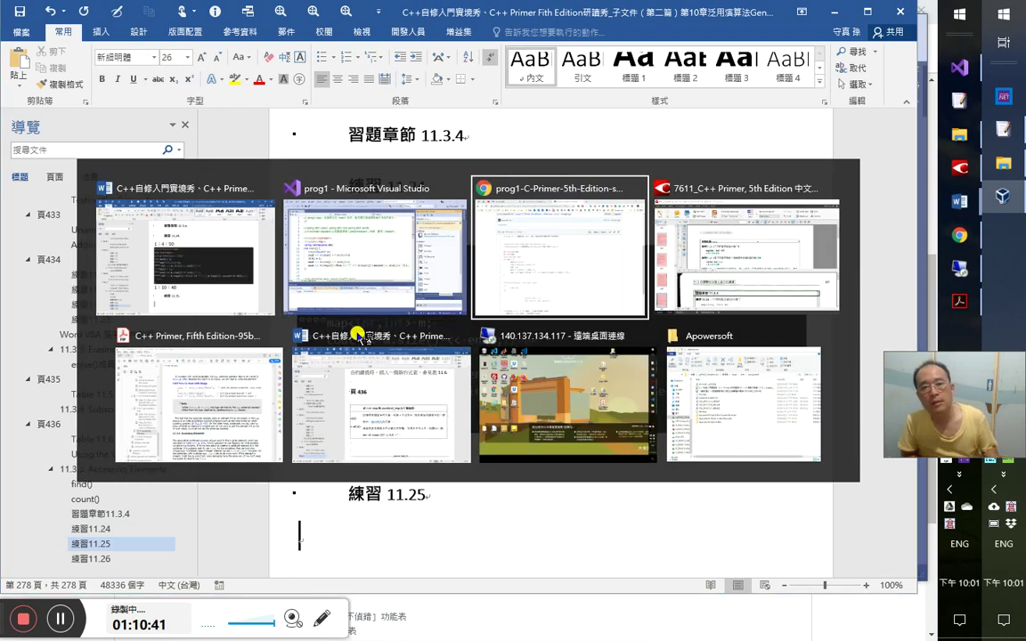
key("ctrl+w")
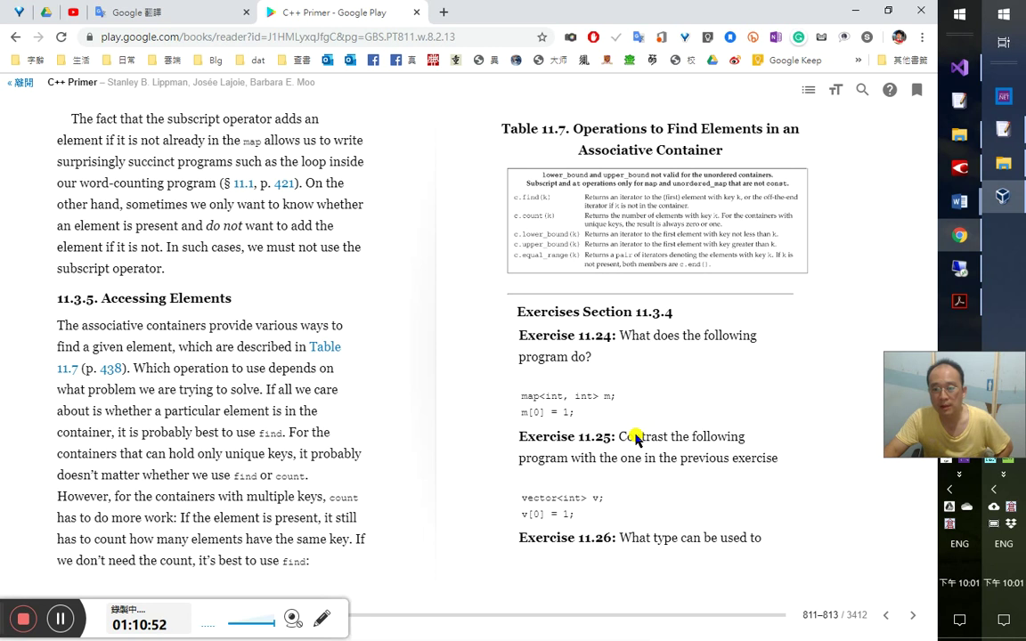
double_click(636, 438)
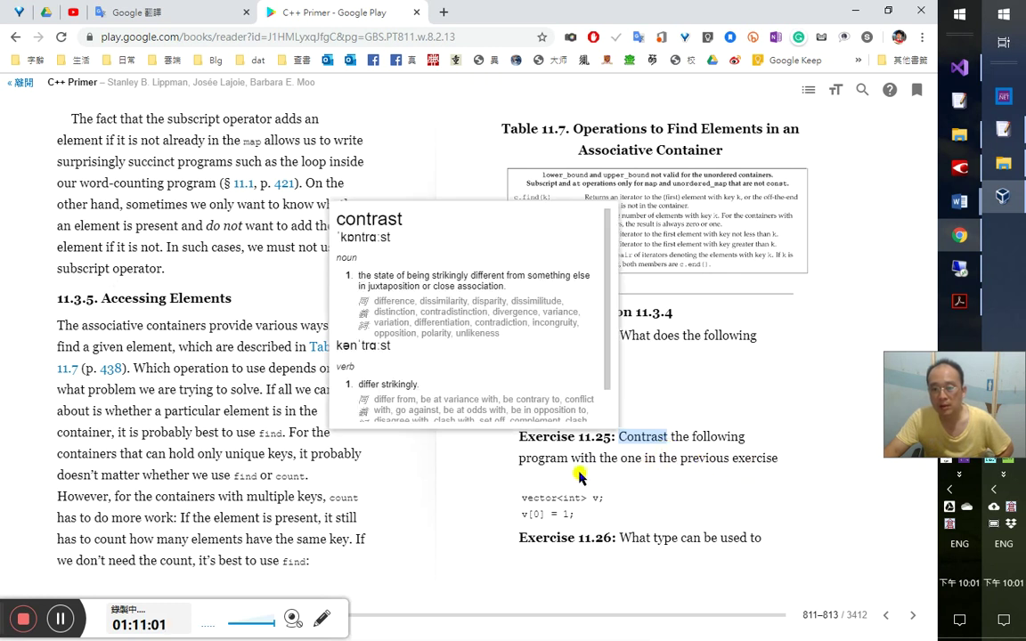
double_click(374, 221)
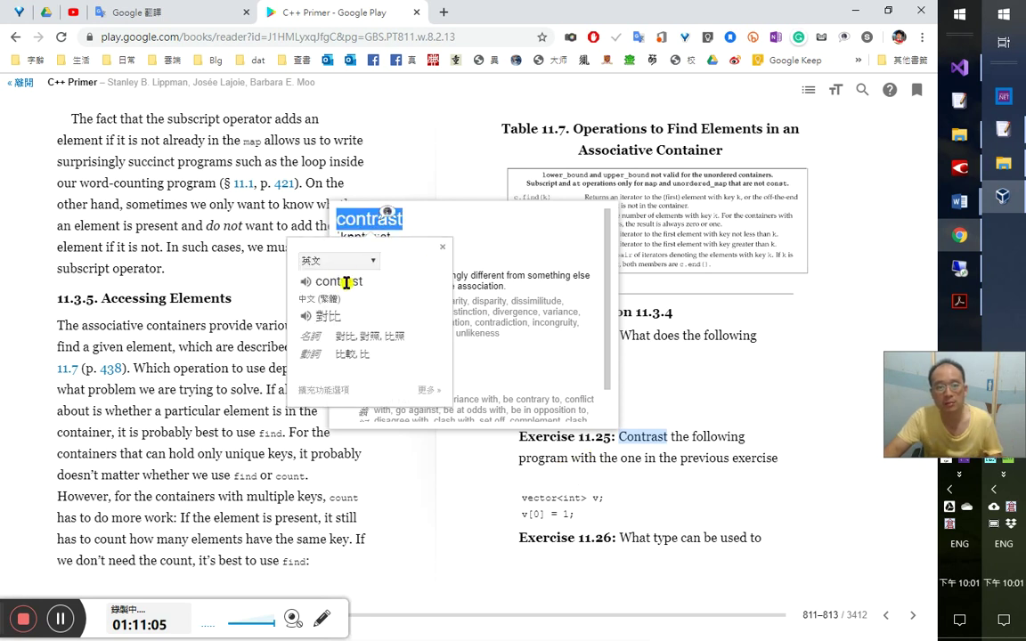
left_click(308, 283)
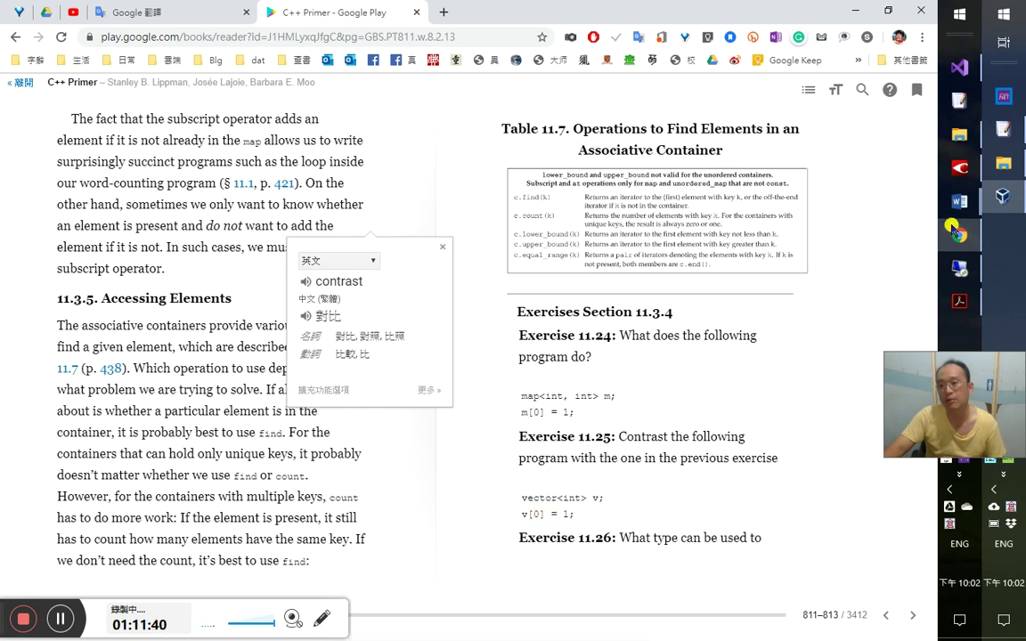
- Switch to Visual Studio and place the cursor at the end of the #include<map> line in prog1.cpp
left_click(959, 169)
left_click(963, 72)
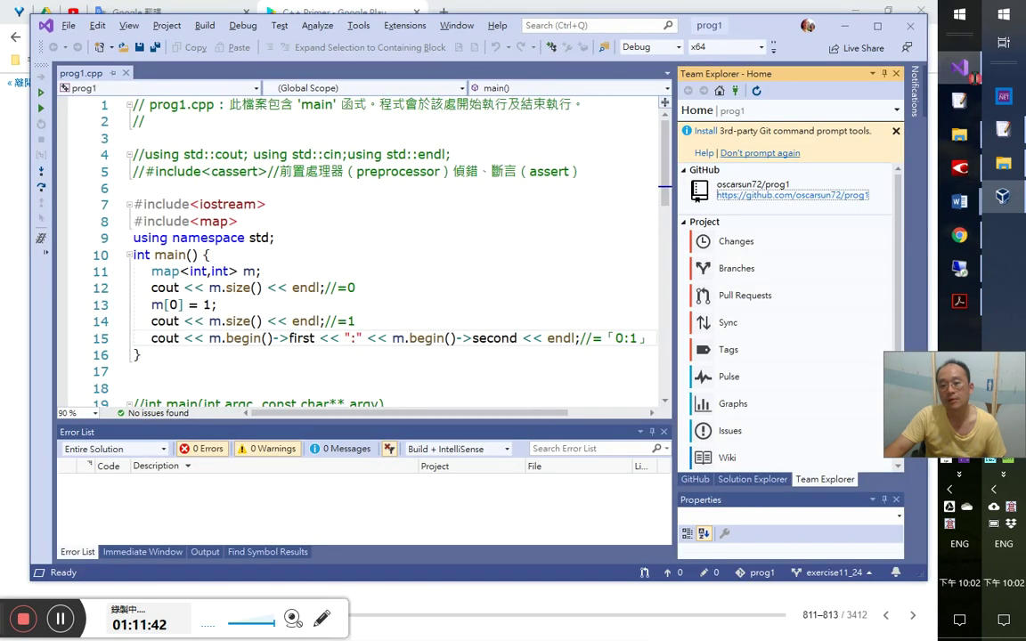
left_click(169, 183)
left_click(237, 222)
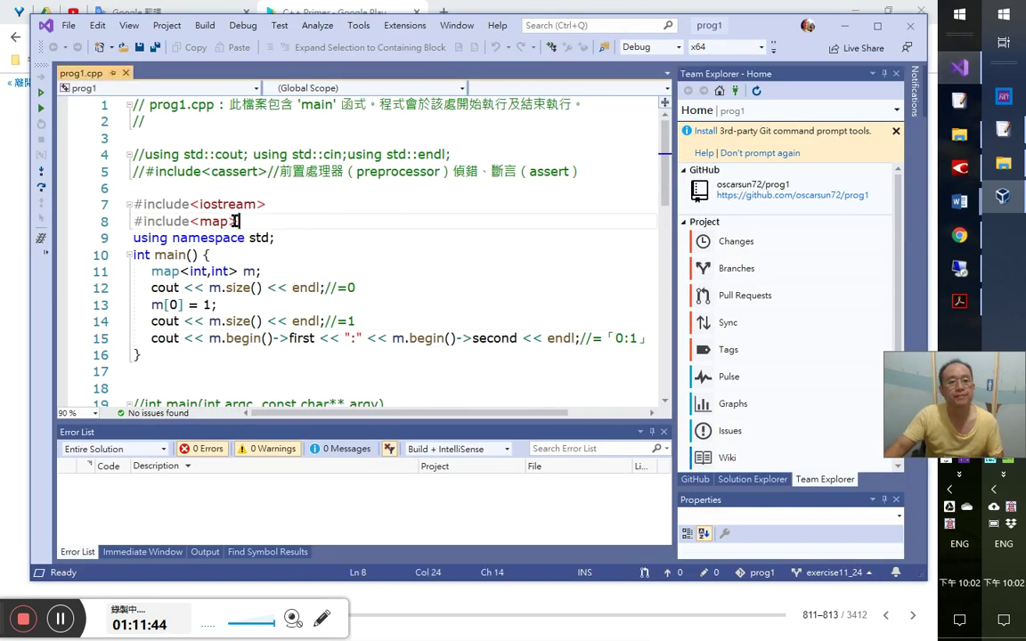
key("ctrl+x")
key("ctrl+v")
key("ctrl+v")
key("Up")
key("Left")
key("shift+Left")
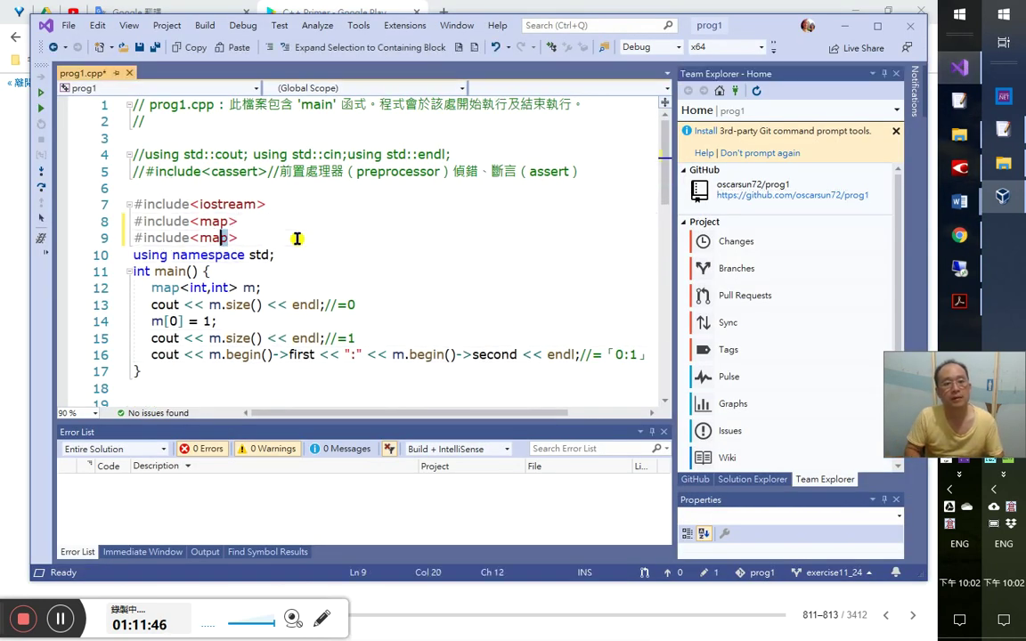
key("End")
key("shift+Home")
key("Delete")
key("Left")
key("Delete")
- Change the map header include to #include<vector>
key("Left")
key("shift+Left")
key("shift+Left")
key("shift+Left")
key("shift+Left")
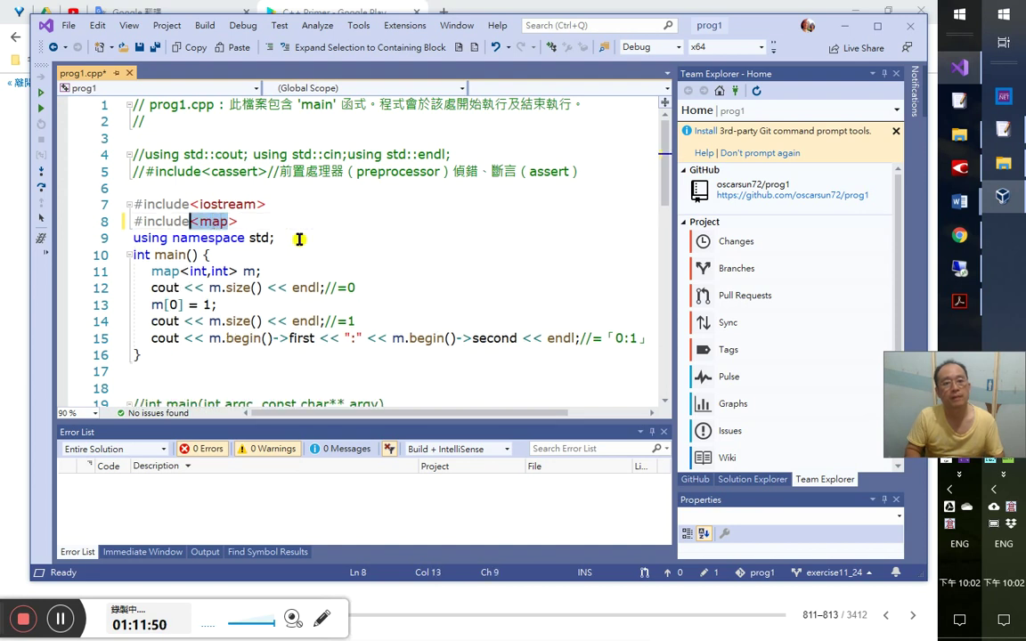
key("shift+Right")
type("vec")
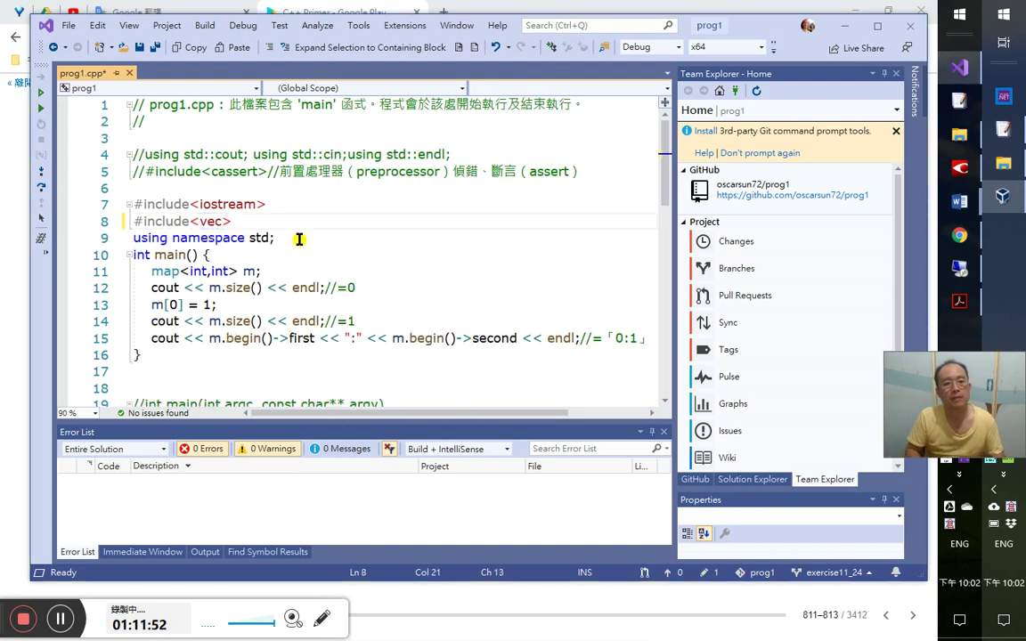
key("Tab")
- Change the container type in main's declaration from map to vector
key("Down")
key("Down")
key("Down")
key("Home")
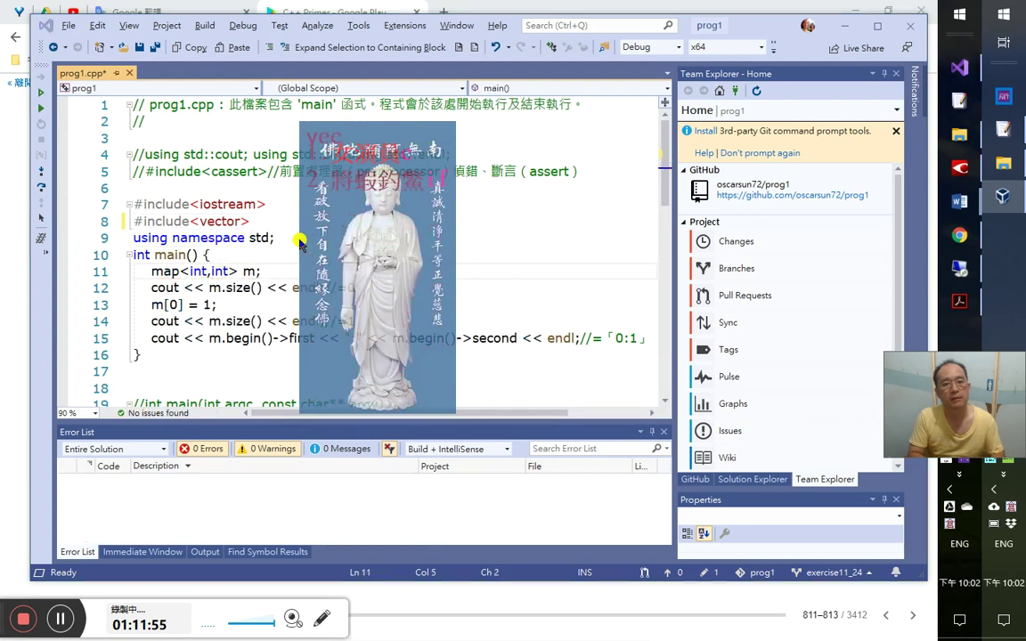
type("vec")
key("Delete")
key("Delete")
key("Delete")
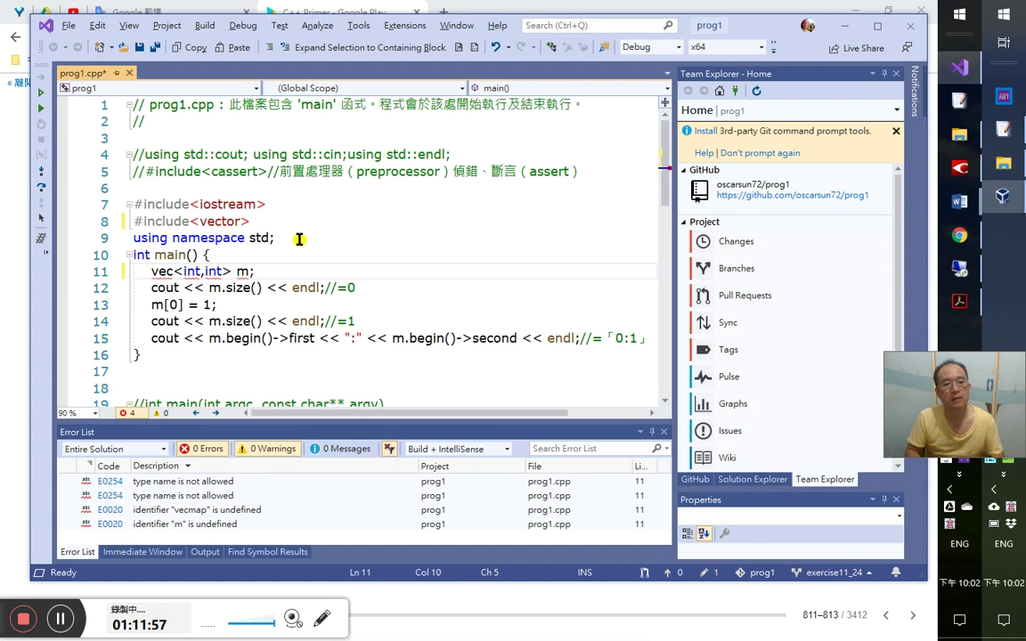
type("tor")
- Reduce the vector's template arguments to a single int and name the variable v, matching Exercise 11.25
key("Right")
key("Right")
key("Right")
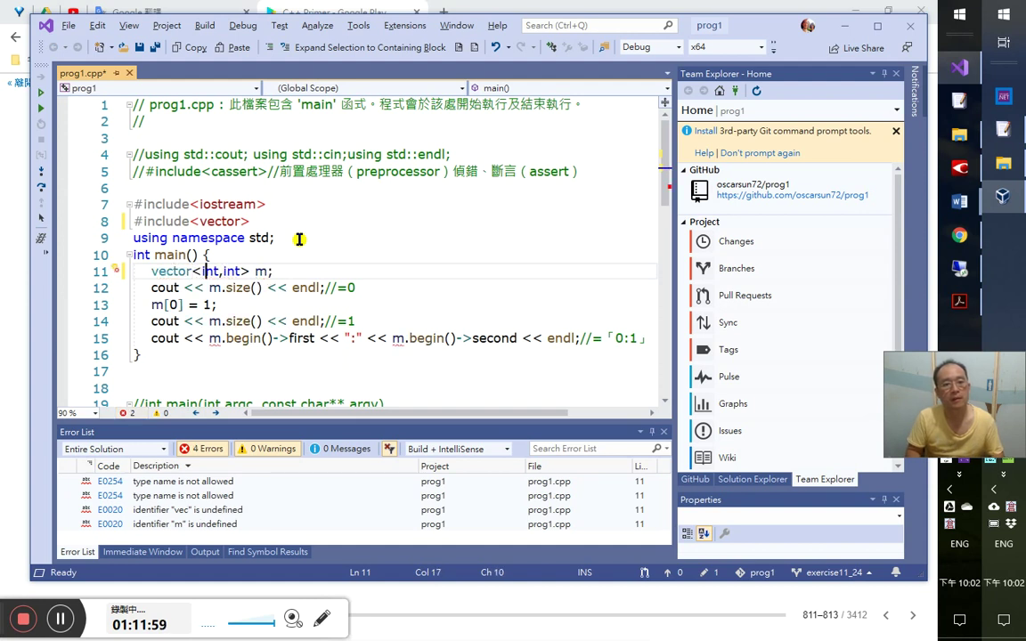
key("shift+Right")
key("shift+Right")
key("shift+Right")
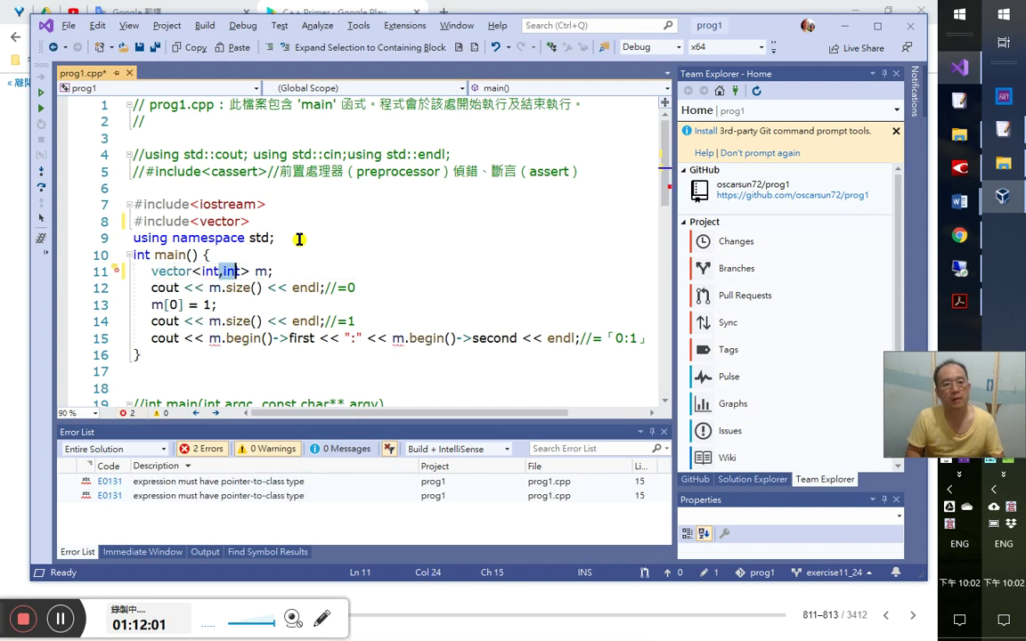
key("alt+Tab")
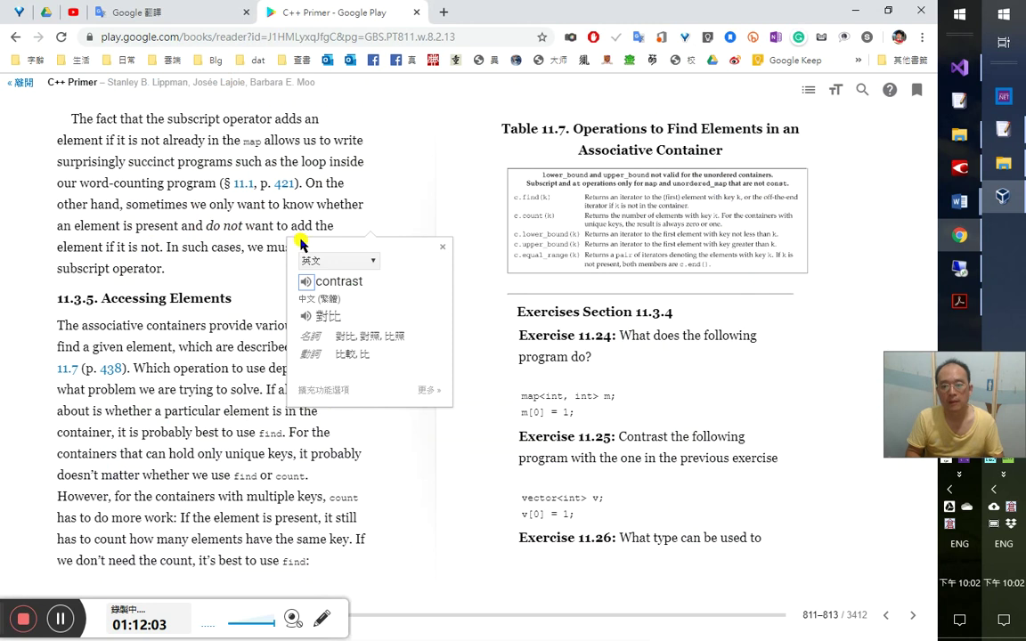
key("alt+Tab")
key("shift+Left")
type("v")
- Rename m to v in the first size() output line
key("Down")
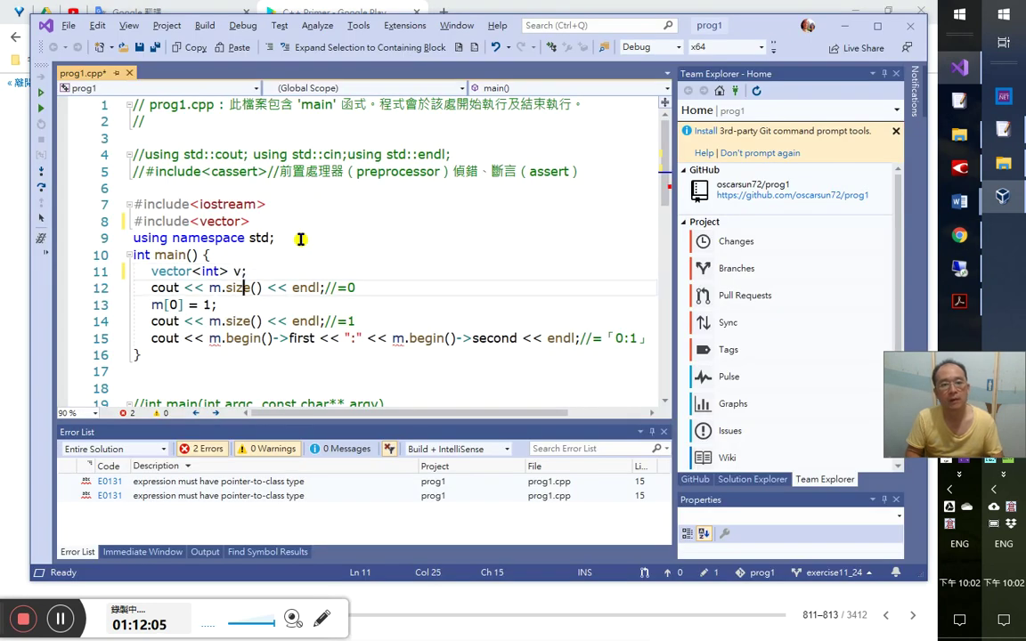
key("alt+Tab")
key("alt+Tab")
key("Left")
key("Left")
key("shift+Left")
type("v")
key("Down")
key("Escape")
- Change the element assignment to v[0] = 1; after checking it against Exercise 11.25 in the browser
key("Down")
key("alt+Tab")
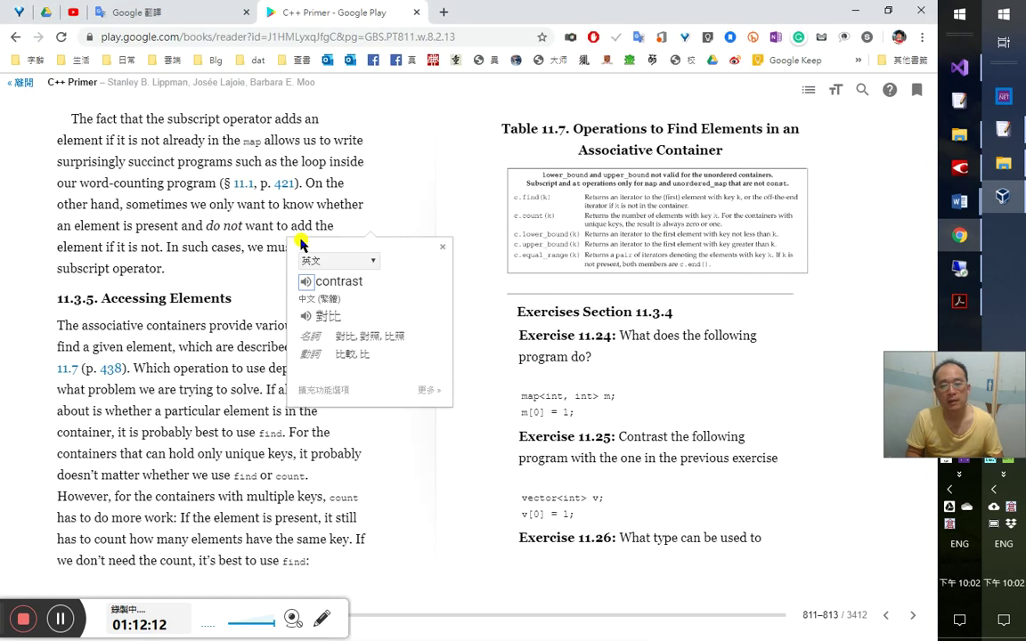
key("alt+Tab")
type("v")
key("Delete")
key("Right")
key("Right")
key("Right")
key("Right")
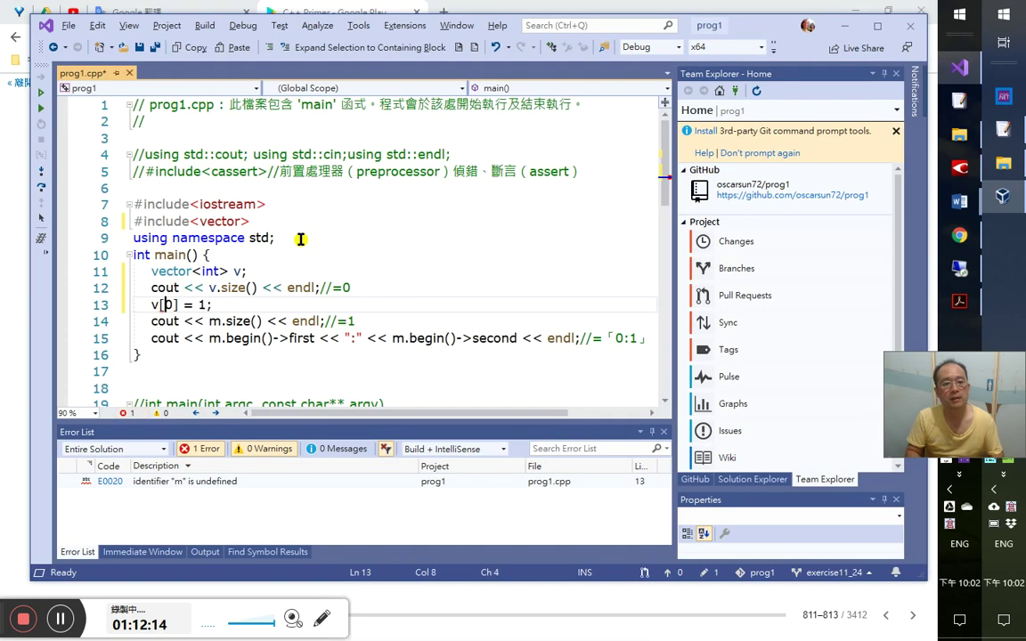
key("alt+Tab")
key("alt+Tab")
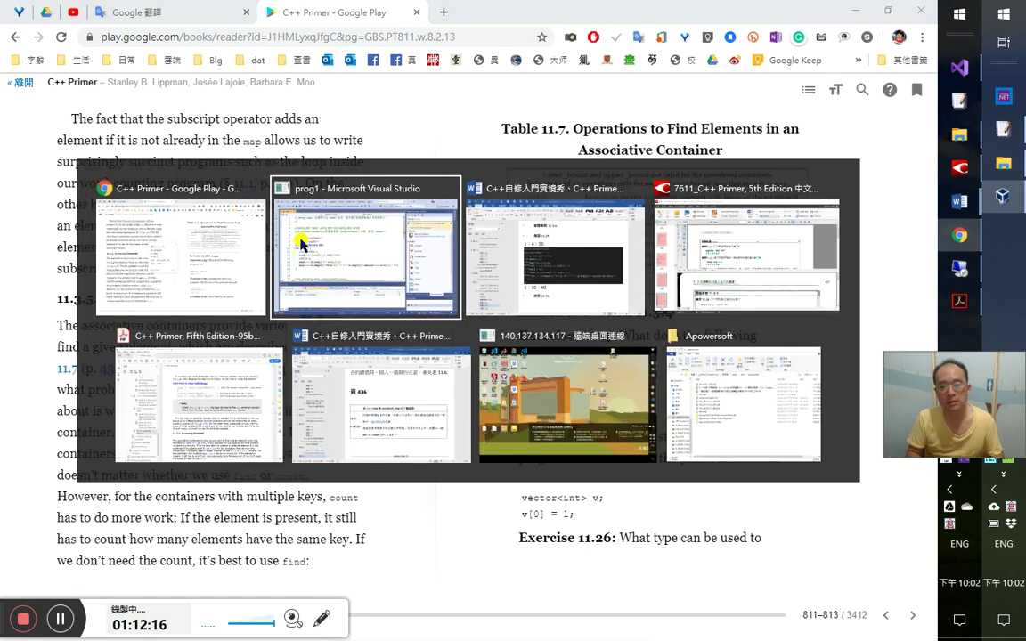
type(";")
key("Down")
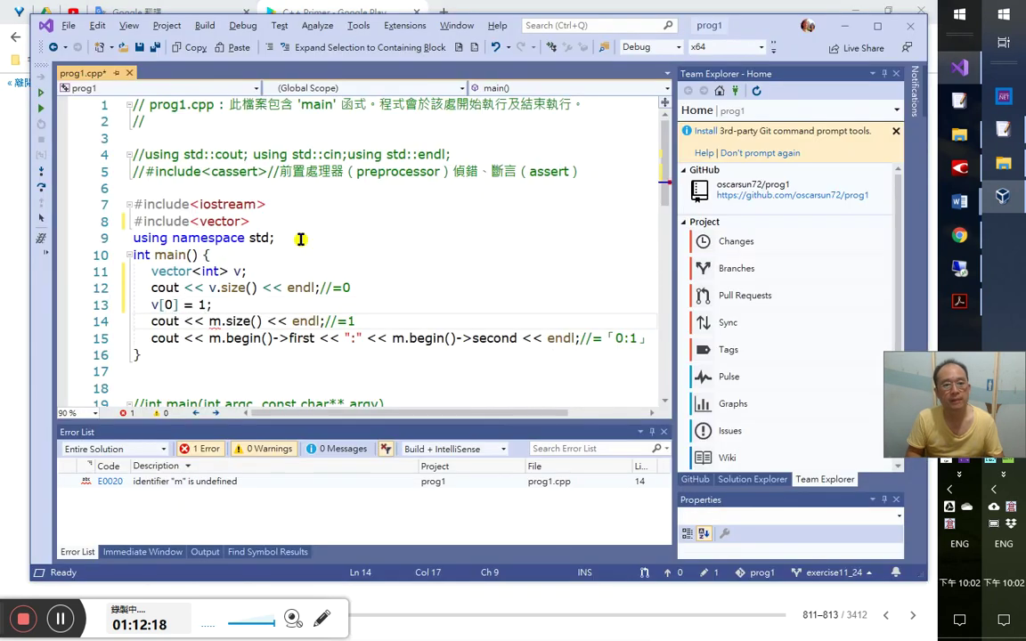
- Rename m to v in the second size() output line and in the first begin() call of the last output line
key("shift+Right")
type("v")
key("Escape")
key("Down")
key("shift+Right")
type("v")
key("Right")
- Add the comment //error after the v[0] = 1; assignment
key("Up")
key("Up")
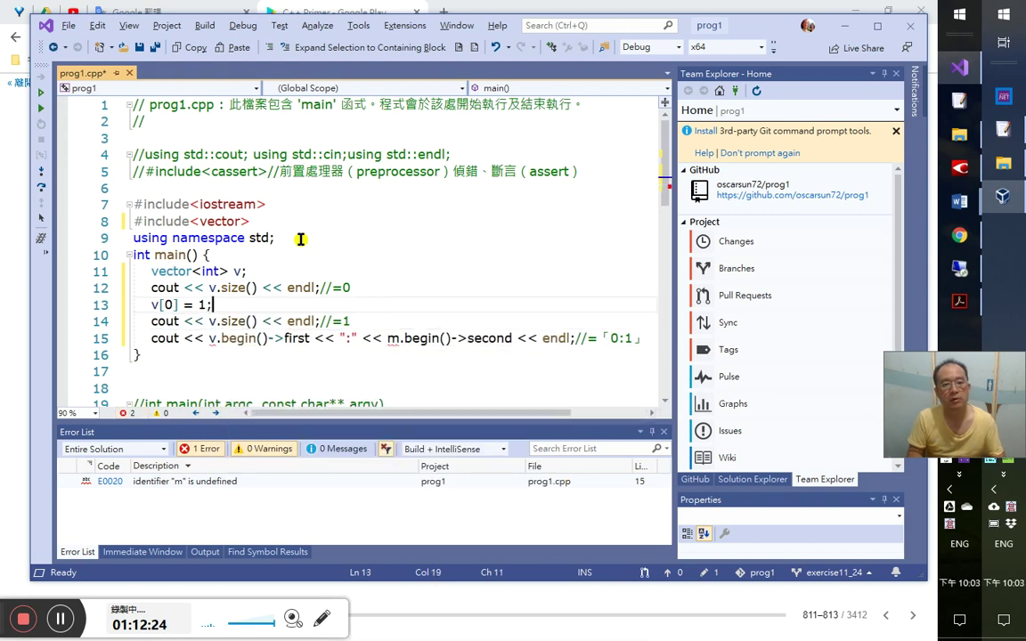
type("//error")
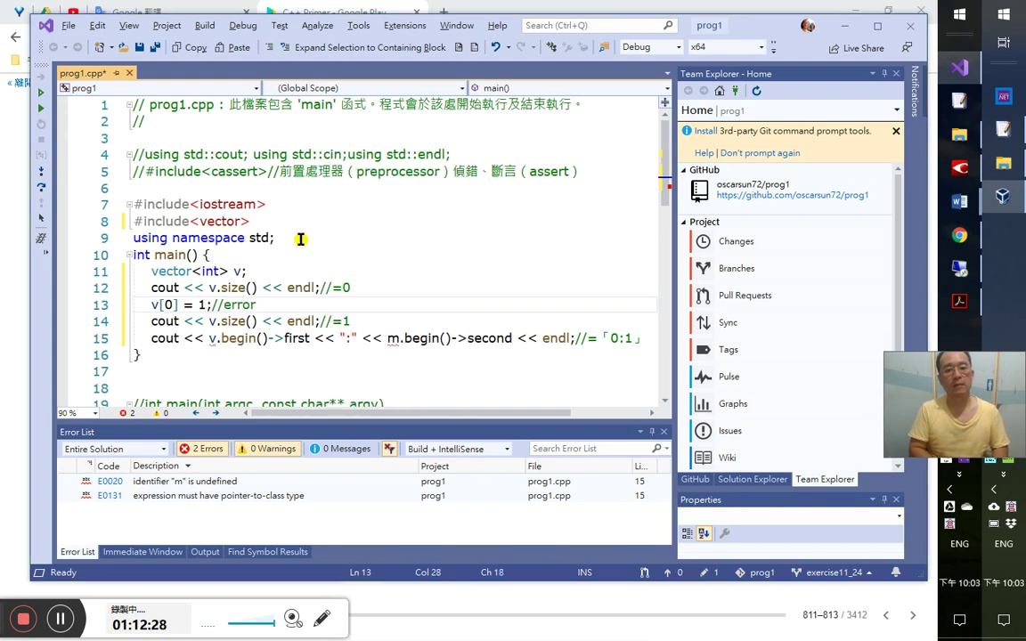
- Rename the remaining m to v in the last output line's second begin() call
key("Down")
key("Down")
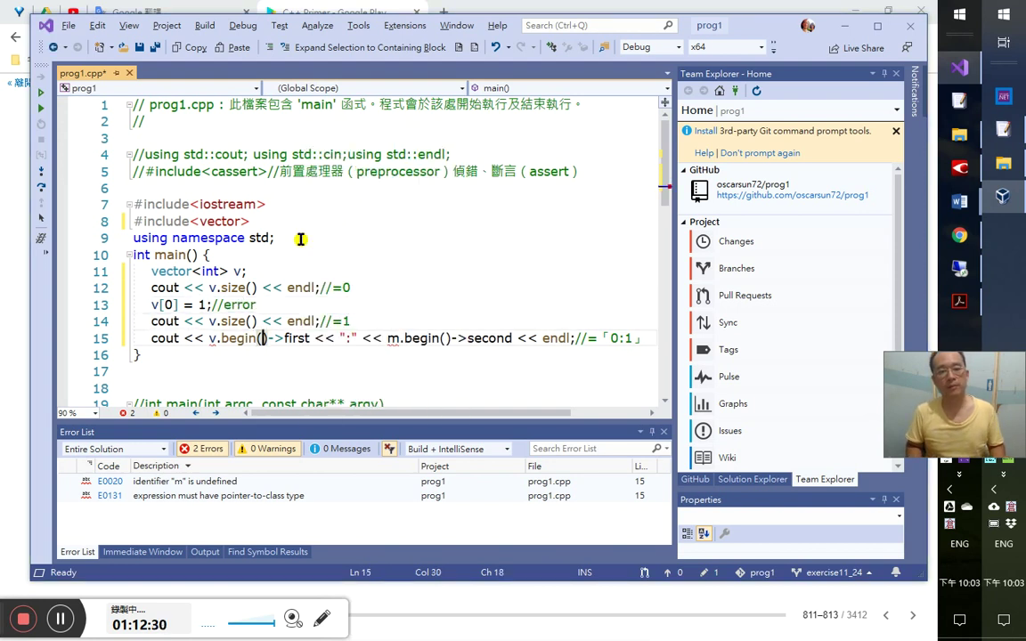
key("Right")
key("Right")
key("Left")
key("shift+Left")
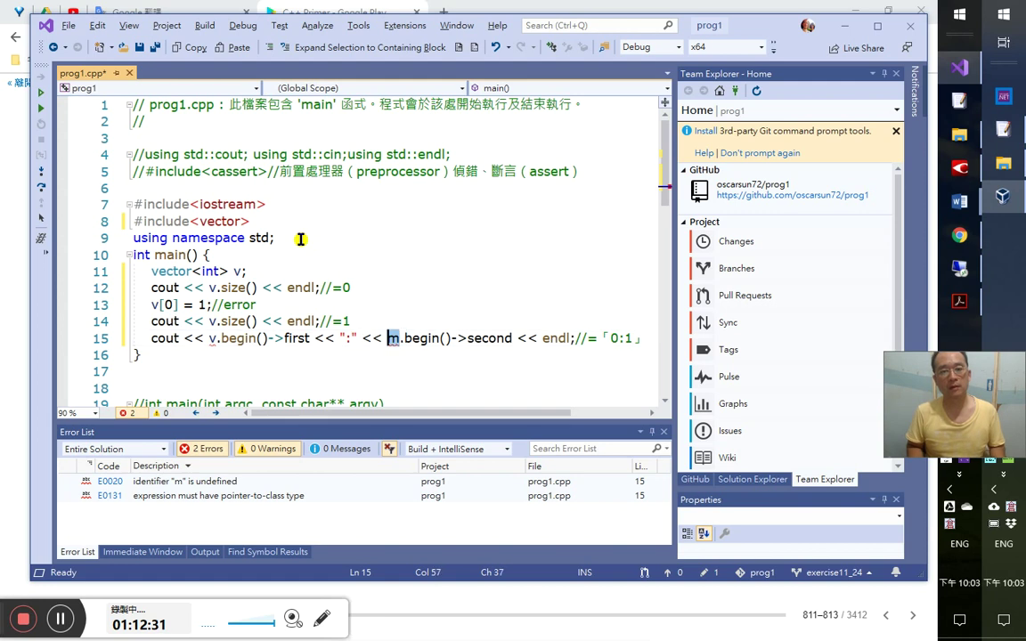
type("v")
key("Escape")
left_click(305, 353)
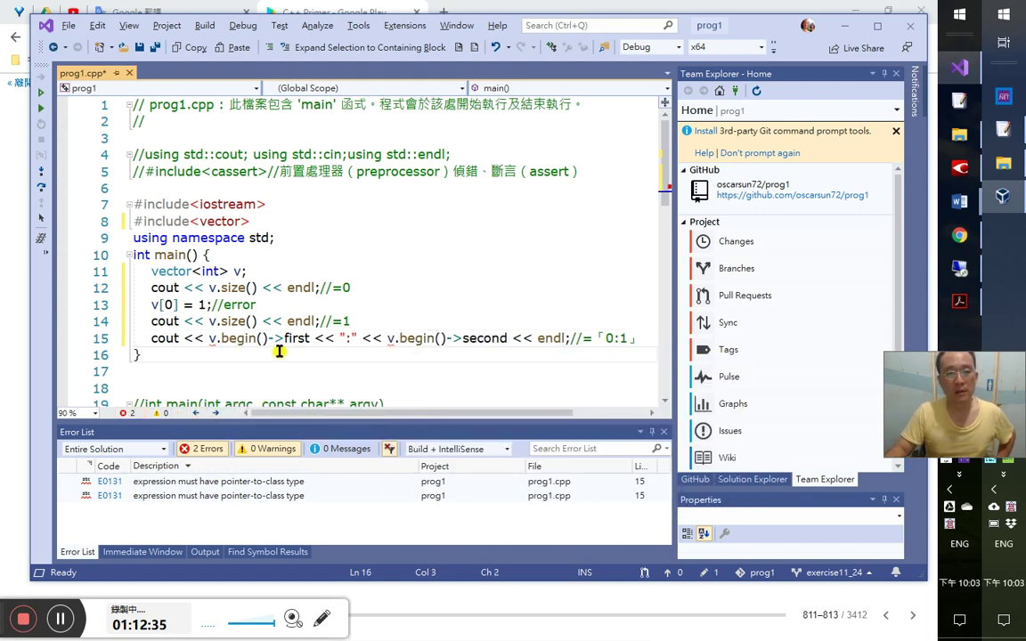
- Replace v.begin()->first in the last output line with the dereferenced iterator *v.begin()
left_click_drag(268, 338, 321, 340)
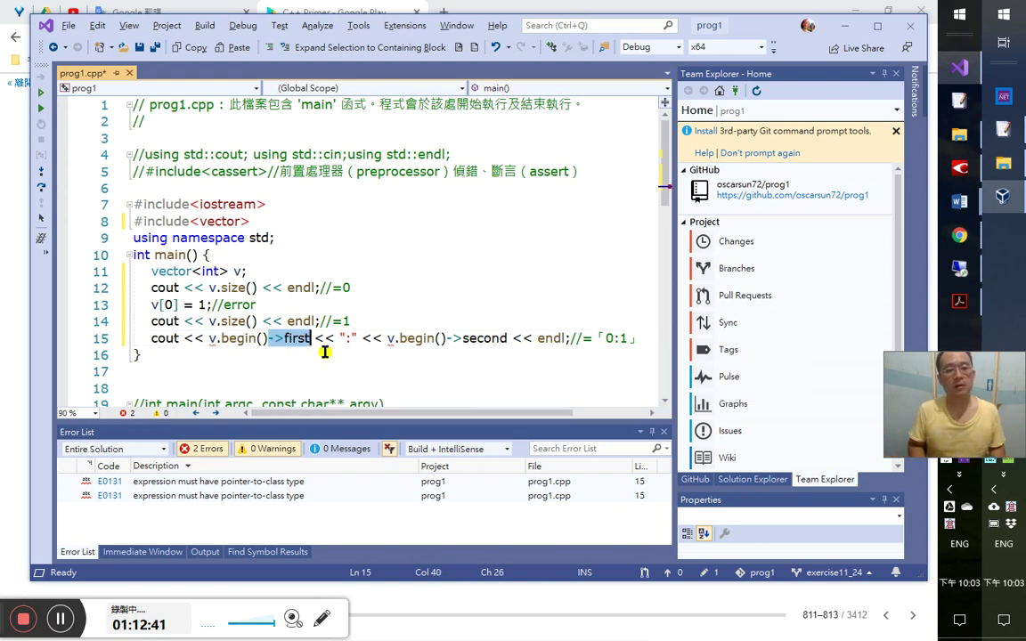
key("BackSpace")
key("Left")
key("Left")
key("Left")
key("Left")
key("Left")
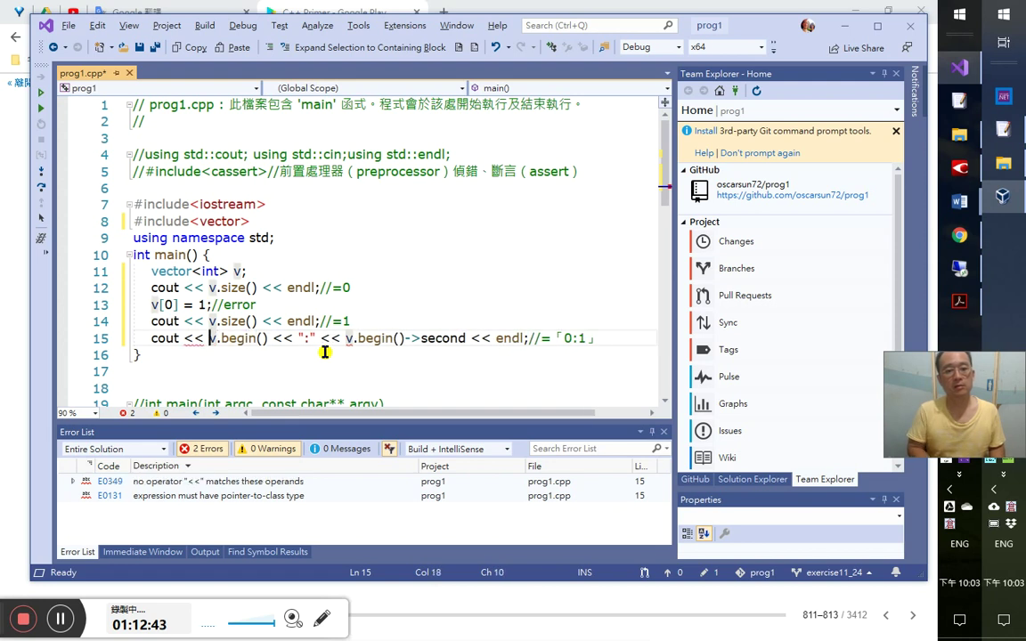
type("*")
- Replace v.begin()->second after the ":" in the last output line with *v.begin()
key("Right")
key("Right")
key("Right")
key("Right")
key("Right")
key("Right")
key("Right")
key("Right")
key("Right")
key("Right")
key("Right")
key("Right")
key("Right")
key("Right")
key("Right")
key("Right")
key("Right")
key("Right")
key("Right")
key("Right")
key("Left")
key("Left")
type("*")
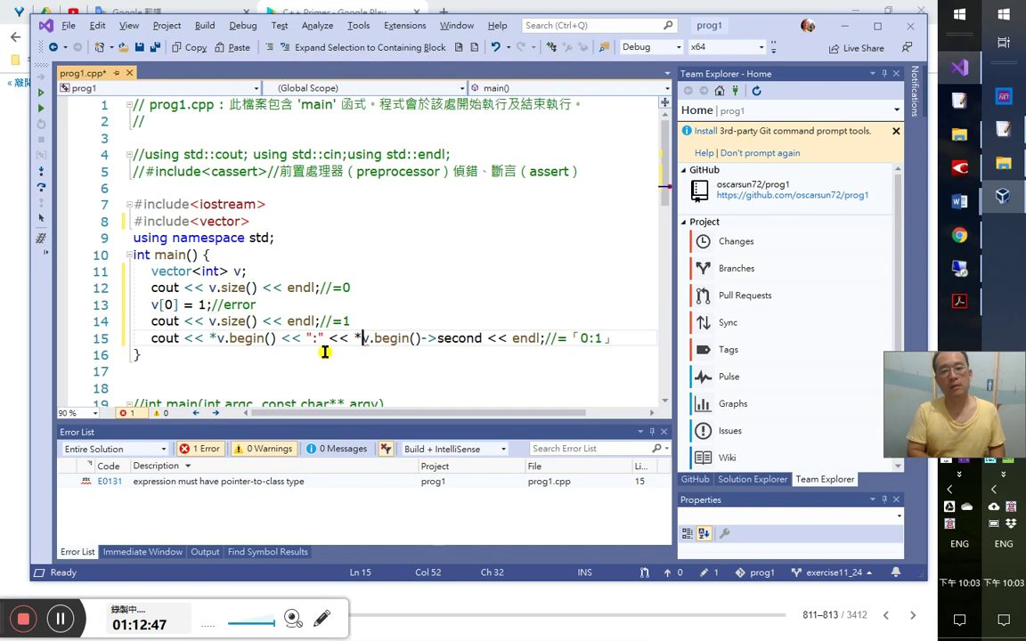
key("Right")
key("Right")
key("Right")
key("Right")
key("Right")
key("Right")
key("Right")
key("Right")
key("shift+Right")
key("shift+Right")
key("shift+Right")
key("shift+Right")
key("shift+Right")
key("shift+Right")
key("shift+Right")
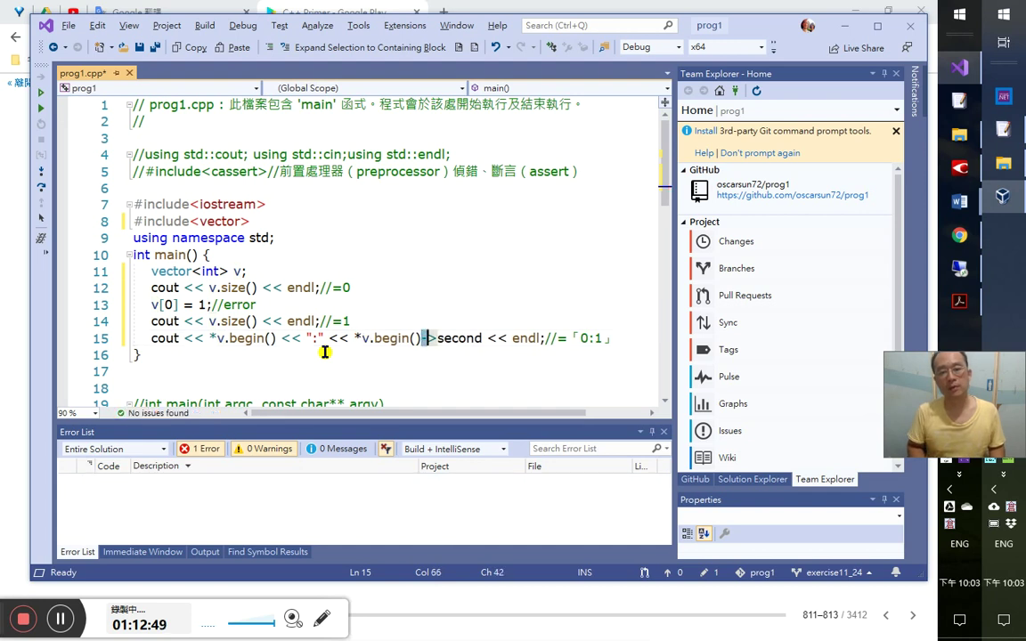
key("Delete")
key("Down")
key("Down")
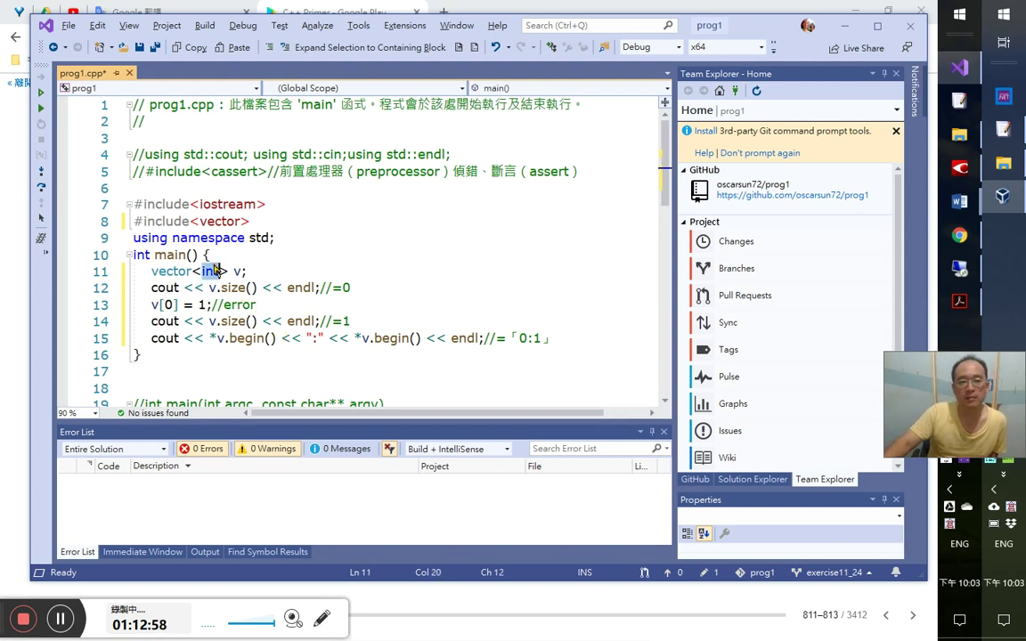
- Debug the program up to the v[0] = 1; line, step over that assignment, and abort the run
left_click(433, 350)
left_click(252, 305)
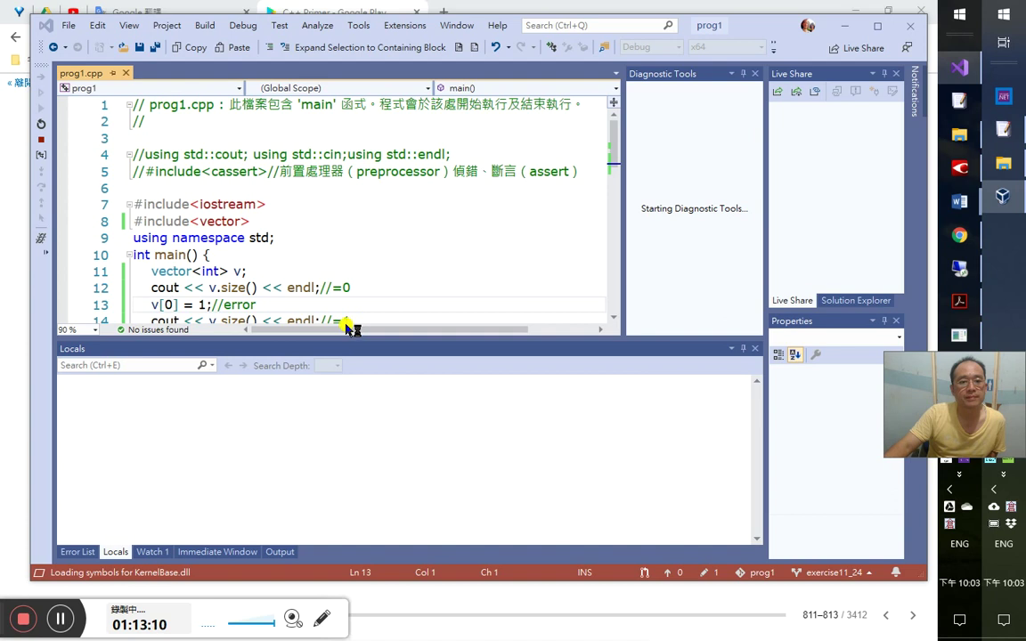
left_click(41, 172)
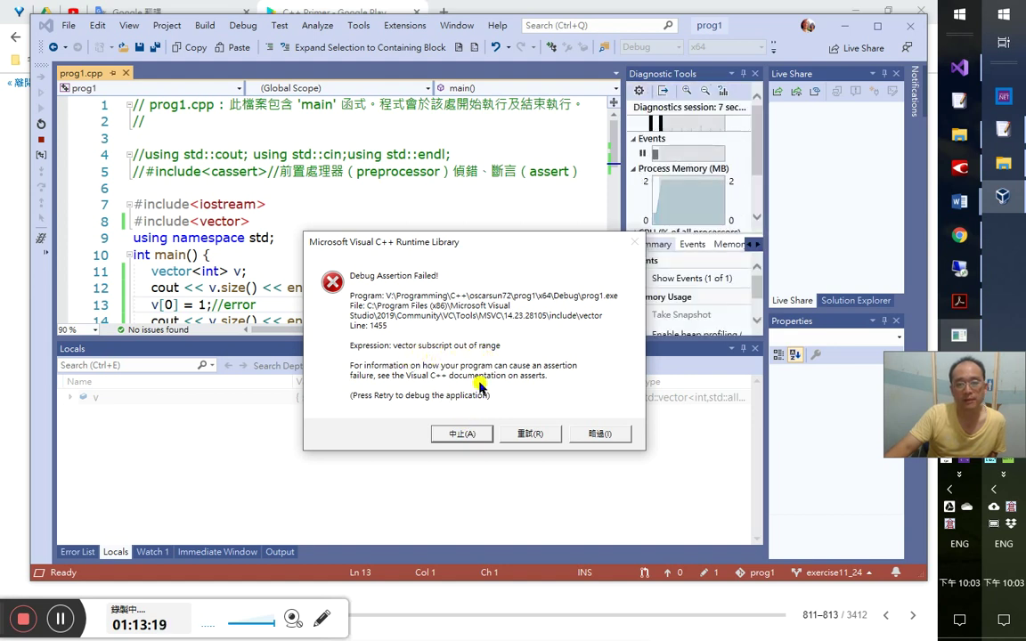
left_click(473, 433)
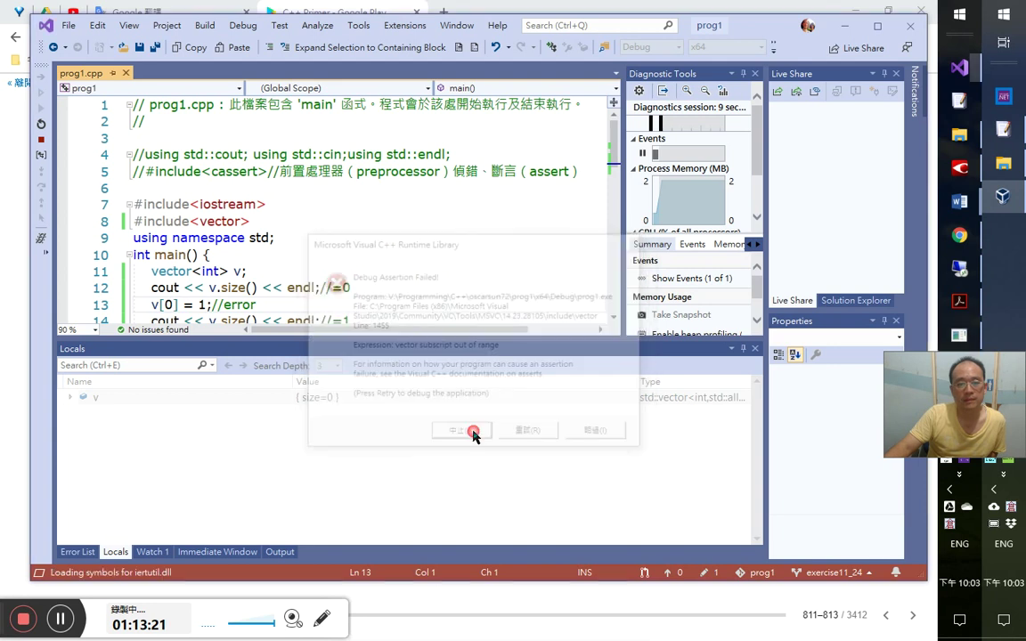
- Extend the //error comment after v[0] = 1; to read "error :vector subscript out of range"
left_click(282, 293)
left_click(281, 303)
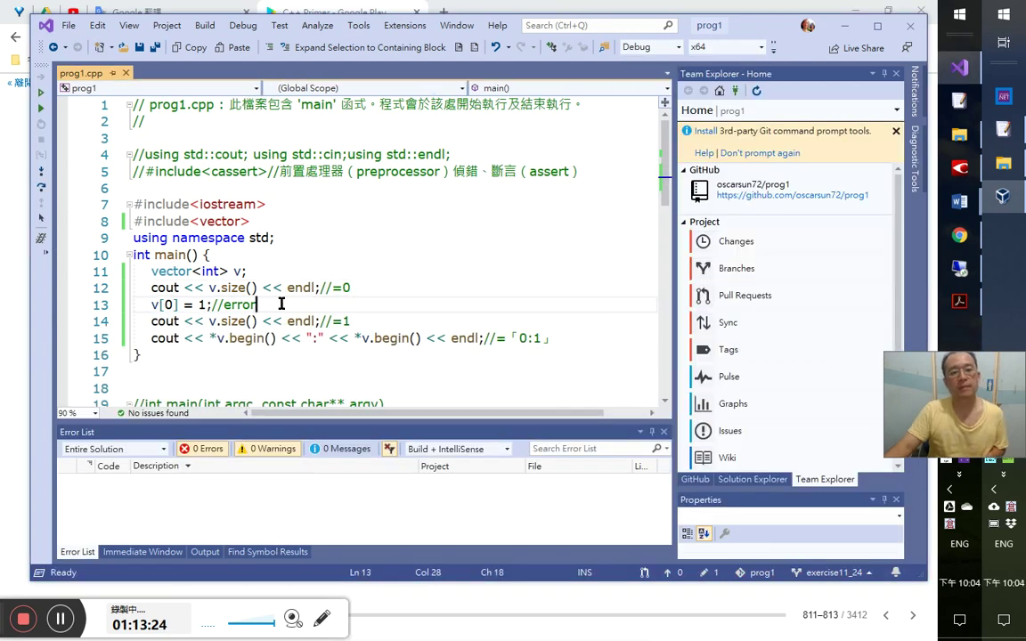
type(":")
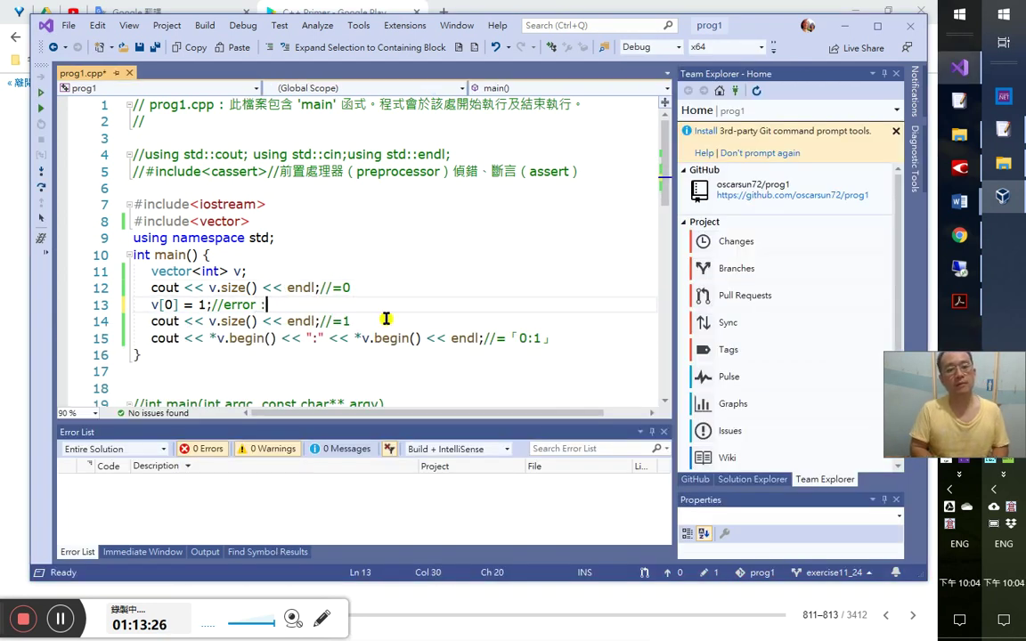
type("vector subscript out of range")
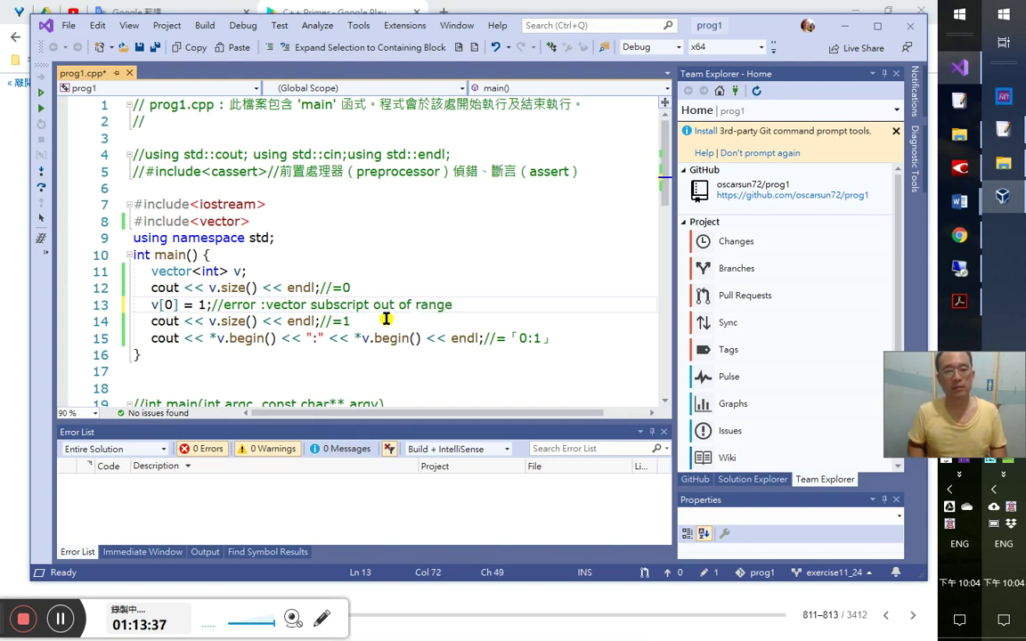
- Comment out the v[0] = 1; line directly below the first size output line
left_click(385, 319)
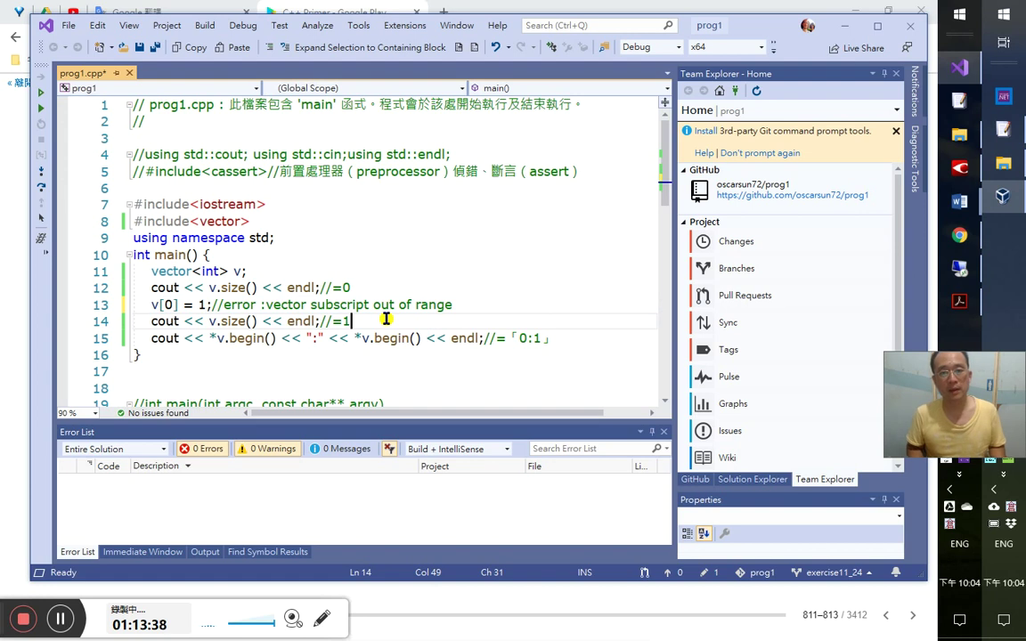
key("Up")
key("End")
key("Up")
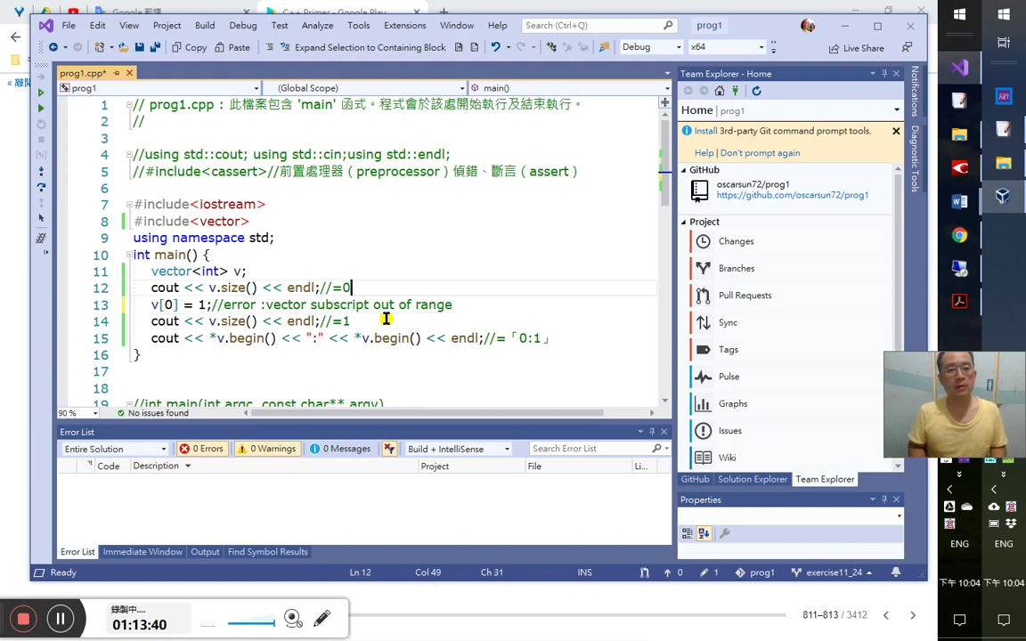
key("Return")
key("Down")
type("//")
key("Up")
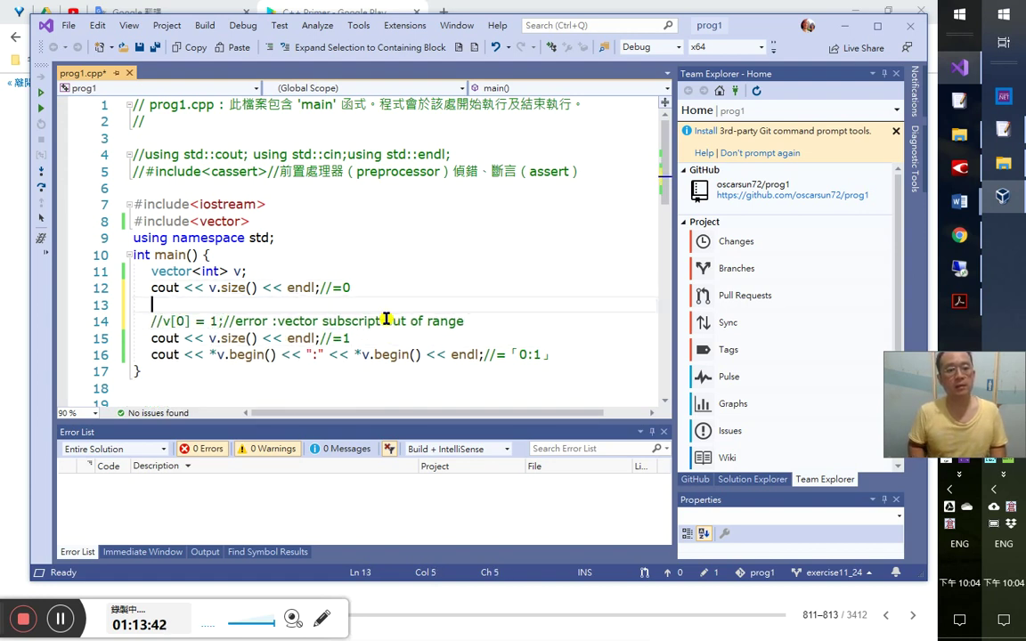
key("Up")
key("End")
key("Delete")
- Add the statement v.at(0) = 1; on a new line below the commented-out assignment
key("Down")
key("End")
key("Return")
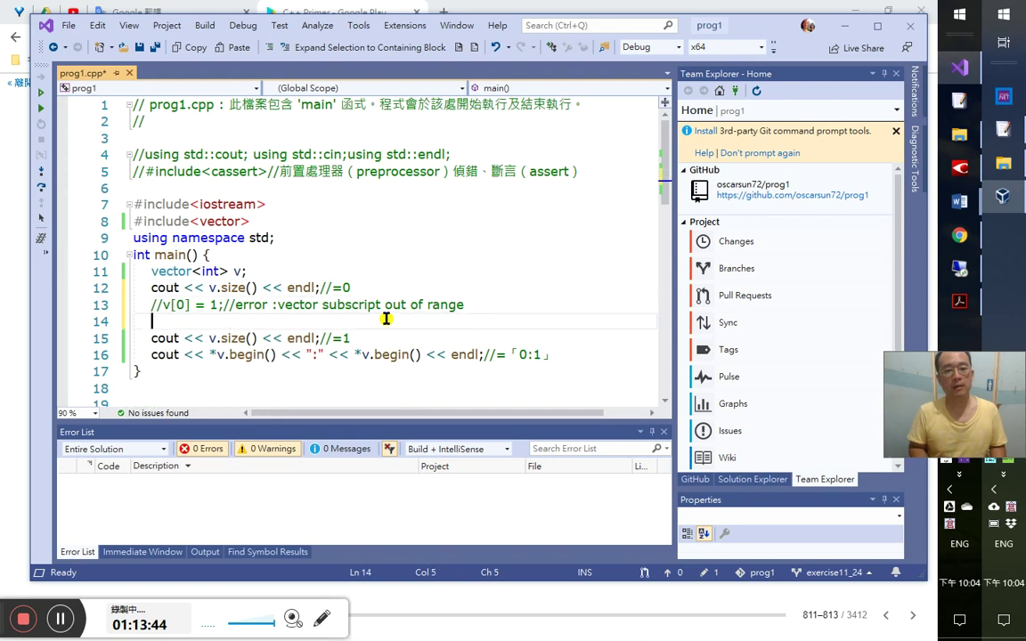
type("v.a")
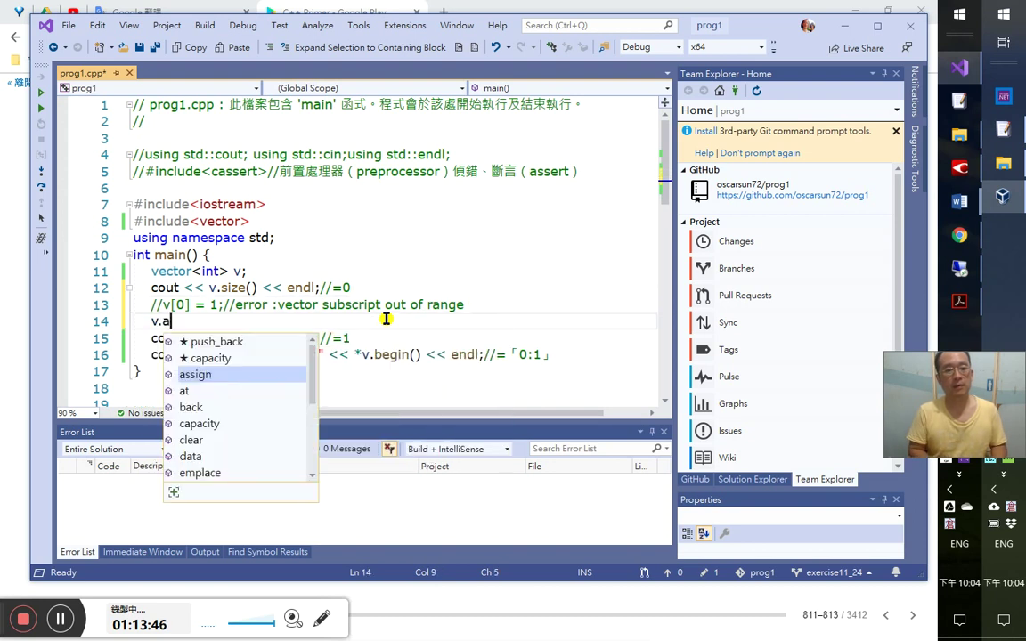
type("t(0) ")
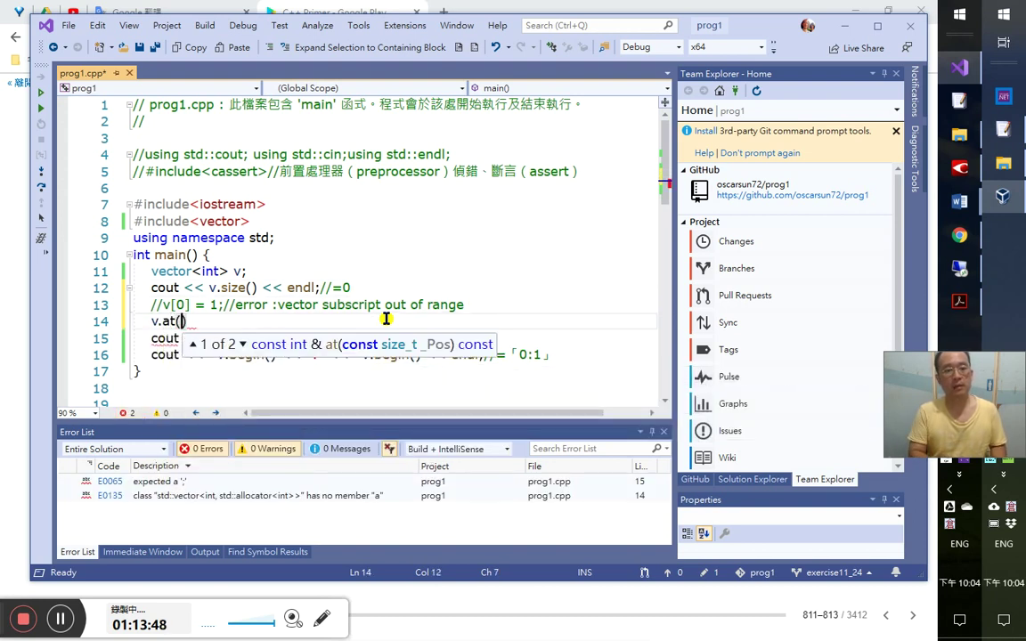
type("= 1;")
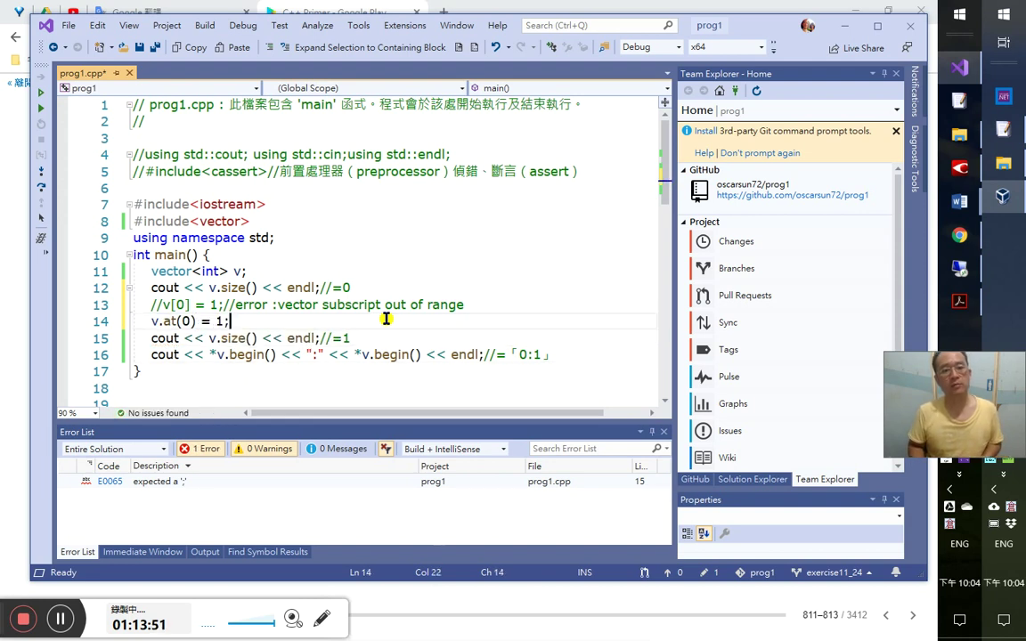
- Debug up to and over v.at(0) = 1;, ending the session and closing the vector header file
key("ctrl+F5")
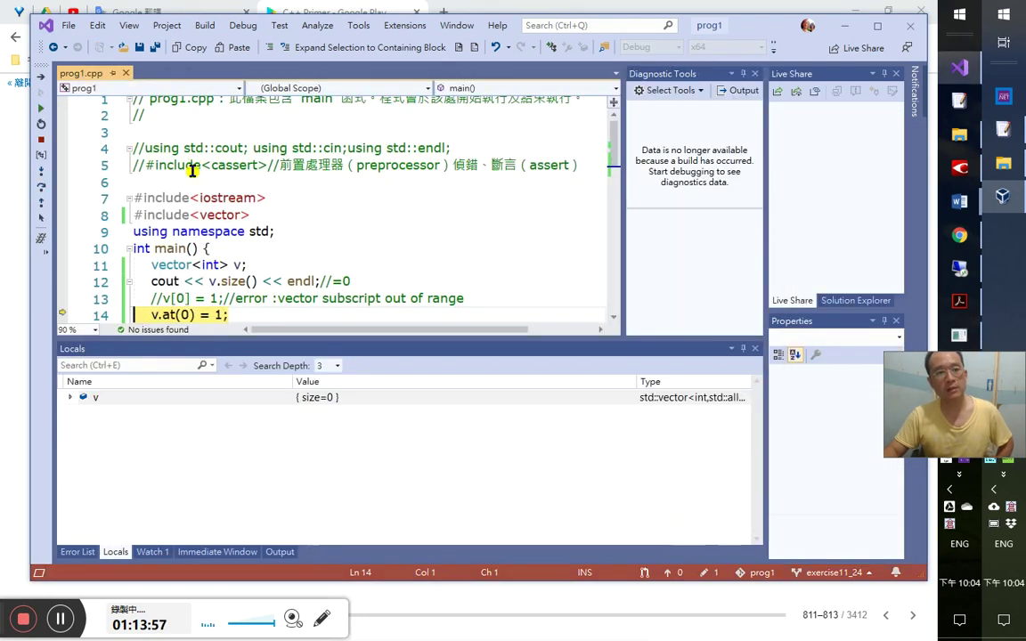
left_click(42, 169)
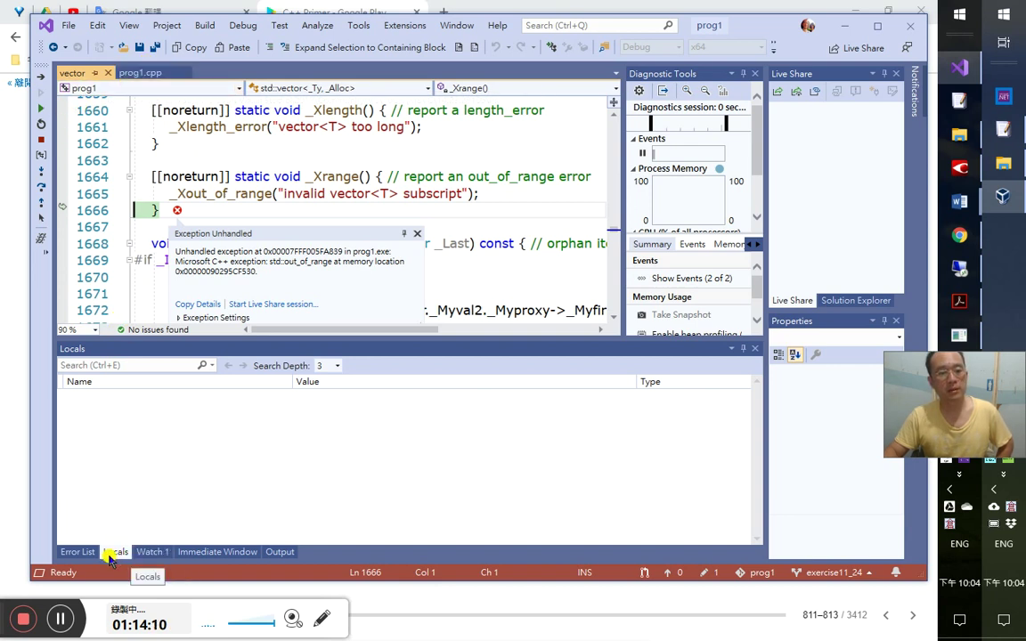
left_click(42, 142)
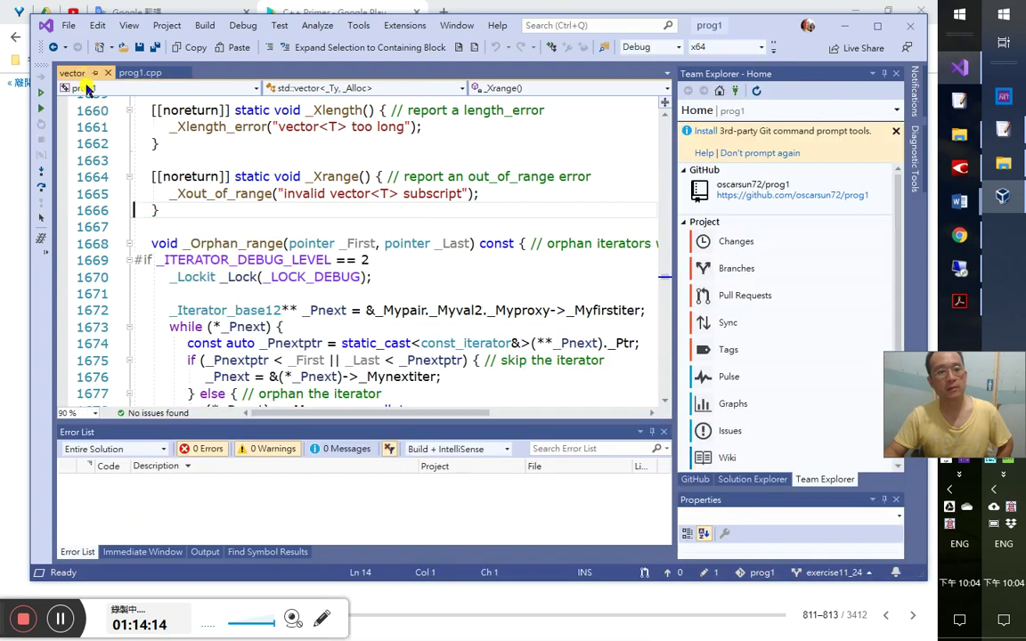
middle_click(87, 78)
left_click(226, 316)
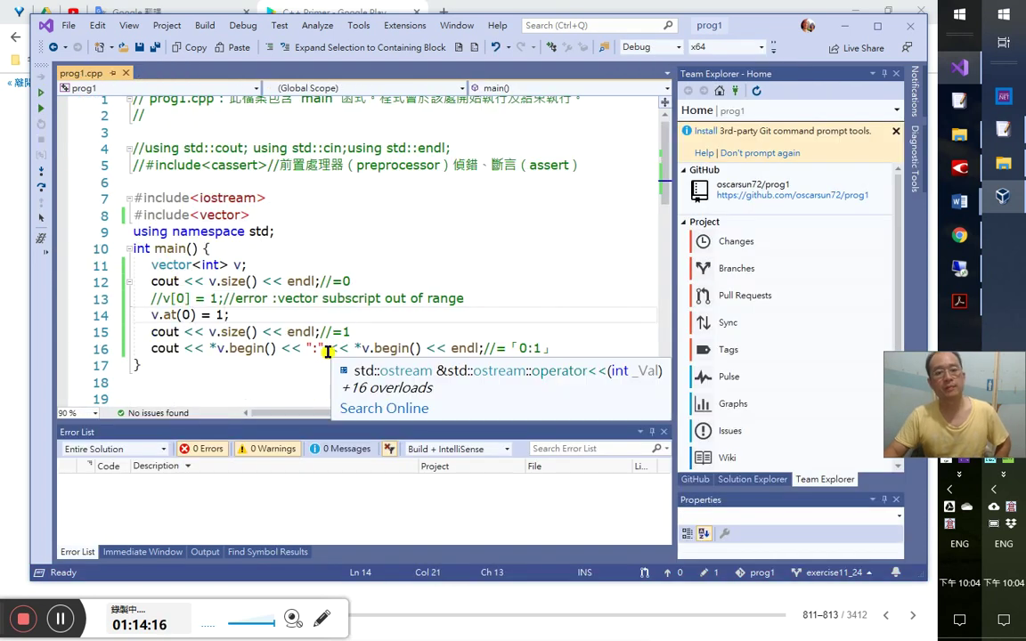
- Insert a try/catch block catching const std::exception& between the commented-out assignment and v.at(0) = 1;
left_click(506, 298)
key("Return")
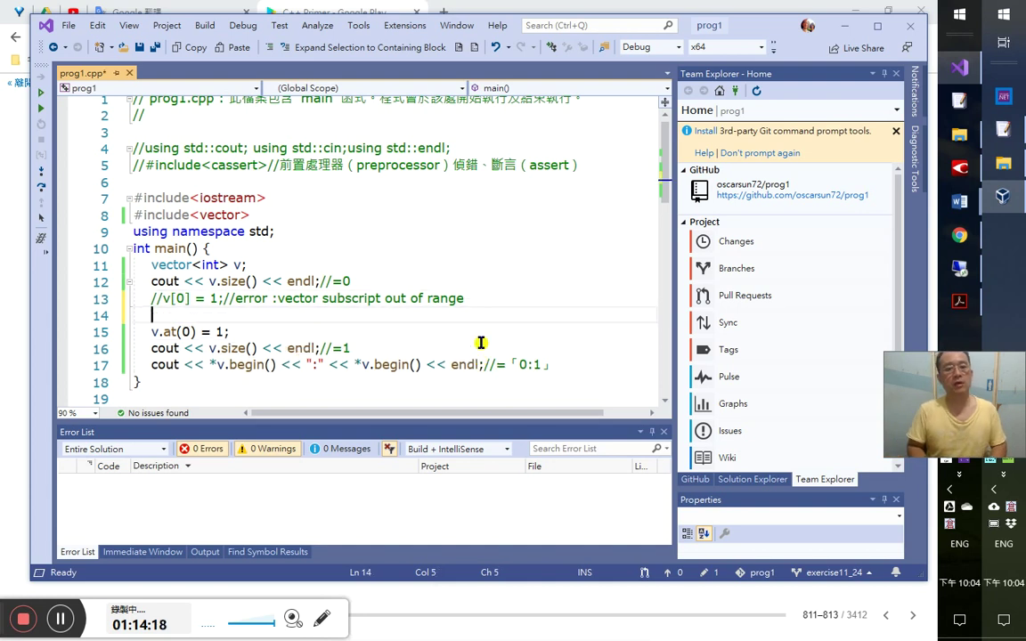
type("tr")
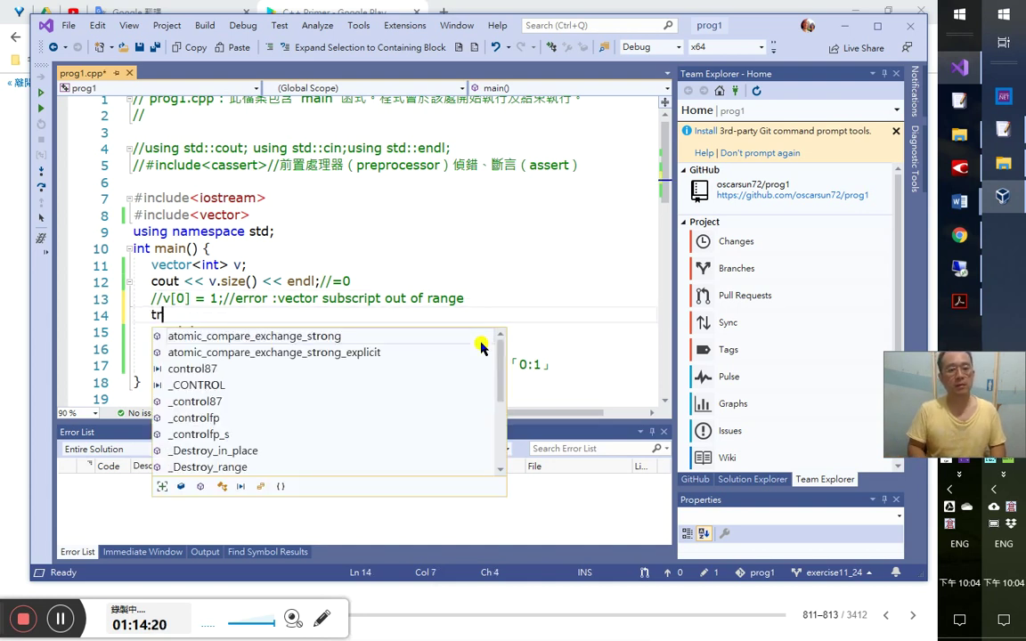
type("y")
key("Tab")
key("Tab")
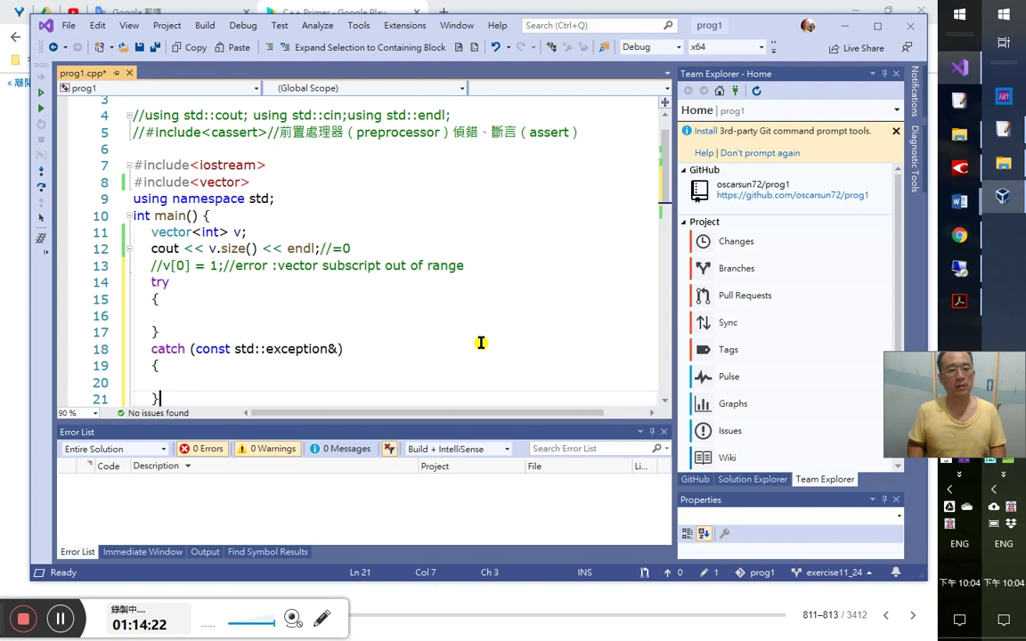
- Move the v.at(0) = 1; statement into the try block
key("Down")
key("alt+Up")
key("alt+Up")
key("alt+Up")
key("alt+Up")
key("alt+Up")
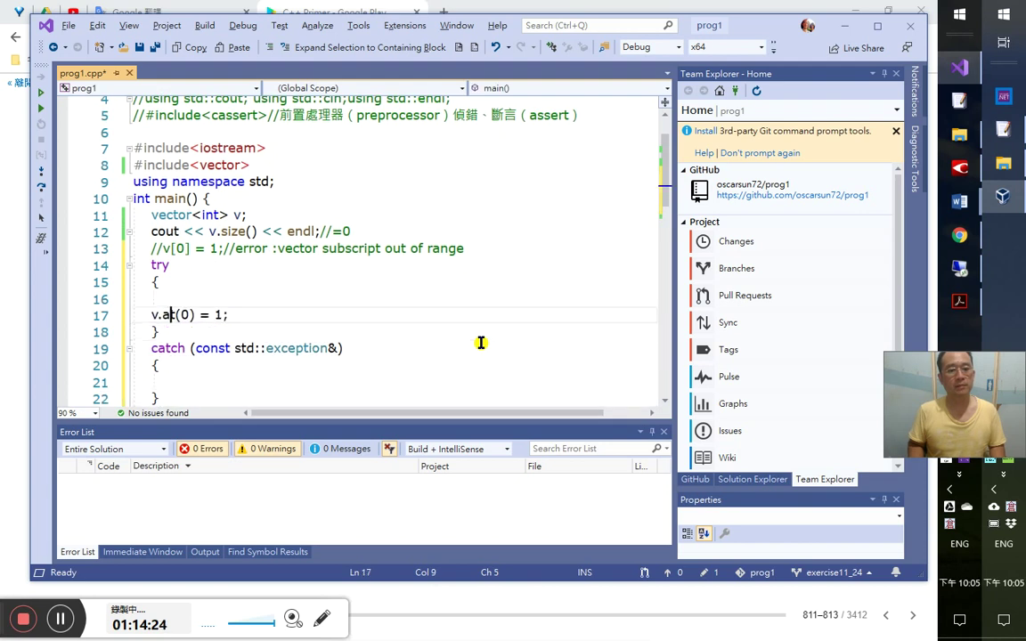
key("alt+Up")
key("Home")
- Move the second cout << v.size() << endl; line into the catch block
key("Down")
key("Down")
key("Down")
key("Down")
key("Down")
key("Down")
key("Down")
key("Down")
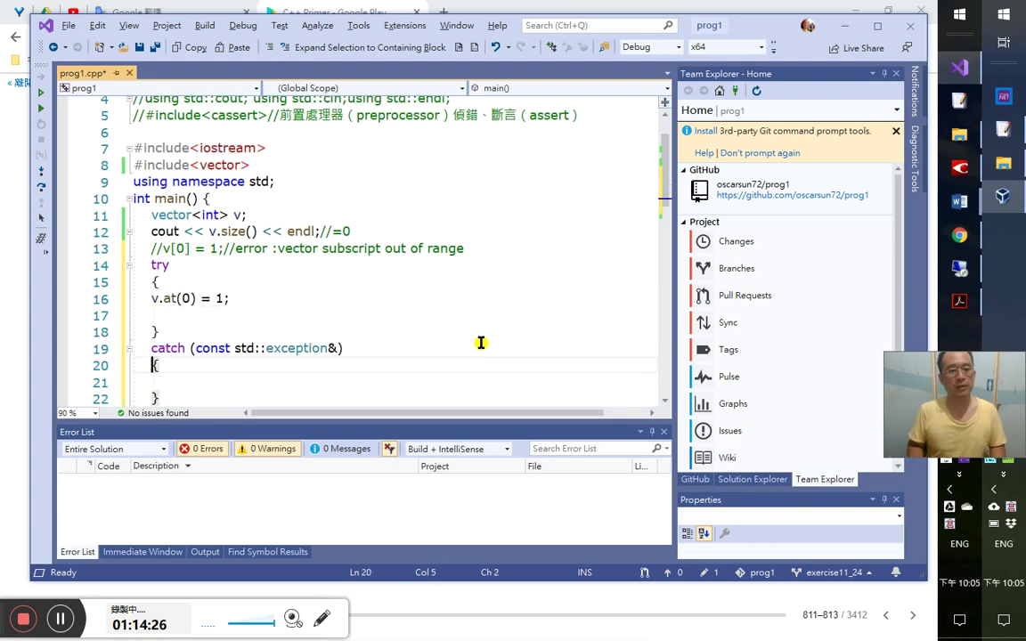
key("Up")
key("Up")
key("Up")
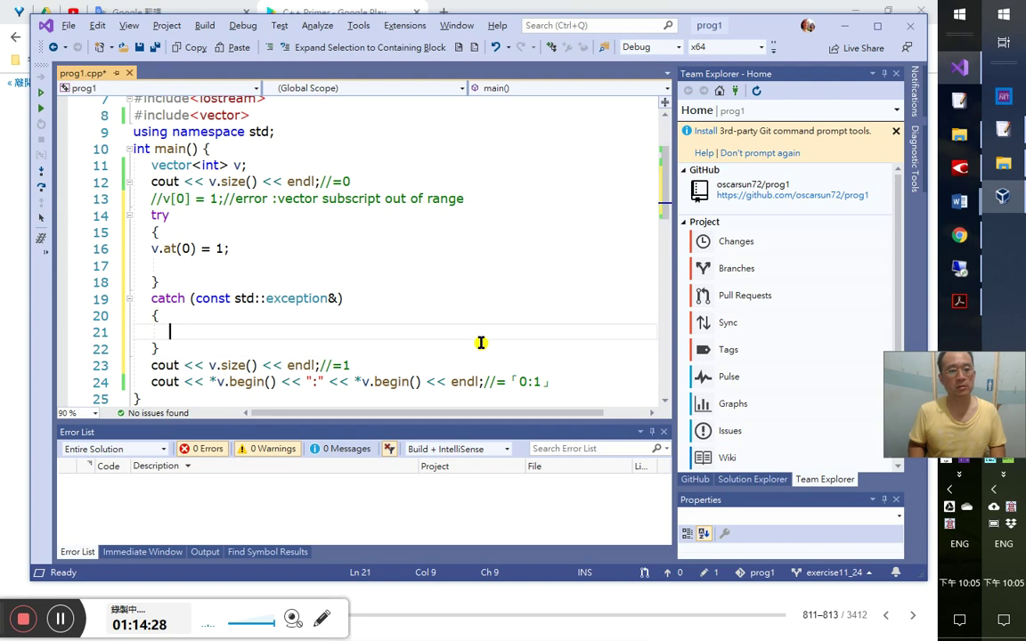
key("Down")
key("Down")
key("shift+End")
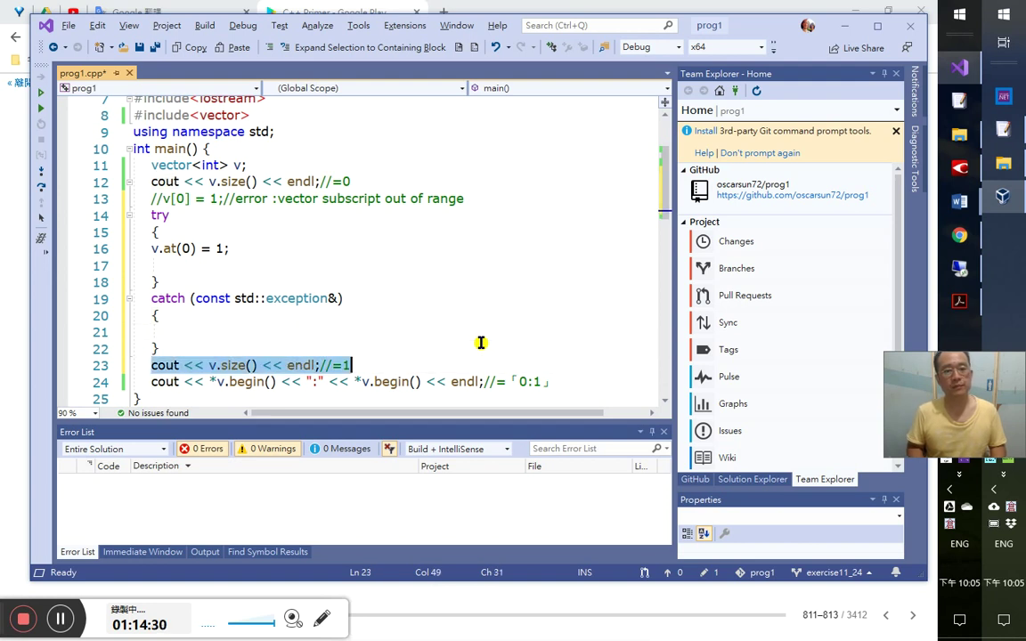
key("Up")
key("Up")
key("Down")
key("Down")
key("alt+Up")
key("alt+Up")
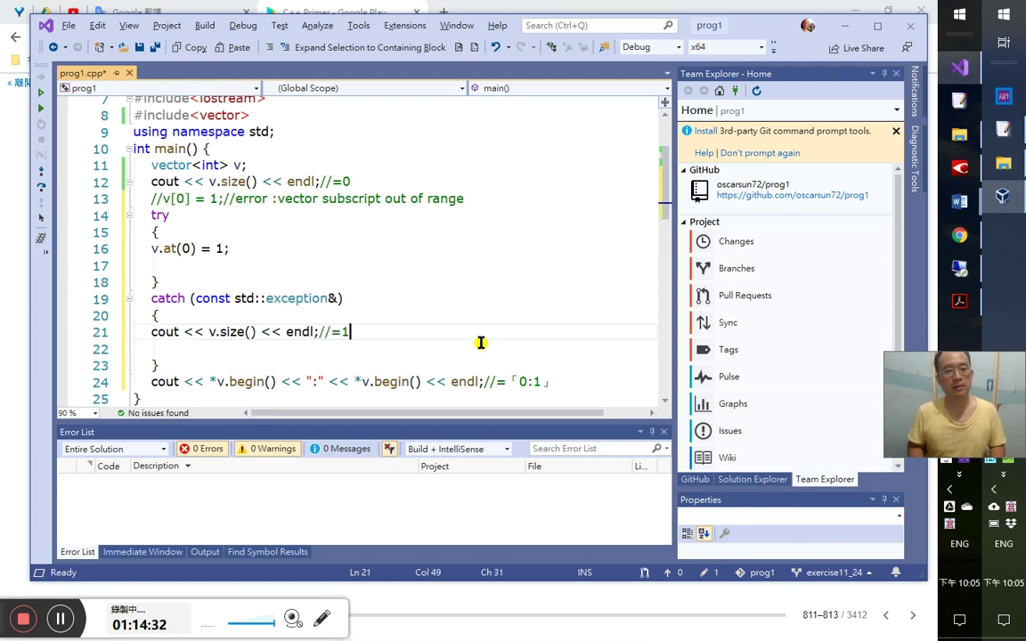
- Indent the size output line in the catch block and change its comment to //=0
key("Down")
key("Down")
key("Down")
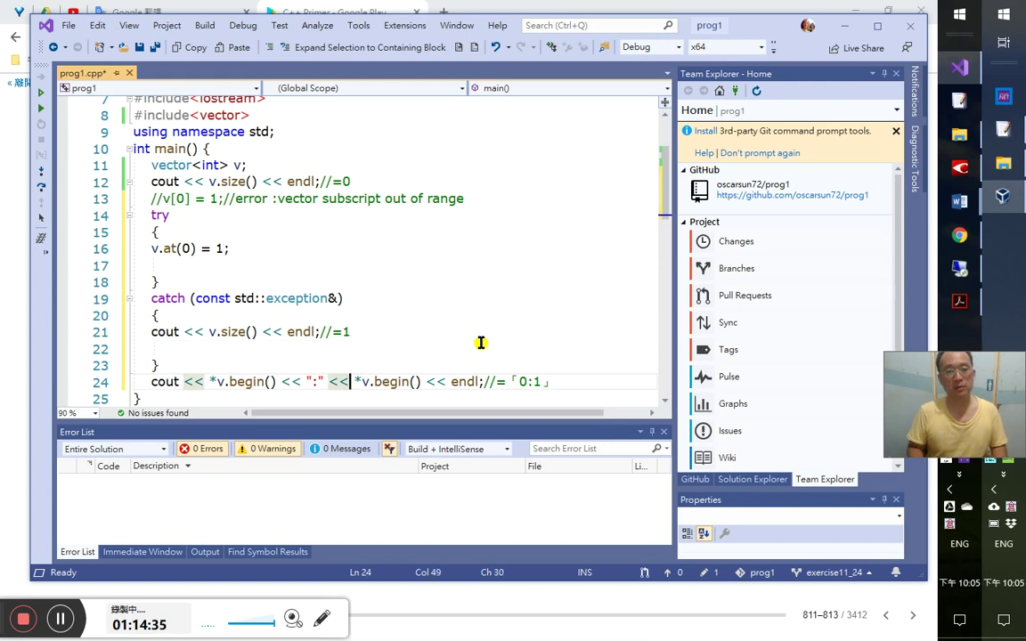
key("shift+Home")
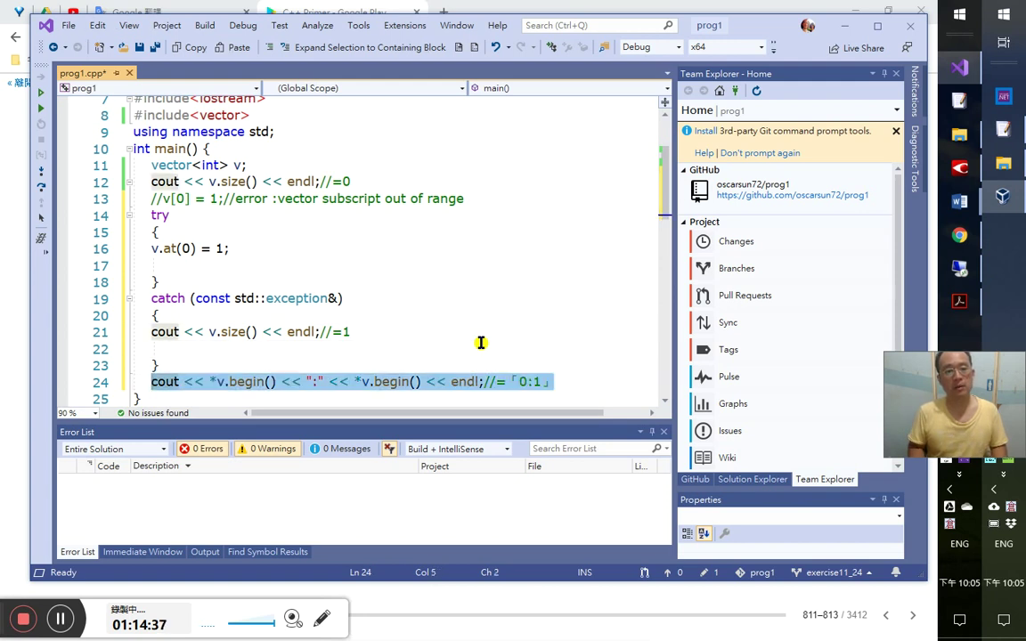
key("Up")
key("Up")
key("Up")
key("Tab")
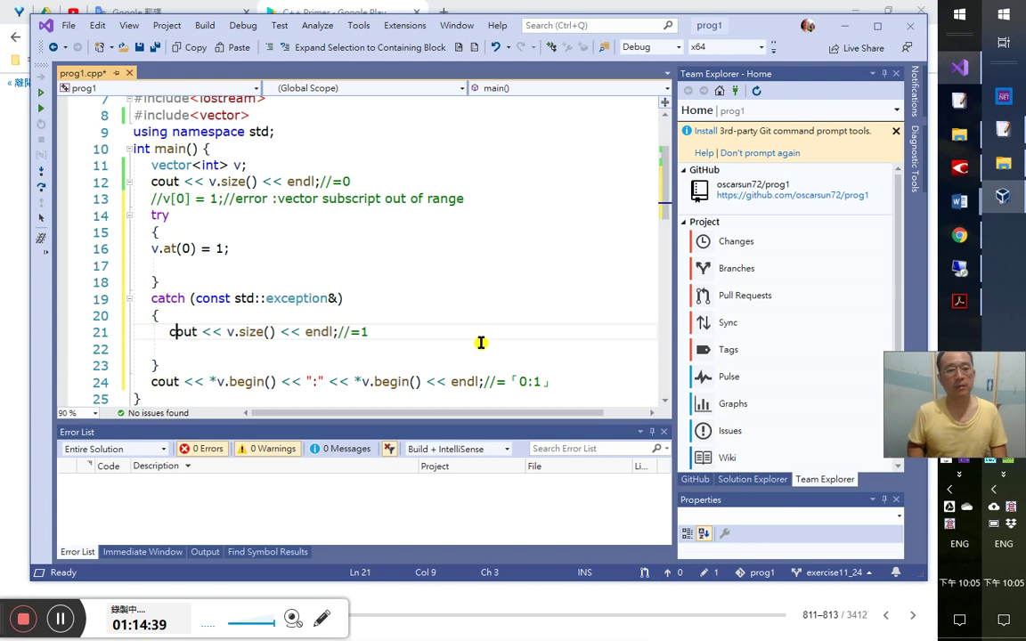
key("Right")
key("Right")
key("Right")
key("Right")
key("Right")
key("Right")
key("Right")
key("Right")
key("Right")
key("Right")
key("Right")
key("Right")
key("Right")
key("Right")
key("Right")
key("Right")
key("Right")
key("End")
key("shift+Left")
type("0")
- Remove the last output line, which prints *v.begin() twice, from the end of main
key("Down")
key("Down")
key("Down")
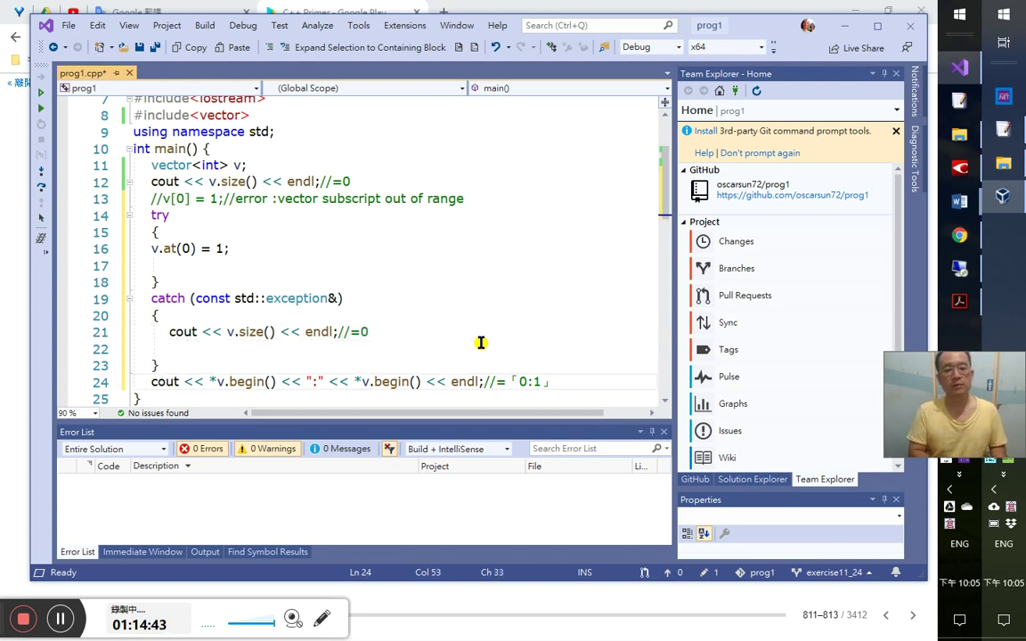
key("ctrl+x")
- Format the document and remove the empty lines inside the catch and try blocks
key("Up")
key("Up")
key("ctrl+k")
key("ctrl+d")
key("Up")
key("Down")
key("Delete")
key("Up")
key("Up")
key("Up")
key("Up")
key("Up")
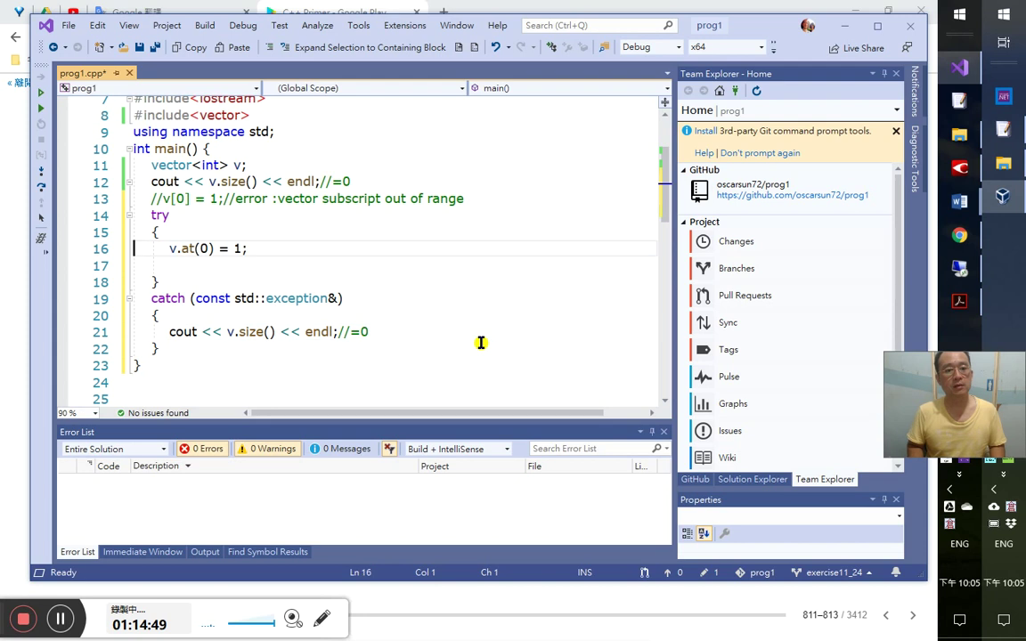
key("ctrl+x")
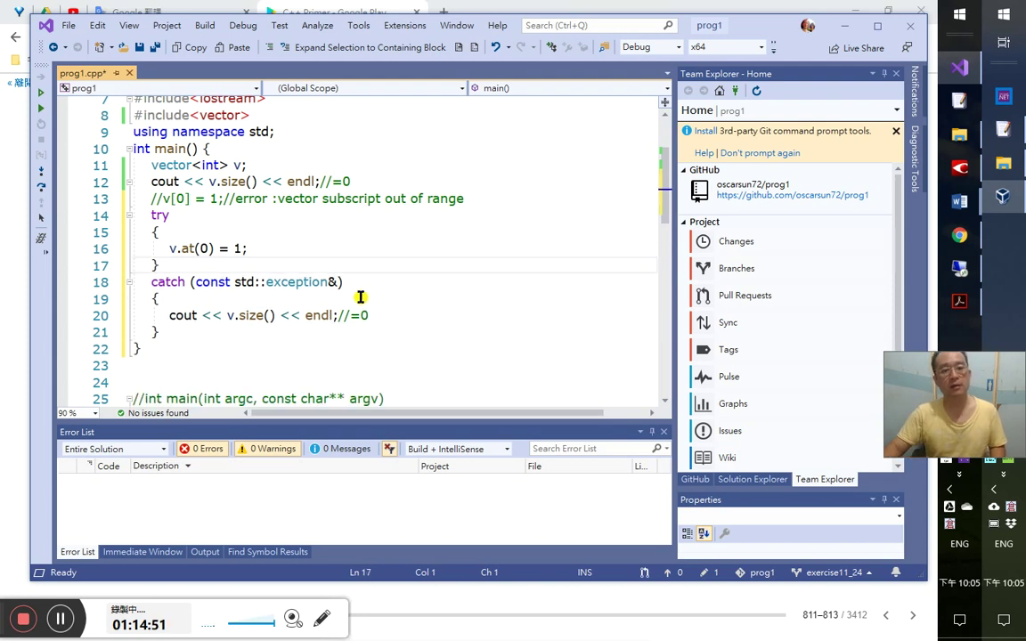
- Run the program without debugging to check its output, and close the console window
left_click(41, 92)
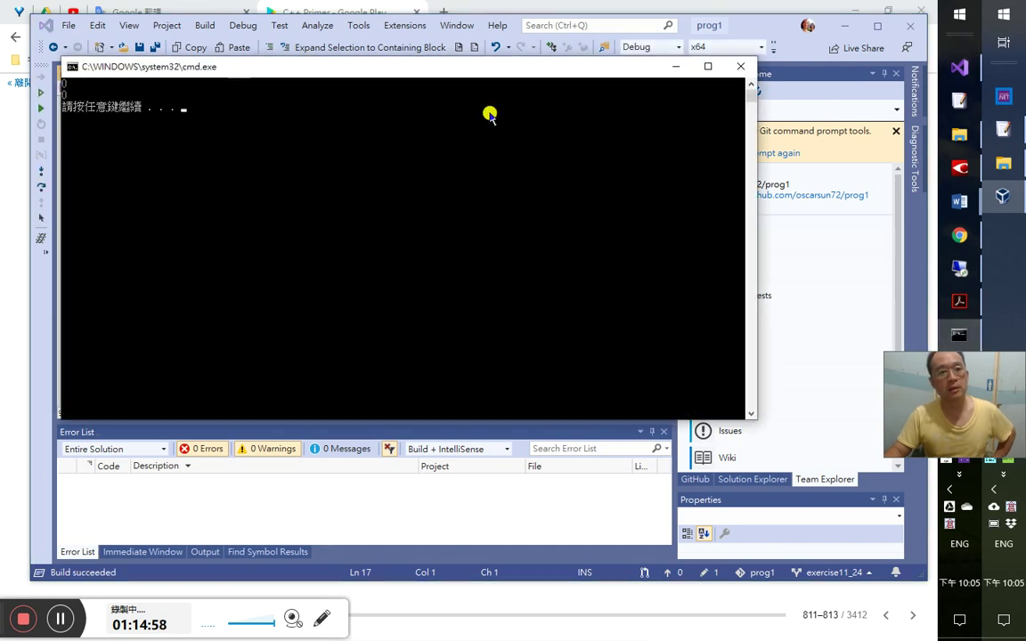
key("Return")
- Debug up to the size output line in the catch block and inspect the console window, moving it aside
left_click(235, 314)
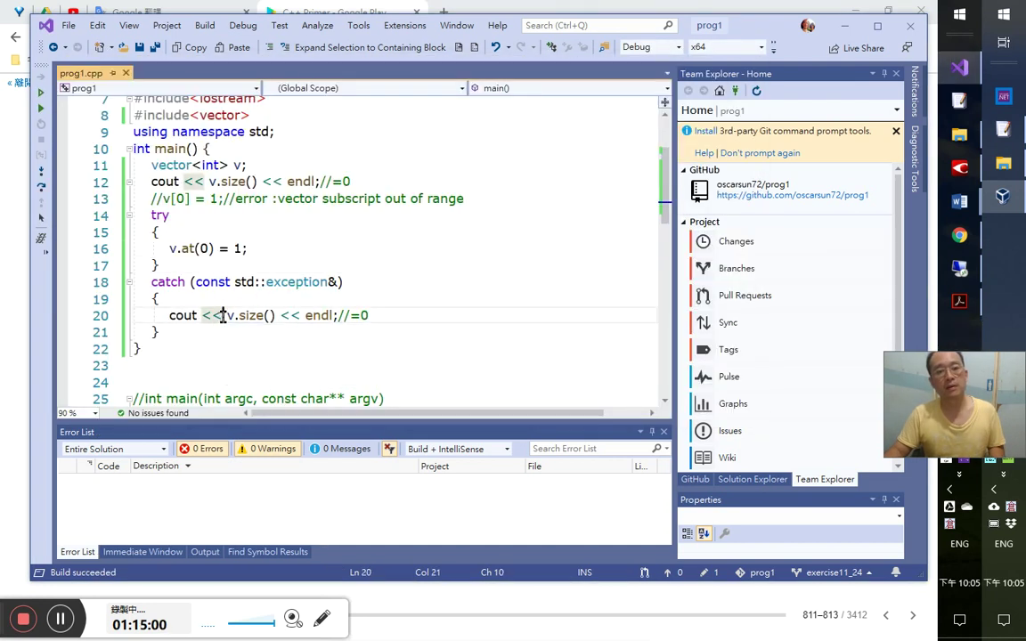
left_click(41, 219)
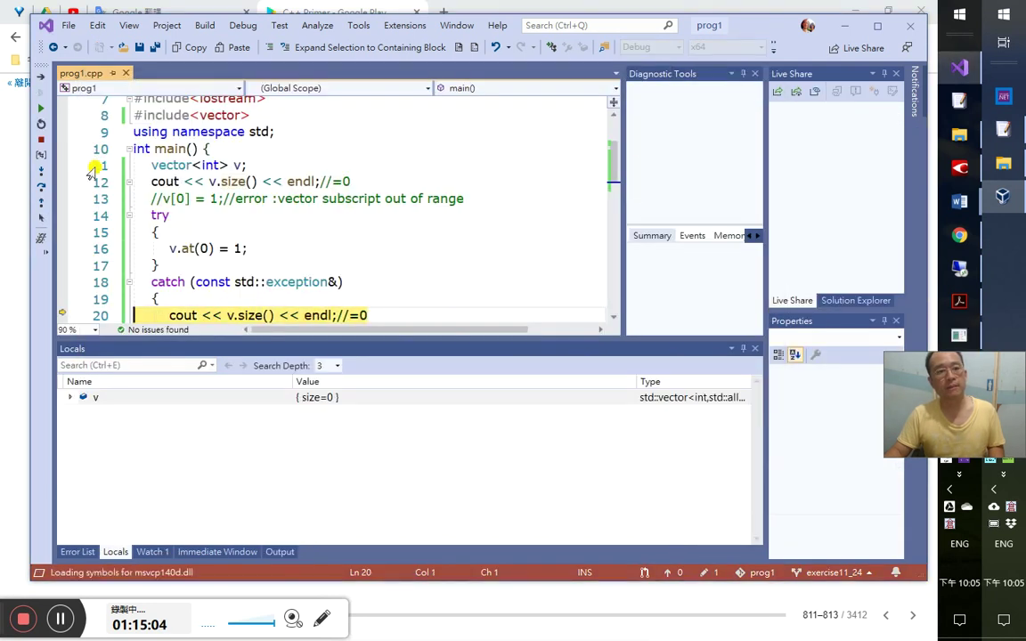
key("alt+Tab")
left_click_drag(197, 96, 114, 123)
left_click(704, 50)
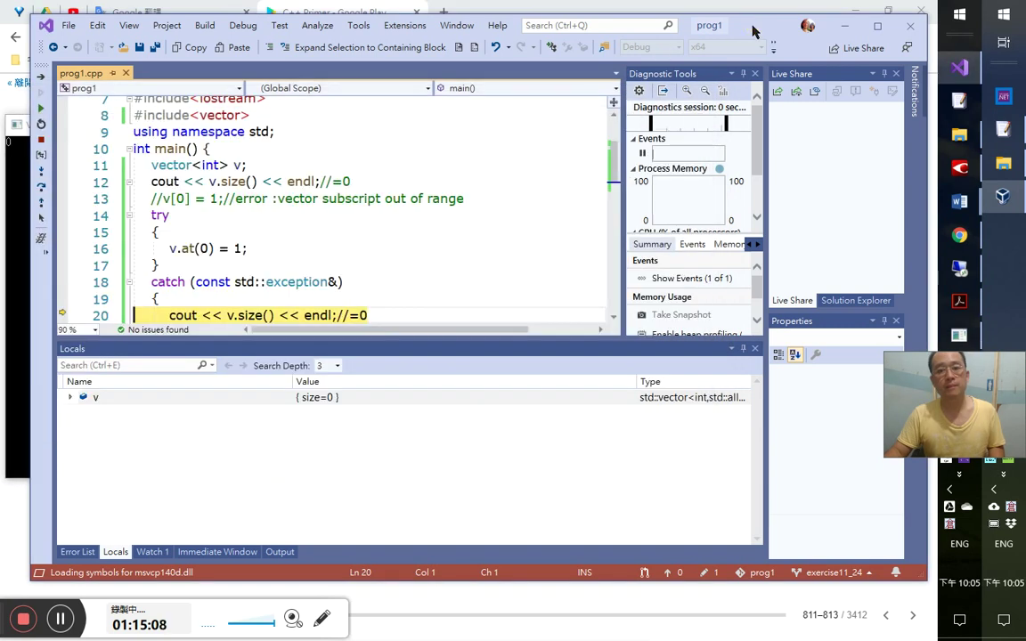
- Step the debugger through the catch block to the closing brace of main, reviewing the code
left_click(40, 172)
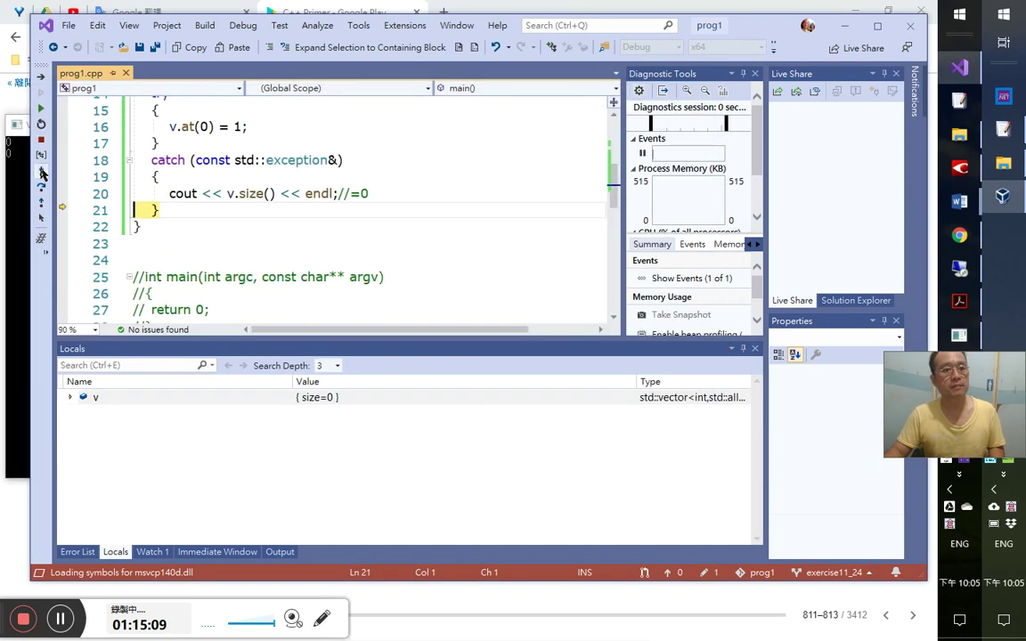
left_click(40, 172)
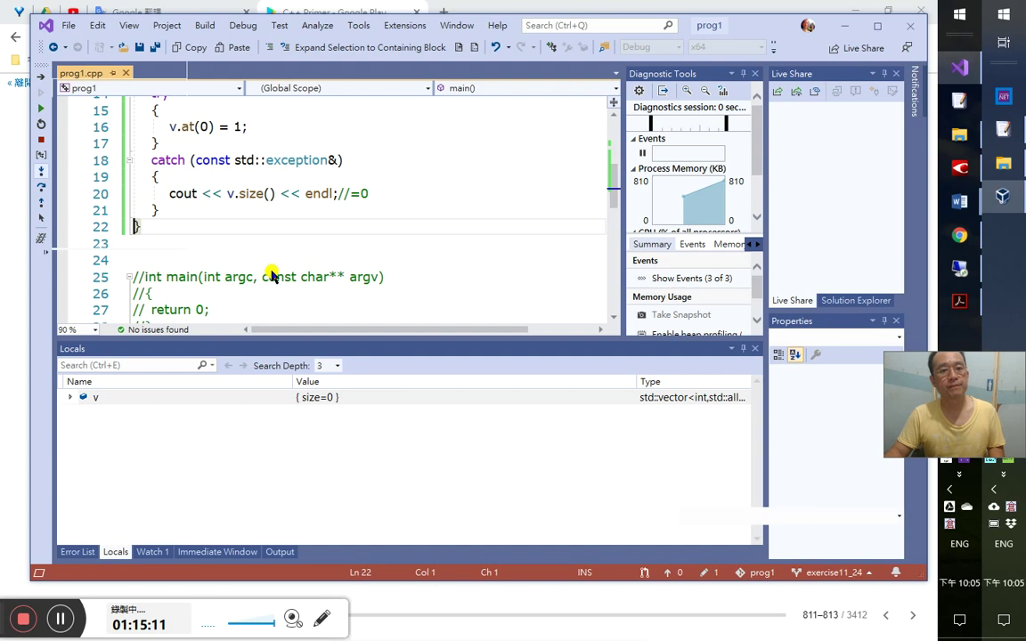
scroll(277, 268, "up", 2)
scroll(295, 304, "up", 1)
left_click(178, 375)
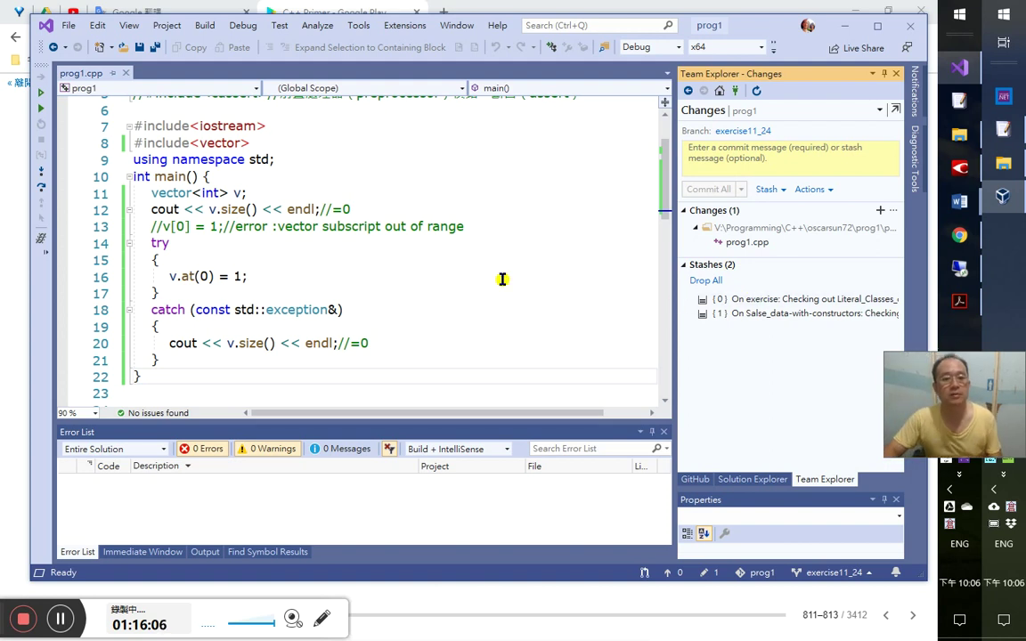
- Commit all changes on the exercise11_24 branch with the message "OK" and push them
left_click(425, 282)
left_click(414, 311)
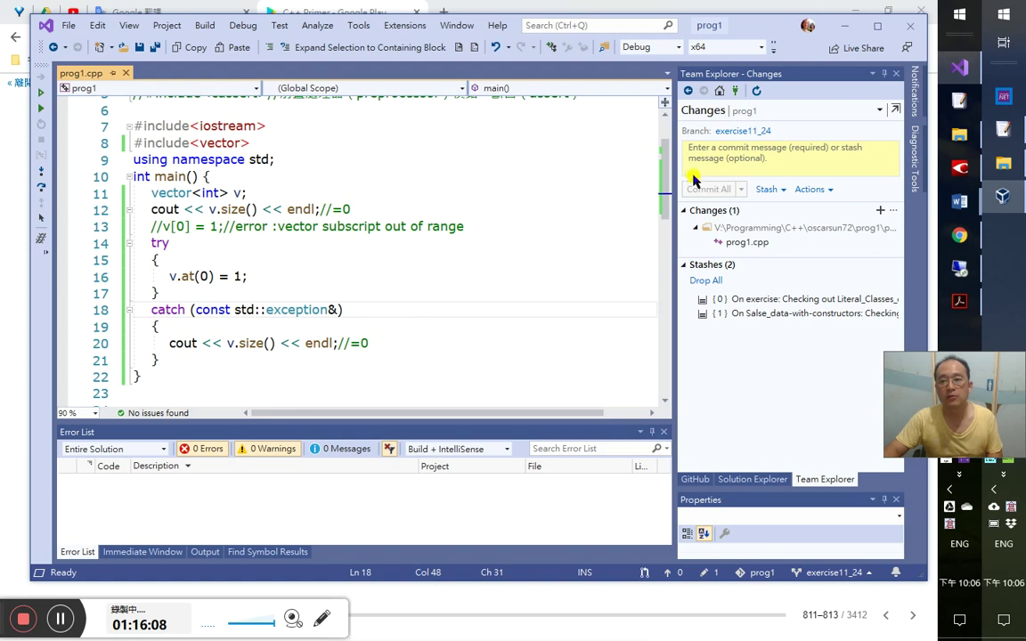
left_click(722, 167)
type("OK")
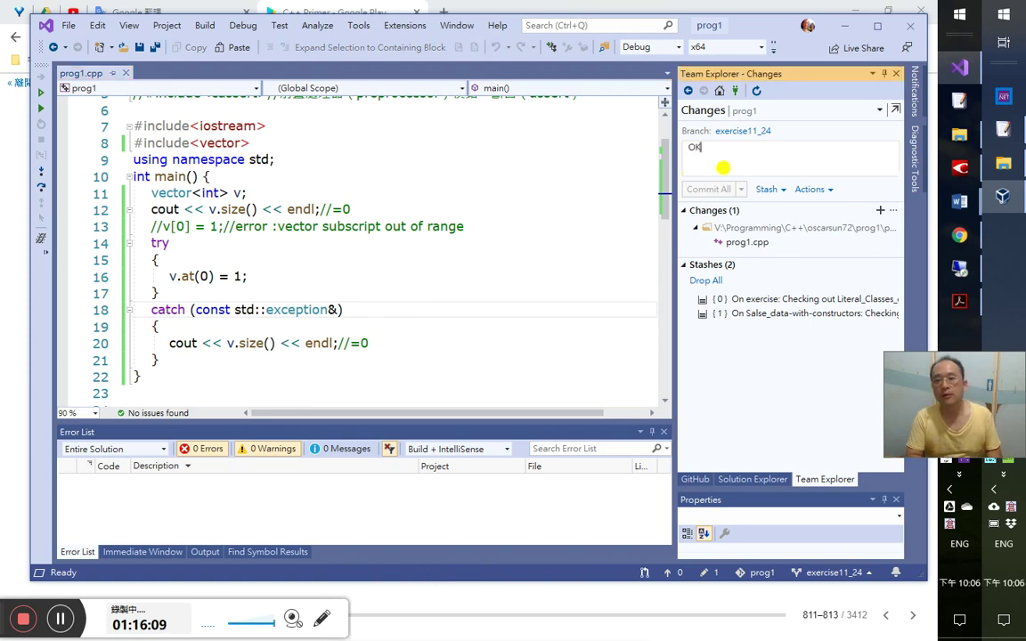
key("Tab")
key("Down")
key("Down")
key("Down")
key("Return")
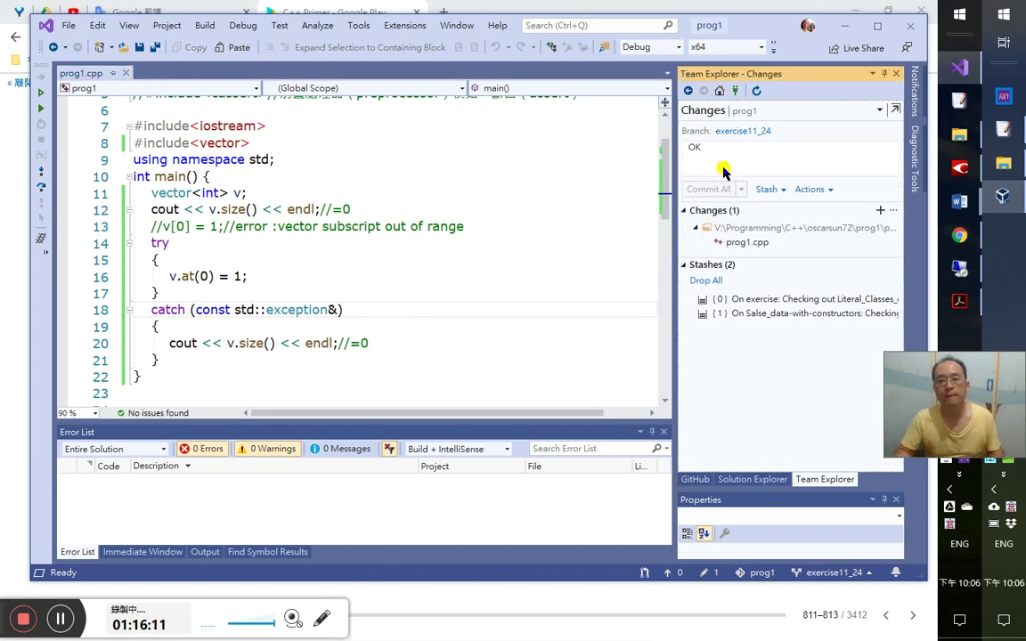
- Copy the complete vector program from prog1.cpp in Visual Studio Code and paste it under the 練習 11.25 heading in the Word notes
key("alt+Tab")
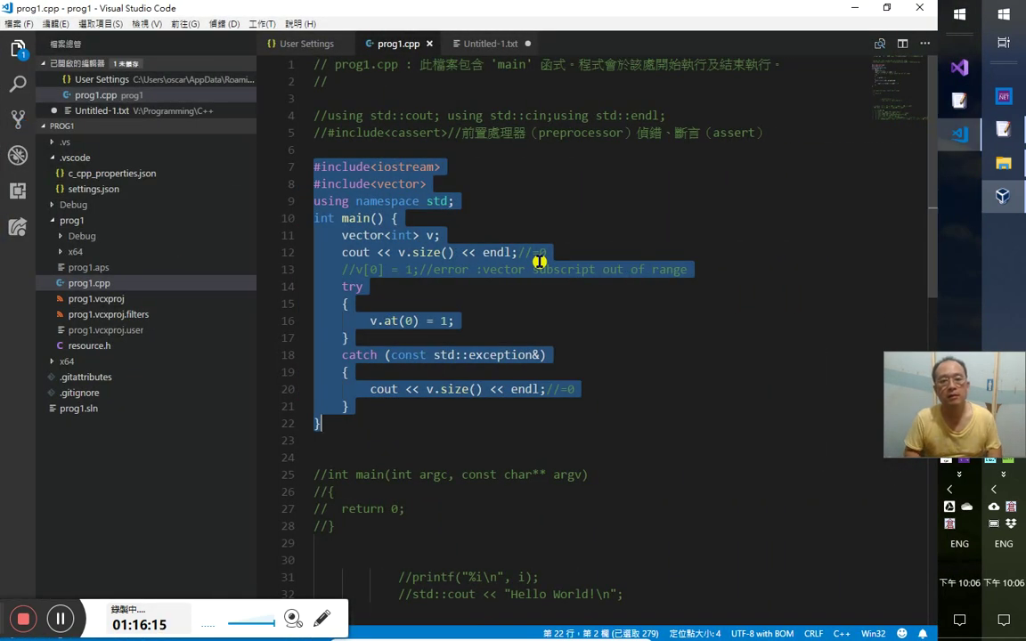
key("alt+Tab")
key("alt+Tab")
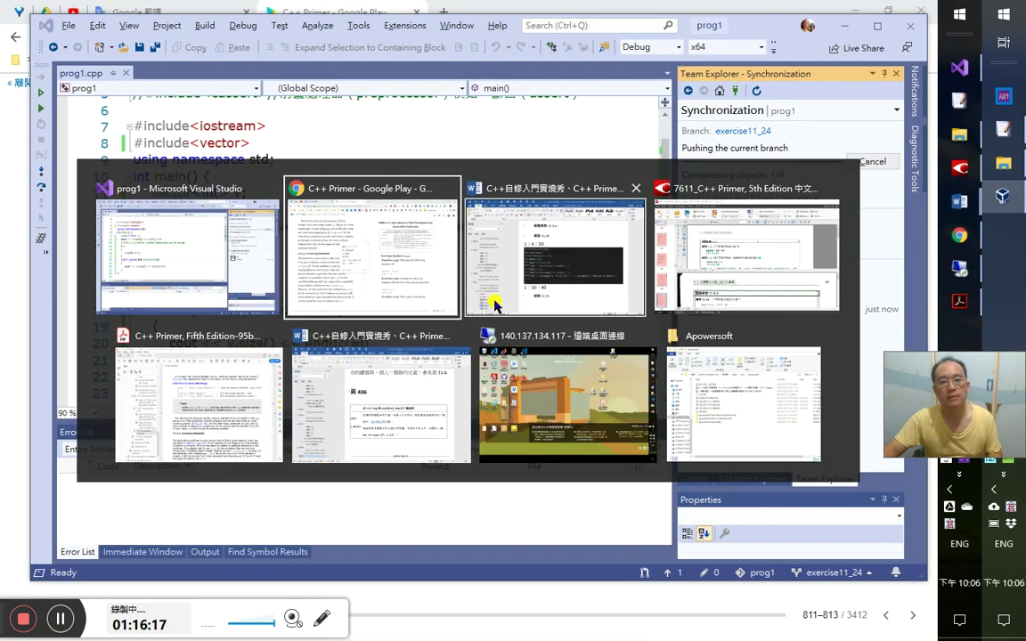
key("alt+Tab")
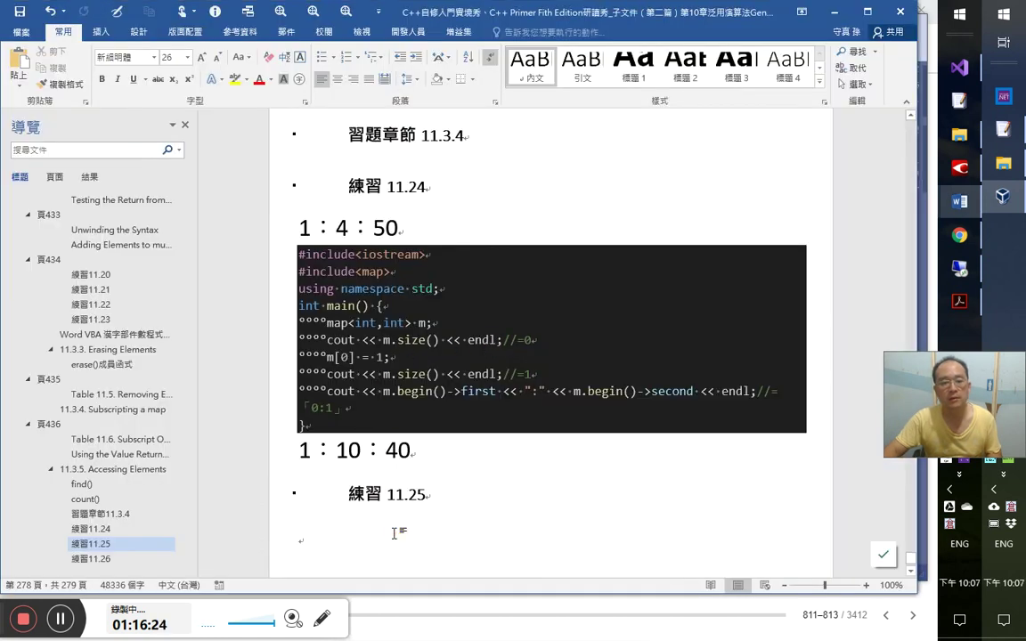
left_click(396, 532)
left_click(20, 62)
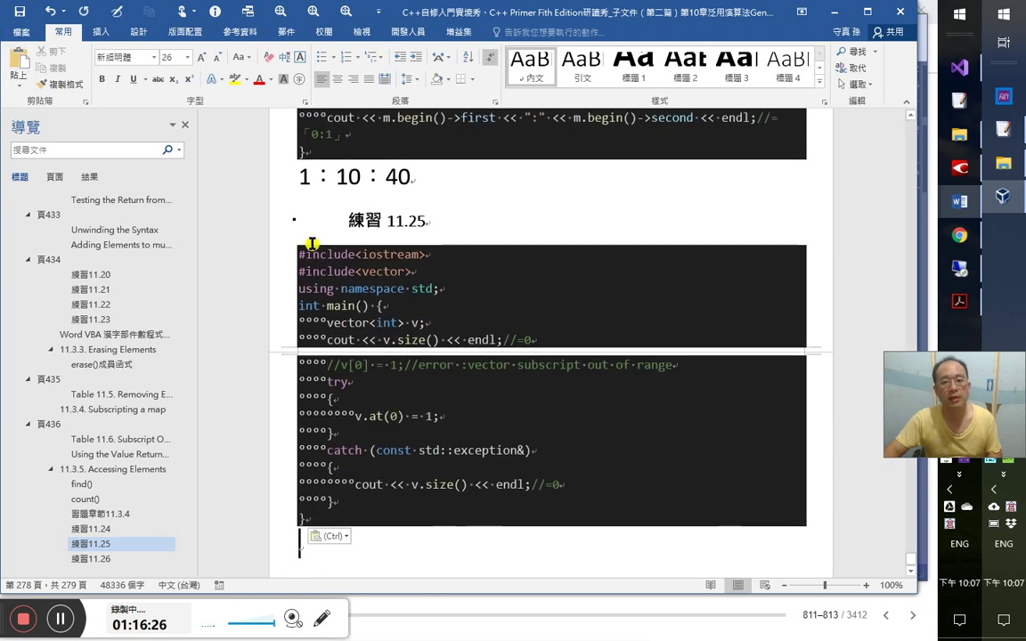
- Switch to the C++ Primer book in Chrome, look up "Contrast" in Exercise 11.25 and play its pronunciation
key("alt+Tab")
key("alt+Tab")
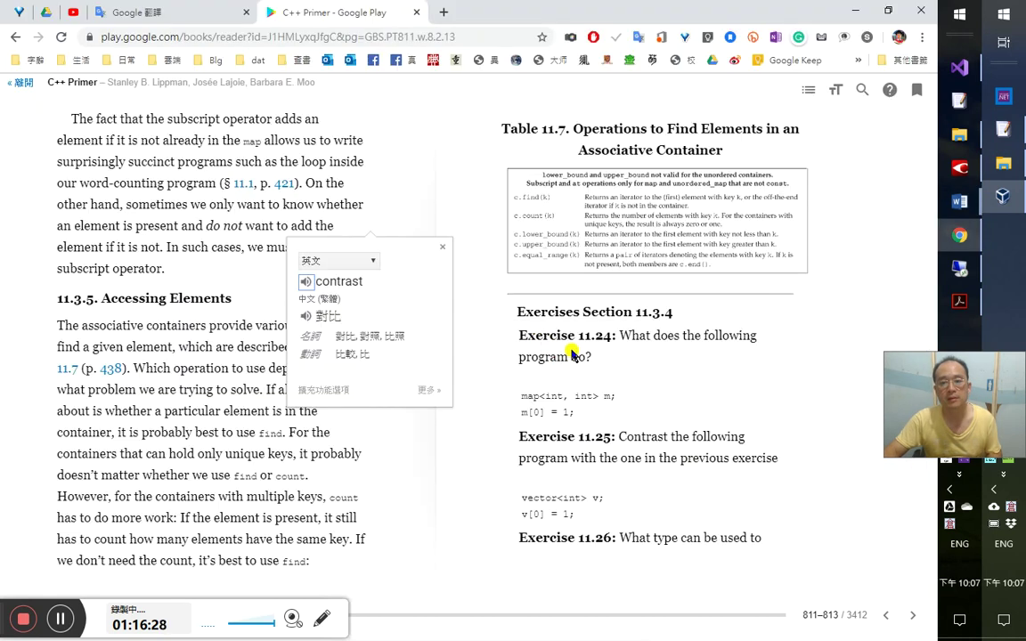
double_click(650, 438)
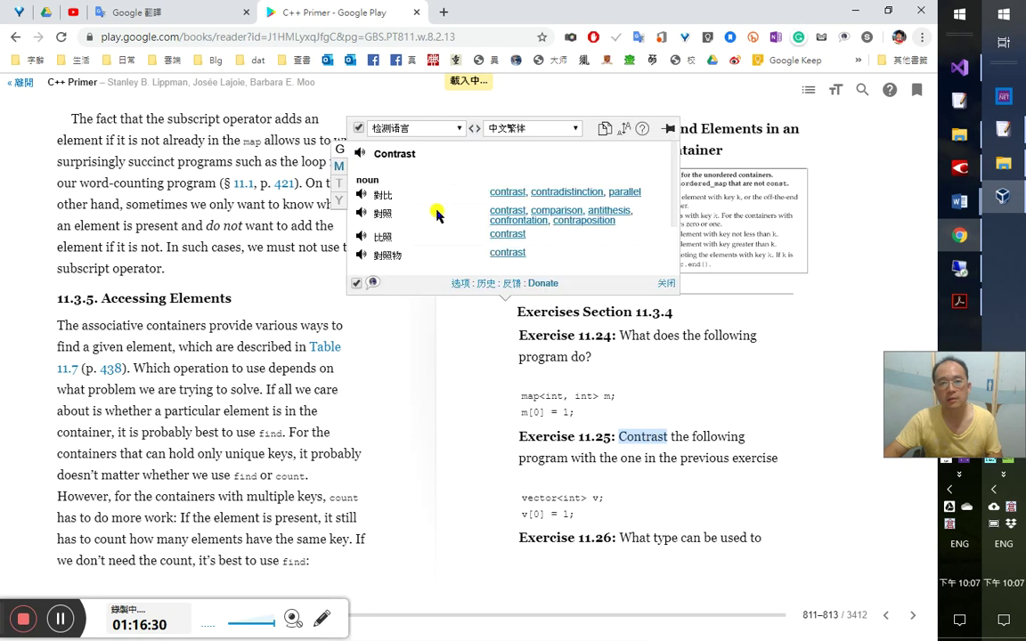
left_click(361, 154)
key("alt+Tab")
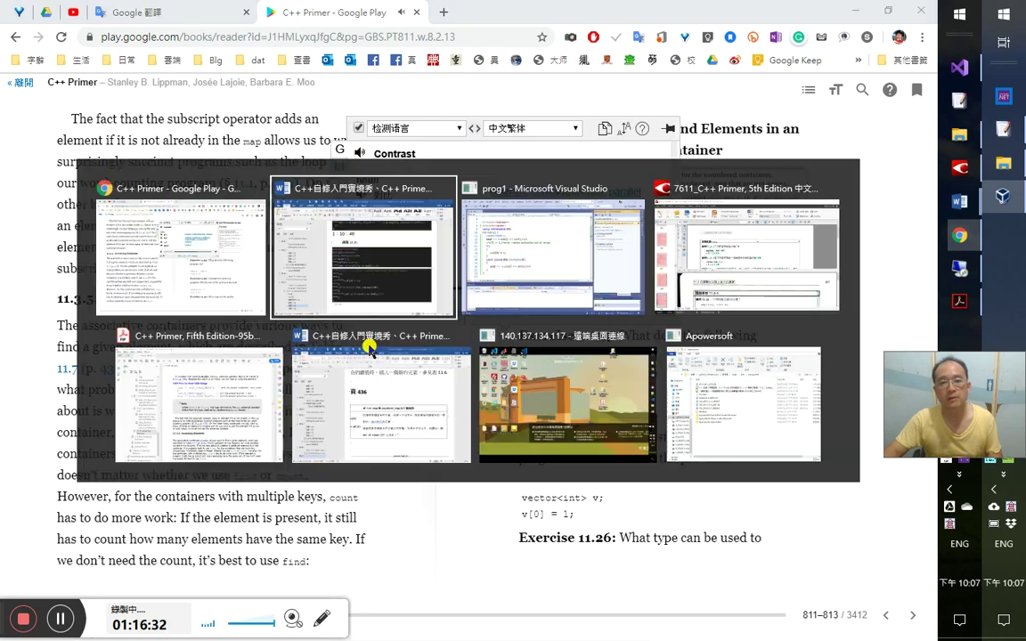
key("alt+Tab")
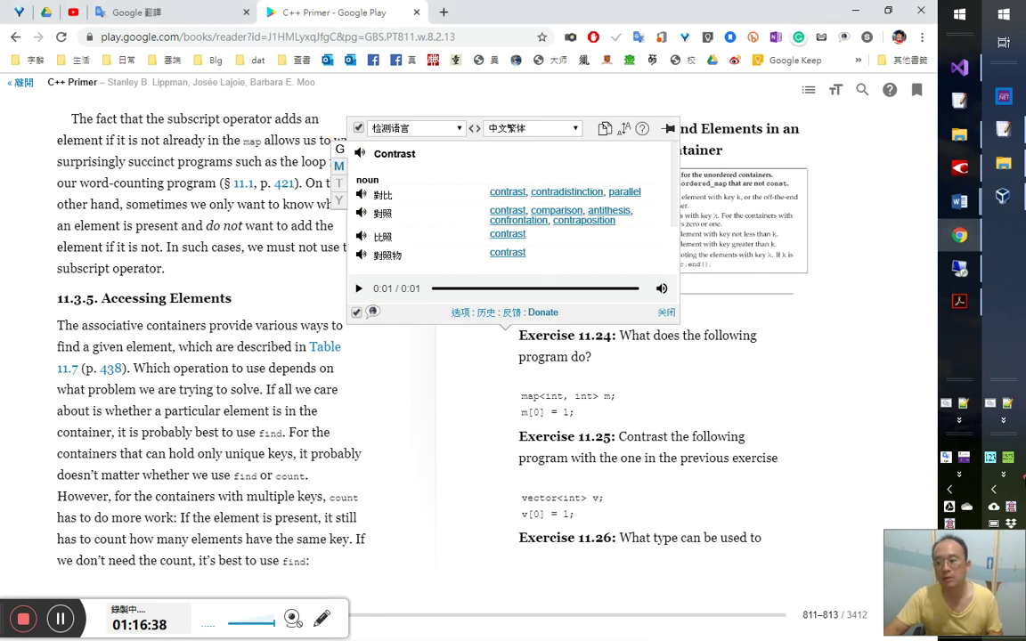
- Minimize the browser and add the timestamp 1：16：59 below the Exercise 11.25 code in the Word notes
left_click_drag(1021, 591, 1021, 514)
key("alt+Tab")
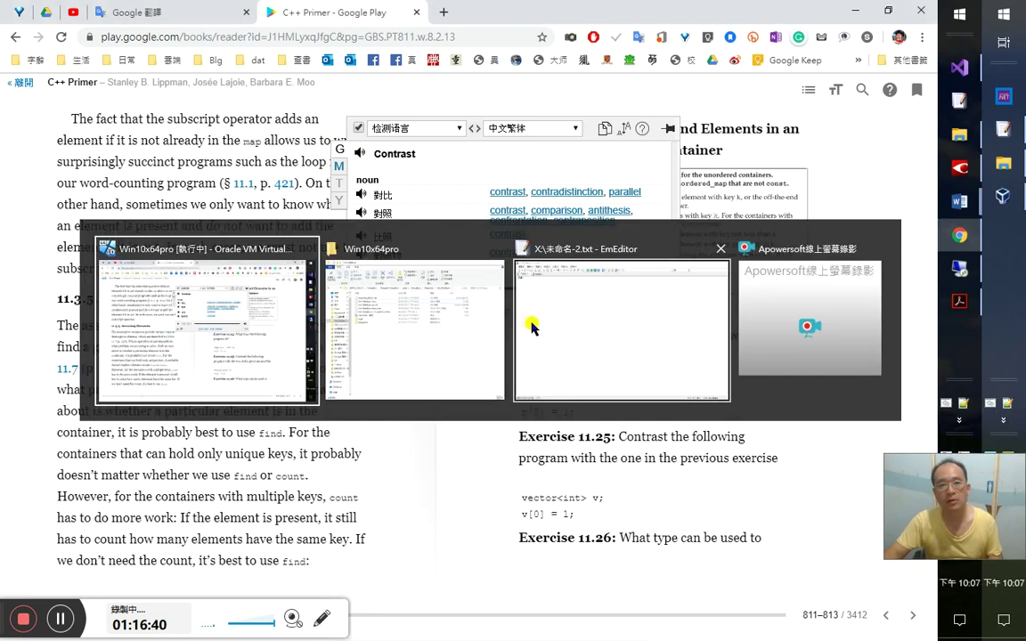
left_click(855, 11)
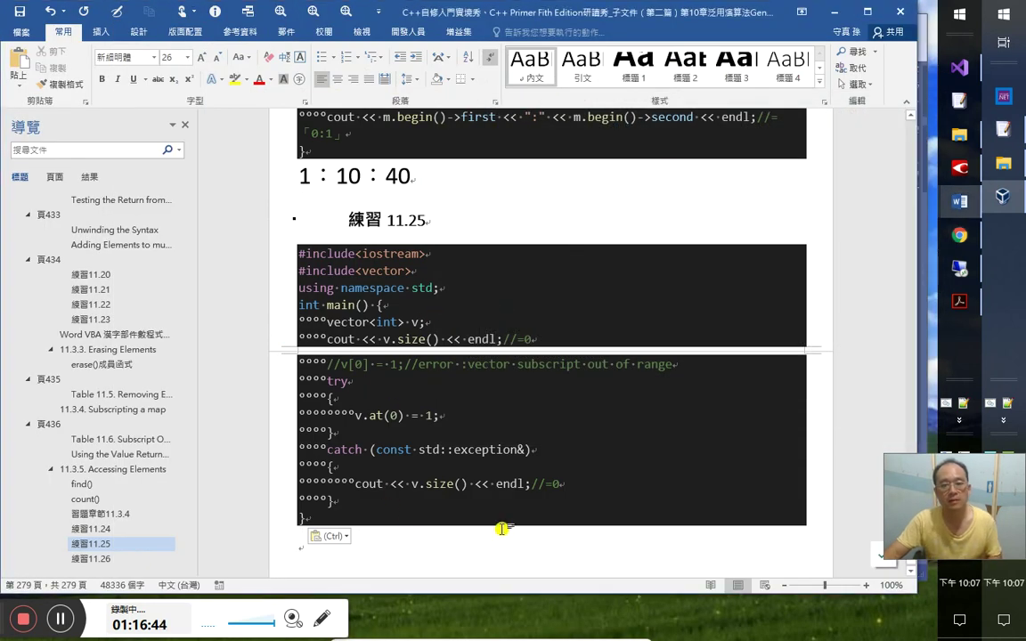
scroll(502, 529, "down", 2)
type("1：16：59")
key("Down")
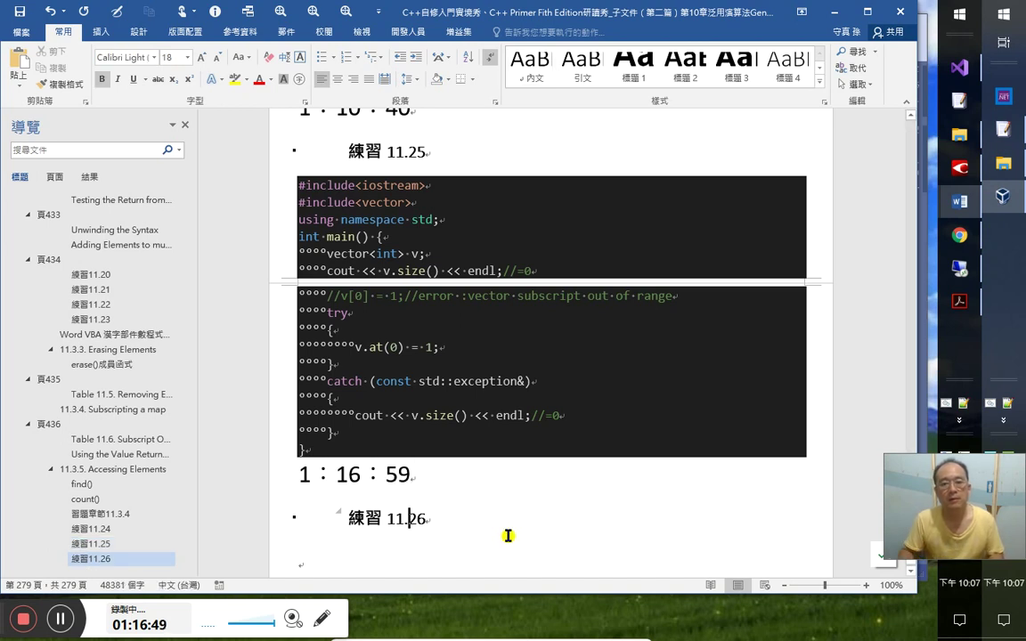
- Switch to Visual Studio and start a cerr << statement on a new line after the size output in the catch block
key("alt+Tab")
key("alt+Tab")
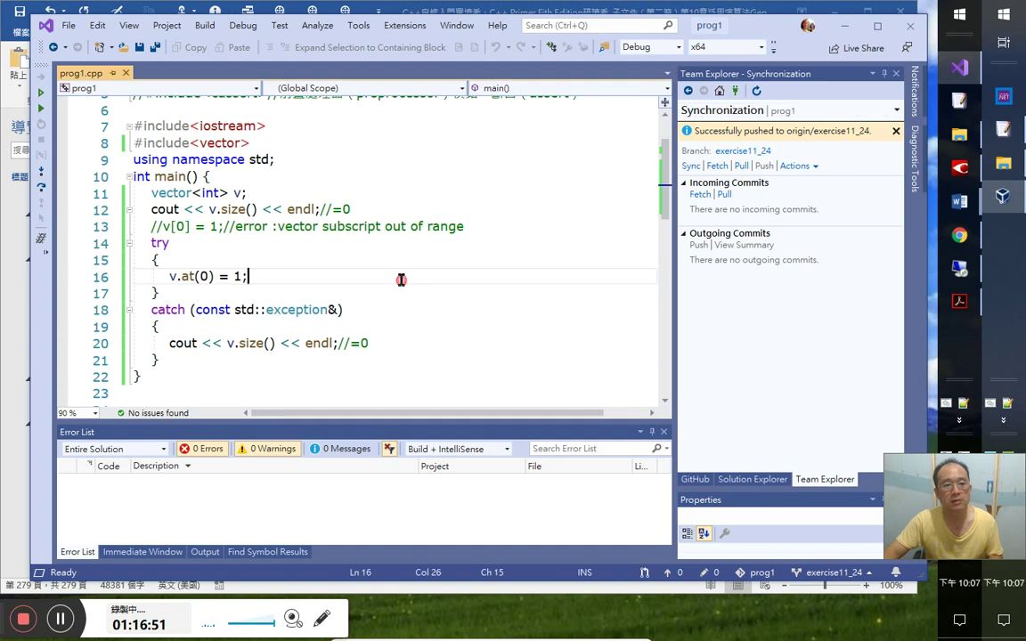
scroll(401, 279, "down", 1)
left_click(414, 298)
key("Return")
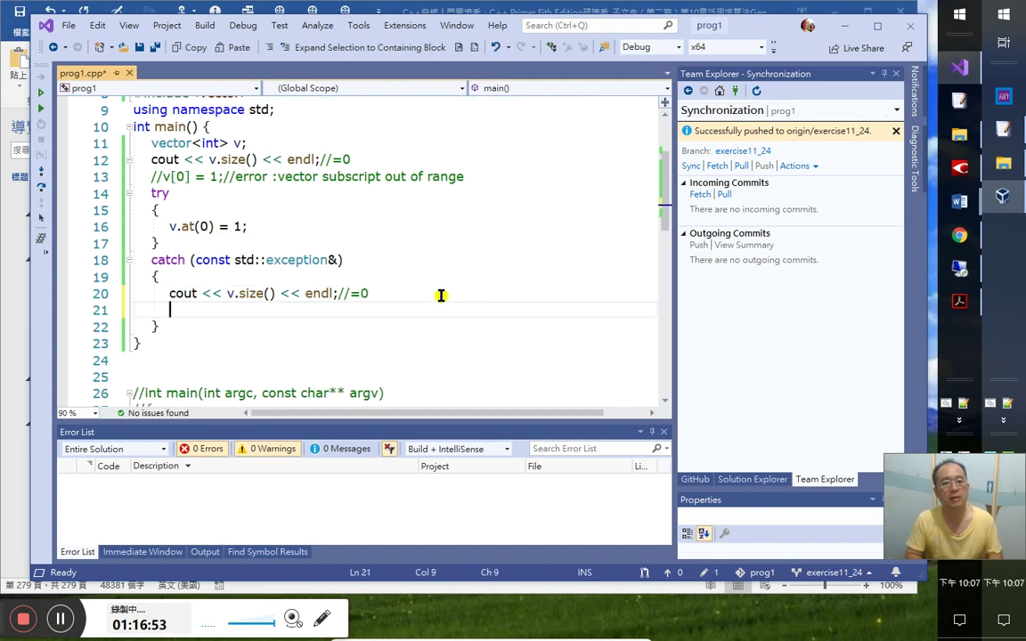
type("crr")
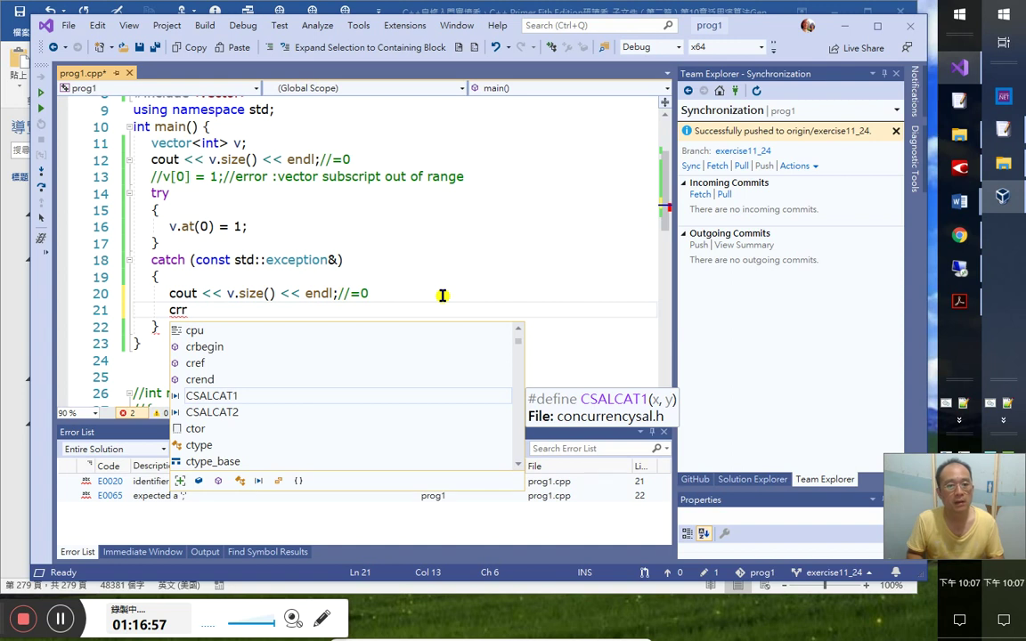
key("BackSpace")
key("BackSpace")
type("err")
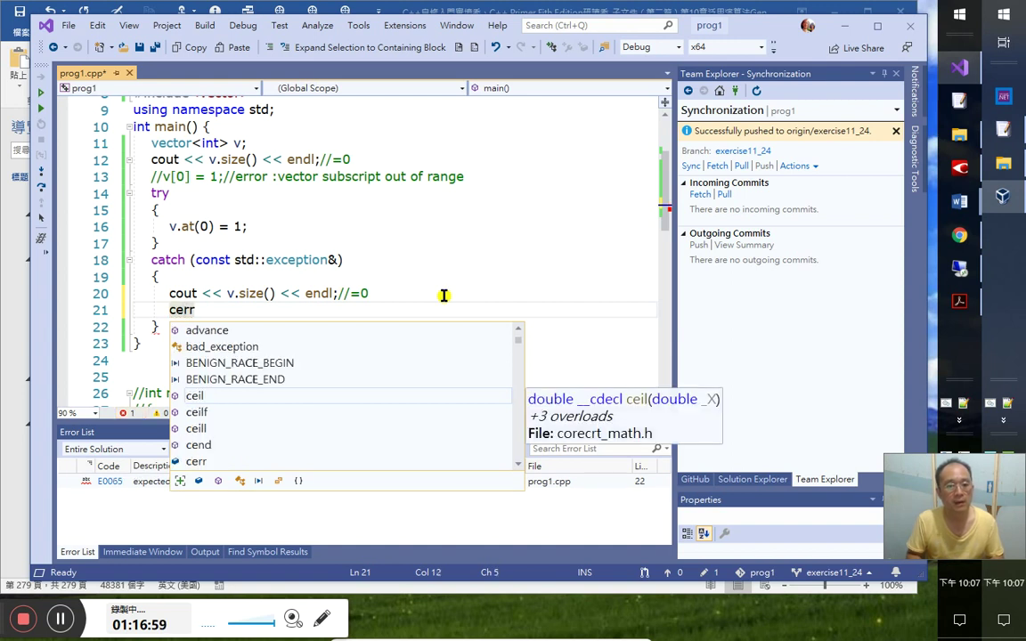
key("Down")
key("Down")
key("Down")
key("Down")
key("Down")
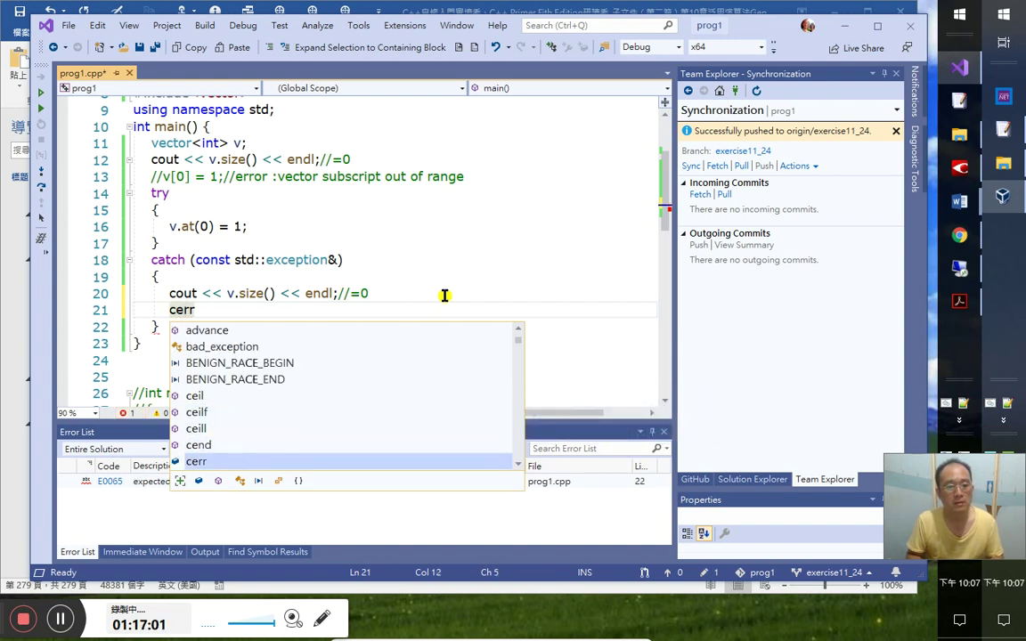
key("Up")
key("Tab")
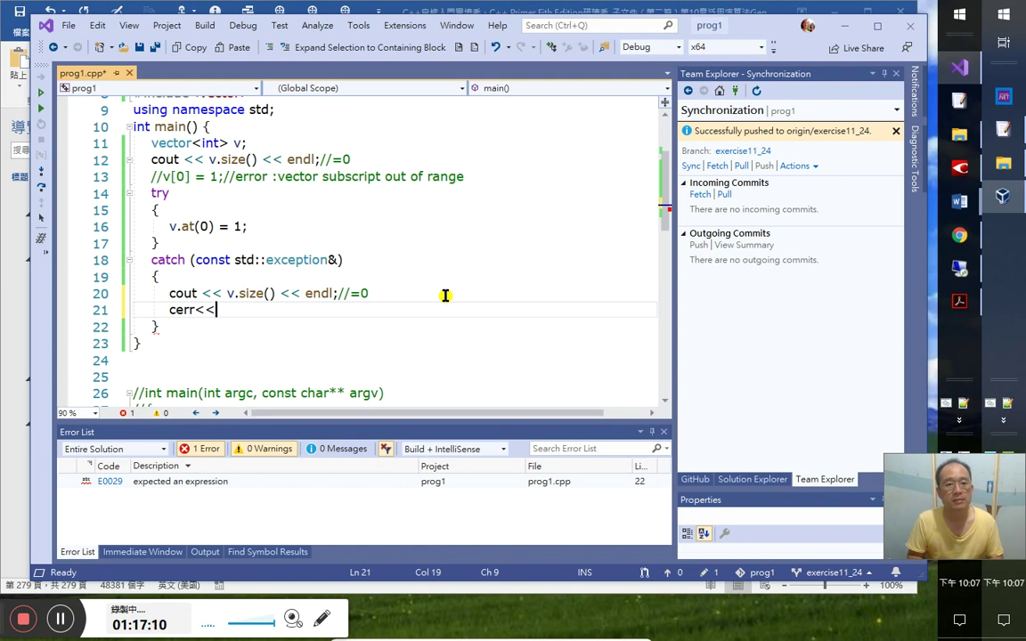
- Complete the cerr statement in the catch block with exception::what() << endl;
type("esx")
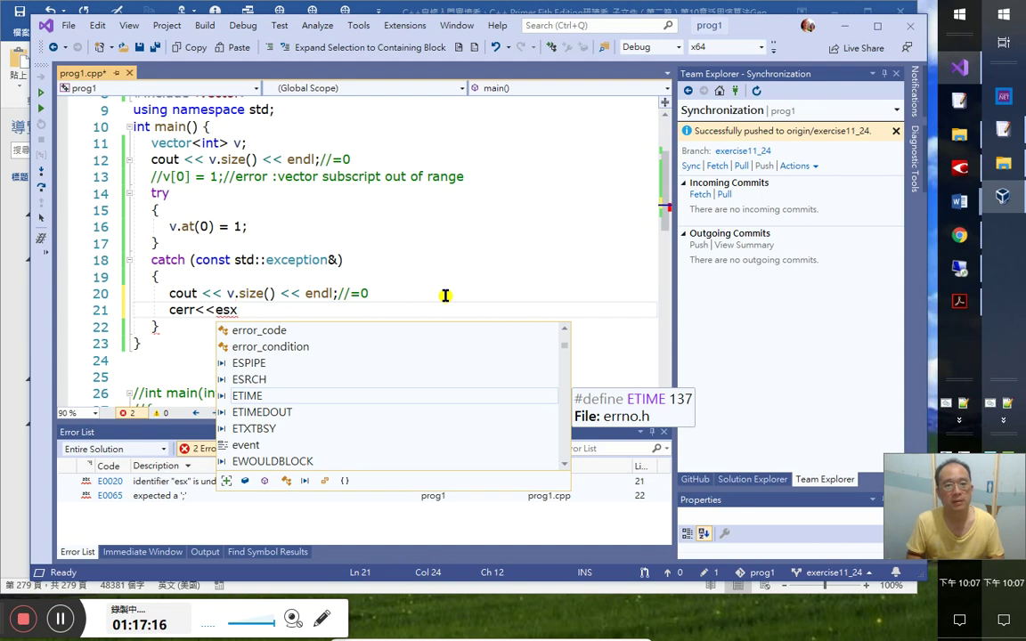
key("Delete")
key("Right")
type("ce")
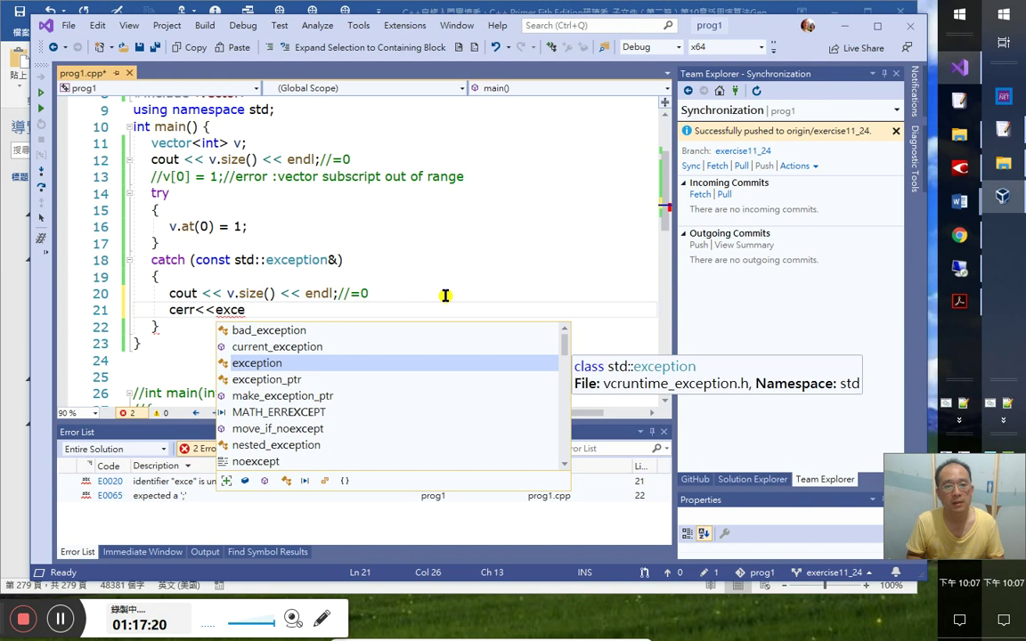
key("Tab")
type(".")
type("::")
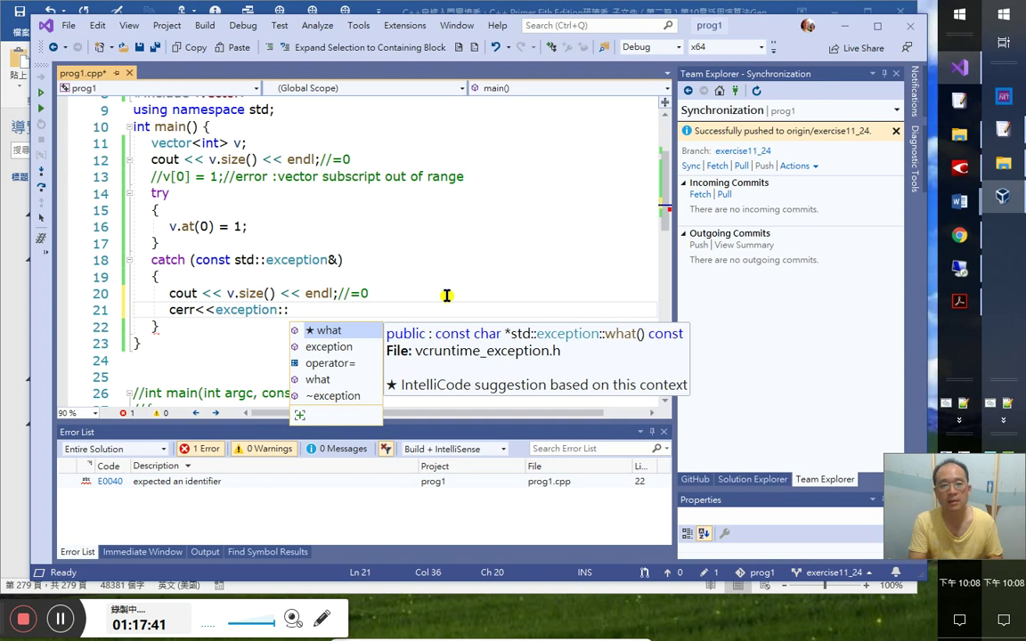
type("what()<<ed")
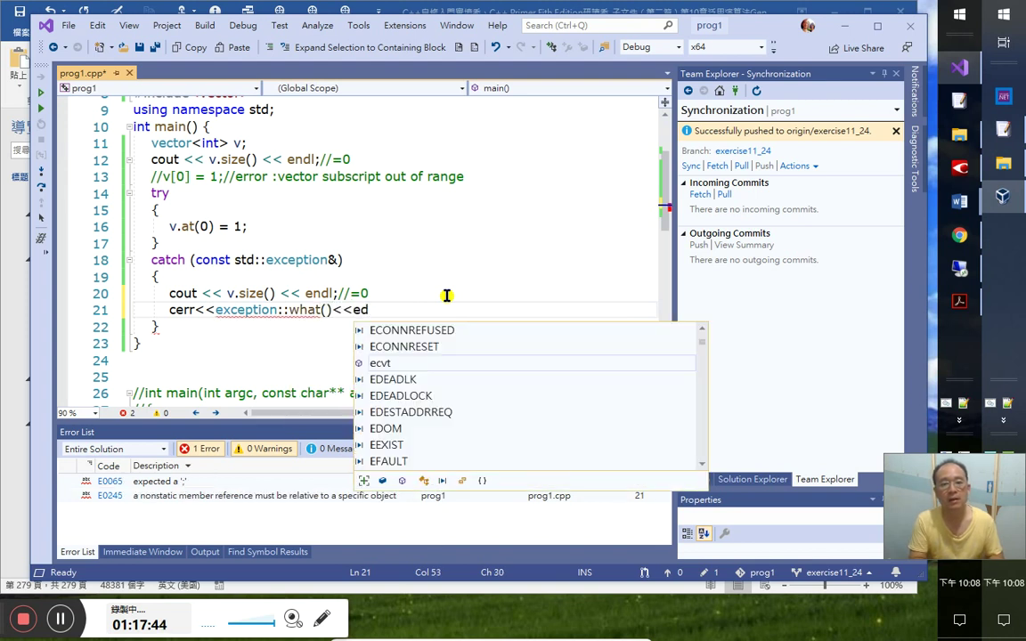
key("BackSpace")
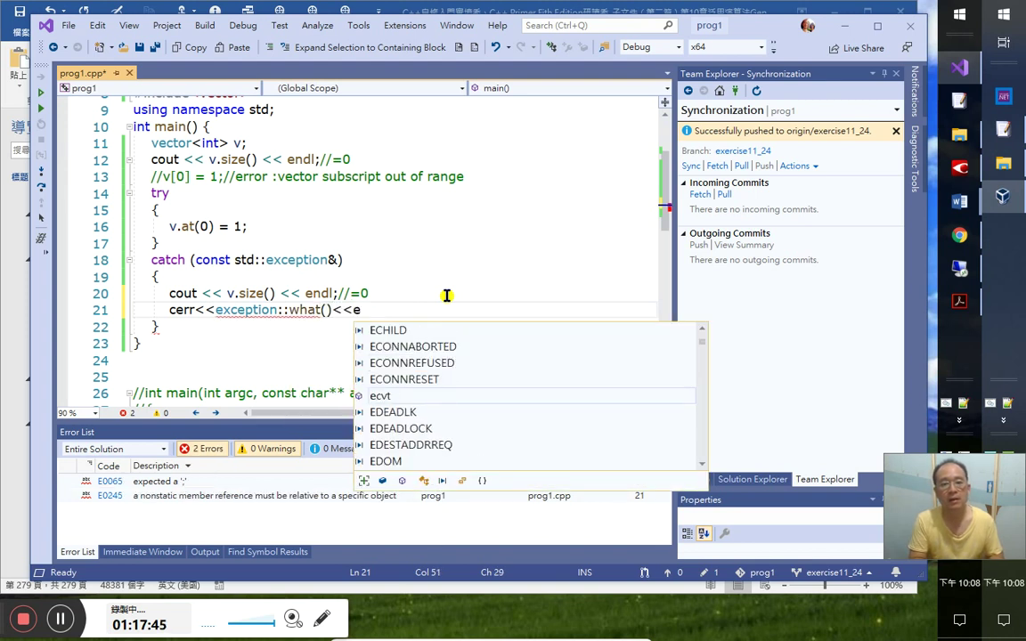
type("ndl;")
key("BackSpace")
type(";")
key("Down")
key("Down")
- Check the error on exception::what() and name the catch clause's exception parameter ex
mouse_move(298, 310)
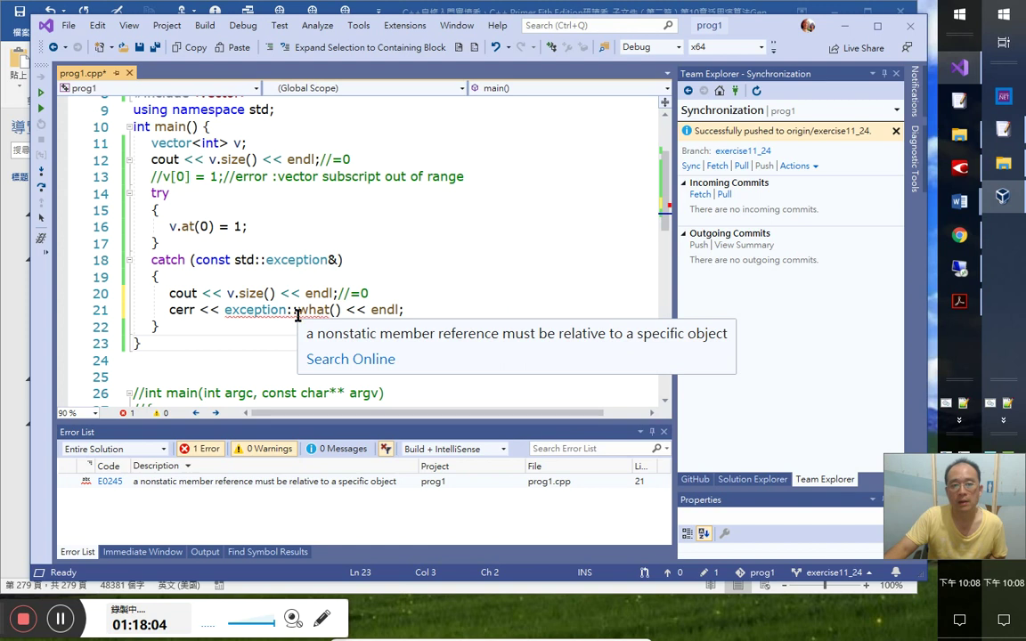
left_click(296, 310)
left_click(391, 274)
left_click(414, 267)
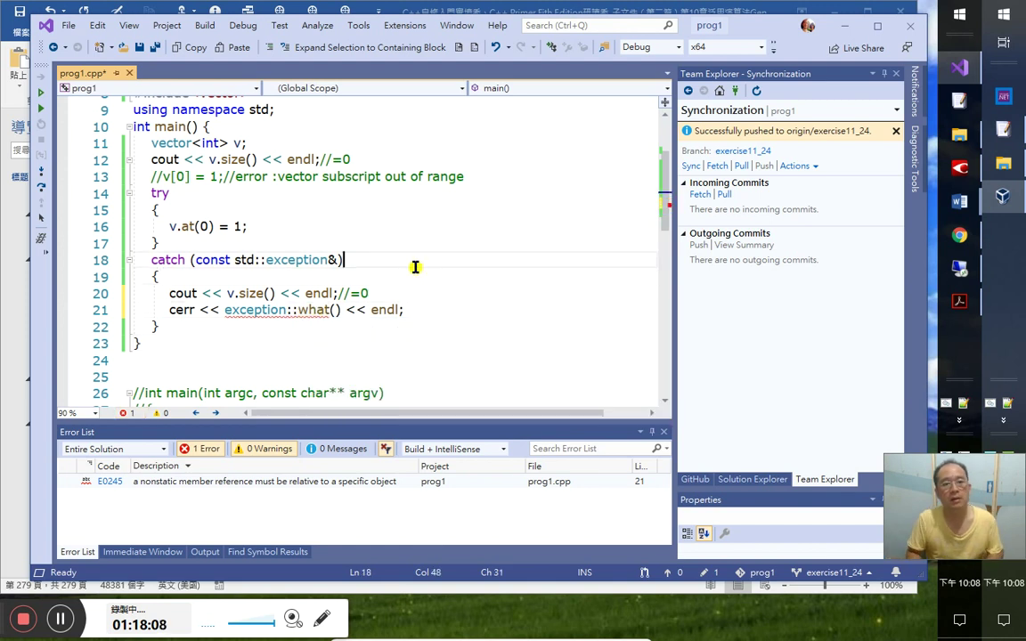
key("Left")
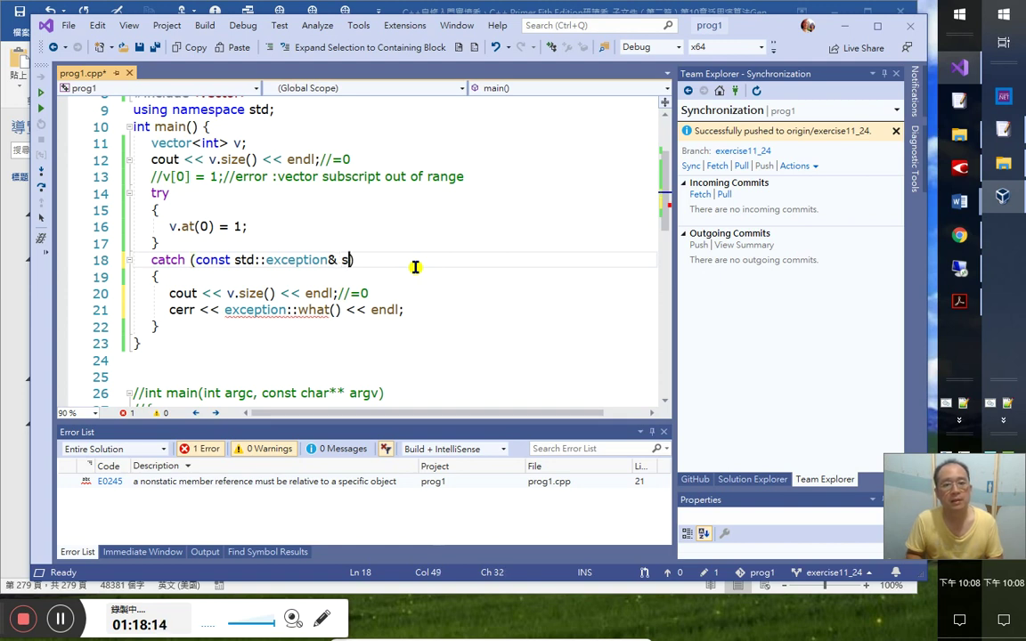
key("BackSpace")
type("ex")
- Replace exception:: with ex. in the cerr statement so that it calls ex.what()
key("Down")
key("Down")
key("Down")
key("Left")
key("ctrl+Left")
key("ctrl+Left")
key("ctrl+Left")
key("Right")
key("Right")
key("shift+Left")
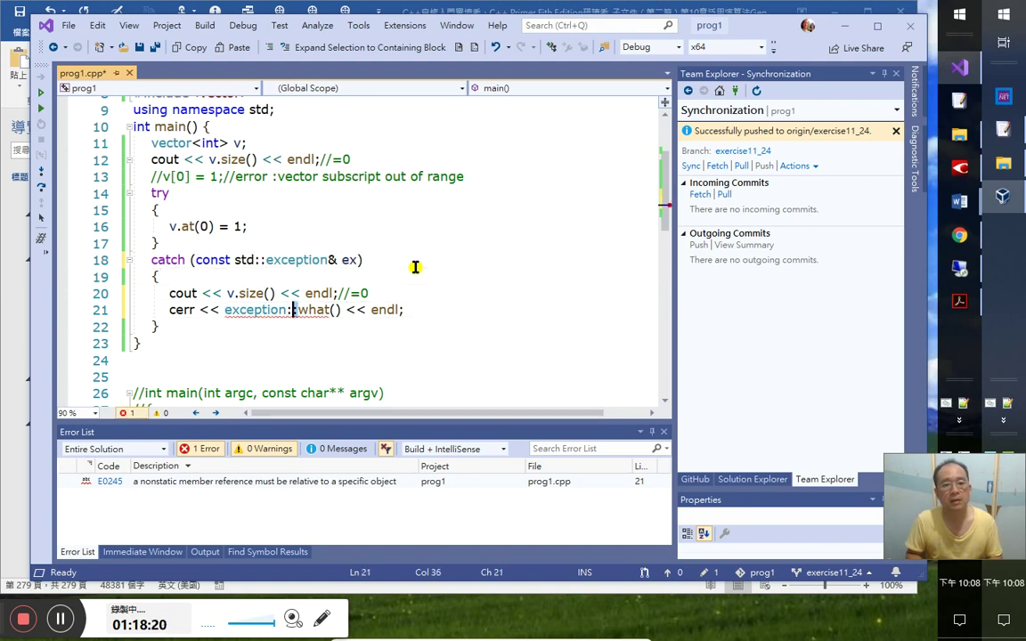
key("shift+Left")
key("shift+Left")
key("shift+Left")
key("shift+Left")
key("shift+Left")
key("shift+Left")
key("shift+Left")
key("shift+Left")
key("shift+Left")
type("ex.")
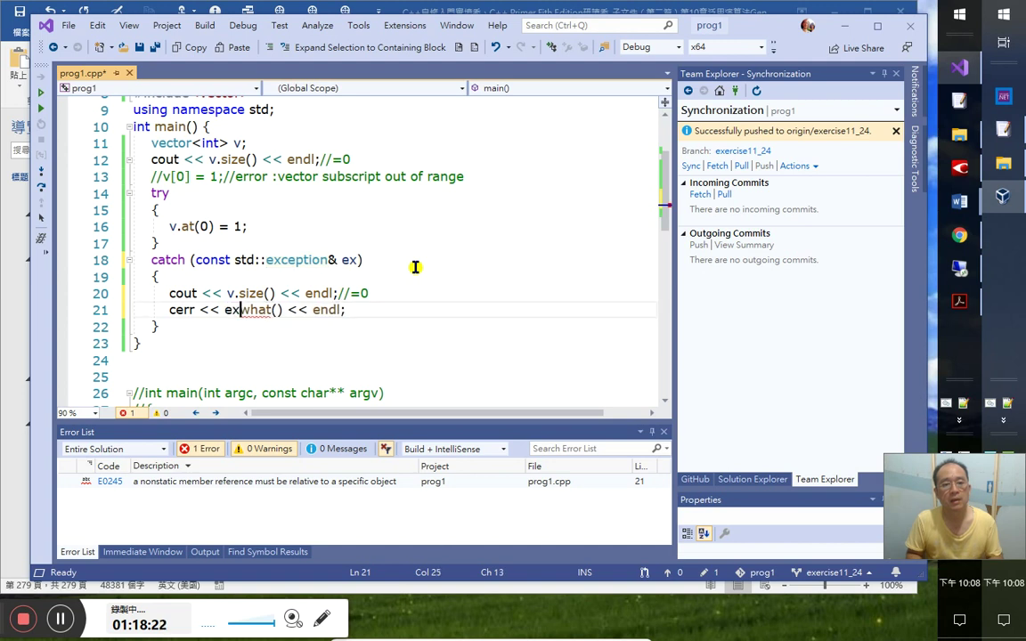
key("Escape")
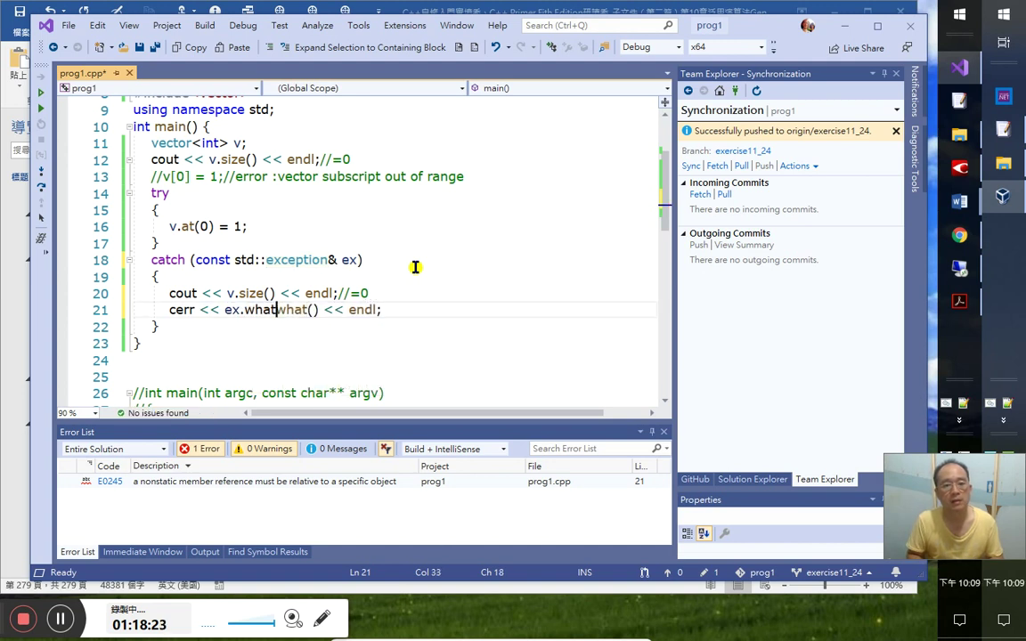
- Run the program without debugging to check the output of the catch block
key("Down")
key("Down")
key("F5")
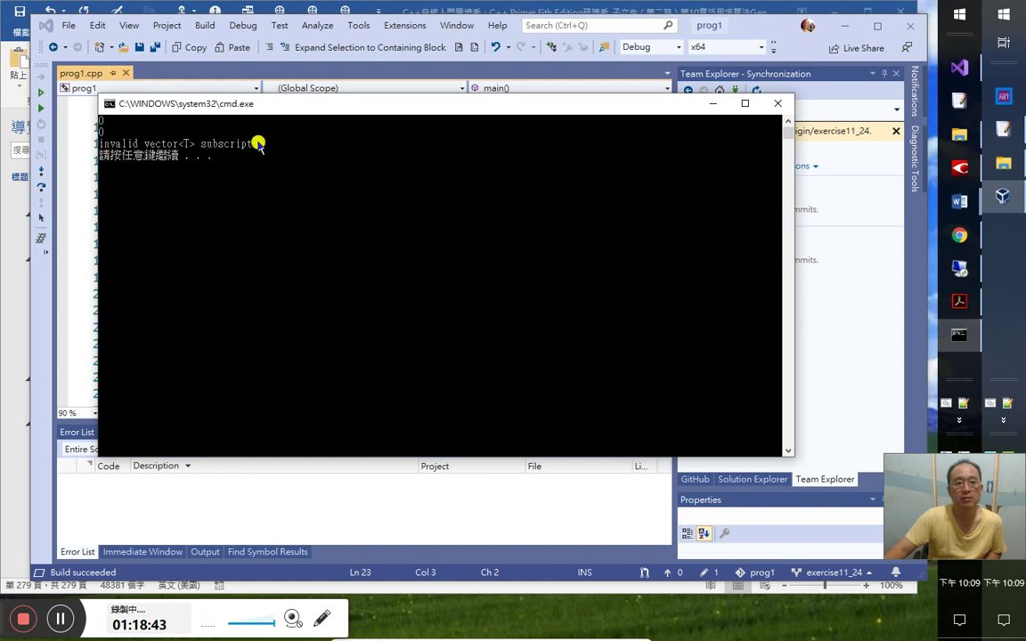
- Close the program's console and re-enter the dot after ex in the cerr statement to view the member information for what()
key("Return")
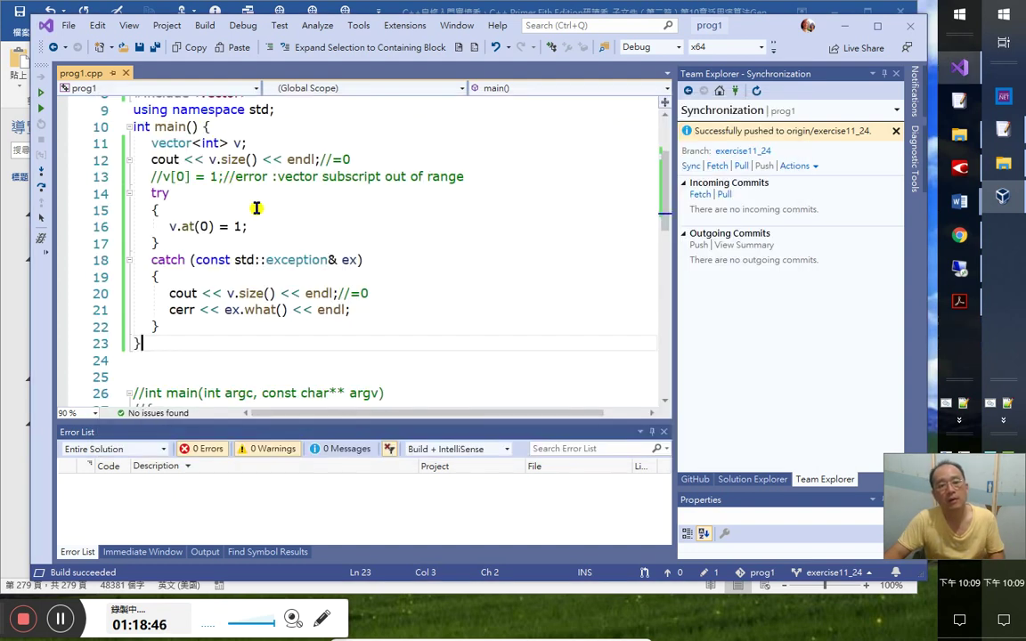
left_click(330, 307)
left_click(278, 308)
left_click(246, 309)
key("BackSpace")
type(".")
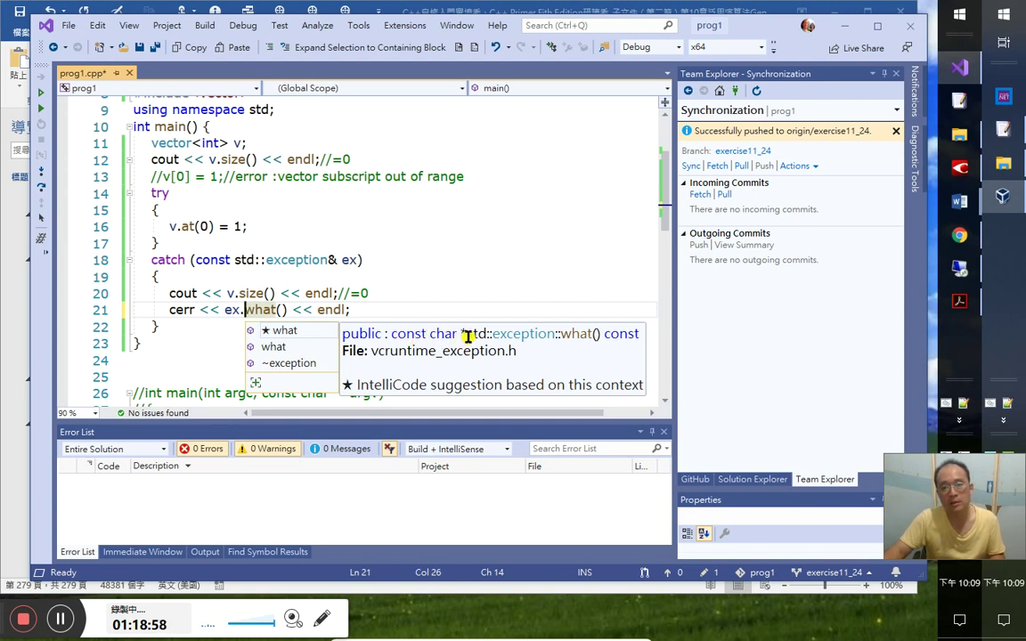
left_click(468, 333)
left_click(319, 309)
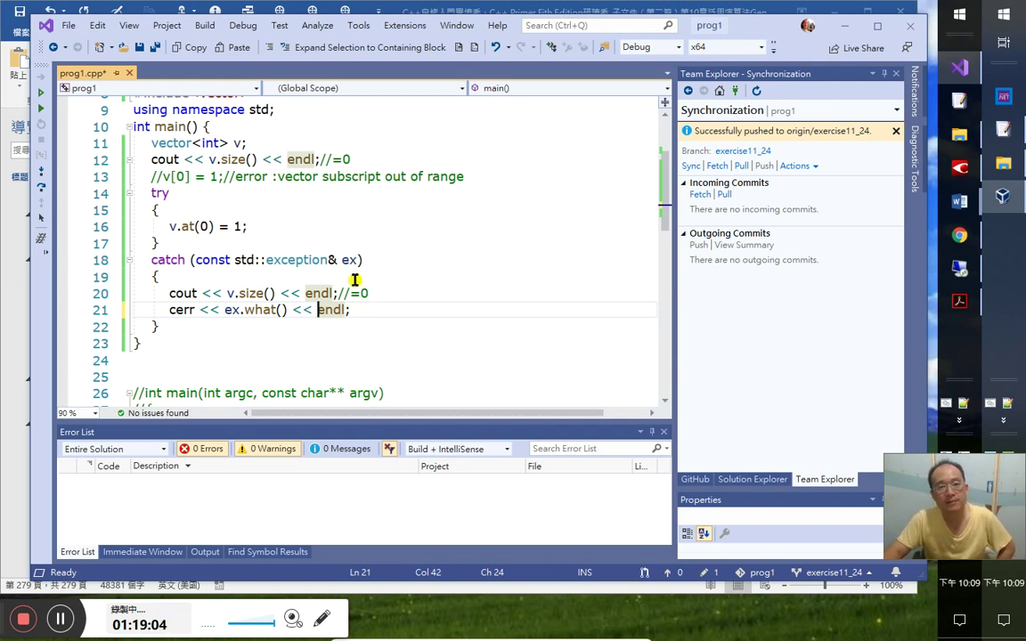
- Examine the catch clause's std::exception& ex parameter and how the cerr statement uses it to call what()
left_click(347, 262)
left_click(167, 260)
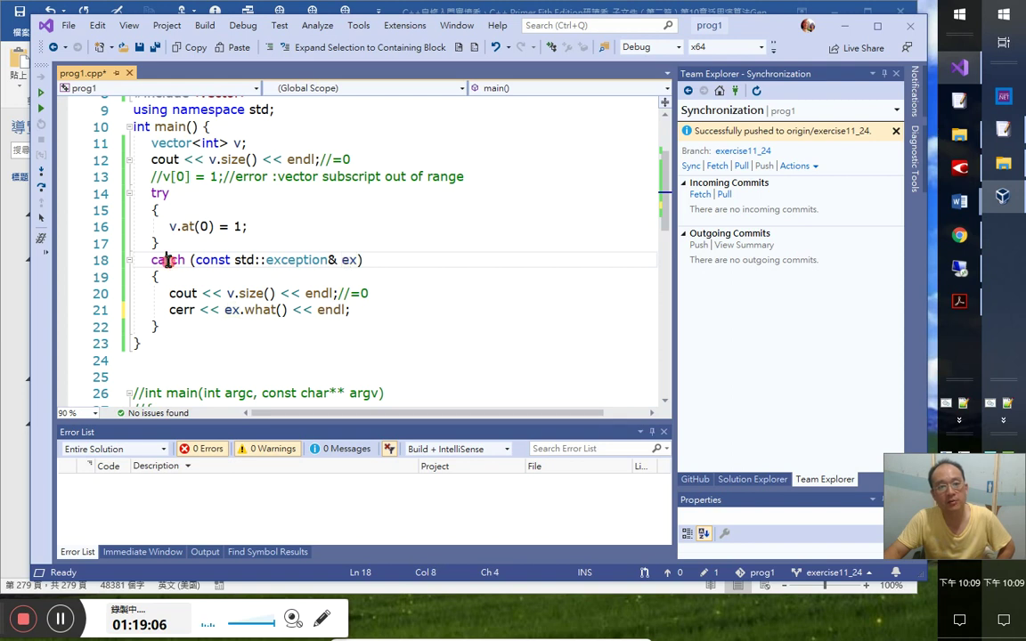
left_click(348, 260)
double_click(353, 260)
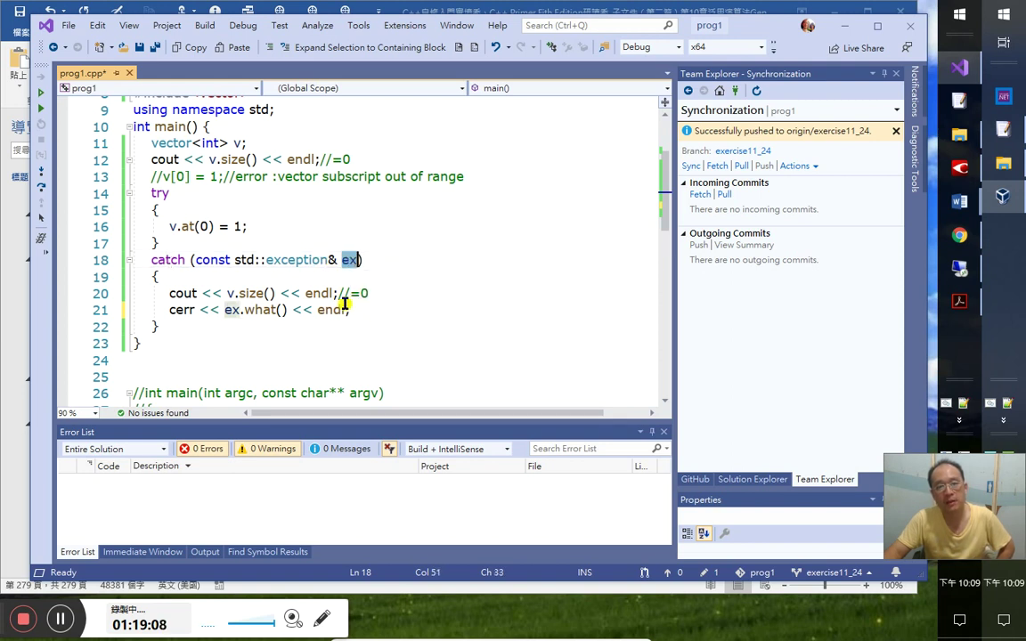
left_click(301, 260)
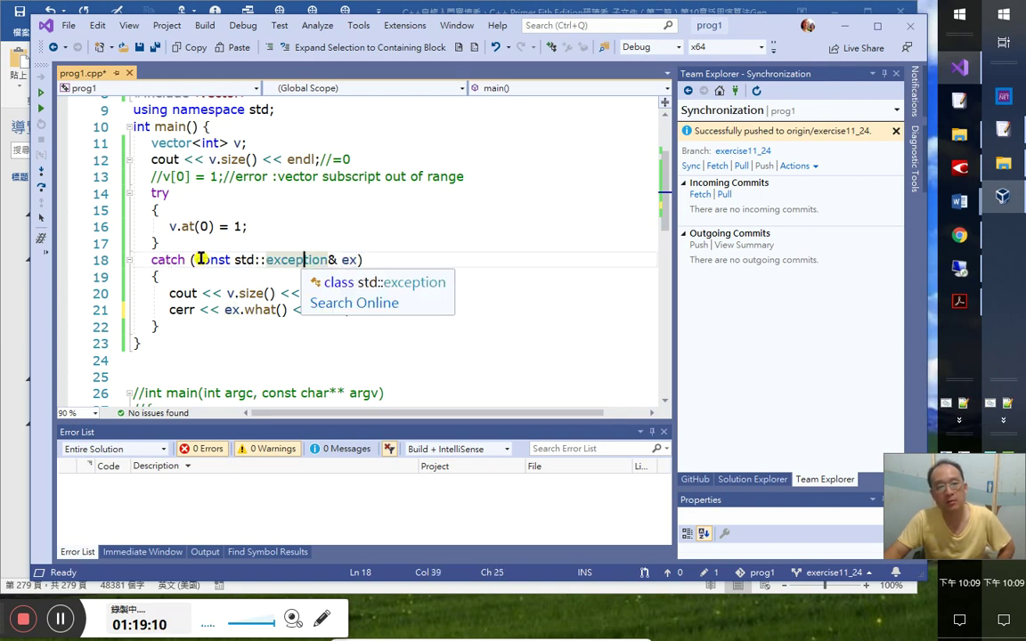
left_click(344, 260)
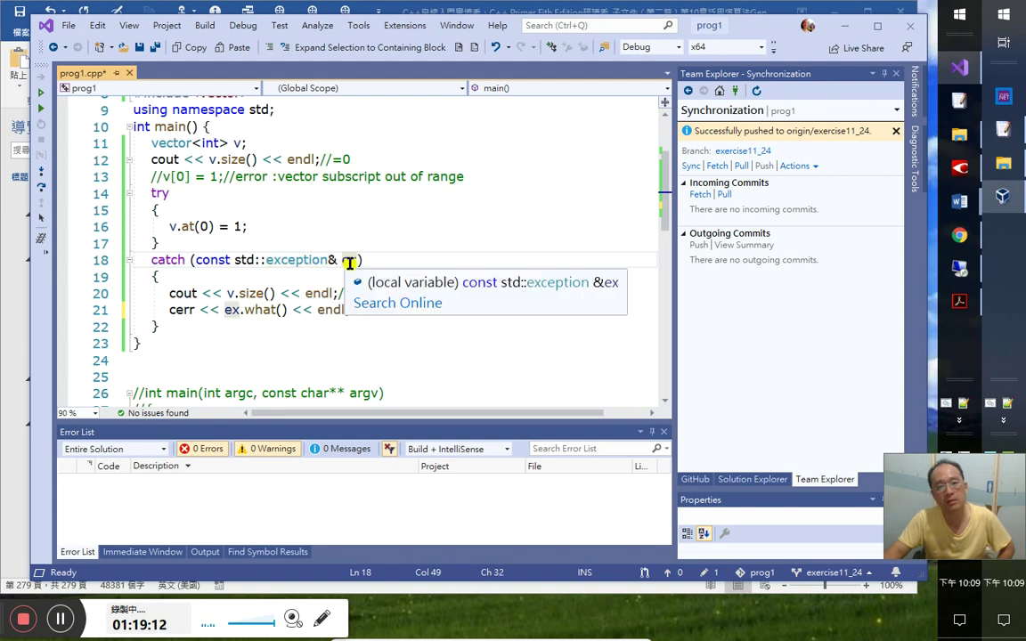
left_click(238, 310)
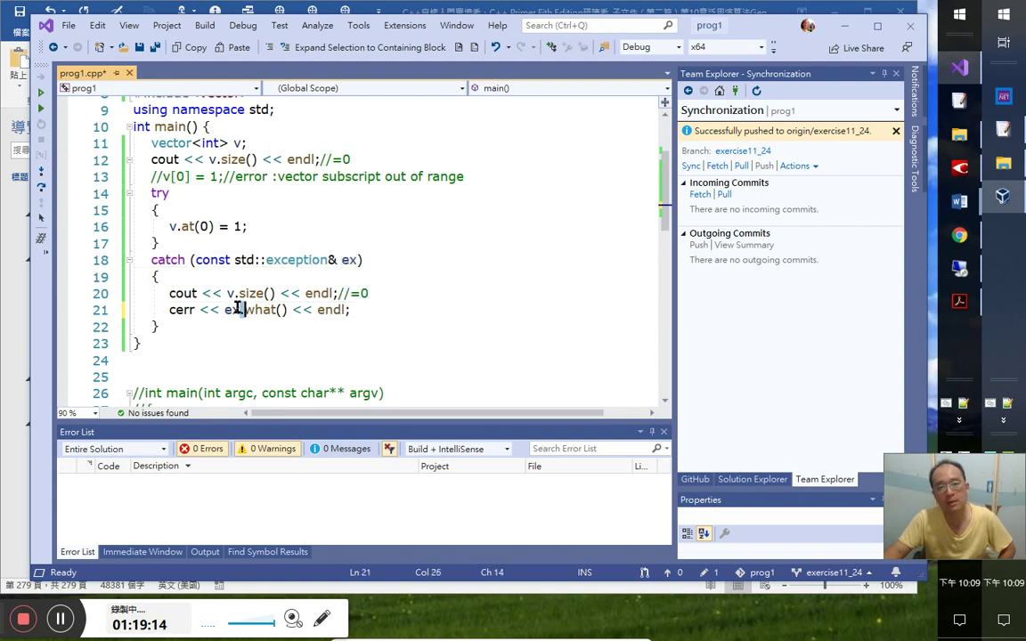
left_click(309, 310)
mouse_move(254, 313)
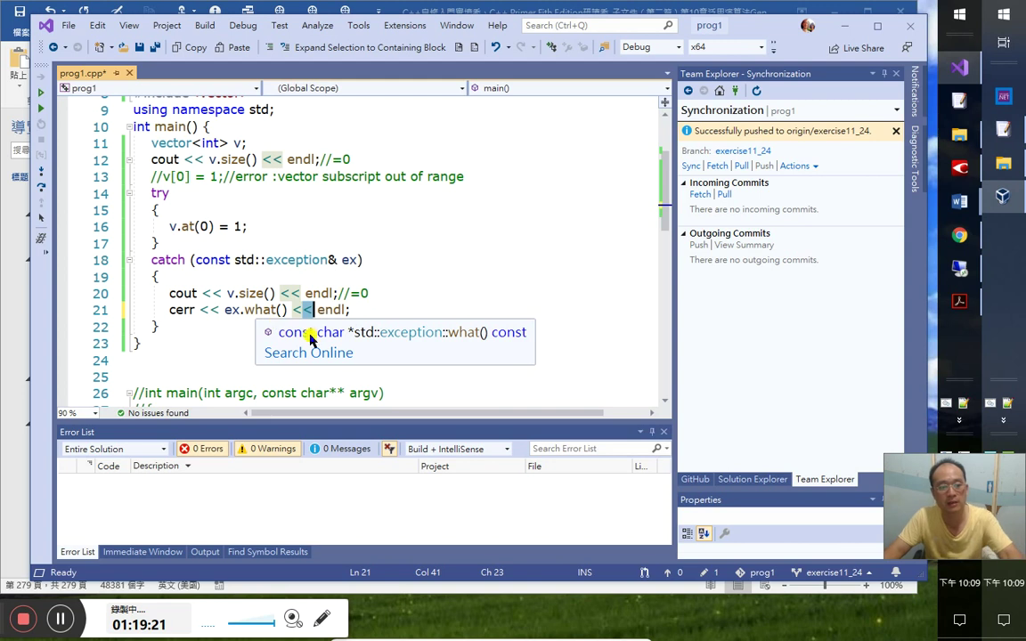
left_click(349, 293)
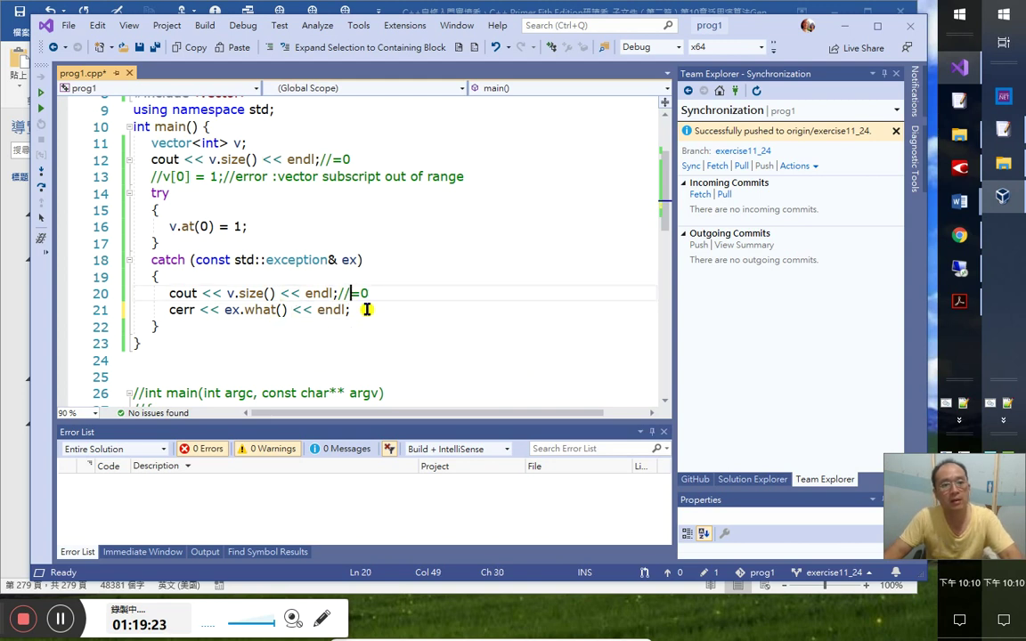
- Run the program without debugging again to check its console output, and close the console
scroll(329, 267, "up", 1)
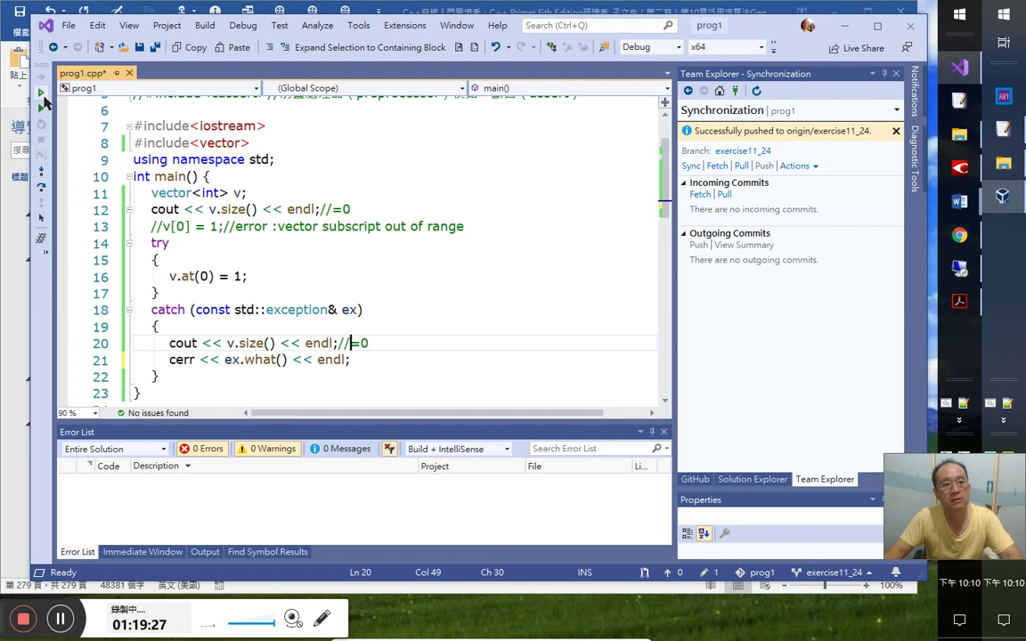
left_click(43, 95)
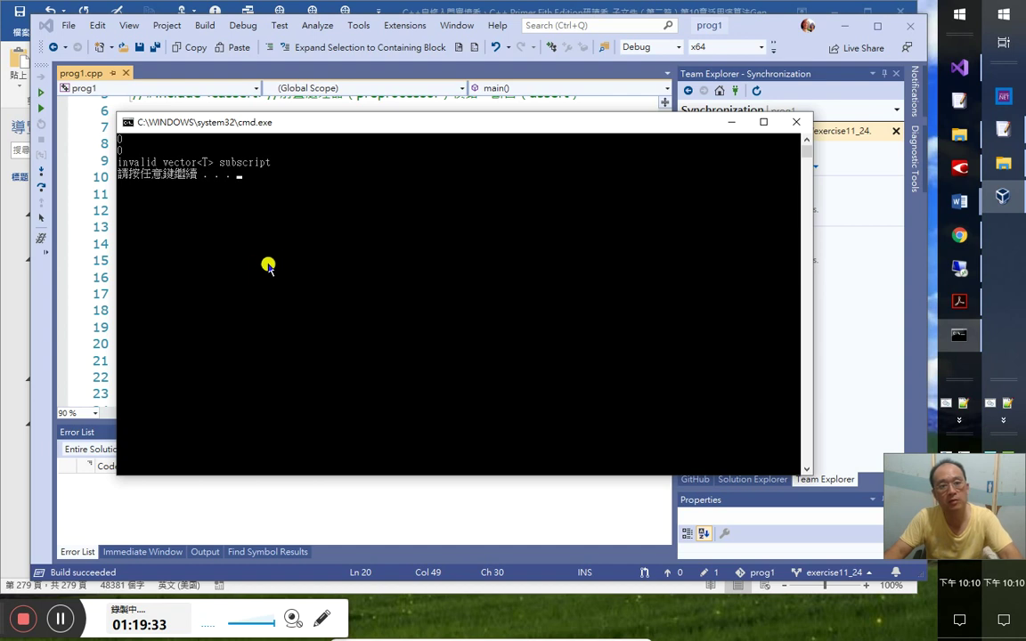
key("Return")
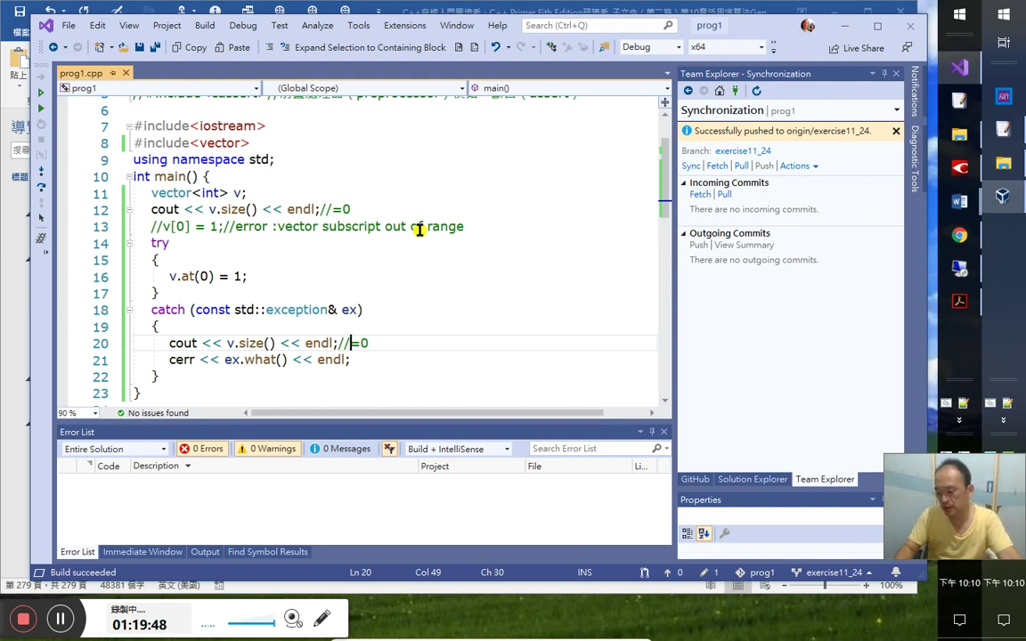
left_click(416, 331)
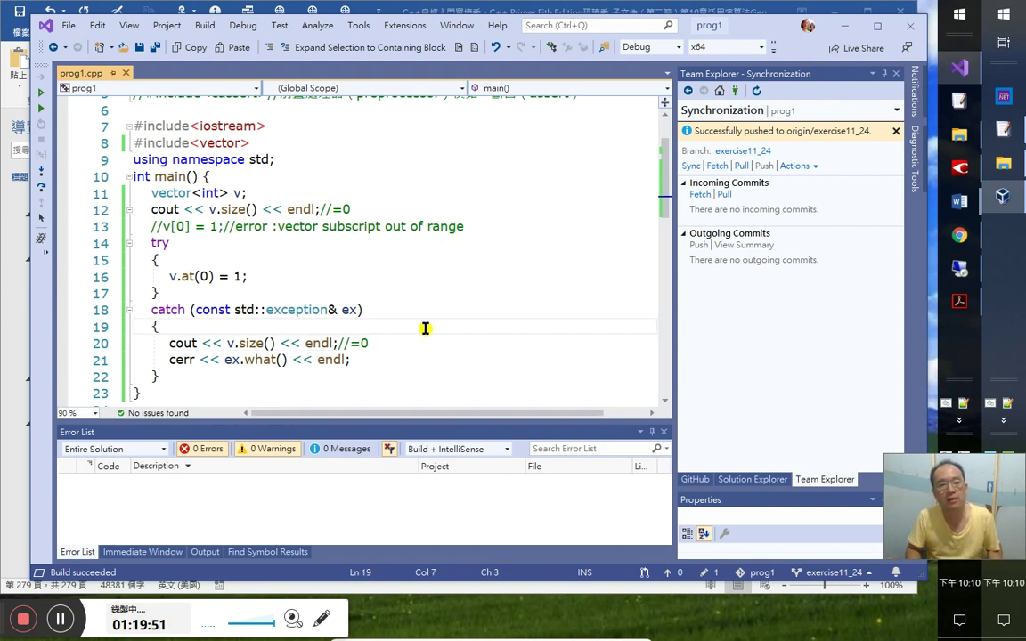
key("alt+Tab")
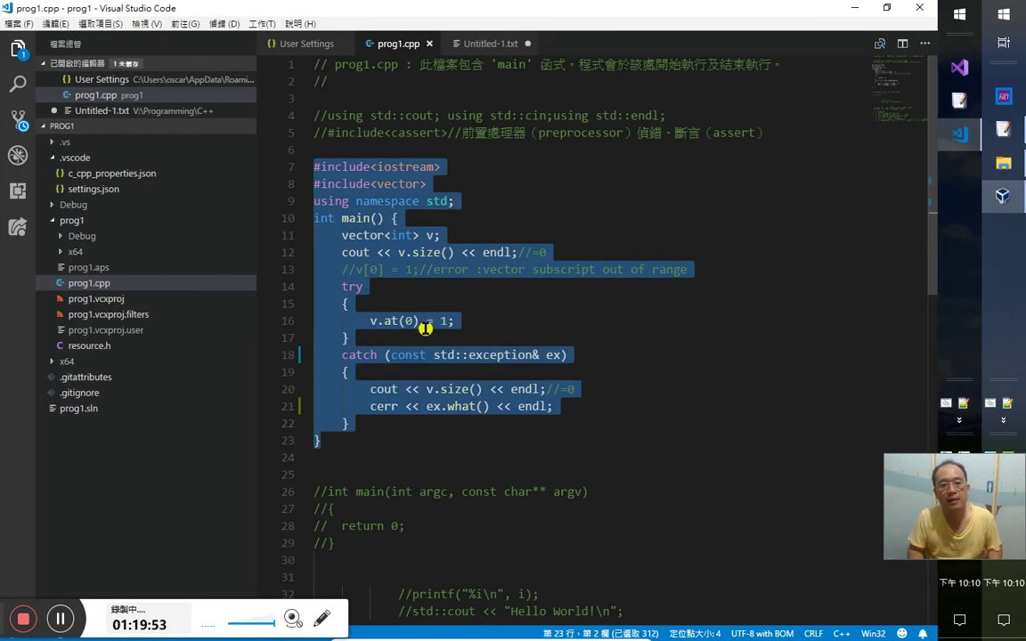
key("ctrl+super+Left")
key("alt+Tab")
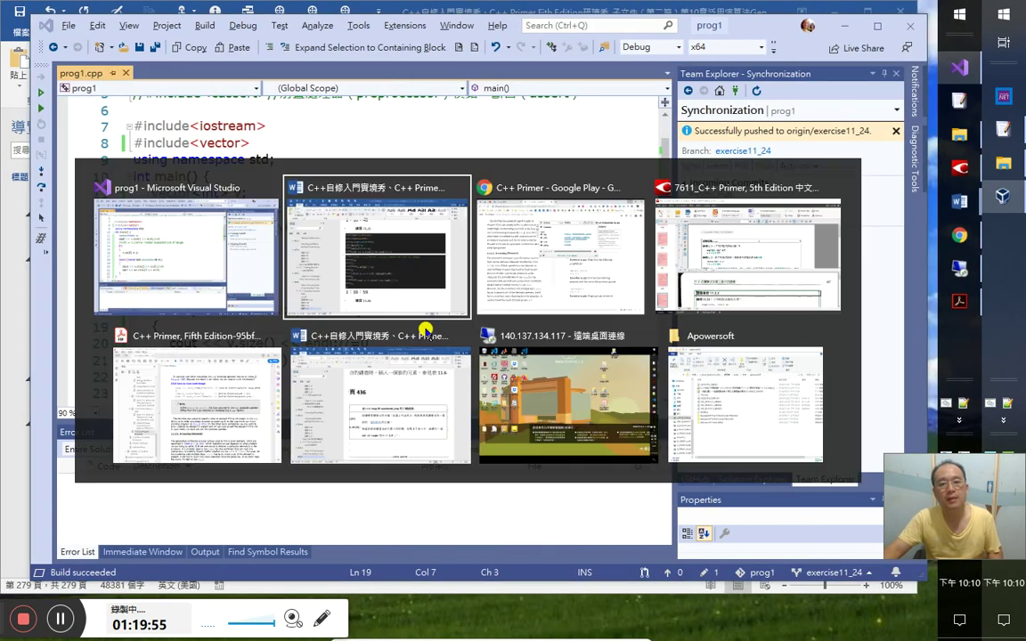
key("alt+Tab")
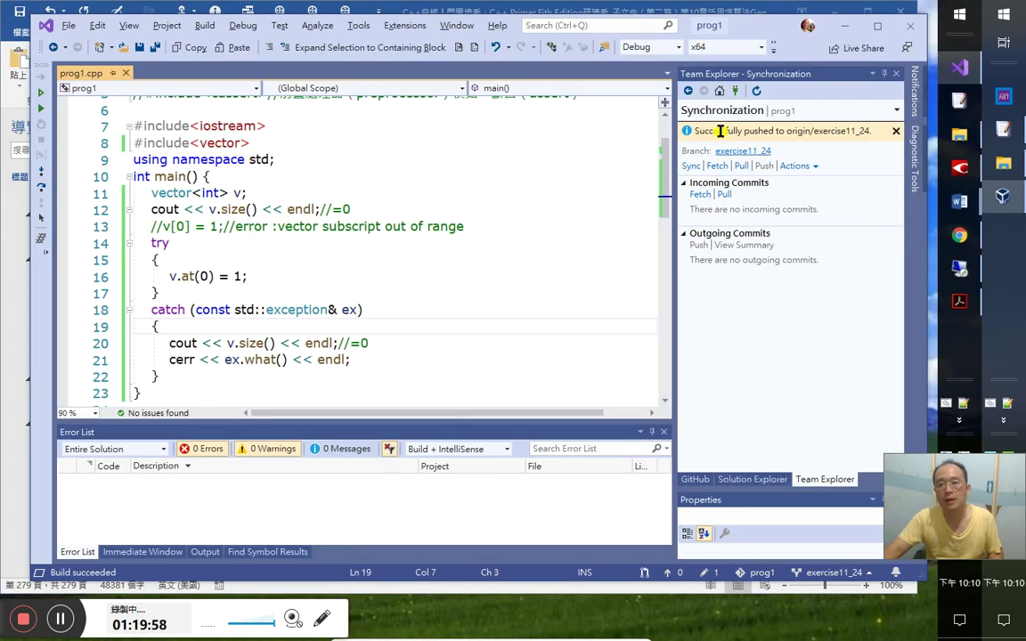
- Commit all changes in prog1.cpp with the message OK and push them on the exercise11_24 branch
left_click(715, 572)
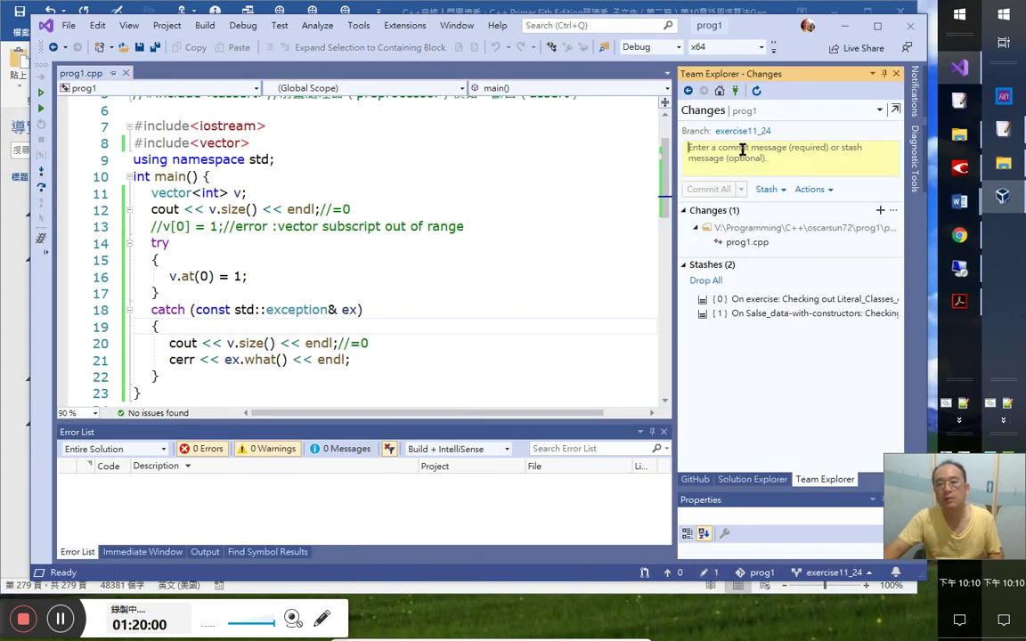
type("OK")
key("Tab")
key("Down")
key("Down")
left_click(728, 207)
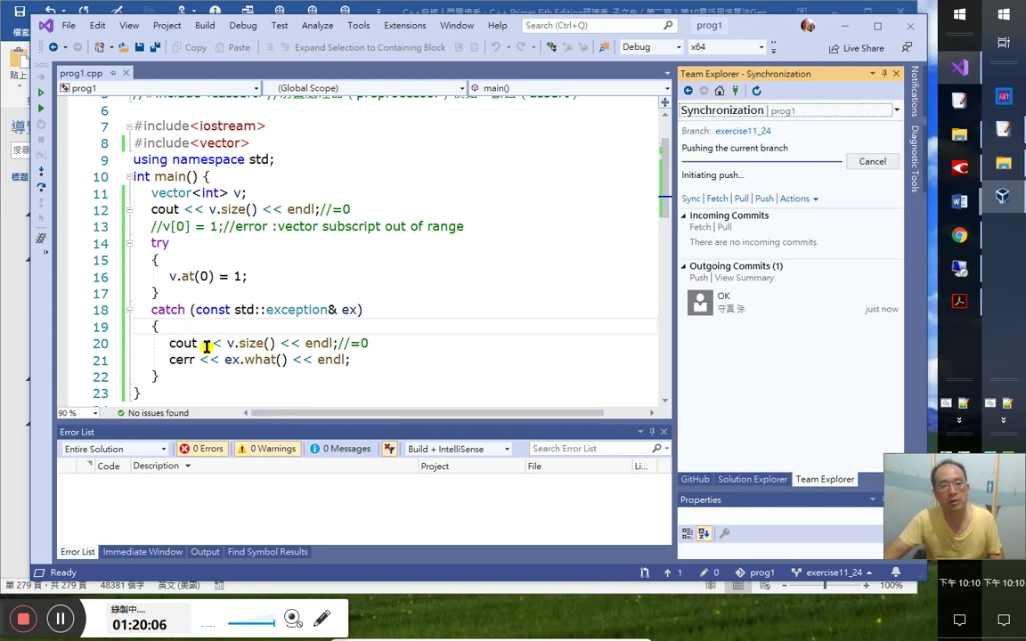
- Switch to the Word notes and replace the code block under 練習 11.25 with the revised try/catch program from Visual Studio
key("alt+Tab")
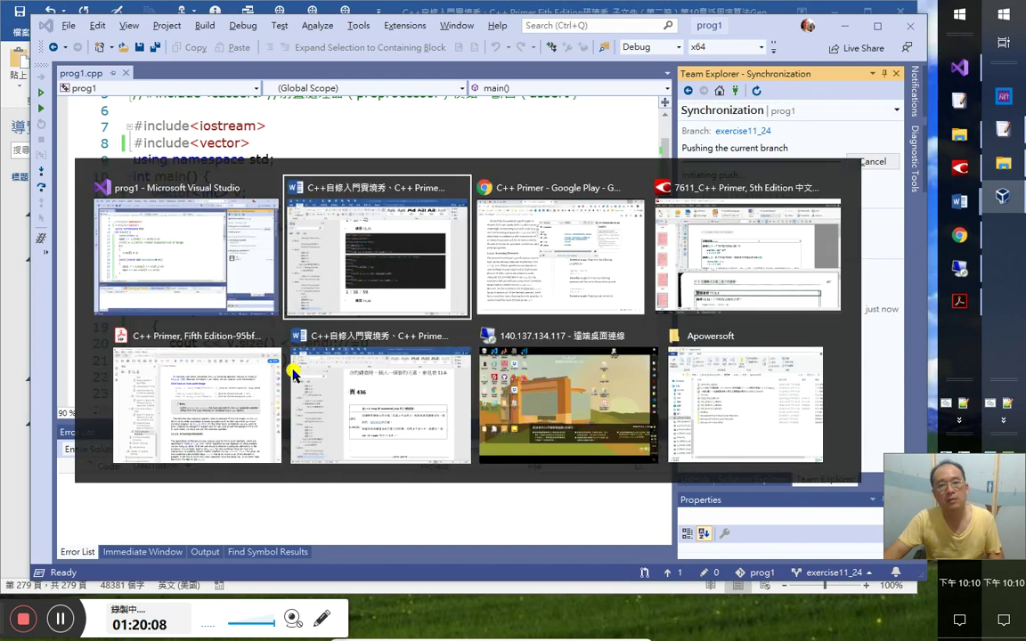
left_click_drag(264, 169, 283, 185)
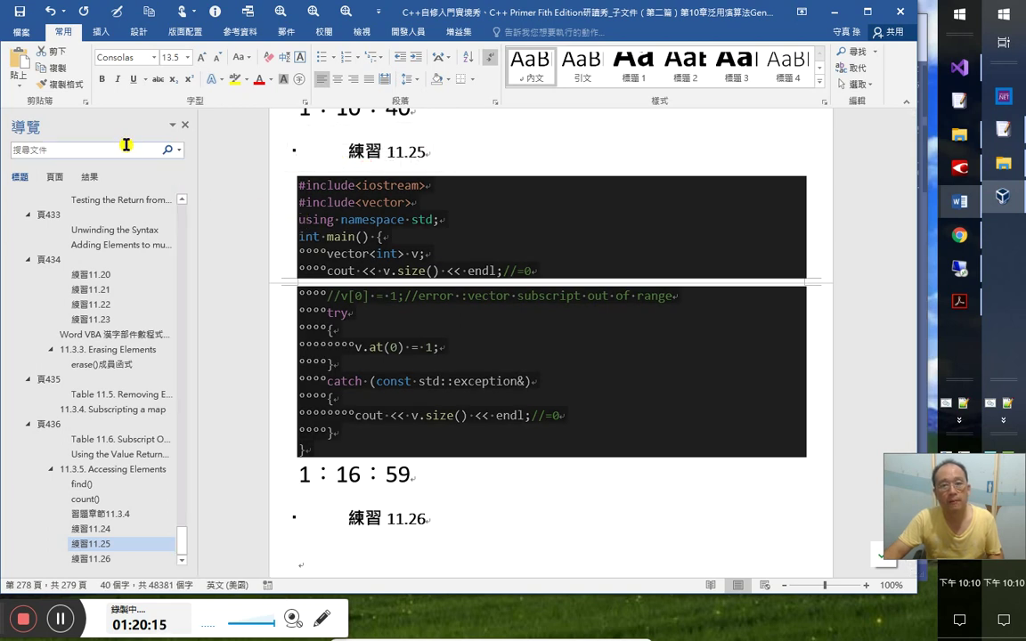
left_click(18, 56)
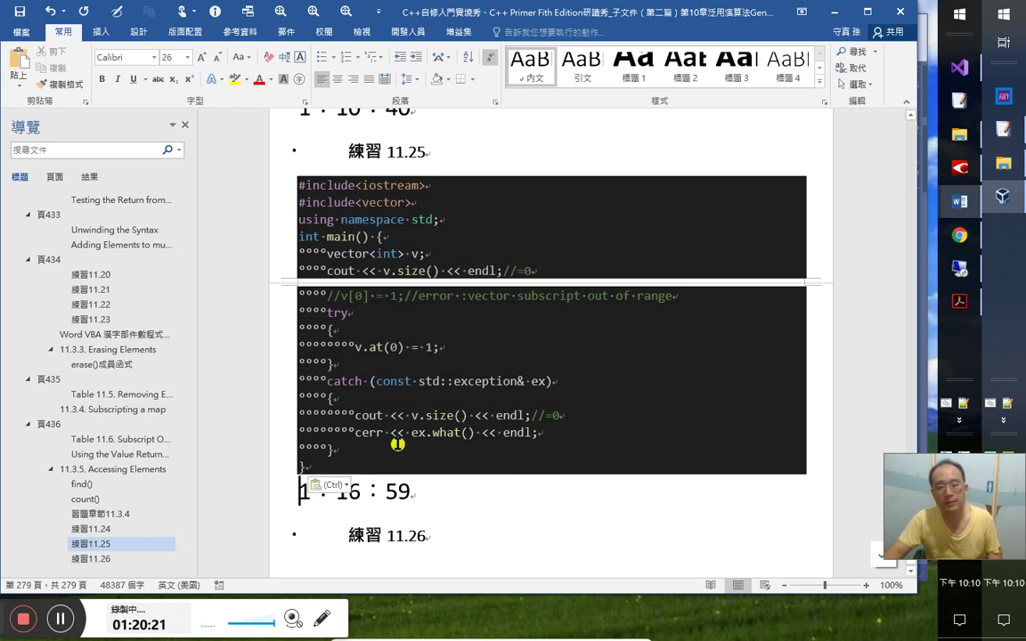
double_click(443, 432)
- Append the timestamp 1：20：30 after 1：16：59 and go to the empty line under 練習 11.26
left_click(444, 504)
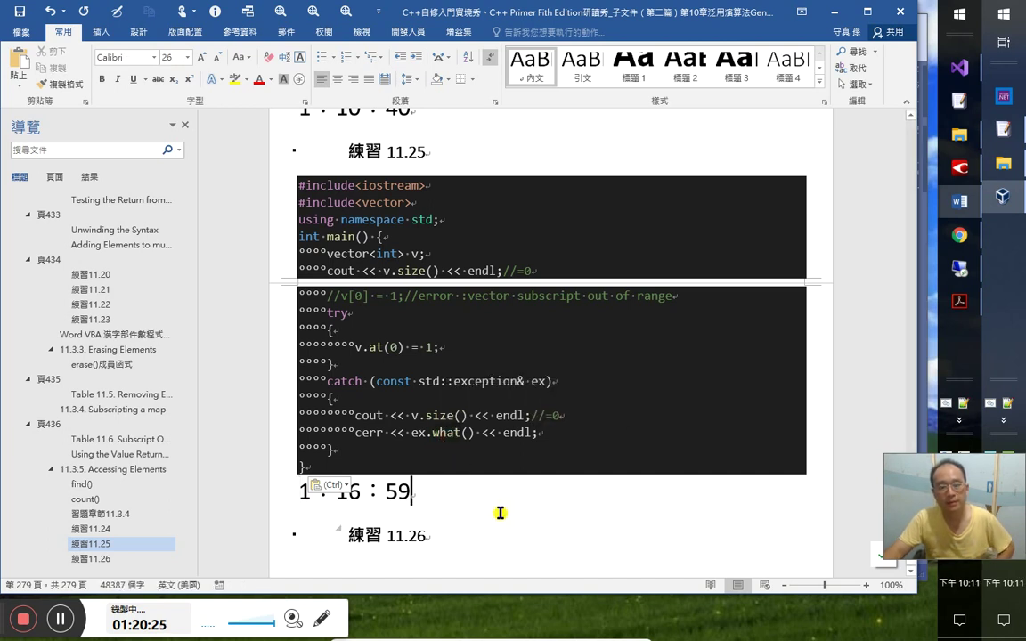
type("1：20：30")
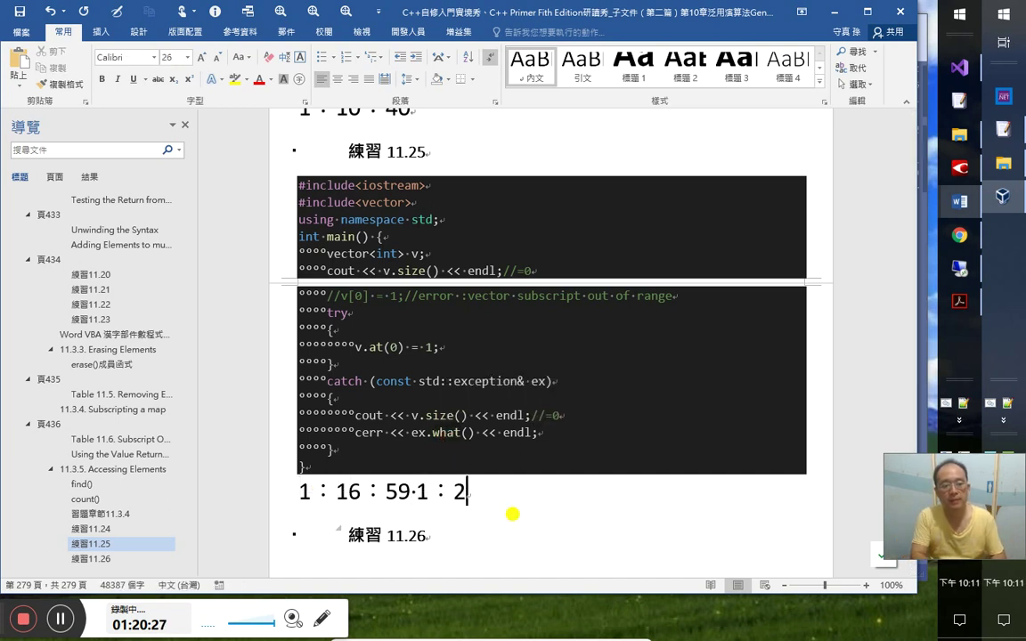
key("Down")
key("Down")
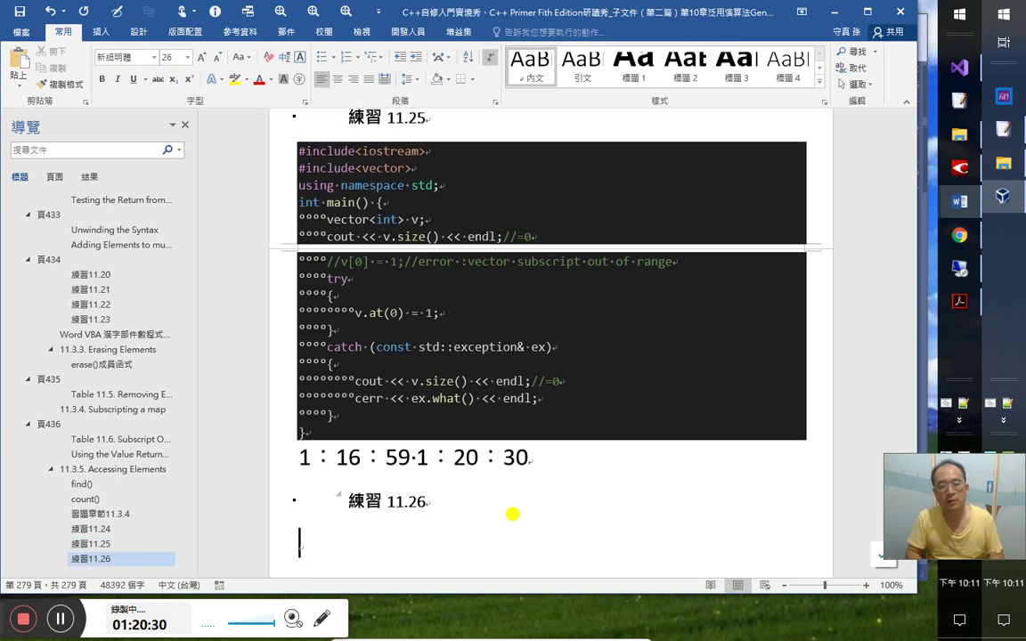
- Switch to the C++ Primer e-book in Chrome and read the rest of Exercise 11.26 on the following page
key("alt+Tab")
key("alt+Tab")
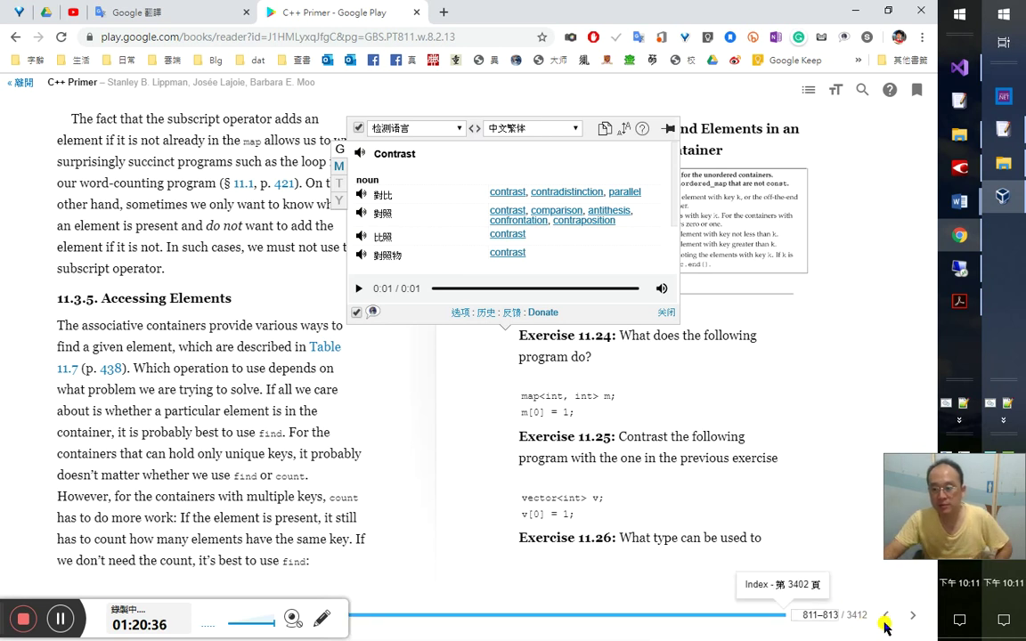
left_click(912, 616)
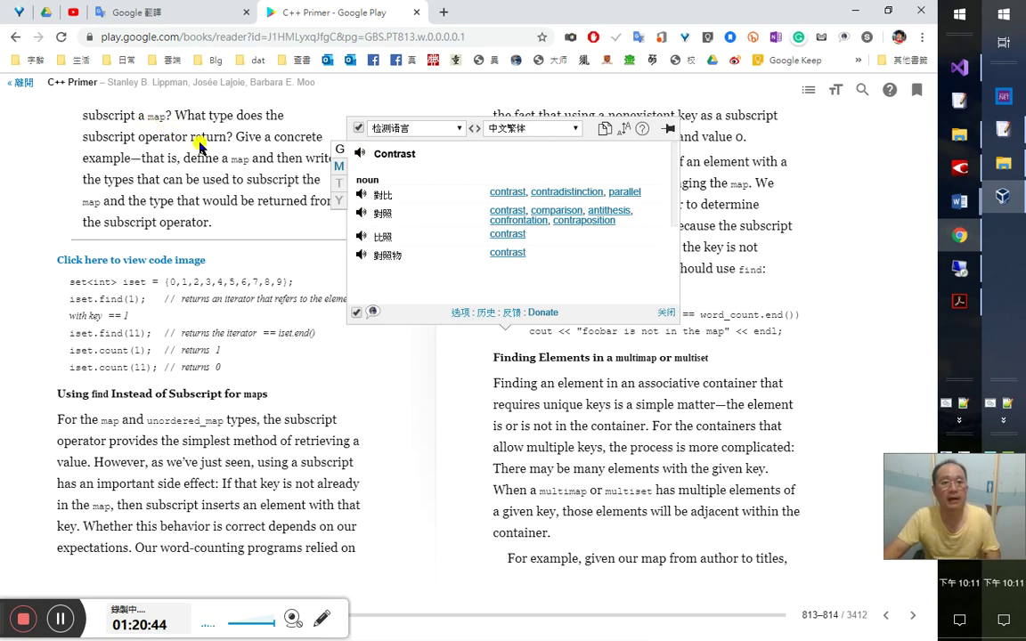
- Return to the Word notes and begin the 練習 11.26 answer with "map 下標（subscript）"
key("alt+Tab")
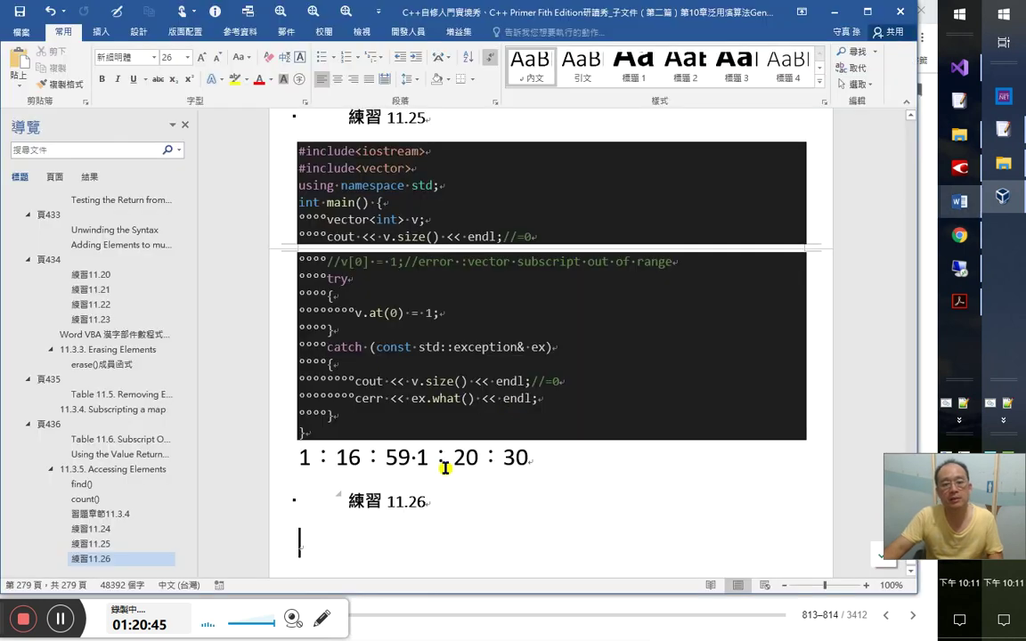
type("map")
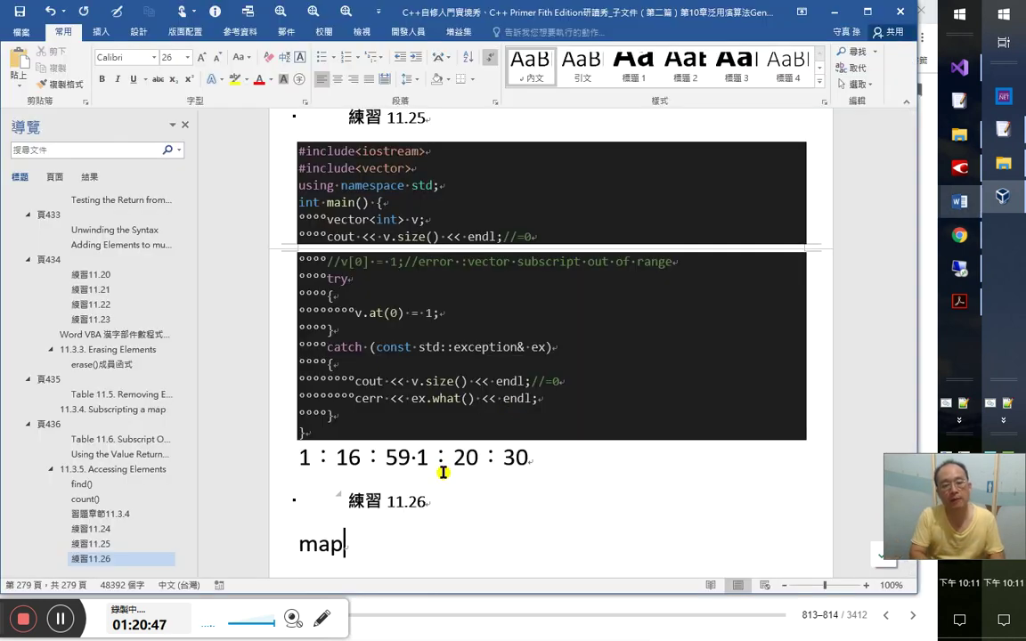
type("myd")
key("Escape")
type("myd")
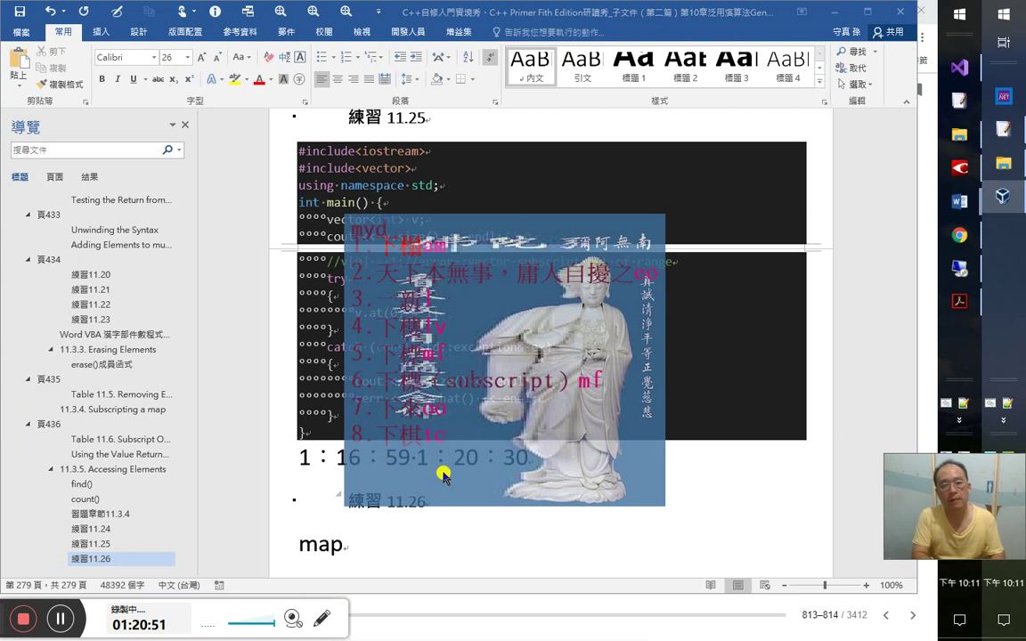
type("下標（subscript）")
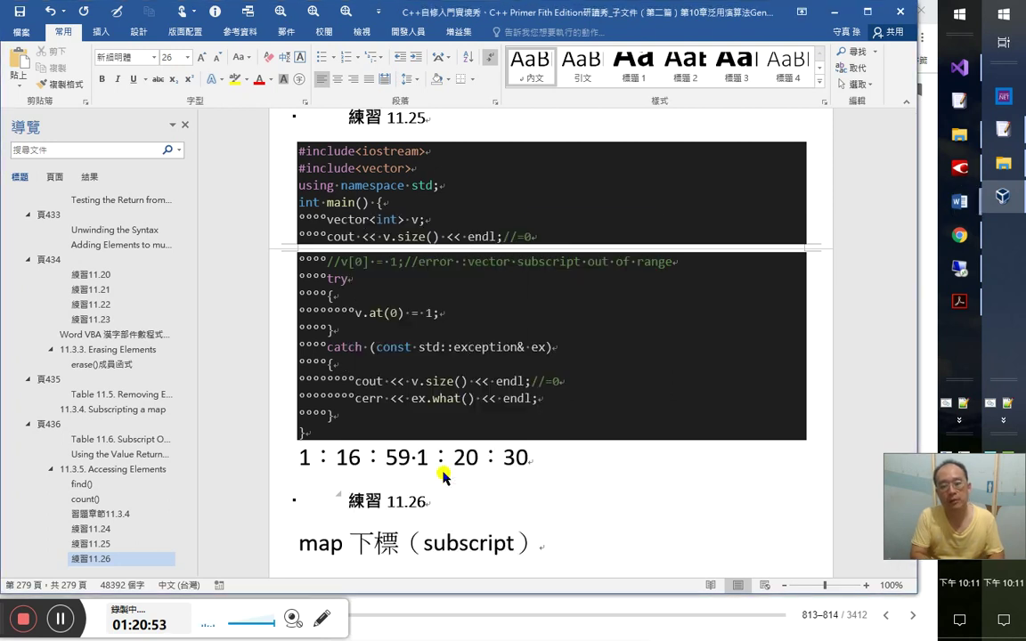
- Continue the 練習 11.26 answer with "針對的是 mapped_type"
type("針對的是 mp")
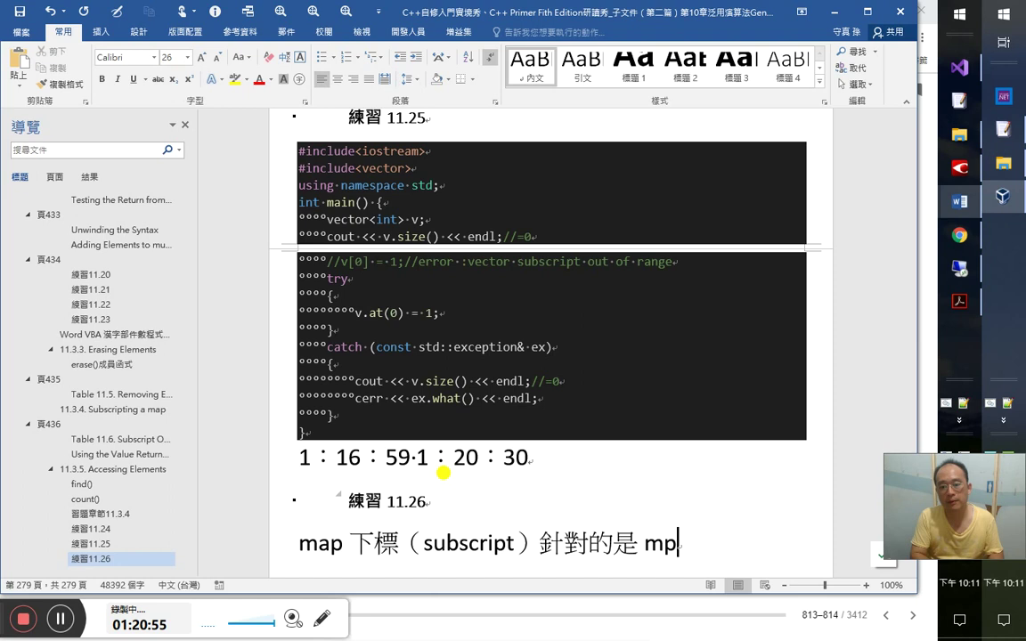
key("BackSpace")
type("appe")
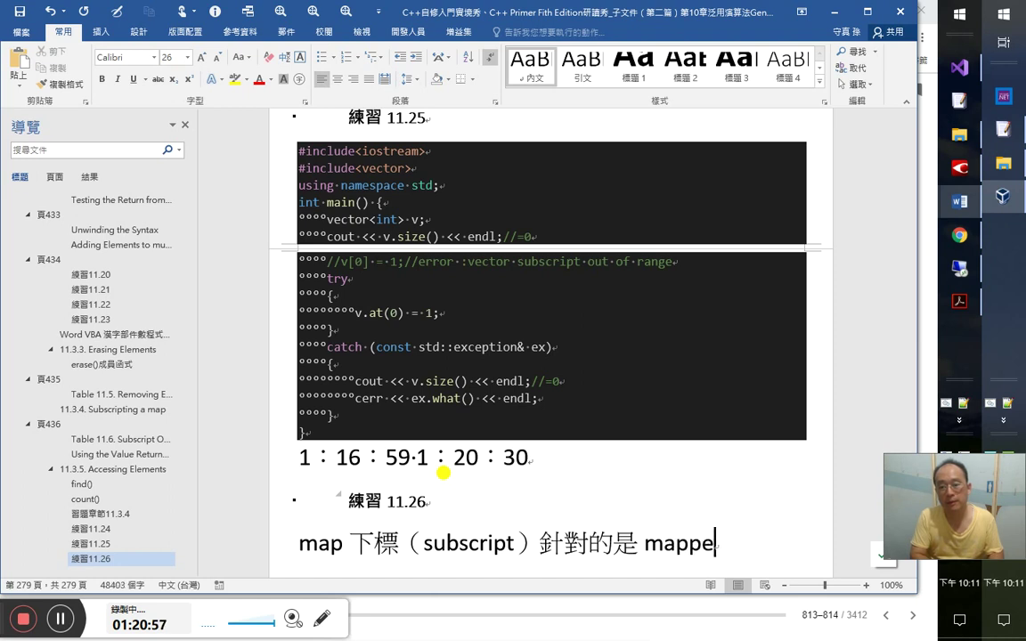
type("d_type")
key("Return")
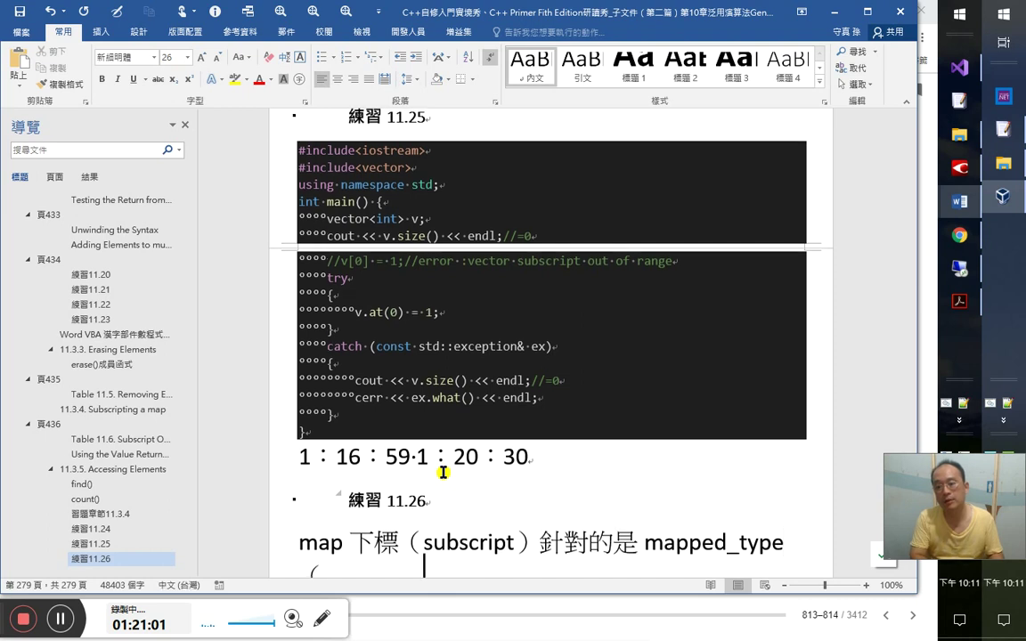
- Add the parenthetical explanation "（元素下面的那個「值」）" after mapped_type
type("（mu")
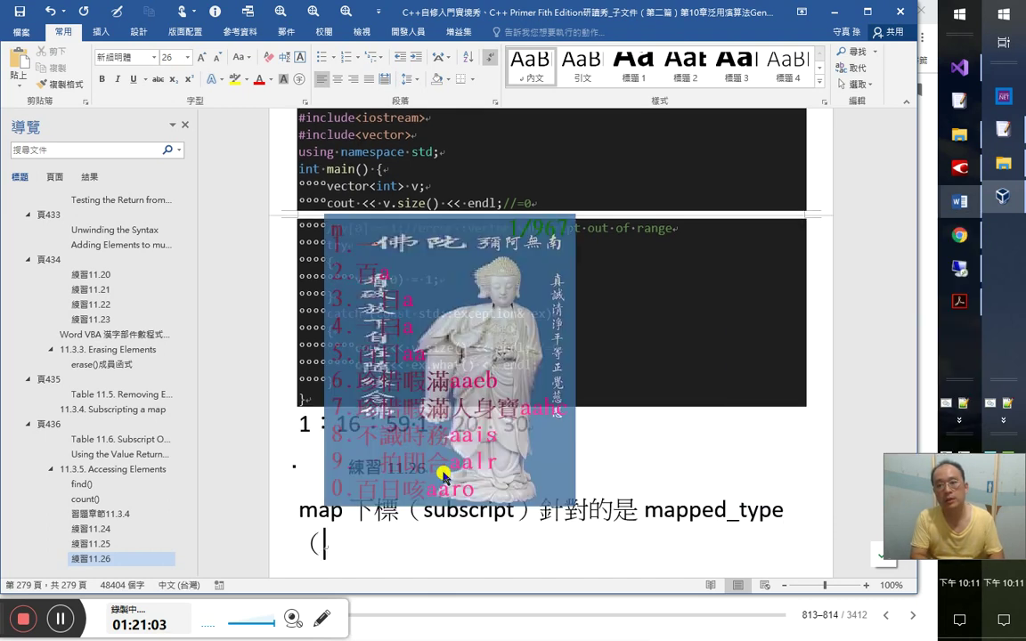
type("元素下")
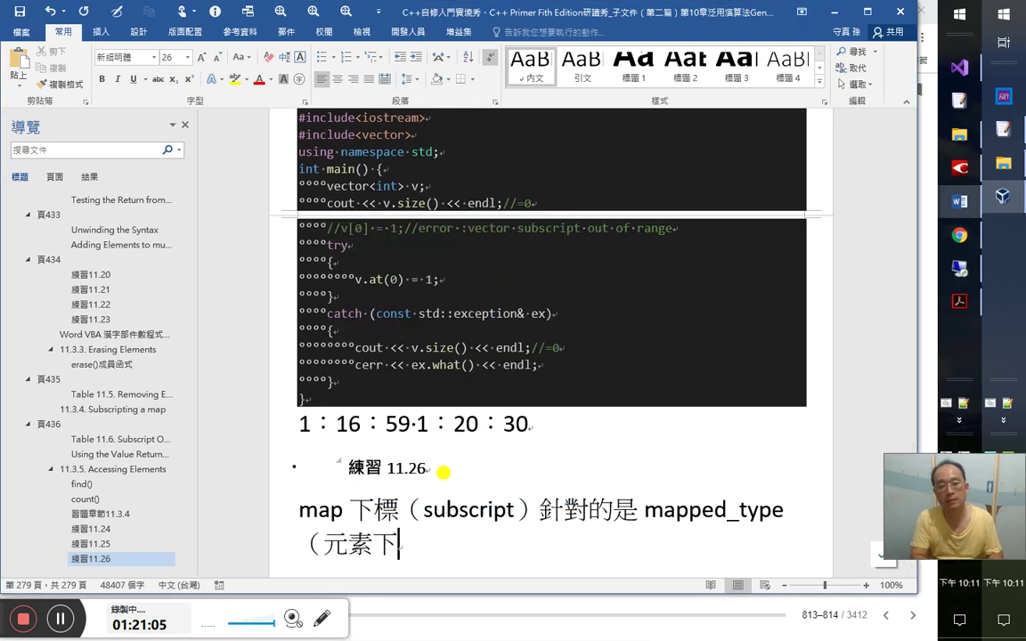
type("面的")
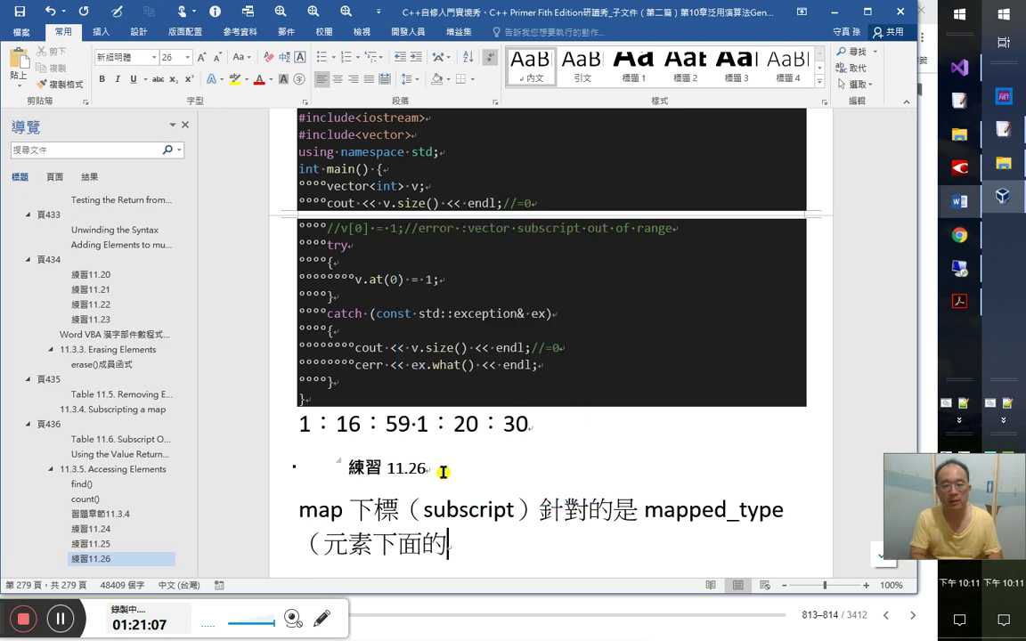
type("那個「佈」")
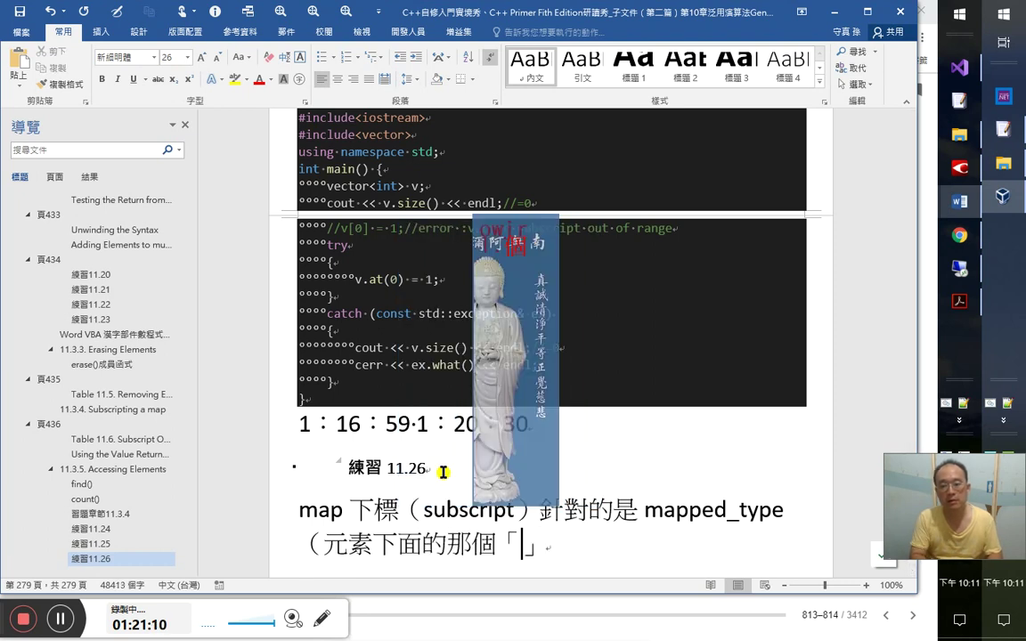
key("BackSpace")
type("值")
key("Right")
key("Return")
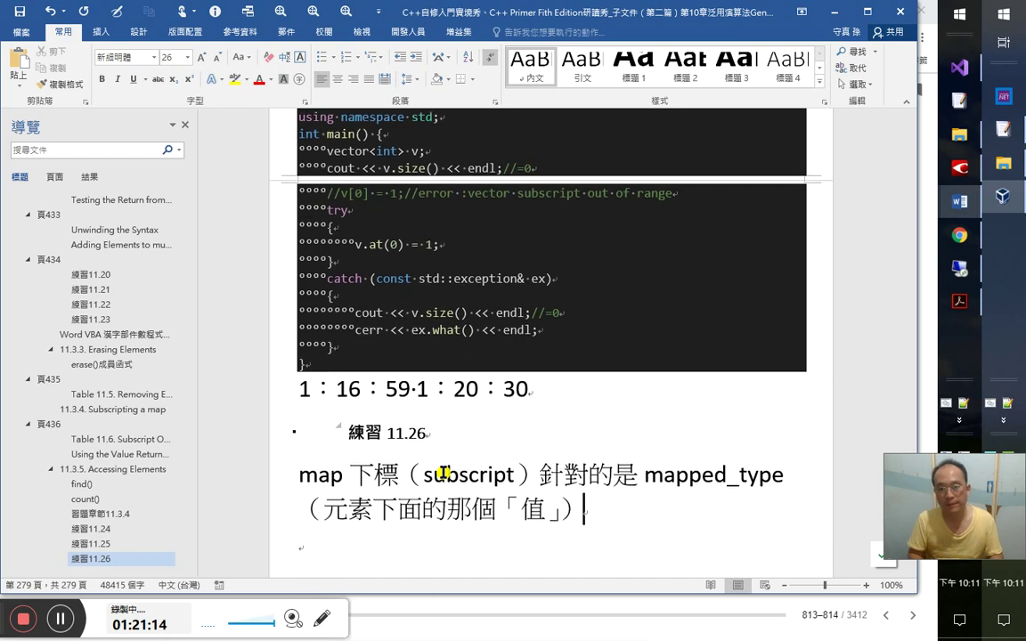
key("Left")
key("Right")
key("Right")
key("Right")
key("Right")
key("Down")
key("Up")
key("Left")
key("Right")
key("ctrl+shift+Right")
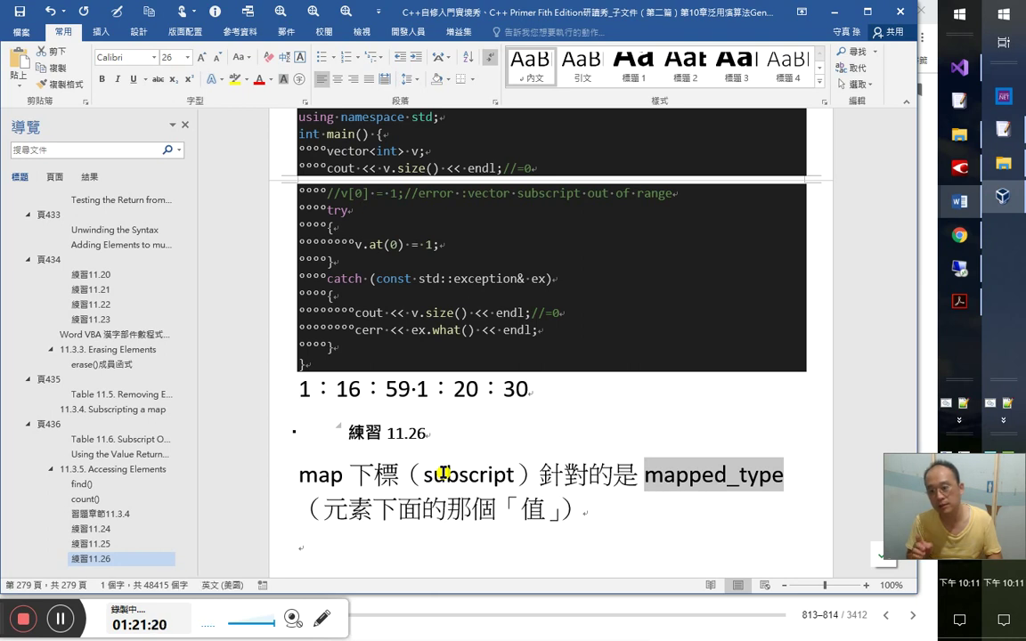
key("Down")
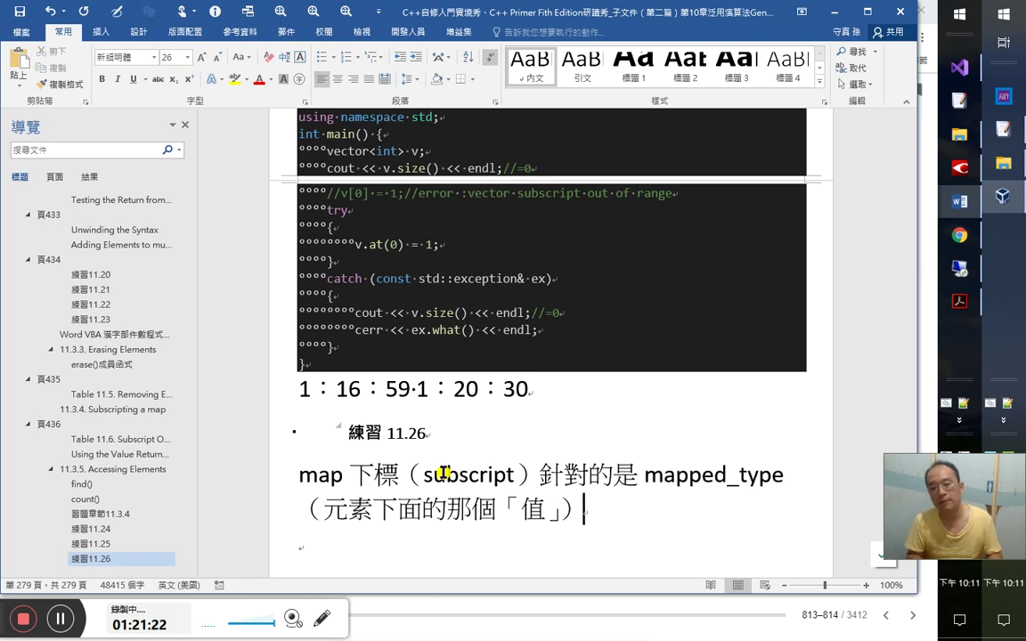
- Extend the answer after the closing parenthesis with "，只要與 mappend_type 相宜的"
type("，")
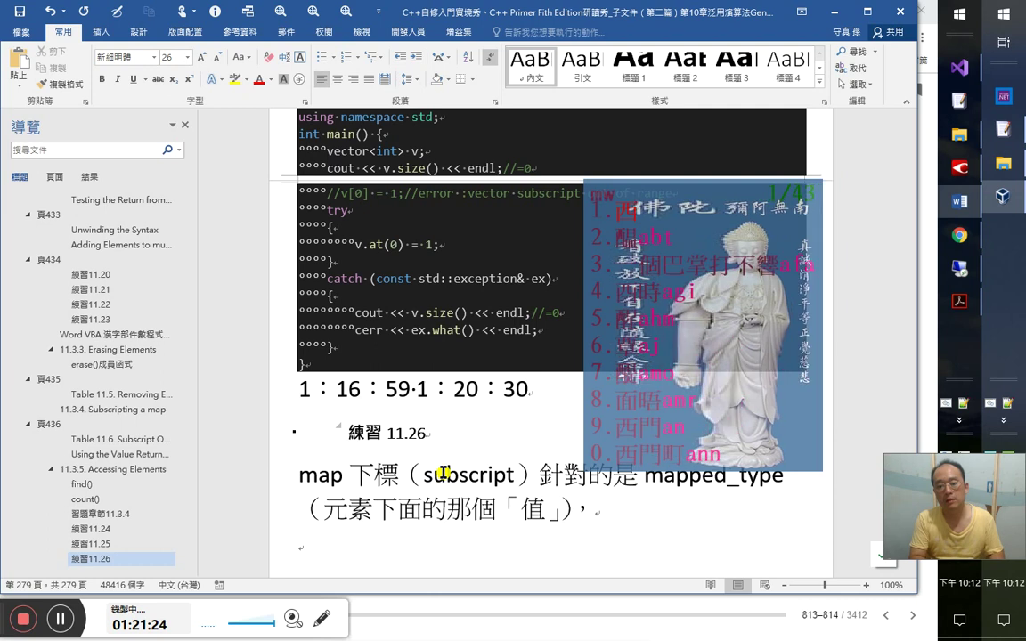
type("只要與mappend")
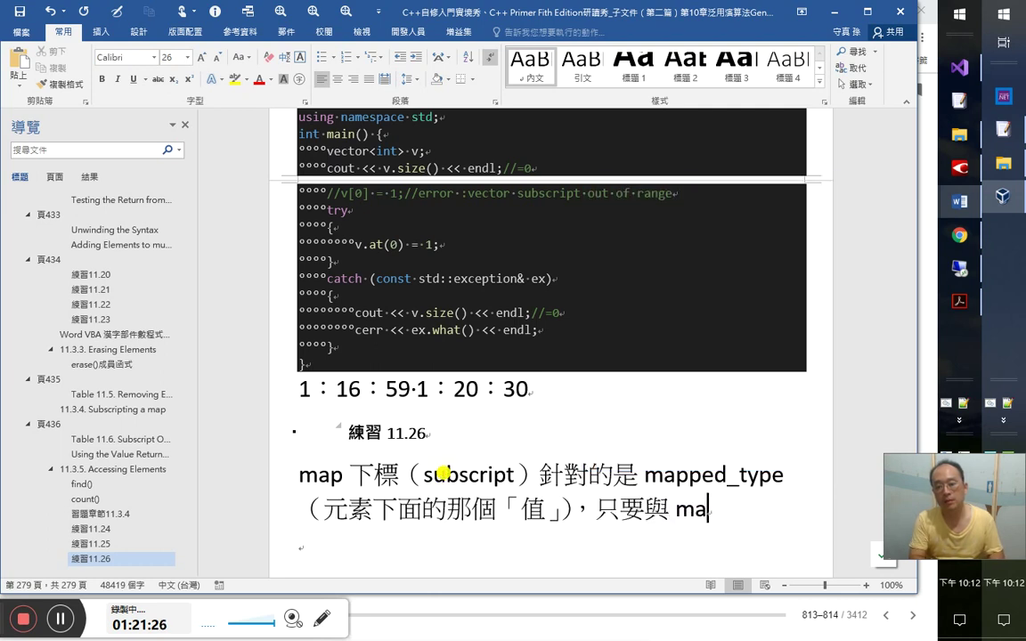
type("＿t")
key("BackSpace")
key("BackSpace")
type("_typ")
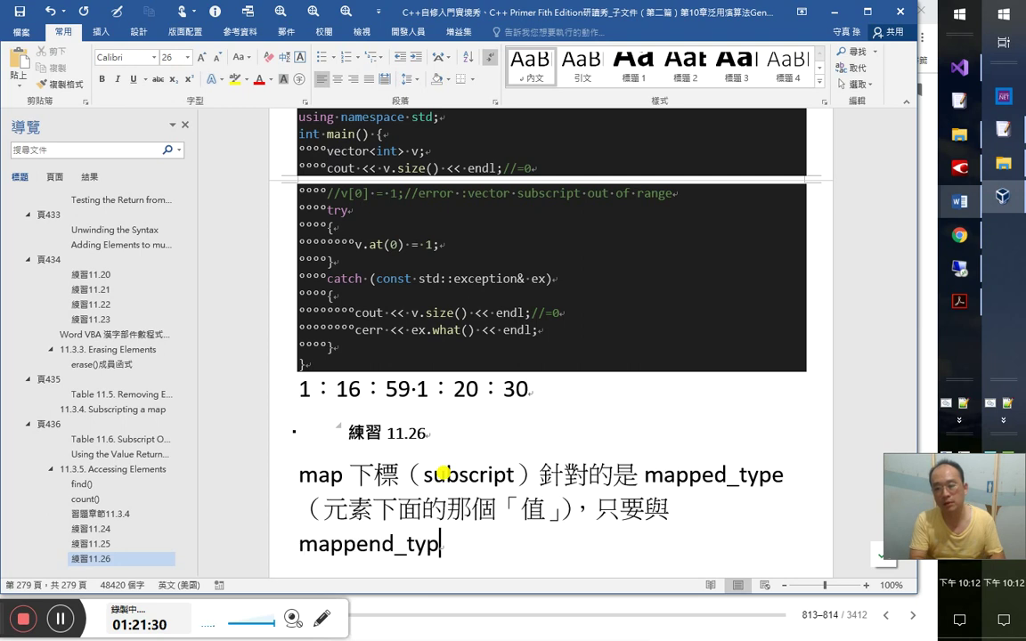
type("e 相宜的")
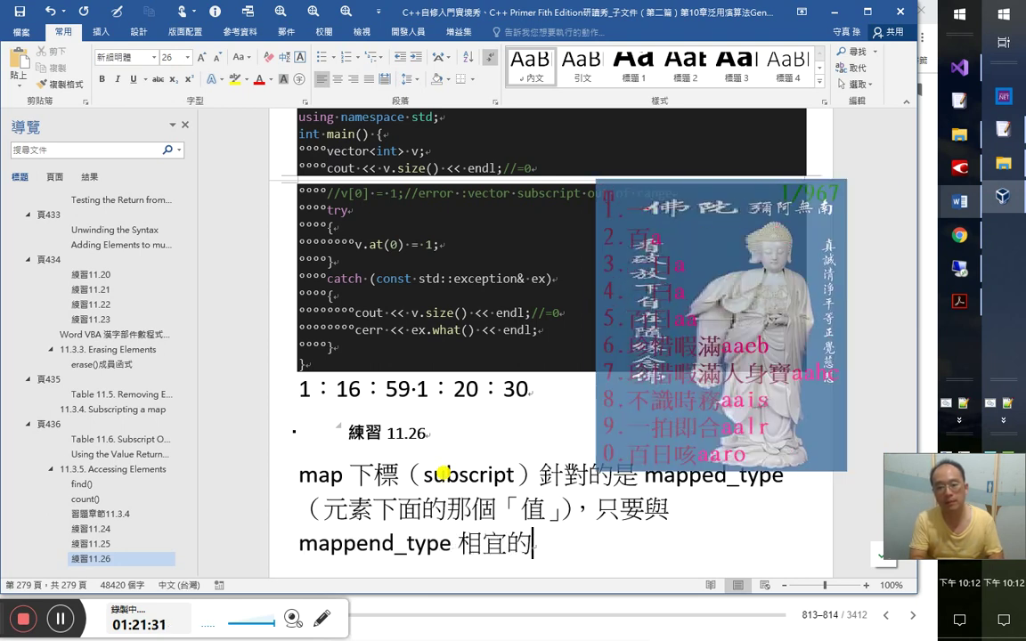
- Replace 相宜 with 相容 and finish the sentence with "型別均可", followed by a new line
key("Left")
key("shift+Left")
key("shift+Left")
type("duic")
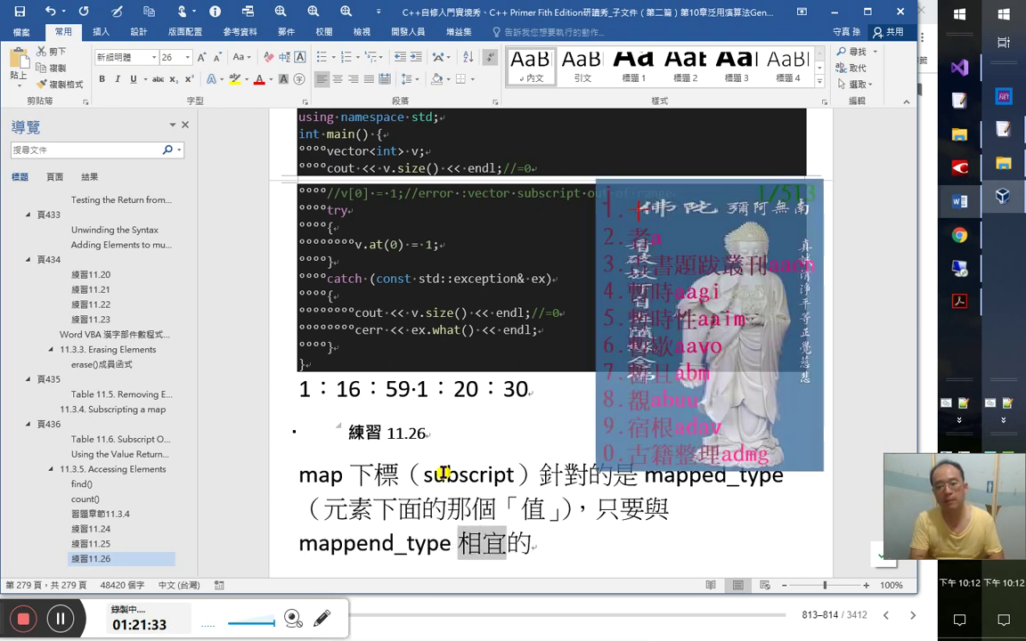
type("相容")
key("Right")
type("型別")
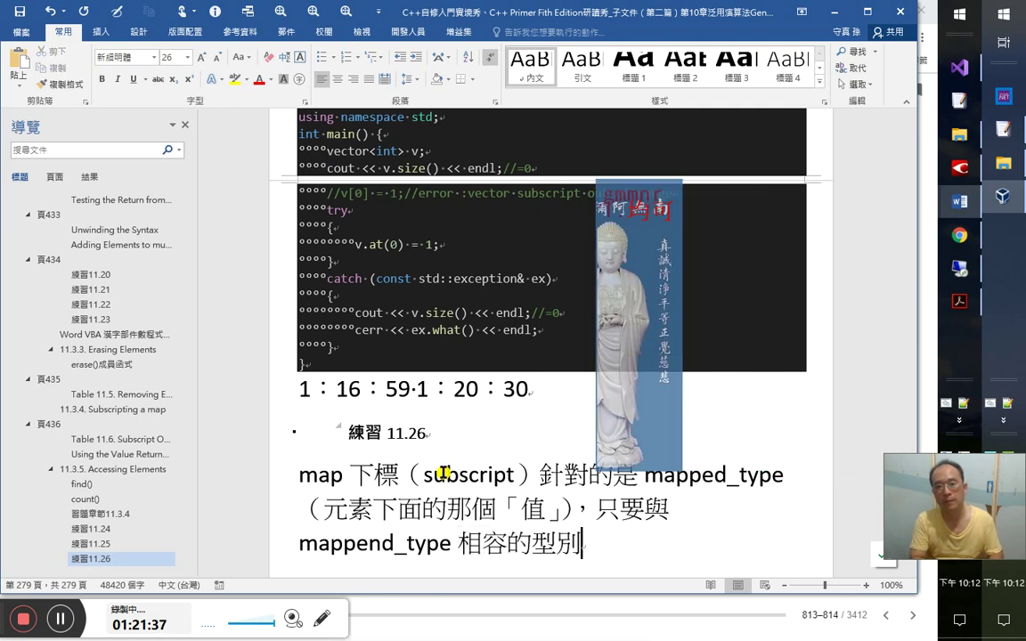
type("均可")
key("Return")
- Correct the misspelled mappend_type in the answer's last line to mapped_type
key("alt+Tab")
key("alt+Tab")
key("Left")
key("Left")
key("Left")
key("Home")
key("Right")
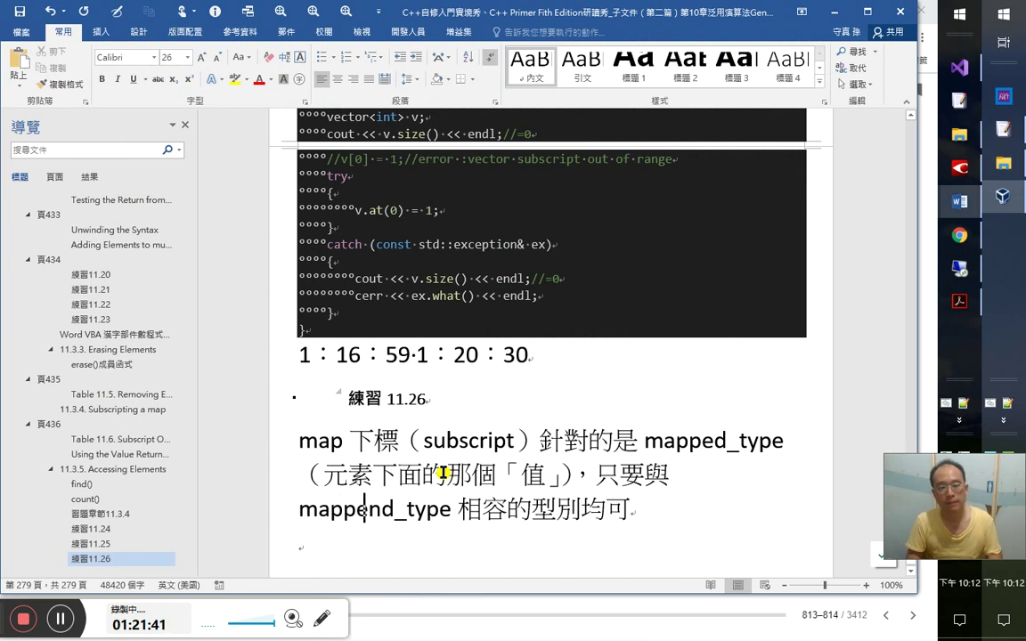
key("BackSpace")
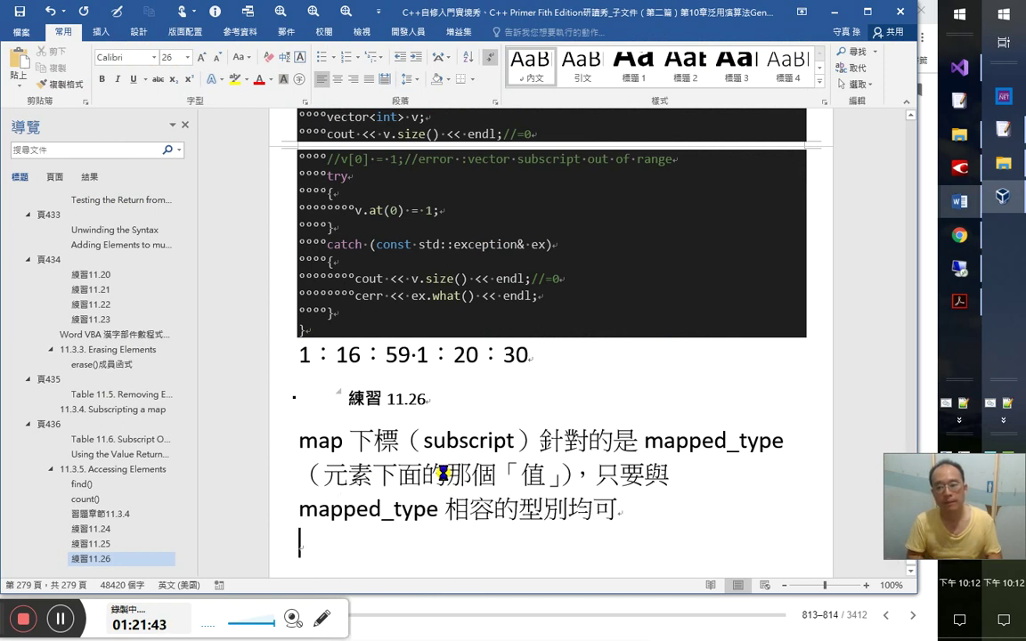
- Recheck the wording of Exercise 11.26 in the C++ Primer e-book and return to the Word notes
key("alt+Tab")
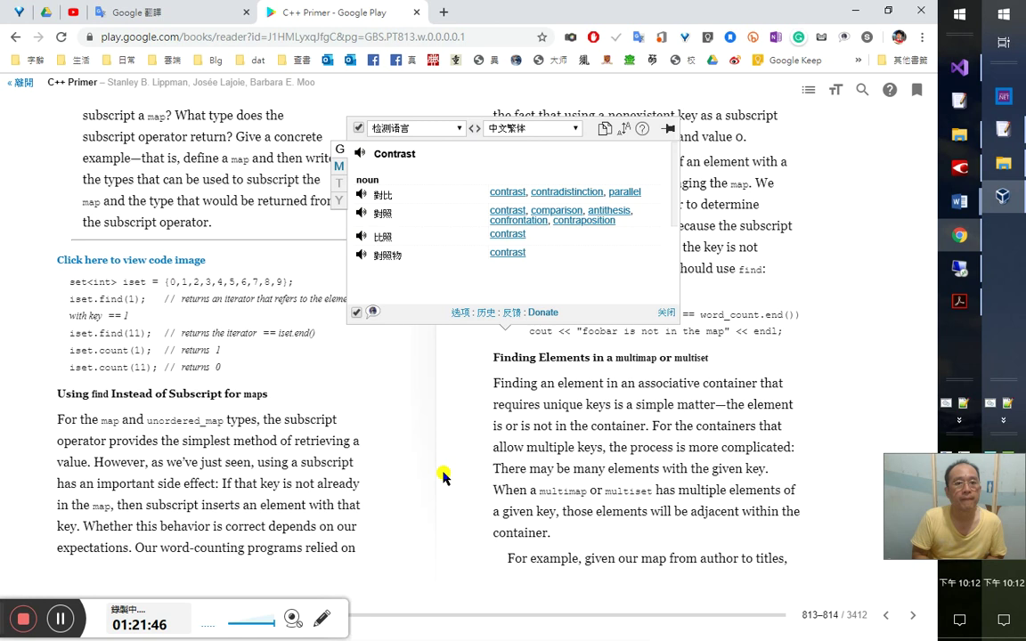
key("alt+Tab")
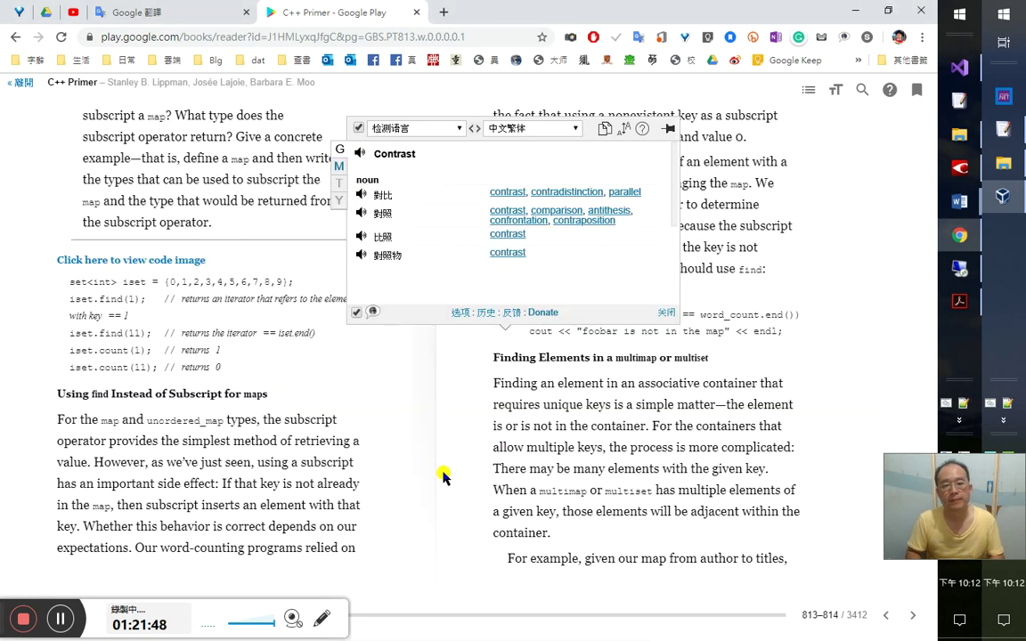
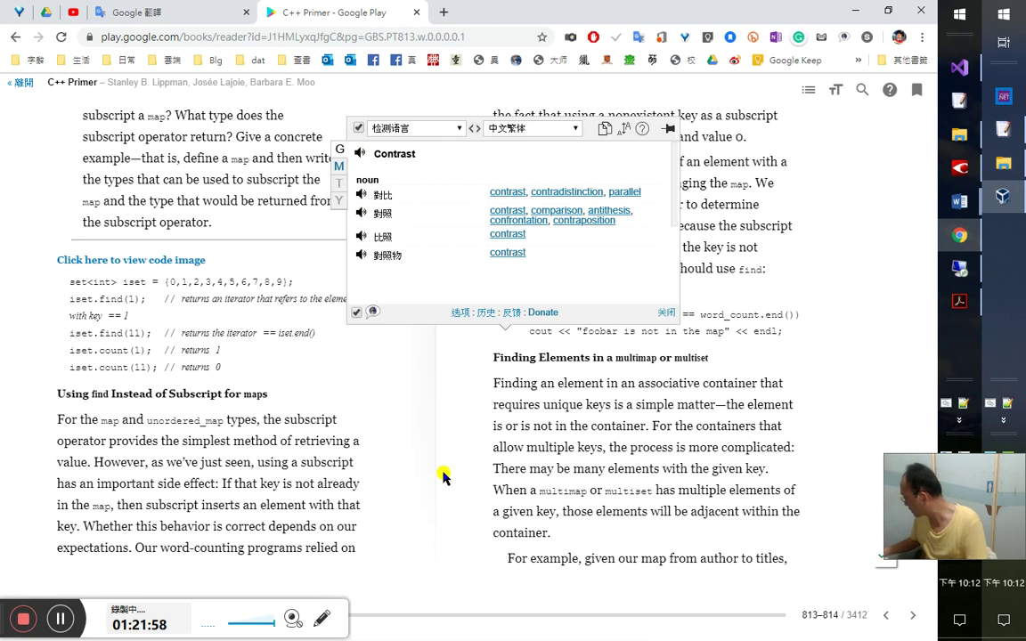
key("alt+Tab")
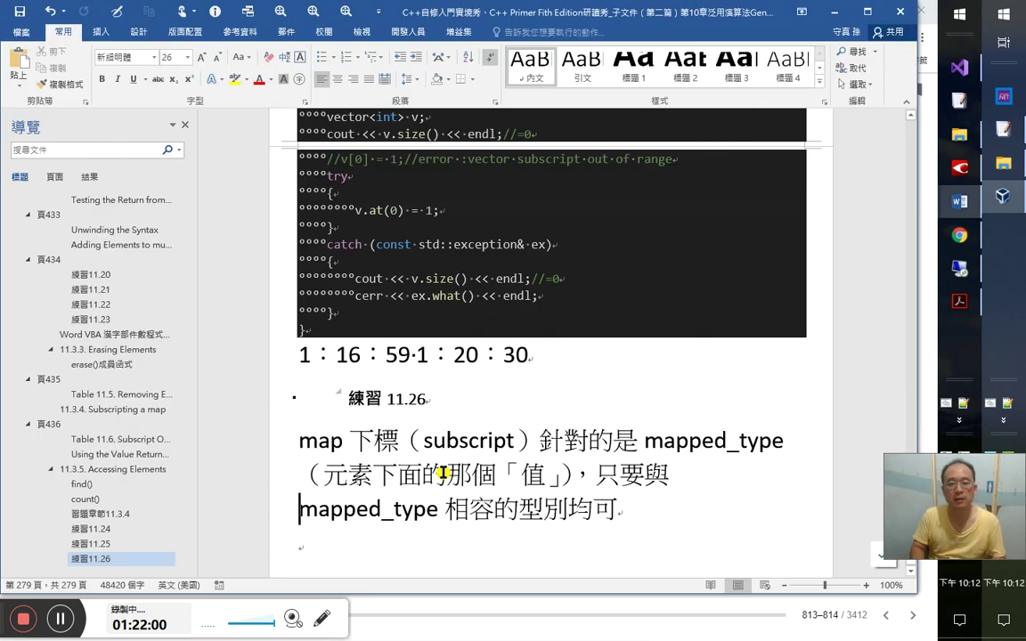
- Link the word mapped_type in the answer's last line to the heading "Table 11.3. Associative Container Additional Type Aliases"
key("shift+Right")
key("shift+Right")
key("shift+Right")
key("shift+Right")
key("shift+Right")
key("shift+Right")
key("shift+Right")
key("shift+Right")
key("shift+Right")
key("shift+Right")
key("shift+Right")
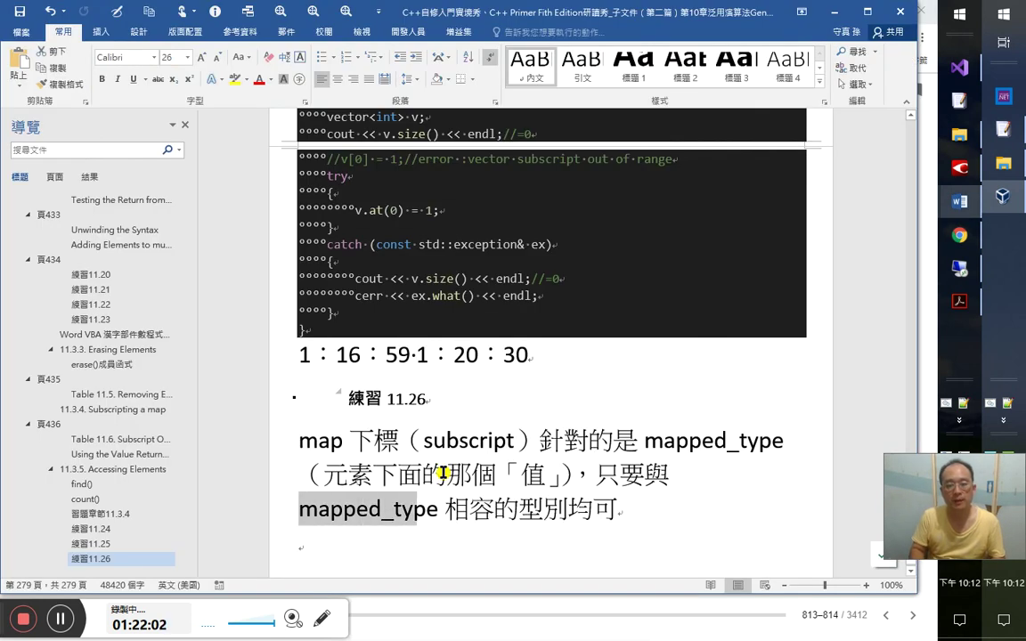
key("ctrl+k")
scroll(320, 178, "up", 6)
scroll(303, 162, "up", 5)
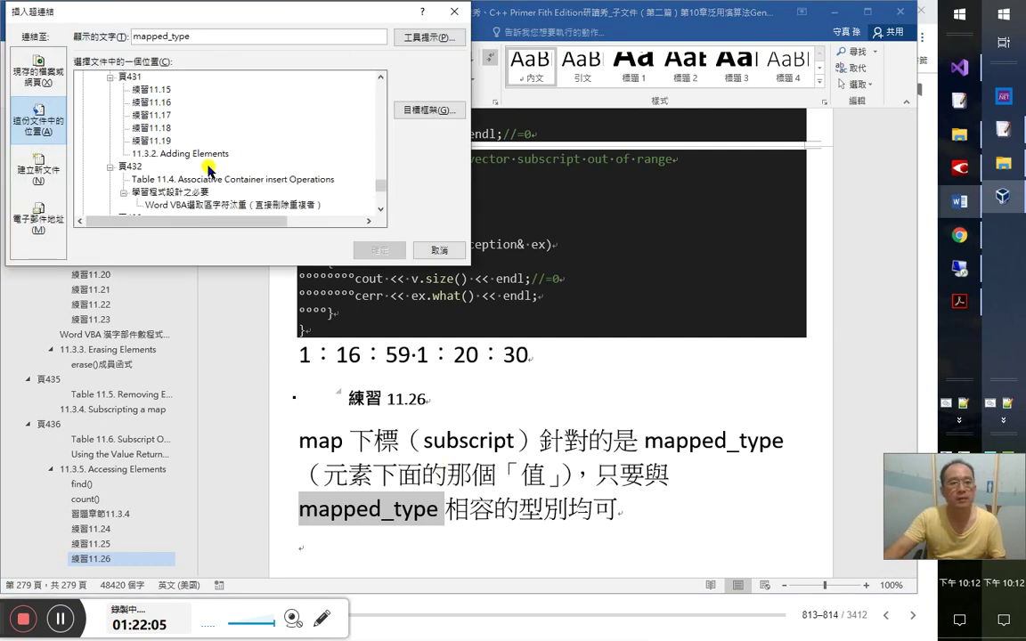
left_click(184, 103)
scroll(210, 140, "up", 2)
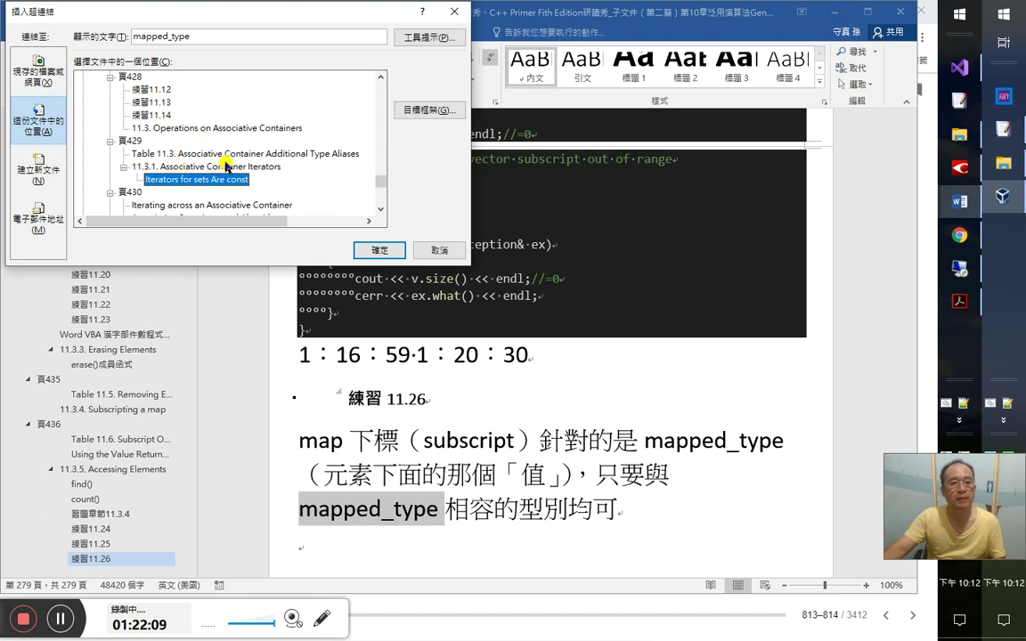
left_click(203, 153)
left_click(379, 251)
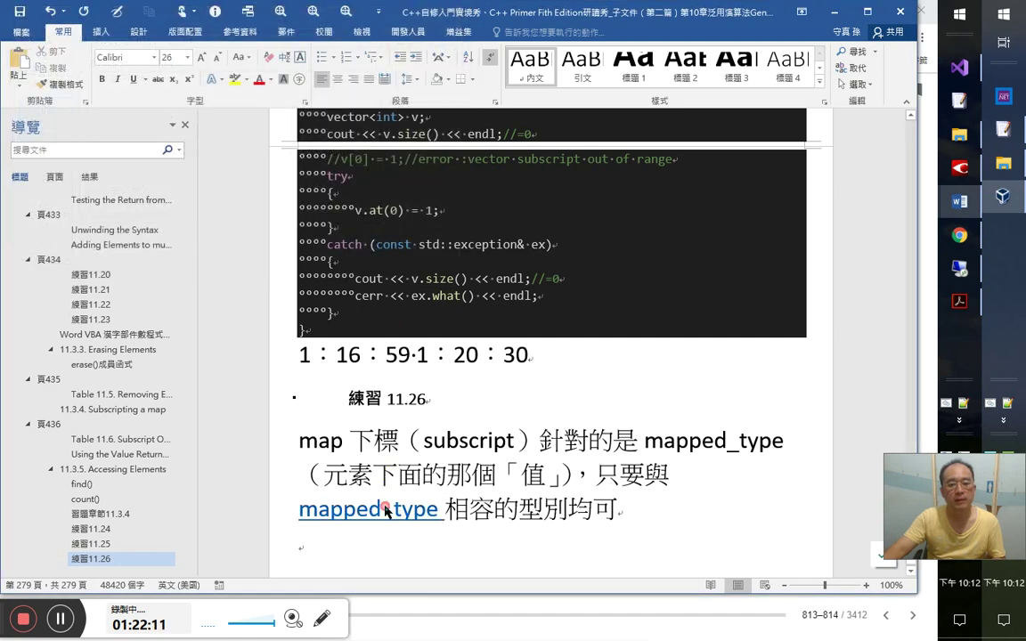
- Follow the mapped_type link to Table 11.3 and bookmark the table's mapped_type entry under the name mapped_type
left_click(385, 509, "ctrl")
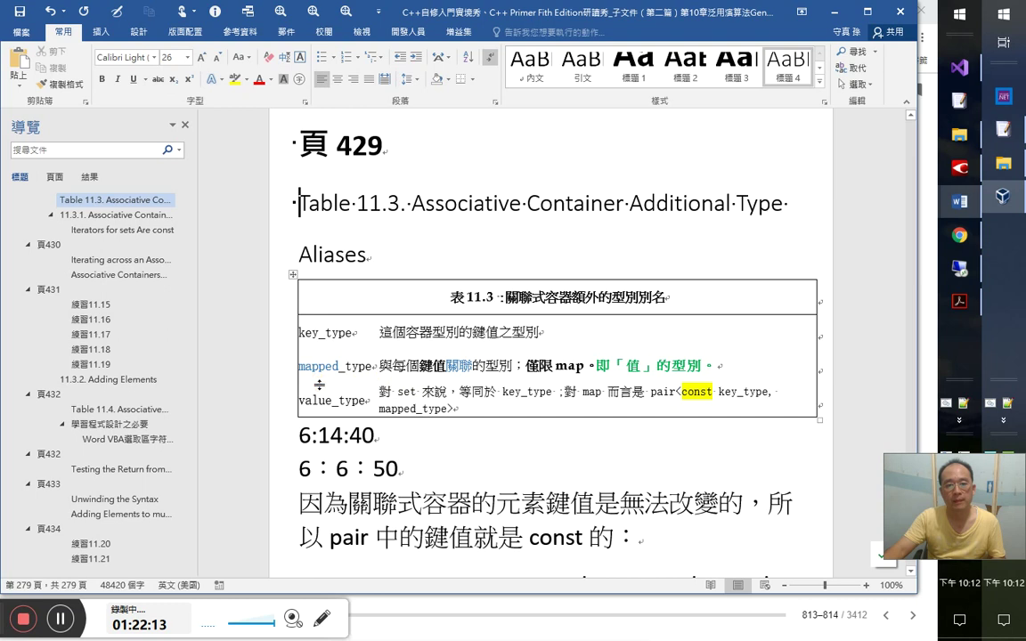
left_click(373, 364)
scroll(408, 405, "down", 1)
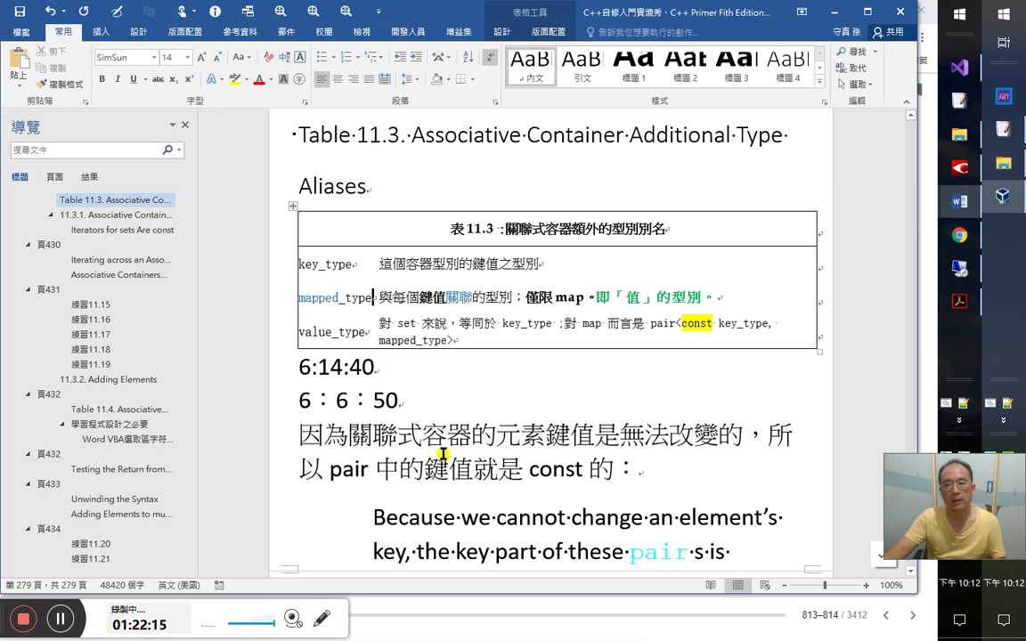
key("shift+Home")
key("ctrl+c")
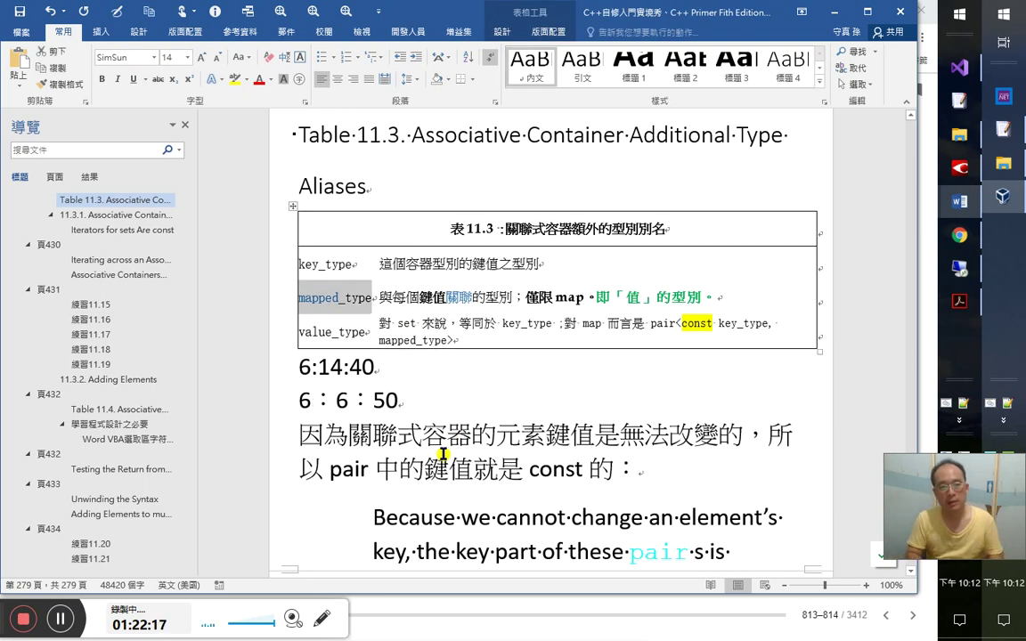
key("ctrl+shift+F5")
key("ctrl+v")
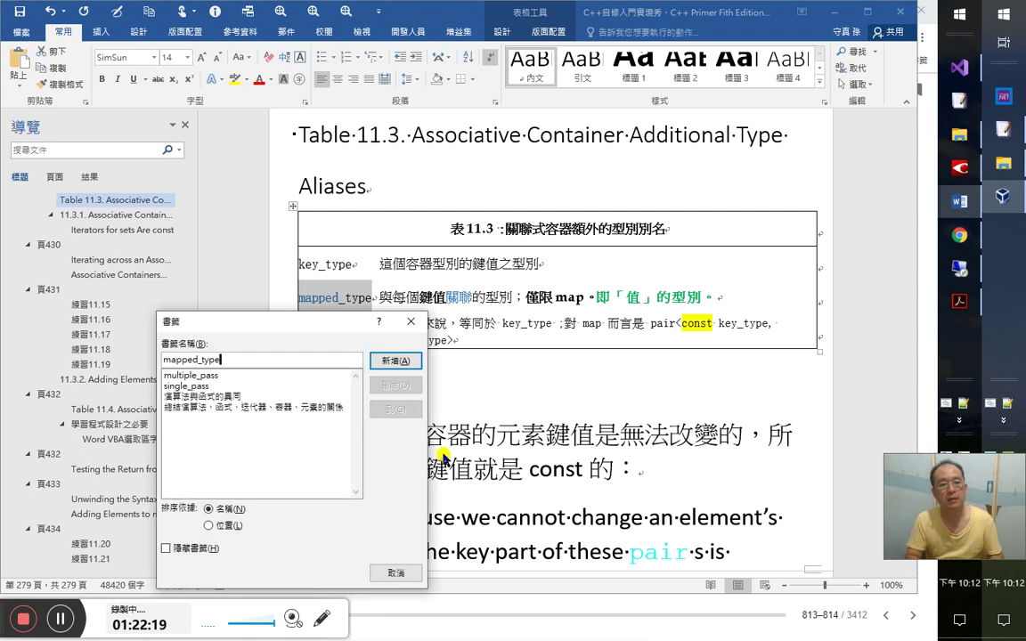
key("Return")
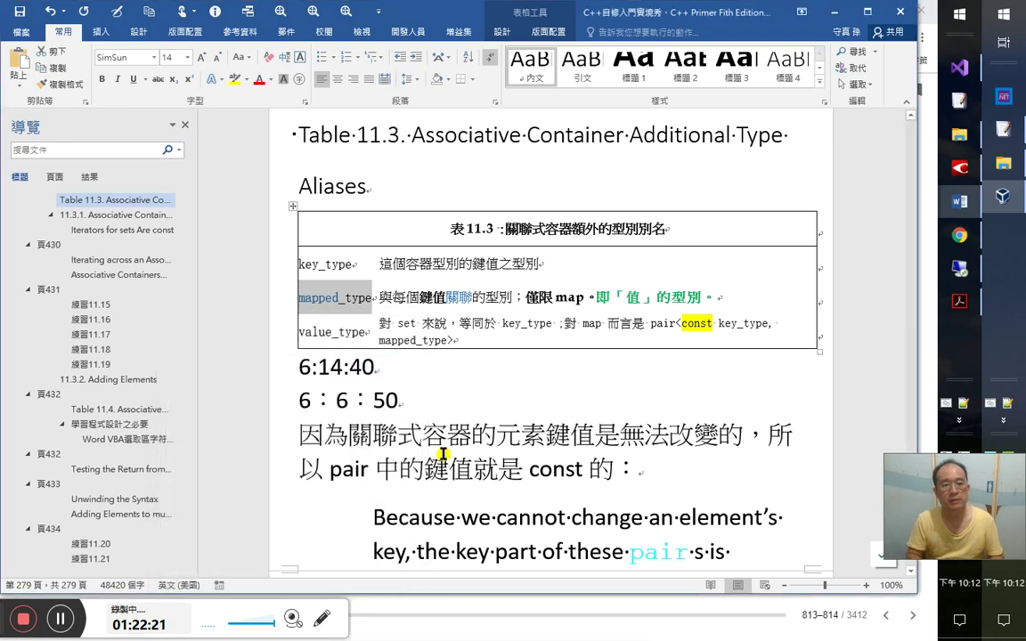
- Retarget the mapped_type hyperlink in the Exercise 11.26 answer to the mapped_type bookmark and test the link
key("ctrl+End")
key("Up")
key("Up")
key("Up")
key("Up")
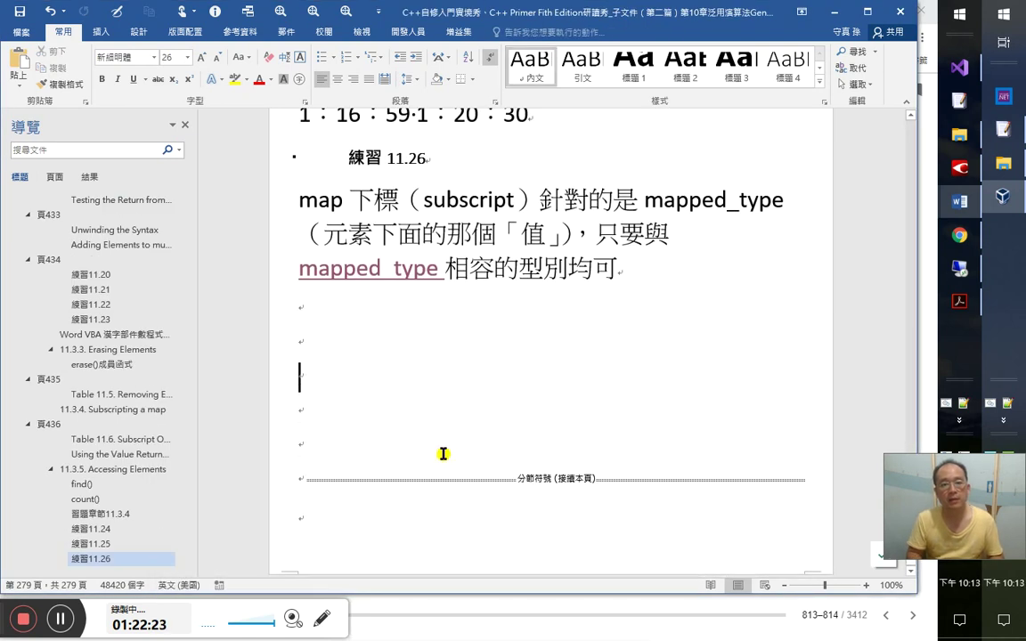
key("Right")
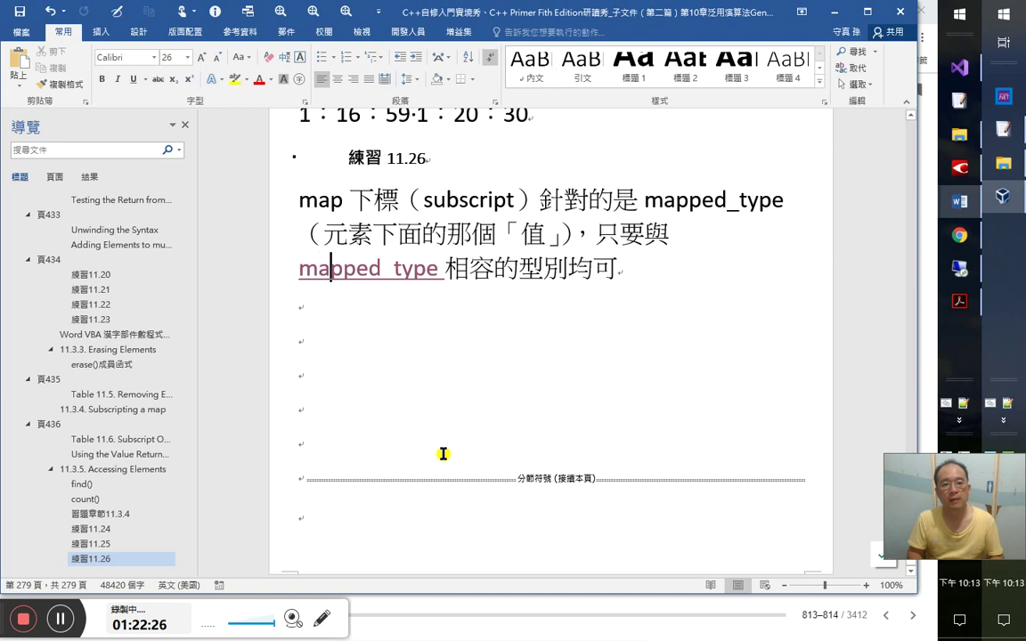
key("ctrl+shift+F5")
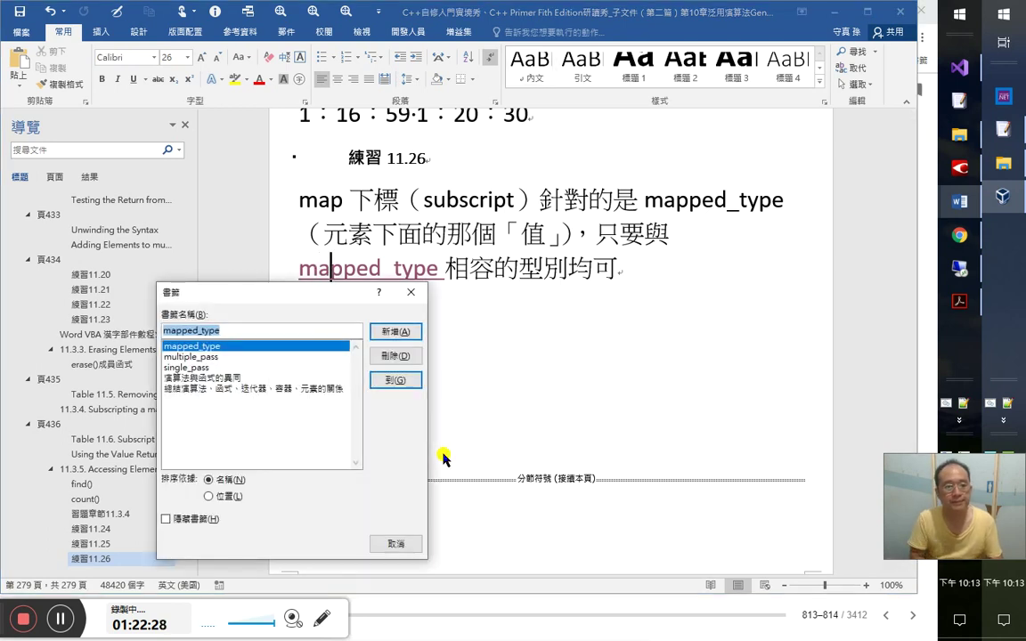
key("Escape")
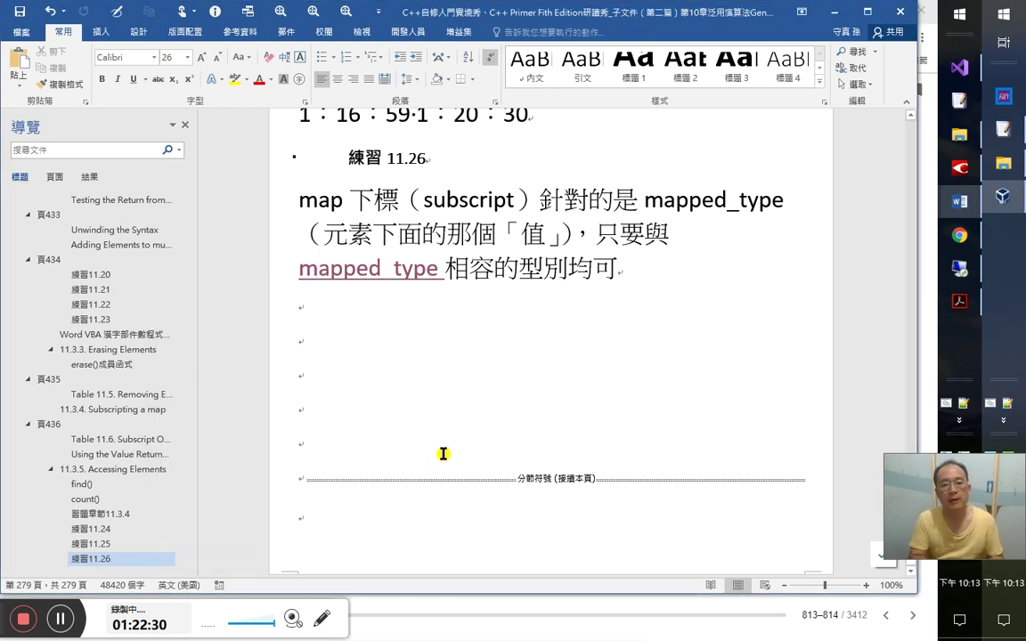
key("ctrl+k")
scroll(143, 183, "down", 1)
left_click(114, 222)
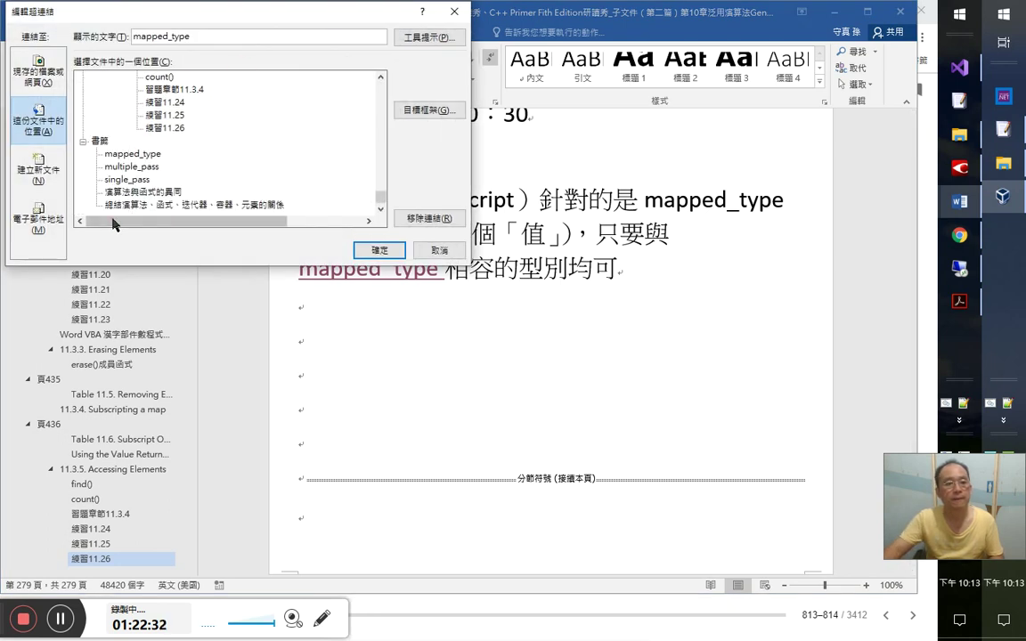
left_click(133, 153)
left_click(378, 249)
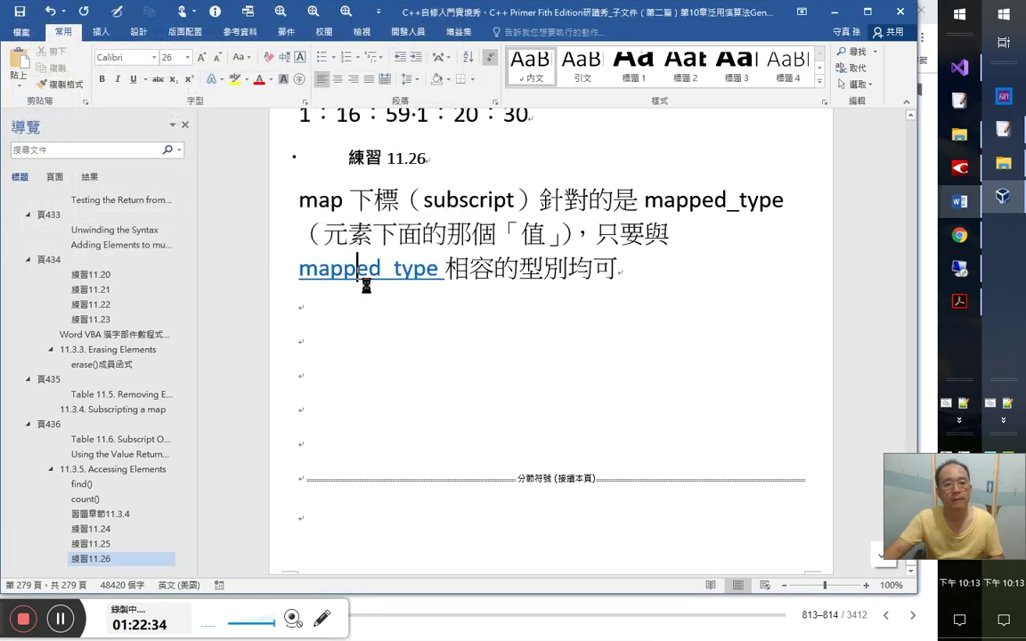
left_click(366, 276, "ctrl")
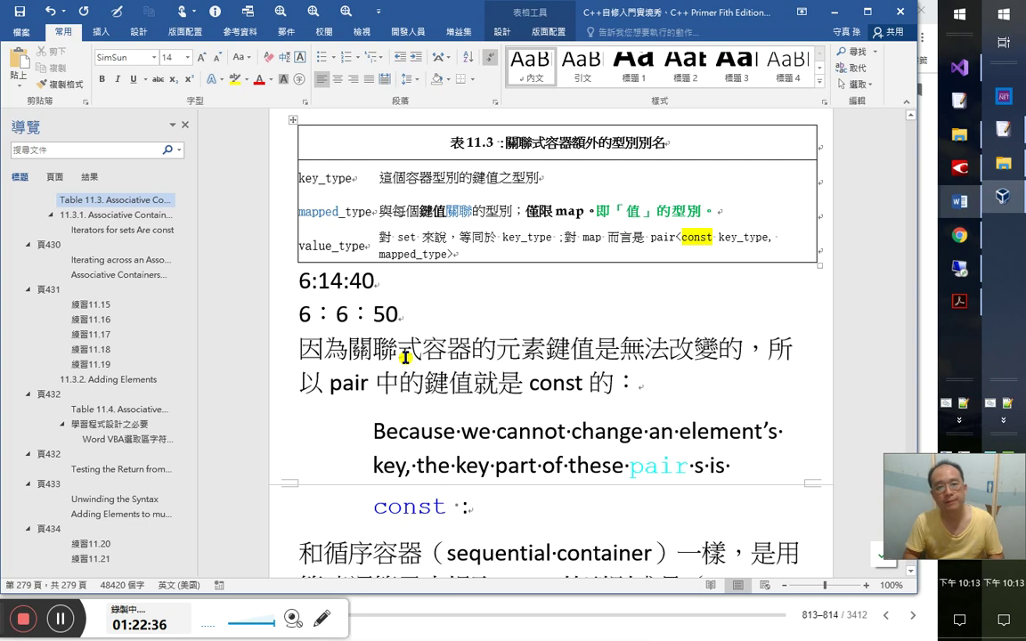
- Go back to the Exercise 11.26 answer and consult the C++ Primer e-book page before returning to the Word notes
key("ctrl+End")
key("Up")
key("Up")
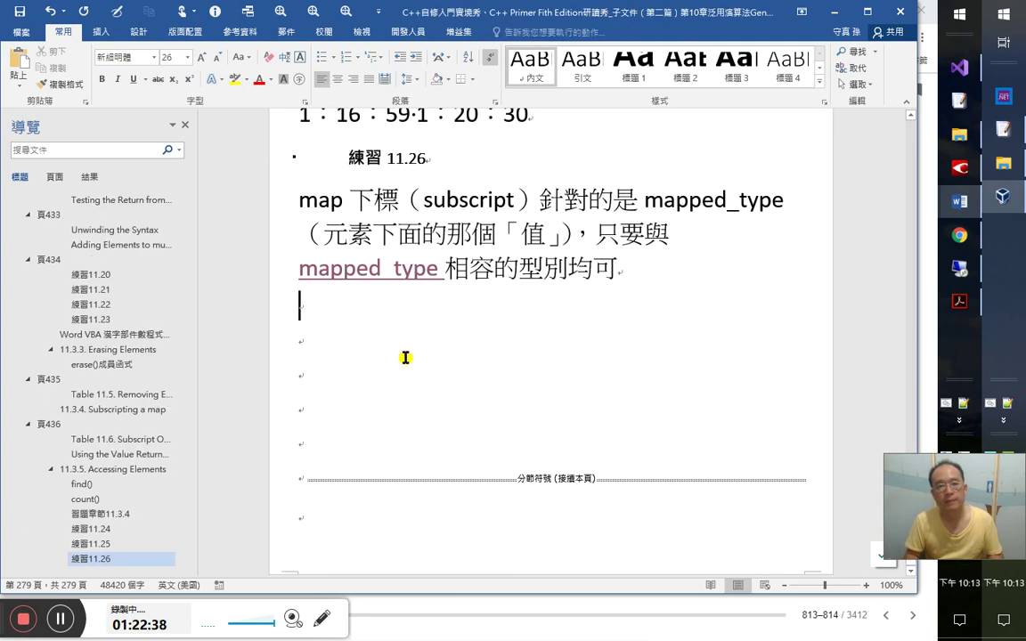
key("alt+Tab")
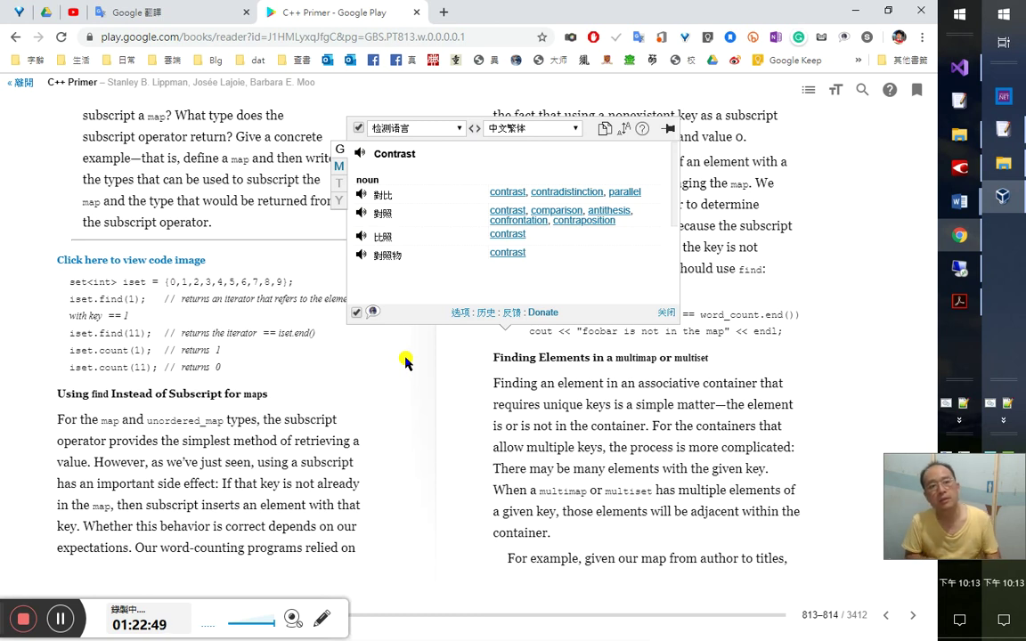
key("alt+Tab")
- Replace 只要與 before the linked mapped_type with 回傳的是 in the Exercise 11.26 answer
key("Up")
key("Right")
key("Right")
key("Right")
key("Down")
key("Up")
key("Down")
key("End")
key("Left")
key("Up")
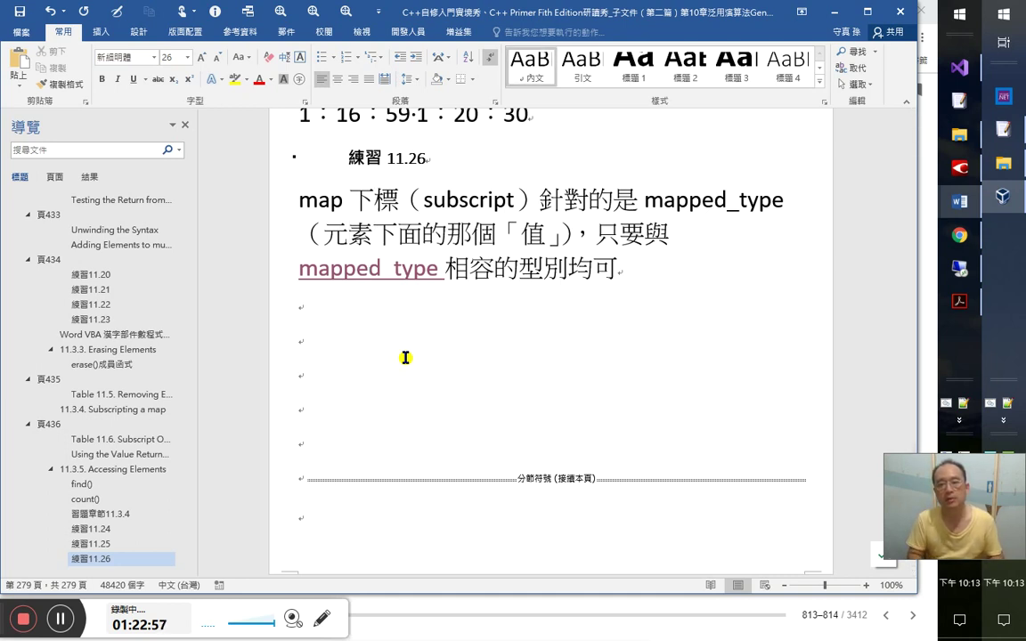
key("Right")
left_click(405, 358)
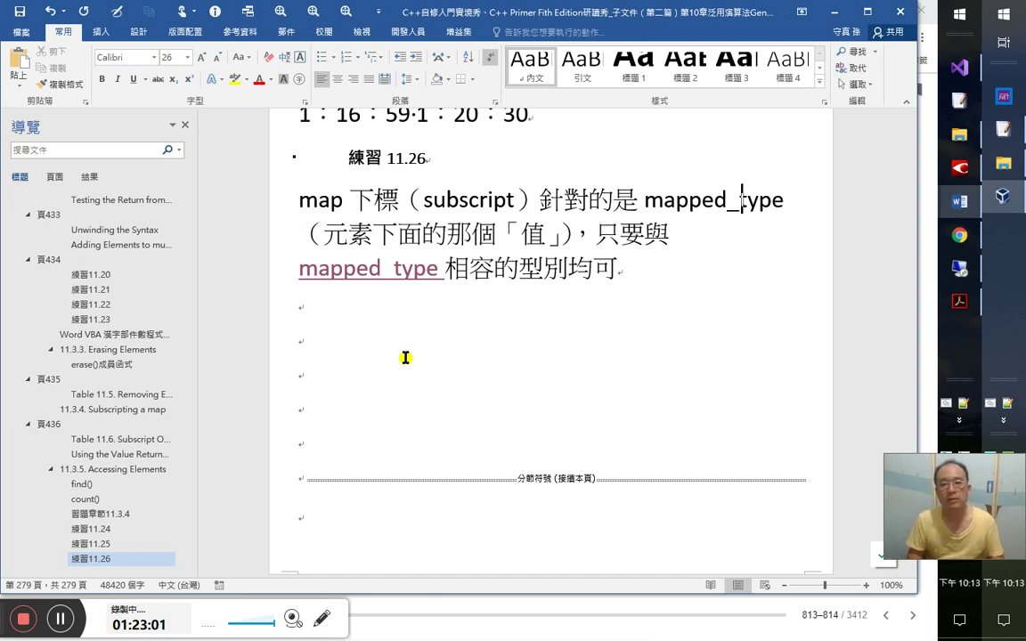
key("Down")
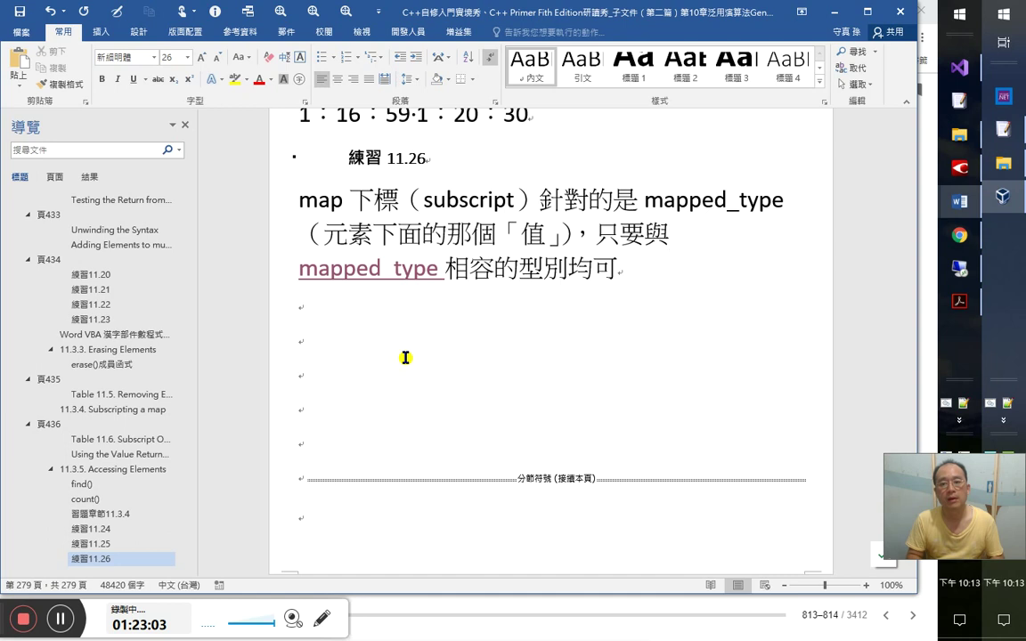
type("回傳的是")
key("shift+End")
key("Delete")
- Delete 相容的型別均可 after the linked mapped_type in the answer
key("Right")
key("Right")
key("Right")
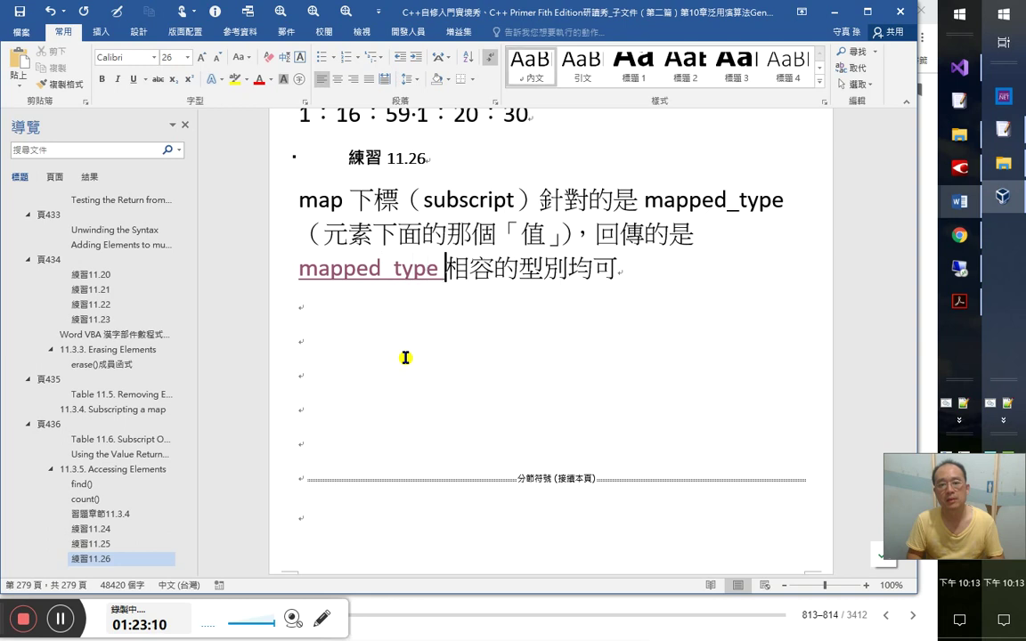
key("shift+Right")
key("shift+Right")
key("shift+Right")
key("shift+End")
key("Delete")
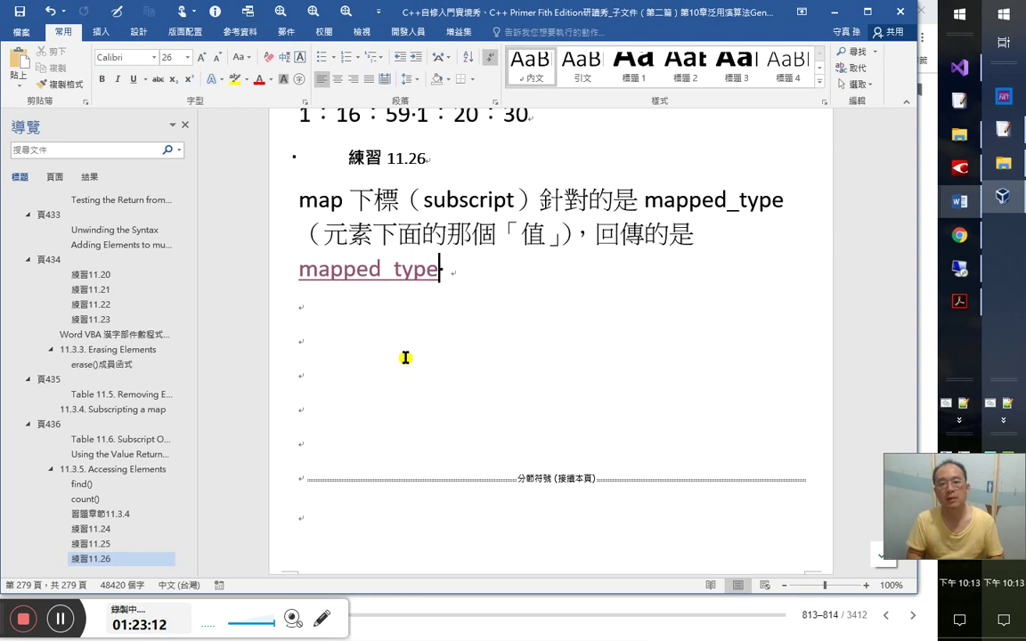
- Add a new line below the linked mapped_type reading 是藉由相容的型別均可
key("Up")
key("Up")
key("Down")
key("Down")
key("Return")
type("是藉由")
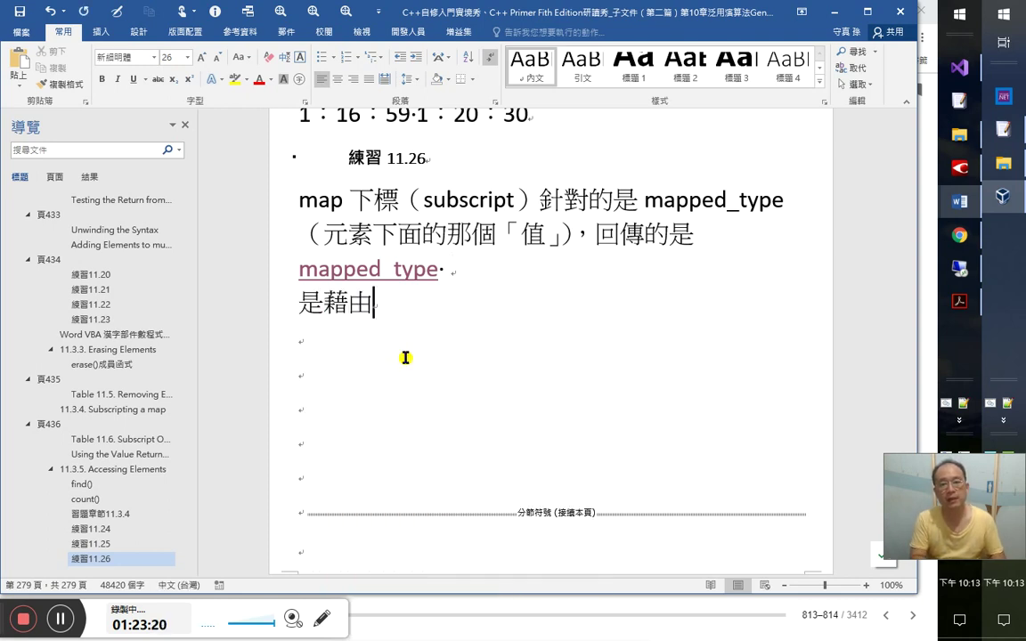
type("a")
key("Escape")
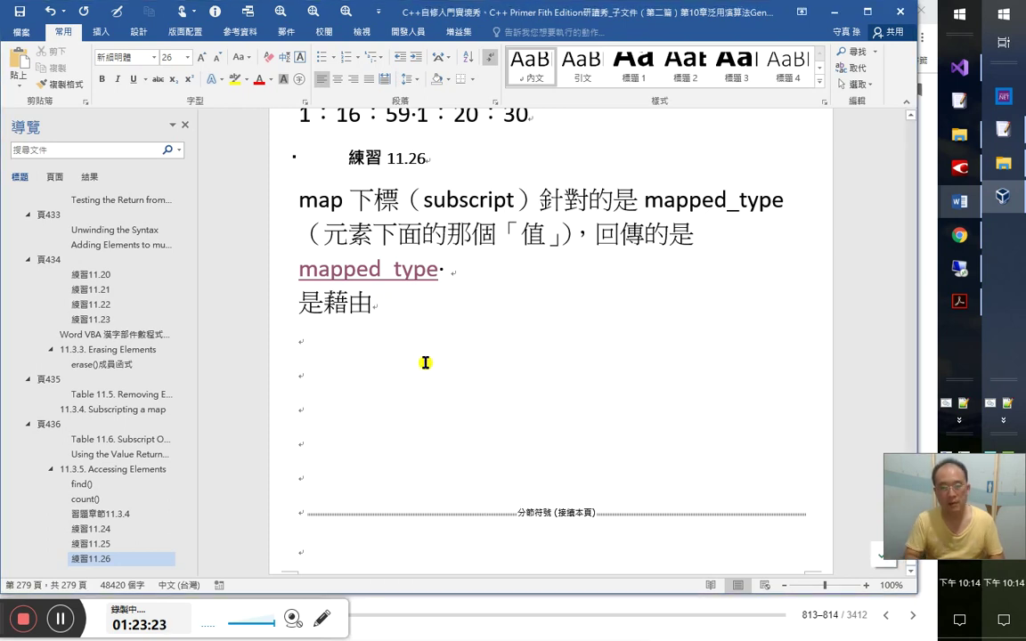
type("相容的型別均可")
- Follow the mapped_type link to Table 11.3 and bookmark the table's key_type entry under the name key_type
left_click(398, 269, "ctrl")
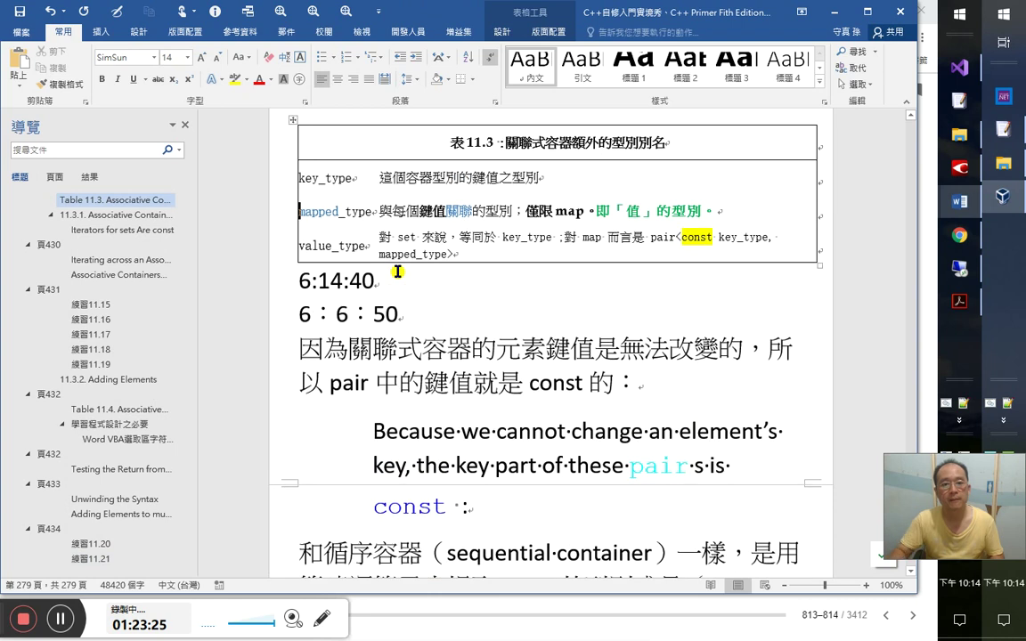
key("shift+Right")
key("shift+Right")
key("shift+Right")
key("shift+Right")
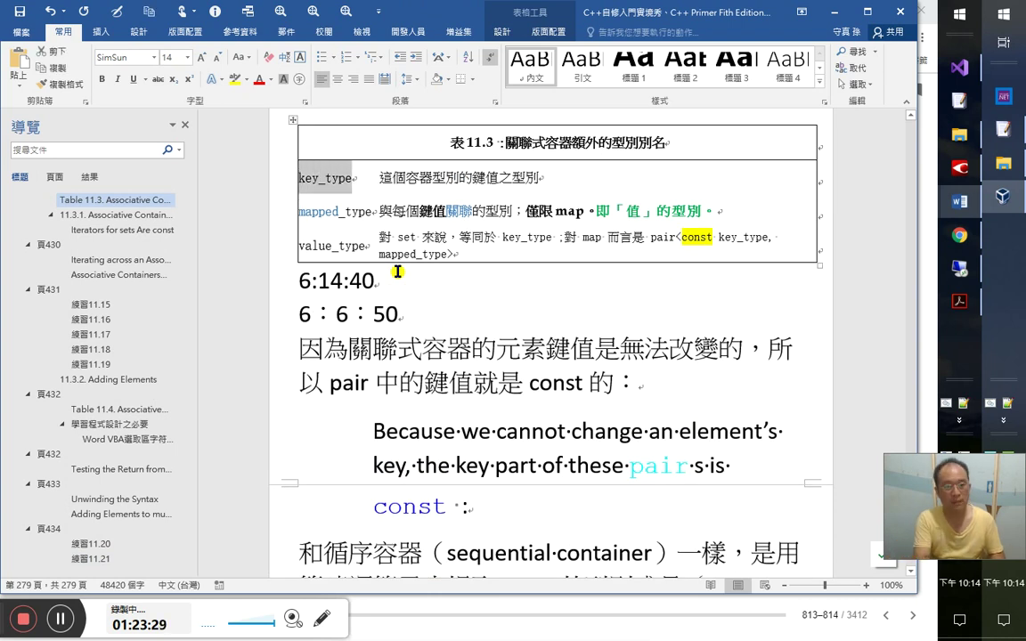
key("ctrl+shift+F5")
type("key_type")
key("Return")
- Insert a hyperlink to the key_type bookmark right after 是藉由 in the answer's last line
key("ctrl+End")
key("Up")
key("Up")
key("Up")
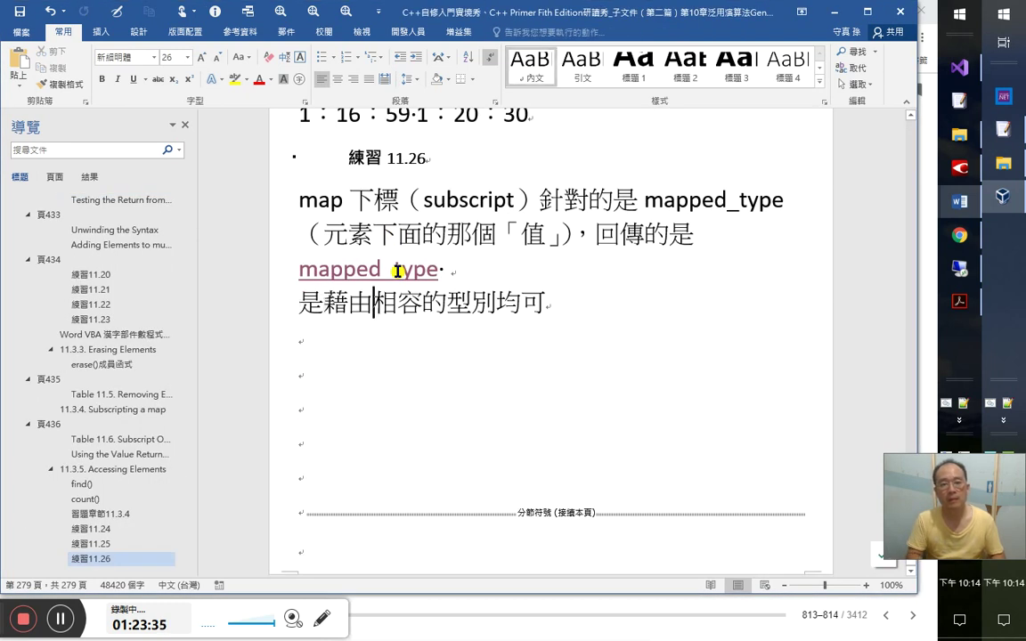
key("ctrl+k")
scroll(276, 142, "up", 6)
scroll(276, 161, "up", 4)
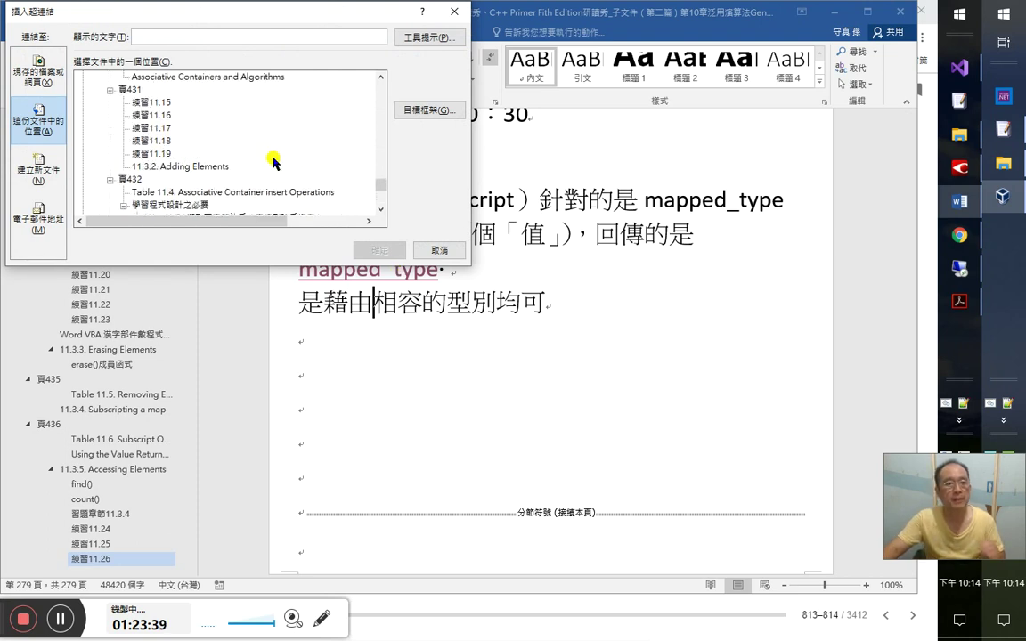
scroll(267, 169, "down", 10)
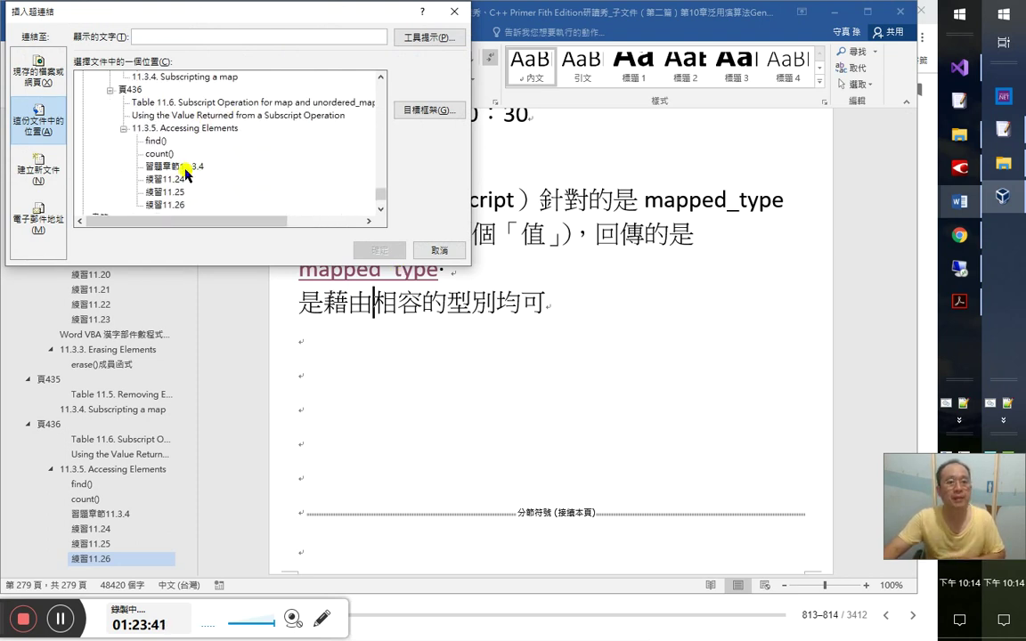
left_click(125, 154)
left_click(379, 250)
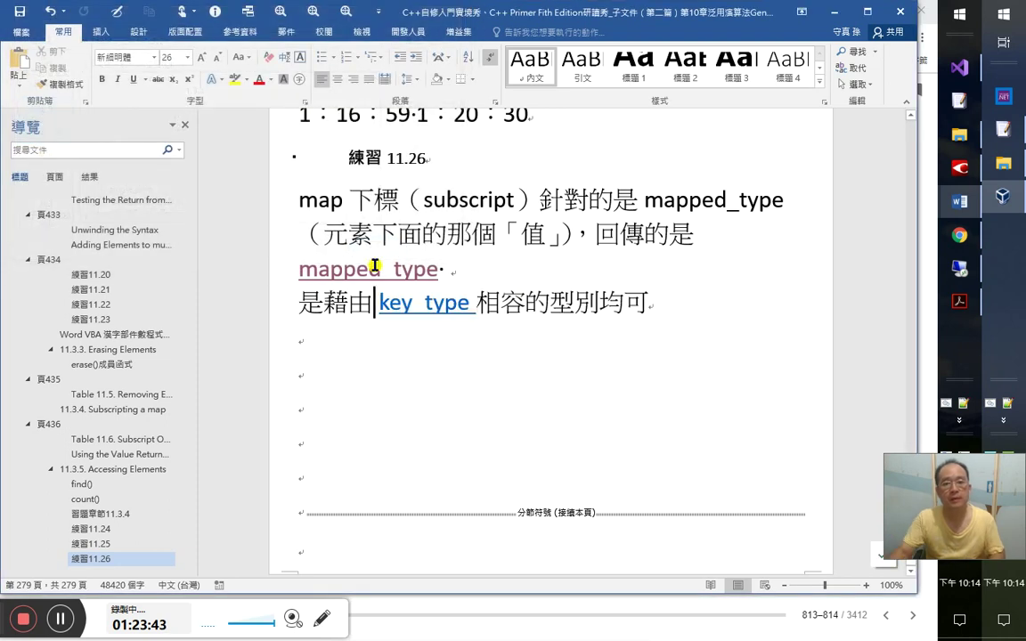
- Insert 來找到 between the key_type link and 相容的型別均可, removing the mistyped letters
type("doo")
key("BackSpace")
key("BackSpace")
key("BackSpace")
key("BackSpace")
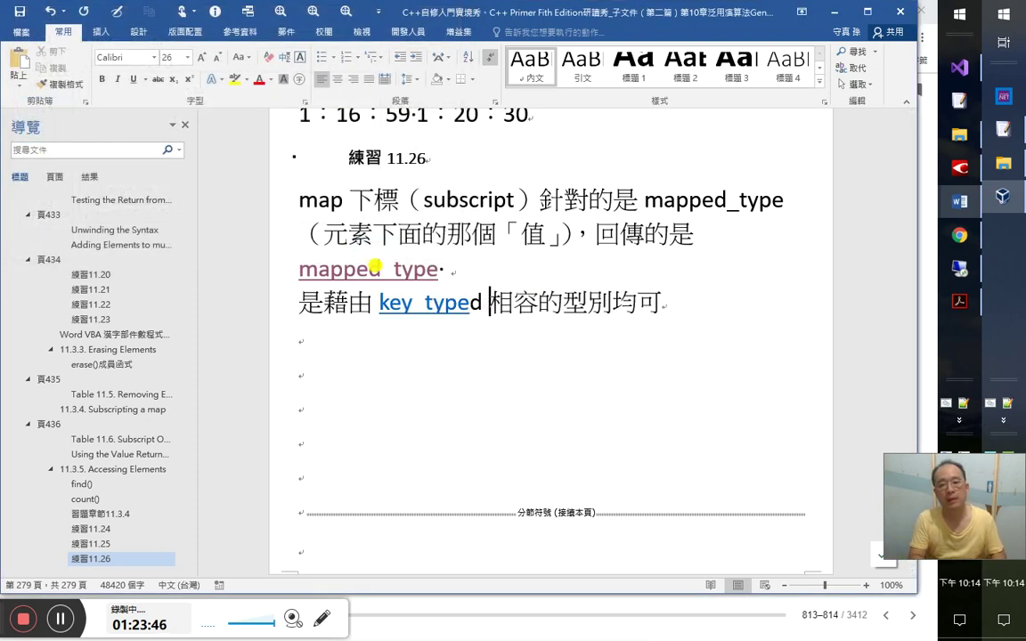
type("doo來找到mpp")
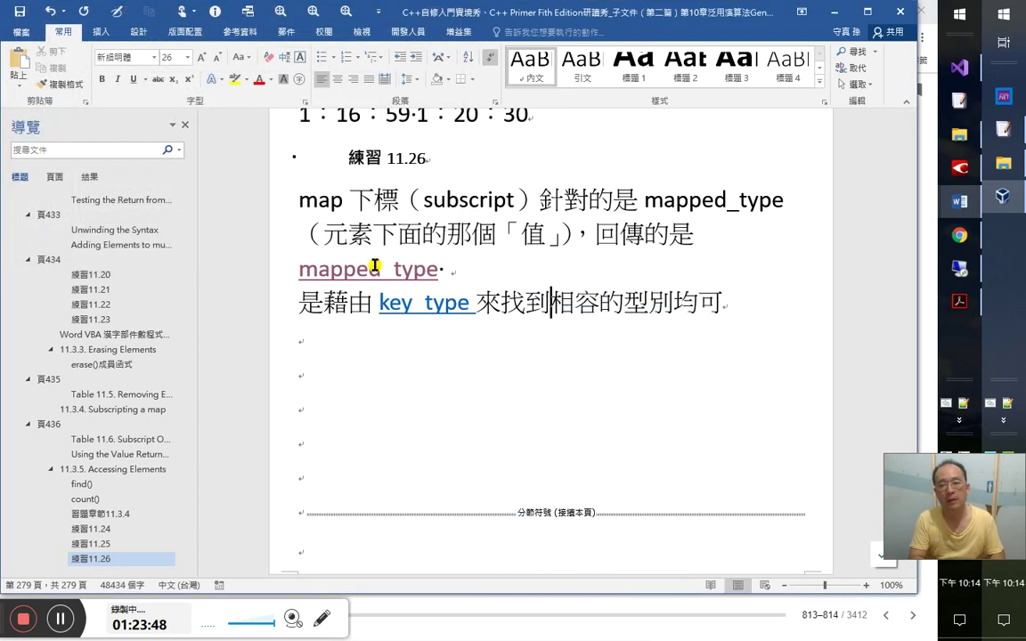
- Insert mapped_type，所以 between 來找到 and 相容的型別均可 in the answer's last line, correcting the mistyped characters
key("BackSpace")
key("BackSpace")
type("append")
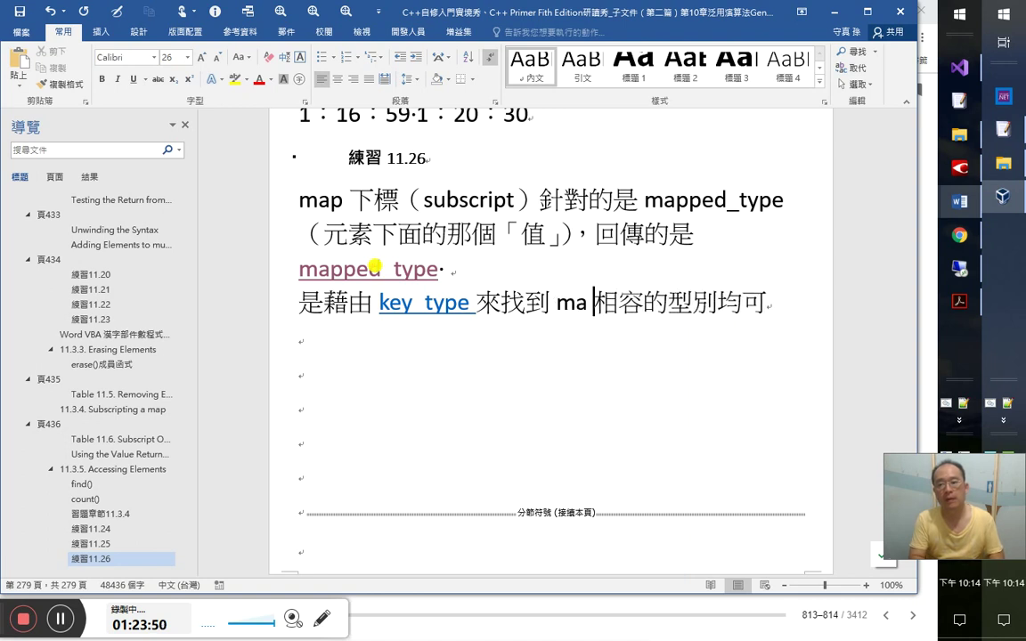
key("BackSpace")
key("BackSpace")
type("d＿ty")
key("BackSpace")
key("BackSpace")
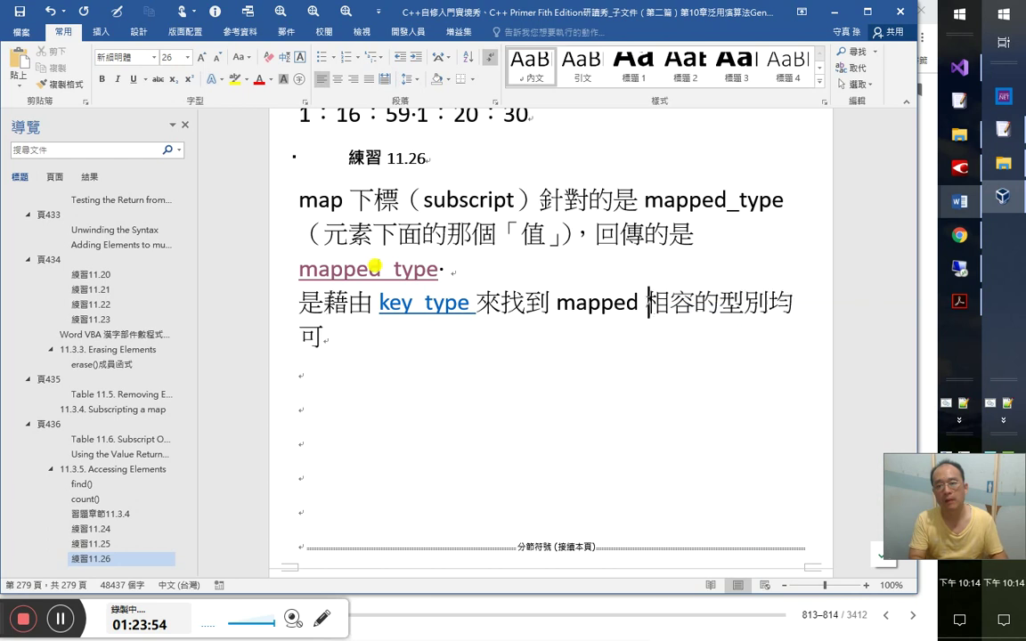
type("_typ")
type("e，所以")
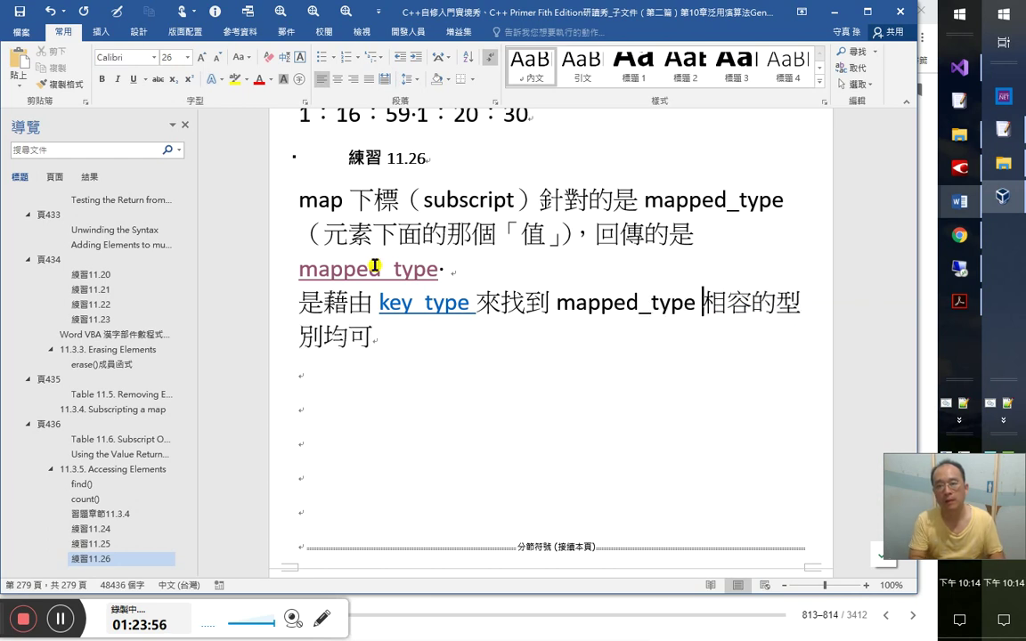
- Insert 只要是與 key_type before 相容的型別均可 in the answer's last sentence
type("只要是與 ")
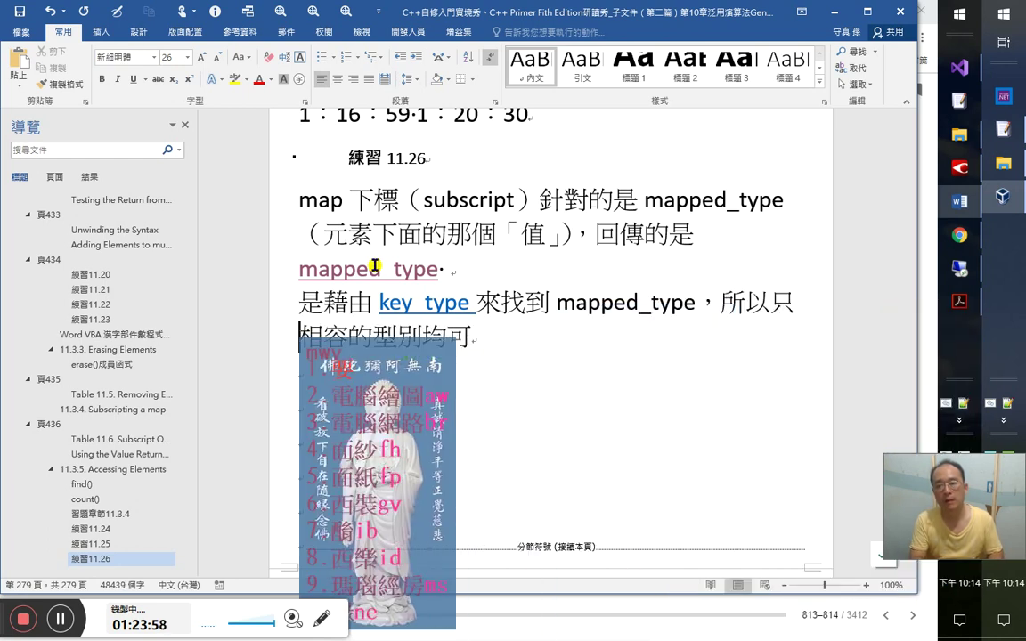
type("kke")
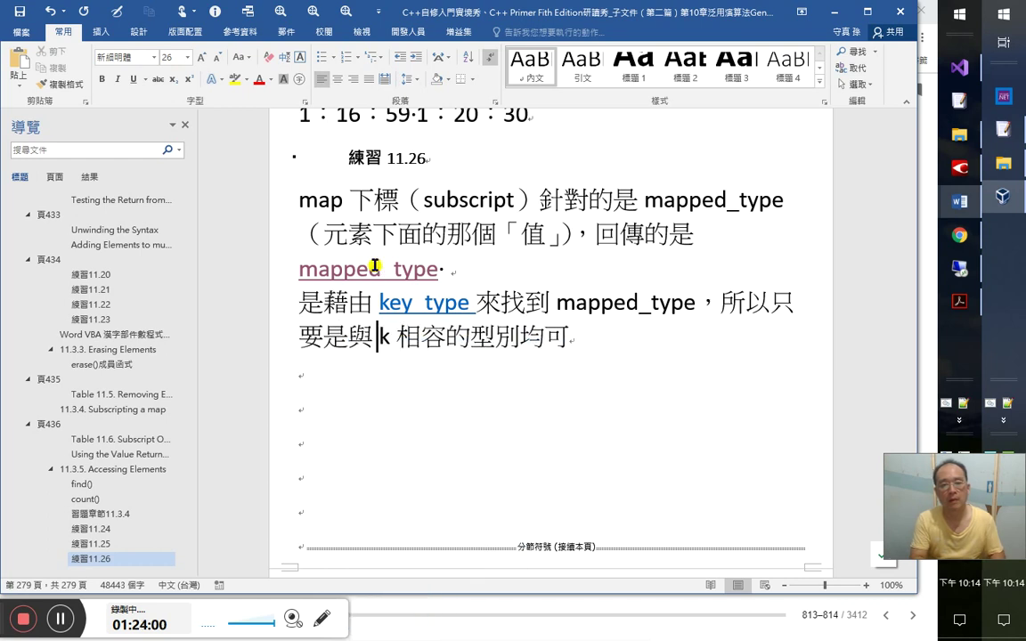
key("BackSpace")
key("BackSpace")
type("ey")
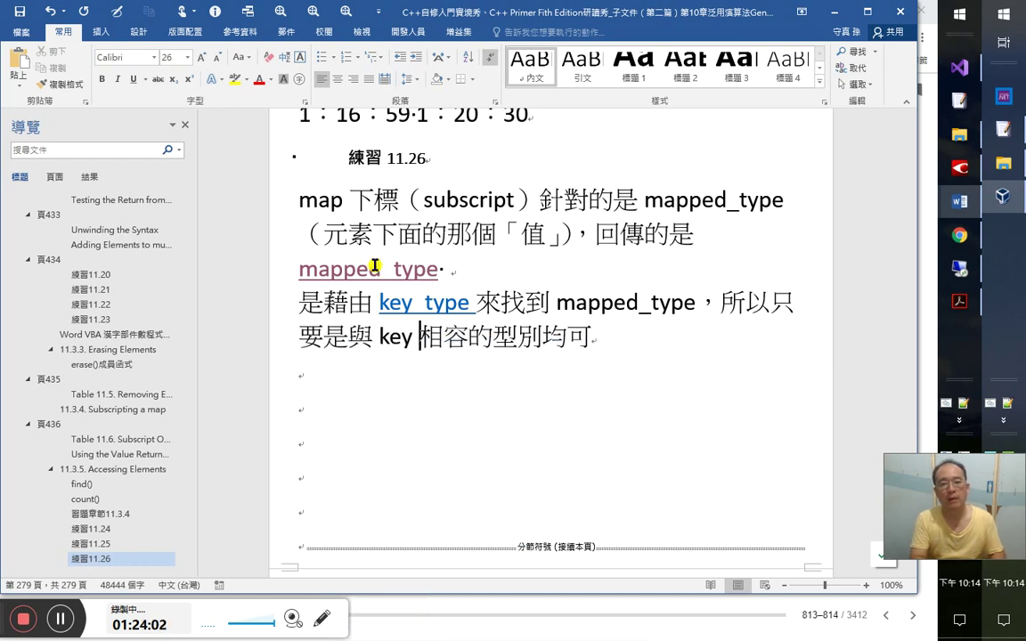
type("_type")
- Complete the answer's last sentence with 用來下標 after 均可 and add a new line below it
key("Right")
key("Right")
type("用來下標")
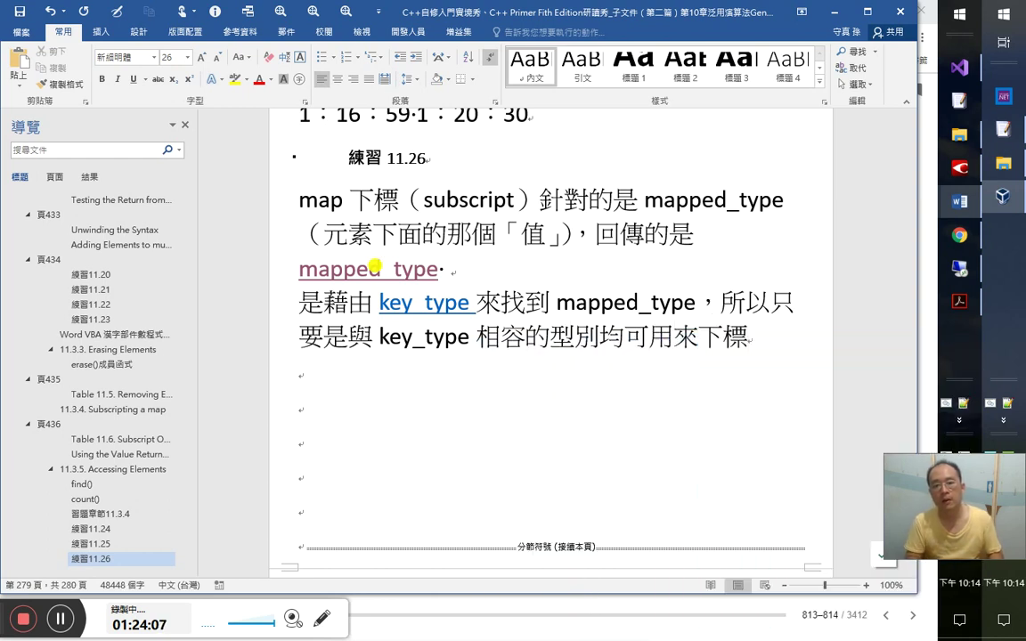
key("Return")
key("alt+Tab")
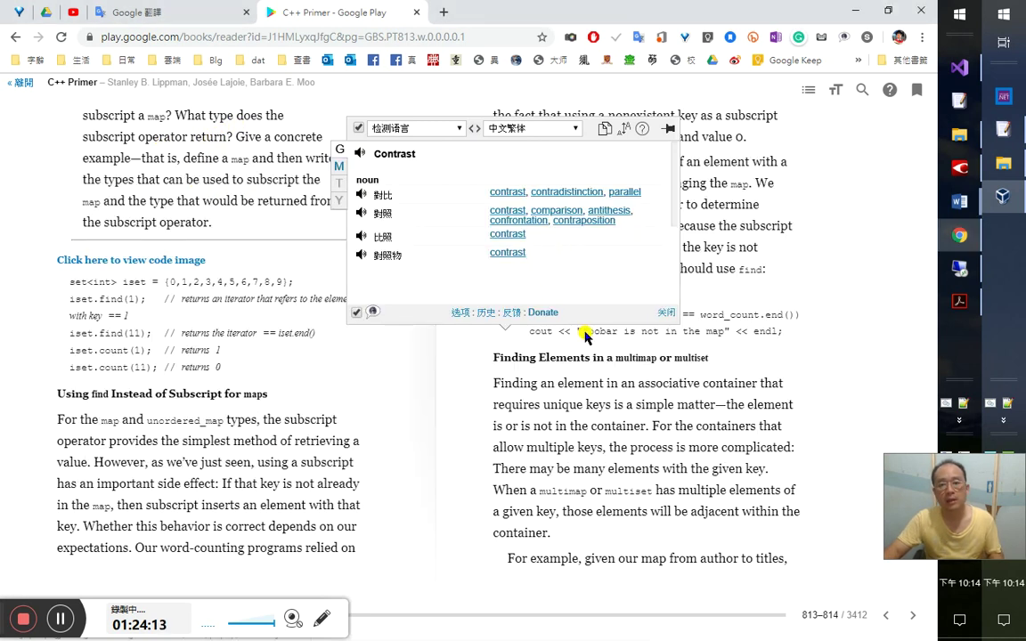
key("alt+Tab")
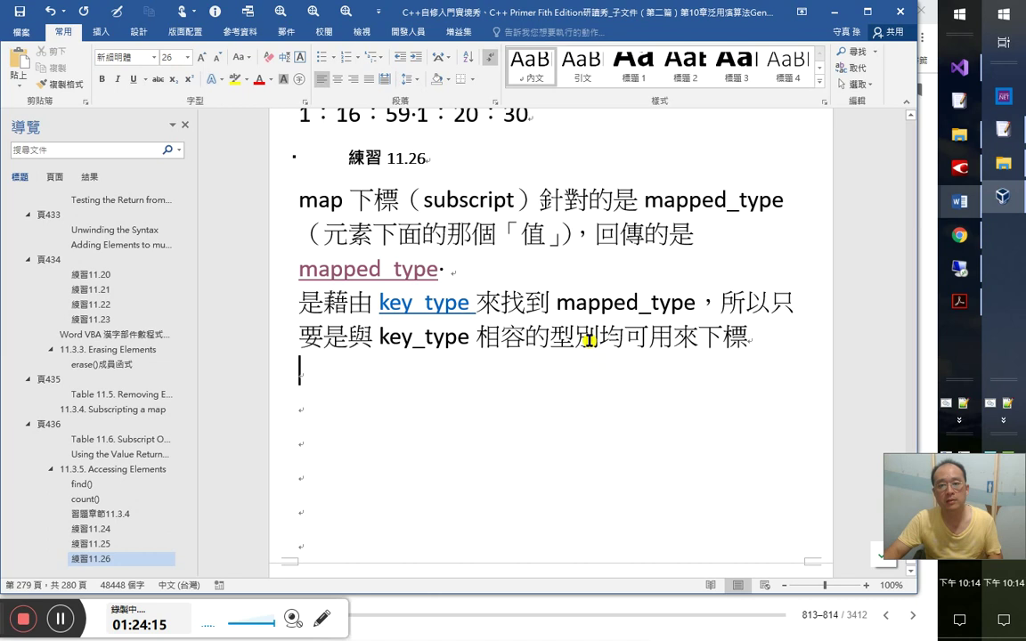
left_click(592, 236)
left_click(436, 266, "shift")
left_click(520, 405)
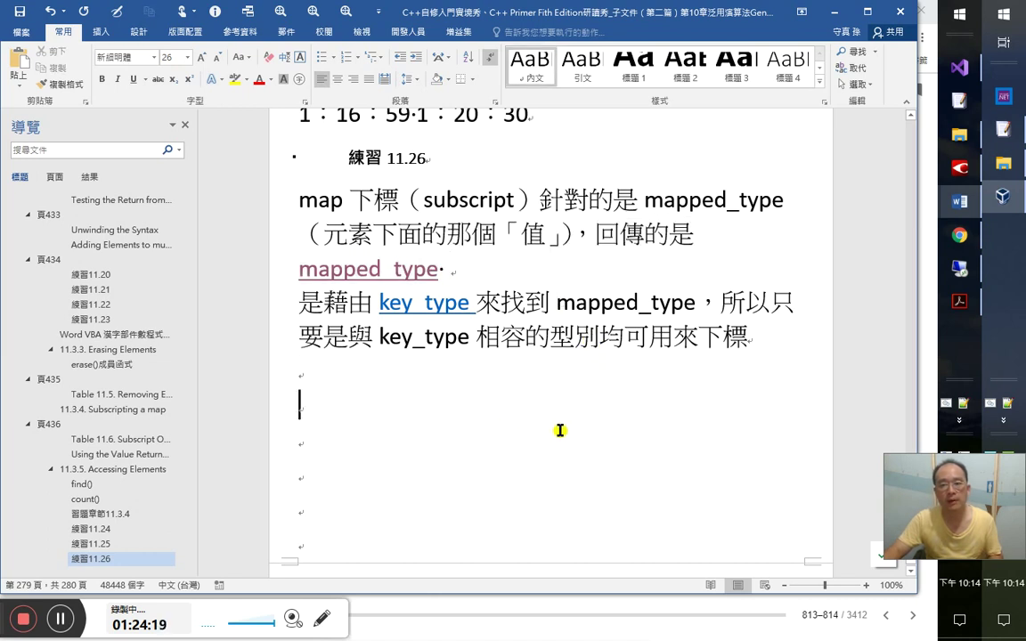
- Switch to the C++ Primer e-book in Chrome, look up the exercise word concrete in the pop-up translator and play its pronunciation
key("alt+Tab")
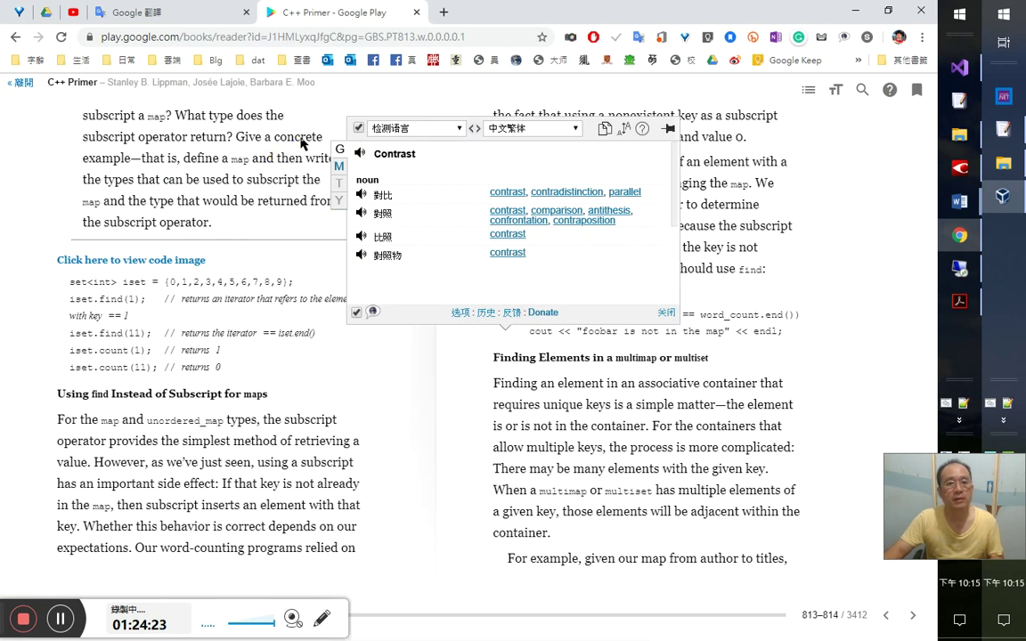
double_click(300, 137)
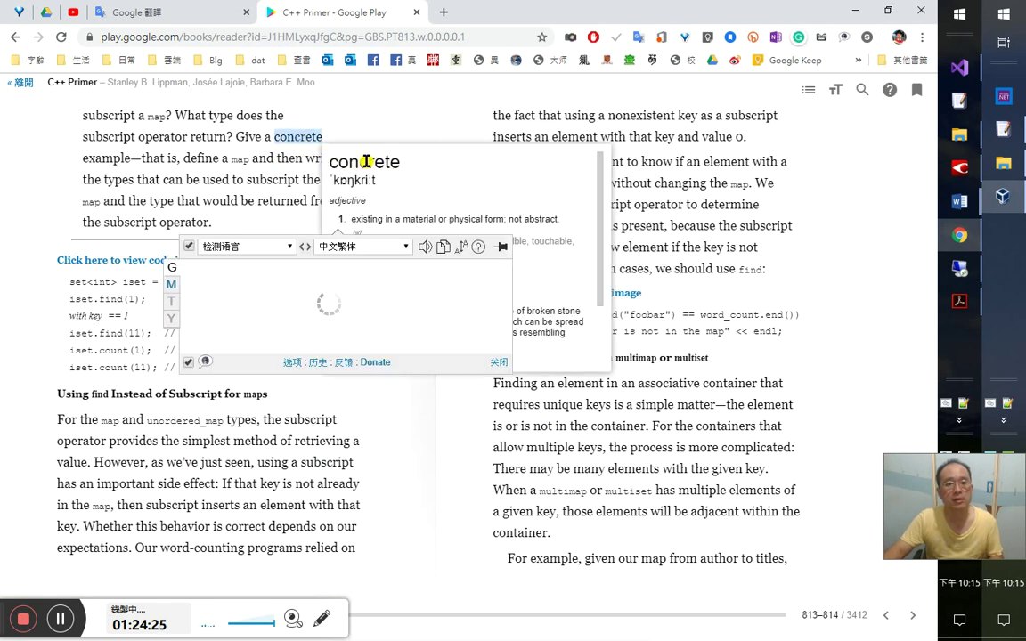
double_click(360, 162)
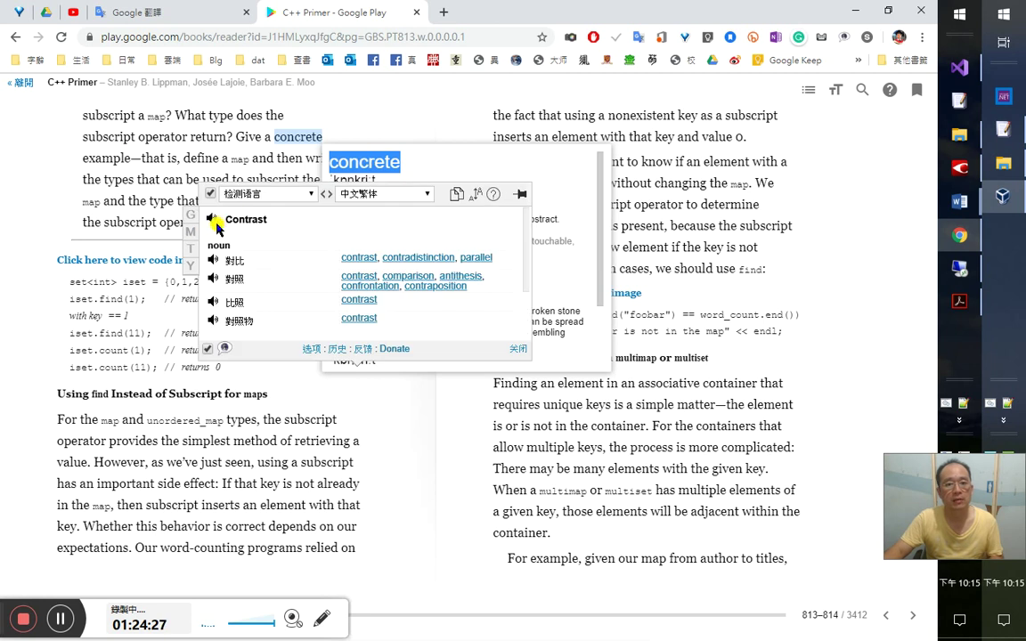
left_click(209, 220)
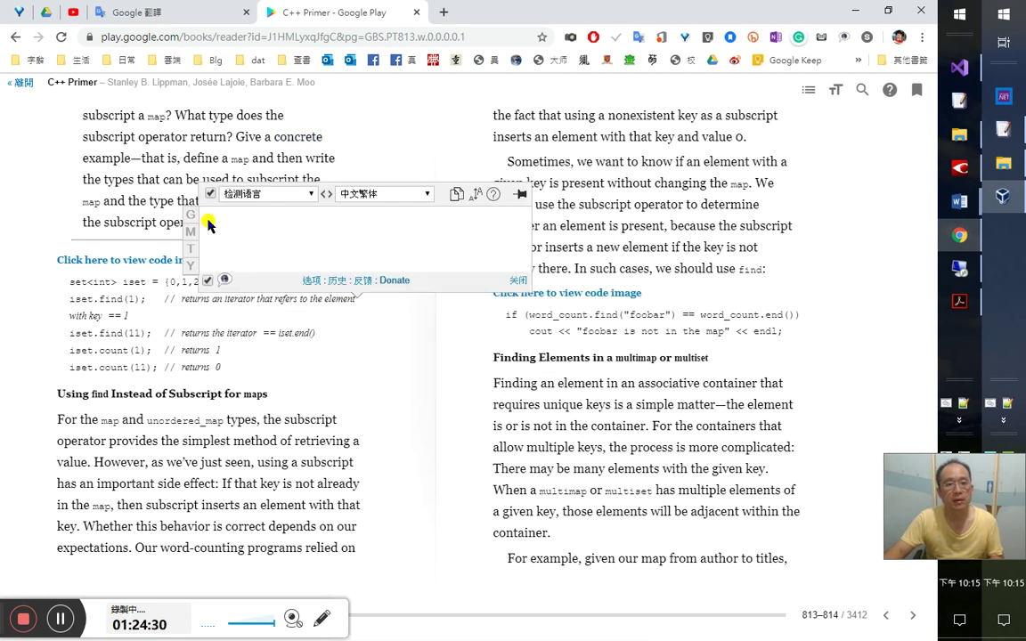
double_click(300, 140)
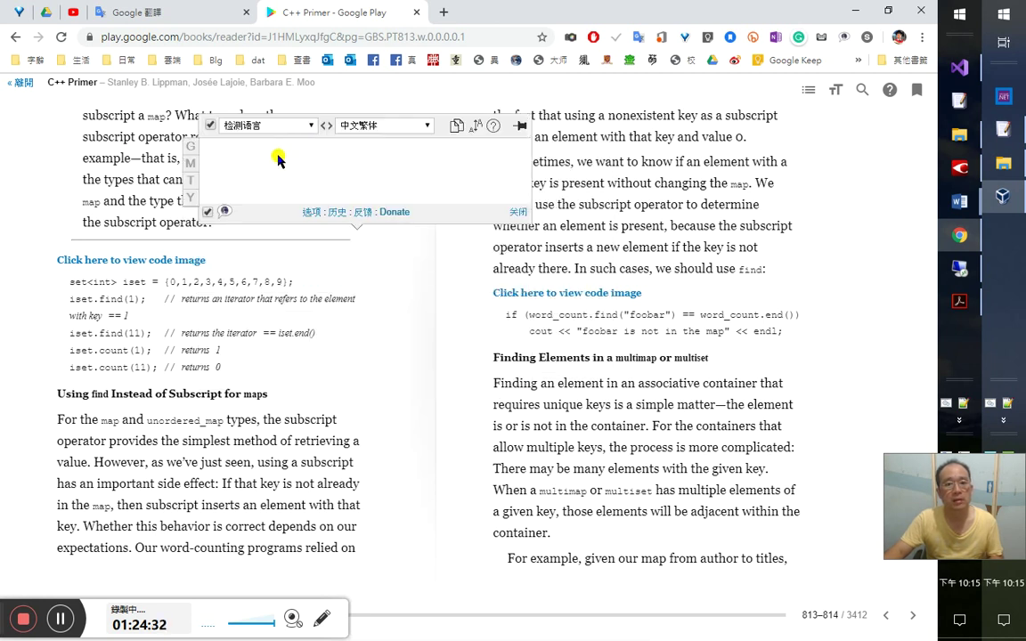
left_click(213, 188)
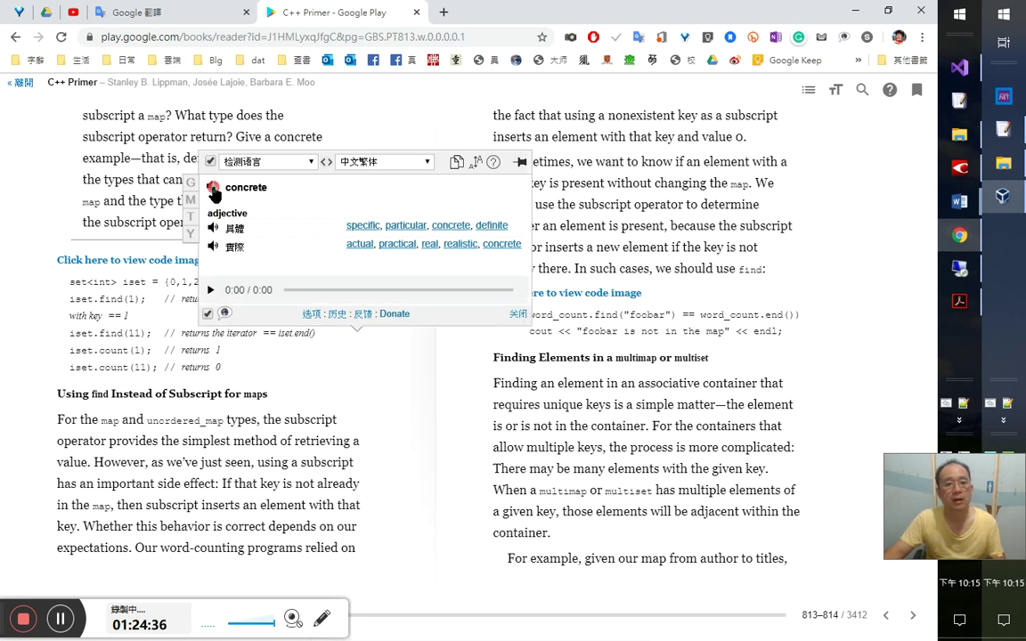
left_click(214, 187)
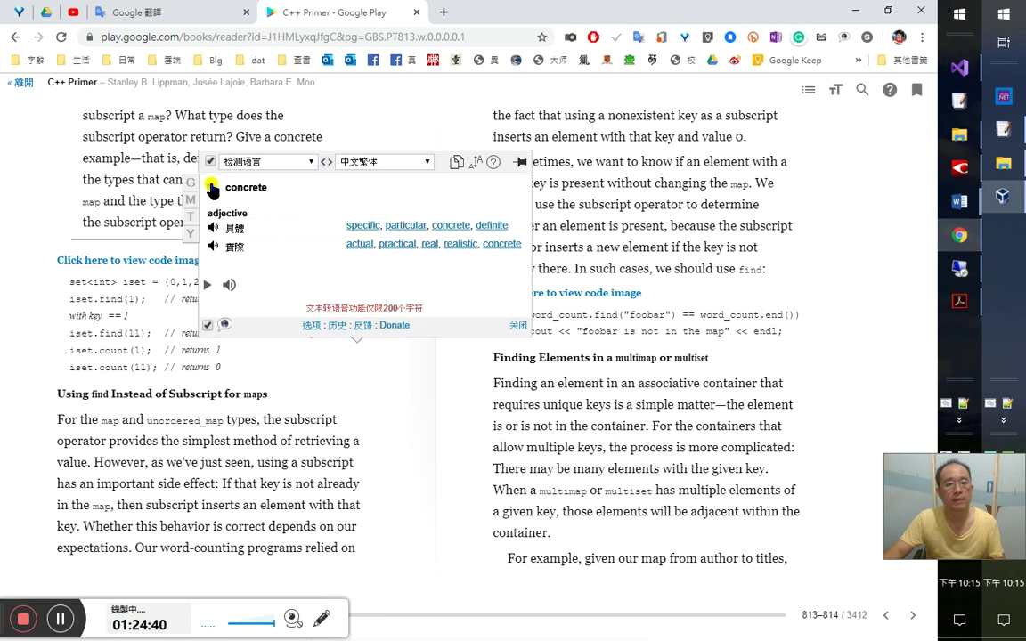
left_click(214, 188)
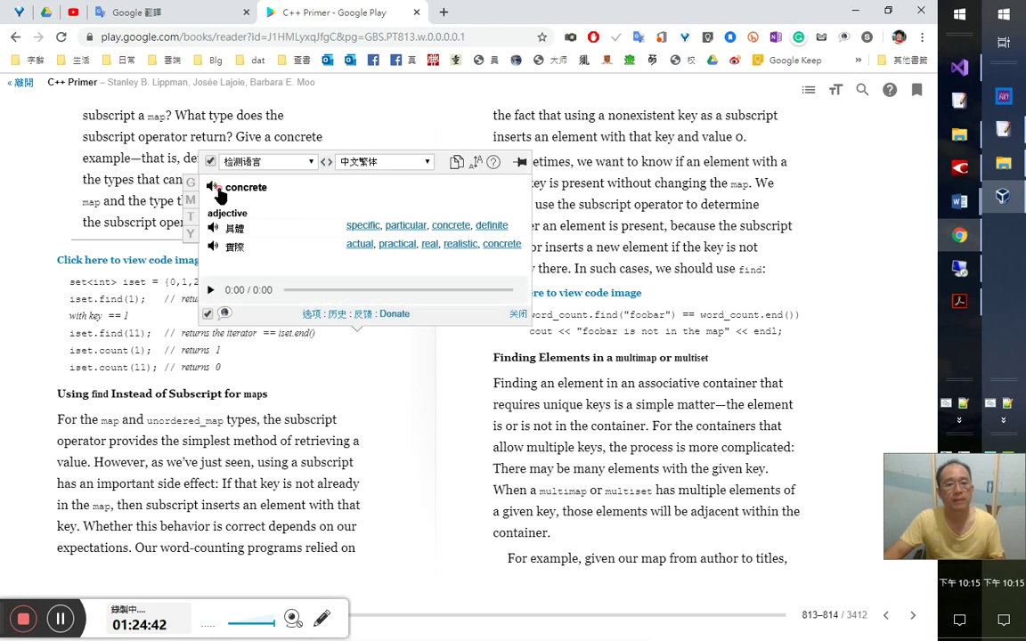
double_click(299, 136)
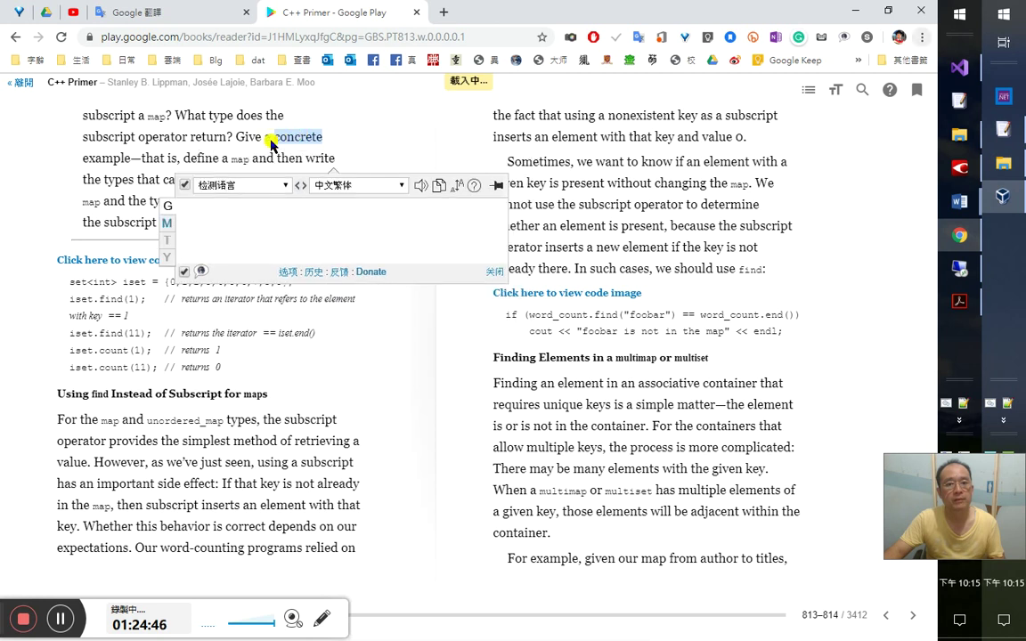
- Translate the word concrete in Google Translate, replacing oops as the source text
left_click(125, 13)
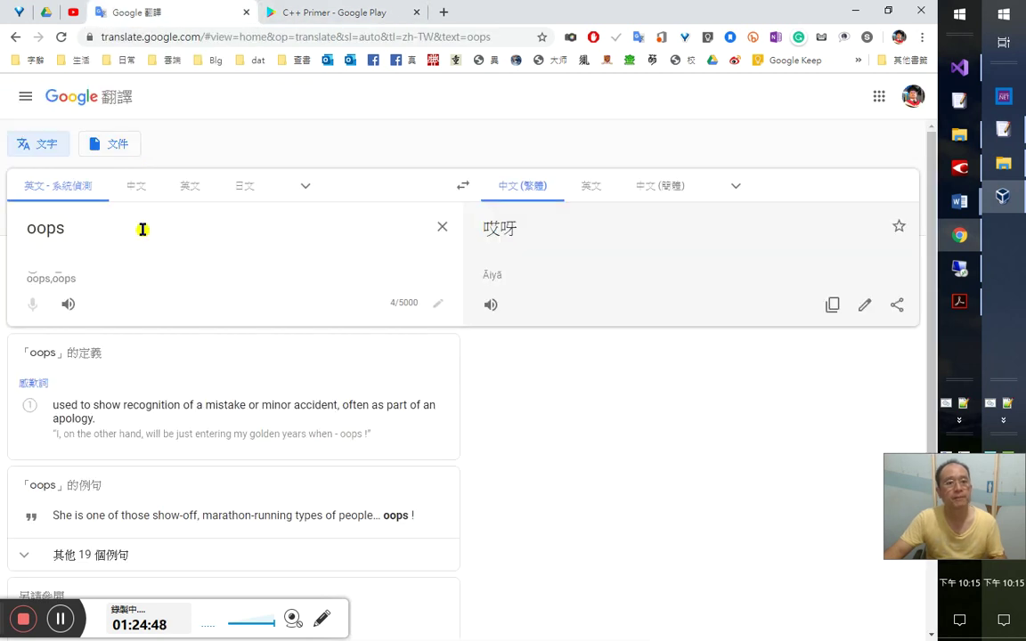
double_click(140, 221)
type("cn")
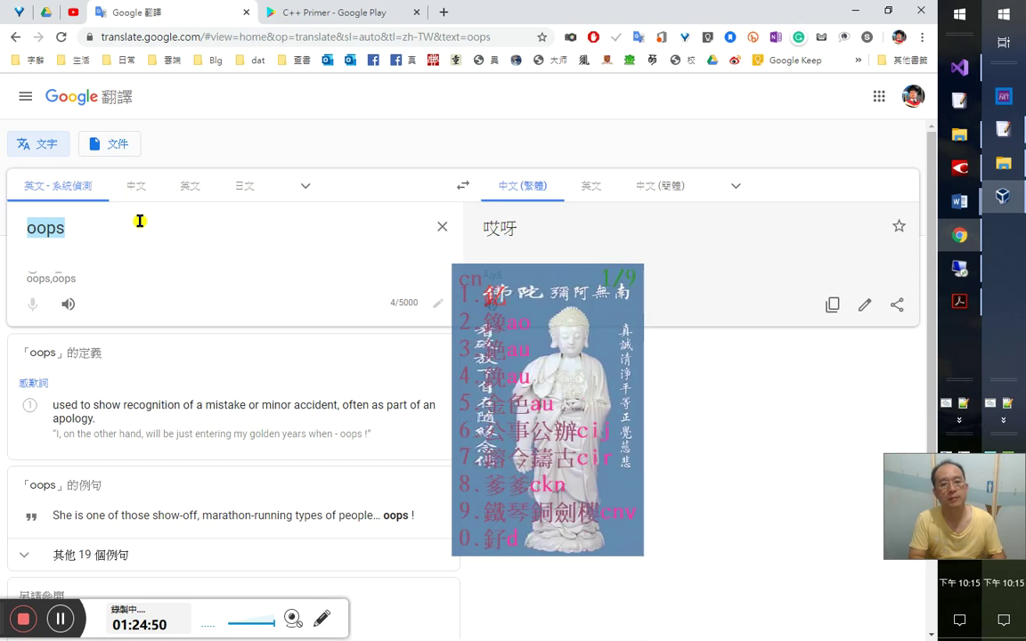
key("shift")
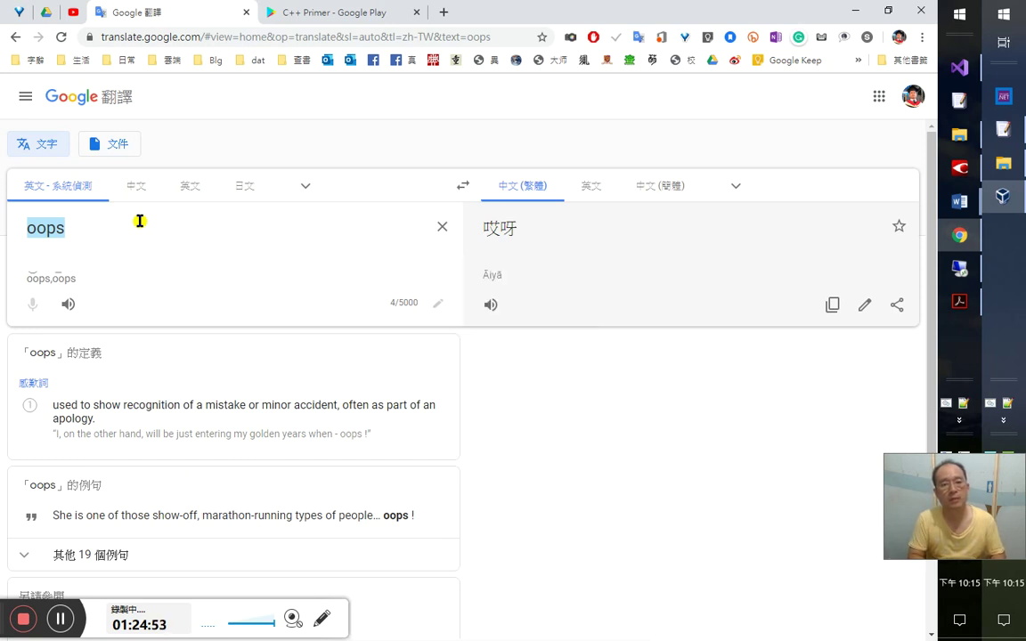
type("concrete")
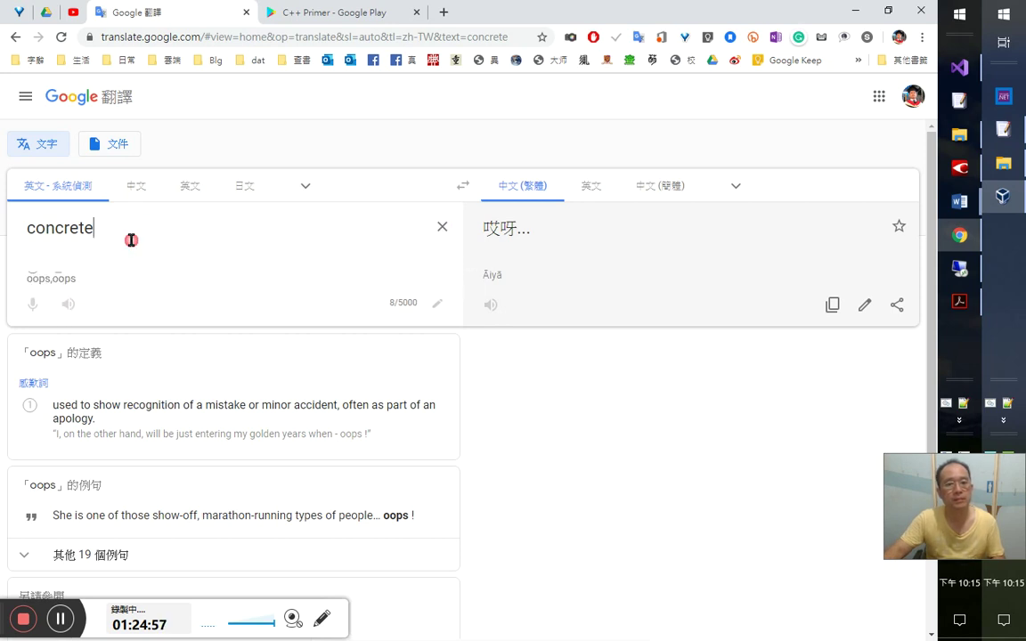
key("Return")
key("BackSpace")
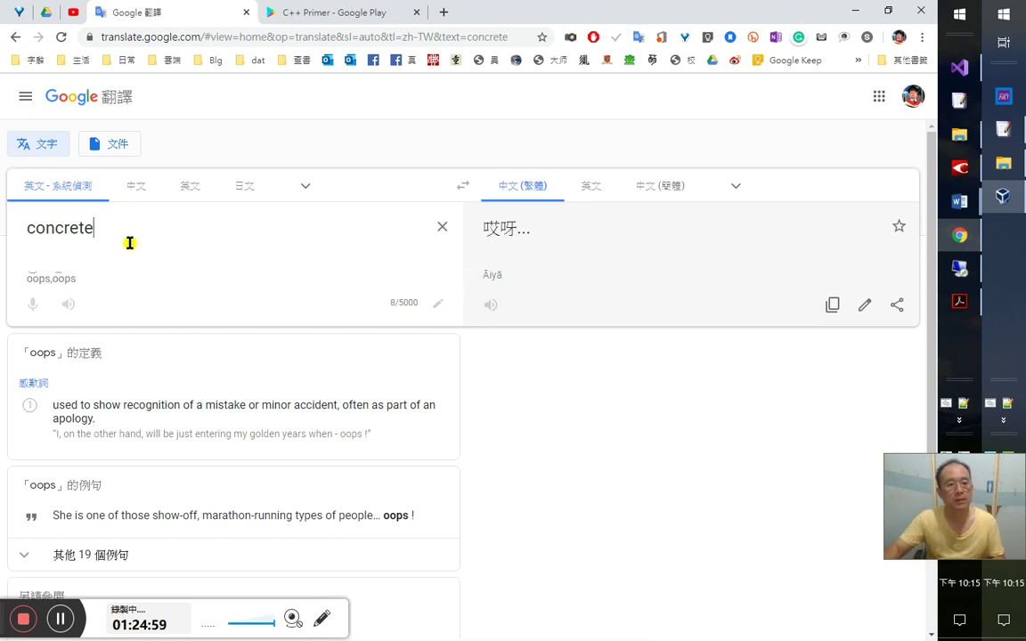
- Run a Google web search for the word concrete from the Google Translate source text
left_click_drag(94, 408, 50, 410)
left_click_drag(95, 230, 4, 215)
right_click(59, 228)
left_click(140, 355)
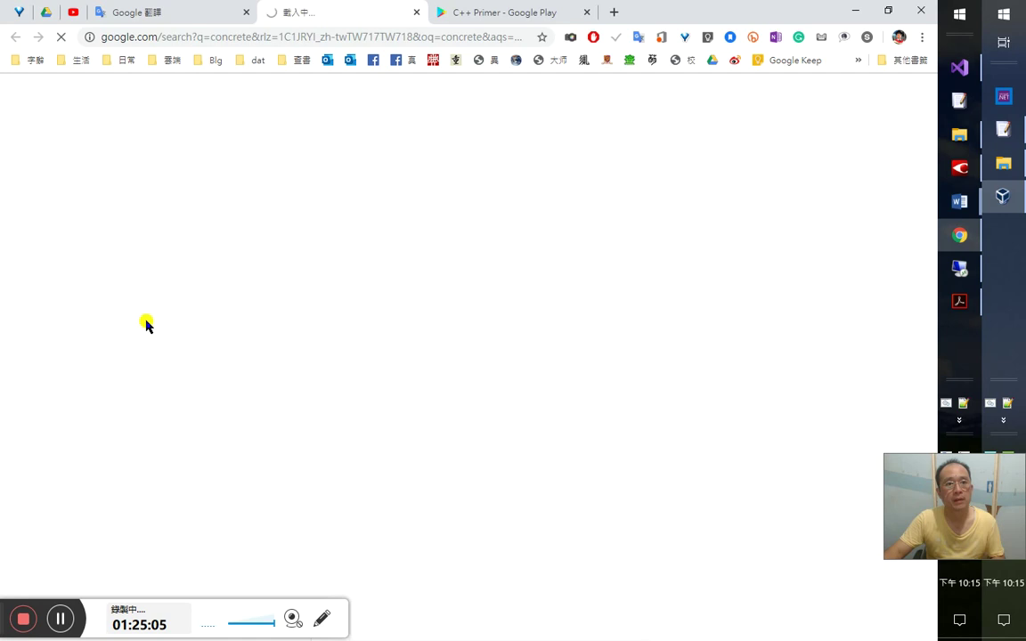
- Return to Google Translate, reload the page for the Grammarly extension and open Grammarly's login page
left_click(185, 13)
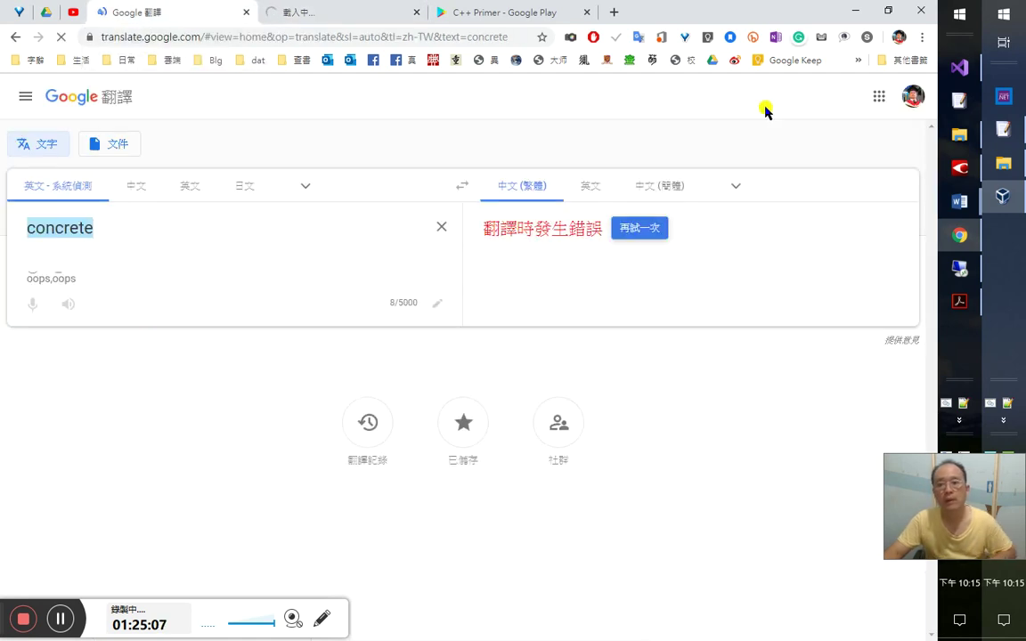
left_click(799, 38)
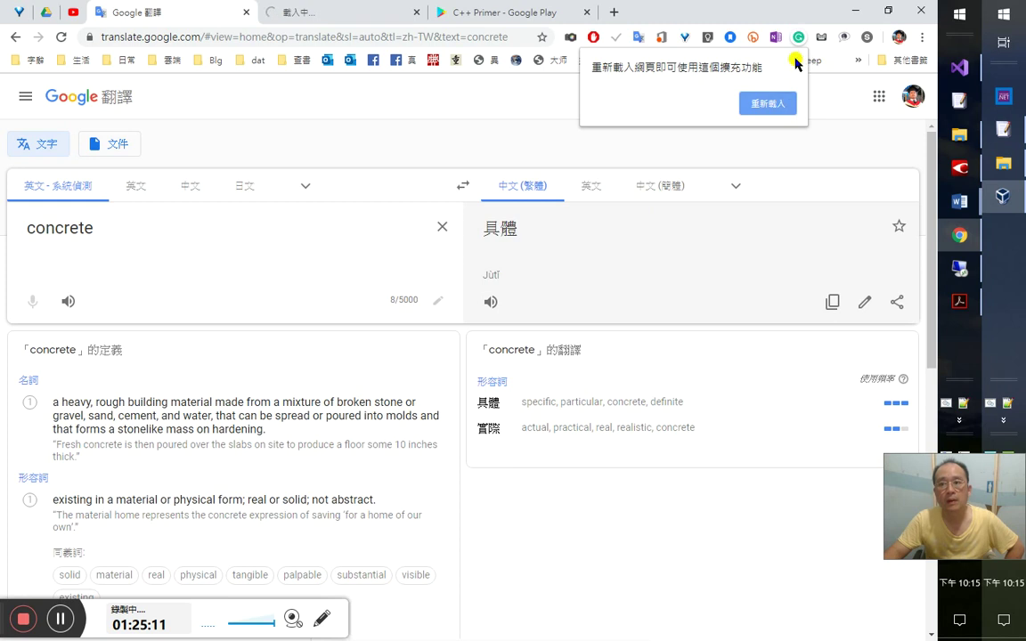
left_click(795, 62)
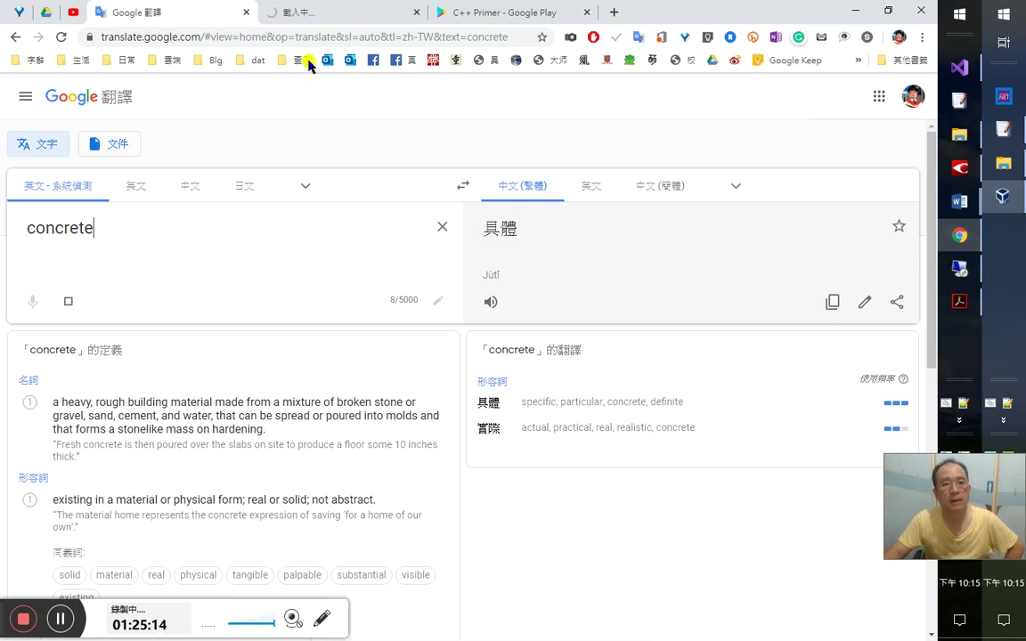
left_click(800, 40)
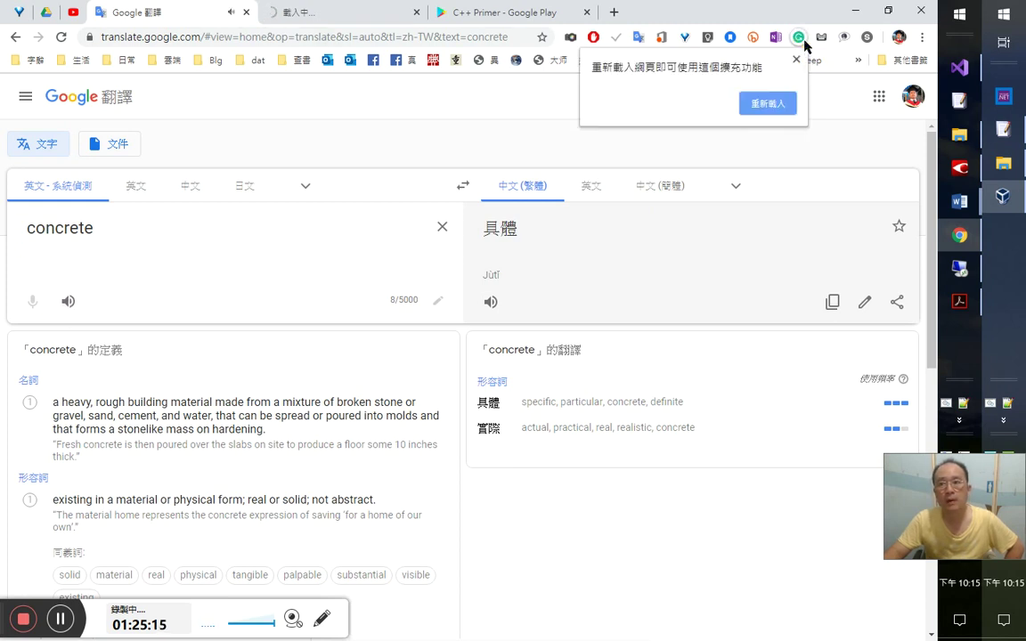
left_click(762, 110)
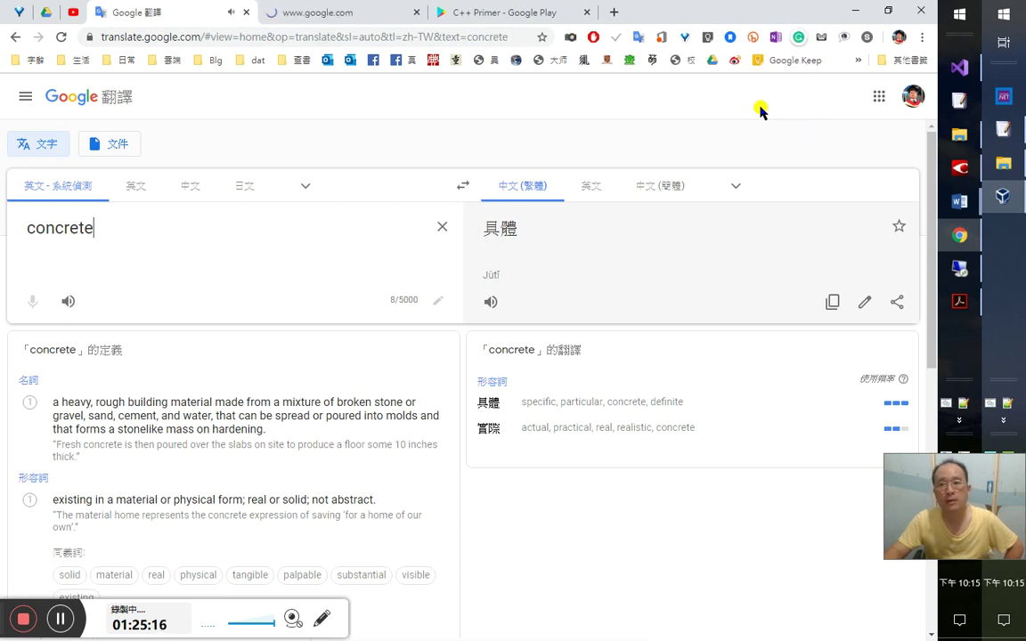
left_click(798, 37)
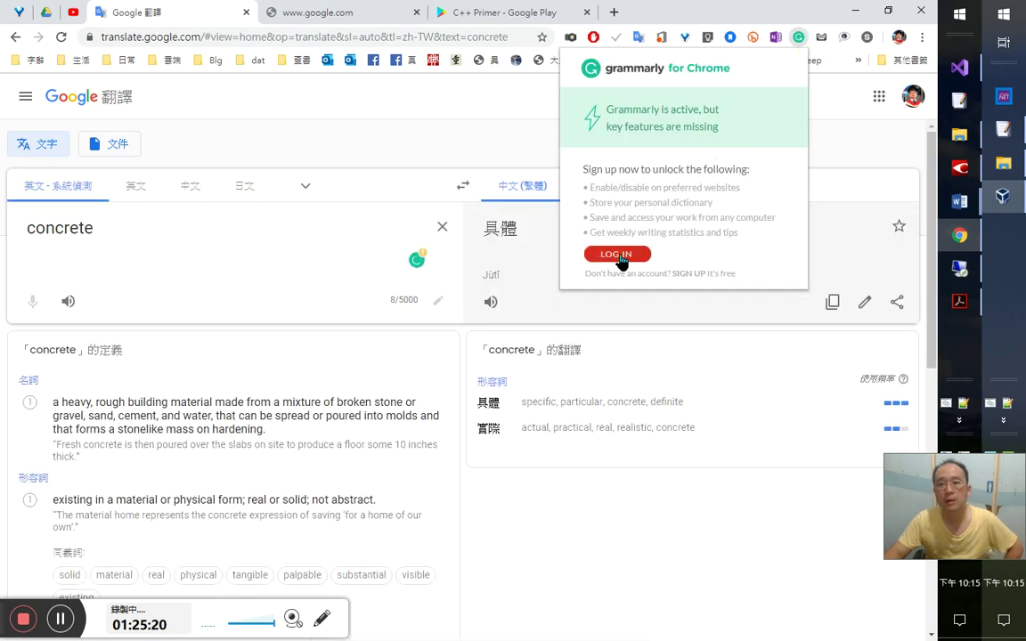
left_click(616, 254)
- View the Google search results for concrete and play the word's English pronunciation
left_click(326, 17)
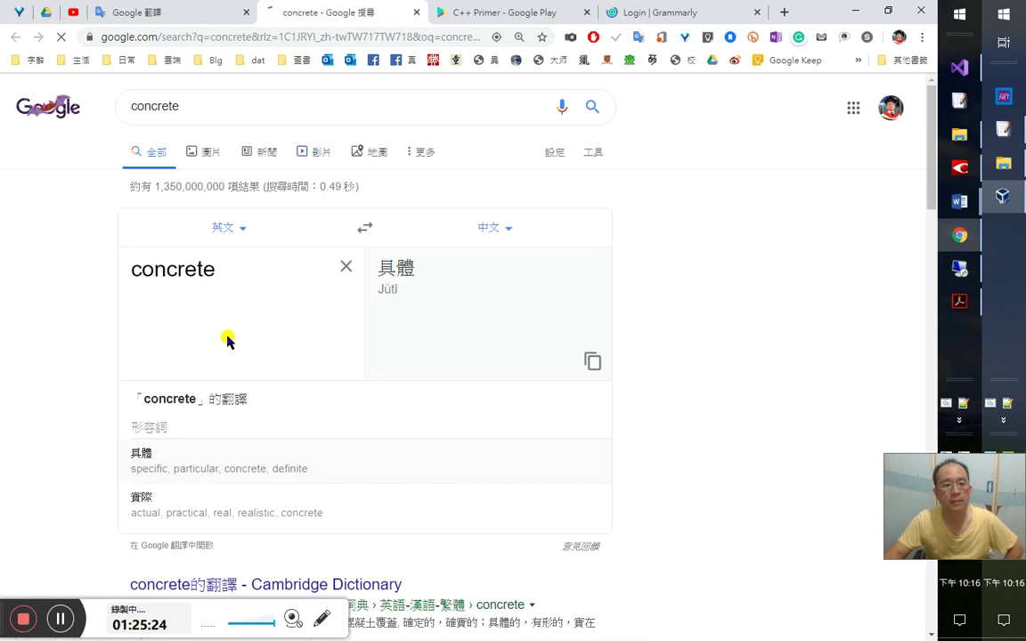
scroll(236, 343, "down", 1)
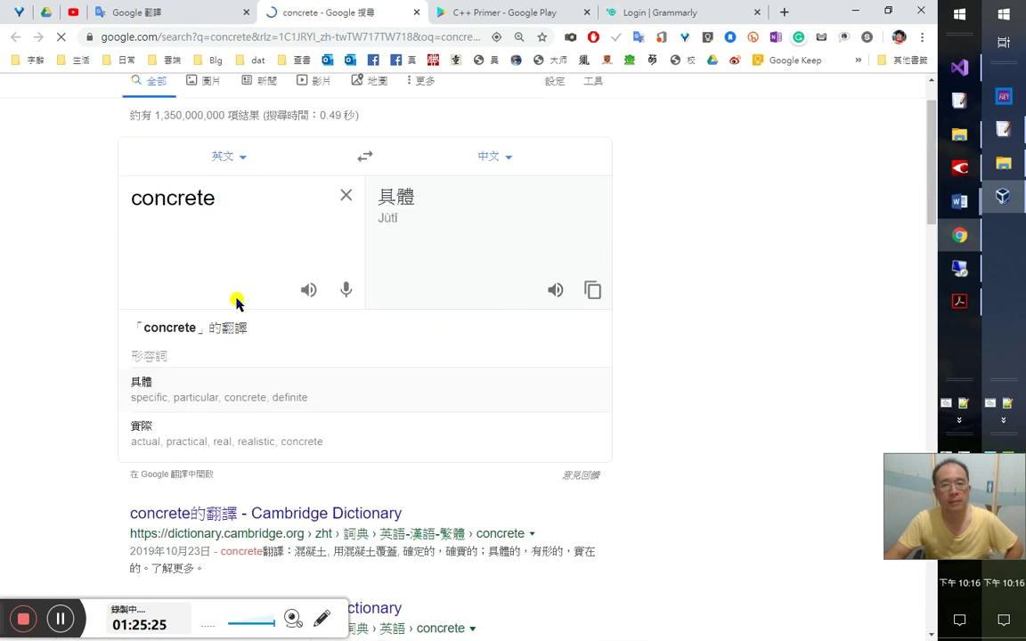
left_click(311, 293)
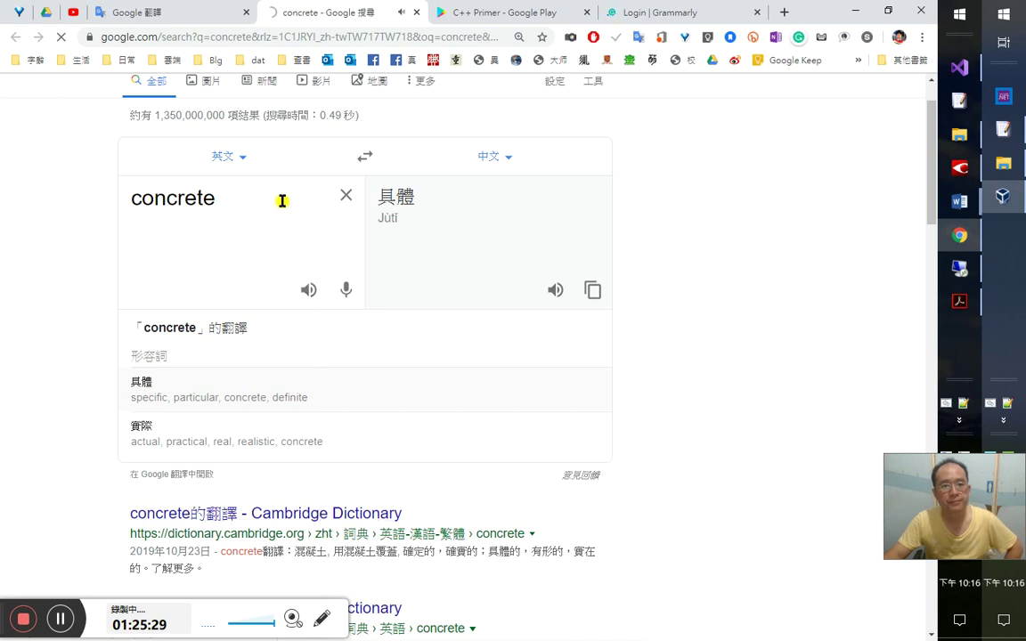
- Start Grammarly's Google sign-in and open the Cambridge Dictionary search result for concrete
left_click(662, 20)
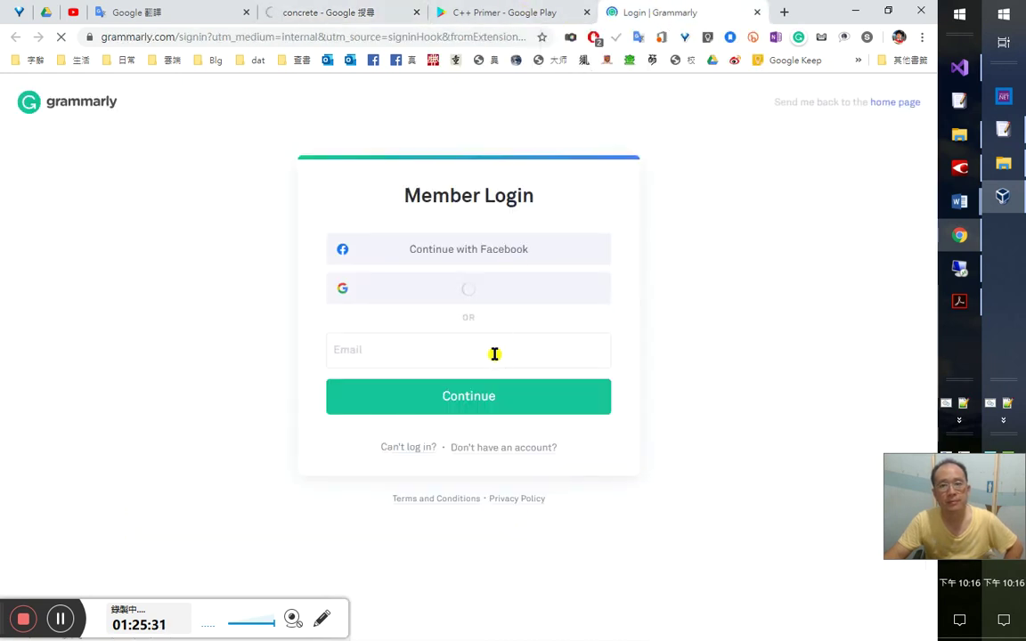
left_click(454, 288)
left_click(324, 18)
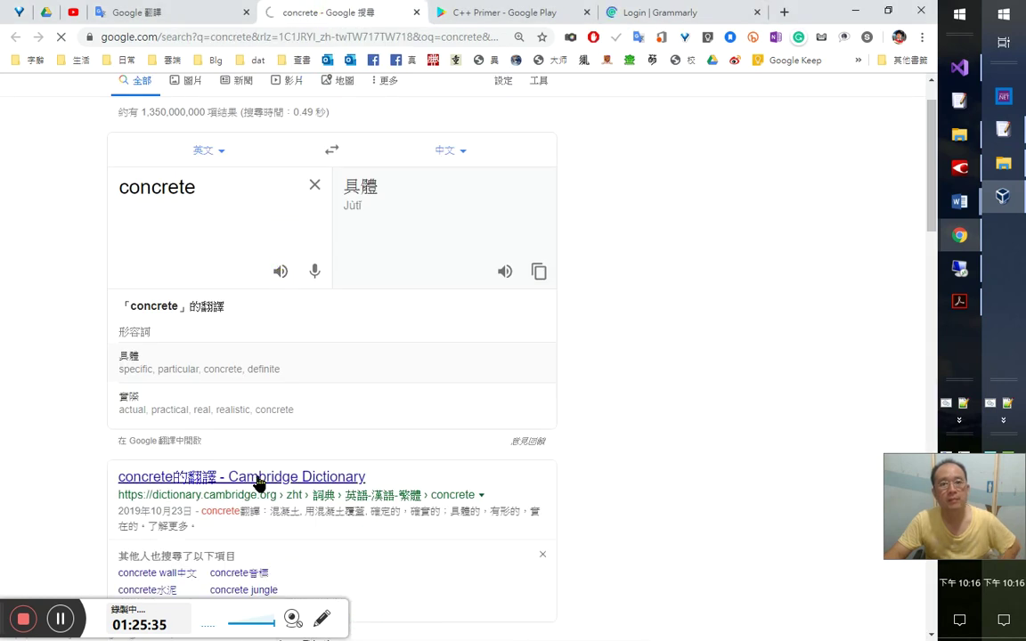
key("alt+Tab")
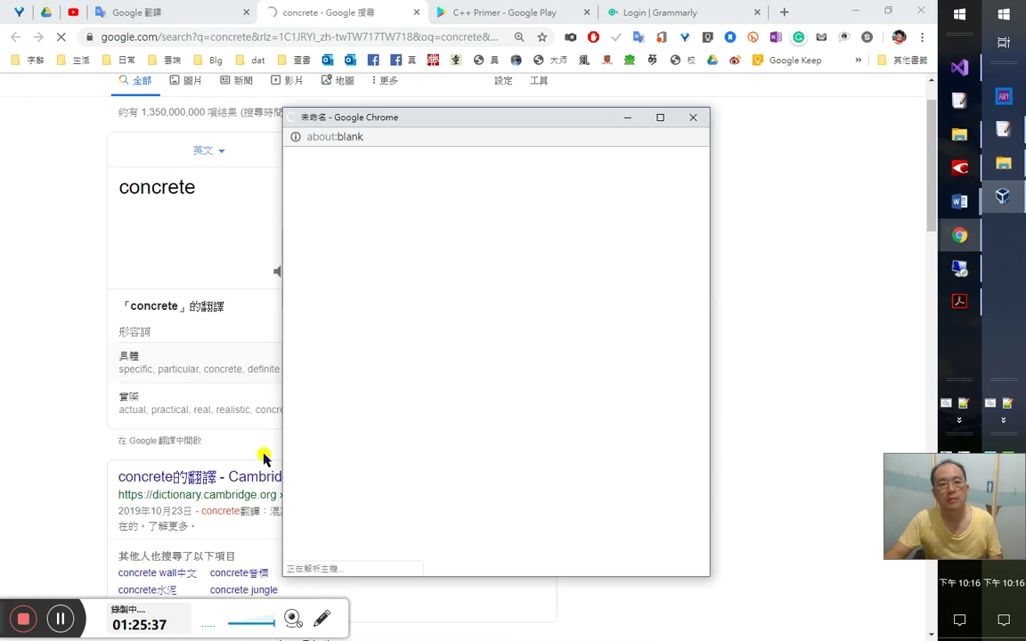
- Check the computer's network connection status among the hidden notification icons
left_click_drag(1021, 506, 1022, 455)
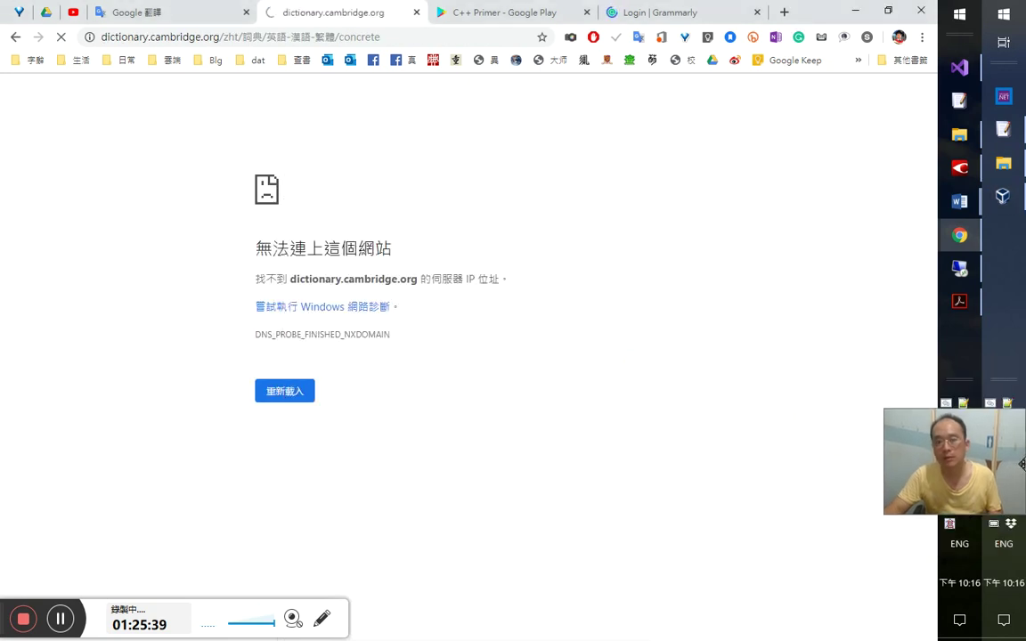
key("alt+Tab")
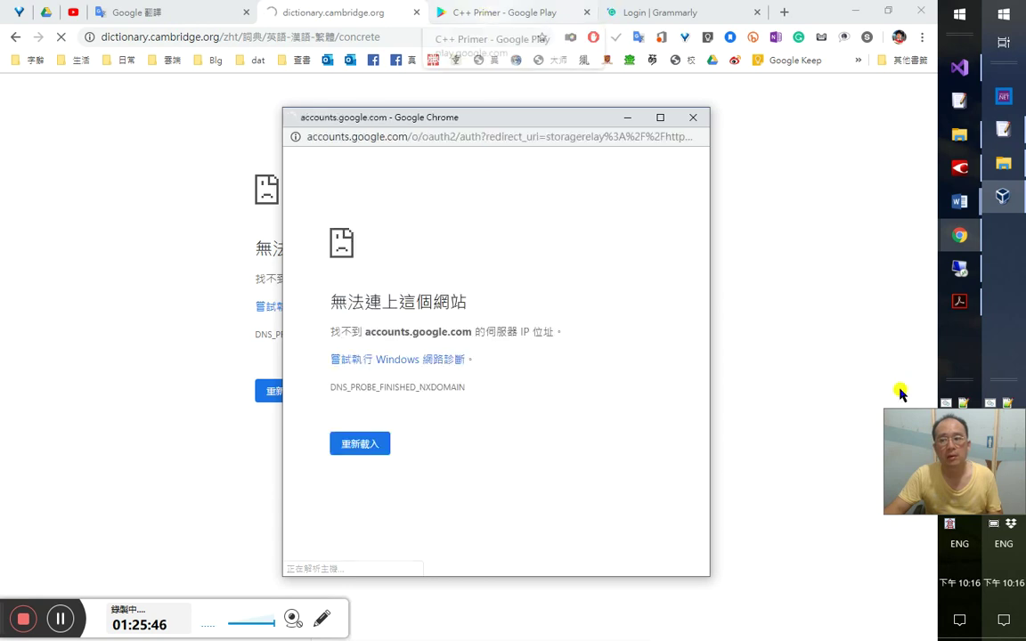
left_click_drag(1004, 471, 1009, 320)
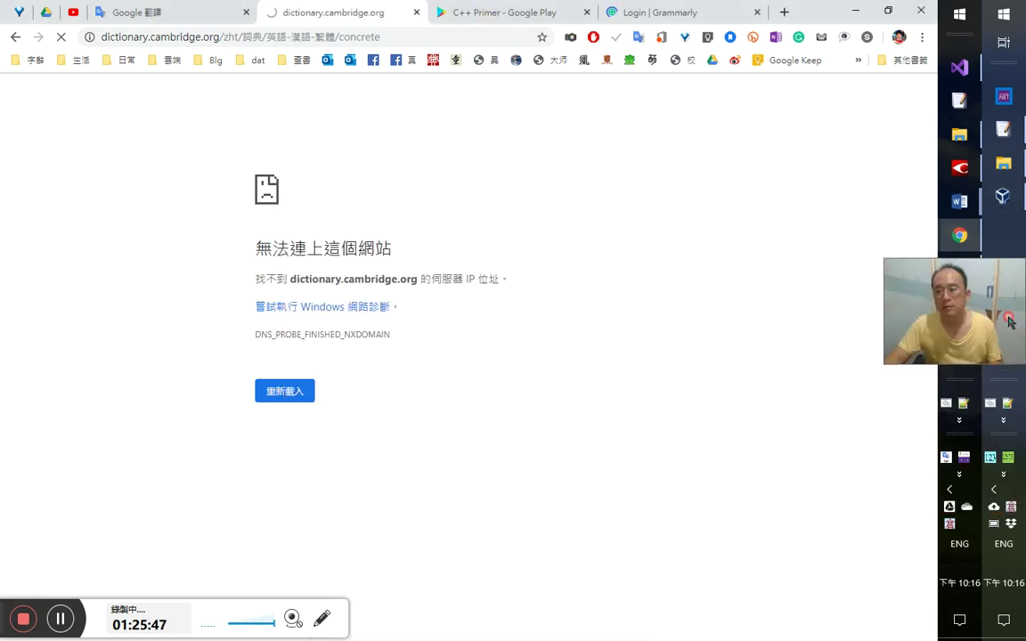
left_click(998, 491)
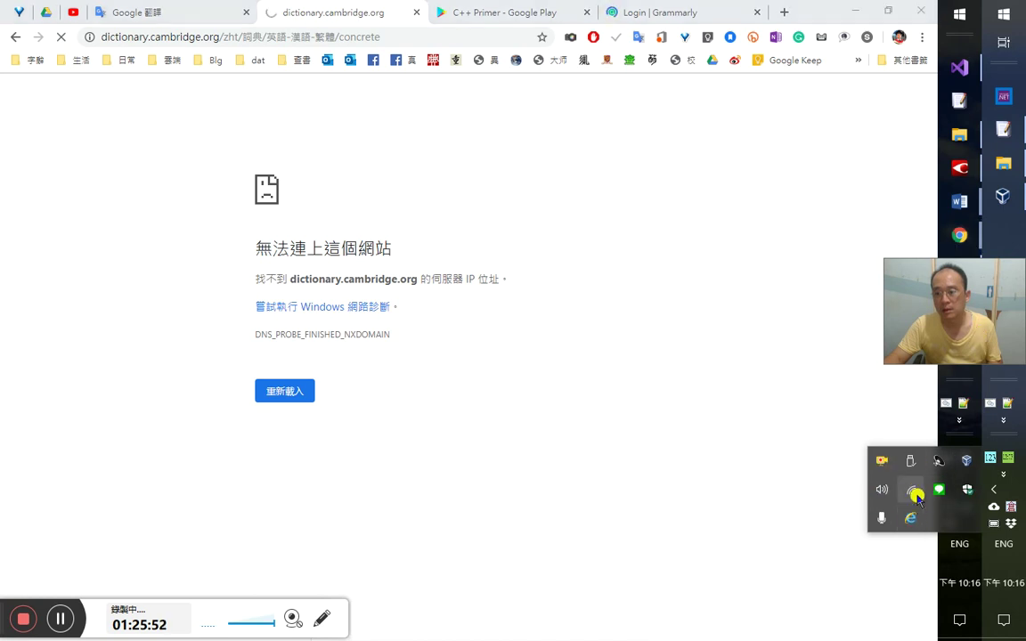
left_click_drag(966, 332, 966, 534)
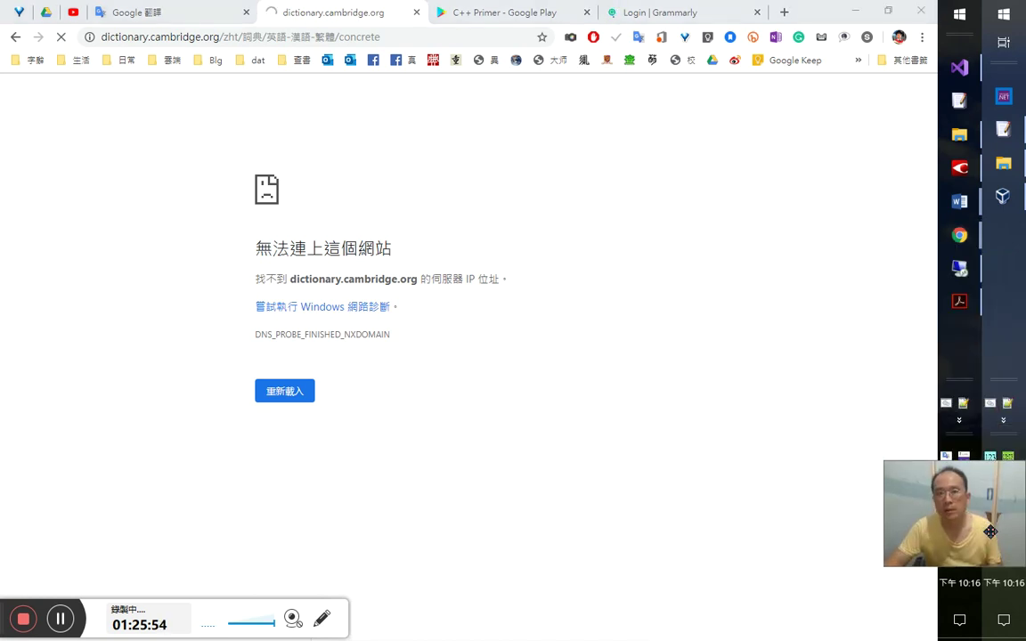
- Try to sign in to Grammarly with a Google account from the account chooser
left_click(643, 14)
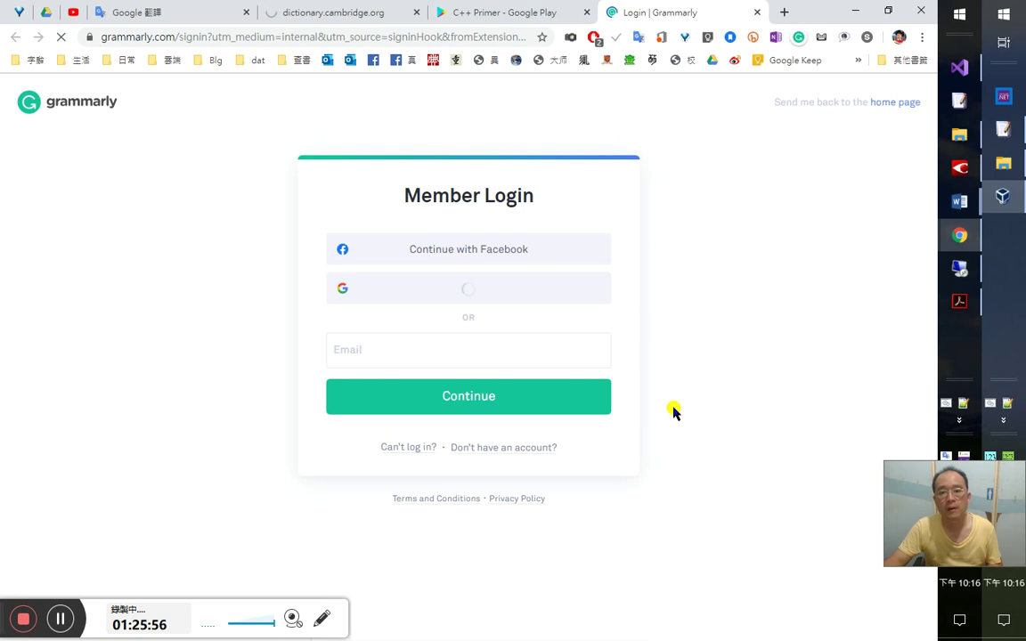
key("alt+Tab")
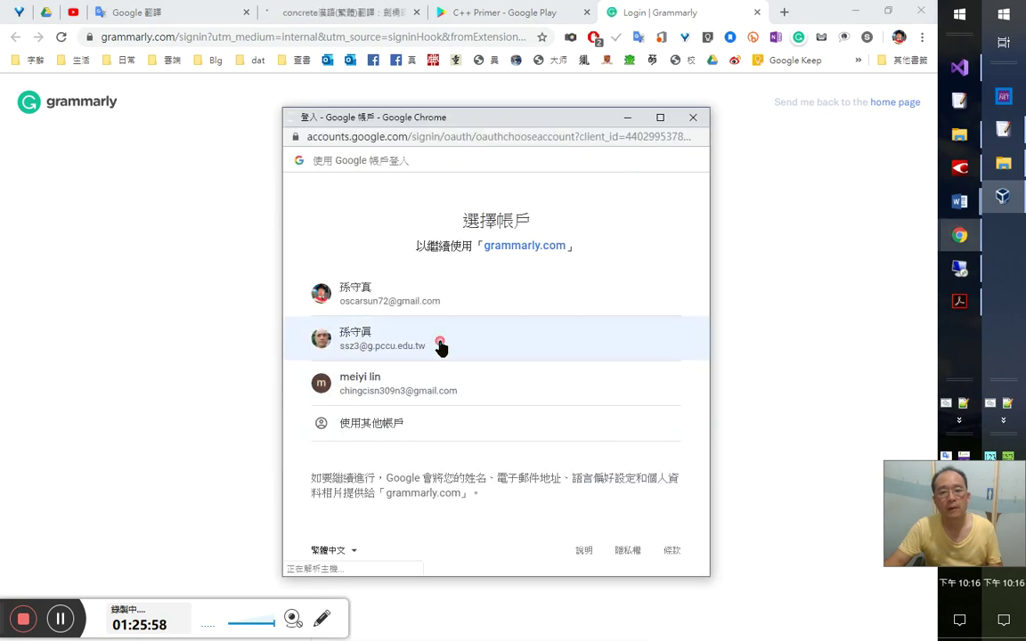
left_click(437, 344)
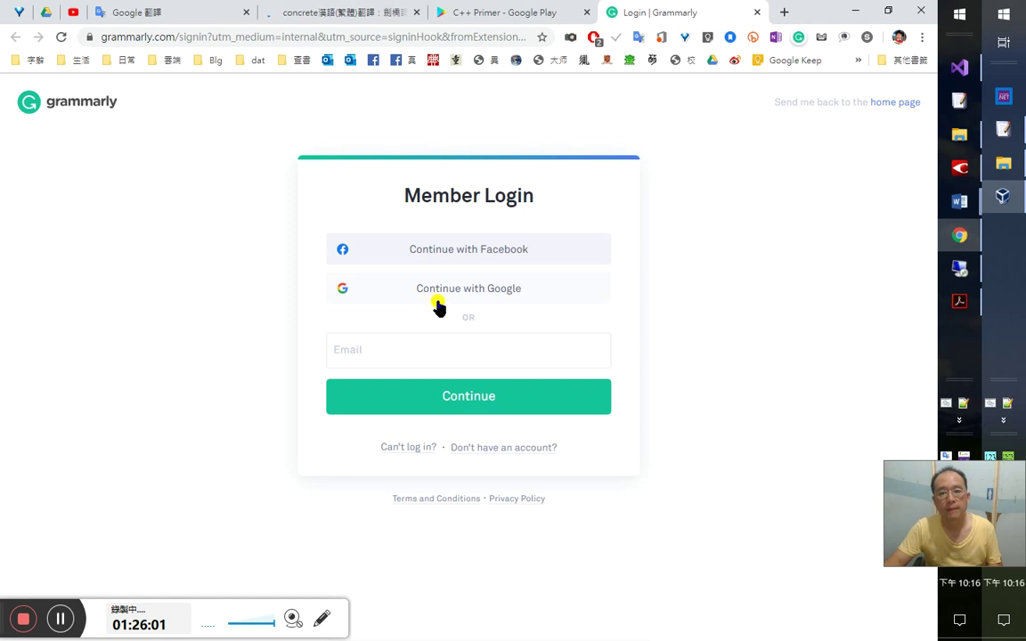
left_click(463, 278)
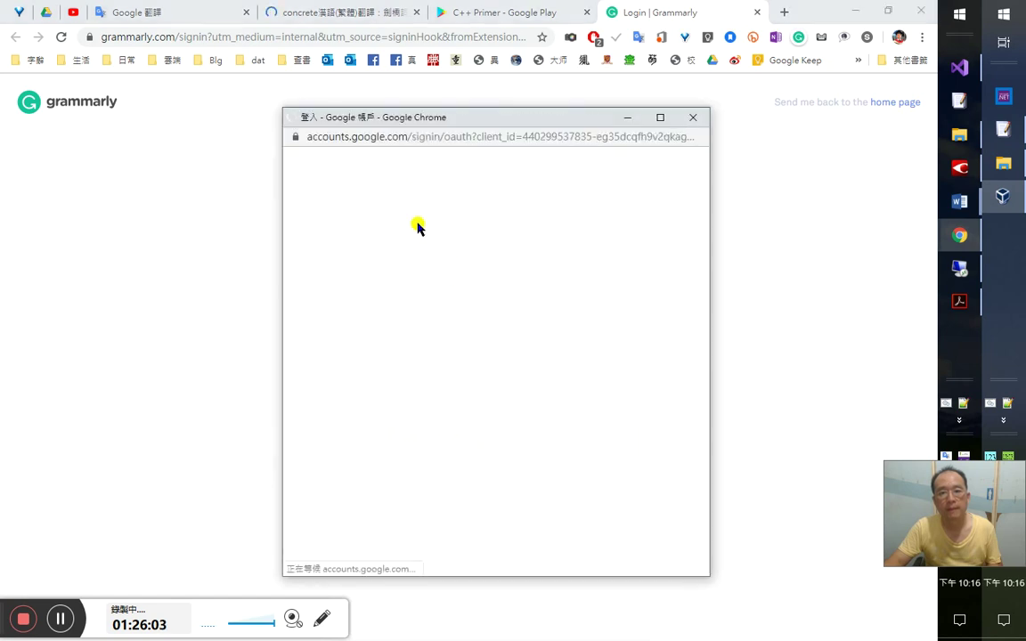
left_click(406, 297)
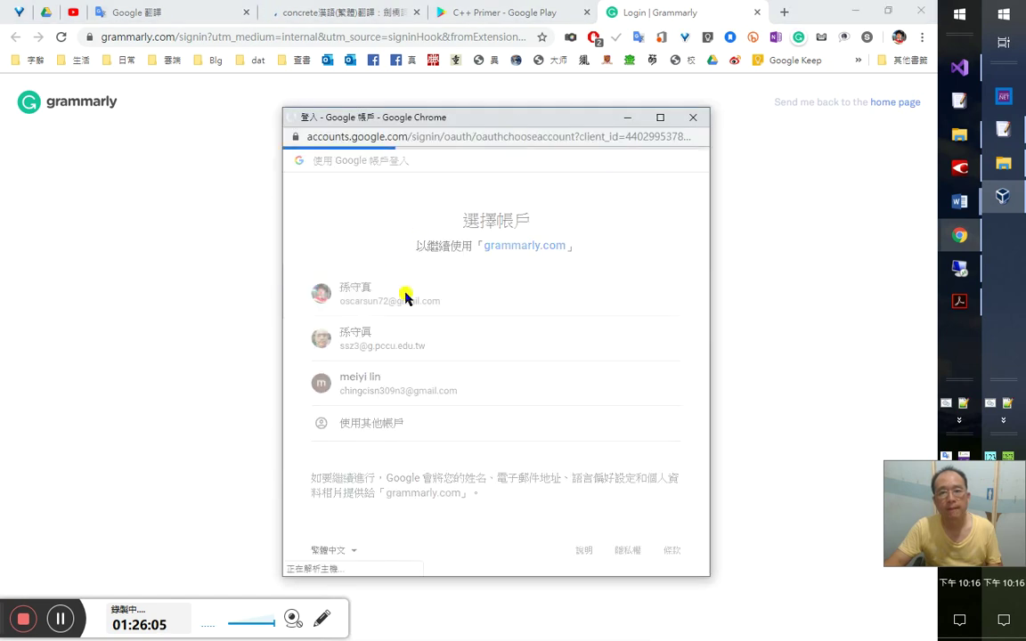
- Play the US pronunciation of concrete on its Cambridge Dictionary page and close that page
left_click(358, 14)
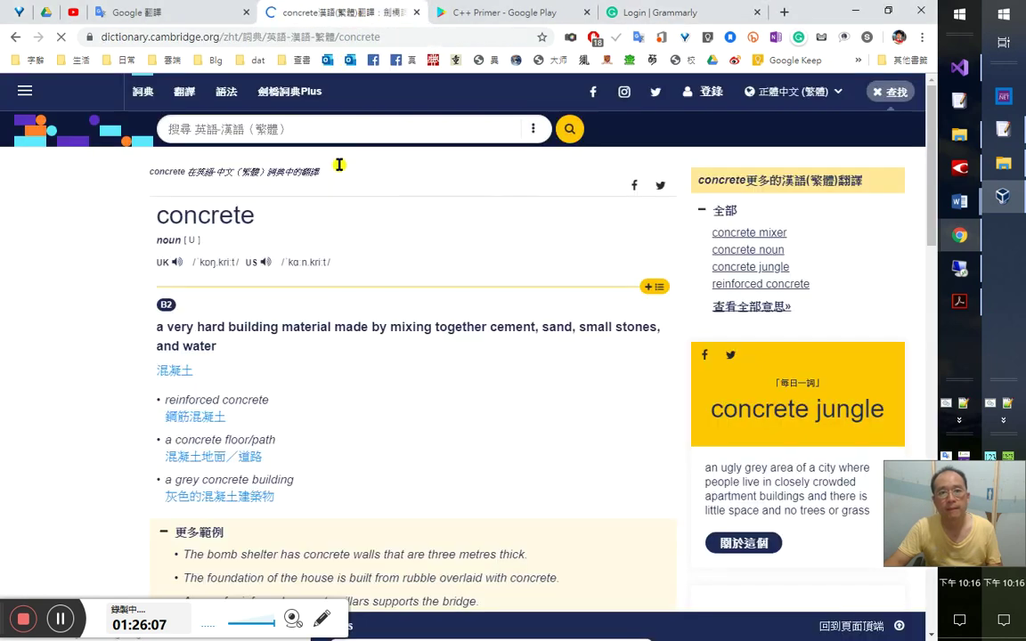
left_click(266, 264)
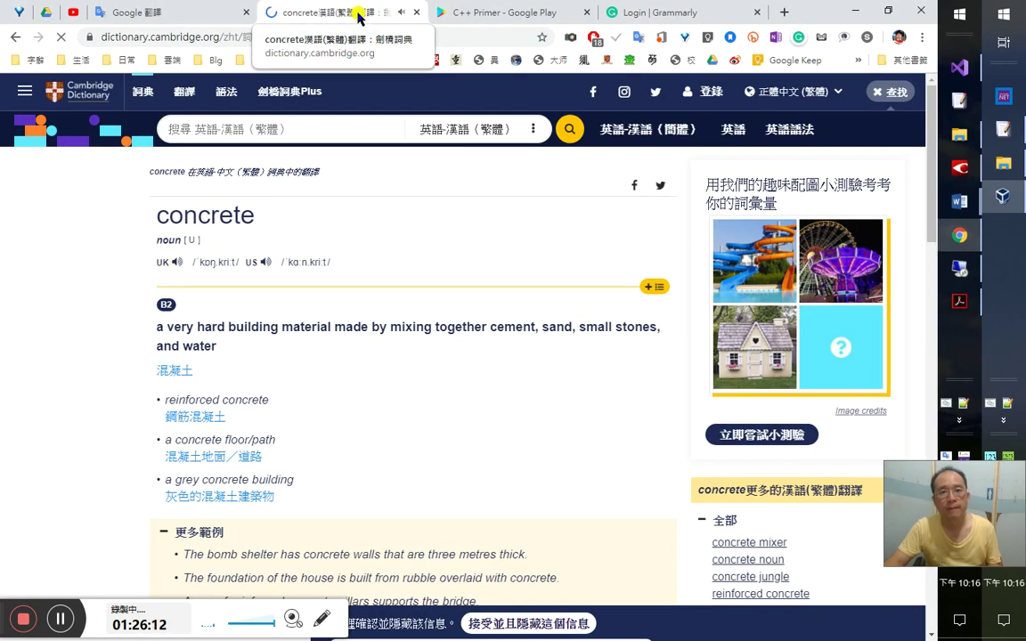
left_click(415, 12)
- Close the Grammarly login page and dismiss the translation popups covering the C++ Primer e-book
left_click(516, 14)
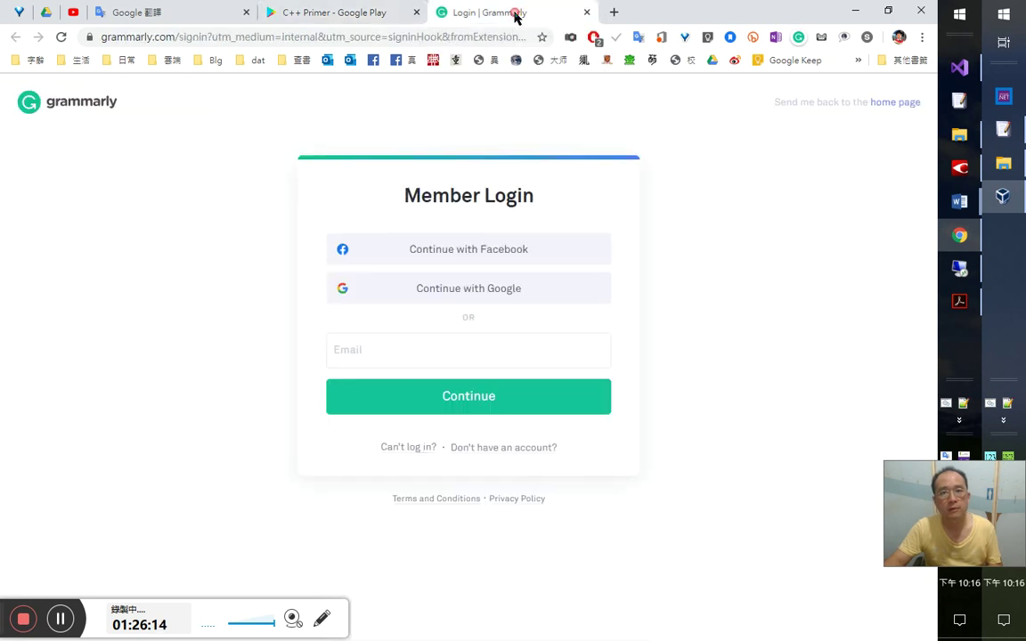
key("ctrl+w")
key("alt+Tab")
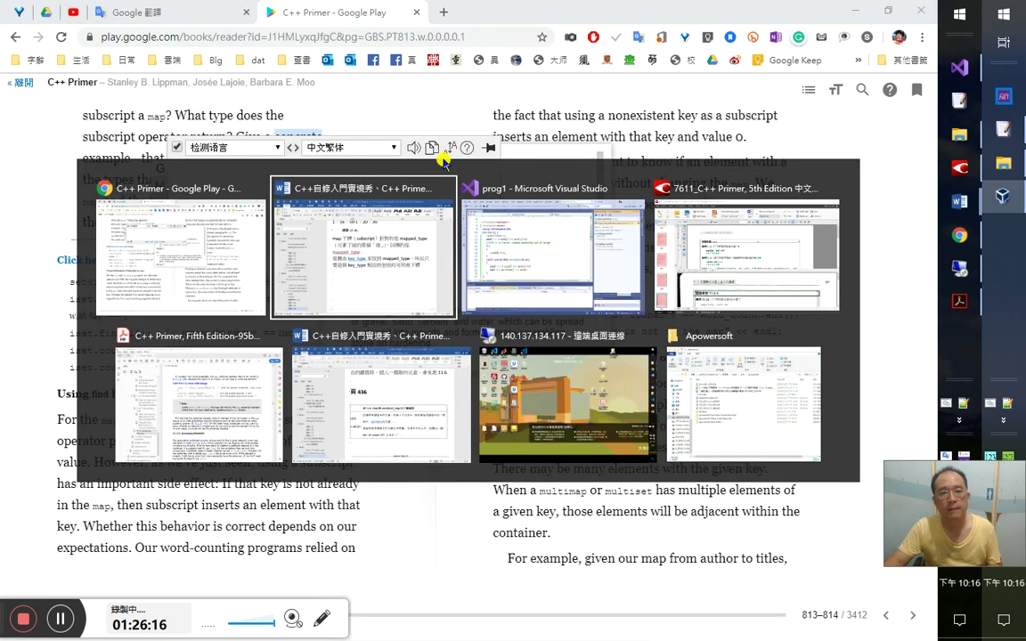
key("alt+shift+Tab")
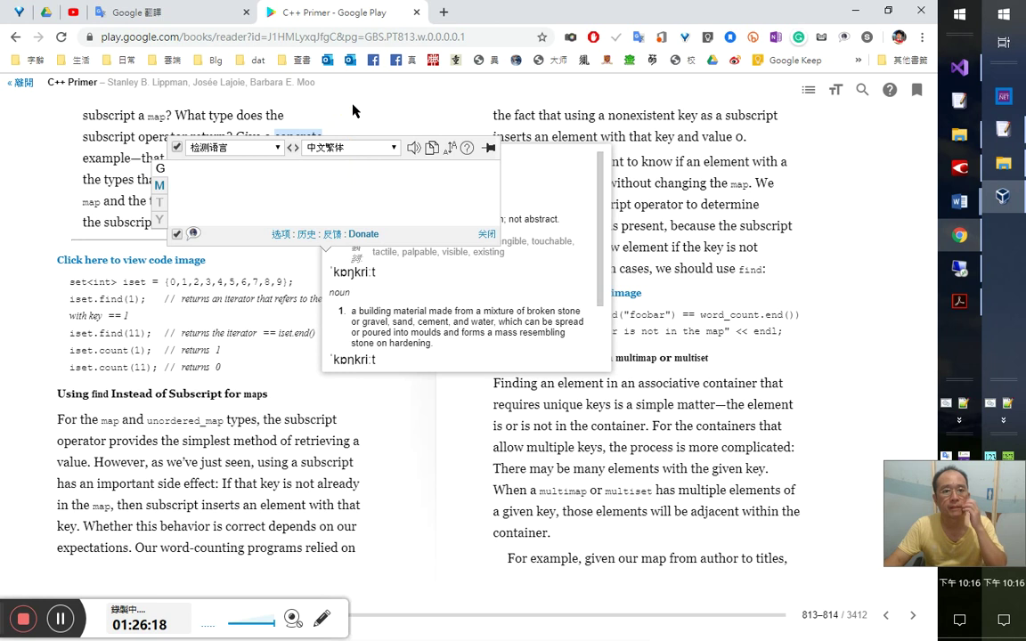
left_click(353, 106)
key("Escape")
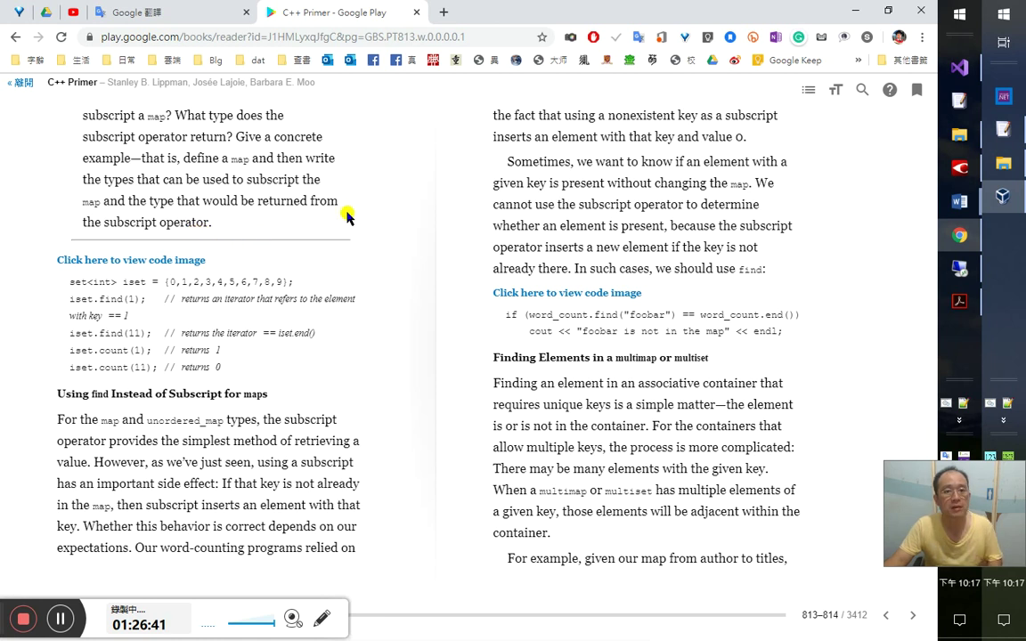
- Switch to ABBYY FineReader and mark the recognized text of the Exercise 11.26 paragraph on page 459 as verified
left_click(958, 167)
scroll(436, 305, "down", 2)
left_click(346, 274)
key("Right")
key("Right")
key("Right")
key("Right")
key("End")
key("shift+Home")
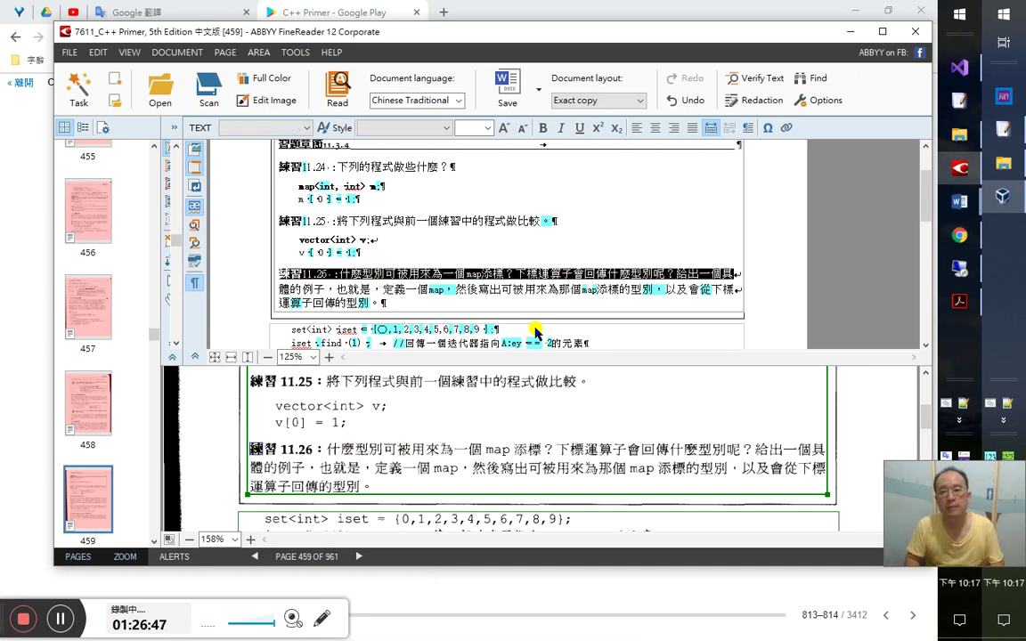
key("Right")
key("Right")
key("Right")
key("Right")
key("Right")
key("Right")
key("Right")
key("shift+End")
key("ctrl+t")
key("Left")
key("Down")
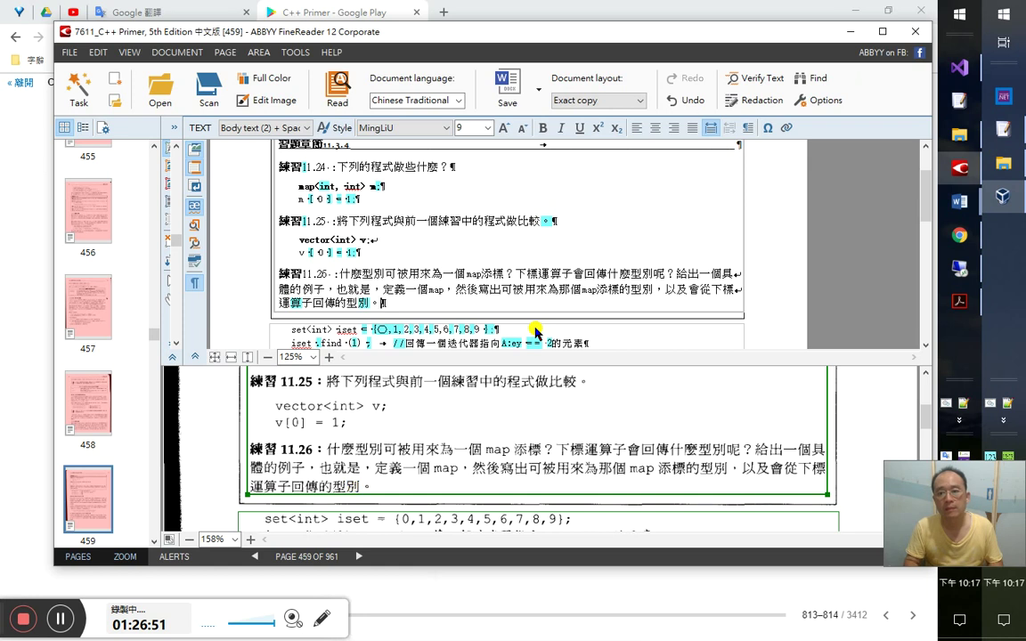
key("shift+Home")
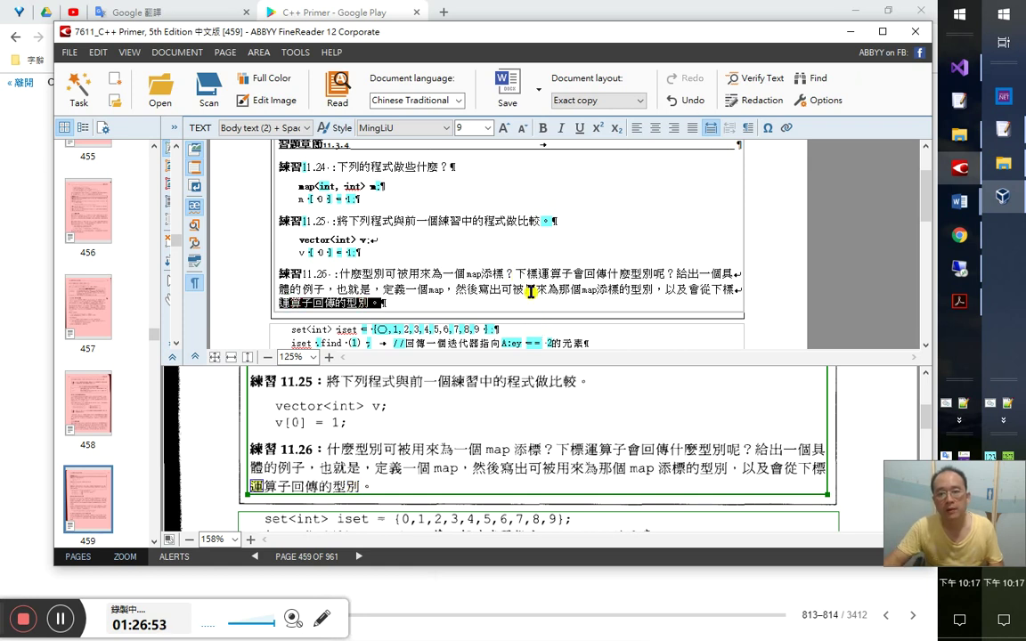
left_click(530, 292)
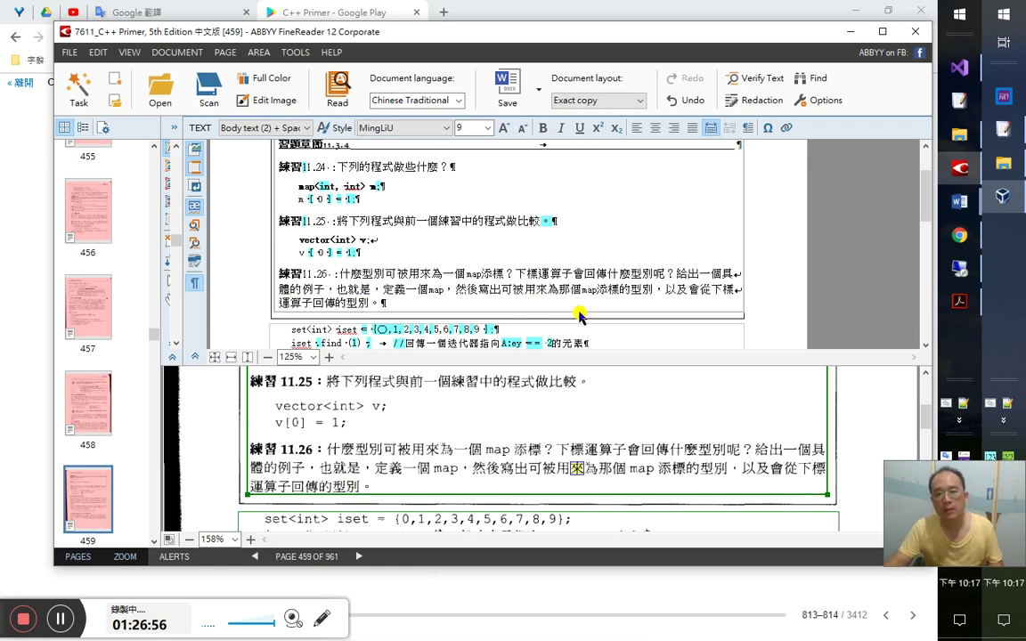
left_click_drag(597, 291, 616, 295)
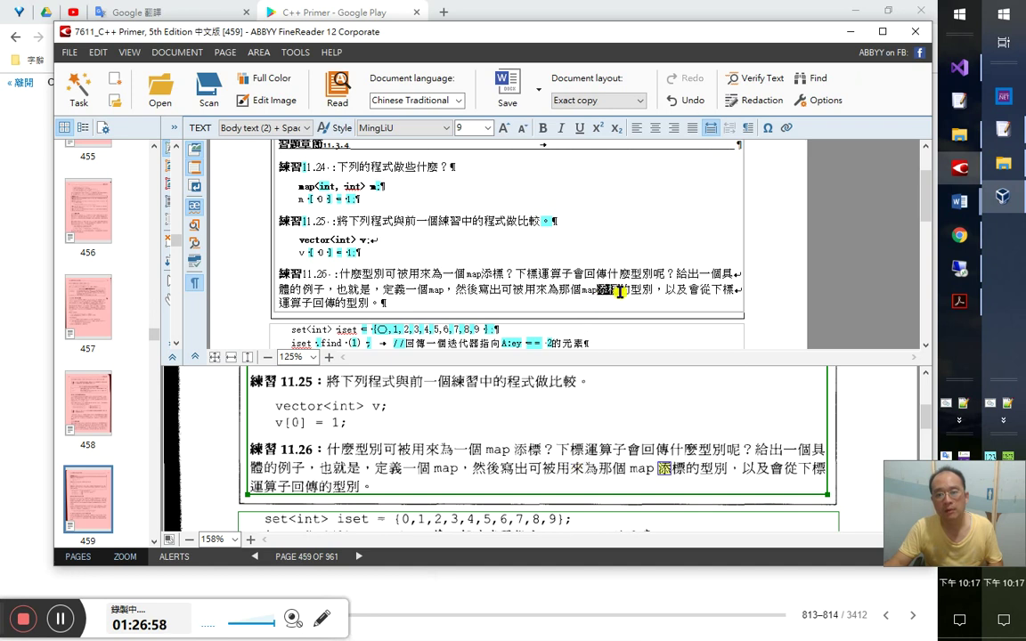
- Set the font of the two code lines under Exercise 11.25 to Consolas
left_click(359, 254)
triple_click(360, 254)
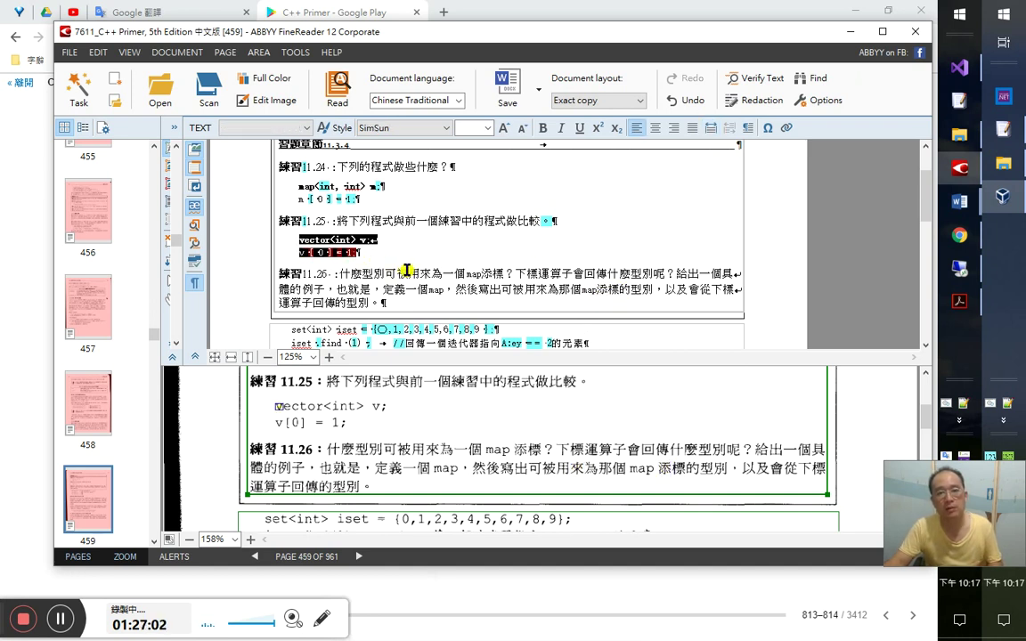
left_click(393, 130)
type("co")
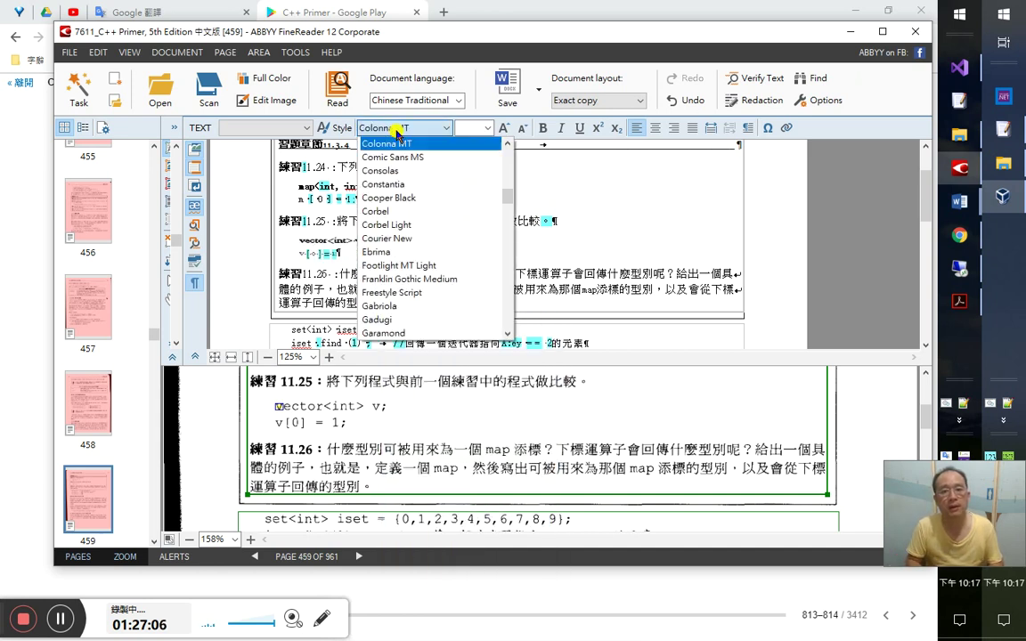
key("Down")
key("Down")
key("Down")
key("Up")
key("Return")
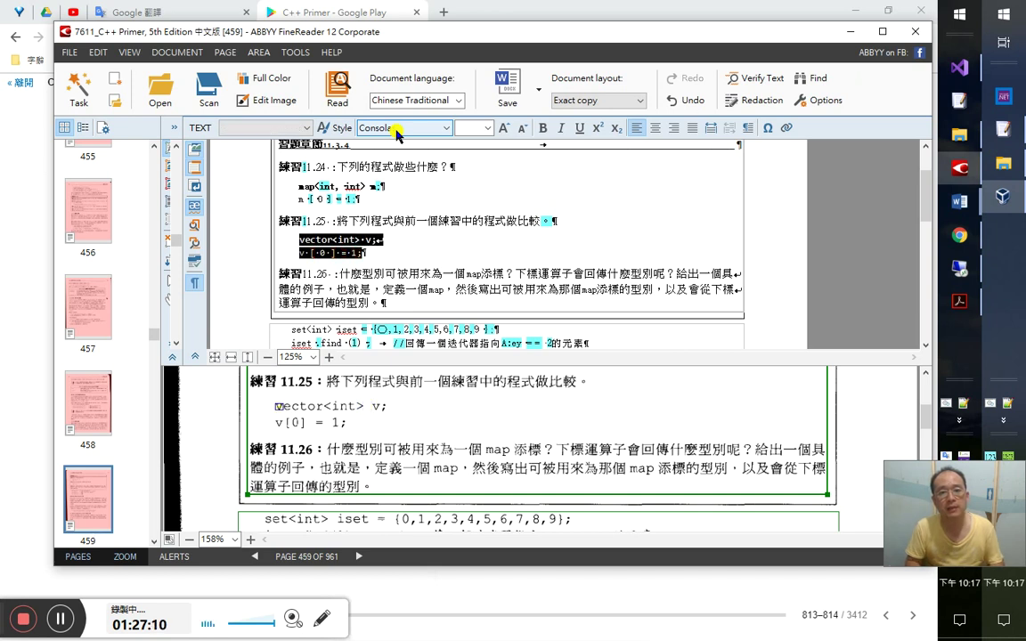
- Mark the Exercise 11.25 question line as verified and make its label 練習11.25 bold
key("Down")
key("Up")
key("Up")
key("Up")
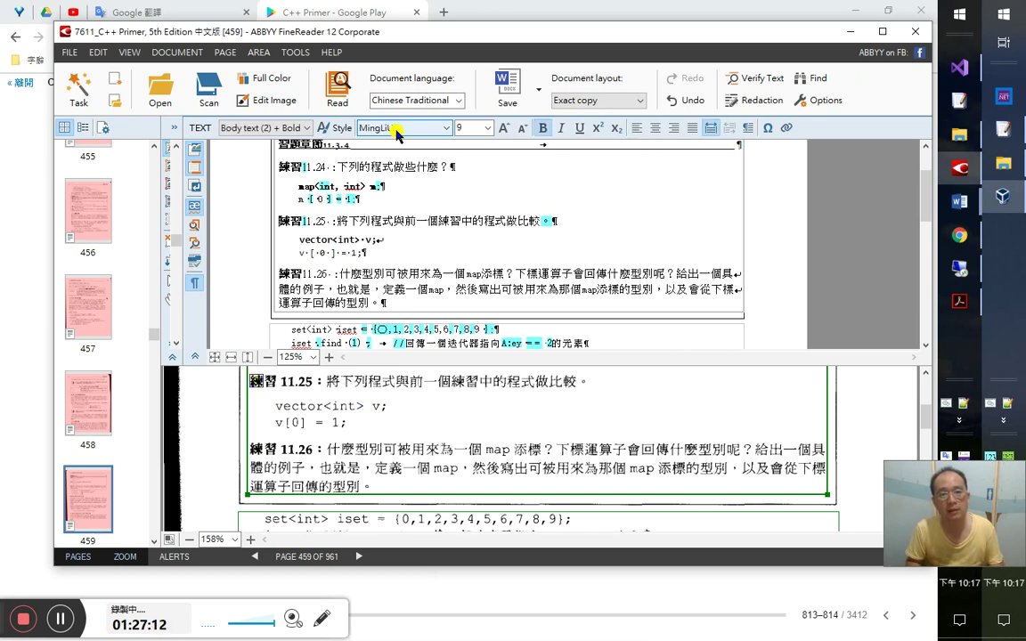
key("shift+End")
key("Home")
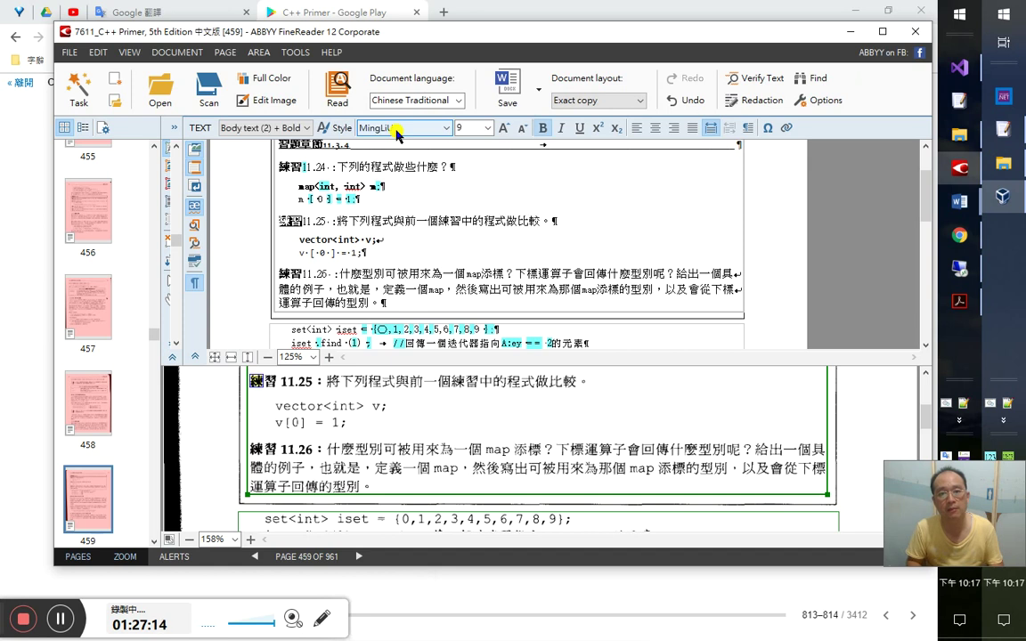
key("ctrl+shift+Right")
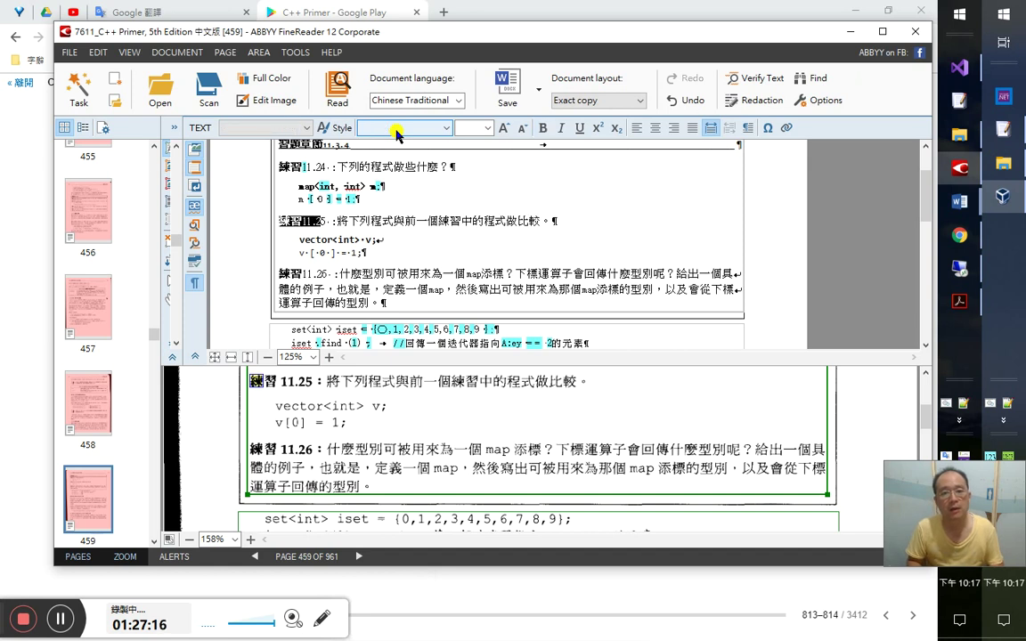
key("ctrl+b")
key("Right")
key("Down")
key("Down")
key("Down")
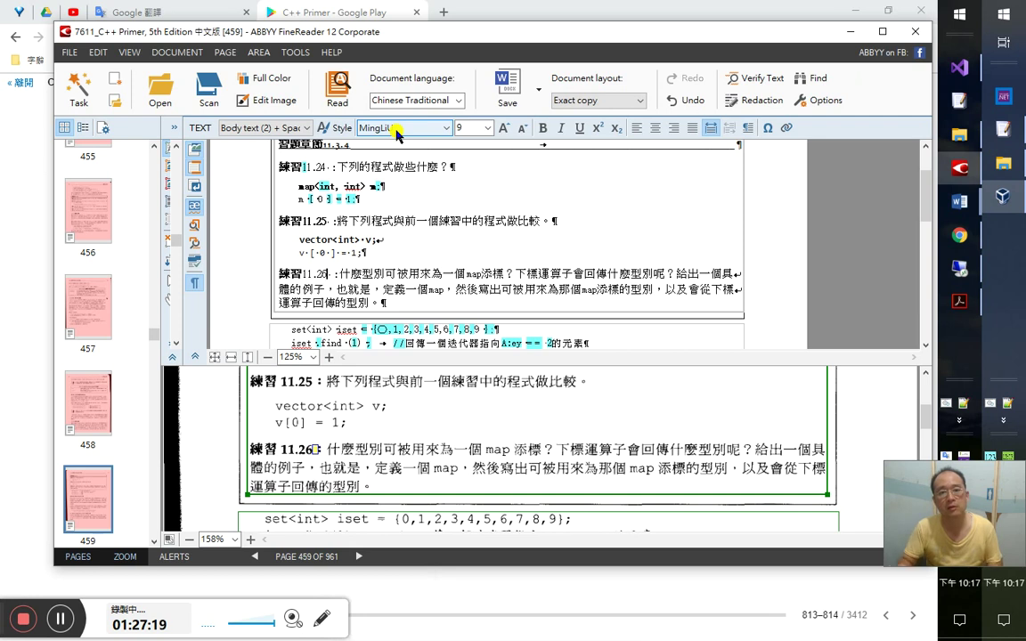
left_click_drag(367, 253, 291, 235)
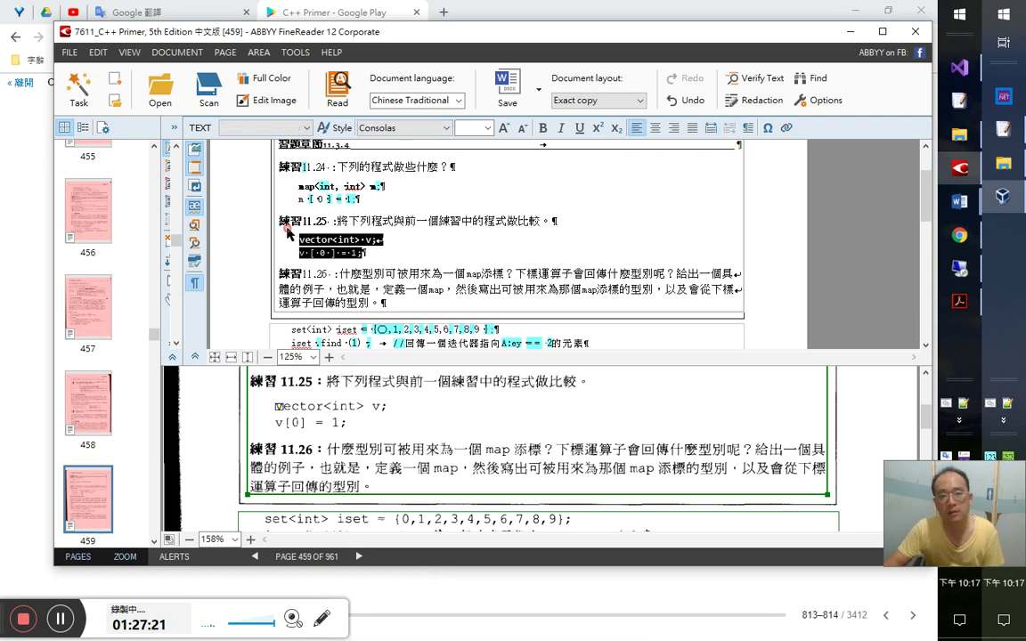
left_click(428, 275)
- Correct the misread first element of the set<int> iset initializer to 0 and mark that code line as verified
scroll(538, 275, "down", 2)
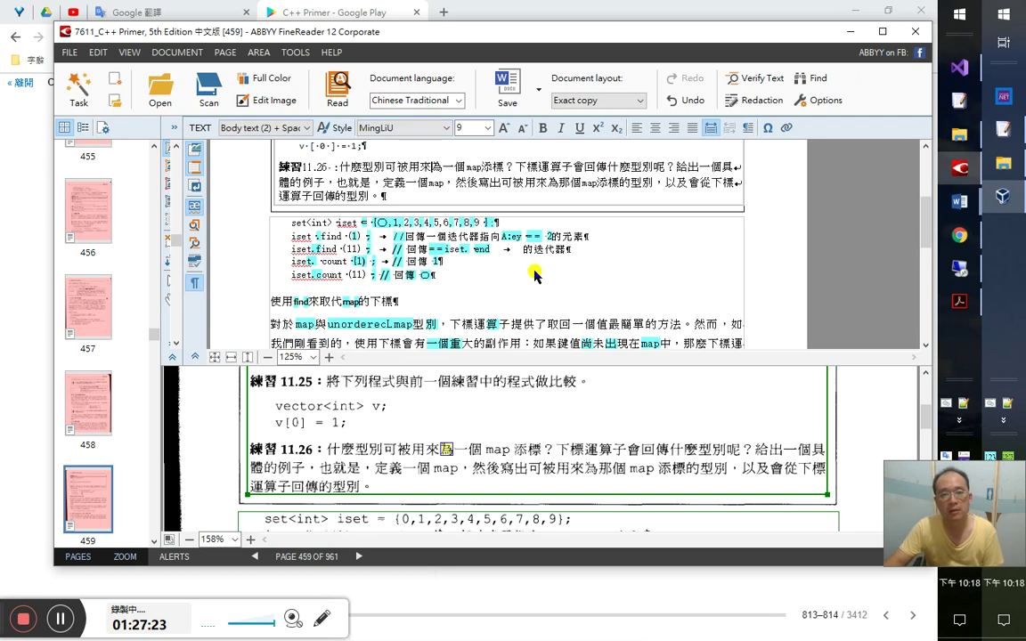
left_click(378, 225)
key("shift+Right")
type("0")
key("Down")
key("Up")
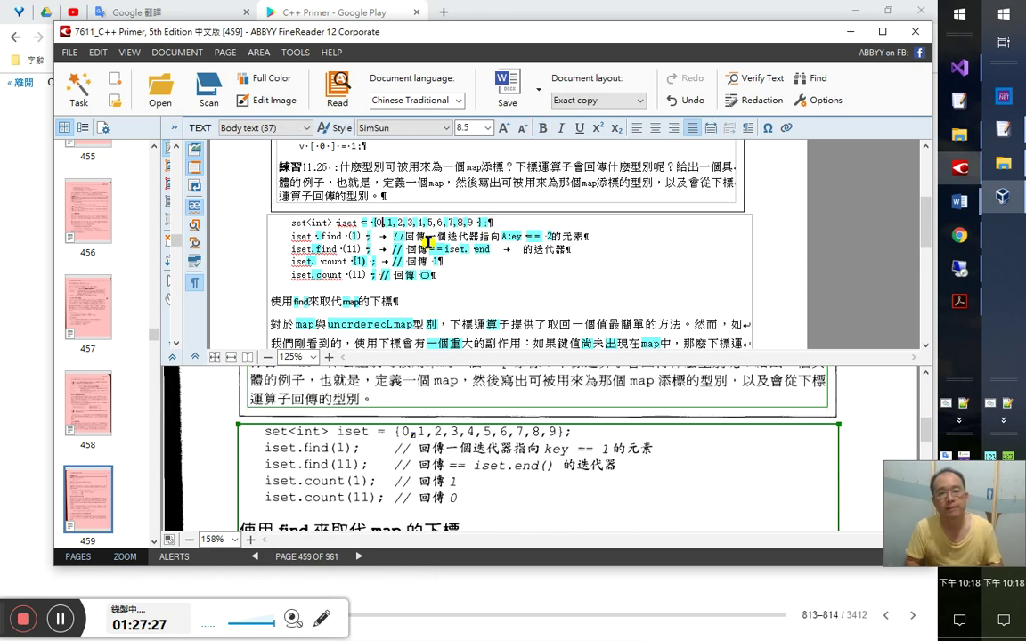
key("End")
key("shift+Home")
key("ctrl+t")
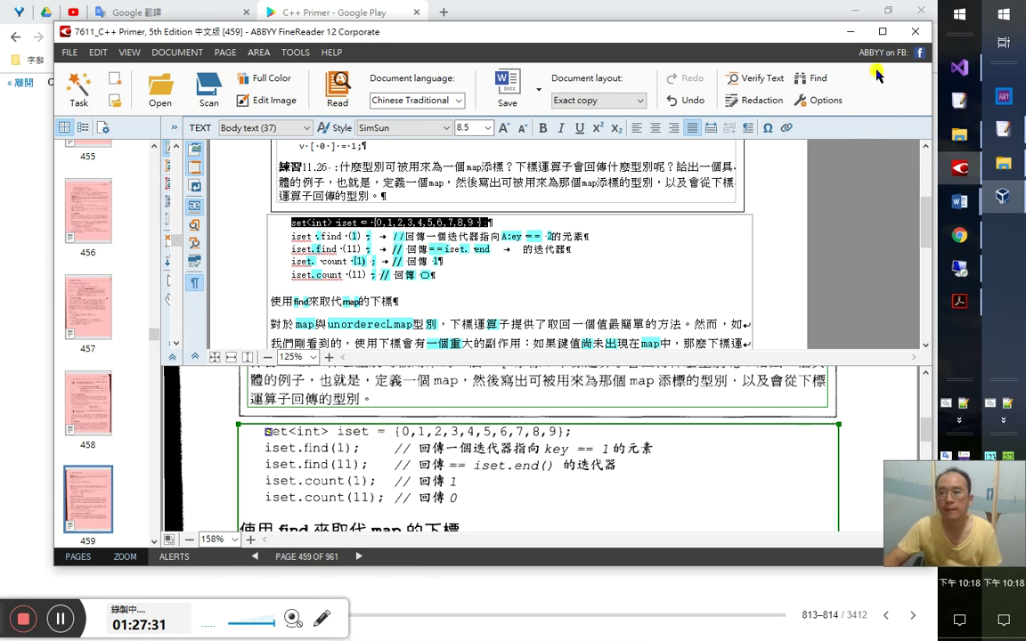
- Switch to Visual Studio and check the open prog1.cpp against the Exercise 11.25 solution in the Word notes
left_click(850, 32)
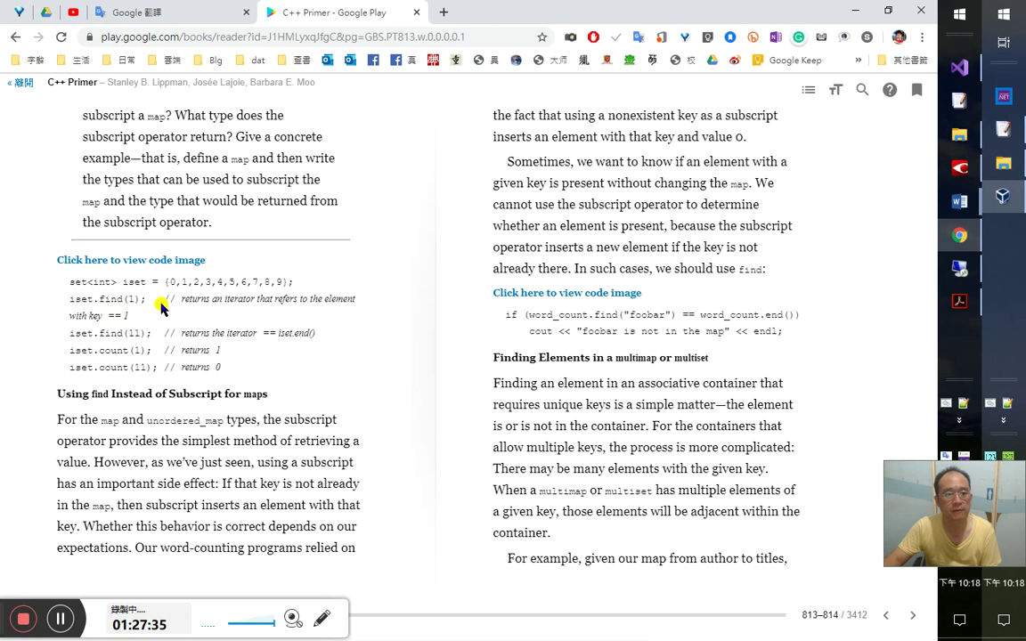
left_click(964, 69)
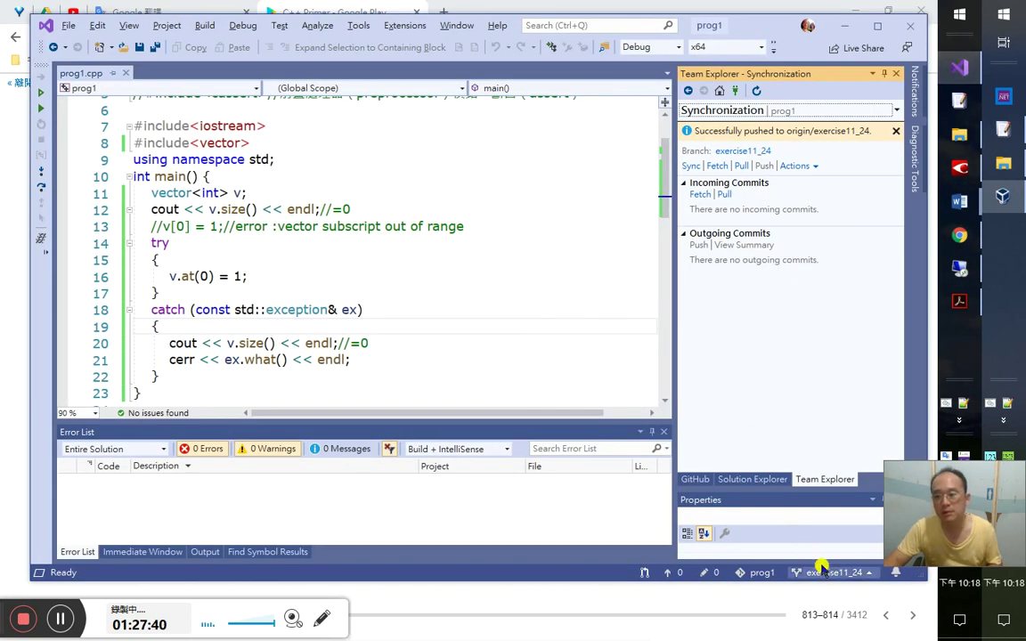
key("alt+Tab")
left_click(666, 241)
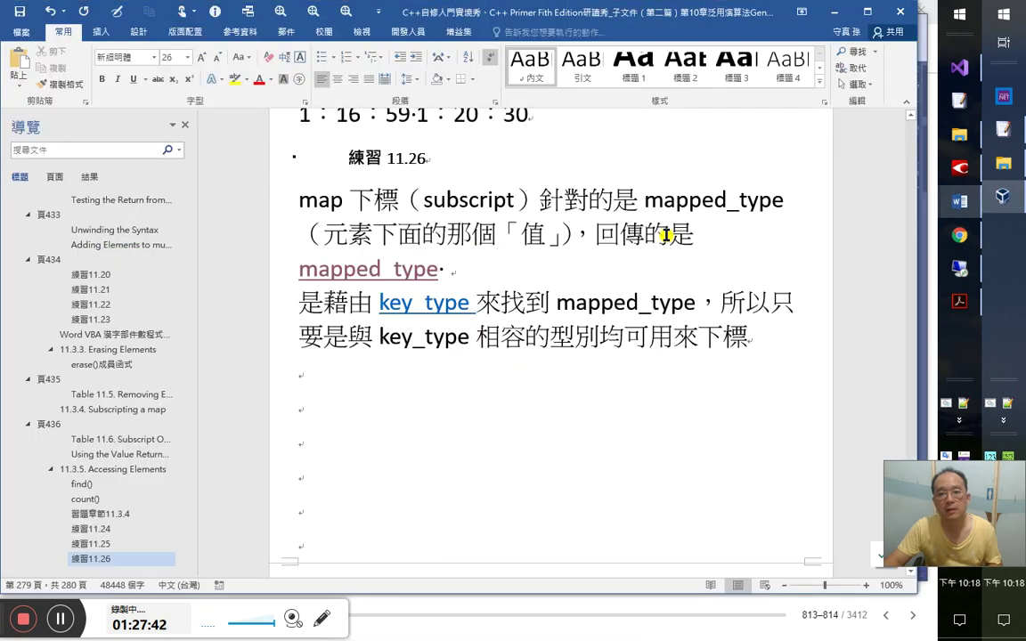
left_click(170, 544)
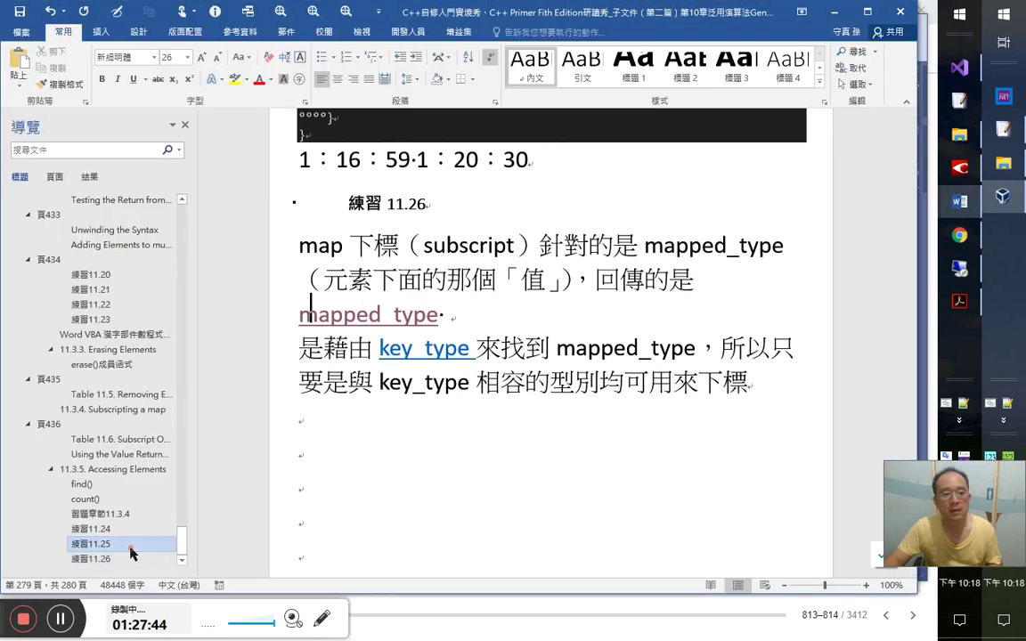
key("alt+Tab")
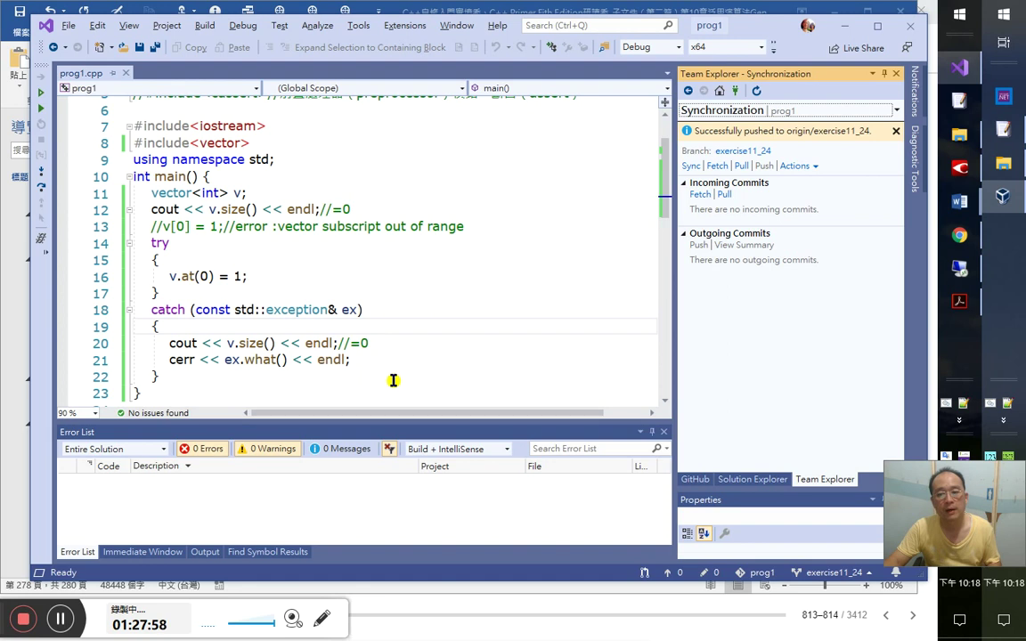
- Create and check out a new branch named exercise11_25 based on exercise11_24
left_click(828, 577)
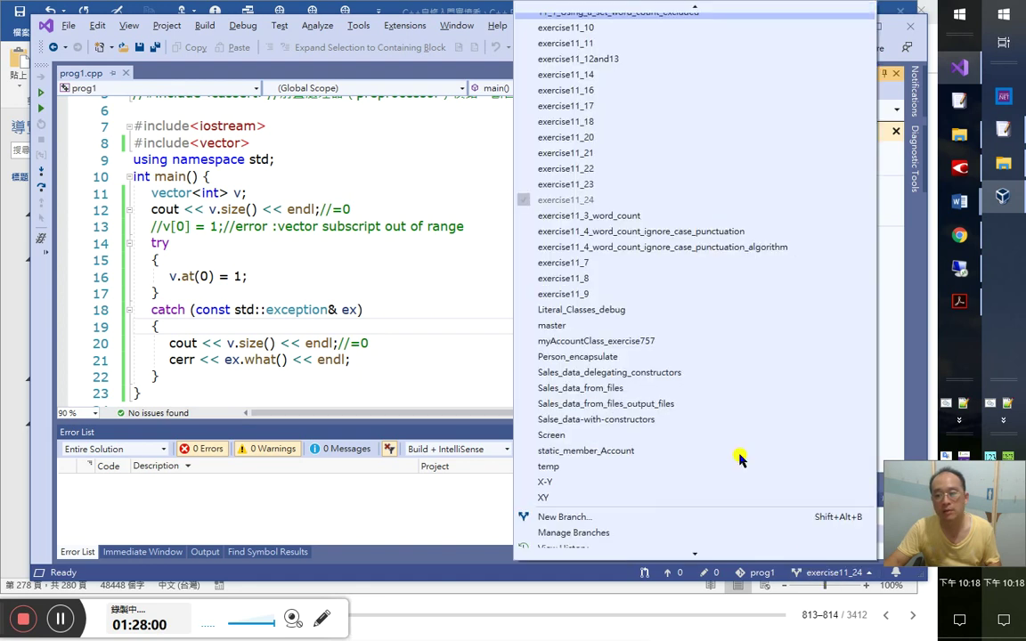
left_click(616, 510)
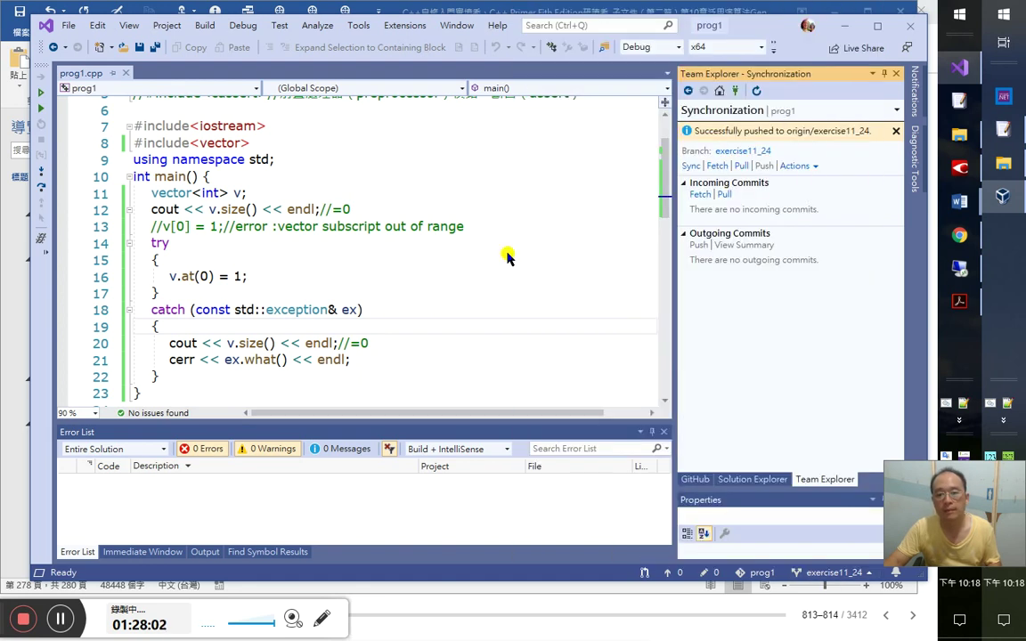
type("滔滔")
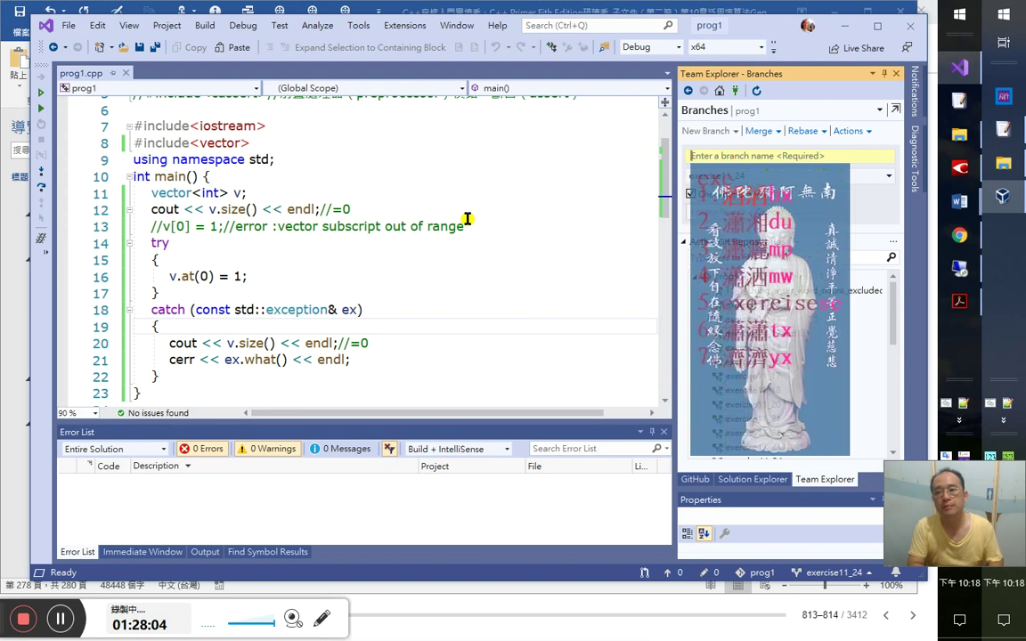
key("BackSpace")
key("BackSpace")
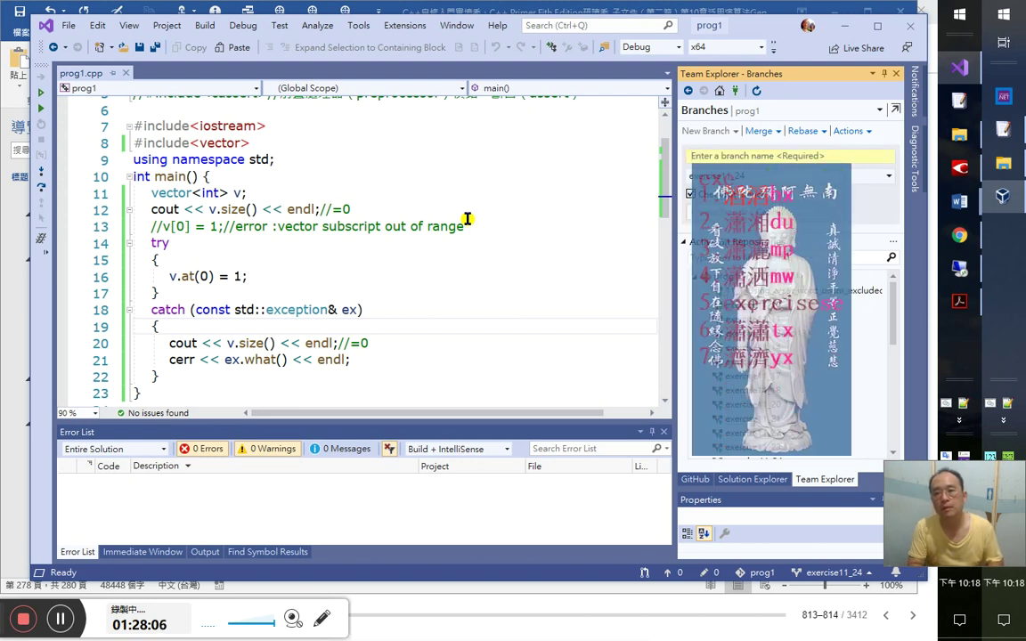
type("exercise11")
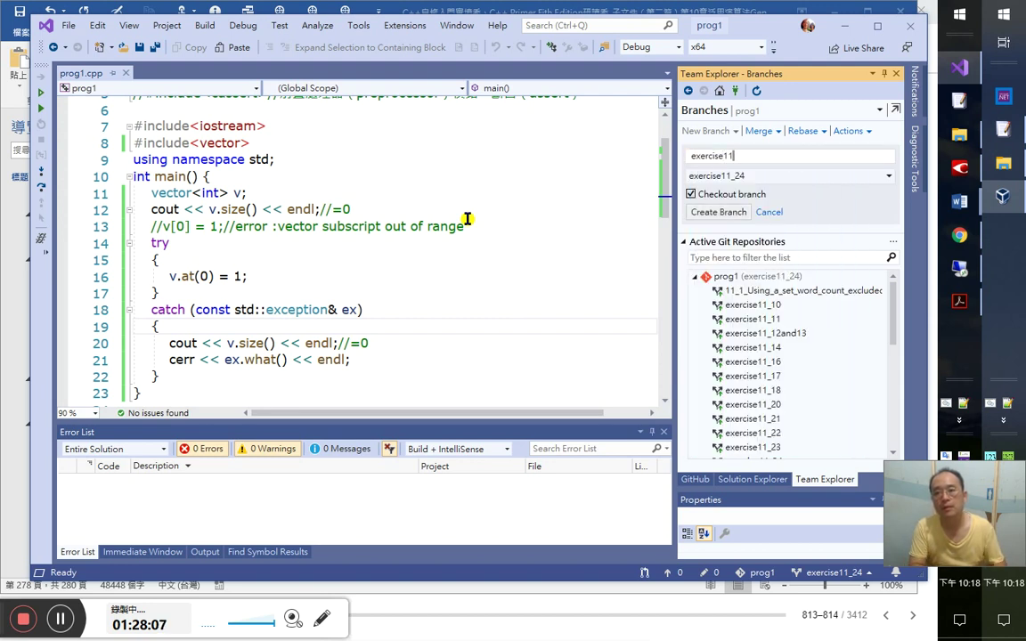
type("_25")
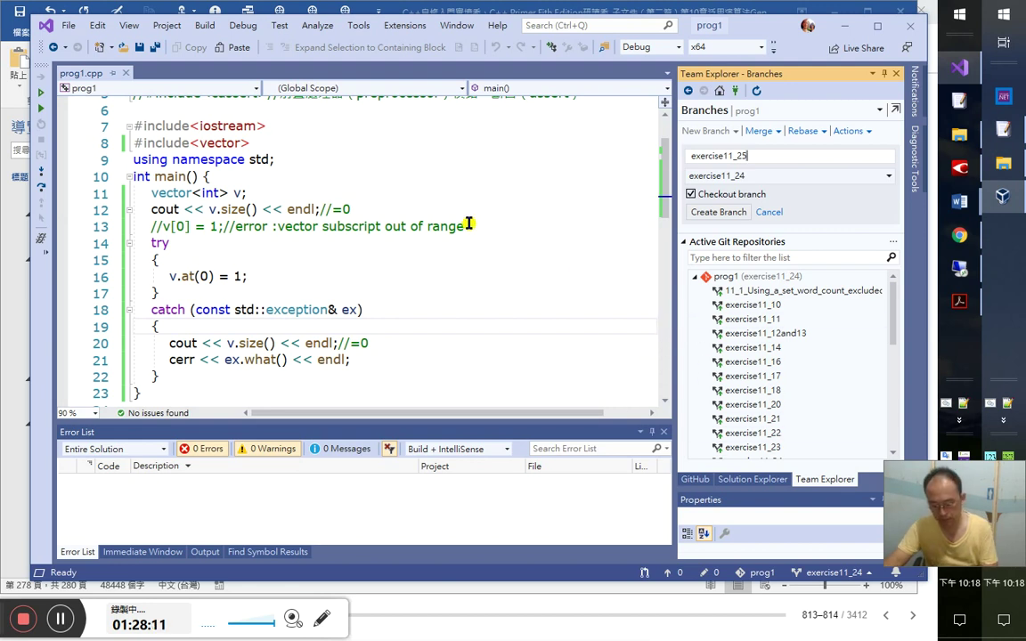
key("Return")
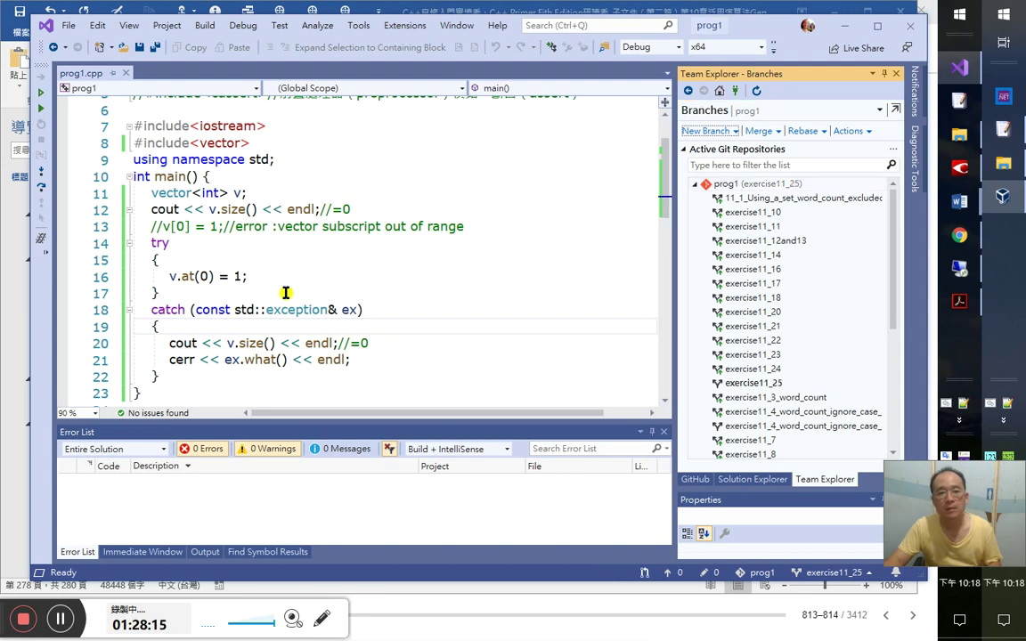
left_click(158, 293)
scroll(322, 318, "down", 1)
left_click(227, 215)
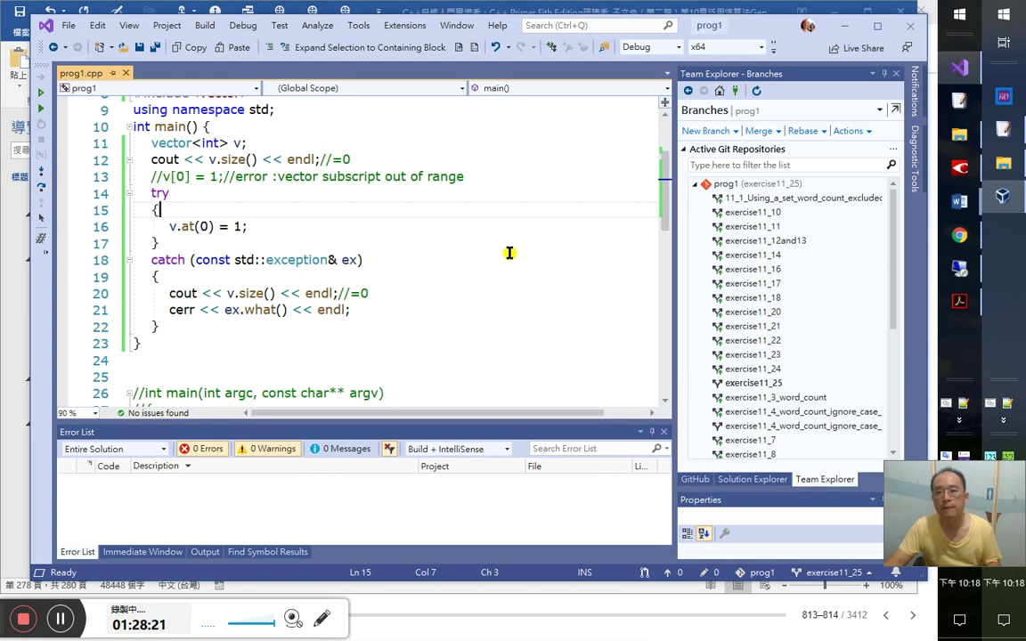
scroll(493, 257, "up", 1)
left_click(261, 149)
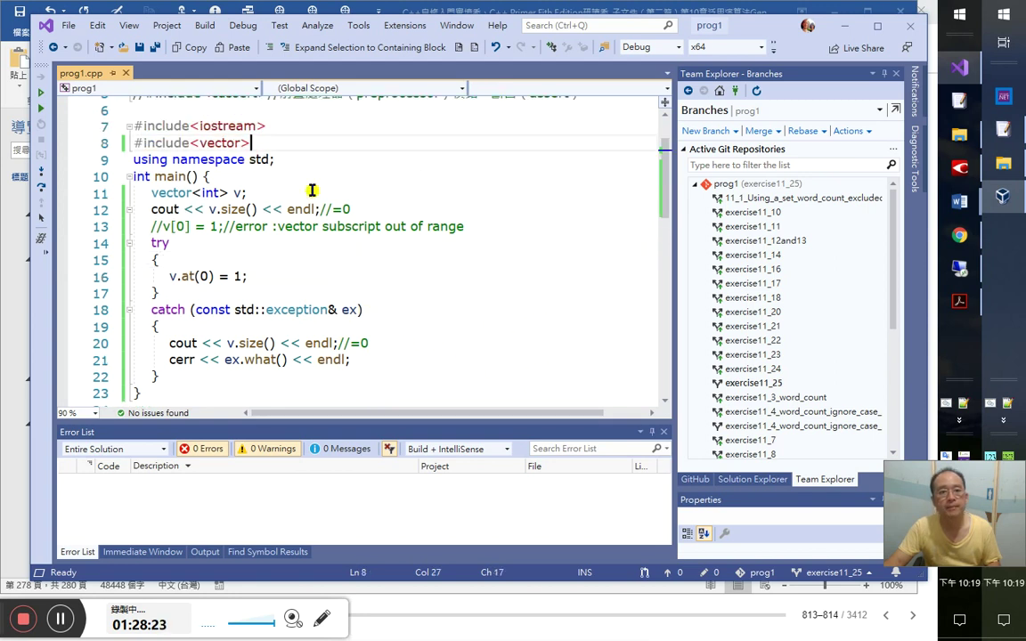
- Check out the exercise11_24 branch of prog1
left_click(826, 574)
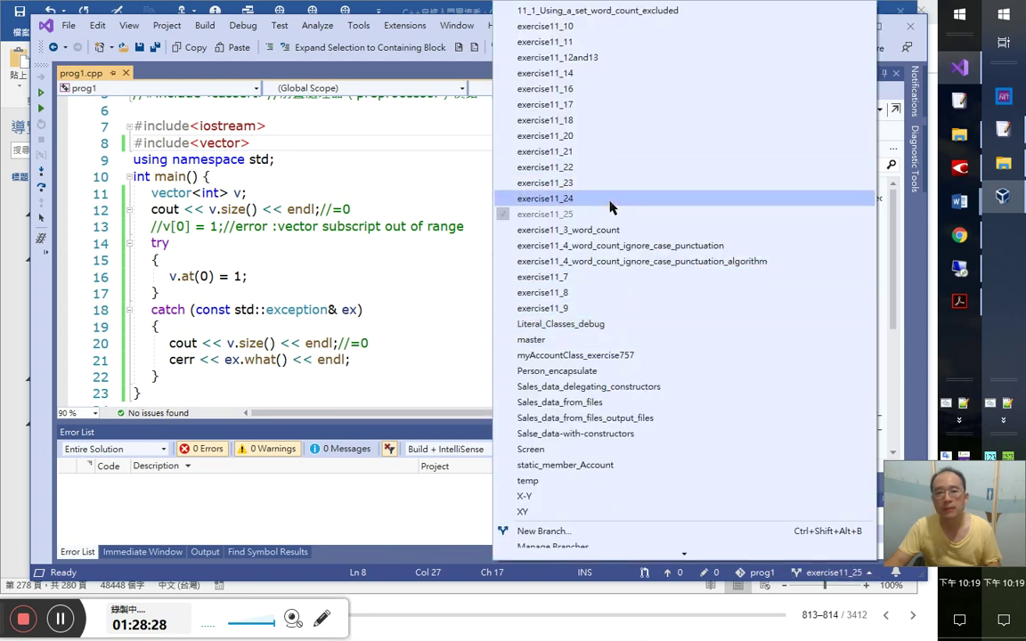
left_click(611, 207)
left_click(368, 286)
- Switch to the Word notes and copy the whole code listing under Exercise 11.24
key("alt+Tab")
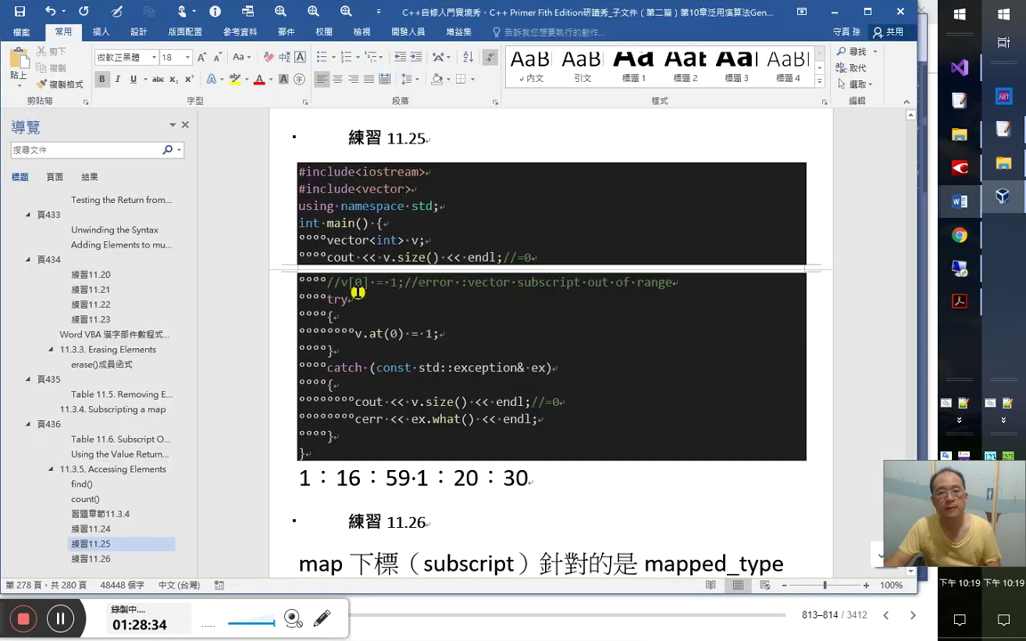
scroll(282, 339, "up", 4)
left_click(269, 276)
left_click_drag(291, 273, 278, 306)
scroll(291, 271, "up", 4)
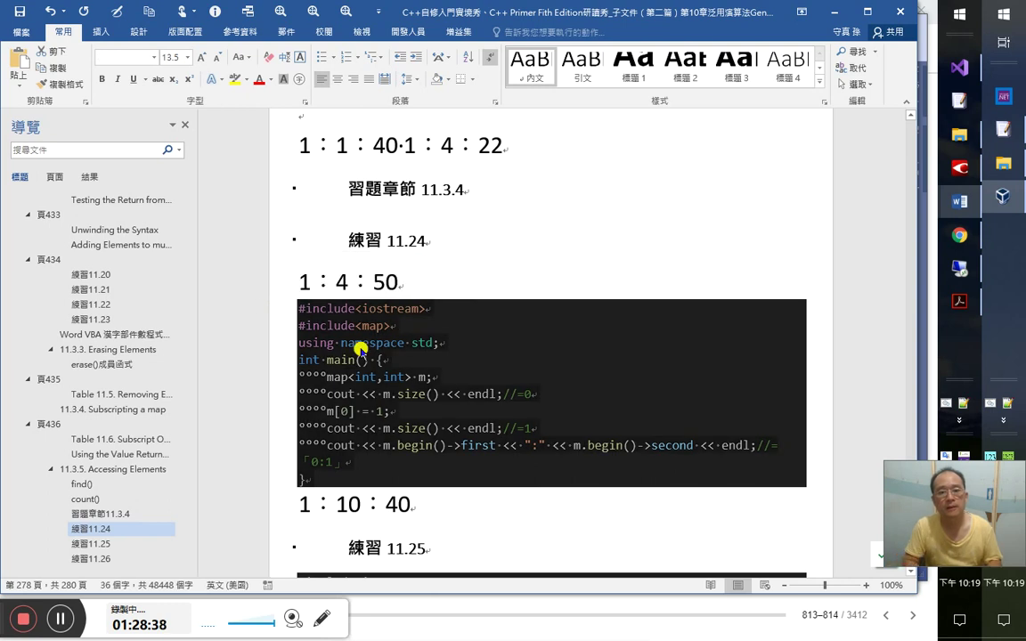
- Replace the body of main in prog1.cpp with the copied Exercise 11.24 map code and remove the leftover blank line
key("alt+Tab")
left_click(184, 374)
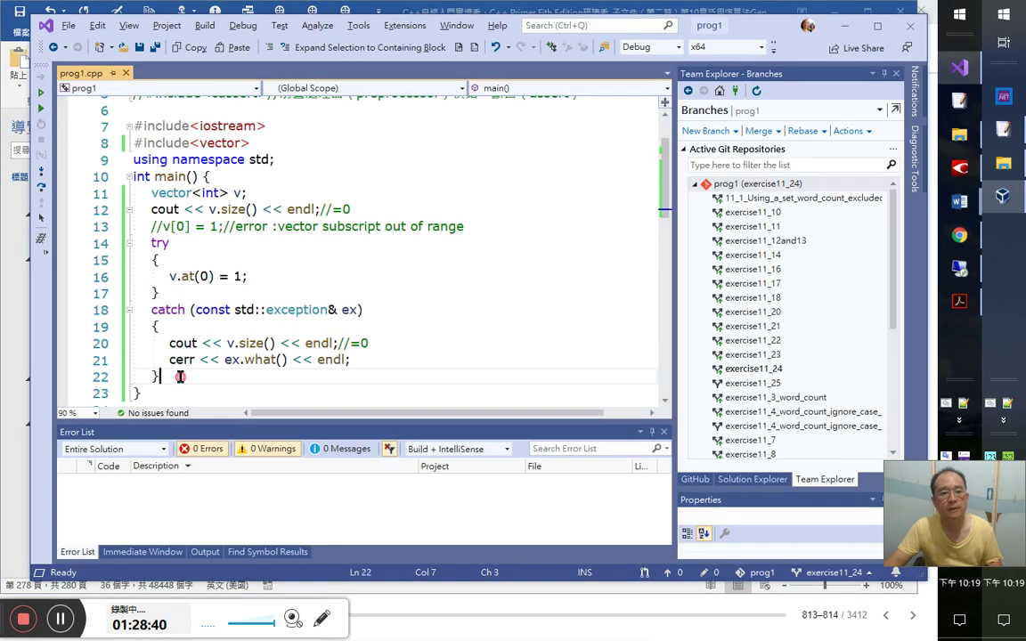
scroll(144, 229, "up", 3)
left_click(135, 242, "shift")
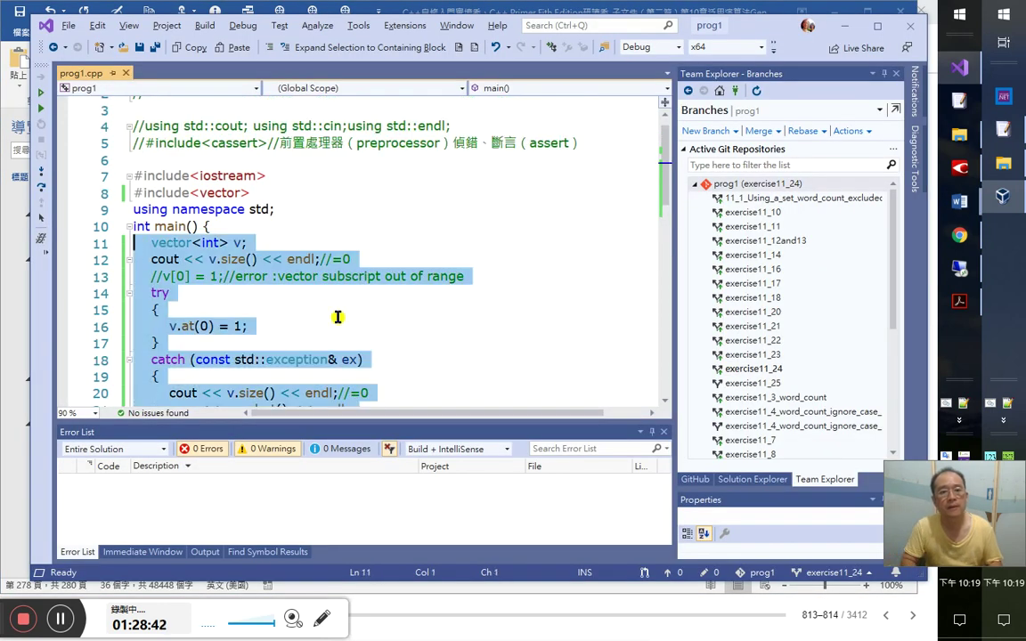
key("ctrl+v")
scroll(374, 323, "down", 1)
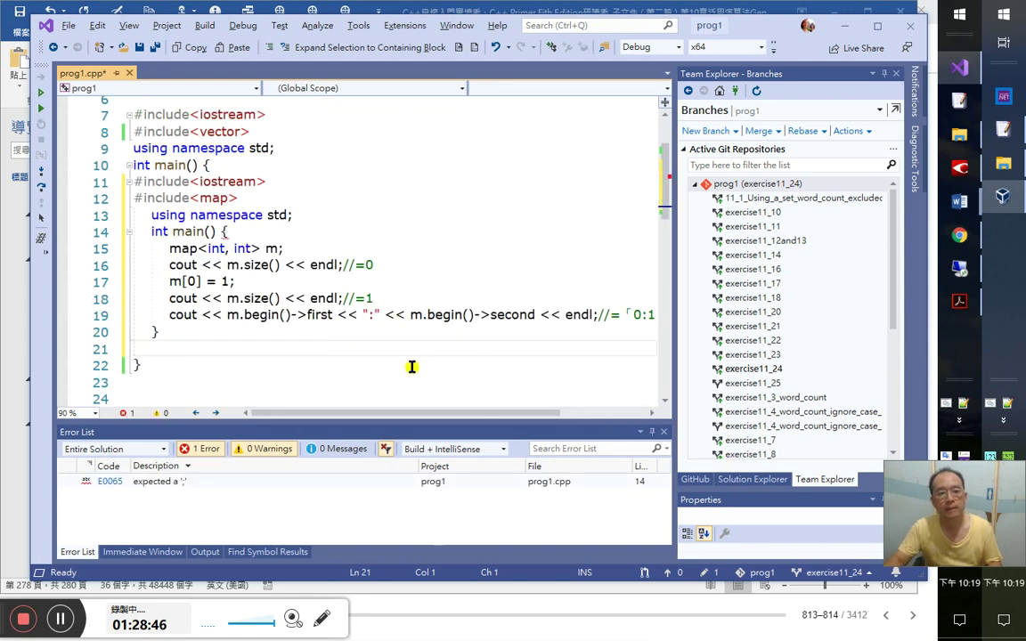
key("Delete")
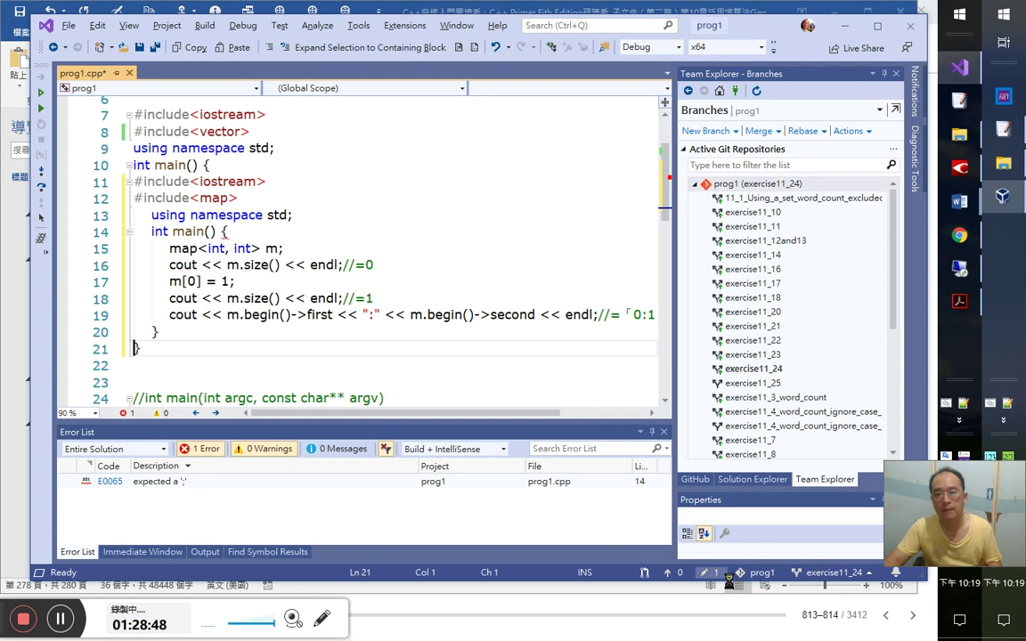
- Save and commit all changes on exercise11_24 with the message "OK"
left_click(726, 577)
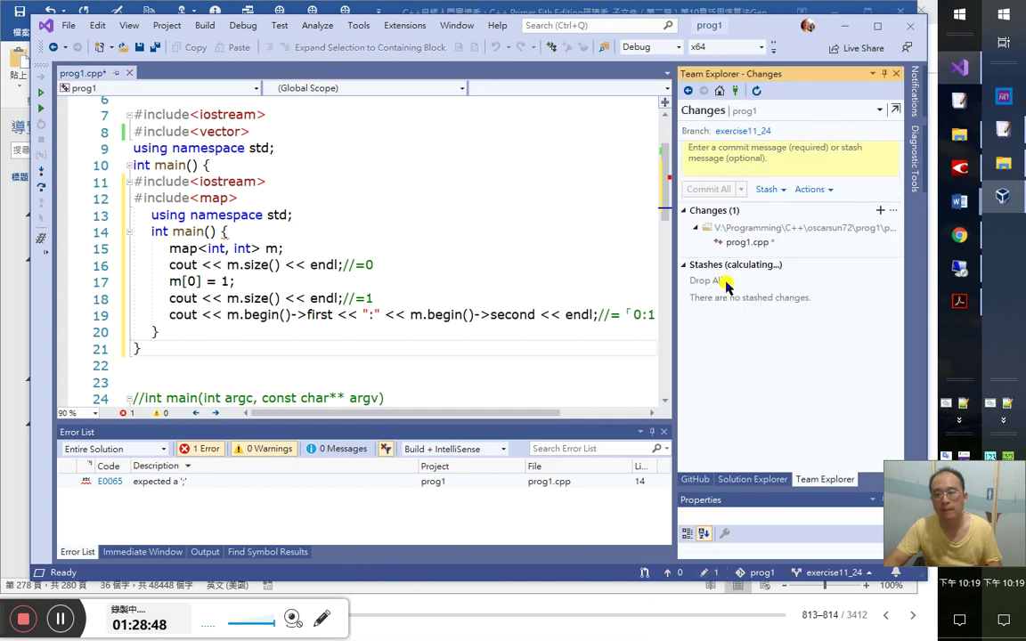
type("OK")
left_click(727, 190)
key("Down")
key("Return")
key("Return")
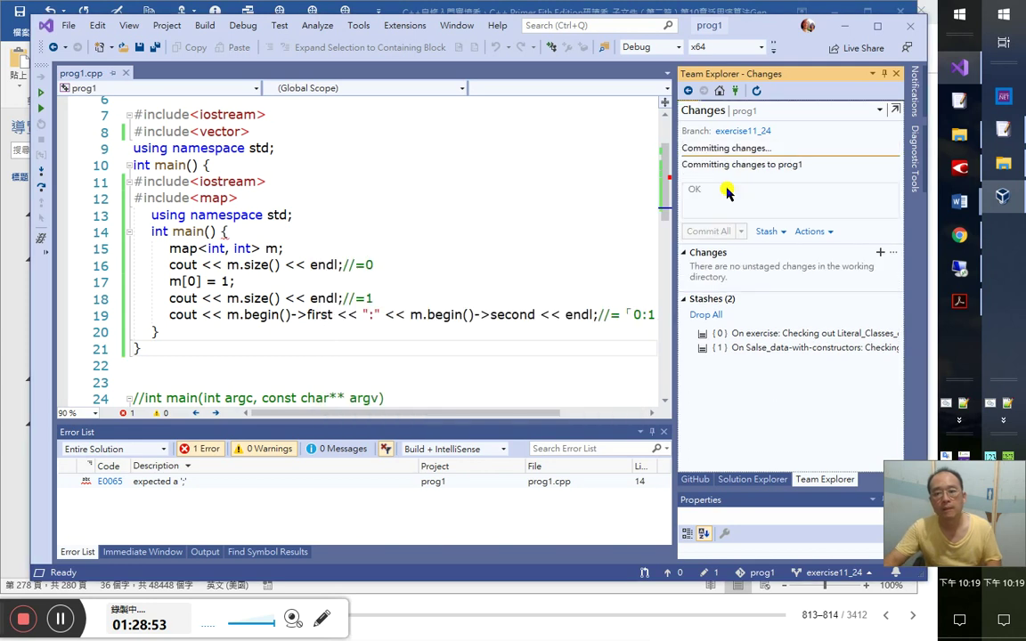
- Push the outgoing commit of the exercise11_24 branch to origin
left_click(726, 192)
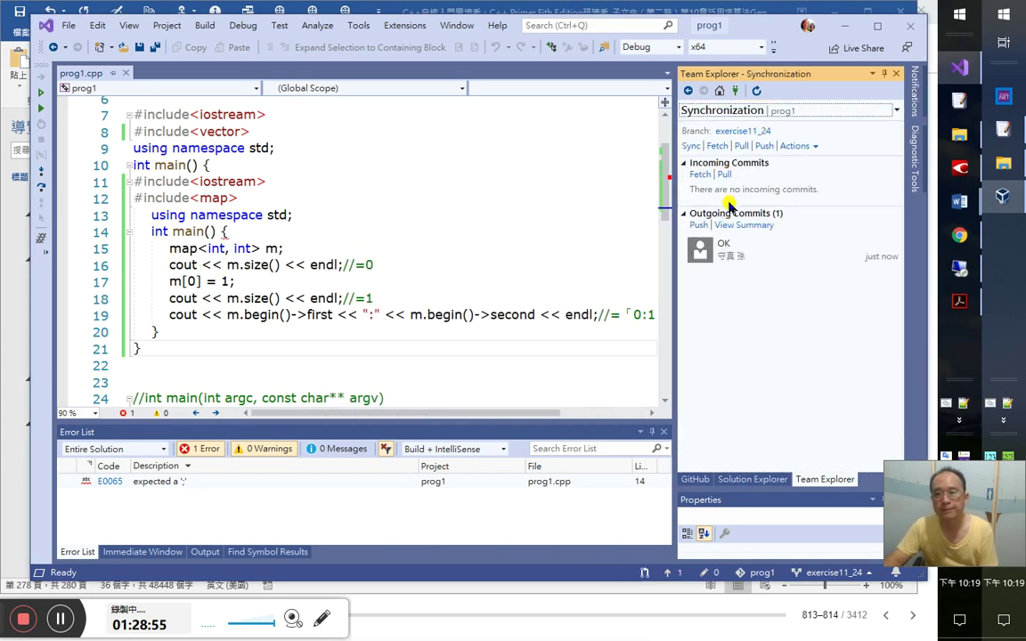
left_click(826, 573)
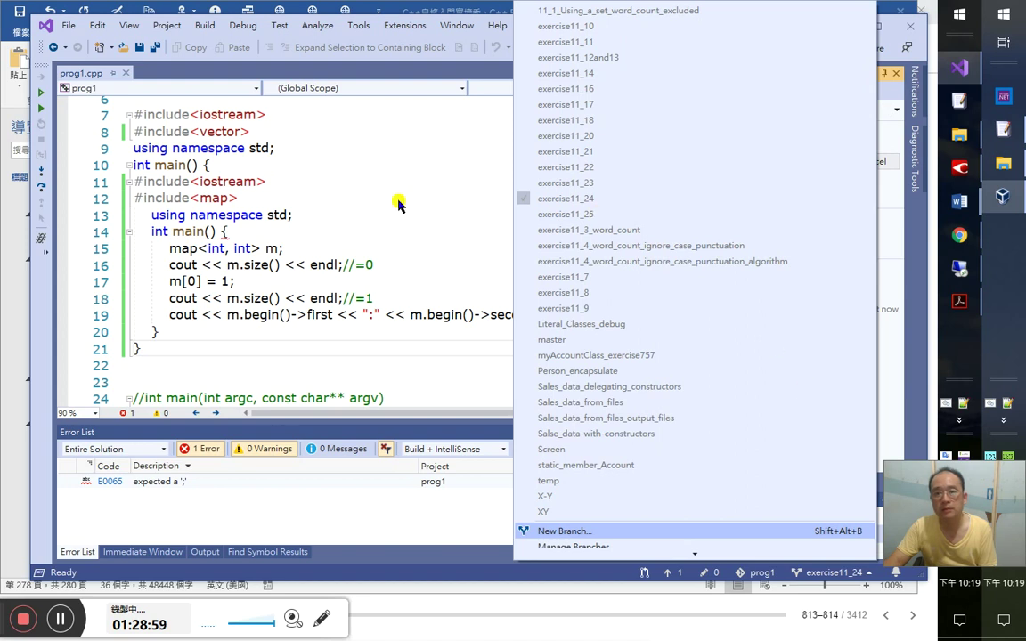
left_click(398, 205)
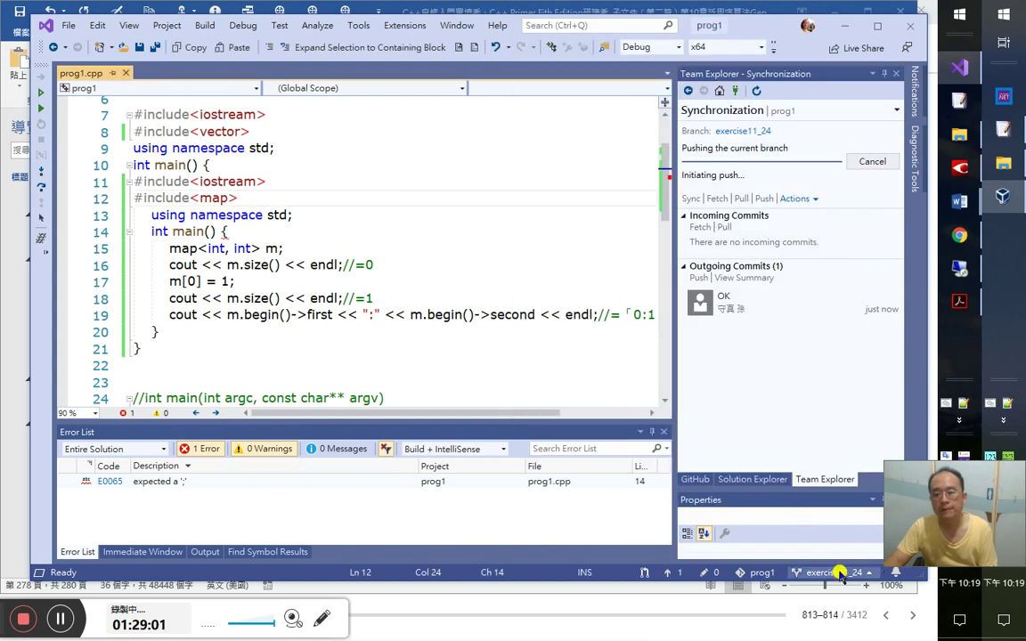
left_click(965, 242)
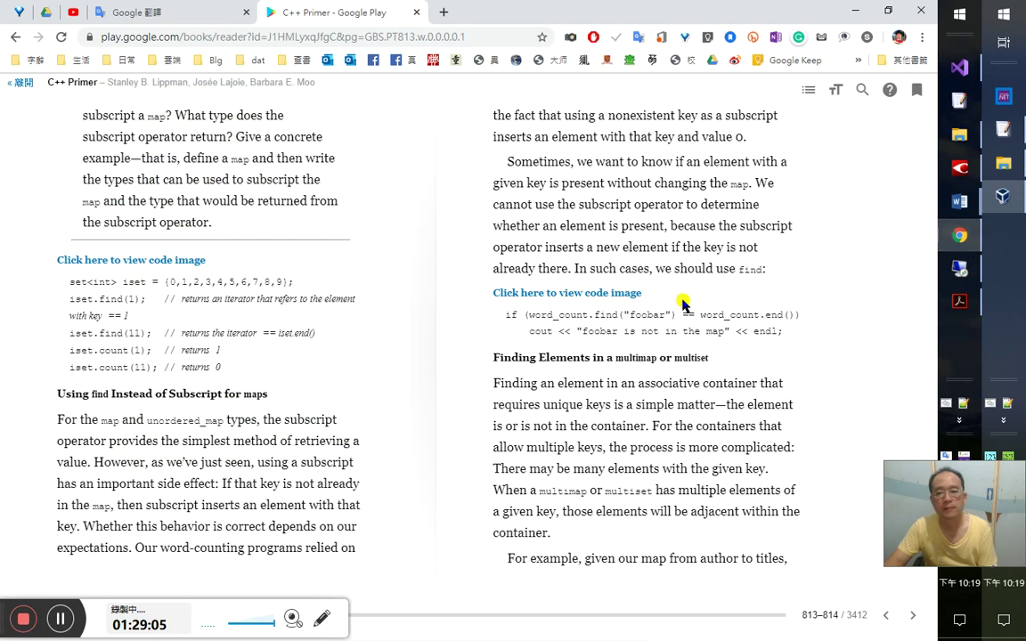
scroll(683, 304, "up", 1)
scroll(683, 305, "down", 1)
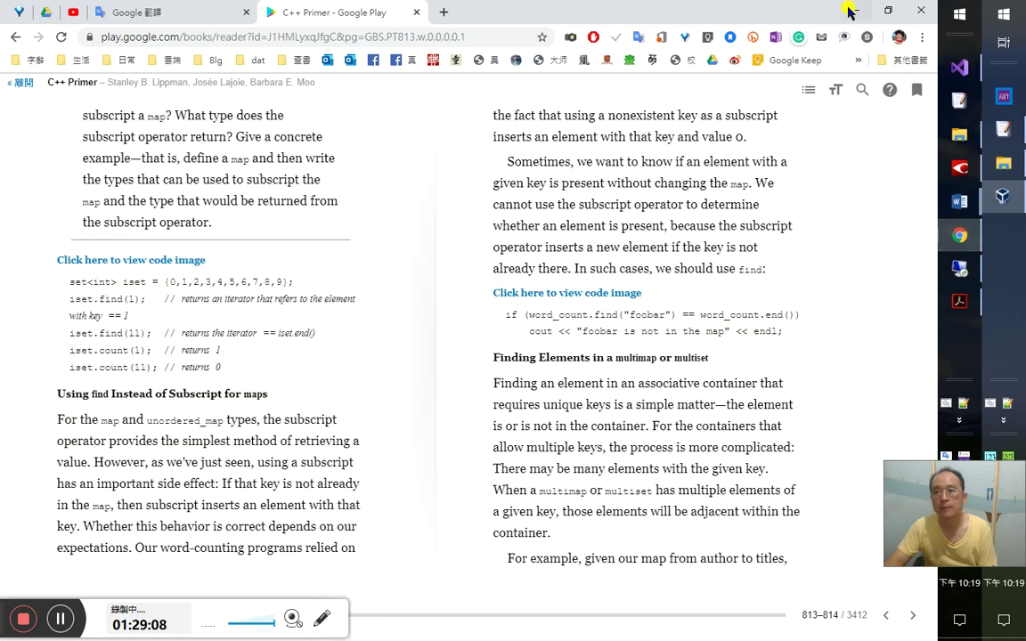
left_click(854, 11)
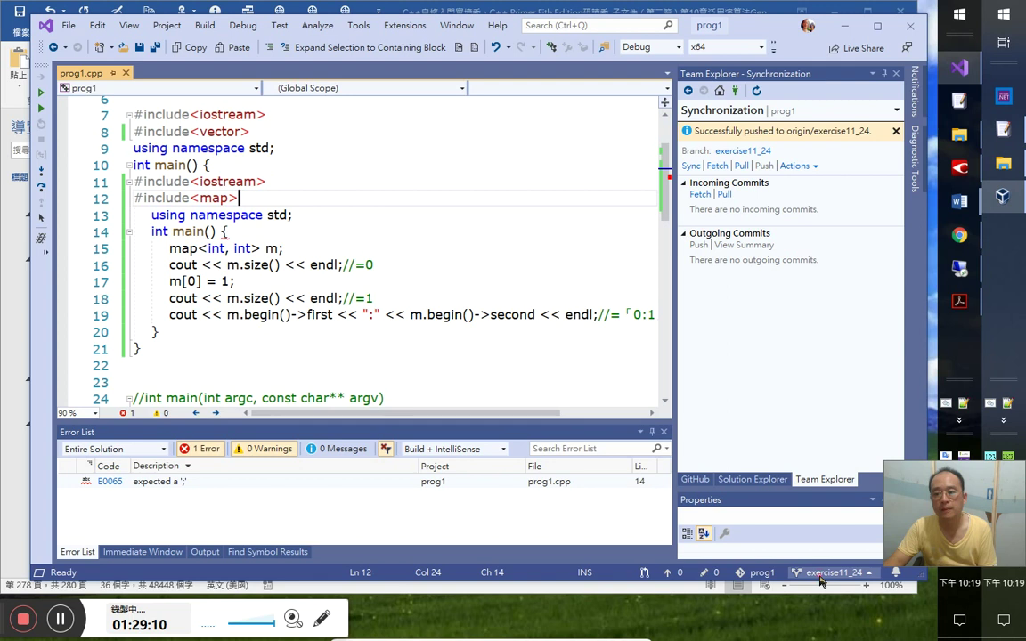
- Check out the exercise11_25 branch and push it to origin
left_click(828, 571)
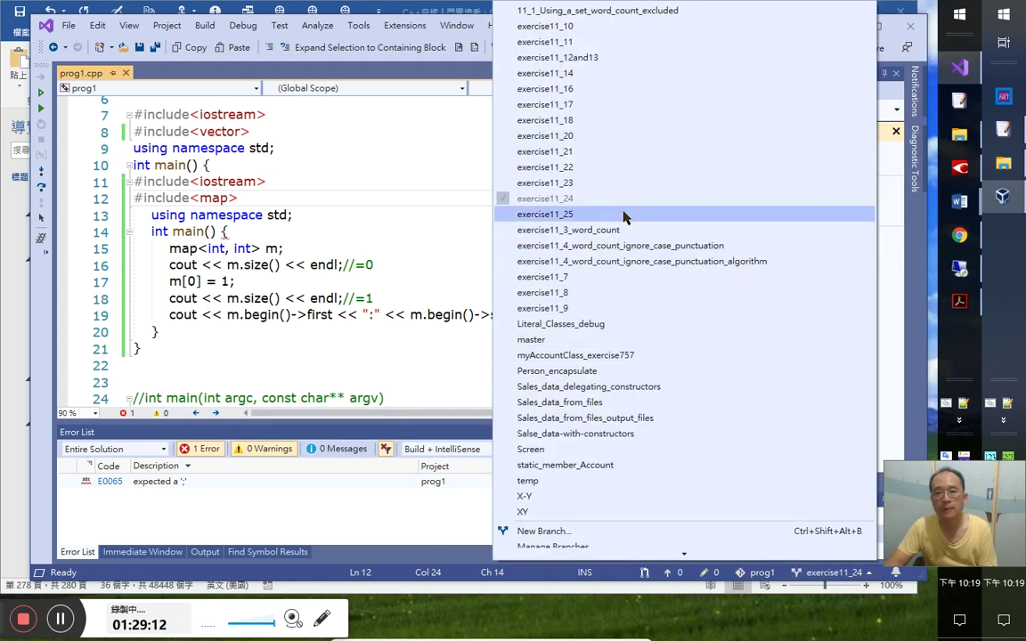
left_click(622, 215)
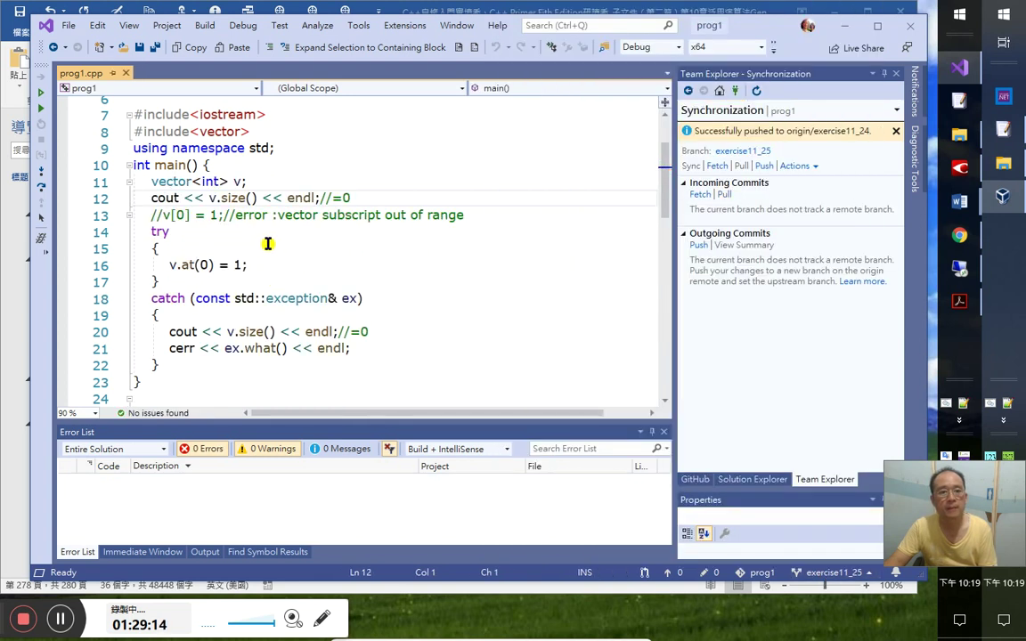
left_click(297, 321)
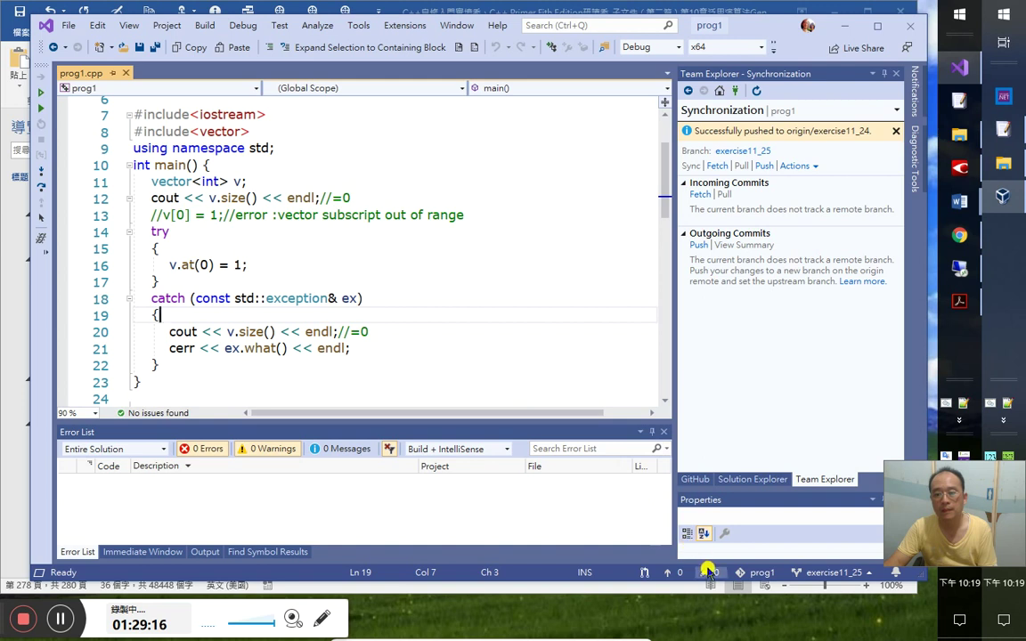
left_click(764, 167)
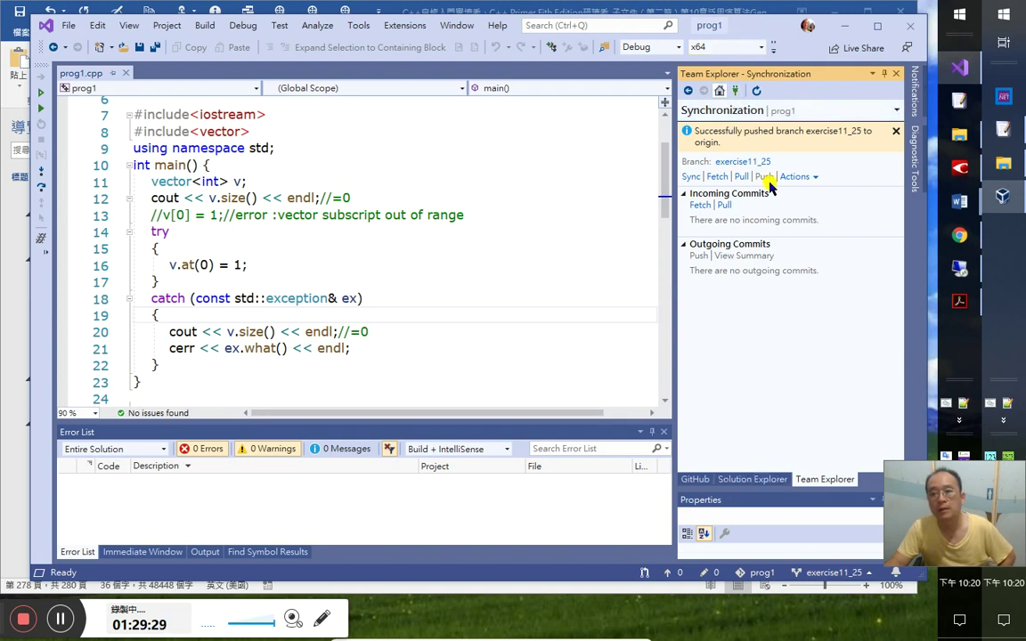
- Open the prog1 project's GitHub repository page in the browser from the Team Explorer home
left_click(721, 92)
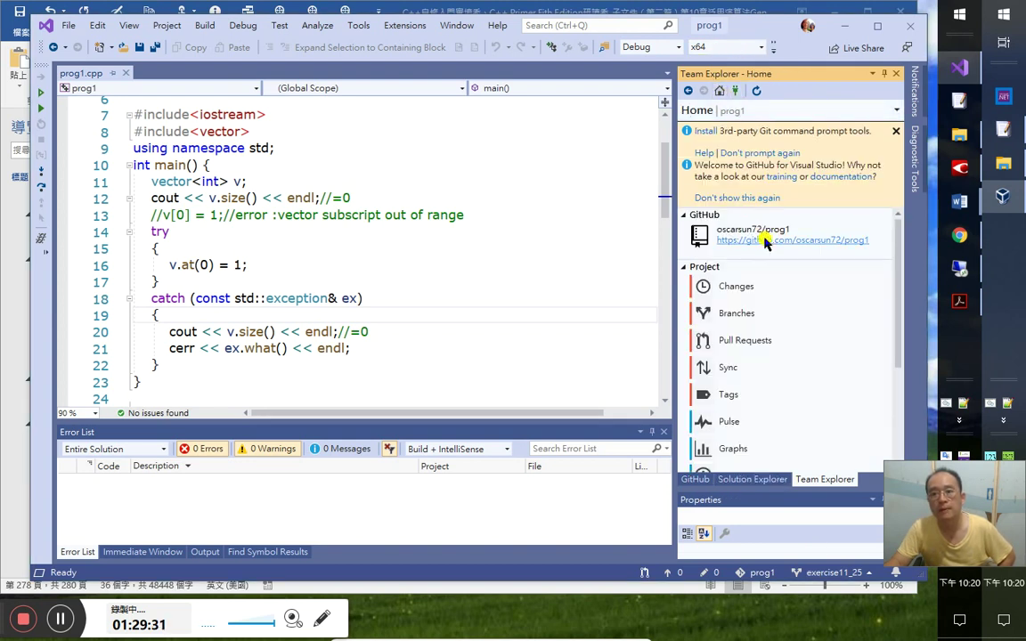
left_click(765, 242)
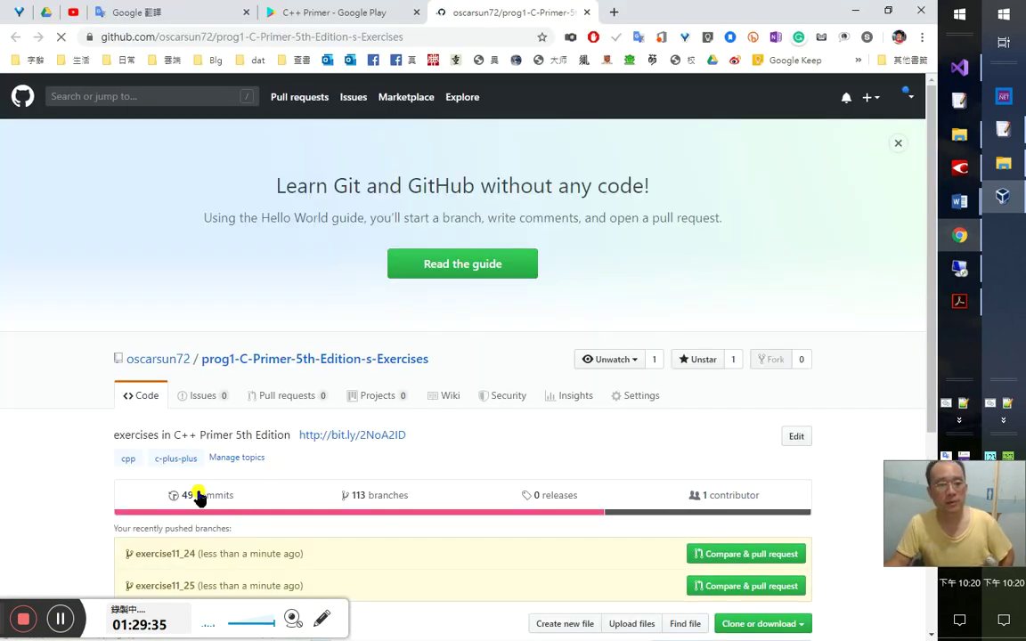
- Open prog1/prog1.cpp on the exercise11_25 branch of the GitHub repository and check the published code
left_click(176, 588)
scroll(407, 285, "down", 3)
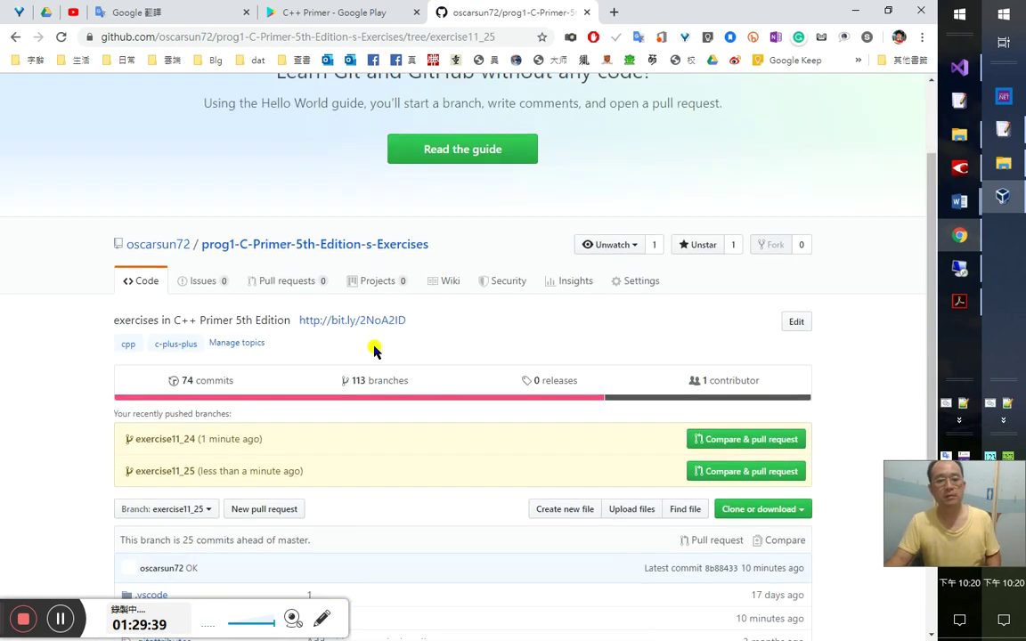
left_click(151, 454)
scroll(252, 474, "down", 2)
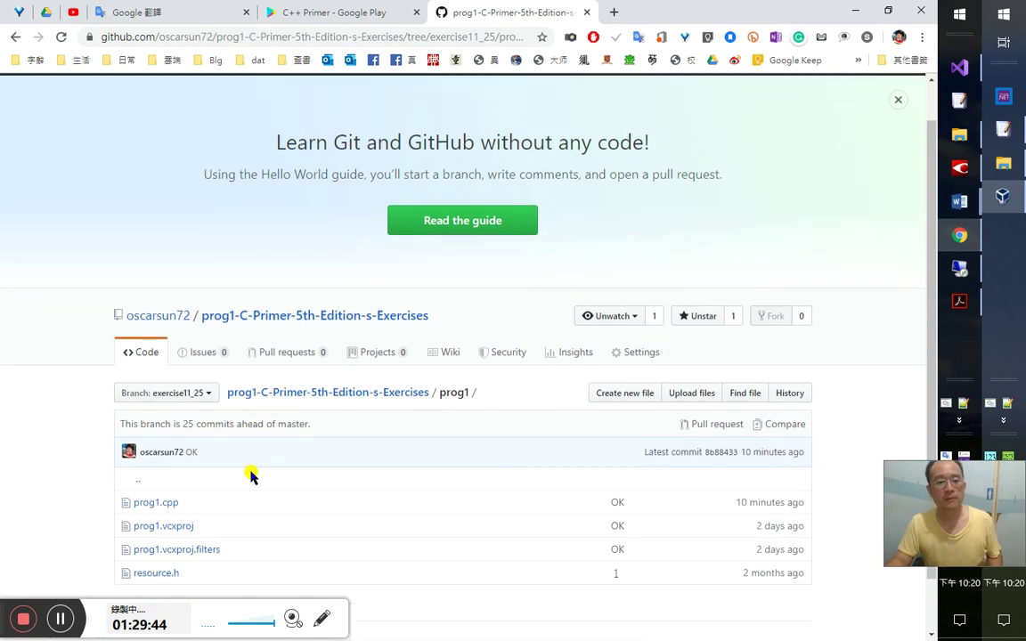
left_click(161, 444)
scroll(276, 432, "down", 3)
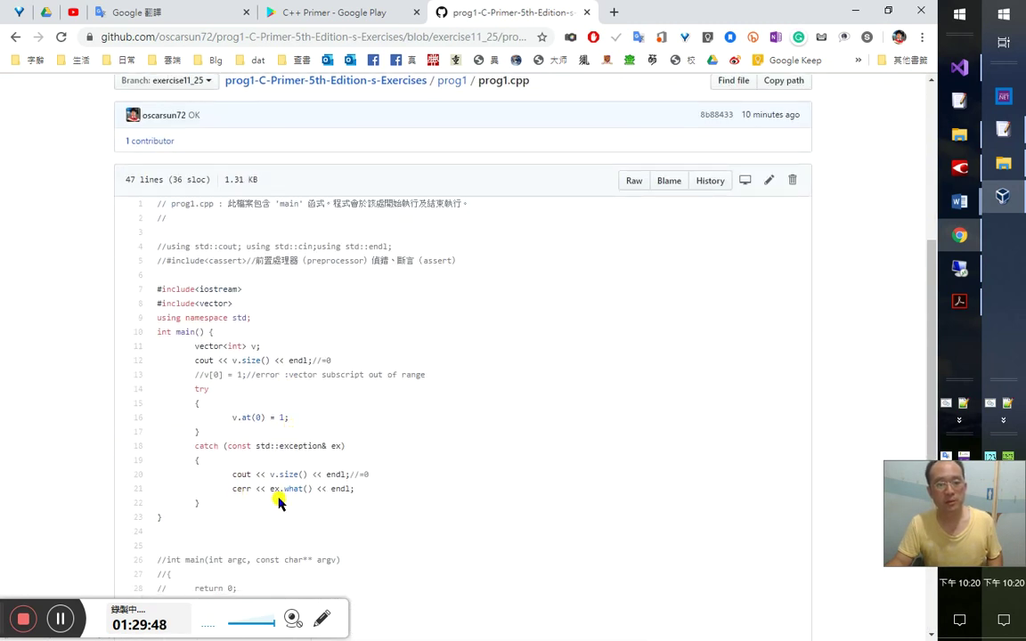
scroll(218, 233, "up", 2)
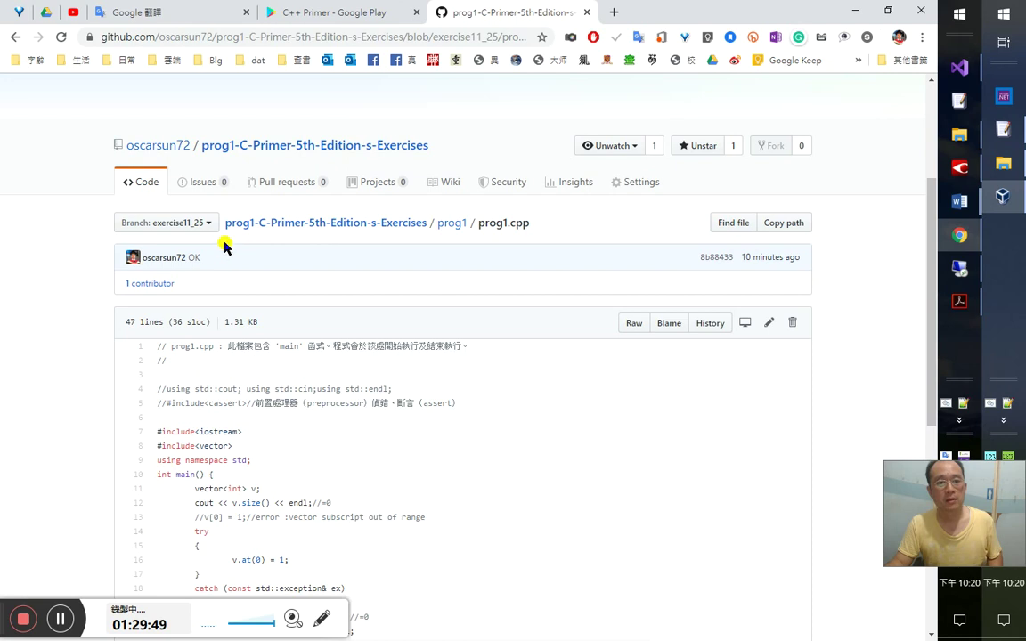
- Open prog1/prog1.cpp on the exercise11_24 branch of the repository, check its code, and close the GitHub page
left_click(246, 152)
scroll(210, 409, "down", 2)
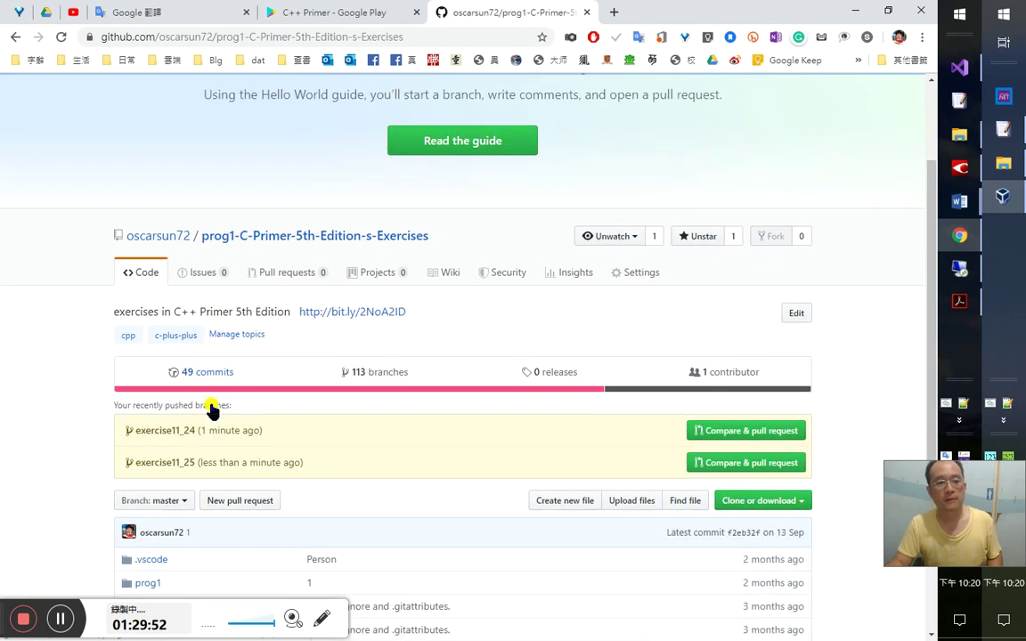
left_click(173, 412)
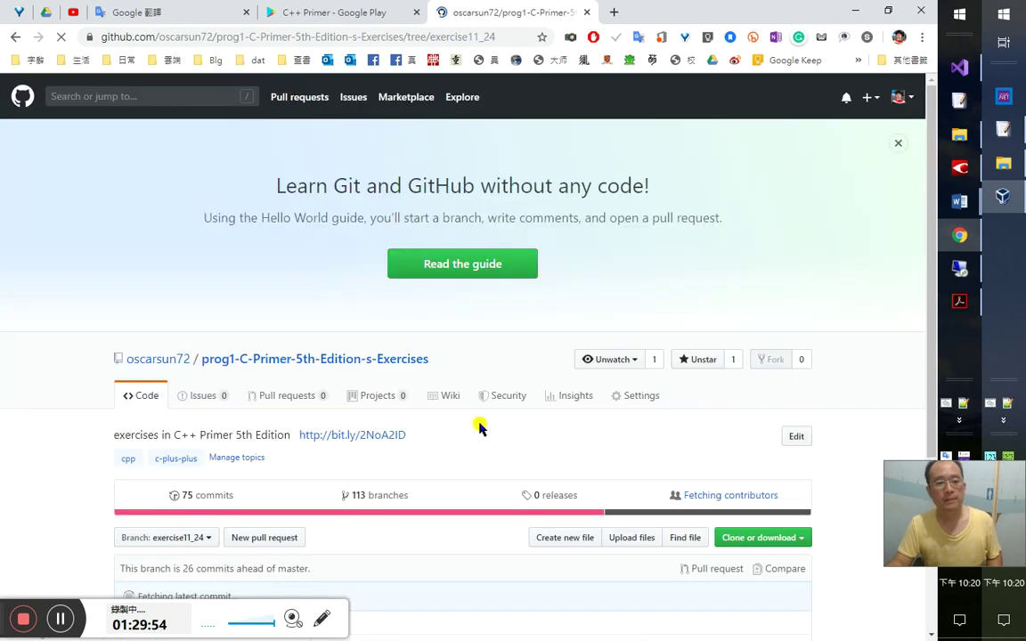
scroll(476, 426, "down", 3)
scroll(178, 435, "down", 2)
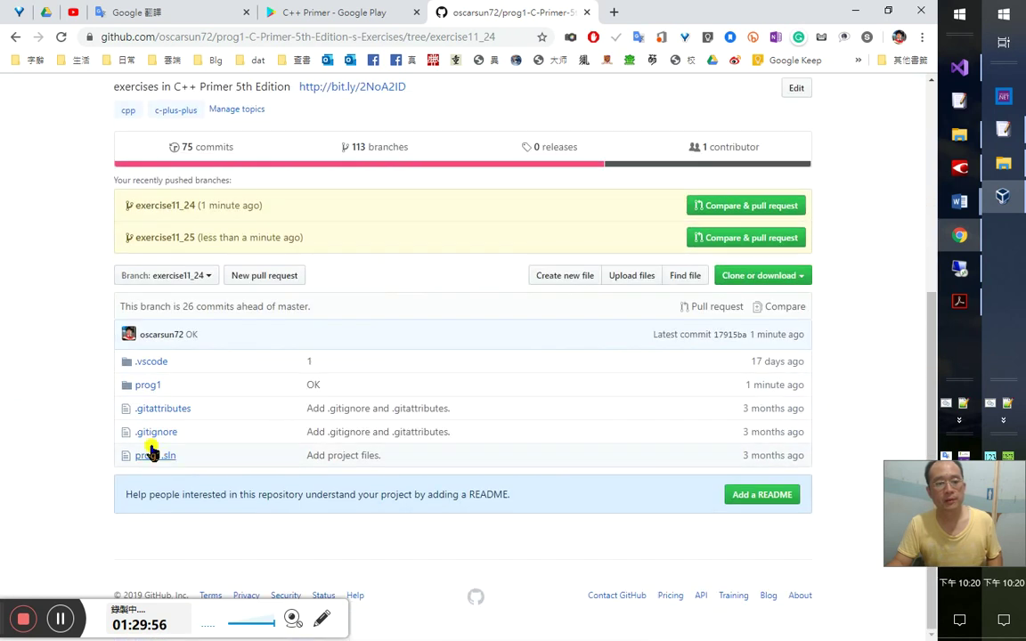
left_click(149, 385)
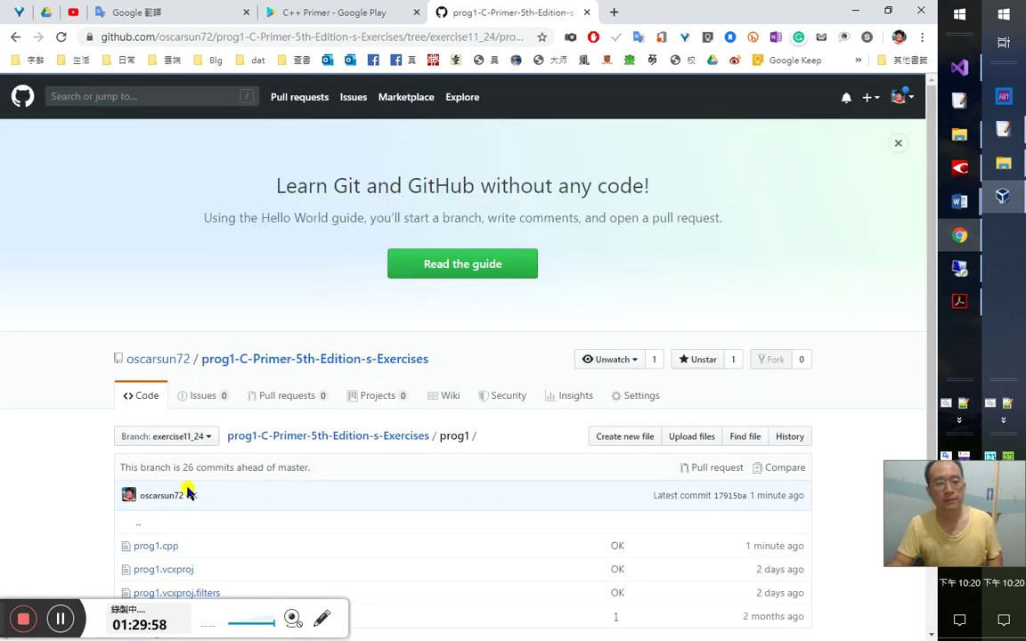
scroll(187, 490, "down", 1)
left_click(164, 478)
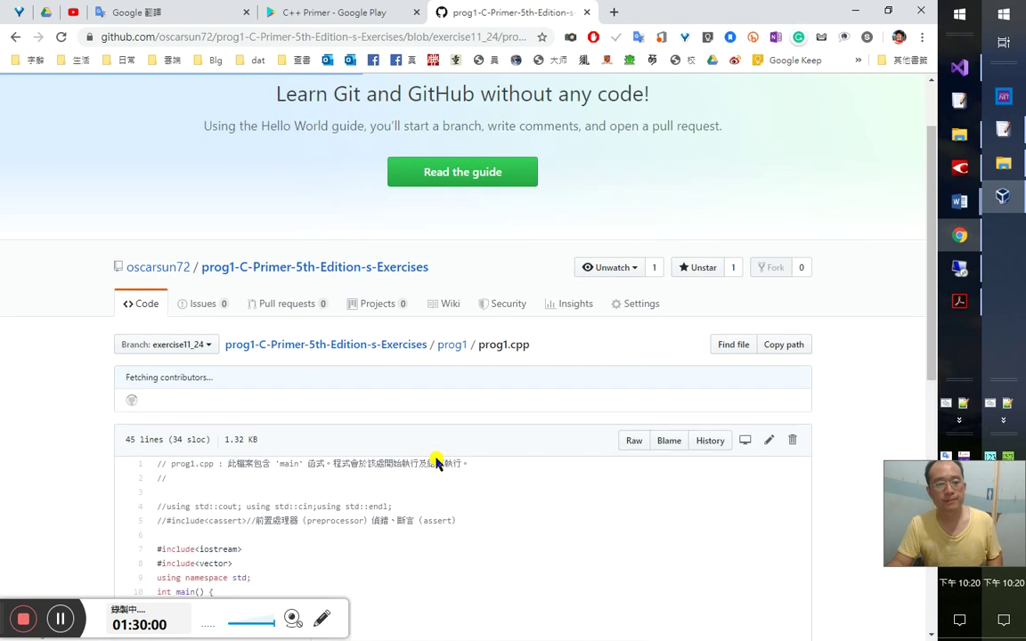
scroll(437, 458, "down", 2)
scroll(436, 458, "down", 2)
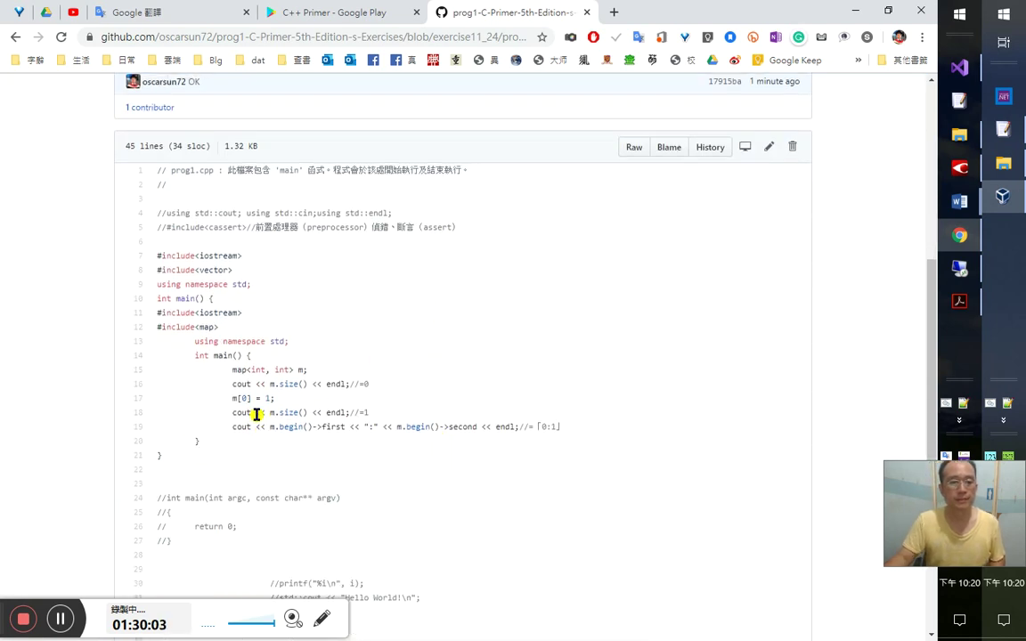
scroll(267, 424, "up", 2)
middle_click(499, 20)
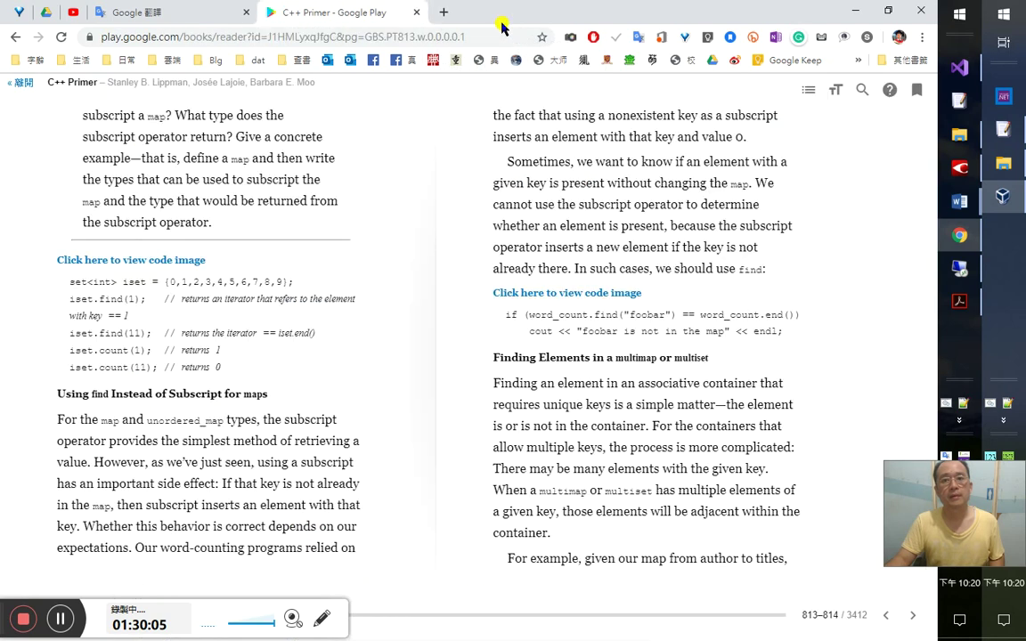
- Switch to Visual Studio and create and check out a new branch named exercise11_26 based on exercise11_25
key("alt+Tab")
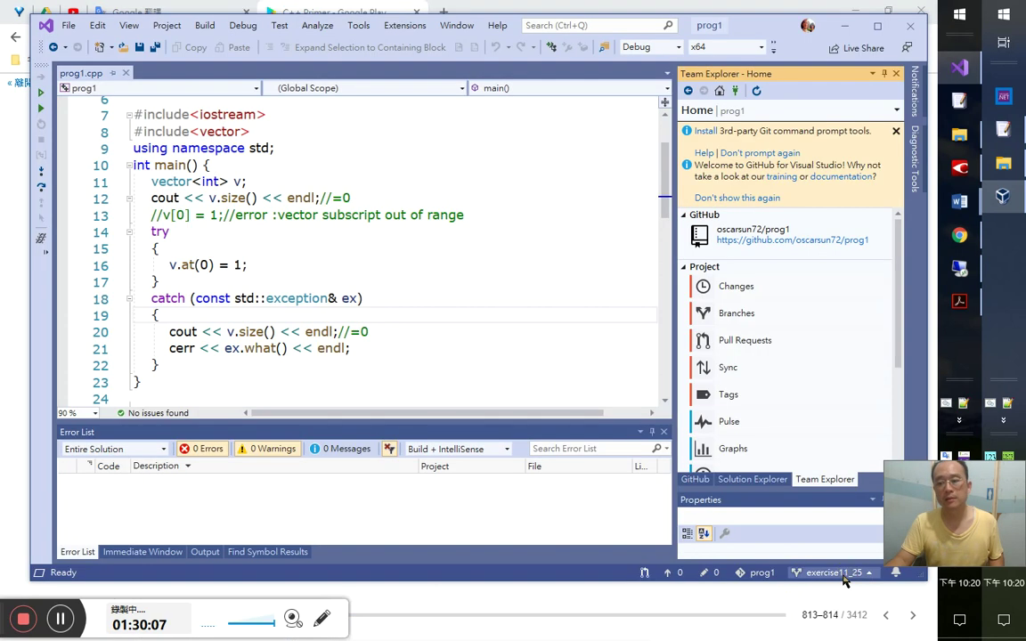
left_click(833, 572)
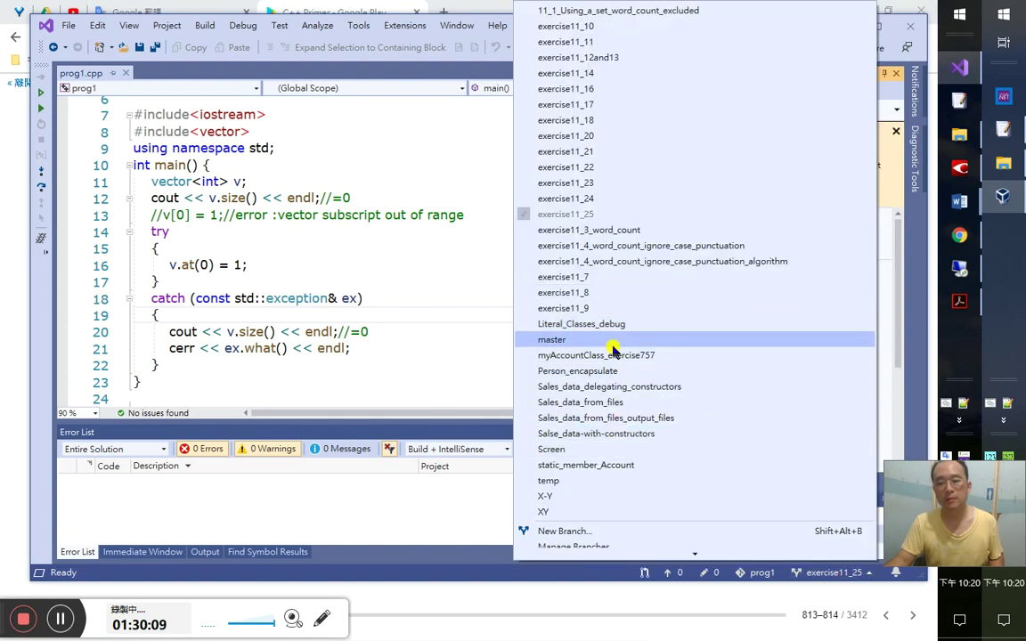
left_click(645, 532)
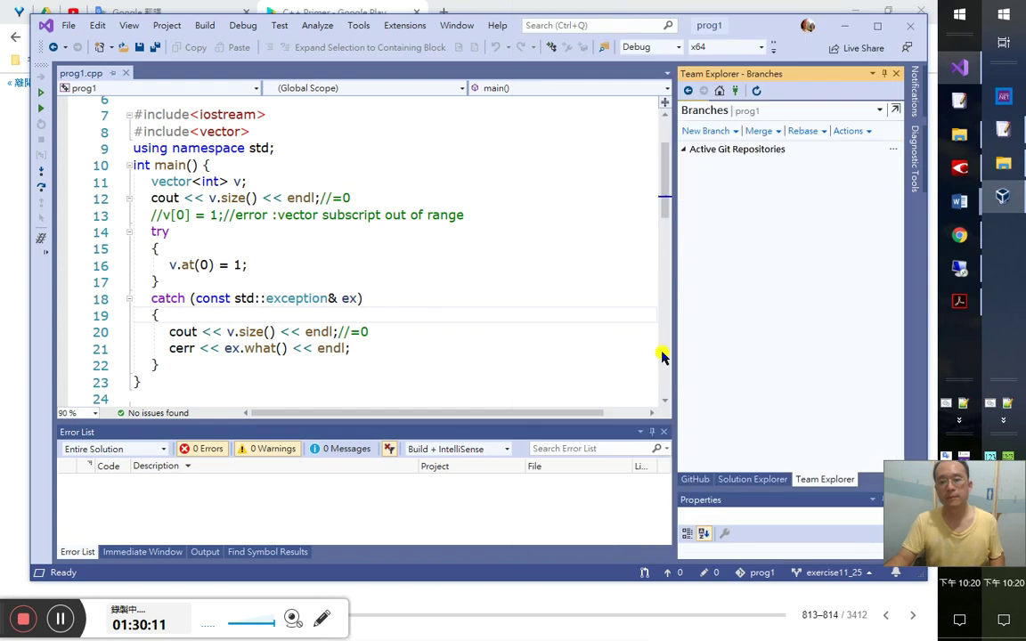
type("exercise11_26")
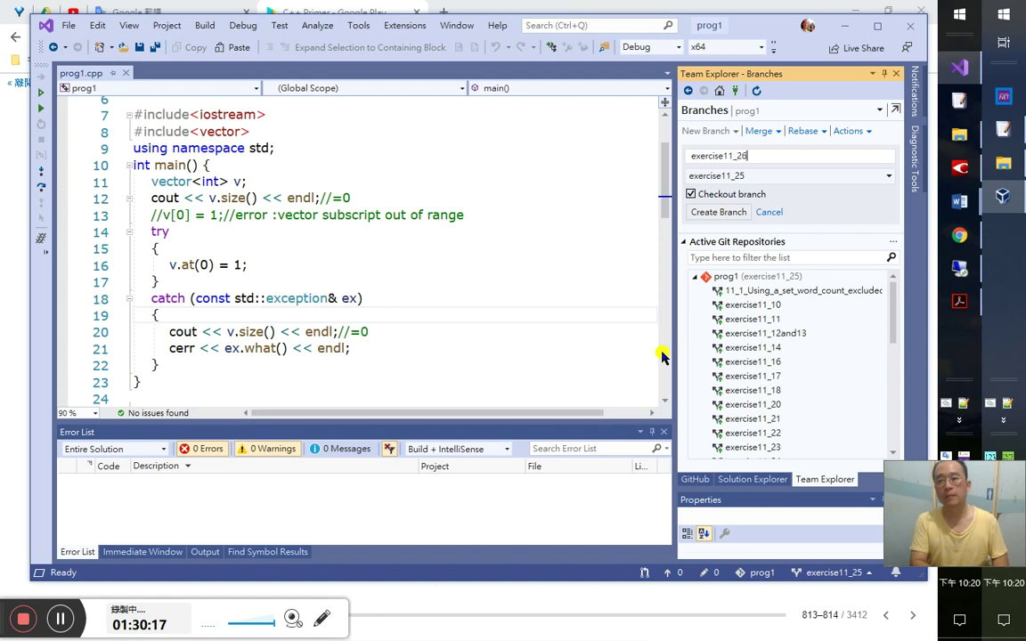
key("Return")
- Delete all the vector and try/catch code inside the body of main() in prog1.cpp
left_click(218, 348)
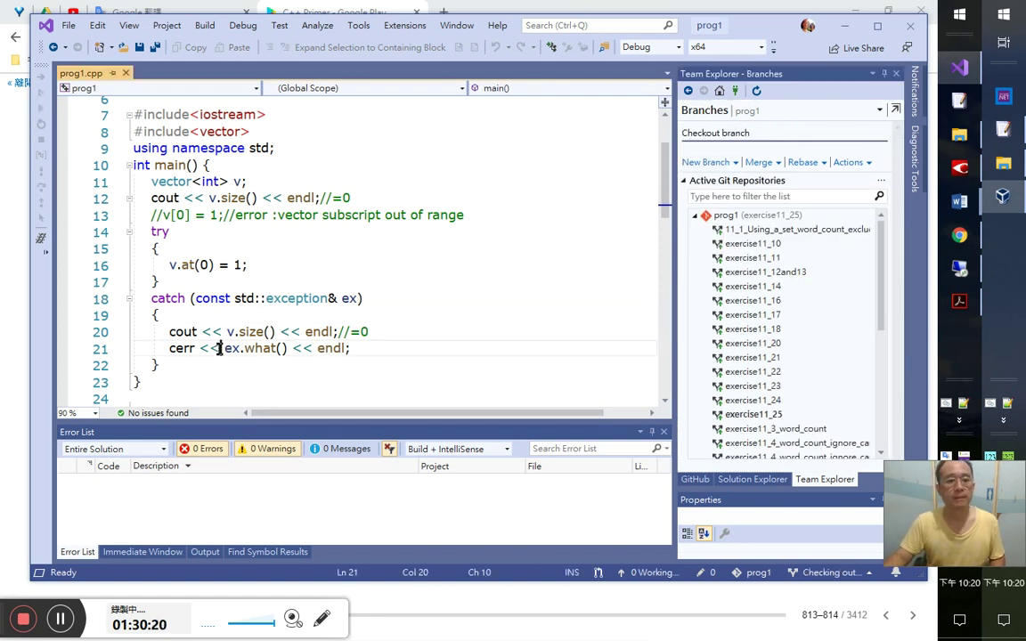
left_click(192, 364)
left_click(136, 184, "shift")
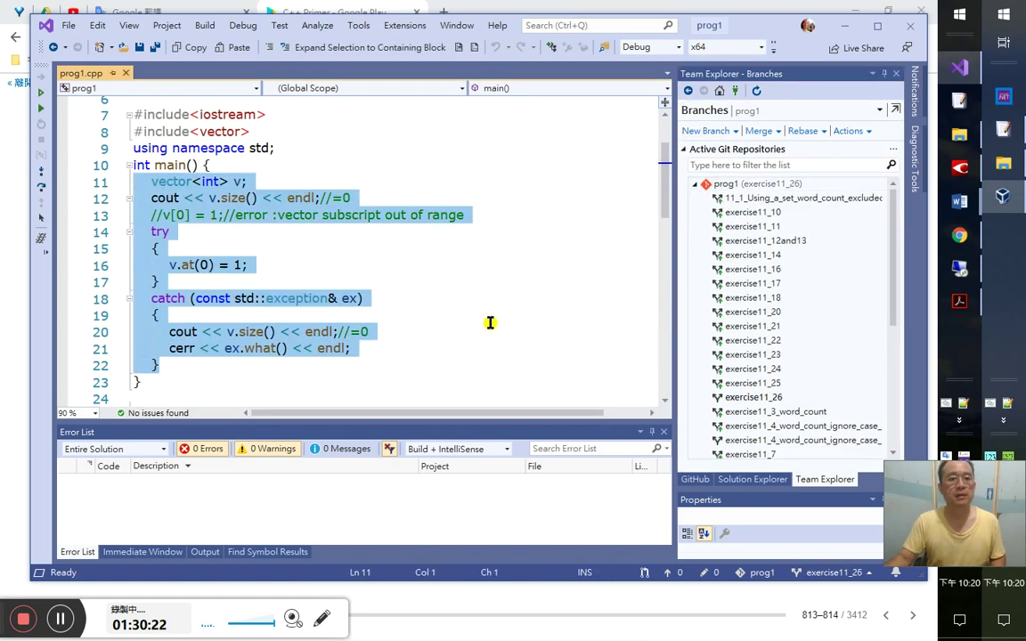
key("Delete")
- Change the vector include directive to #include<map>
key("Up")
key("Up")
key("Up")
key("shift+Left")
key("shift+Left")
key("shift+Left")
key("shift+Left")
key("shift+Left")
key("shift+Left")
type("map")
- Declare map<int, string>m; inside main() and start a new line below it
key("Down")
key("Down")
key("Down")
key("alt+Tab")
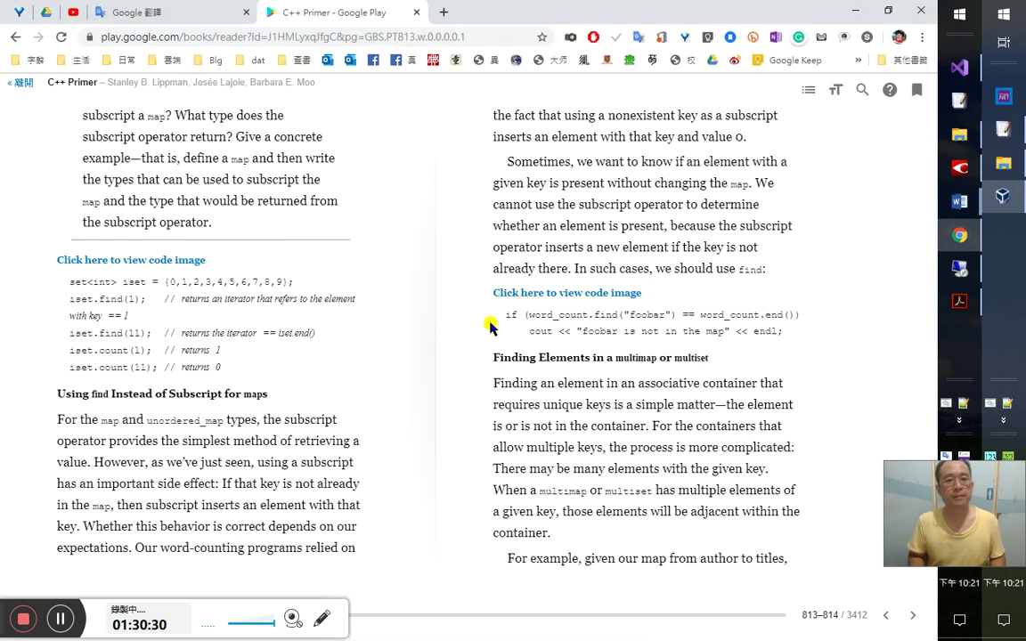
key("alt+Tab")
type("M")
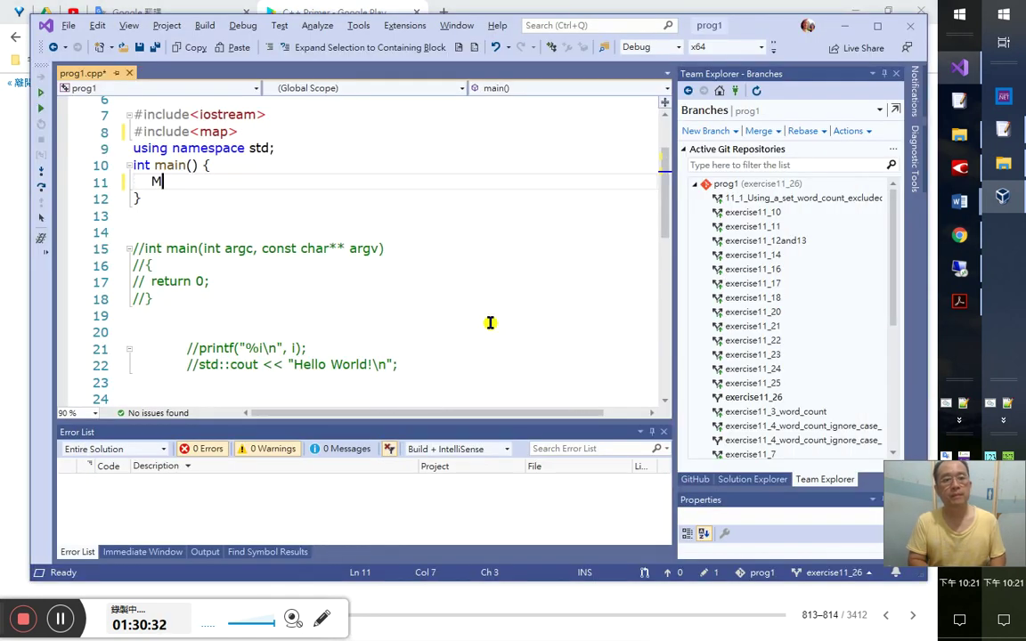
key("BackSpace")
type("map<int,")
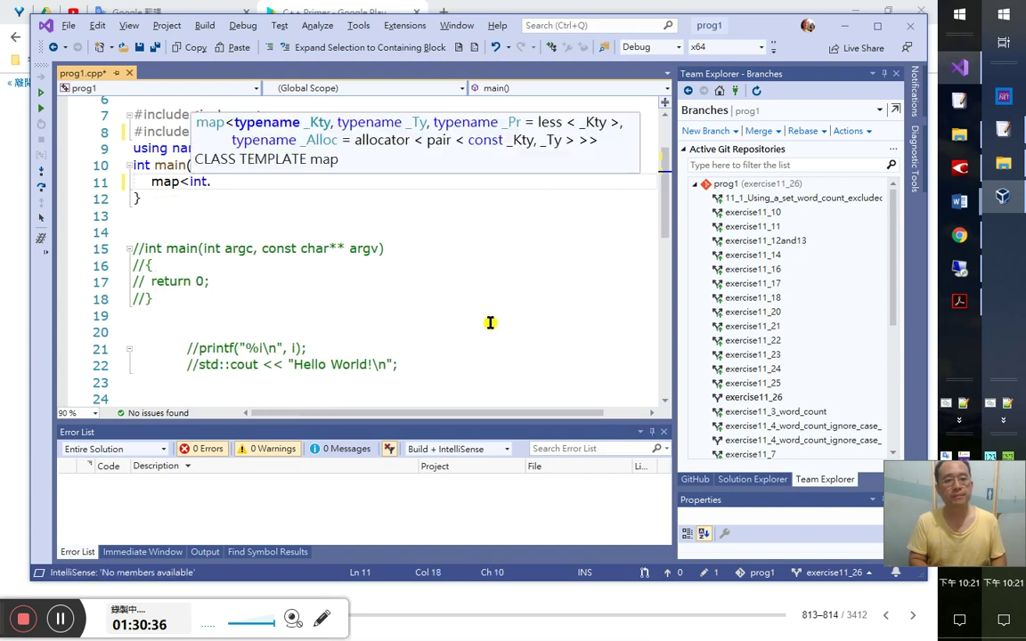
type("string>")
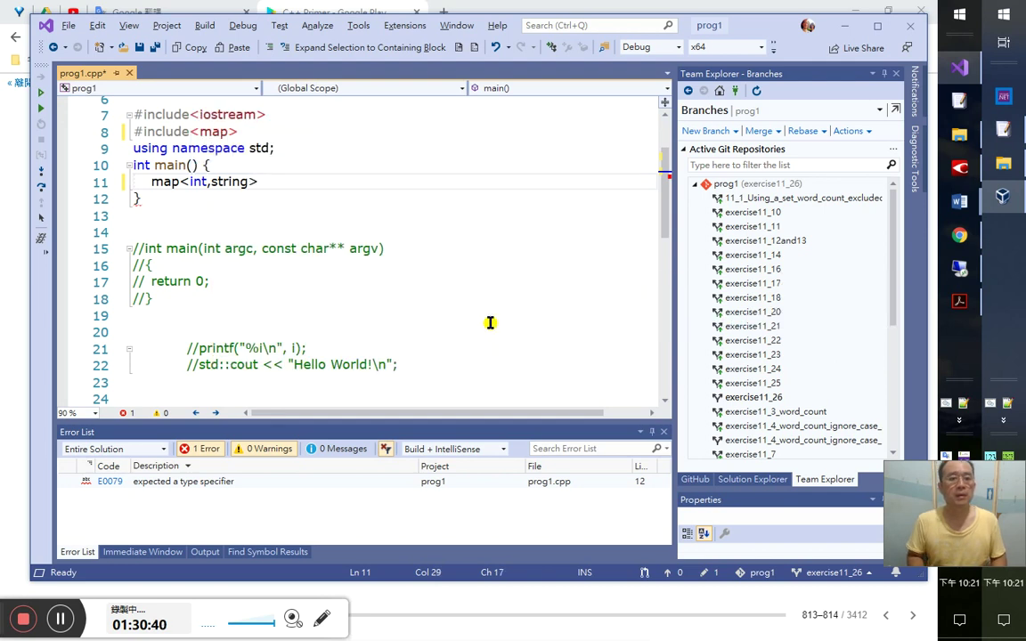
key("Left")
key("Right")
type("m;")
key("Return")
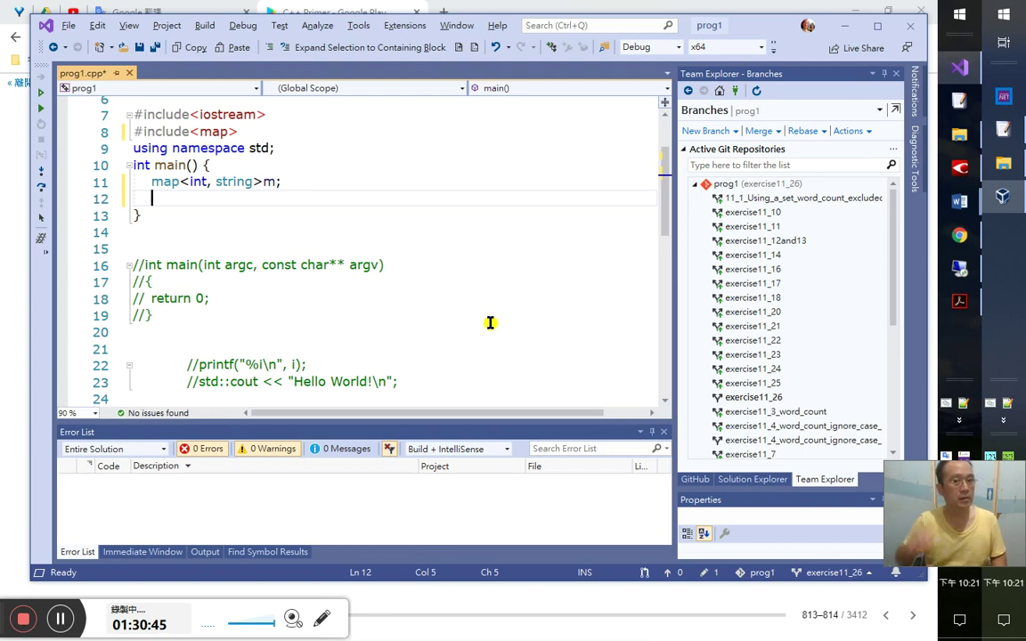
- Add the statement map[1.1] = "i"; below the map declaration in main()
key("Up")
key("Down")
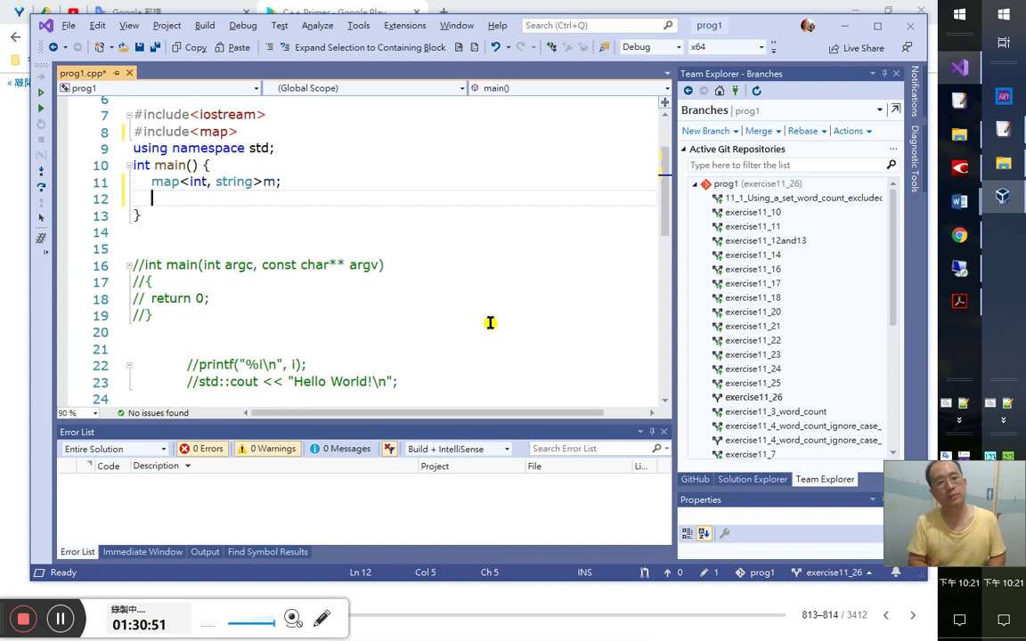
type("m")
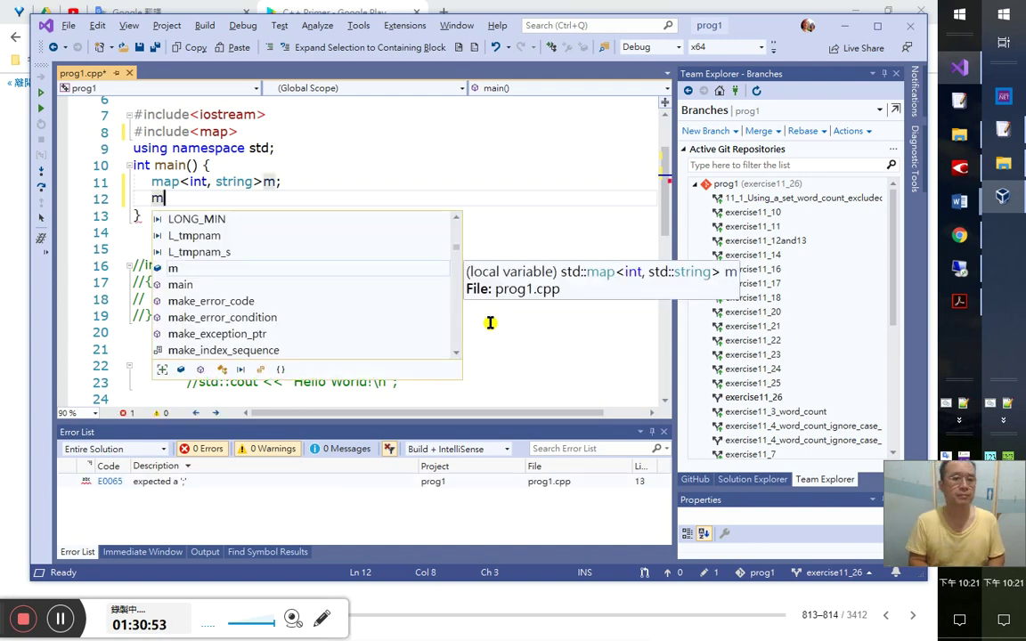
type("ap<")
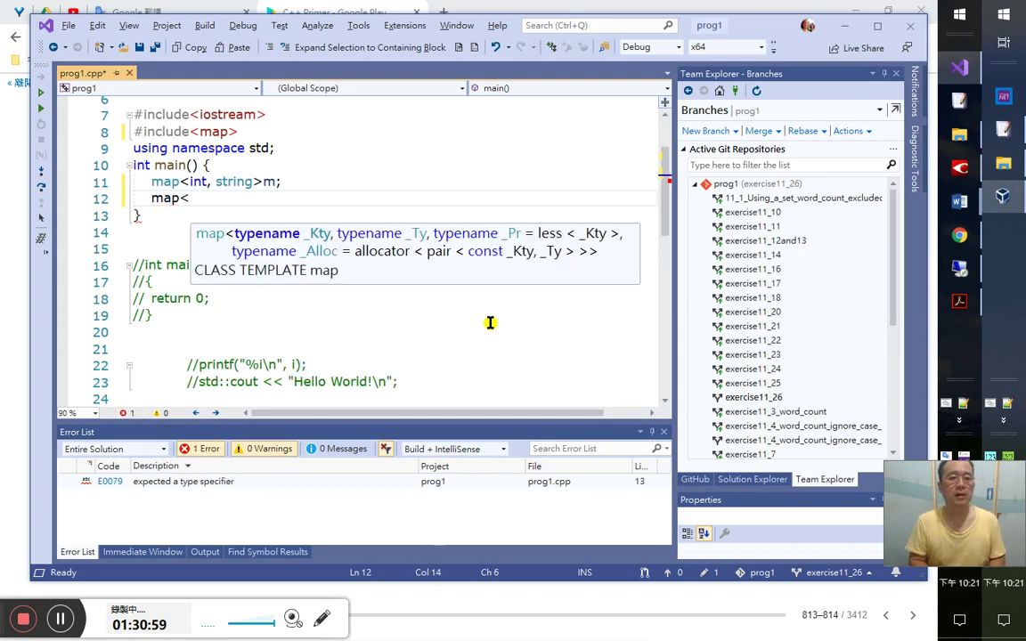
key("BackSpace")
type("[")
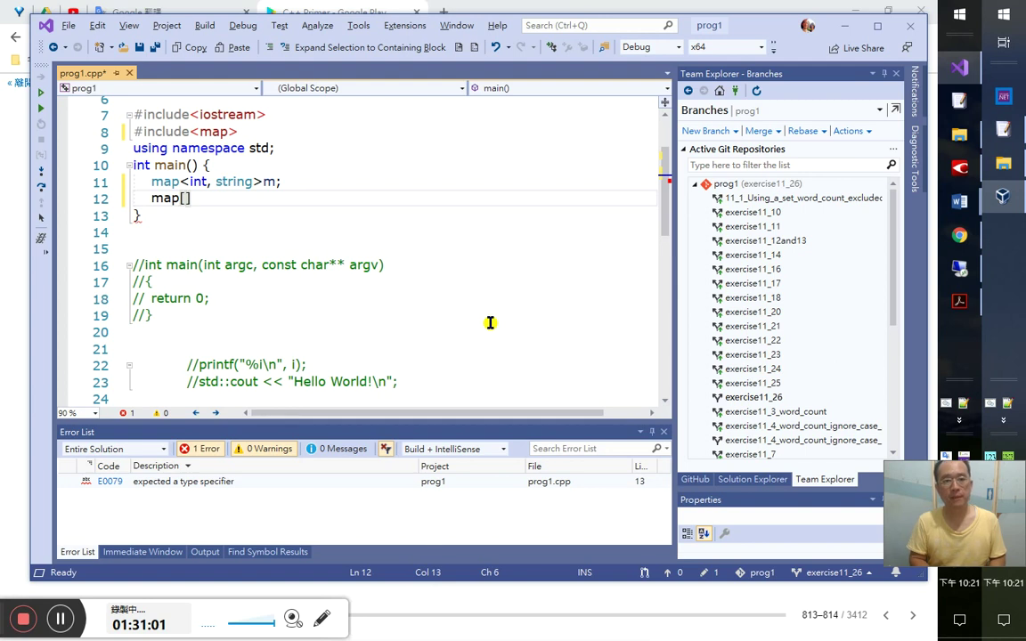
type("1.1")
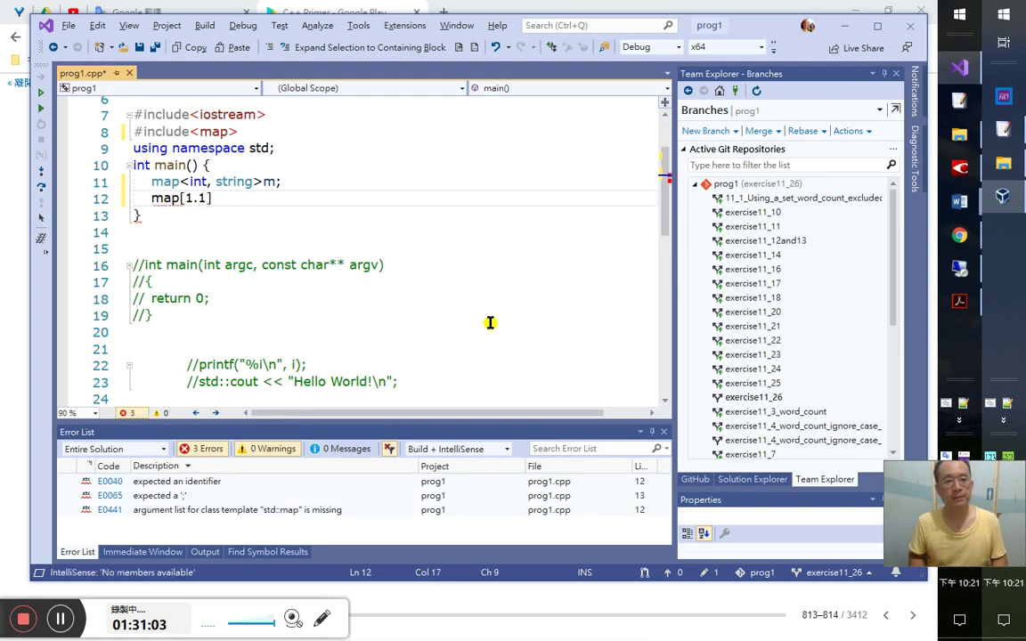
type("]")
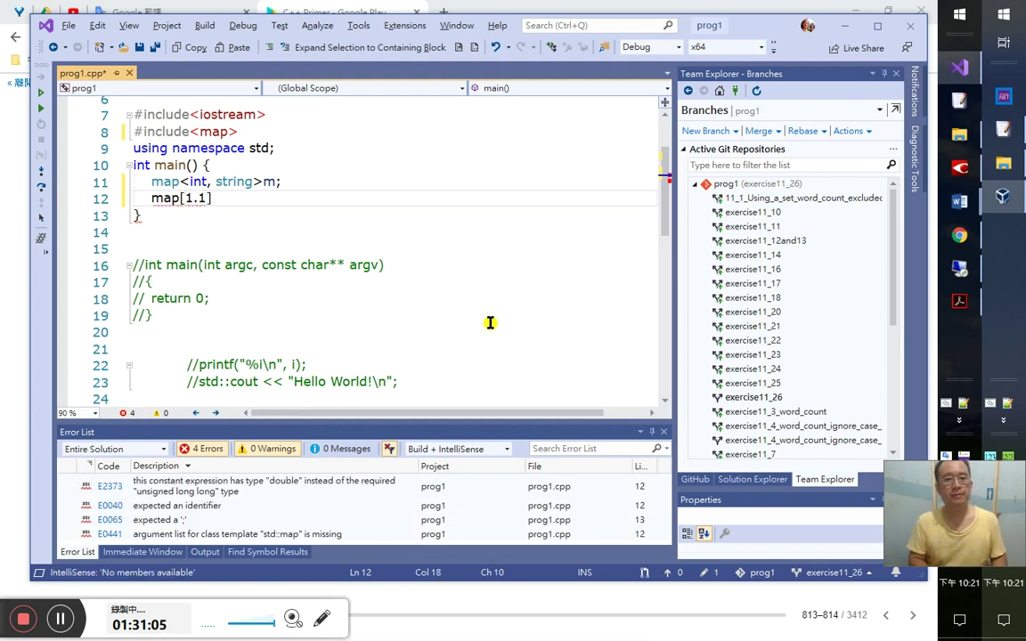
key("Left")
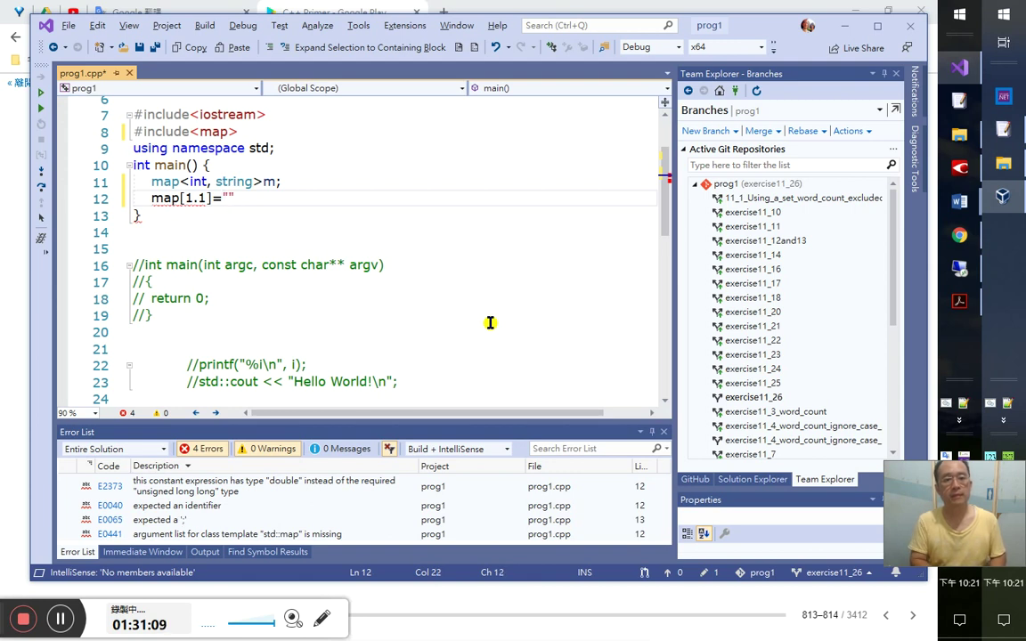
type(";")
key("Down")
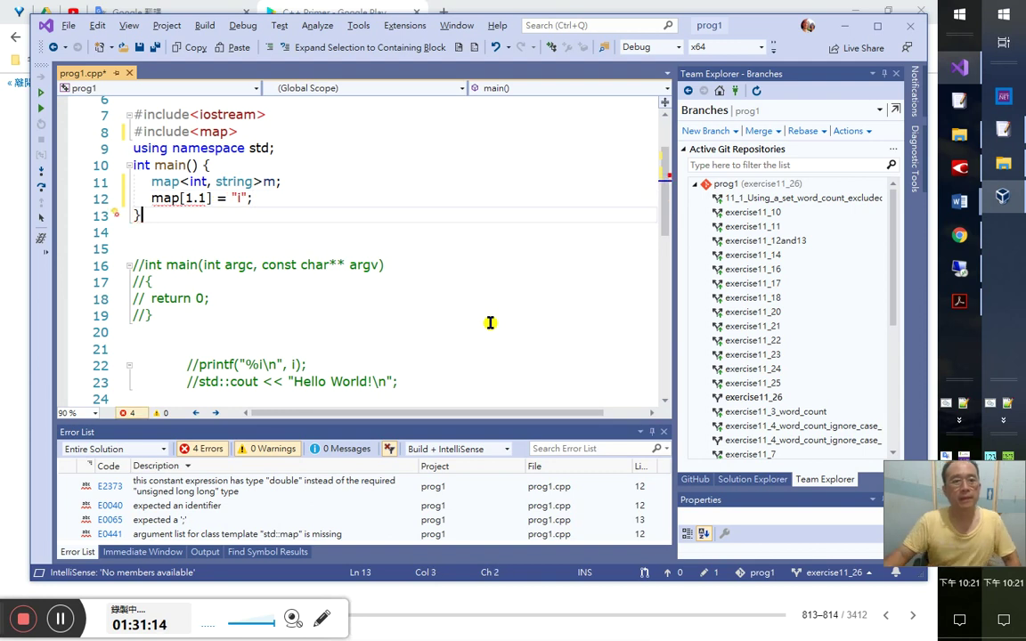
- Change the key type in the declaration of map m to float
left_click(188, 197)
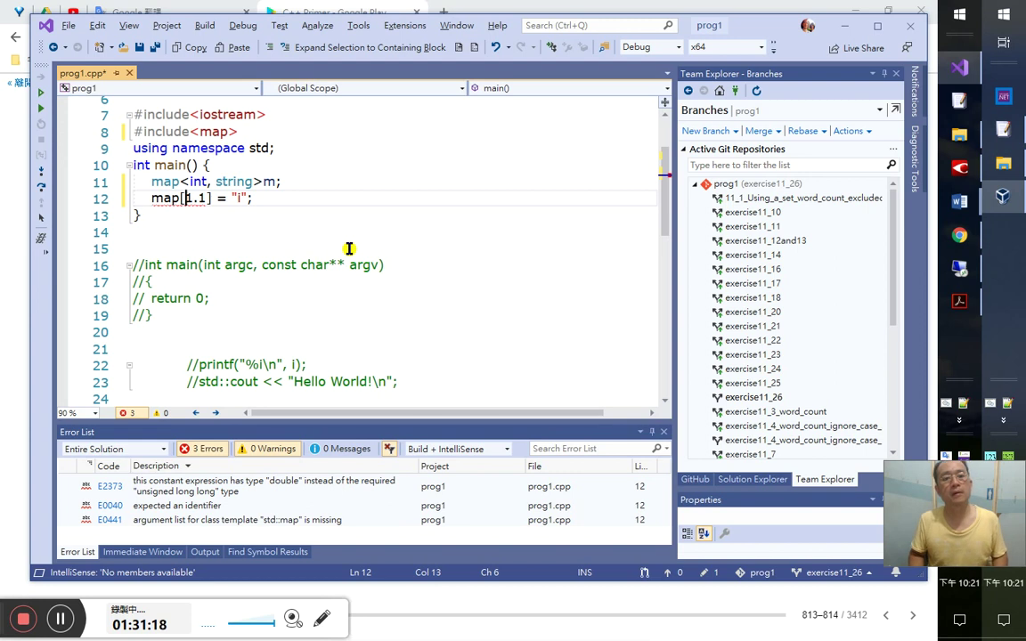
key("Up")
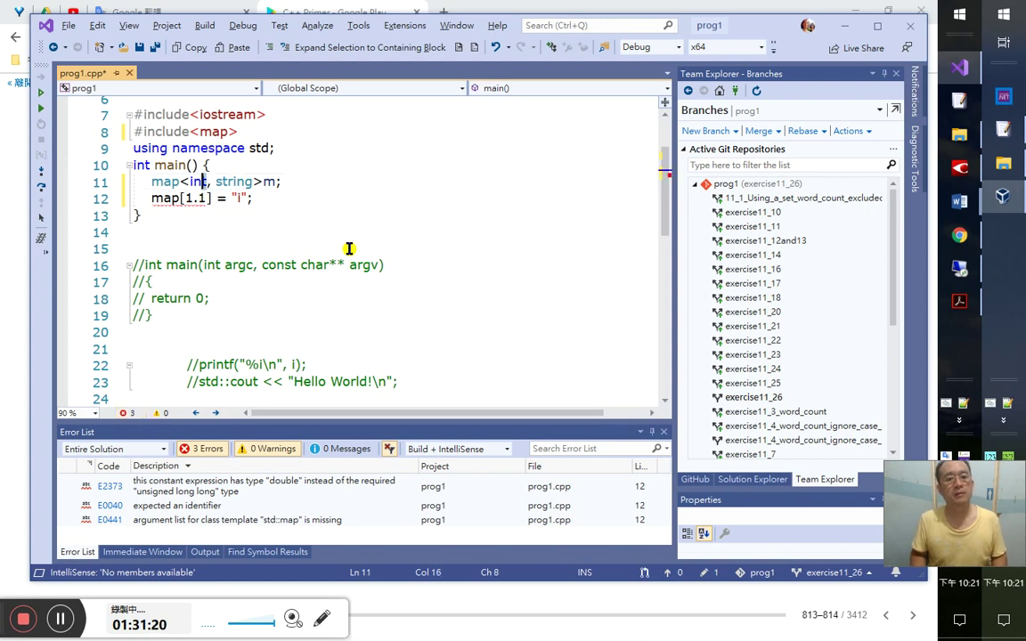
key("BackSpace")
type("flo")
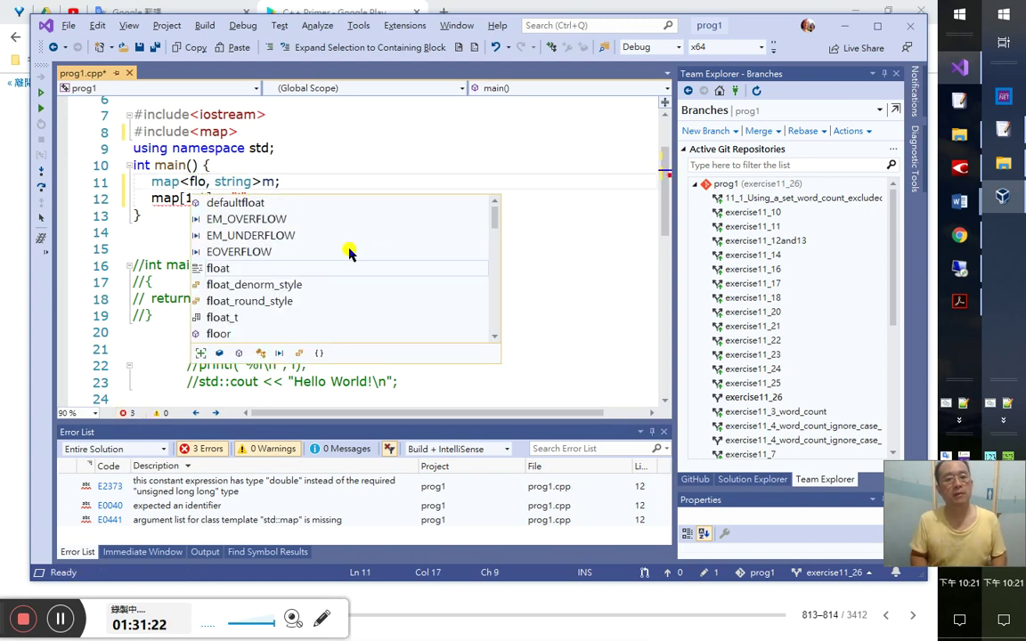
key("Return")
key("Down")
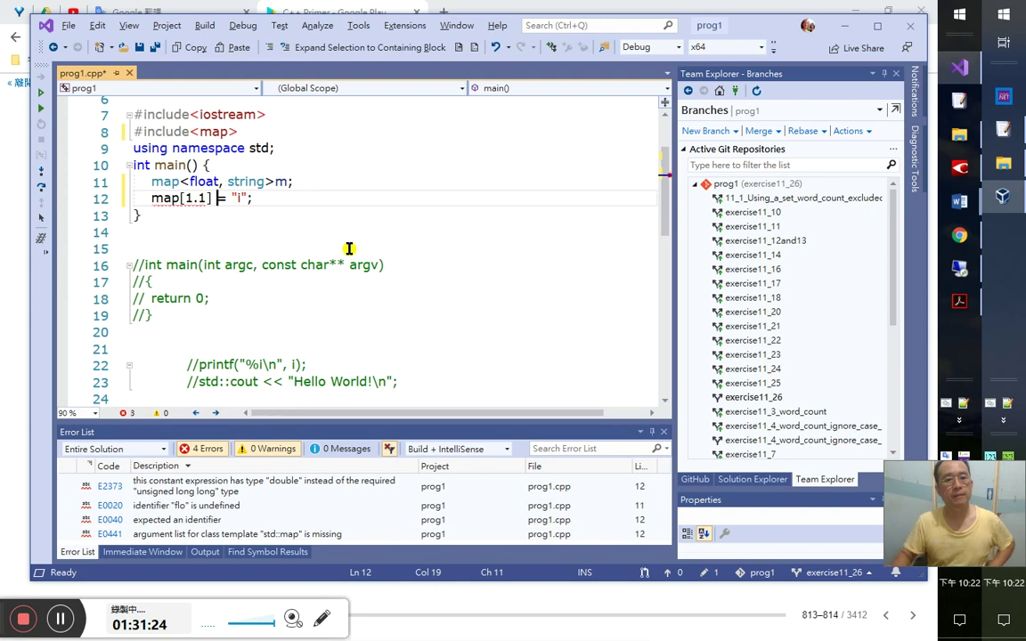
left_click(192, 213)
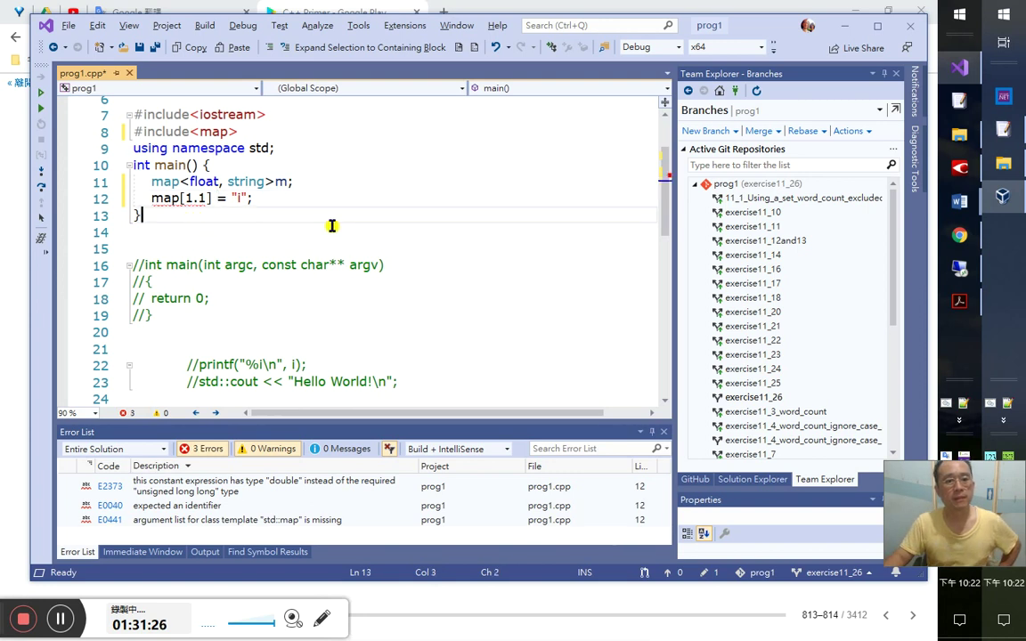
- Undo the change of map m's key type to float
scroll(332, 227, "up", 1)
left_click(201, 248)
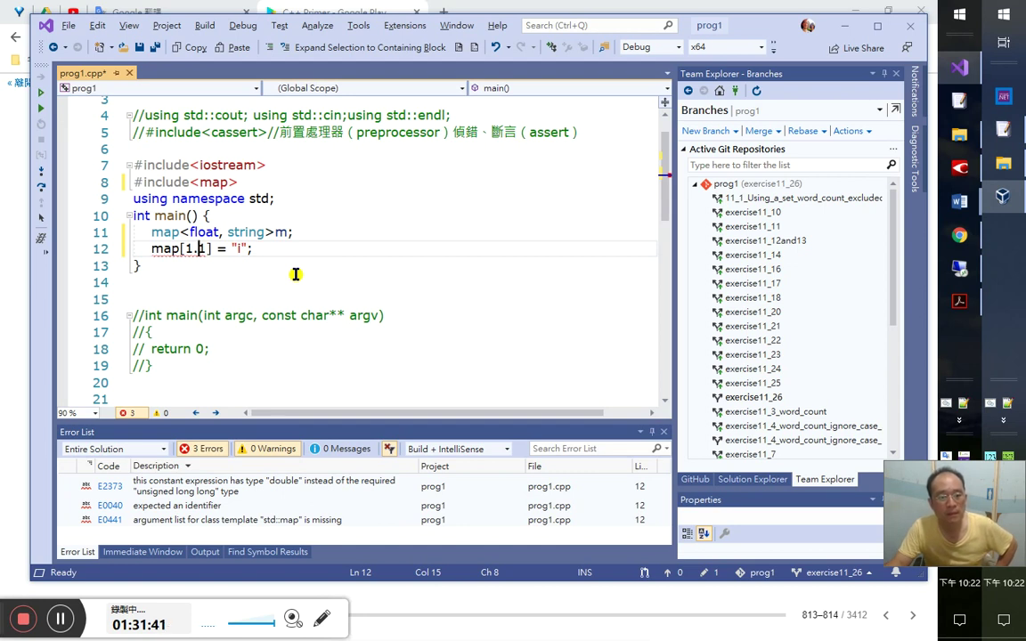
left_click(232, 252)
left_click(182, 250)
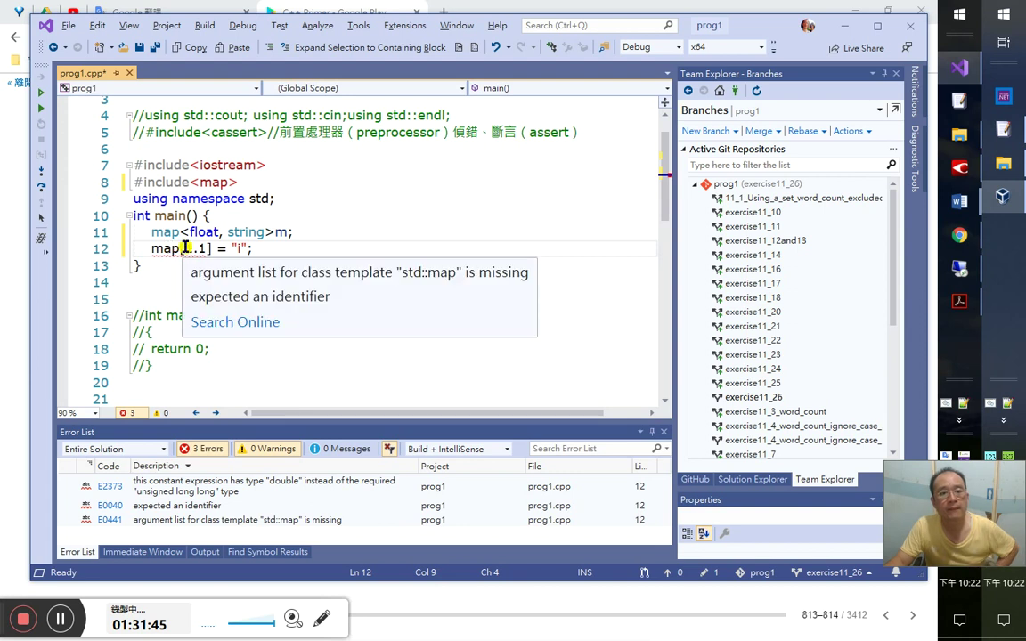
double_click(193, 231)
key("ctrl+z")
key("ctrl+z")
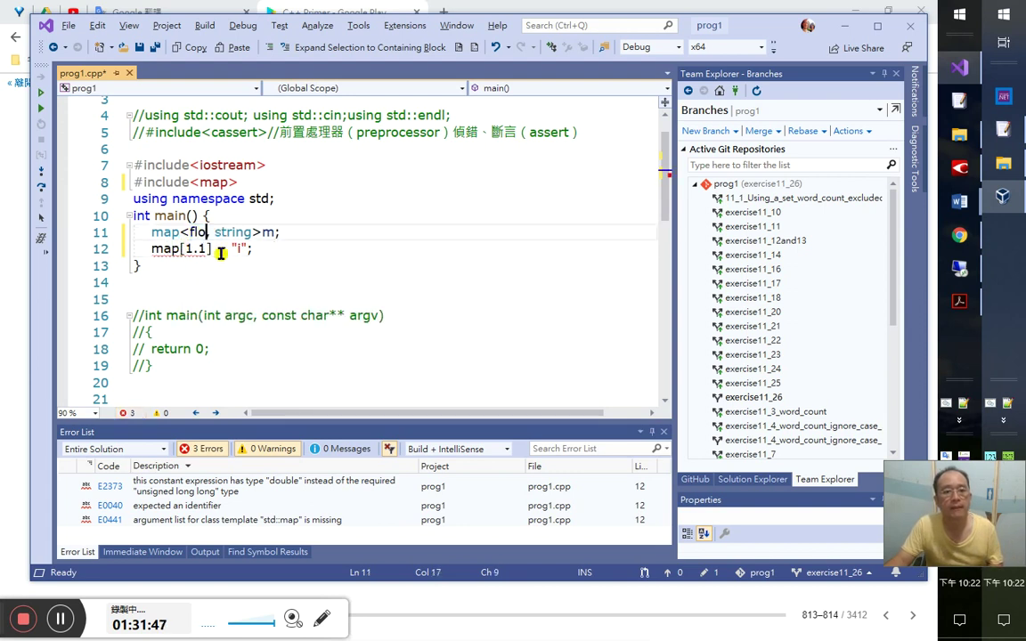
- Replace the name map with m in the 1.1 subscript assignment in main()
double_click(166, 248)
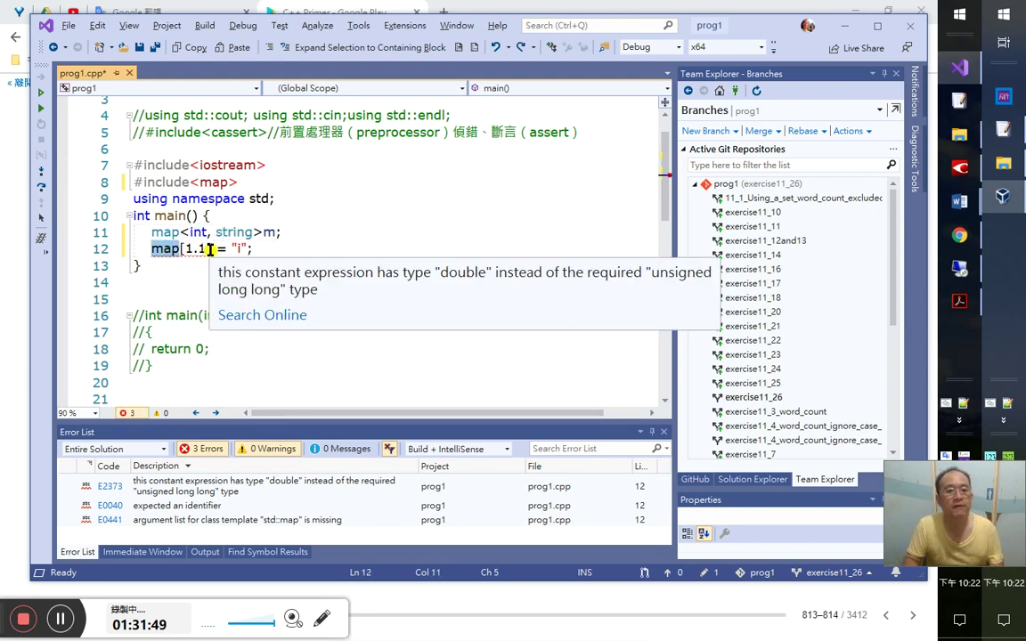
type("m")
key("Right")
key("Right")
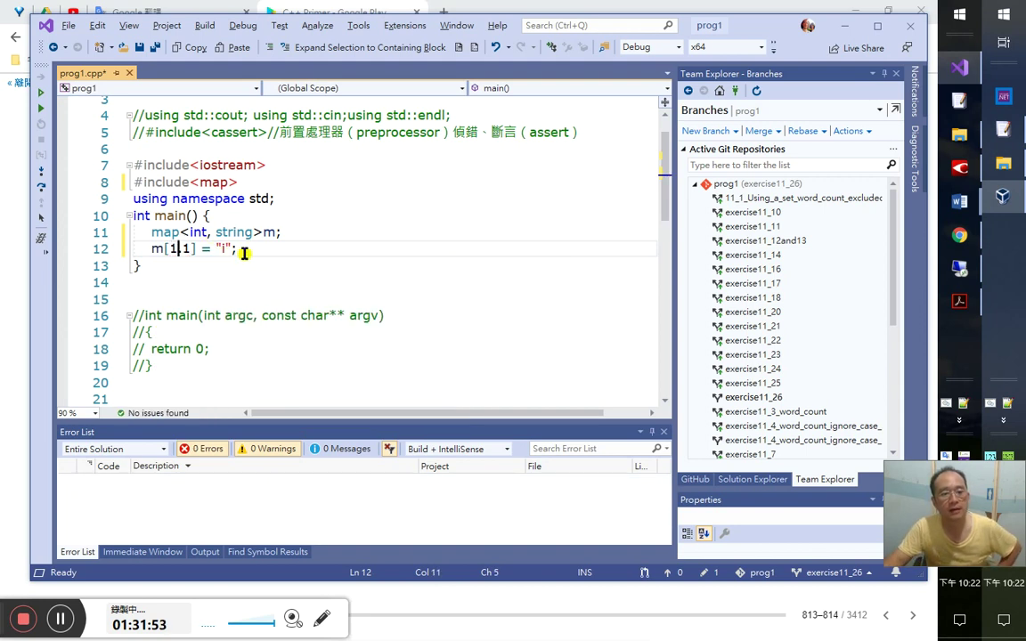
- Start a cout statement on a new line below the m[1.1] assignment
left_click(257, 250)
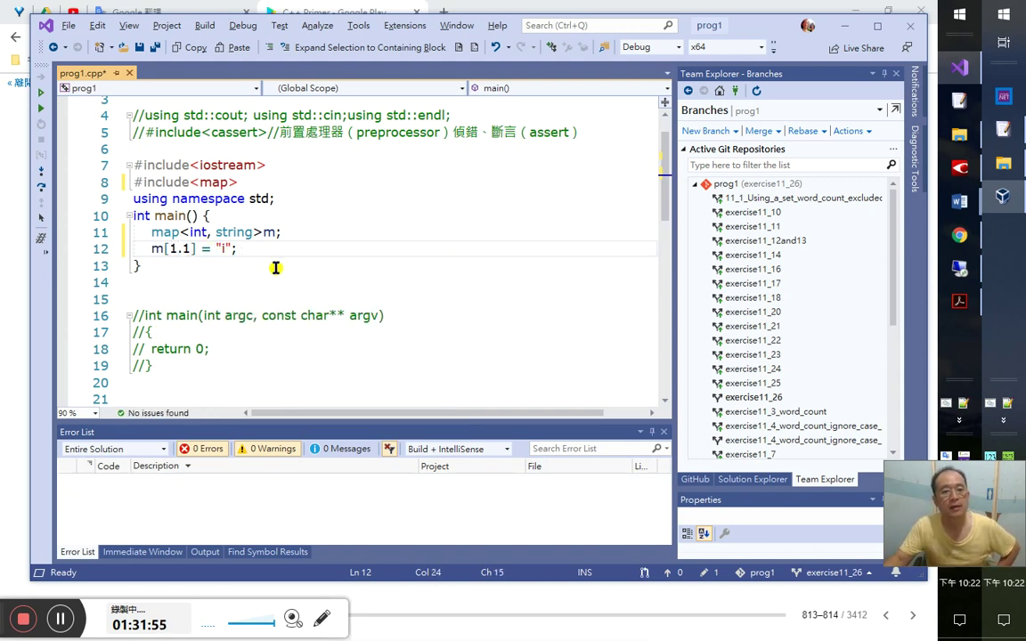
key("Return")
type("cou")
key("Down")
key("Down")
key("Tab")
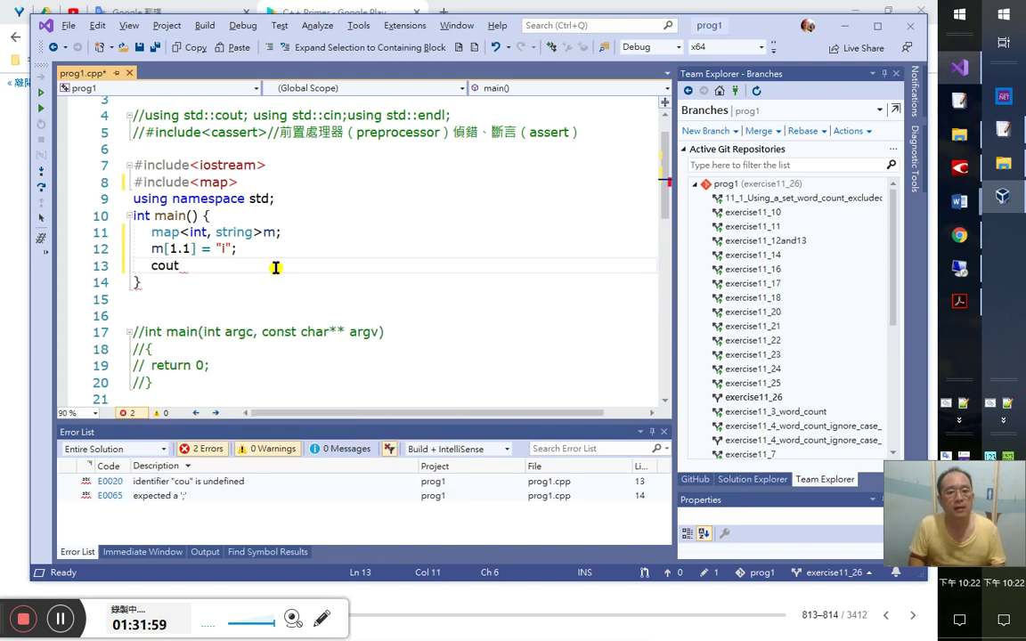
- Copy the statements from the first m.size() output to the begin() output in the Word notes' Exercise 11.24 listing over the unfinished cout in Visual Studio
key("alt+Tab")
key("alt+Tab")
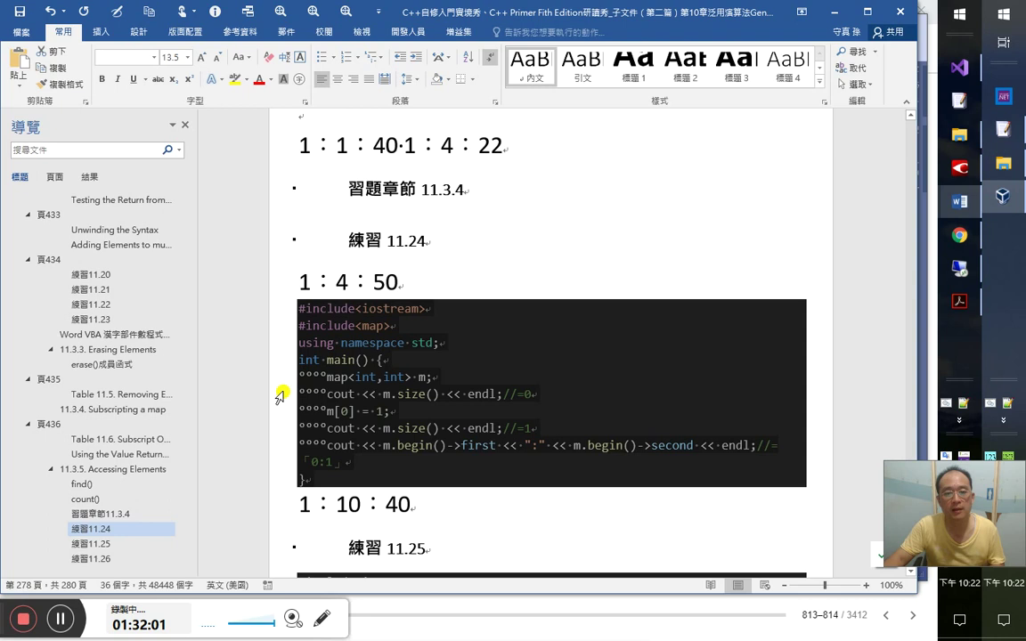
left_click(280, 398)
left_click_drag(270, 452, 271, 398)
key("ctrl+c")
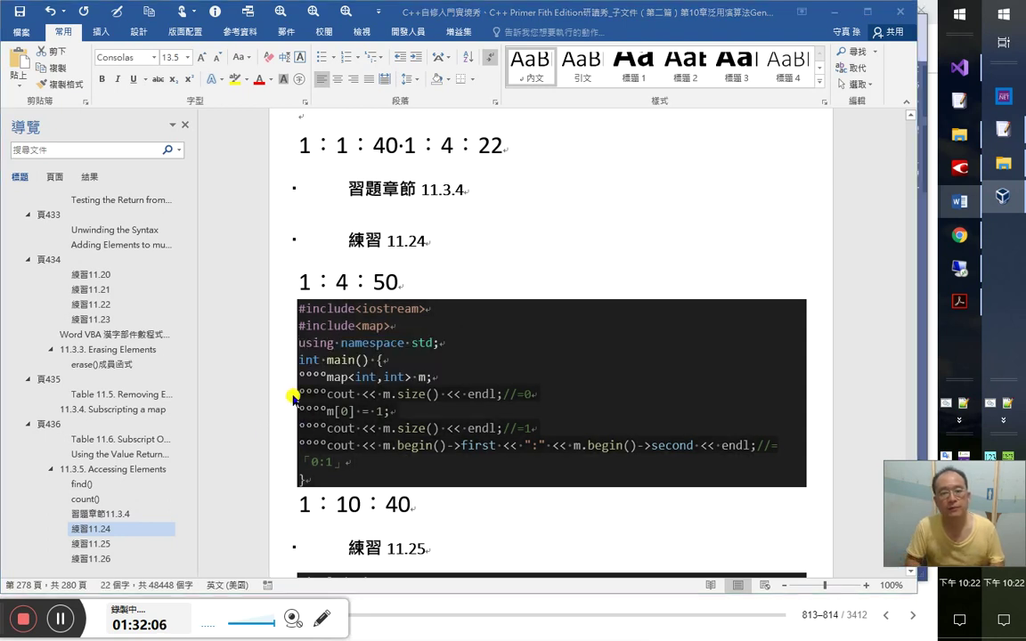
key("alt+Tab")
key("shift+Home")
key("ctrl+v")
- Move the m.size() output line commented //=0 above the m[1.1] = "i"; assignment
key("Up")
key("Up")
key("Up")
key("Up")
key("Up")
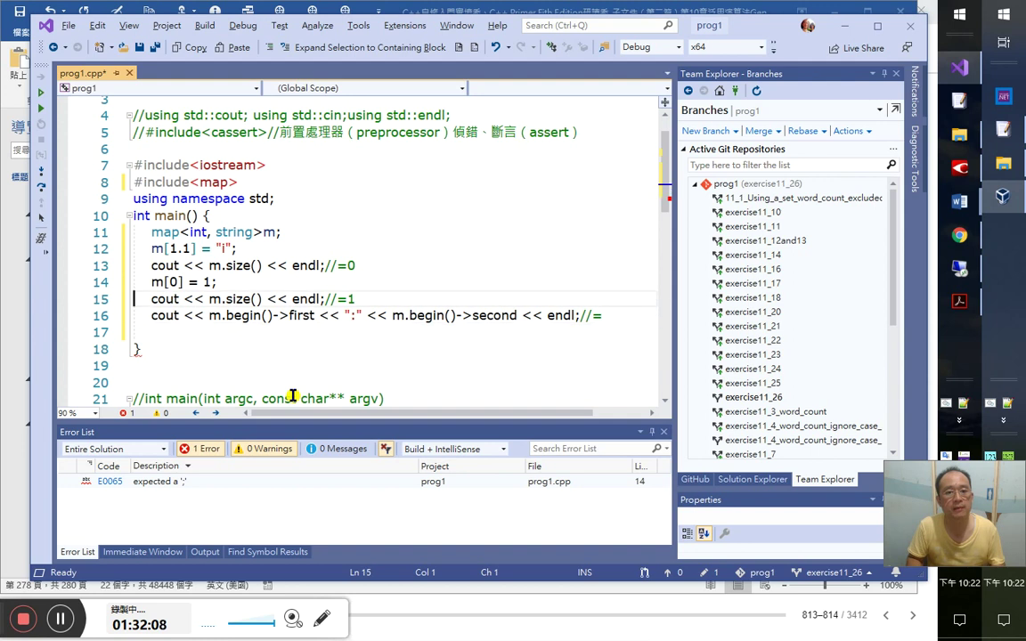
key("Down")
key("Down")
key("Up")
key("alt+Up")
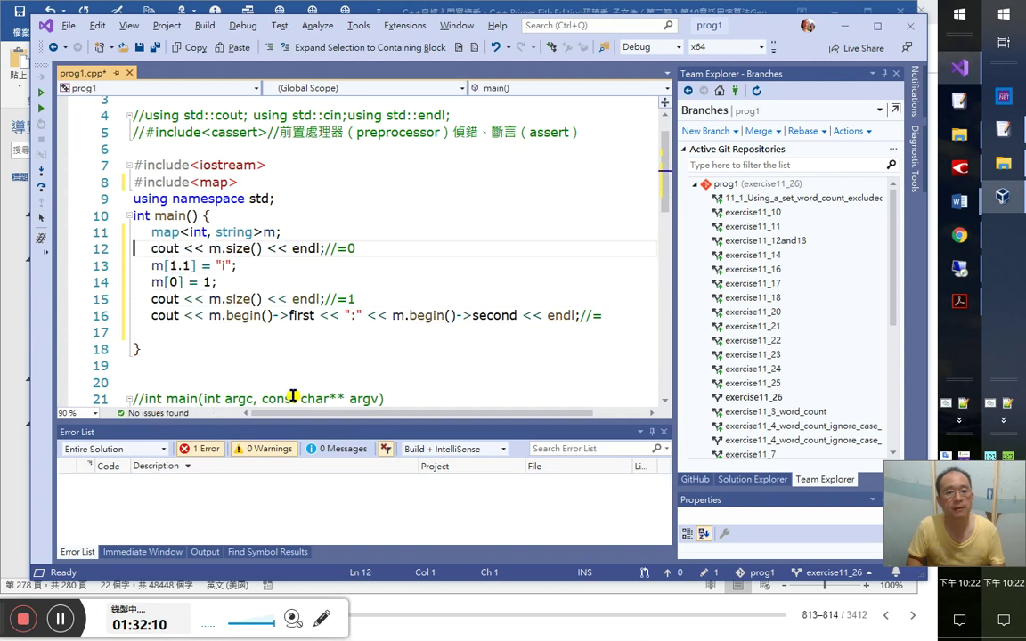
- Delete the m[0] = 1; line from main()
key("Down")
key("Down")
key("Down")
key("Up")
key("shift+Down")
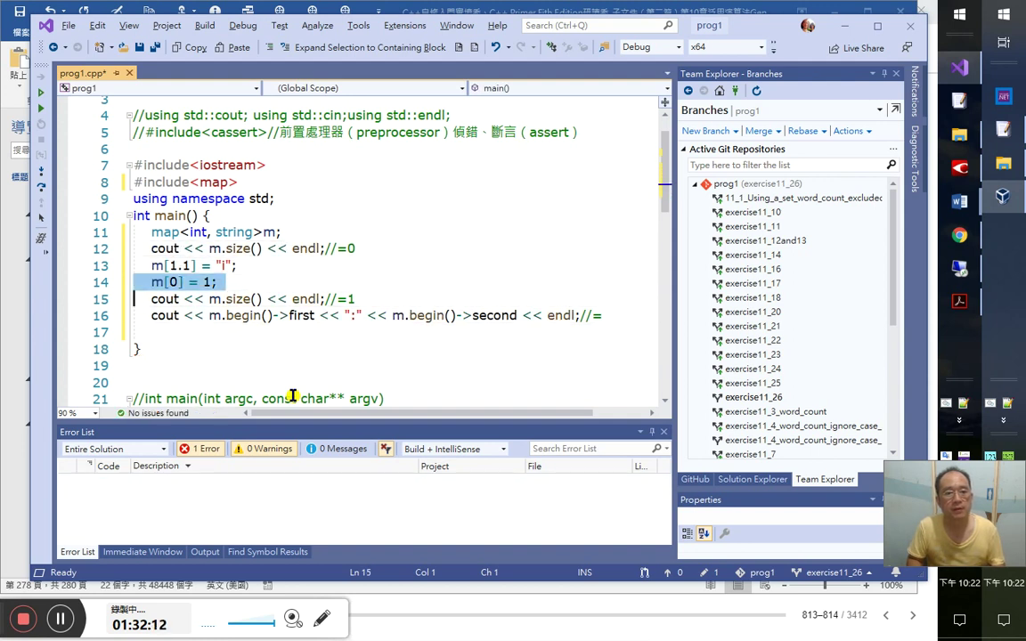
key("Delete")
- Keep the second size comment as //=1 and complete the begin() output line's comment as //=1:i
left_click(362, 284)
key("shift+Left")
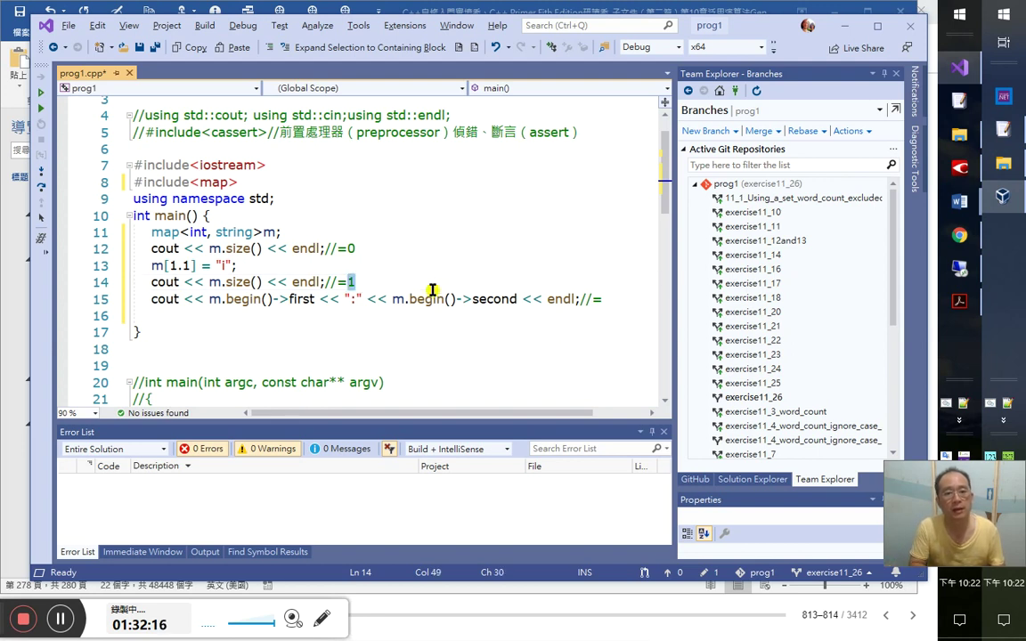
type("1")
key("Down")
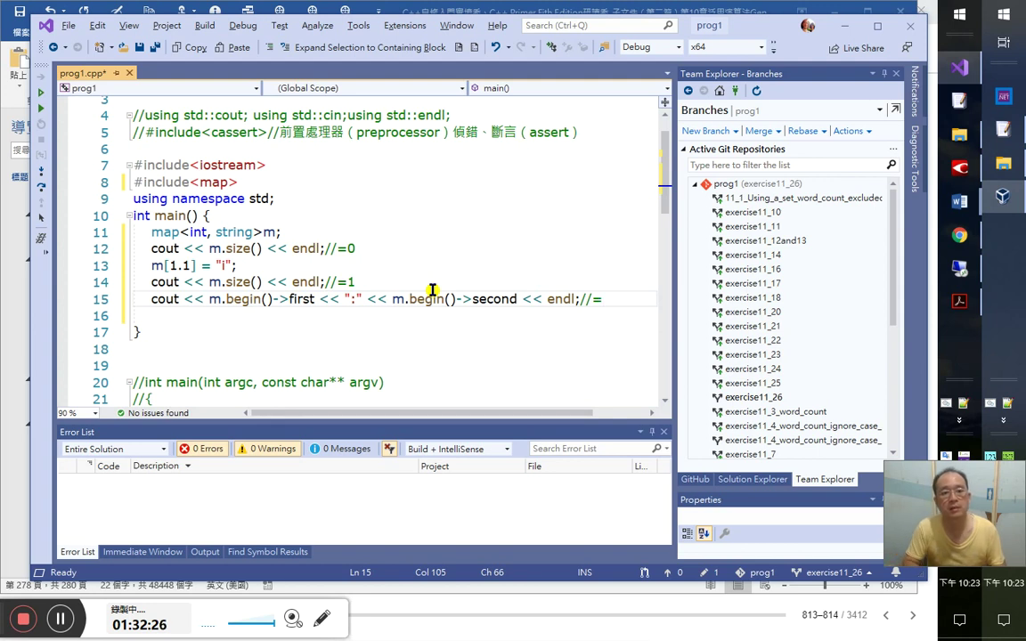
type("1:i")
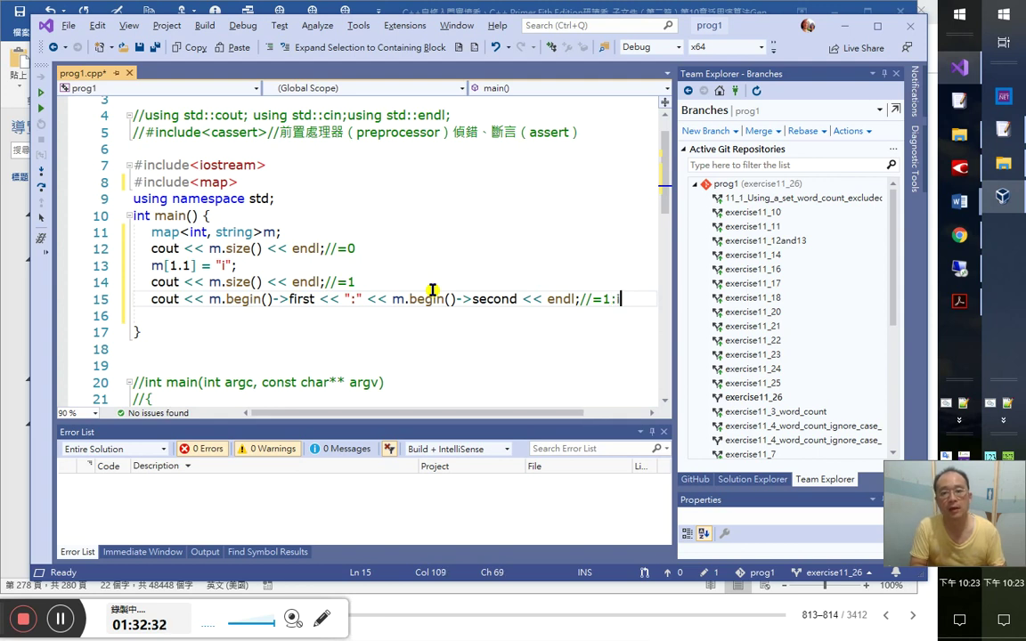
- Build and run the program without debugging, check its console output against the comments, and close the console
left_click(389, 249)
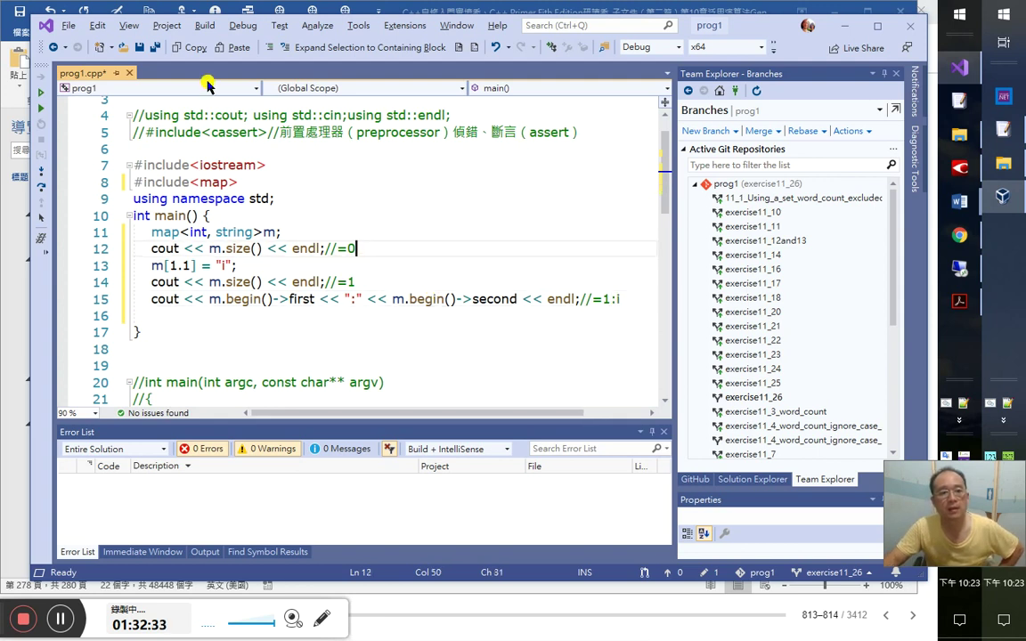
left_click(41, 93)
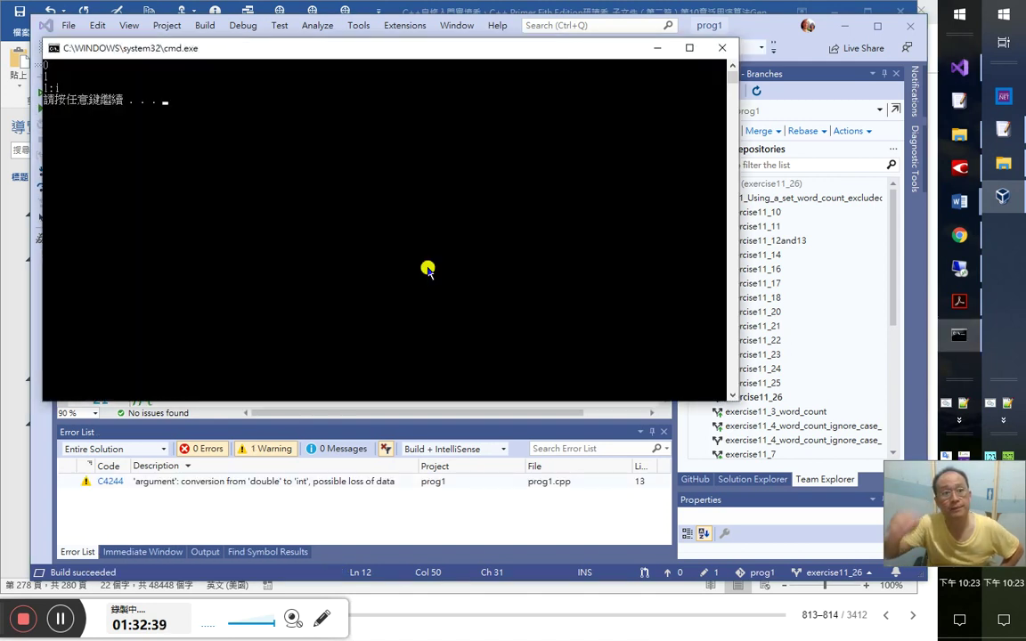
left_click_drag(425, 51, 450, 49)
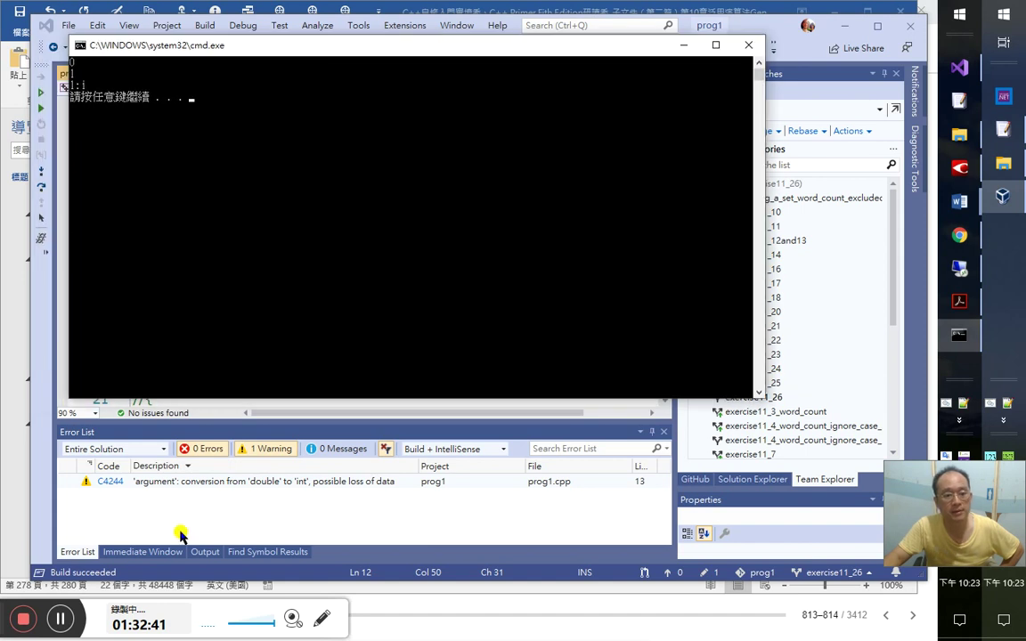
left_click(189, 492)
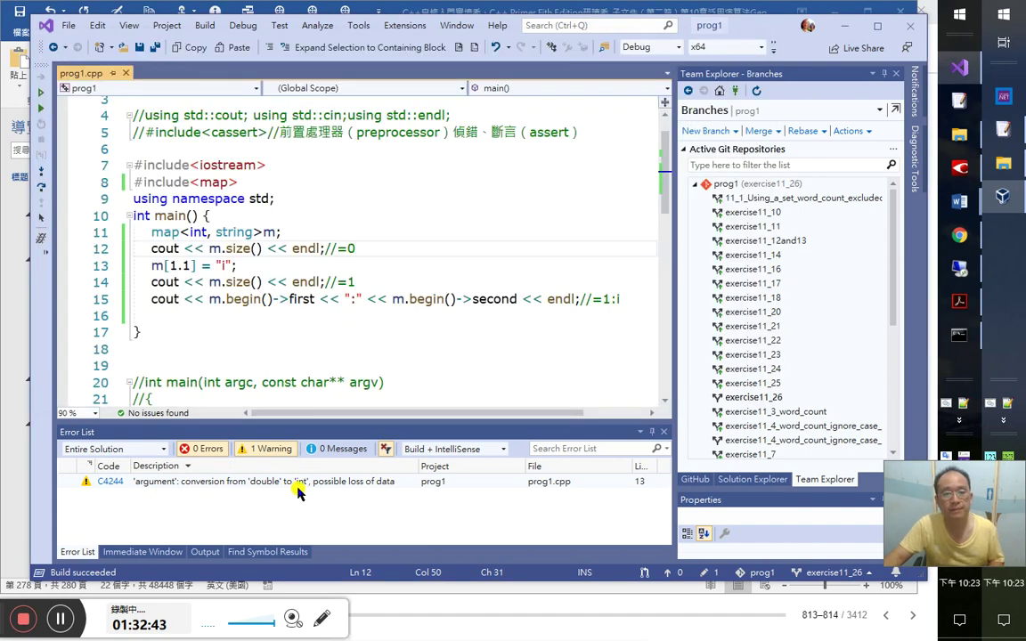
key("ctrl+F5")
key("alt+Tab")
key("alt+Tab")
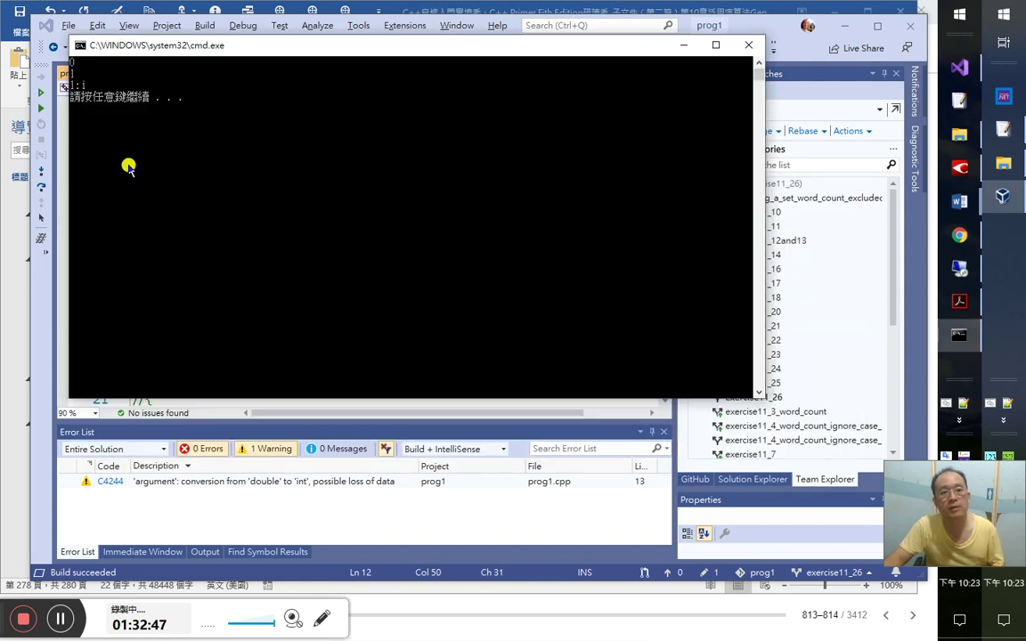
key("Return")
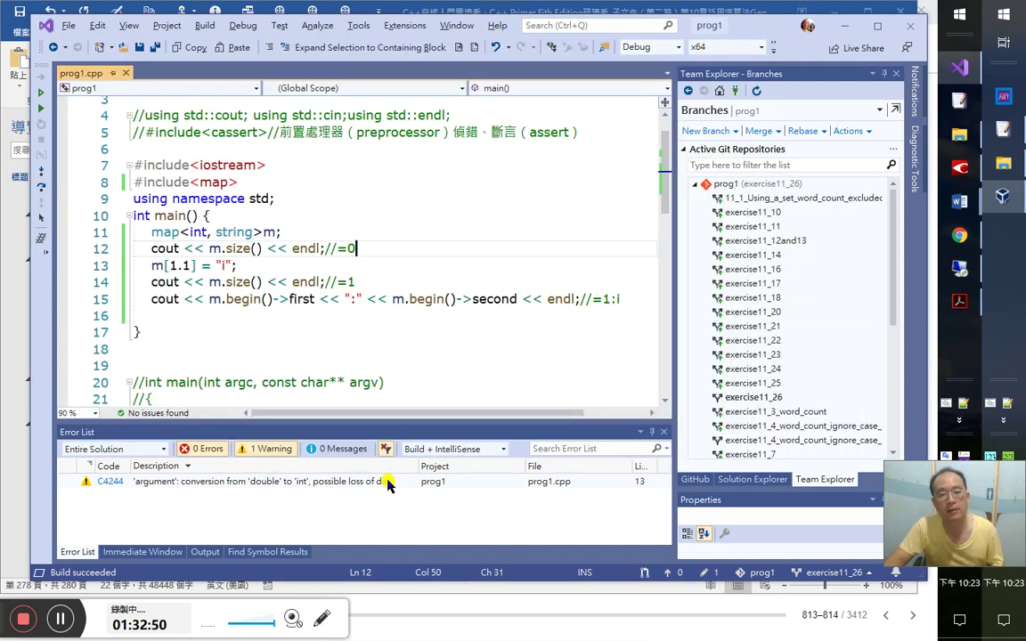
- Copy the C4244 warning from the error list into a block comment below the begin() output line
left_click(376, 486)
right_click(378, 488)
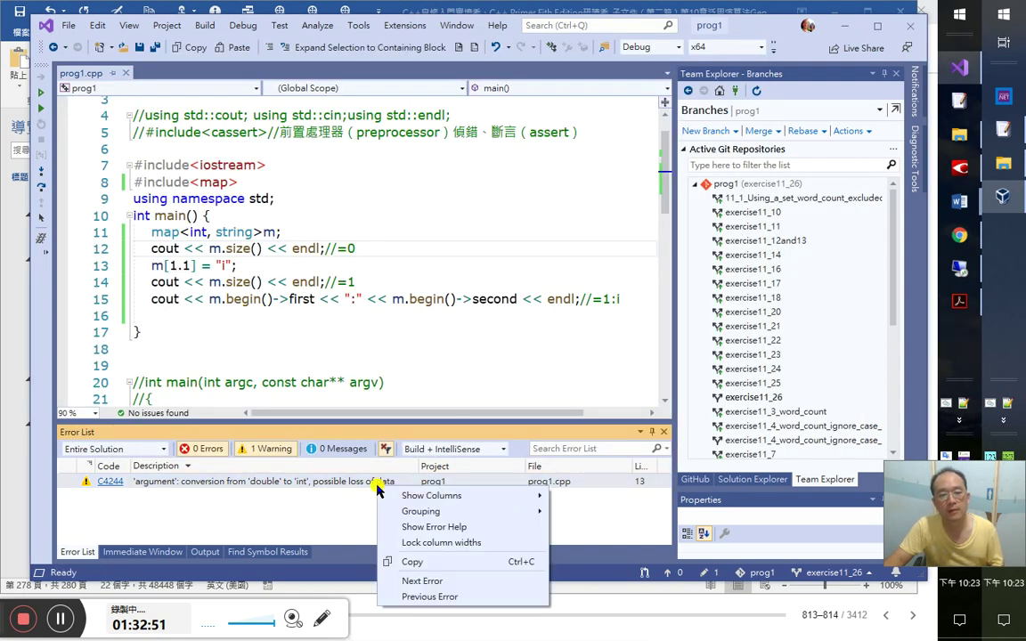
left_click(429, 561)
left_click(332, 319)
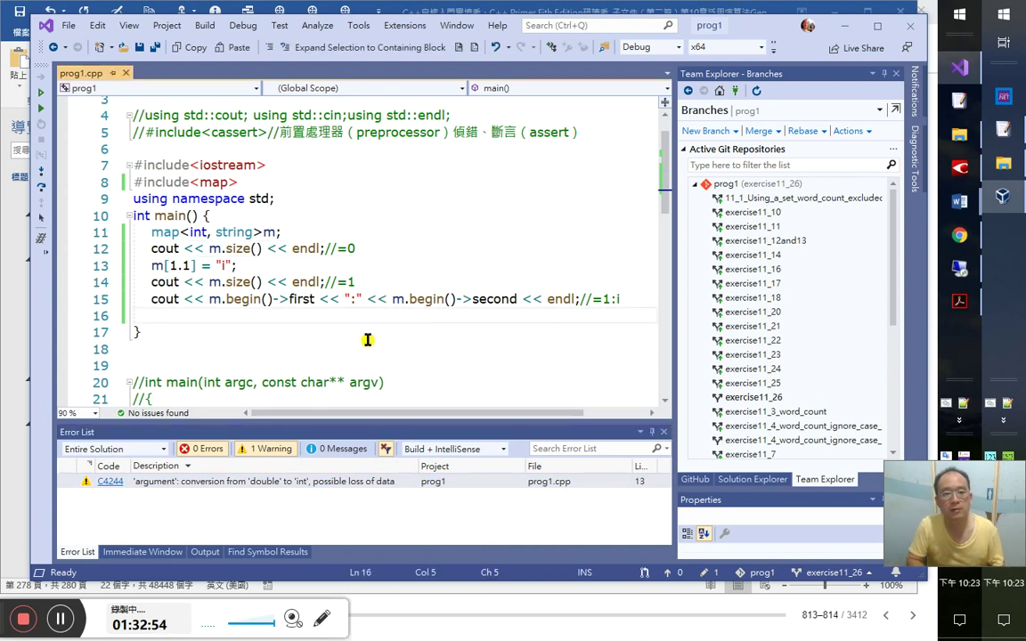
type("*")
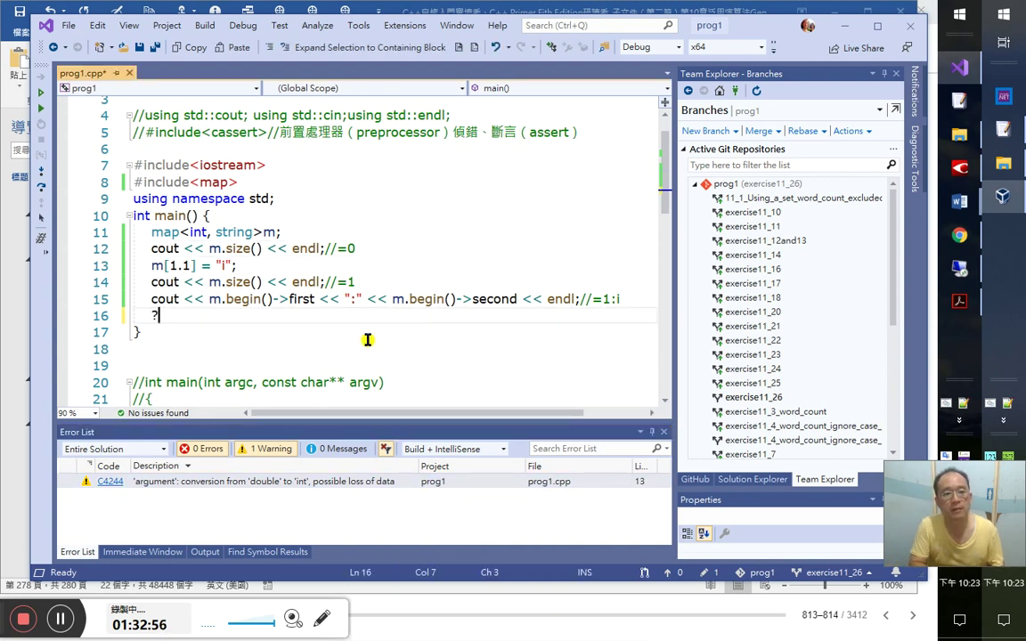
type("*")
key("ctrl+v")
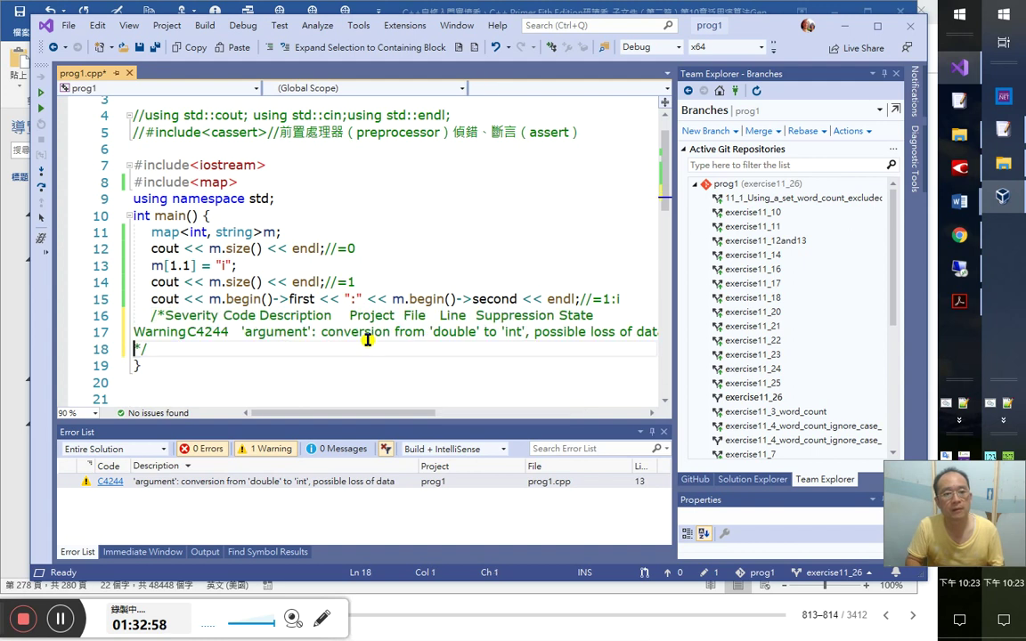
- Delete the column-header text from the pasted comment so it starts with Warning C4244
left_click(167, 316)
key("shift+End")
key("Delete")
key("Delete")
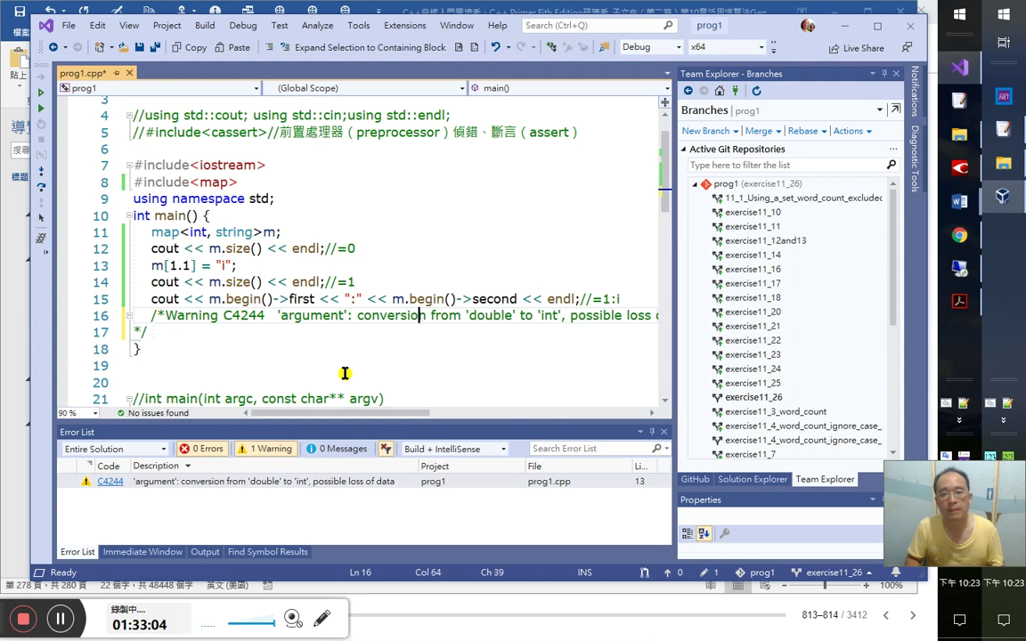
- Remove the project, file path and line details after "possible loss of data", and bring the closing */ onto that line
key("End")
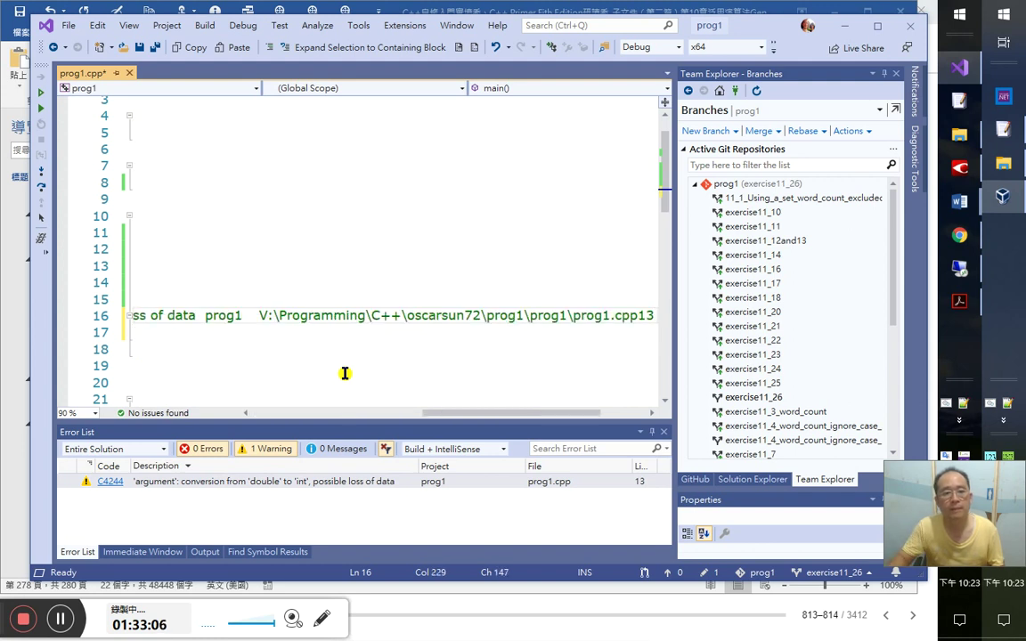
left_click(151, 315)
left_click(207, 317)
key("shift+End")
key("Delete")
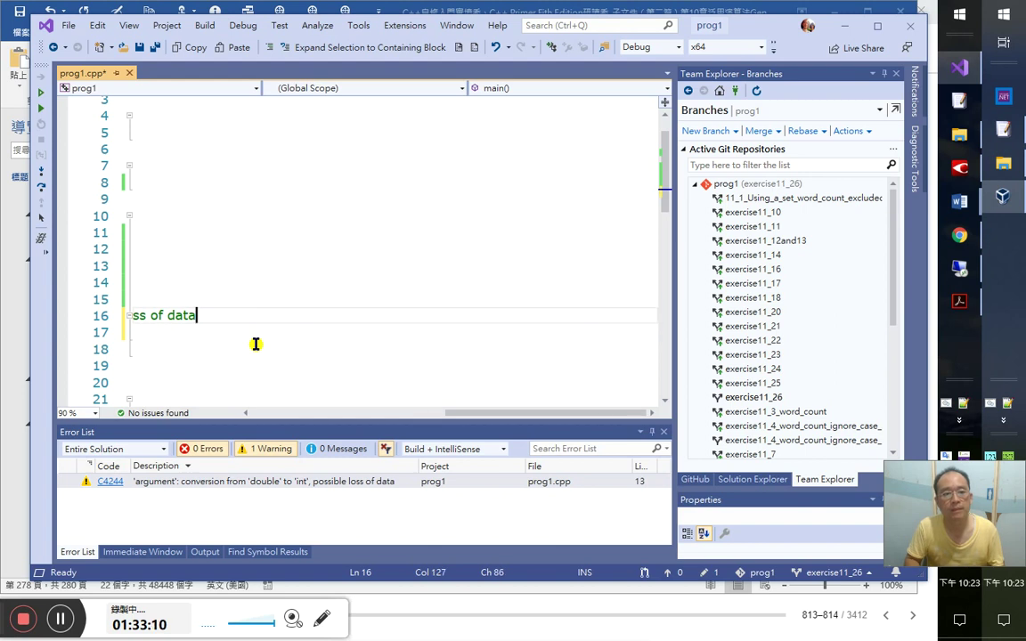
key("Home")
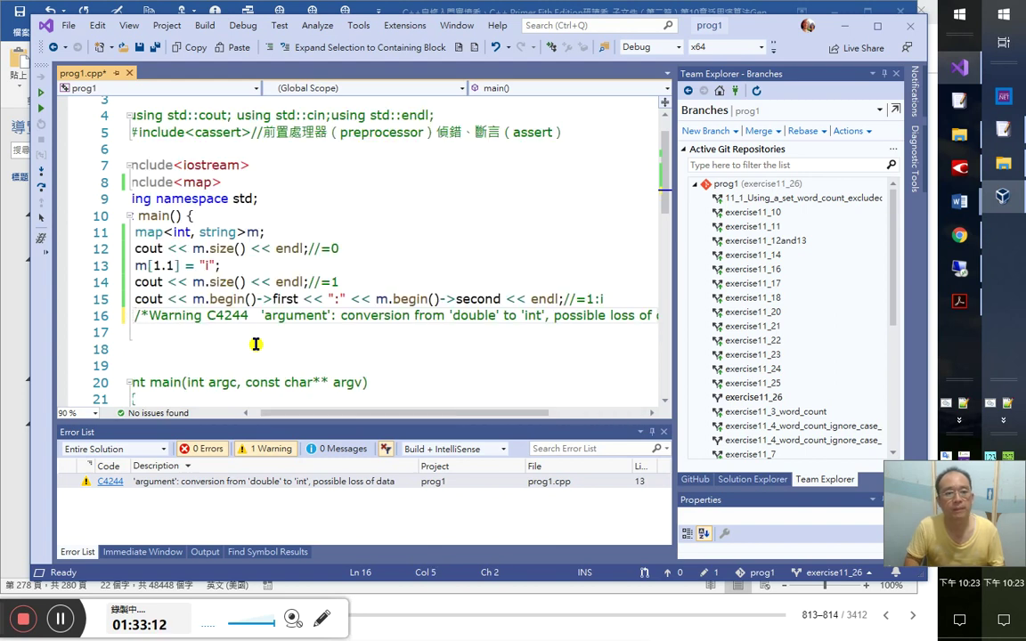
key("Left")
key("Left")
key("Left")
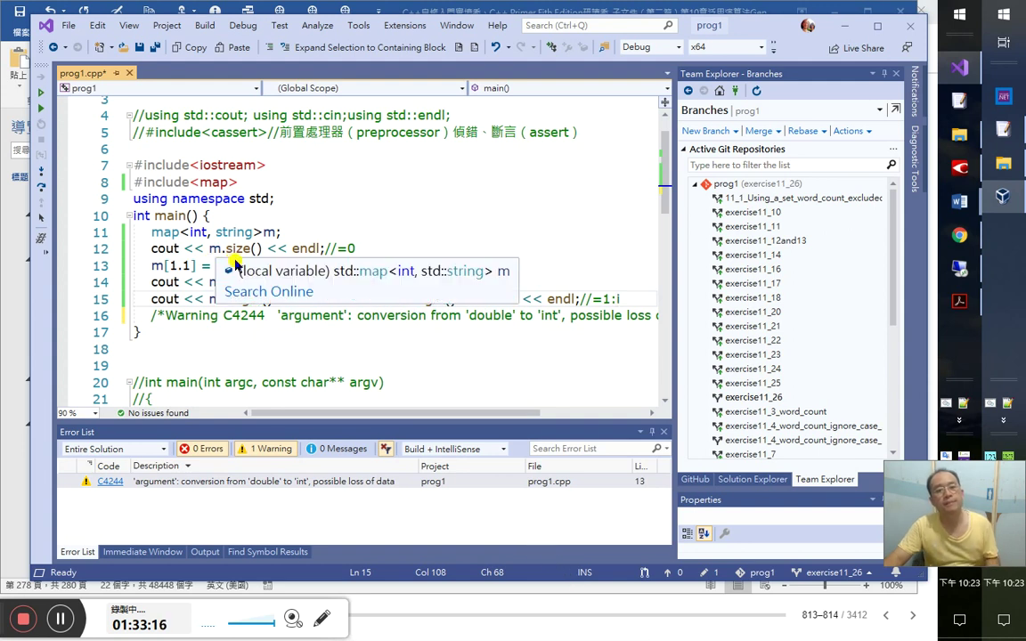
left_click(245, 232)
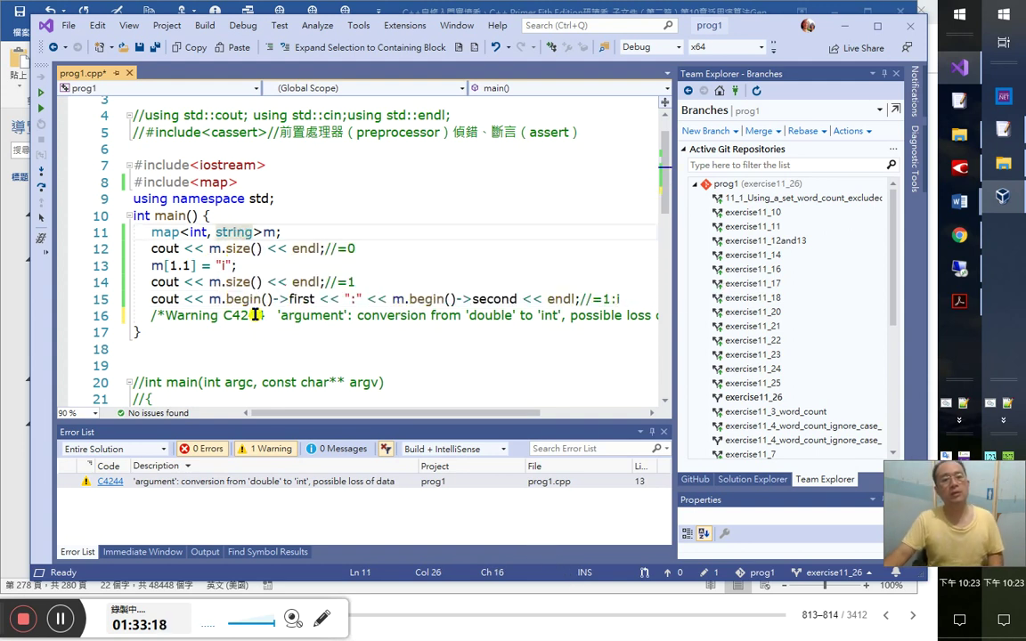
left_click(269, 268)
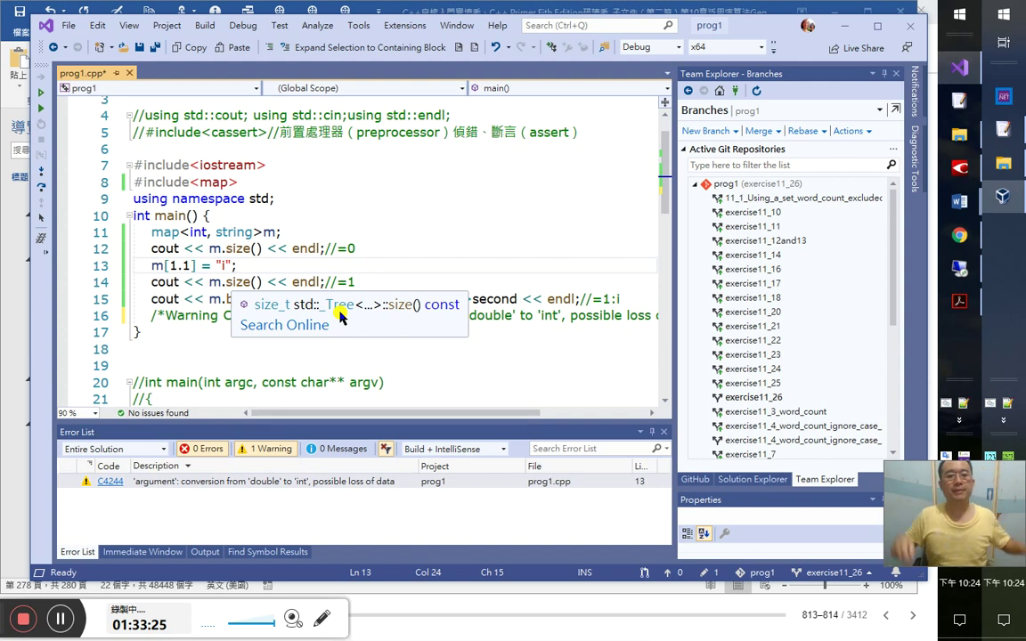
key("Return")
key("Up")
key("End")
key("Delete")
- Add a blank line below the C4244 warning comment in main()
key("Down")
key("Down")
key("Down")
key("End")
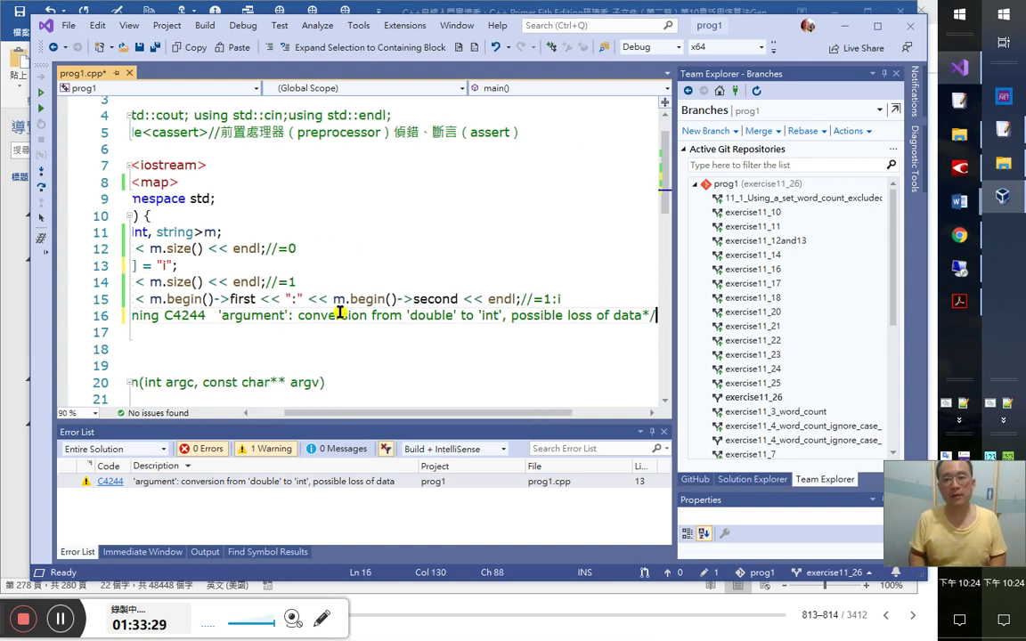
key("Return")
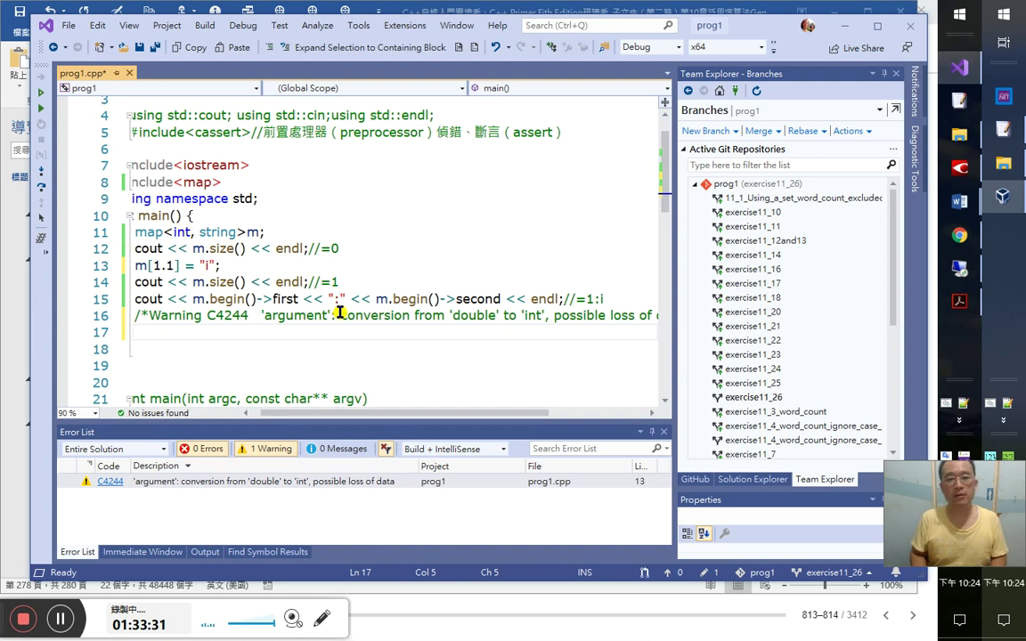
key("BackSpace")
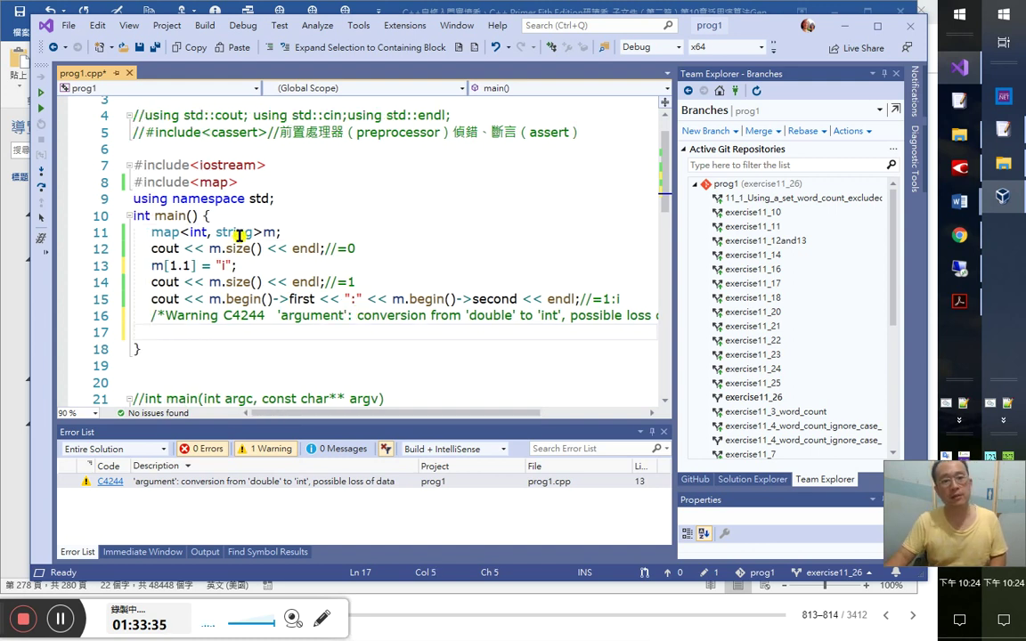
- Declare string s initialised from m[1.3] on the line below the C4244 warning comment
type("string s;")
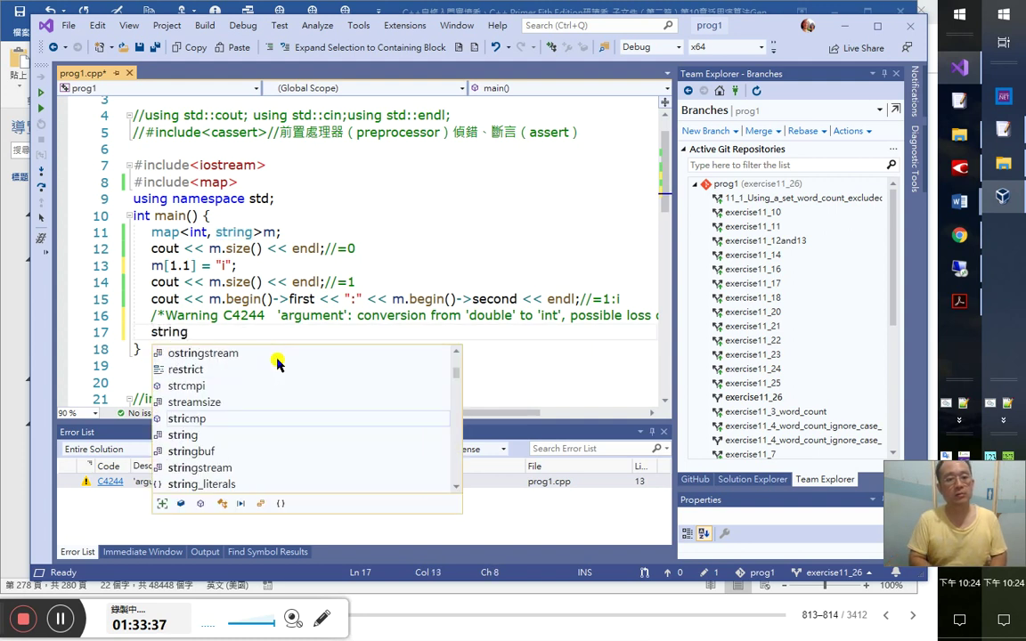
key("Return")
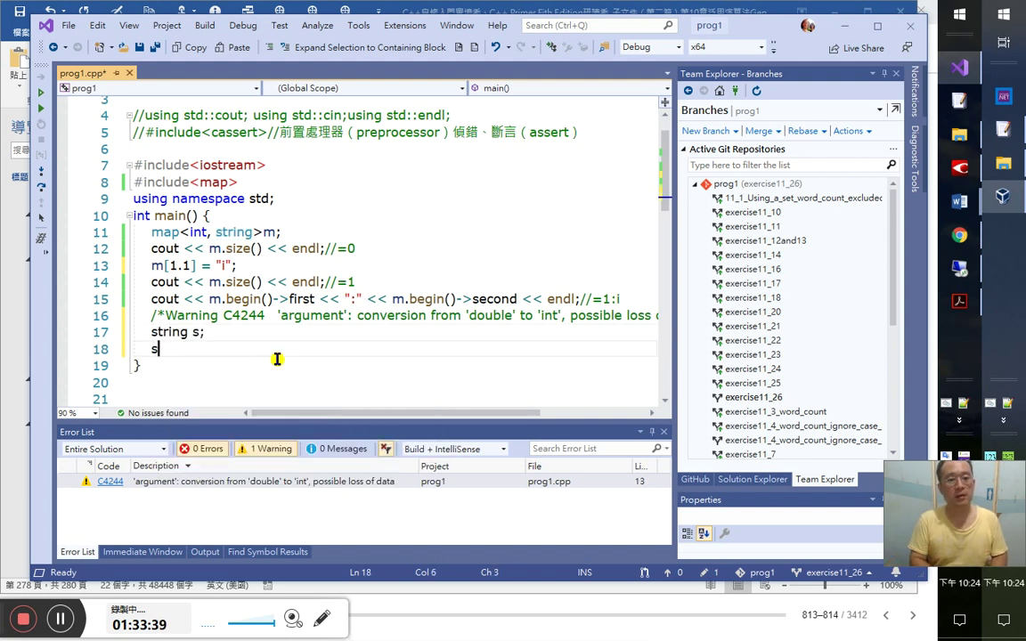
key("shift+Home")
key("Delete")
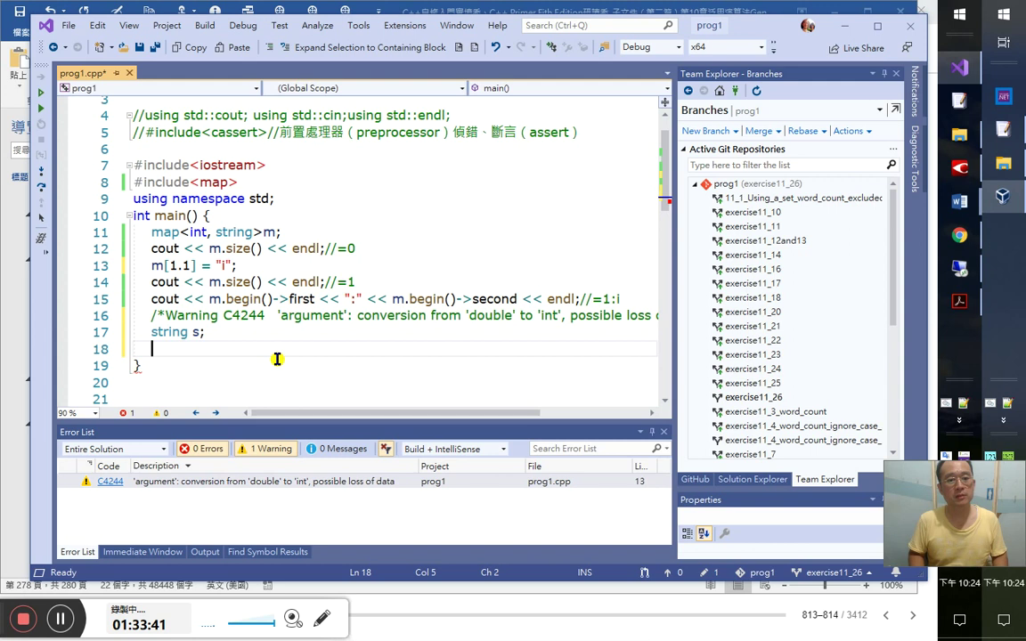
key("Up")
key("End")
key("Delete")
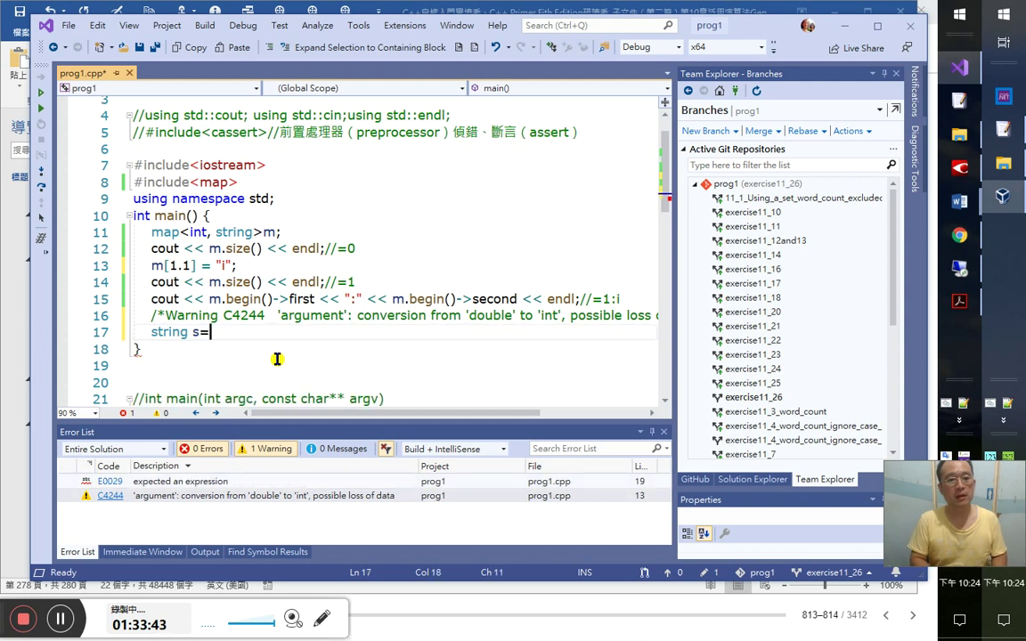
type("m[1.")
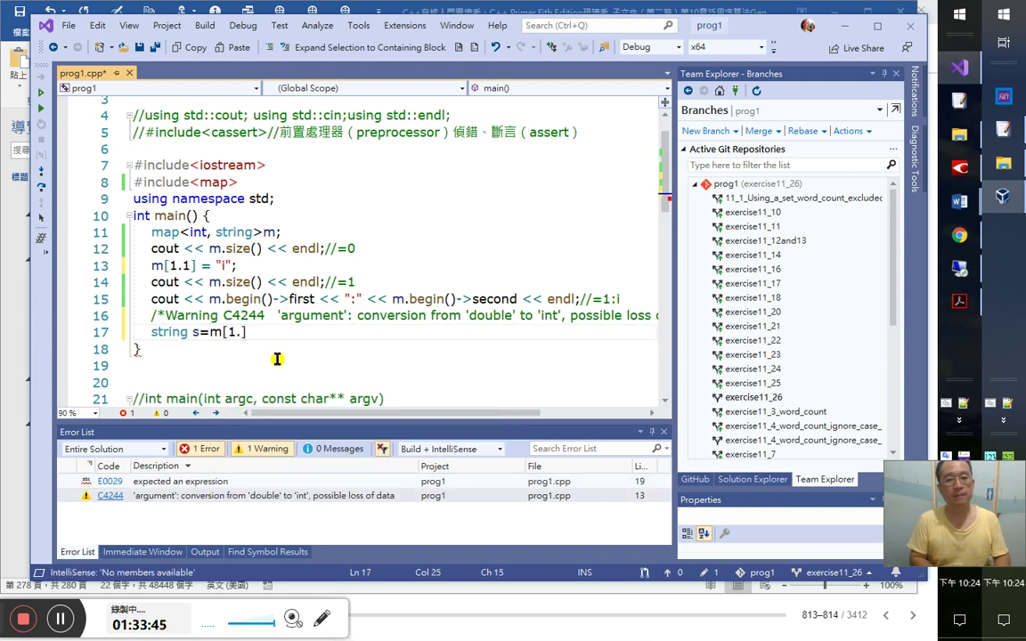
type("3]")
key("Down")
key("Up")
type(";")
key("Up")
key("Up")
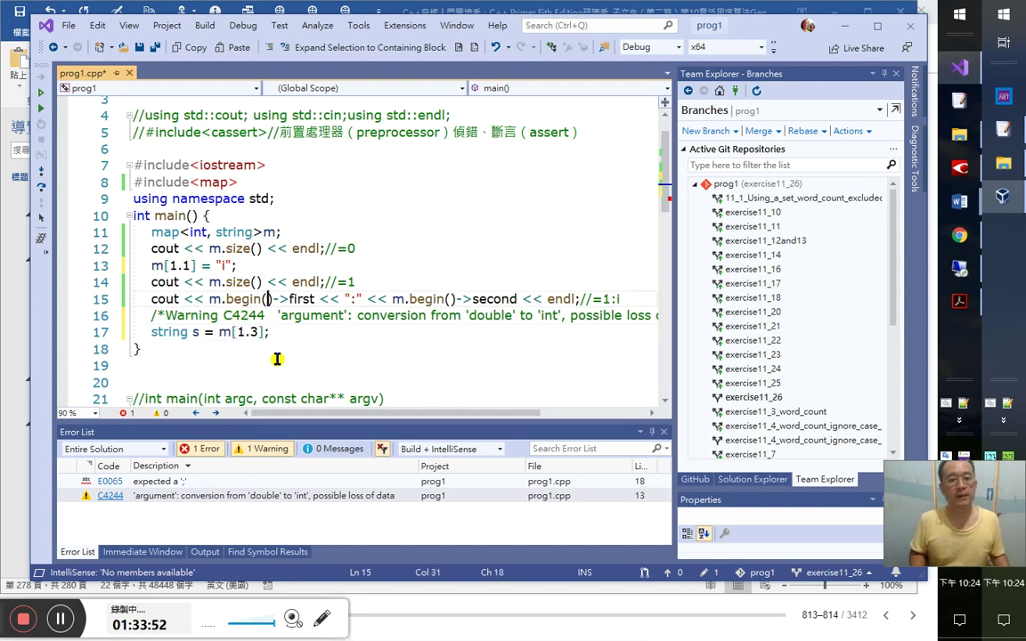
key("Home")
key("Home")
key("shift+End")
key("Down")
key("Down")
key("Down")
key("Up")
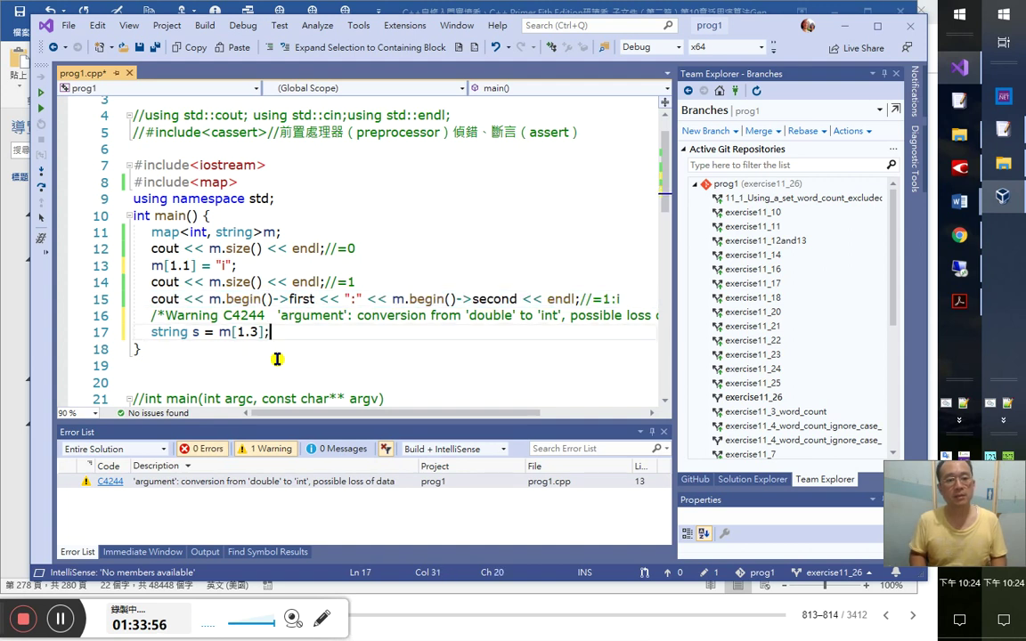
- Add a blank line below the string s declaration and copy the m.size() and m.begin() output lines above the warning comment
key("Return")
key("Up")
key("Up")
key("Up")
key("Up")
key("Home")
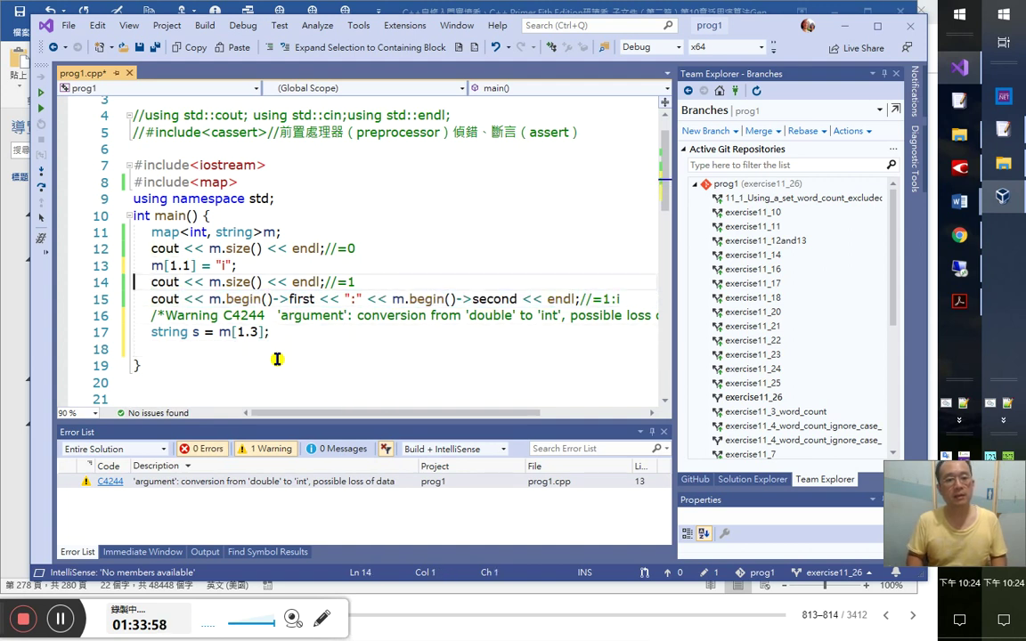
key("shift+Down")
key("shift+Down")
key("ctrl+c")
key("Down")
key("Down")
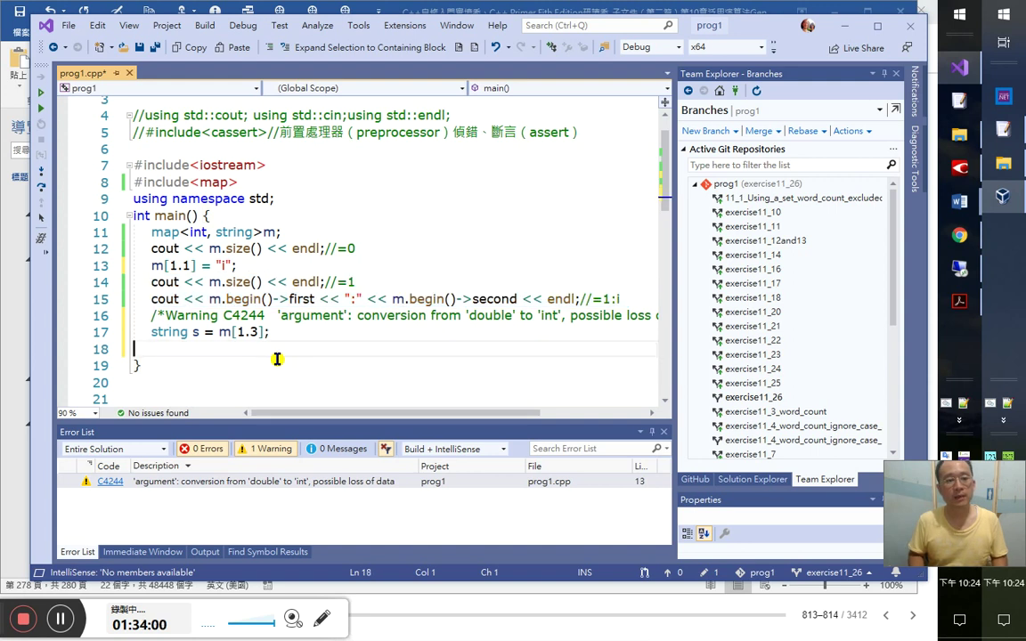
- Paste the two output lines below string s = m[1.3]; without an extra blank line, and run the program
key("ctrl+v")
key("Left")
key("Delete")
key("Down")
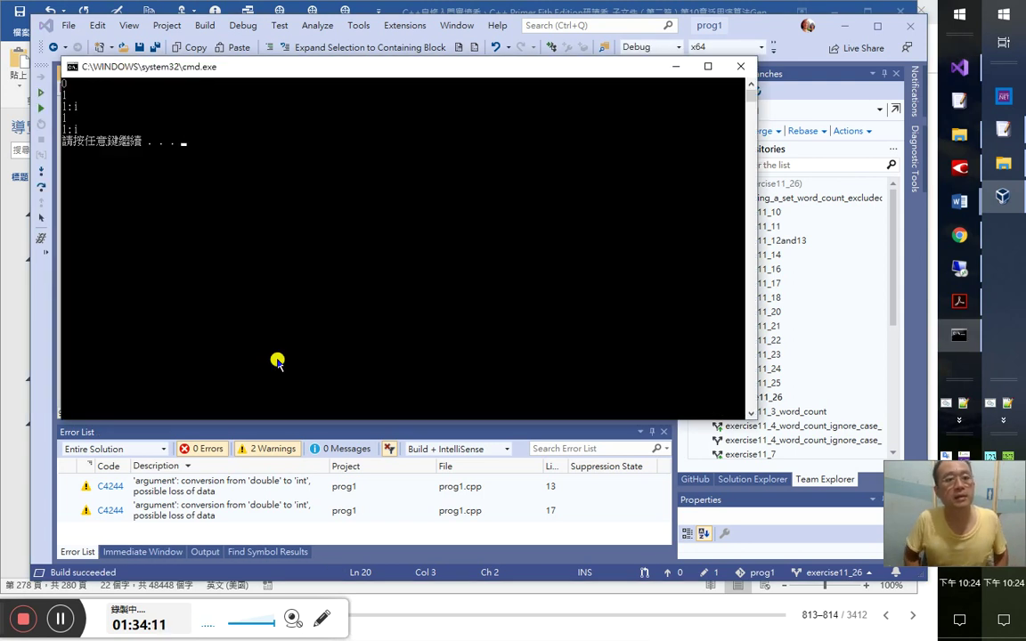
key("Return")
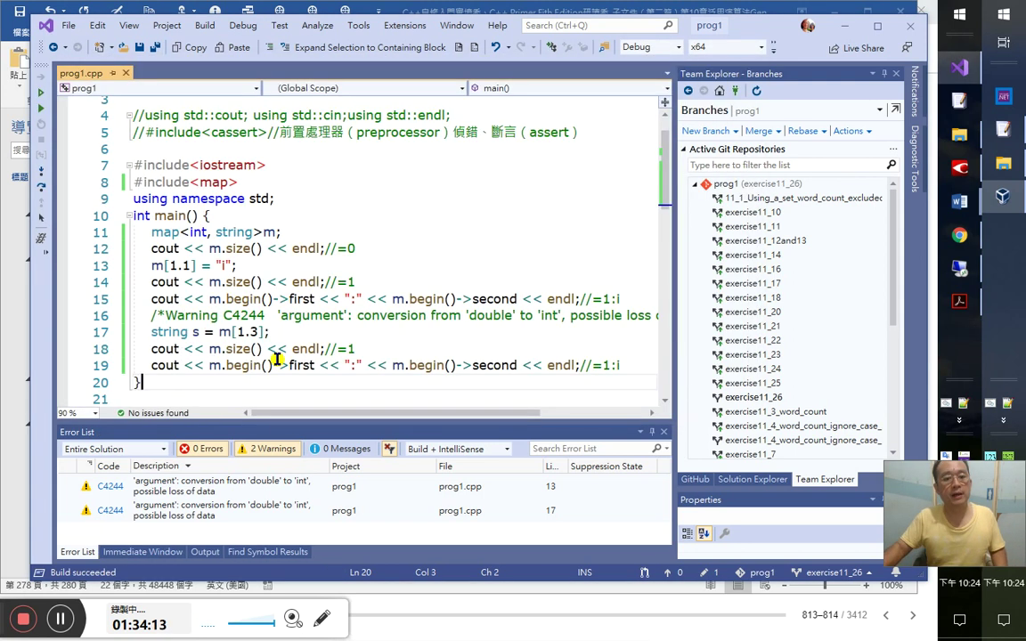
- Examine the string type of s against the int and string types in the map declaration
left_click(183, 331)
double_click(181, 331)
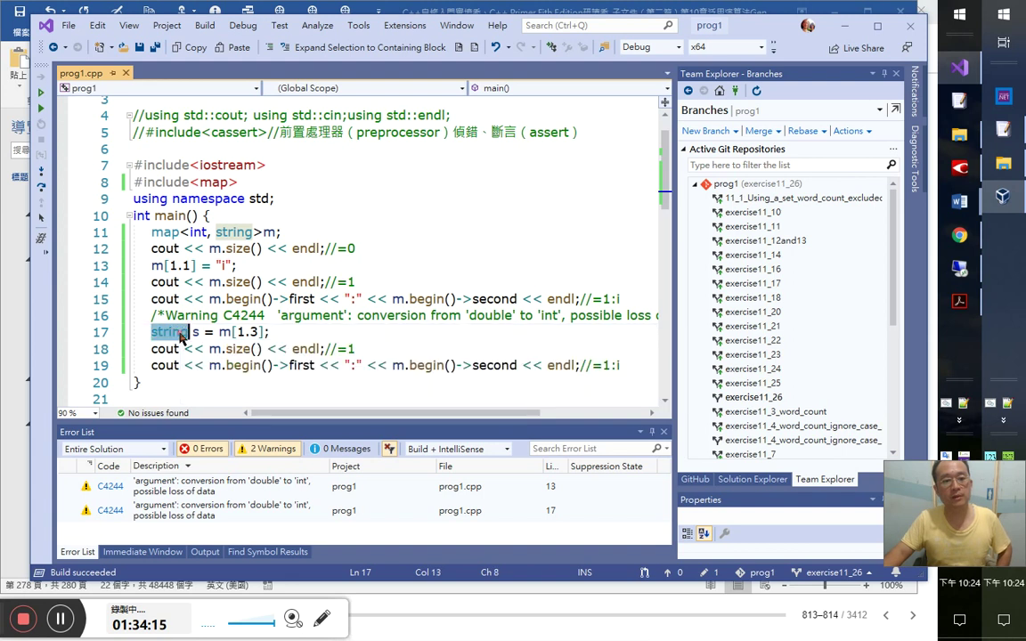
mouse_move(182, 334)
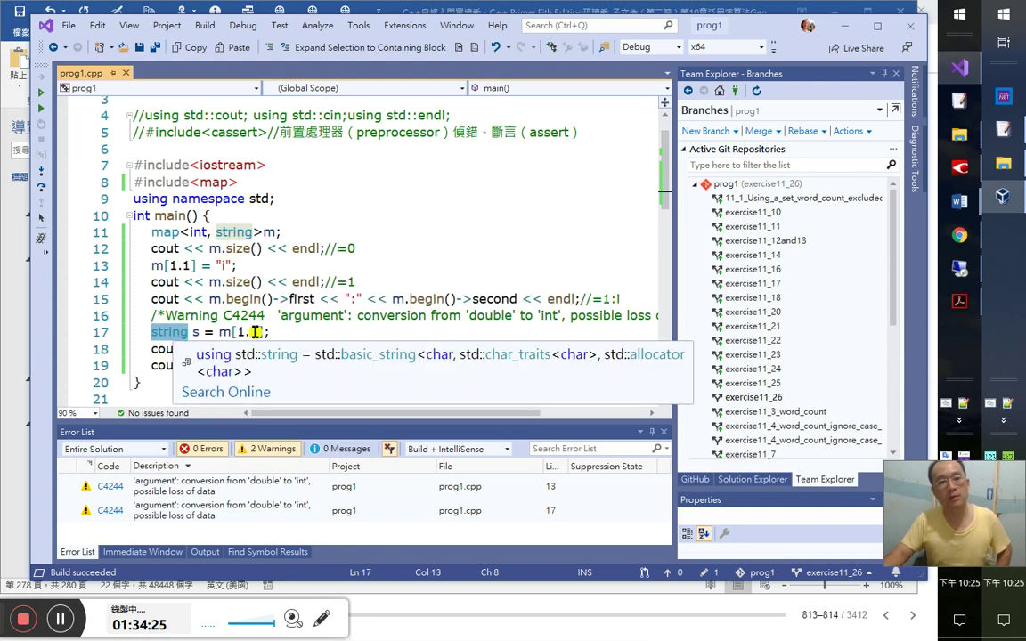
double_click(230, 234)
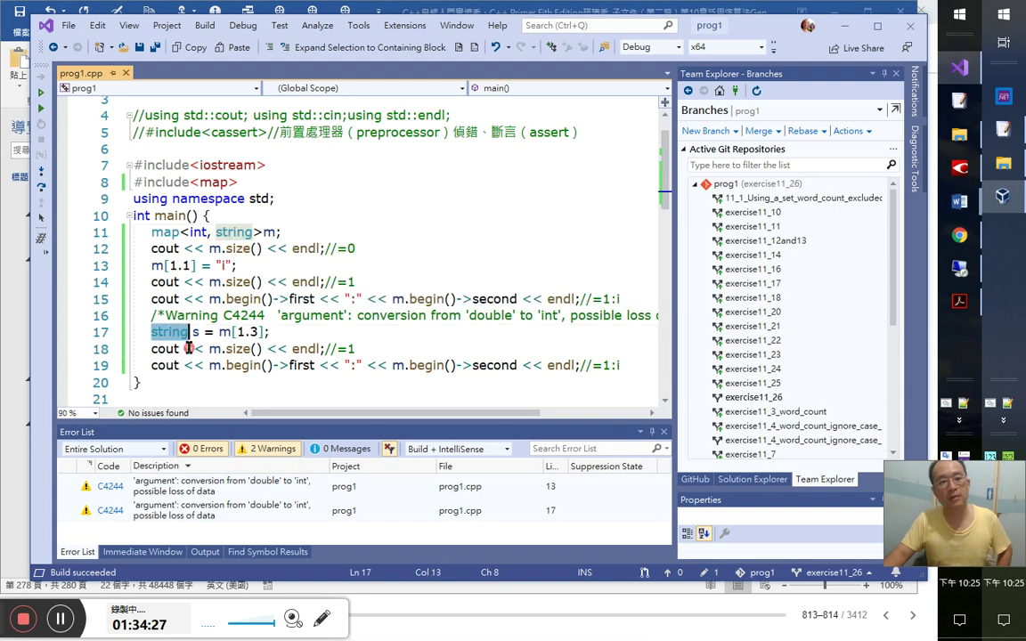
double_click(197, 233)
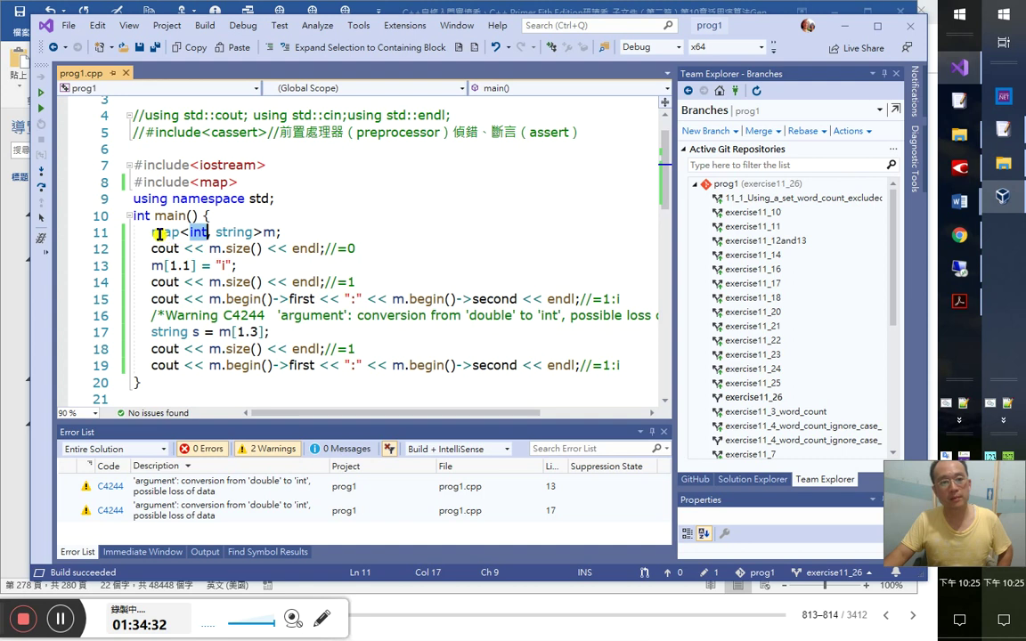
- Append the comment "//下標（subscript）要用角括弧中逗號前的相容型別，" to the map<int, string>m; line
left_click(317, 233)
type("//")
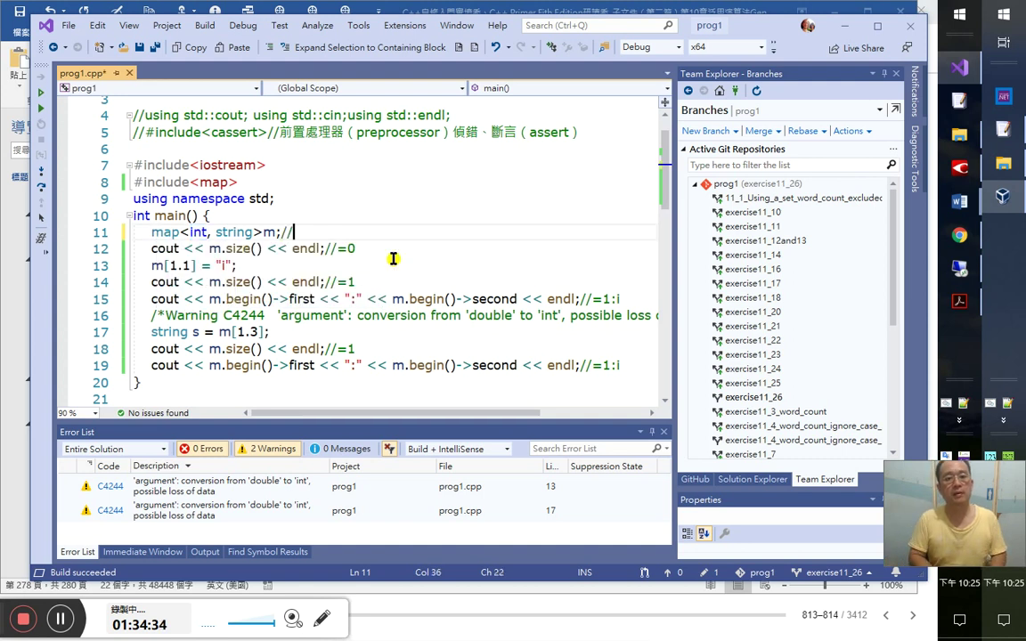
type("mymydmf")
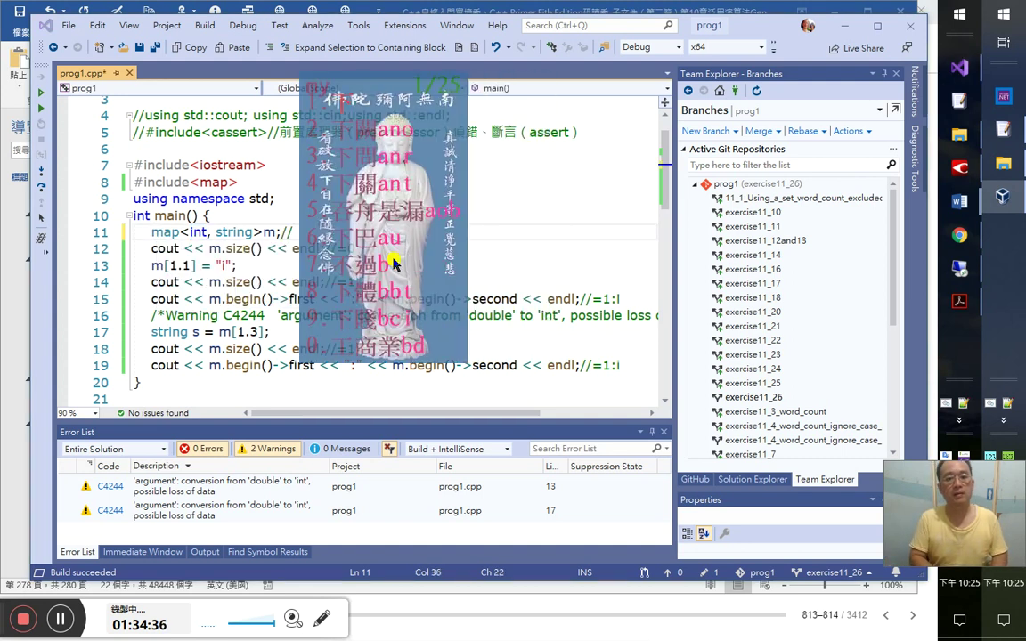
type("2")
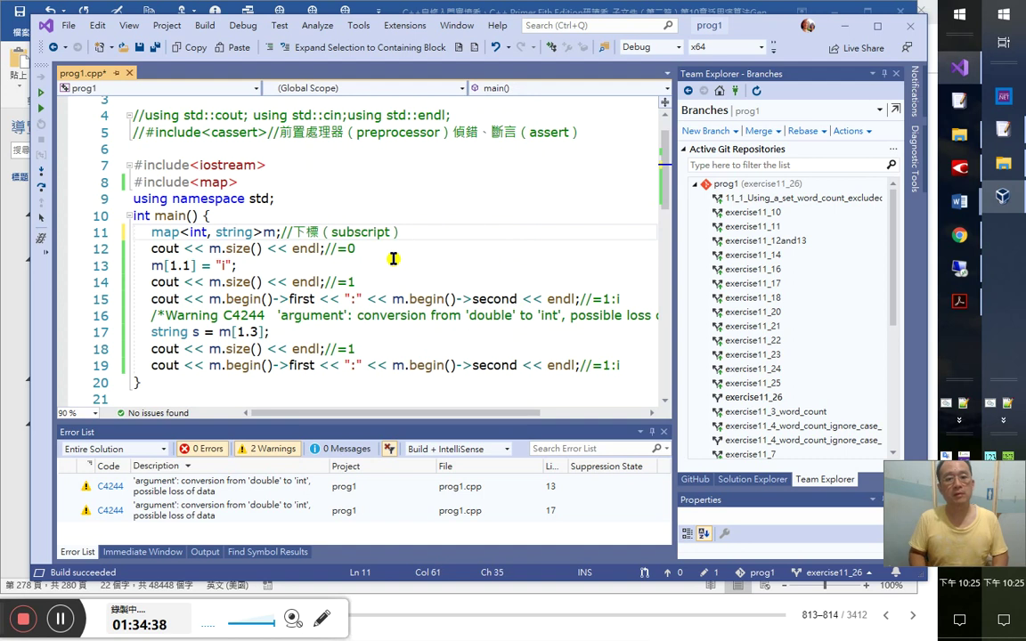
key("End")
type("西用")
key("BackSpace")
key("BackSpace")
type("m要用")
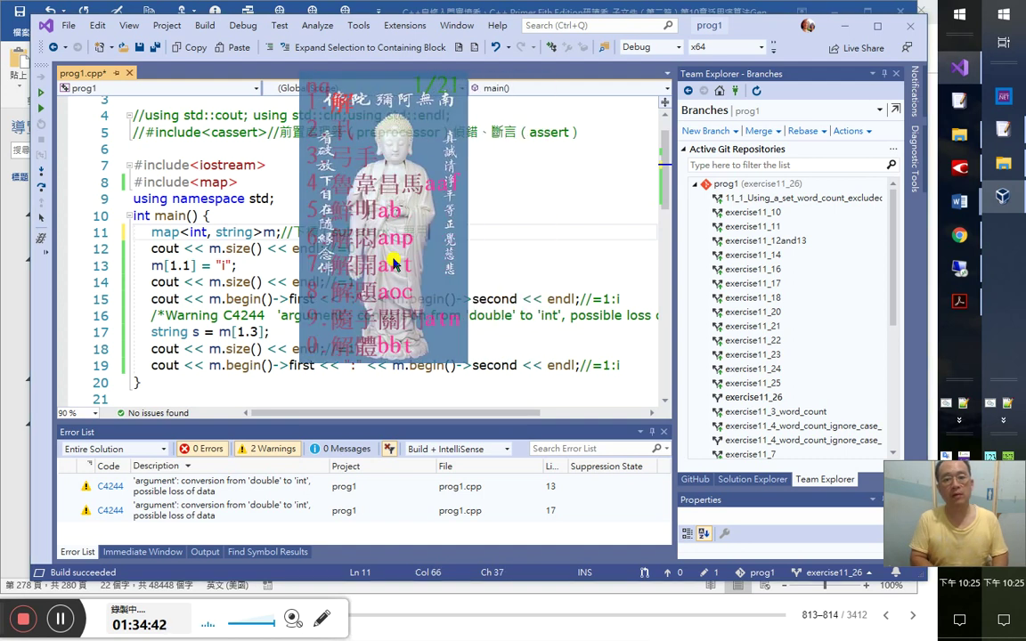
type("角括弧")
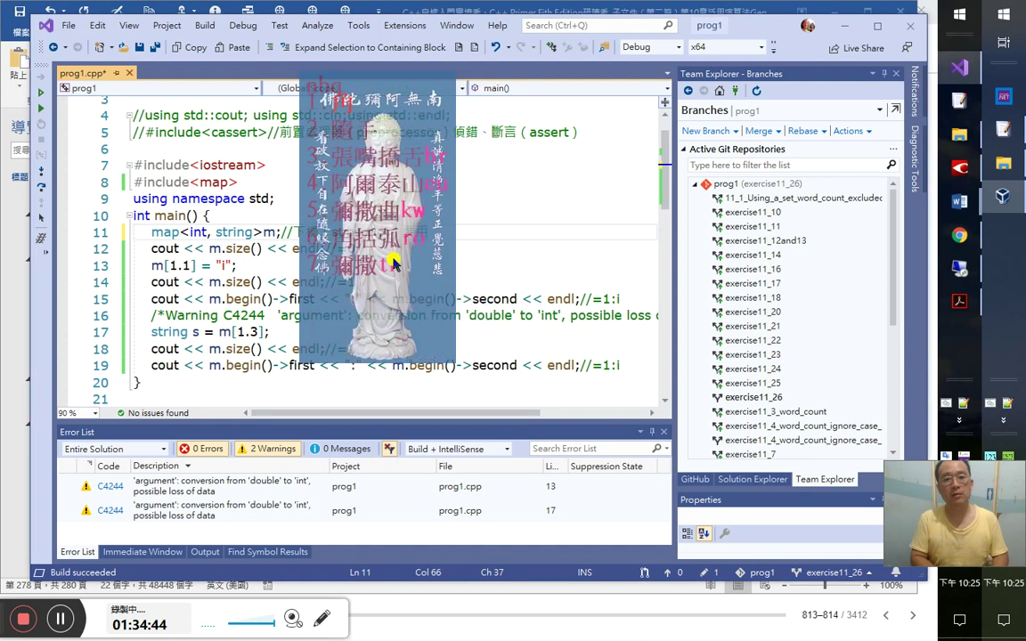
type("中前一")
key("BackSpace")
key("BackSpace")
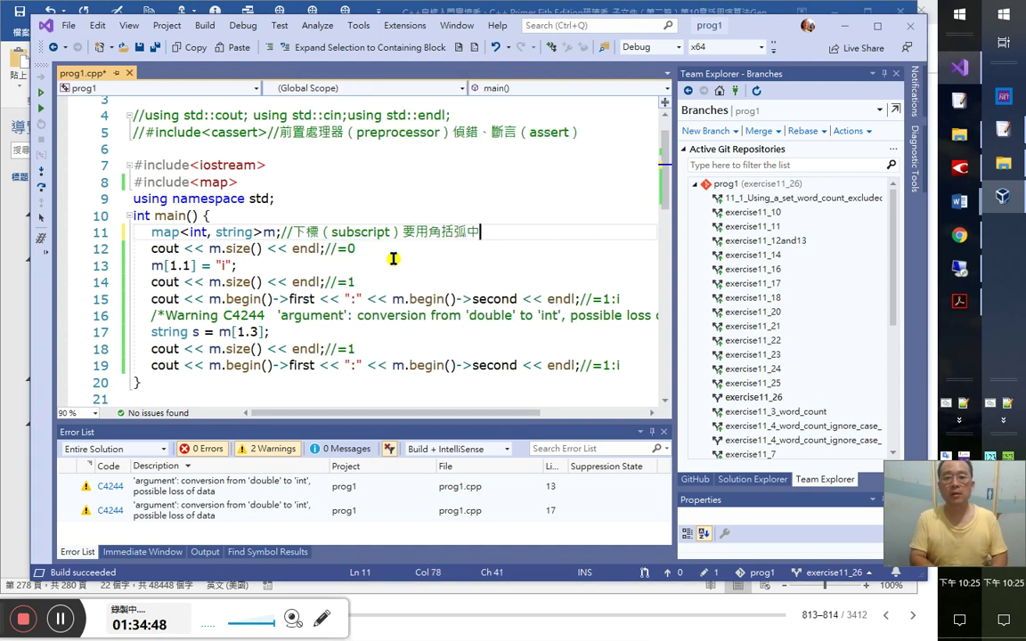
type("逗號")
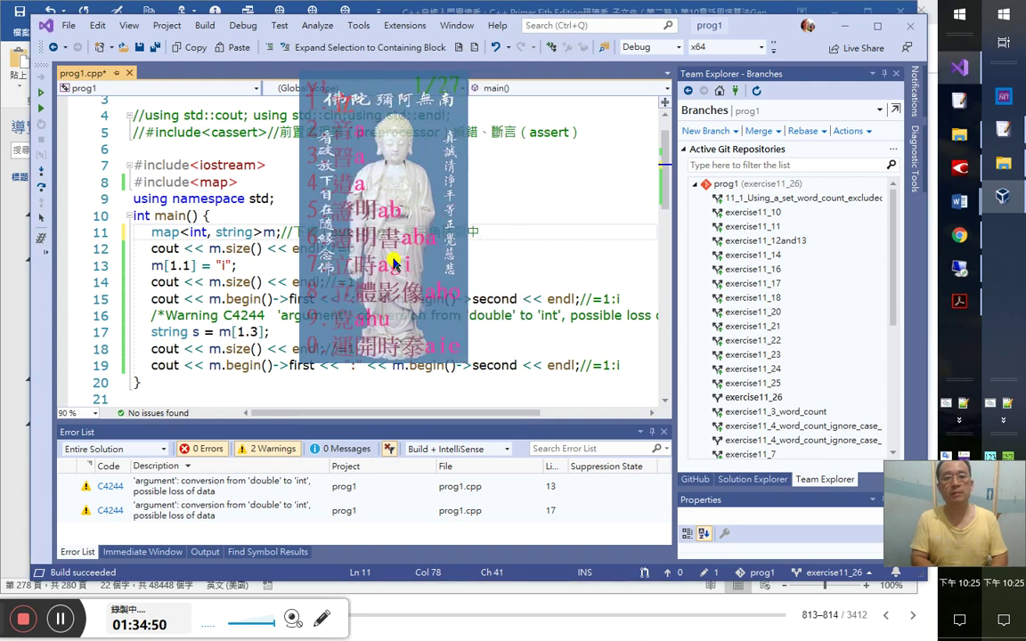
type("前的")
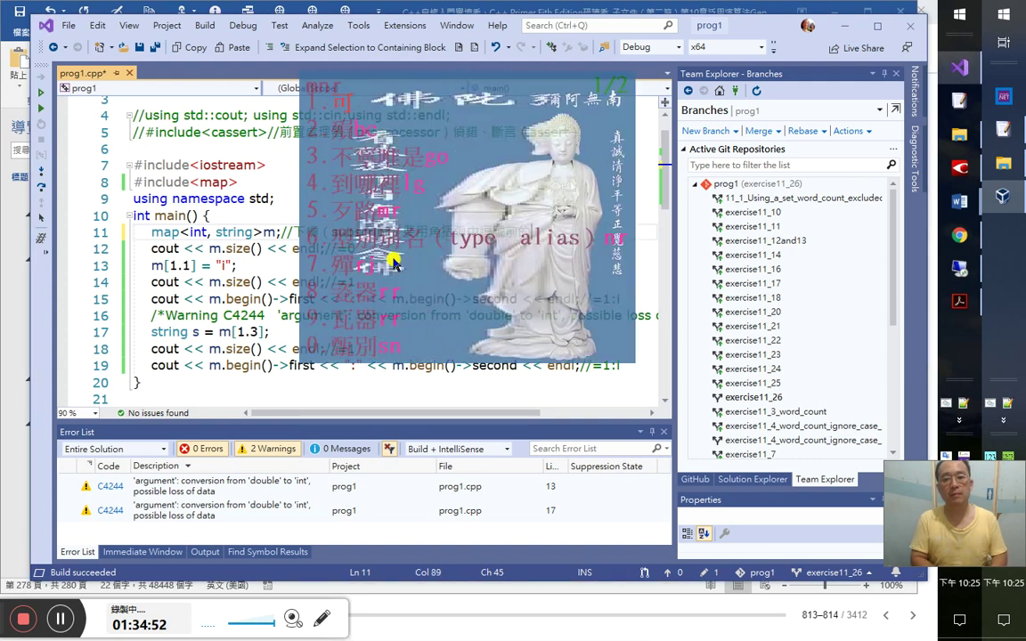
type("duj")
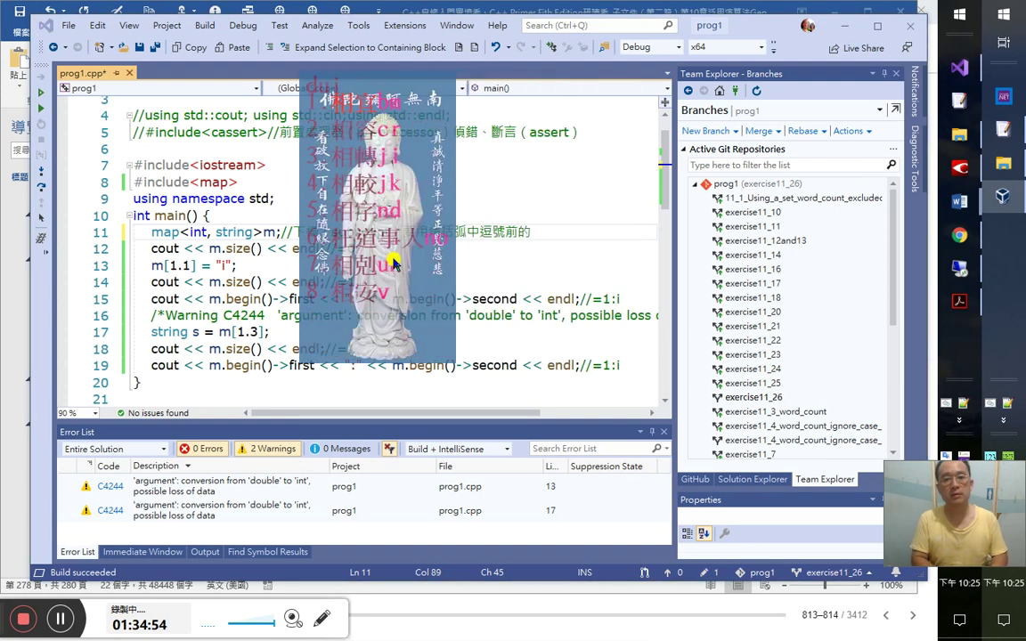
type("相容型別，")
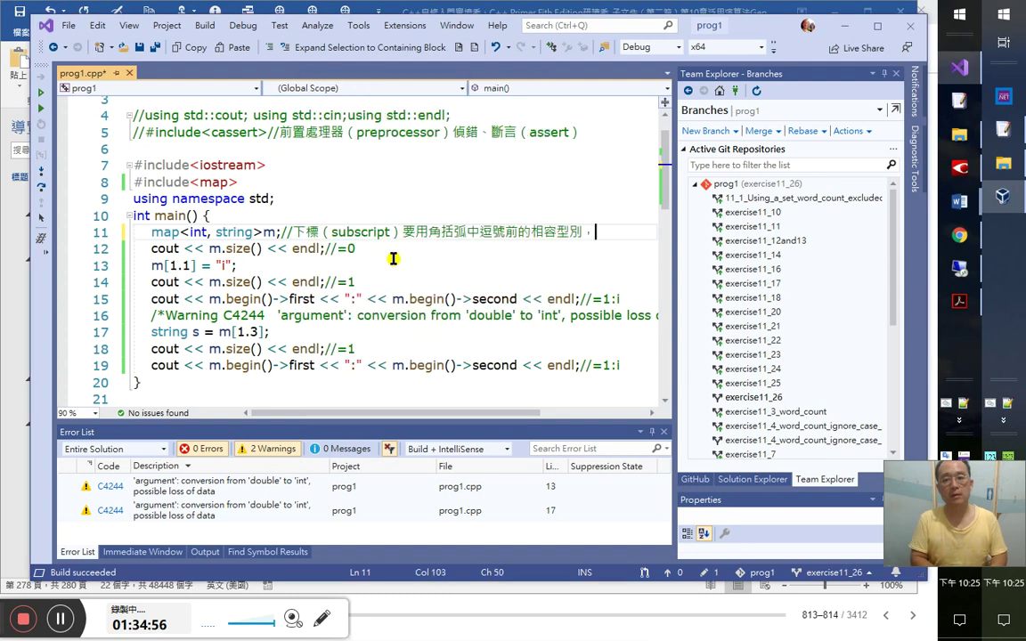
- Extend the map declaration's comment with "下標回傳的型別則為逗號後的型別"
type("下標")
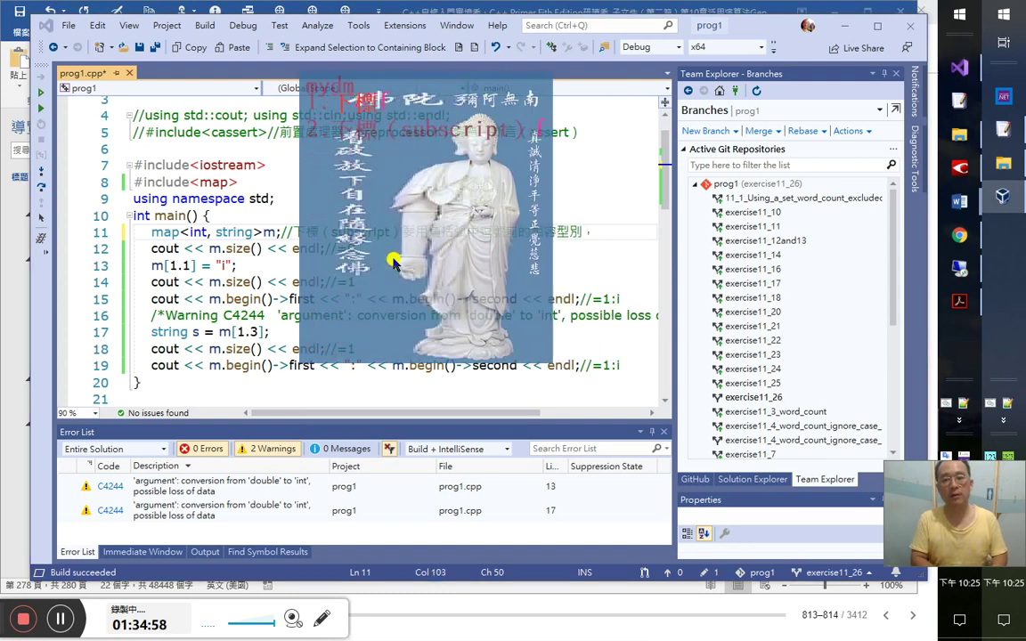
type("回傳")
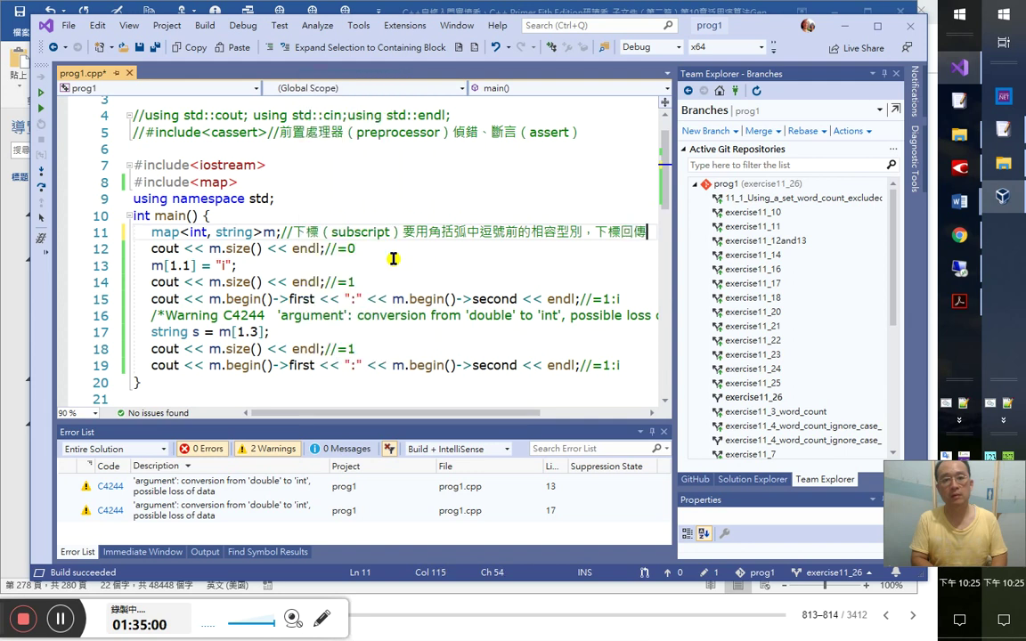
type("的型別則為")
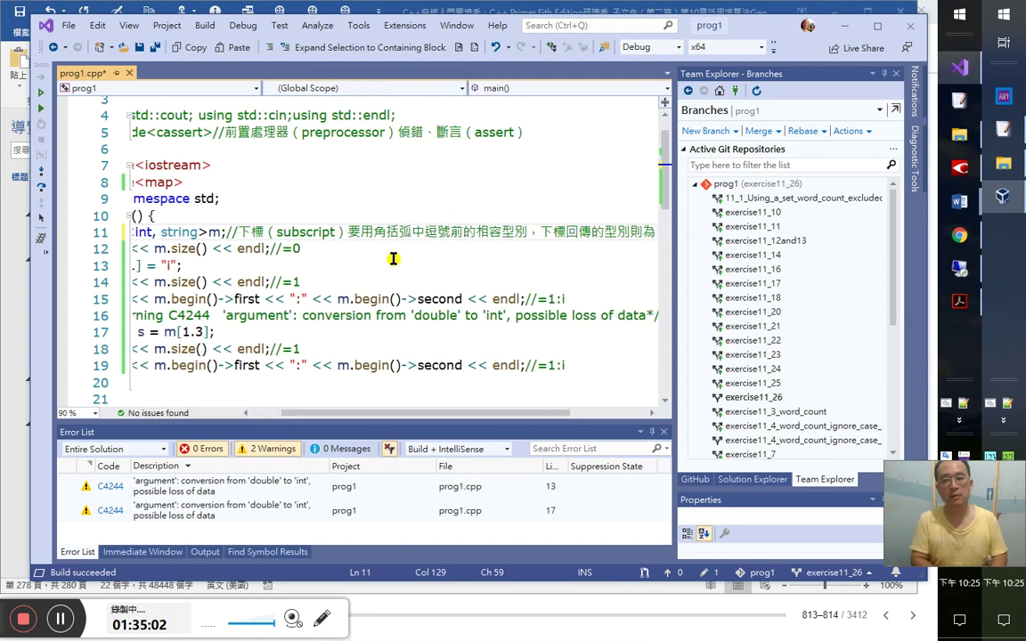
type("逗號")
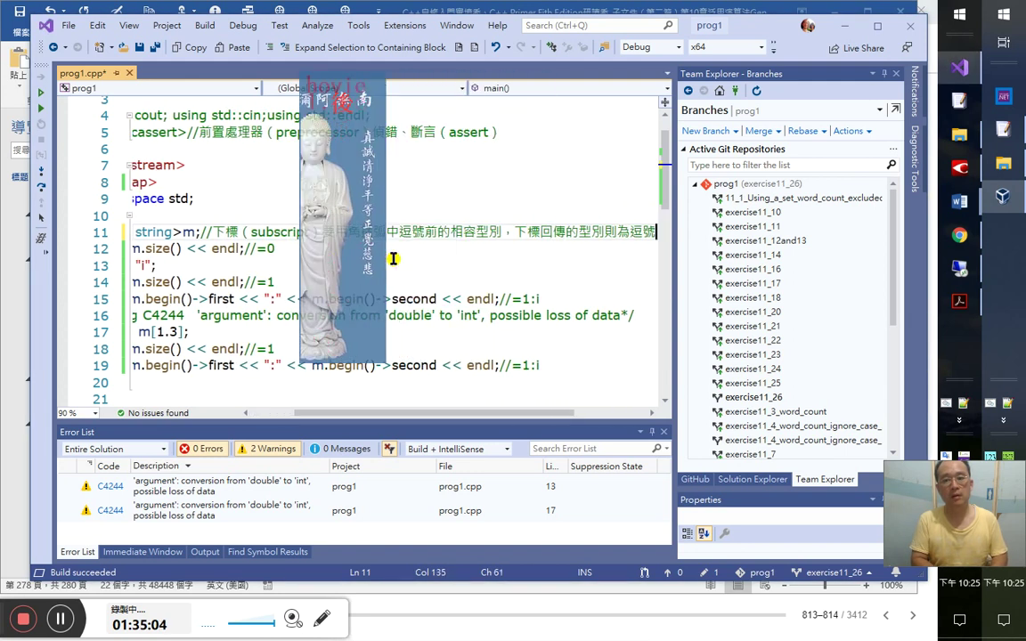
type("後的型別")
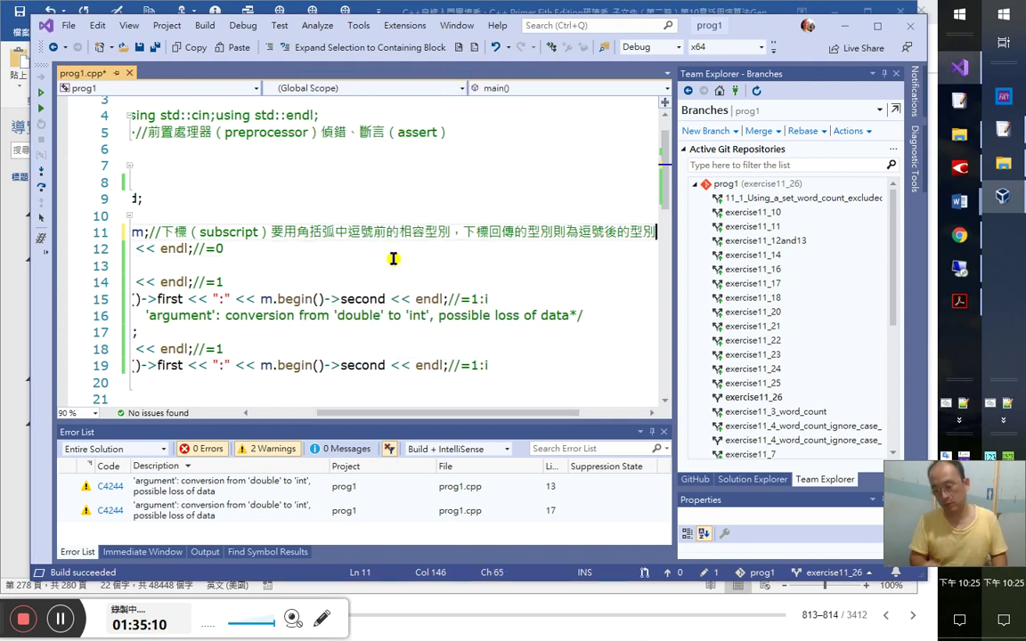
- Duplicate the string s = m[1.3]; line directly below itself
key("Home")
key("Down")
key("Down")
key("Down")
key("Down")
key("Down")
key("Down")
key("Down")
key("Down")
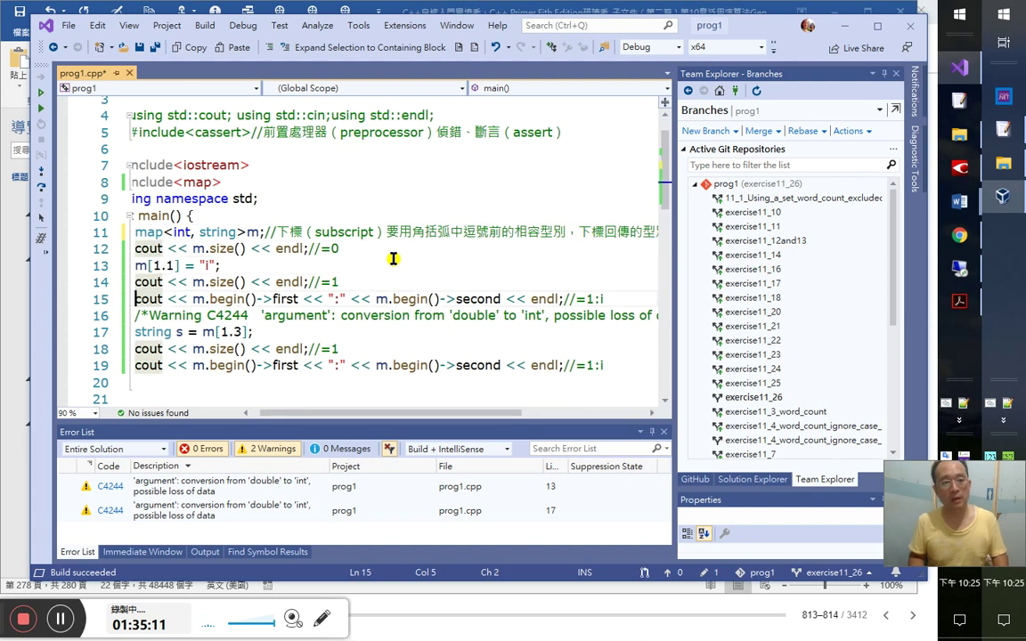
key("Up")
key("Up")
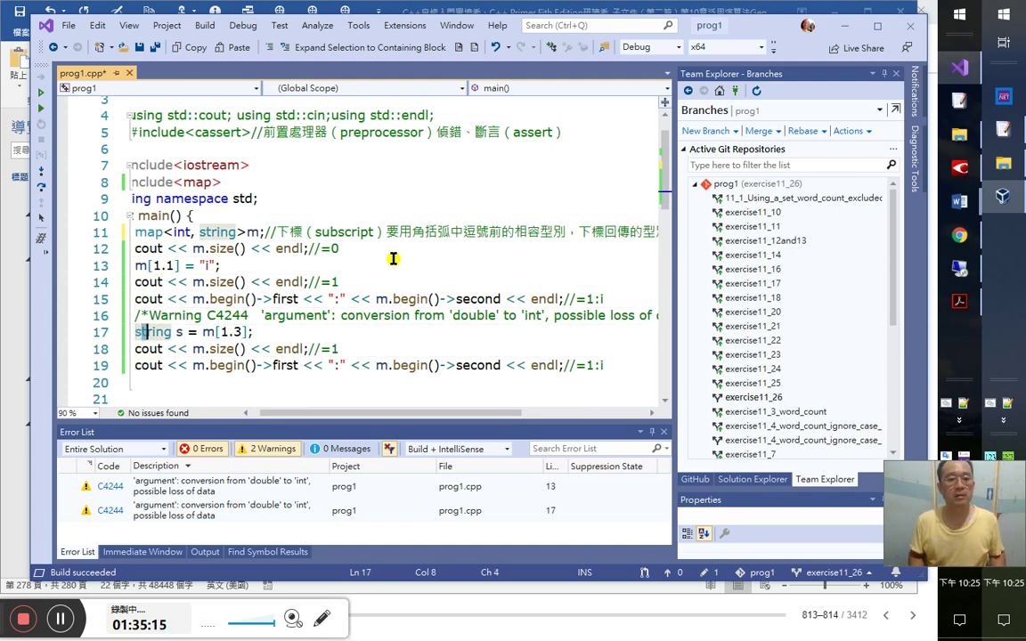
key("End")
key("ctrl+d")
- Remove the variable name s from the duplicated m[1.3] declaration
key("Down")
key("Left")
key("Up")
key("Left")
key("Left")
key("Left")
key("Left")
key("Left")
key("Left")
key("Left")
key("Left")
key("Right")
key("Right")
key("Delete")
type("t")
type("2")
key("BackSpace")
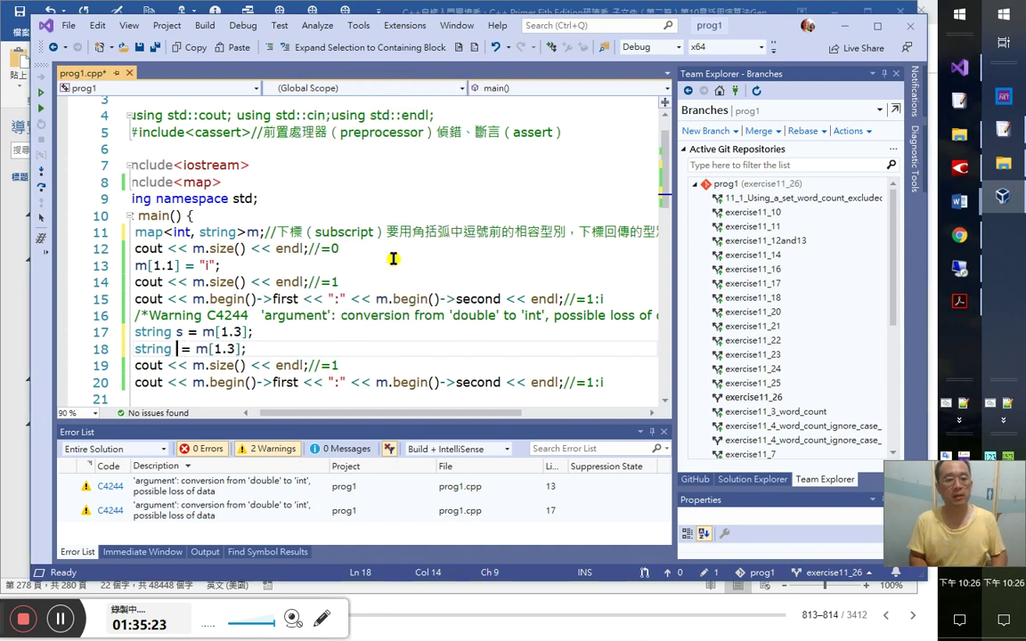
- Rewrite the duplicated declaration as auto as = m[1.3];
type("sa")
key("Left")
key("Left")
key("ctrl+shift+Left")
type("auto")
key("Escape")
key("Right")
key("Delete")
key("Right")
type("s")
key("Down")
scroll(266, 301, "down", 1)
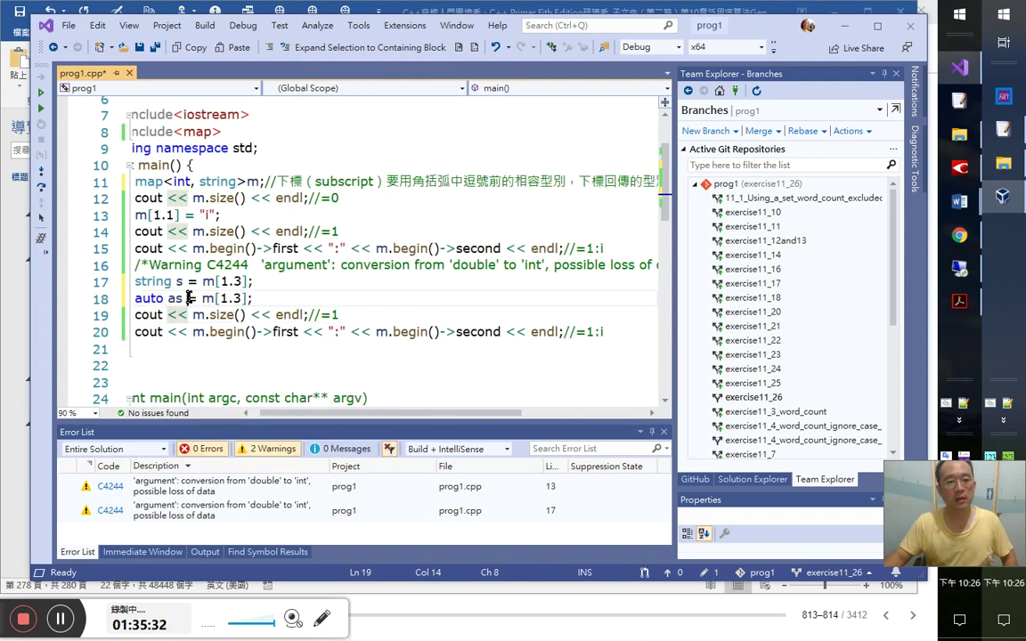
scroll(211, 331, "down", 1)
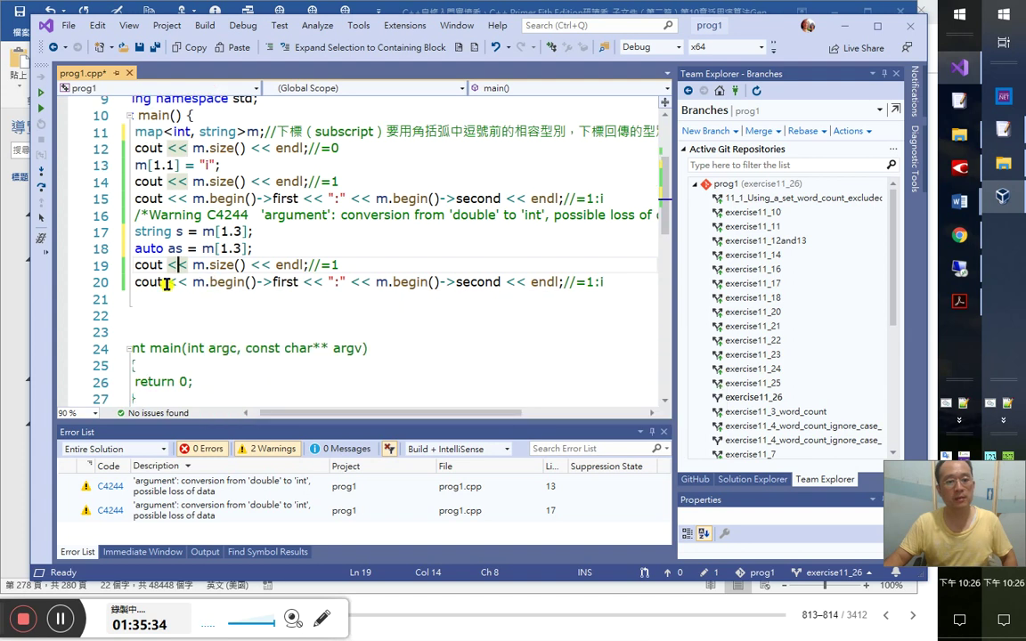
- Add the comment "//type of as is string" after the auto as = m[1.3]; declaration
left_click(301, 249)
type("？？")
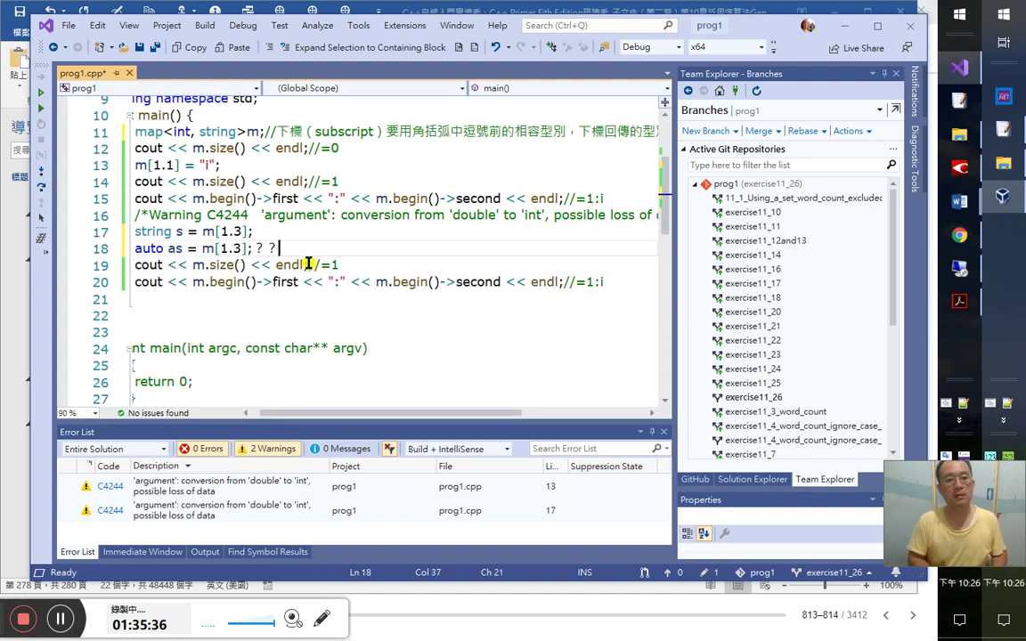
key("BackSpace")
type("/")
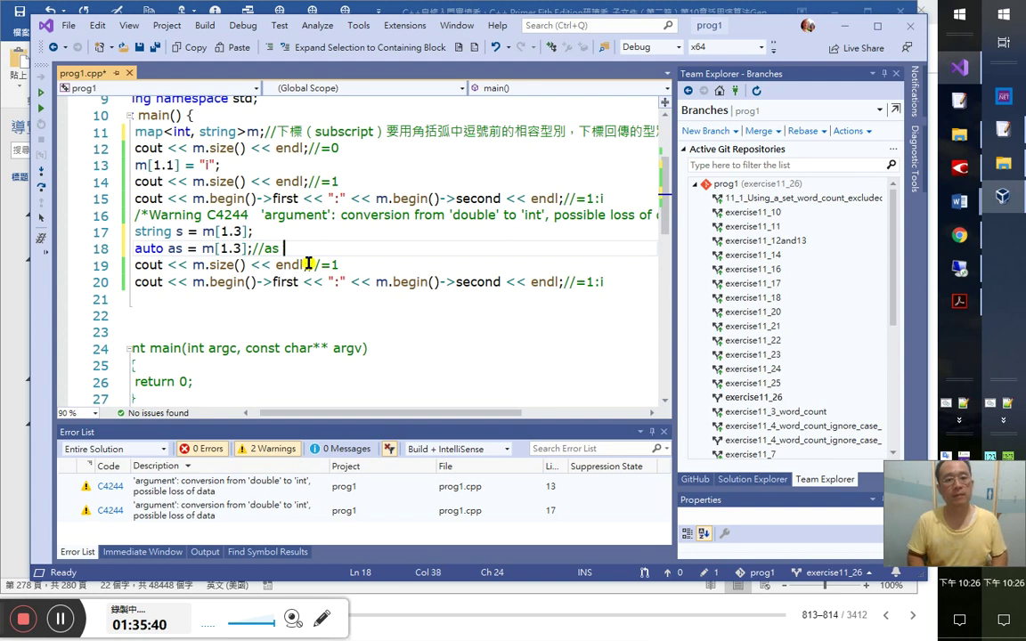
type("type of as  is string")
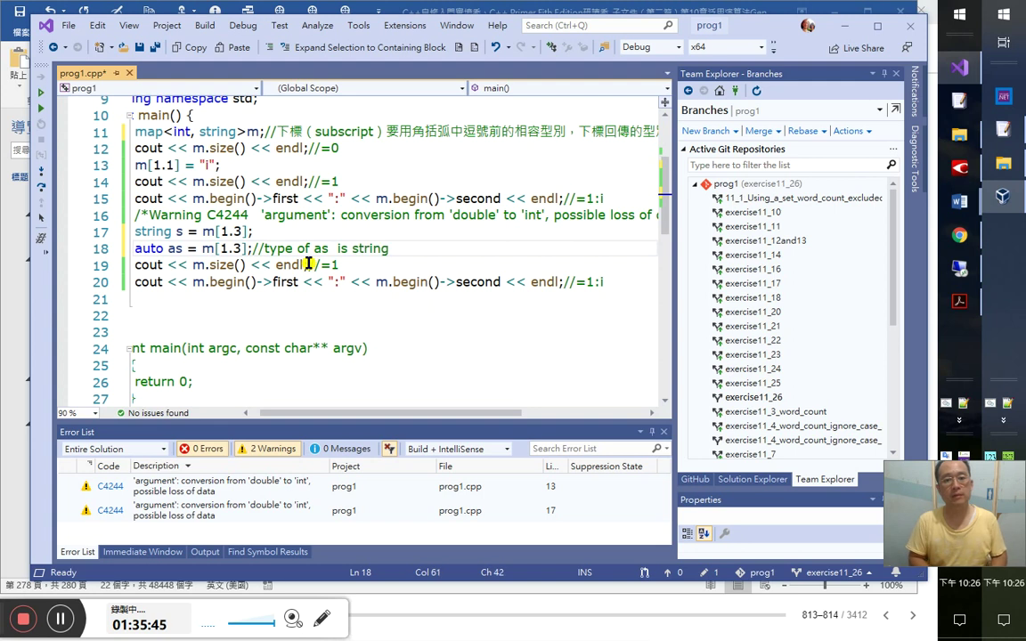
key("Down")
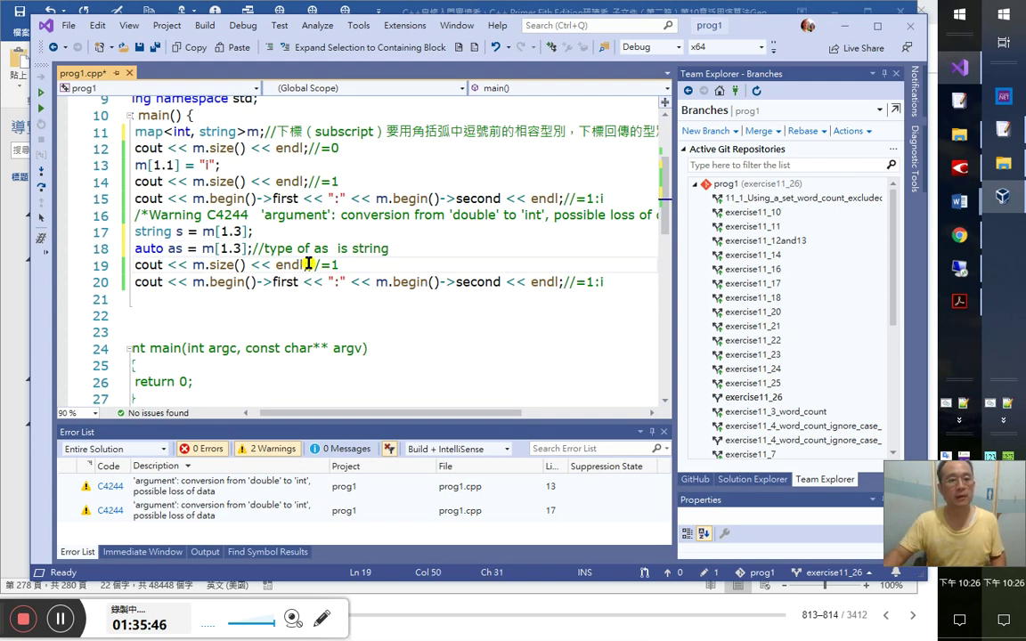
- Debug the program up to the final cout line, check the type of the local variable as, and let the run finish
left_click(178, 283)
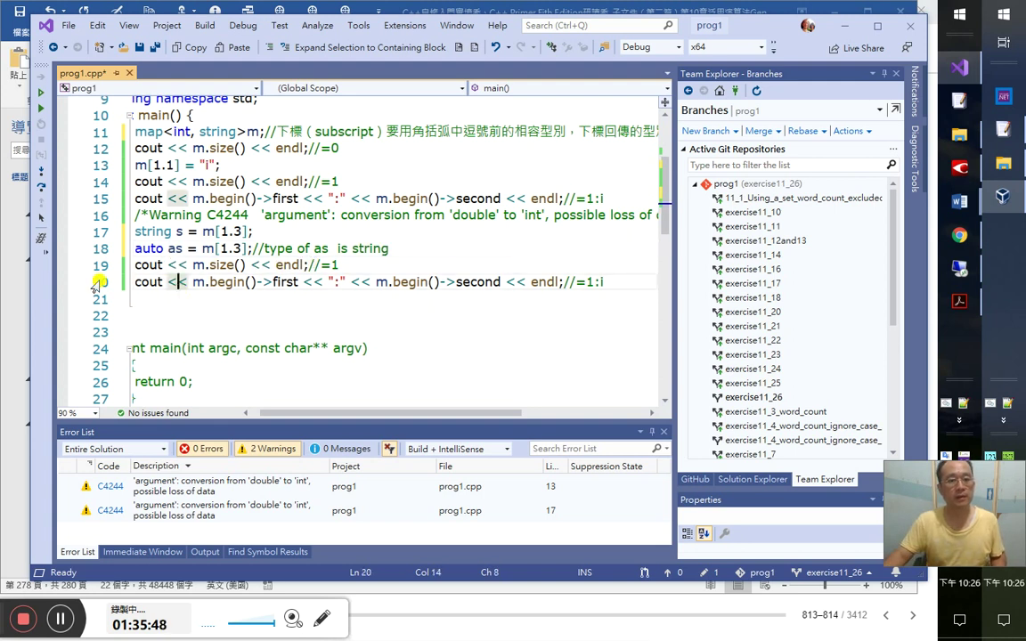
left_click(42, 219)
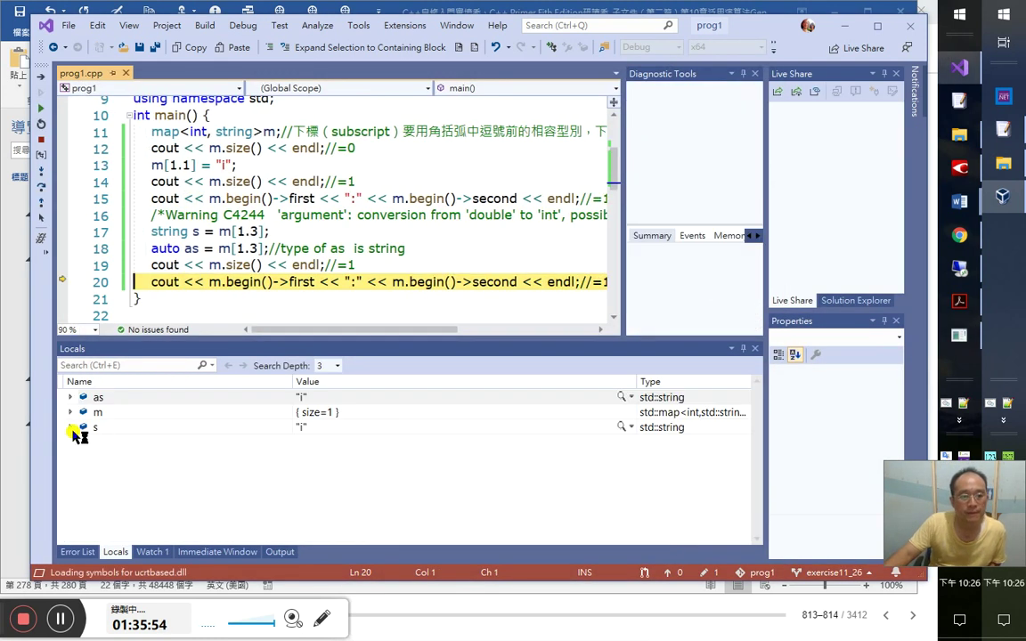
left_click(656, 394)
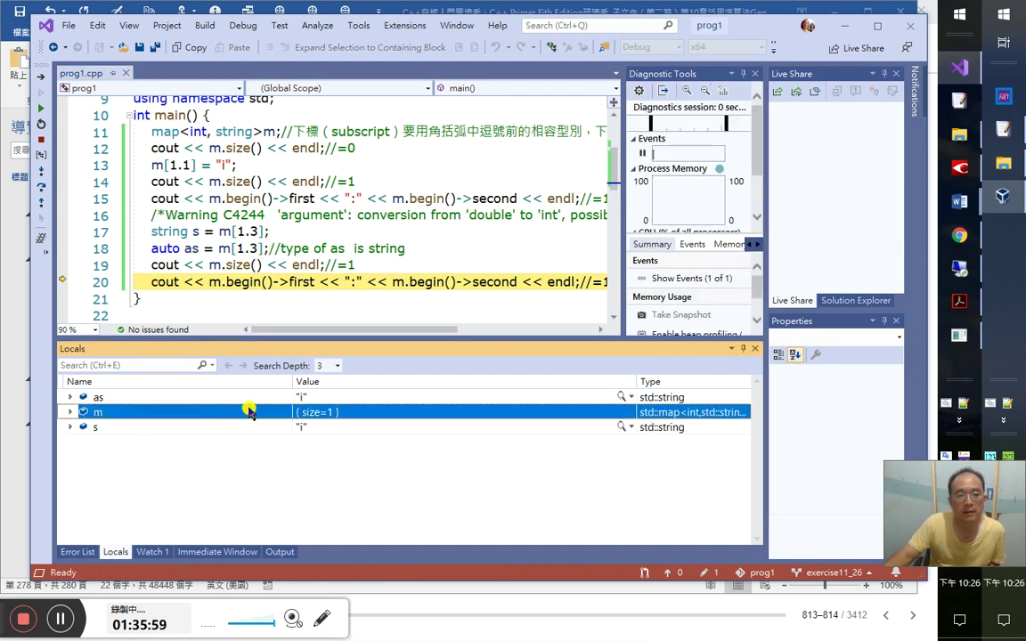
left_click(139, 398)
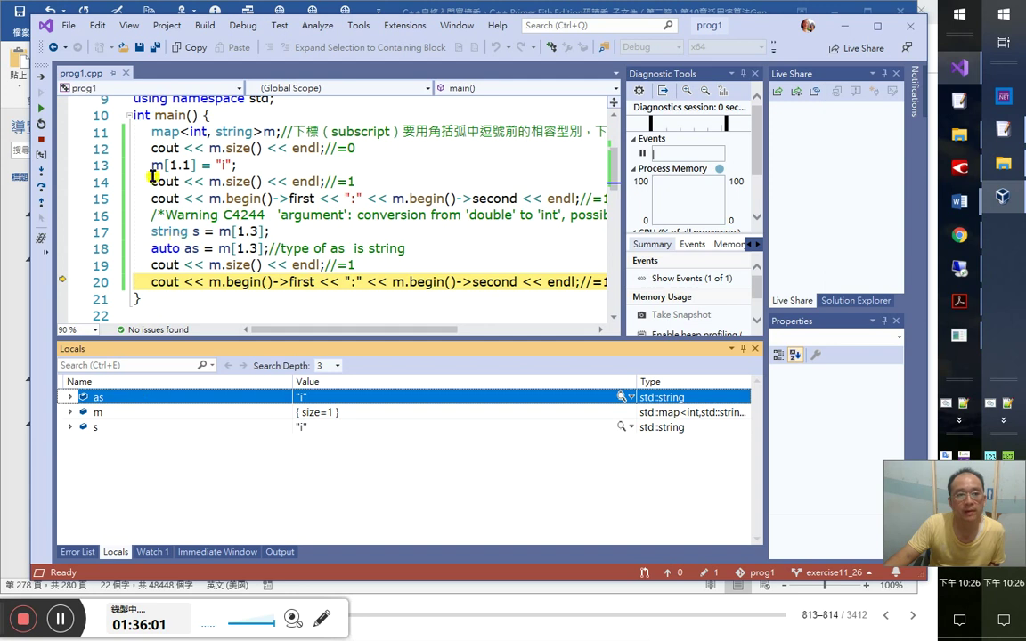
left_click(41, 109)
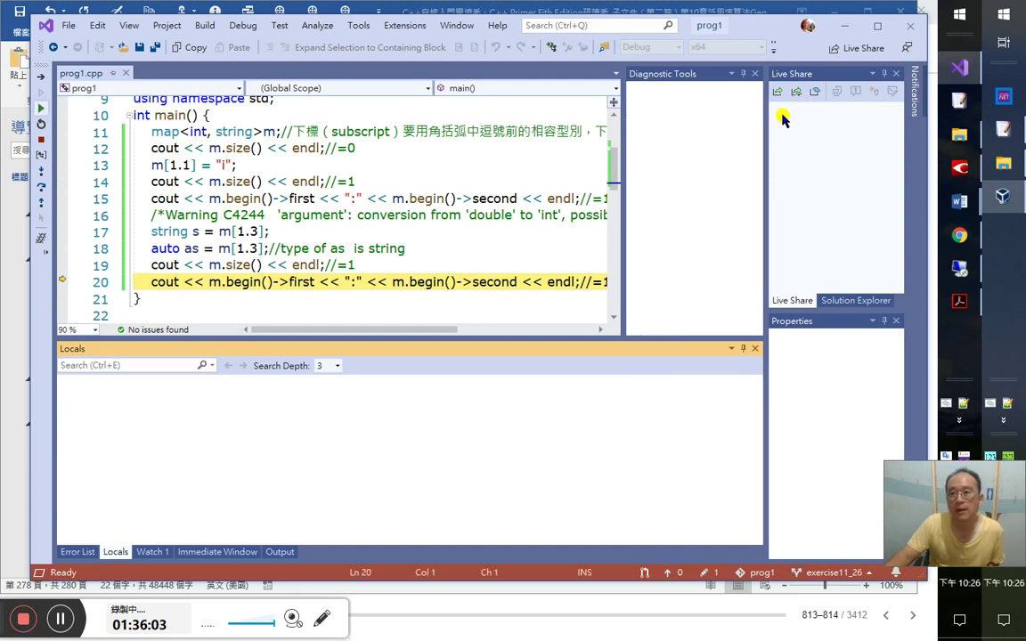
- Commit the prog1.cpp changes with the message "OK" and sync branch exercise11_26
left_click(711, 574)
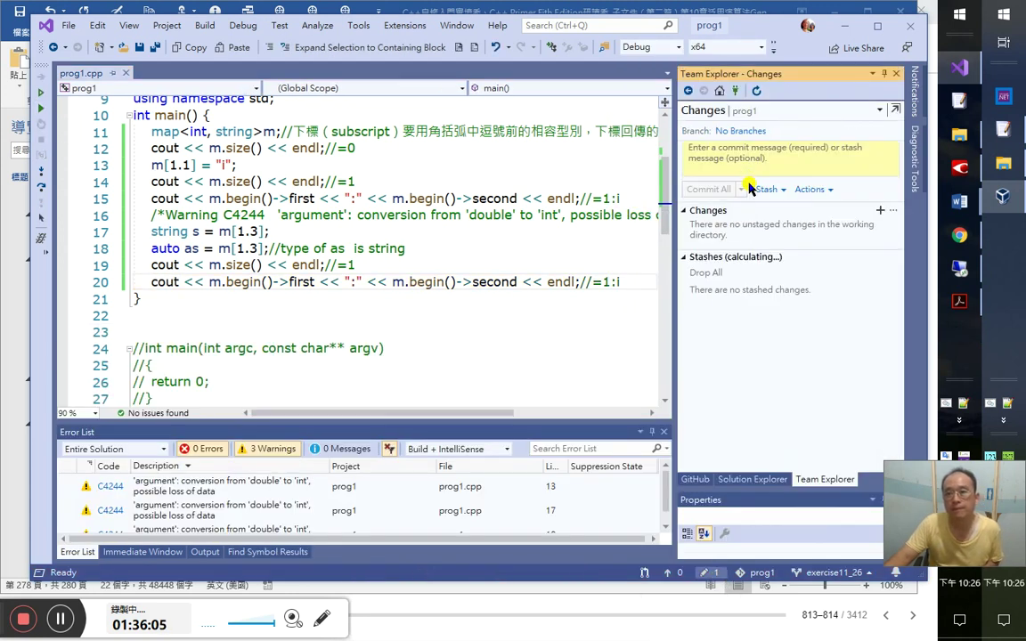
left_click(735, 167)
type("OK")
key("Tab")
key("Down")
key("Down")
key("Down")
key("Return")
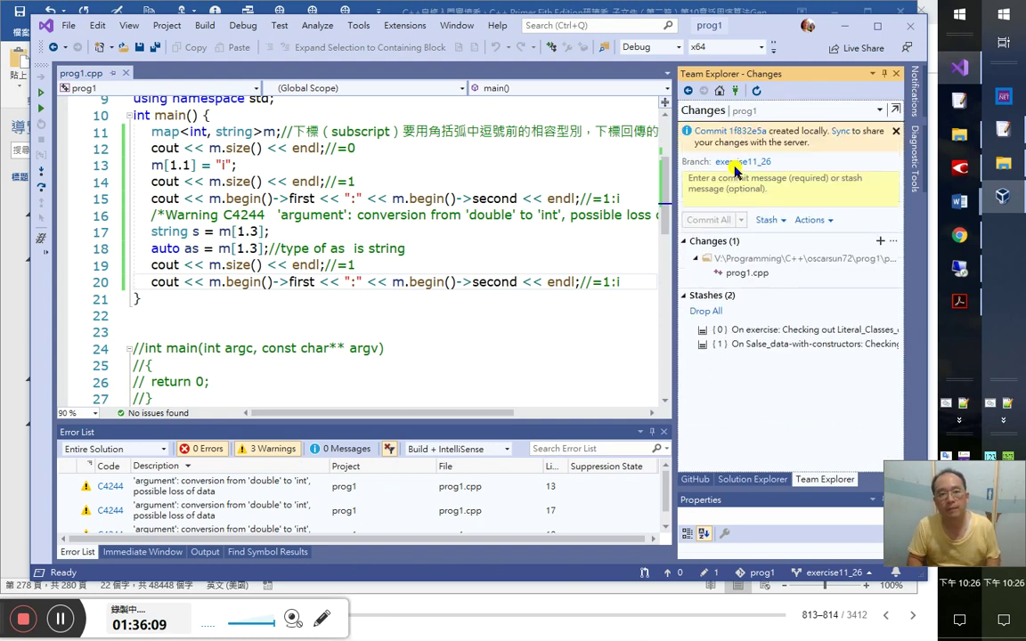
- Copy the code from #include<iostream> through main's closing brace in Visual Studio Code and paste it below the 練習 11.26 answer in Word
key("ctrl+super+Right")
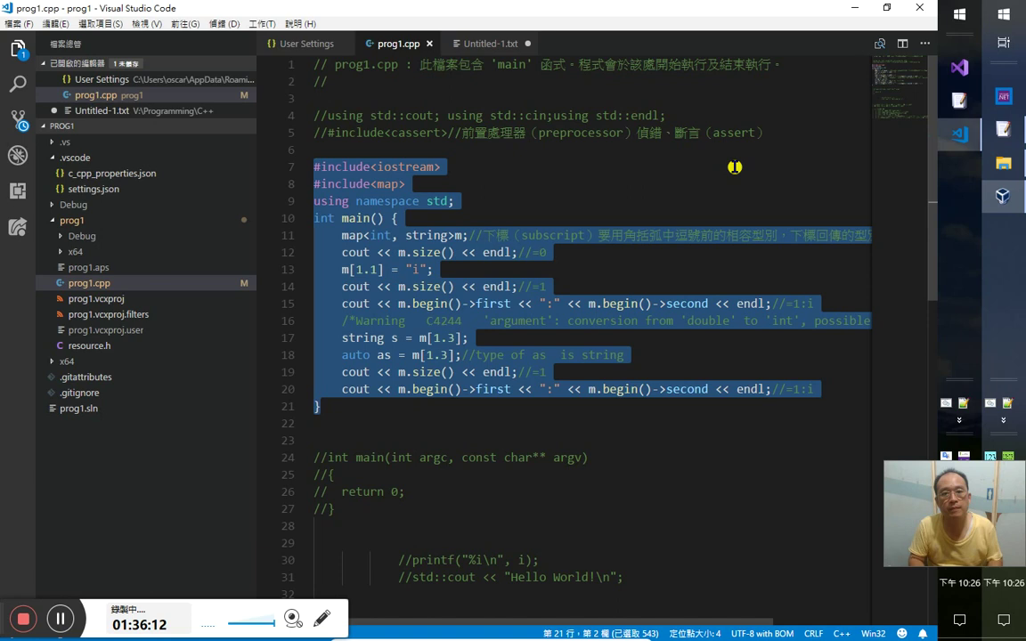
key("alt+Tab")
key("alt+Tab")
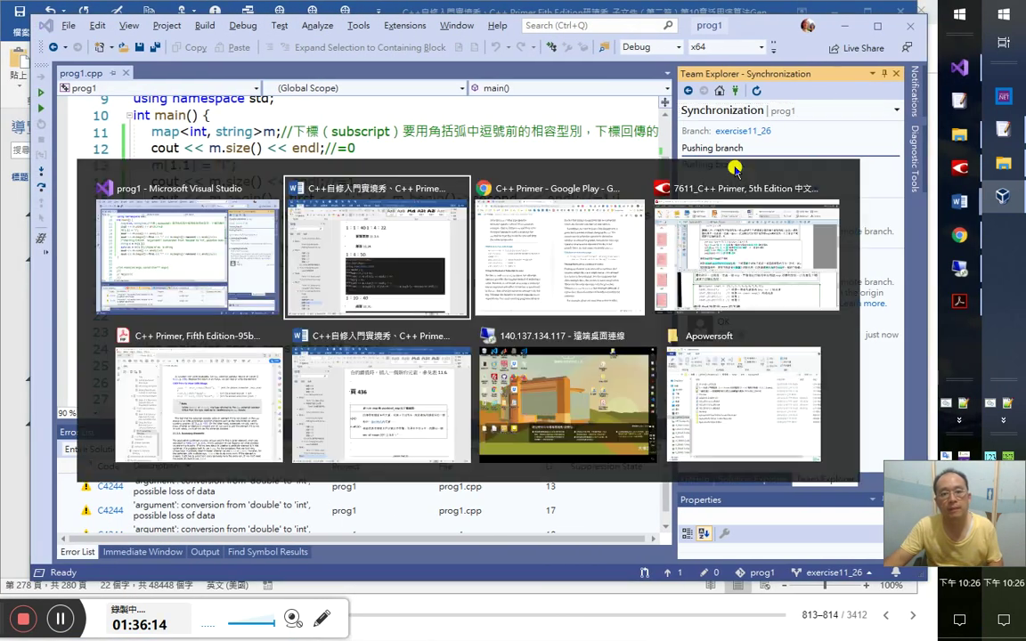
scroll(560, 401, "down", 10)
scroll(516, 442, "down", 5)
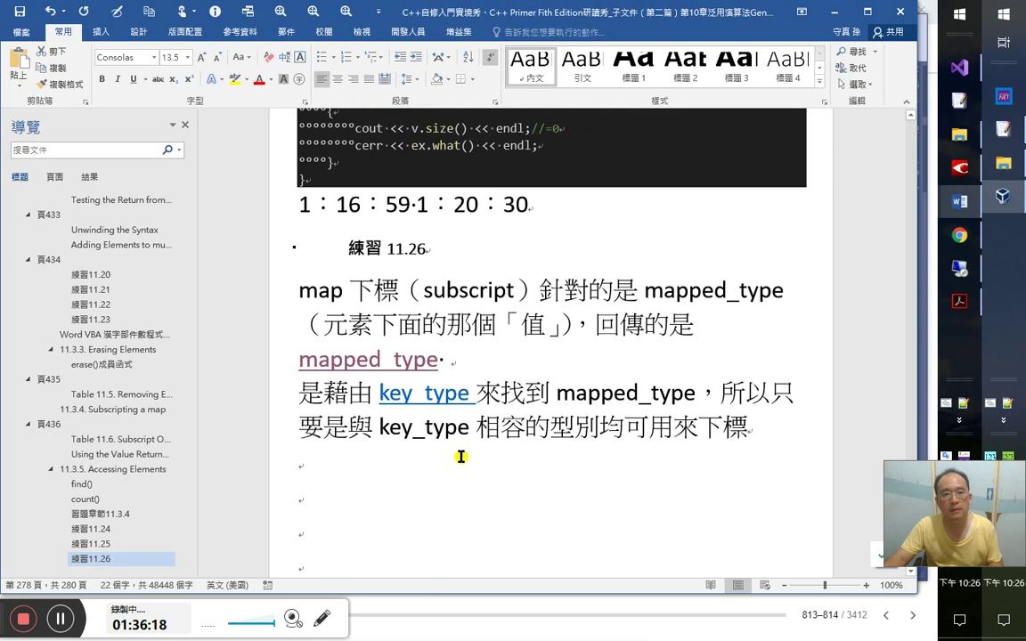
scroll(461, 455, "down", 2)
left_click(460, 455)
scroll(464, 453, "up", 2)
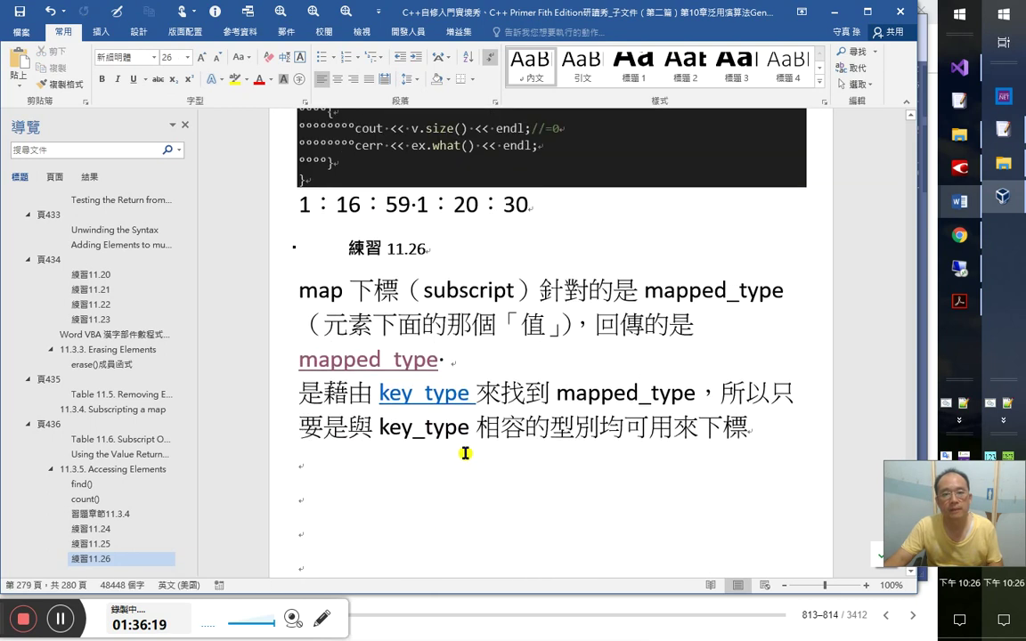
left_click(17, 64)
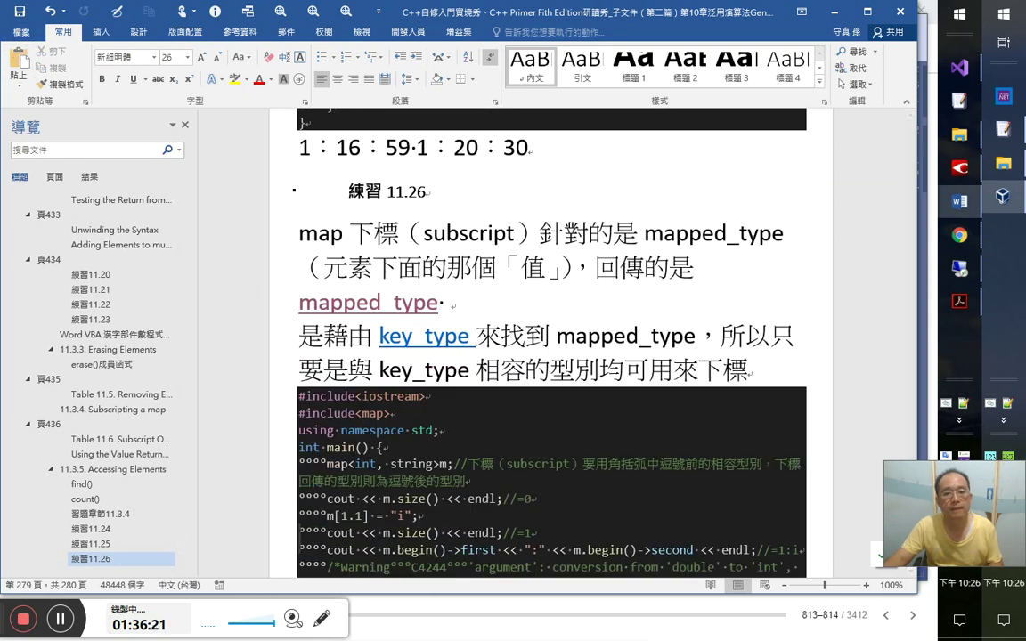
- Highlight the Chinese comment text after the map<int, string>m; declaration in the pasted code in yellow
scroll(311, 336, "up", 2)
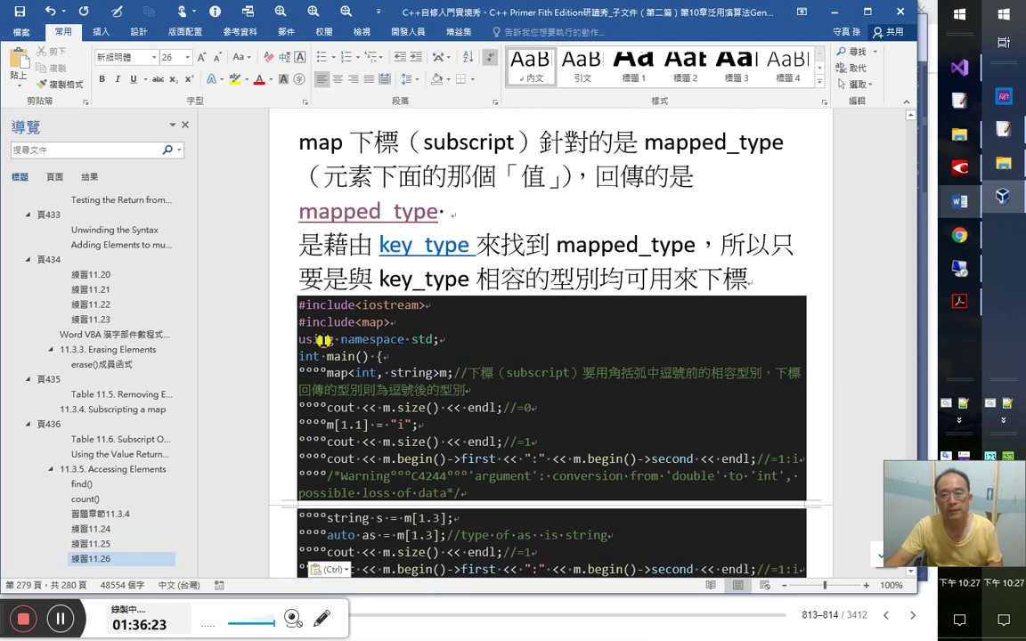
scroll(323, 339, "down", 1)
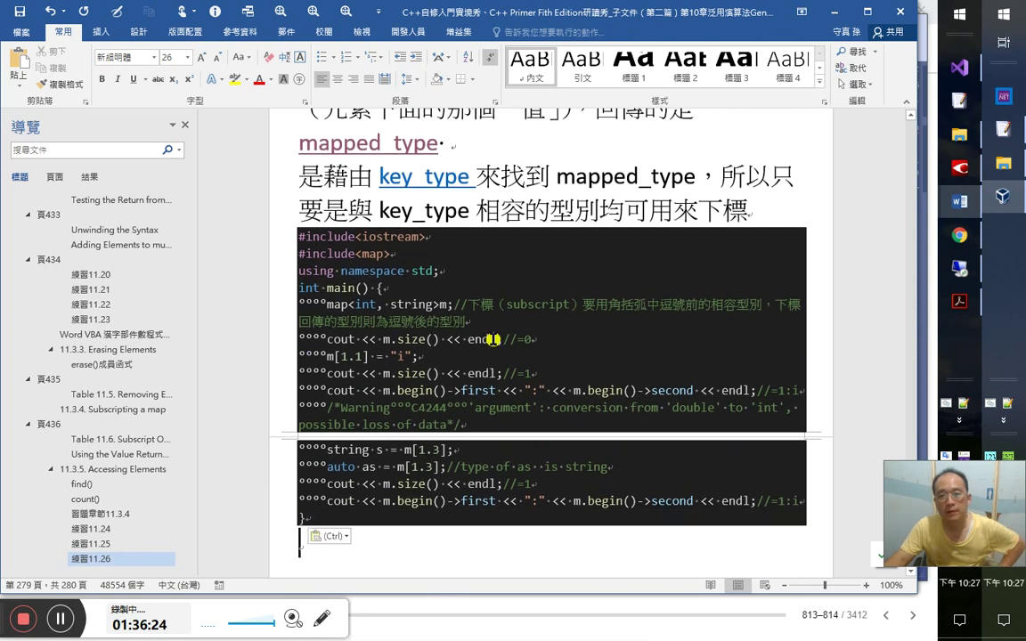
double_click(358, 305)
scroll(538, 348, "up", 1)
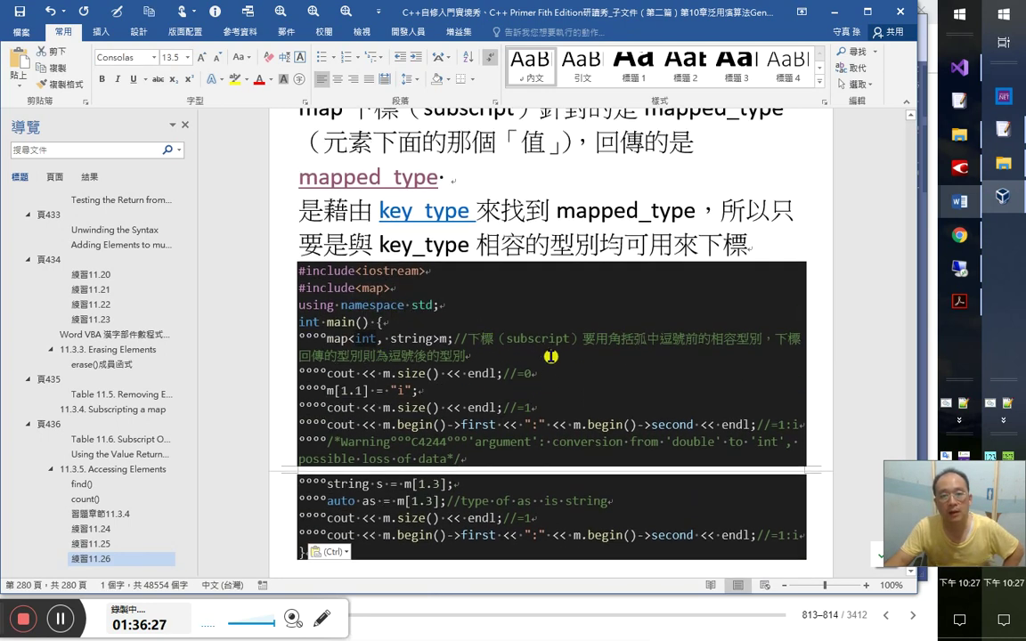
left_click(468, 356, "shift")
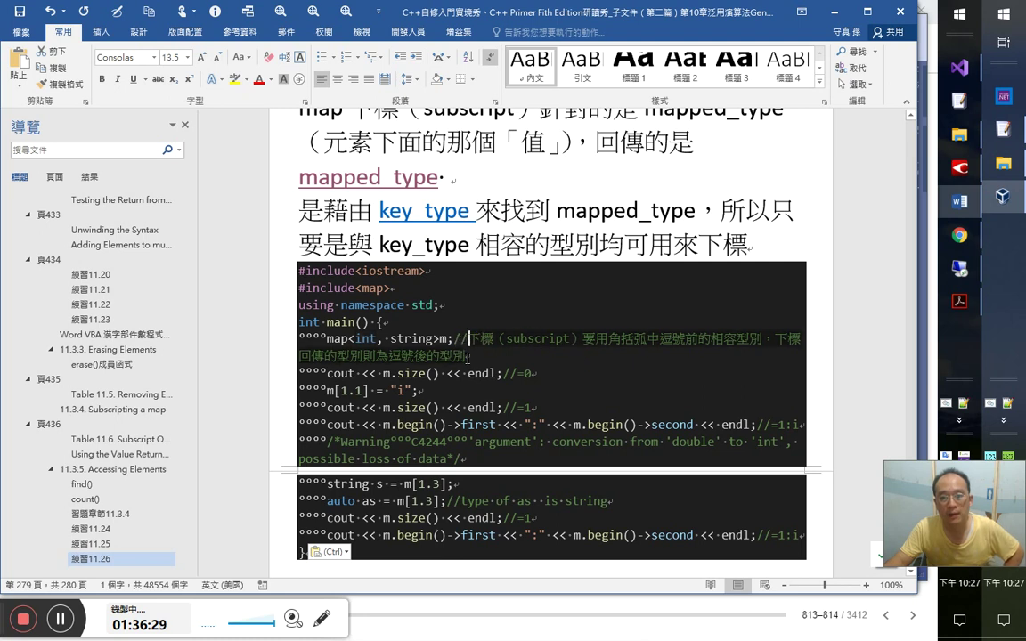
left_click(235, 80)
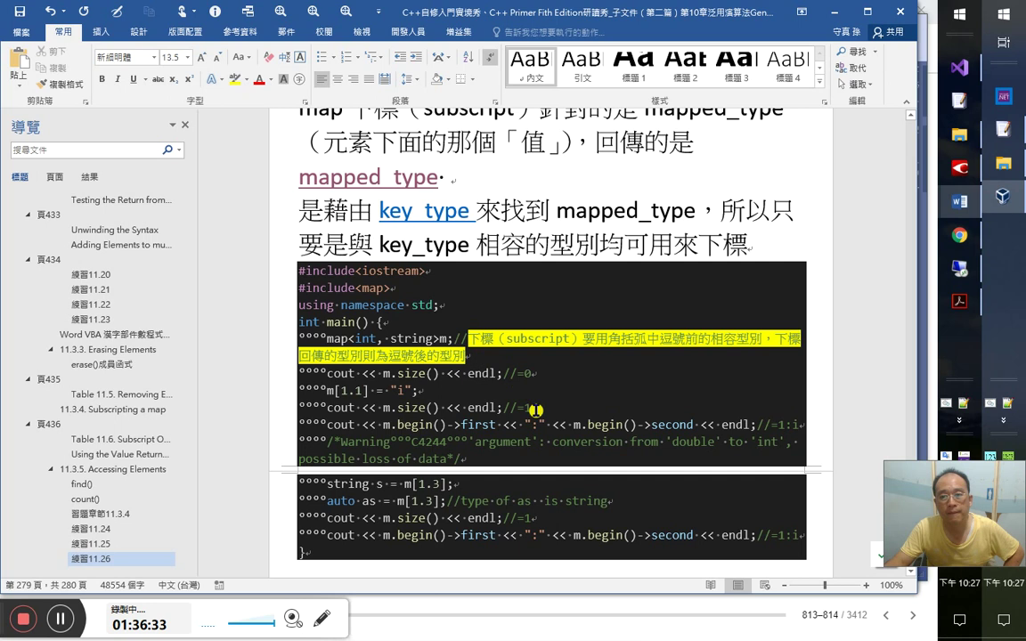
scroll(536, 409, "down", 3)
left_click(449, 450)
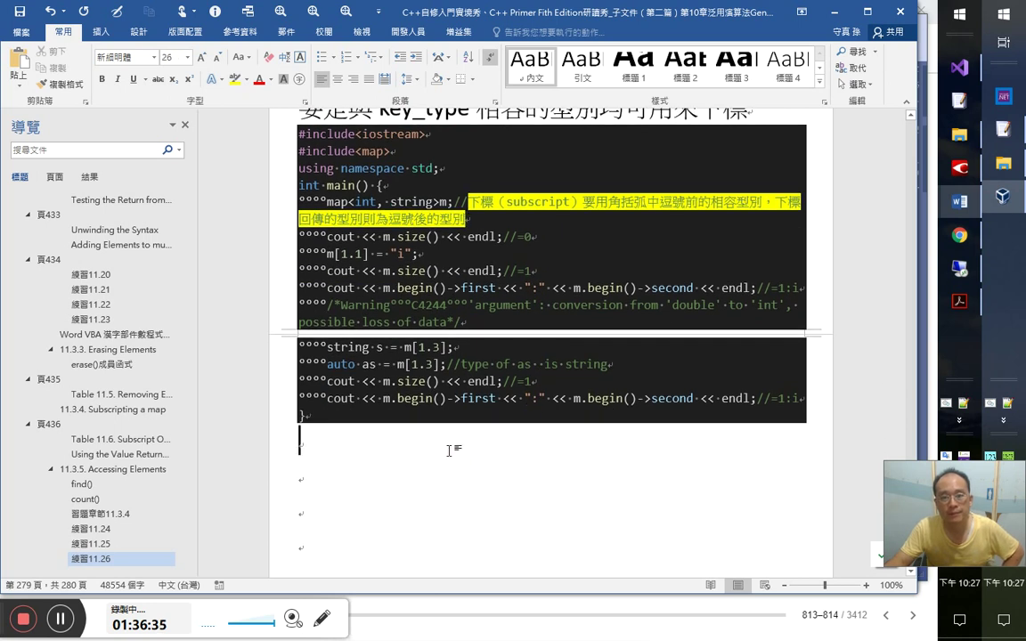
- Switch to the C++ Primer e-book in Chrome and read the passage on using find instead of subscript for maps
scroll(459, 450, "down", 2)
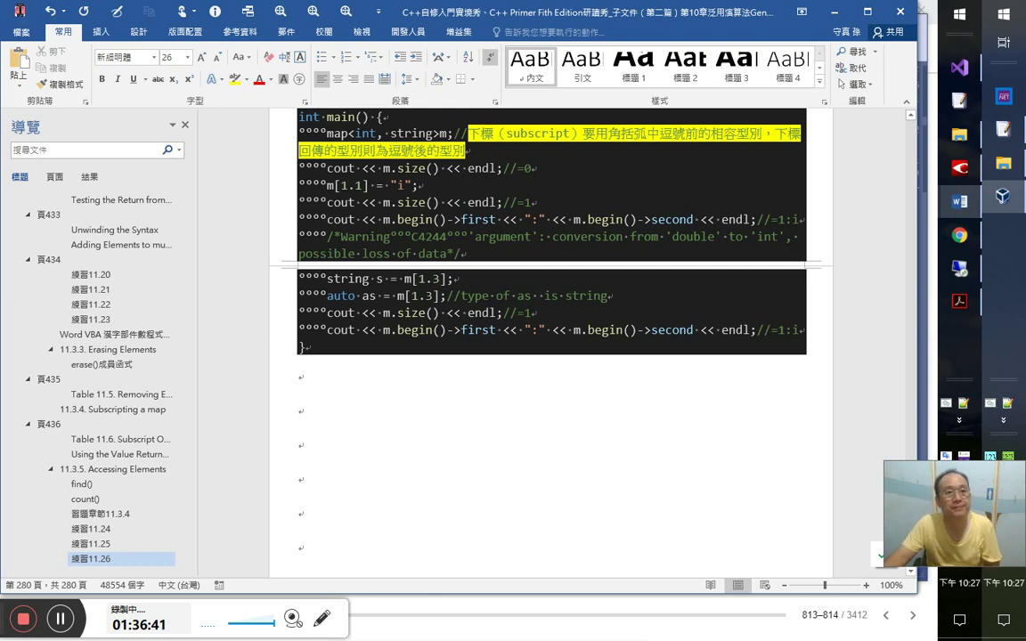
key("alt+Tab")
key("alt+Tab")
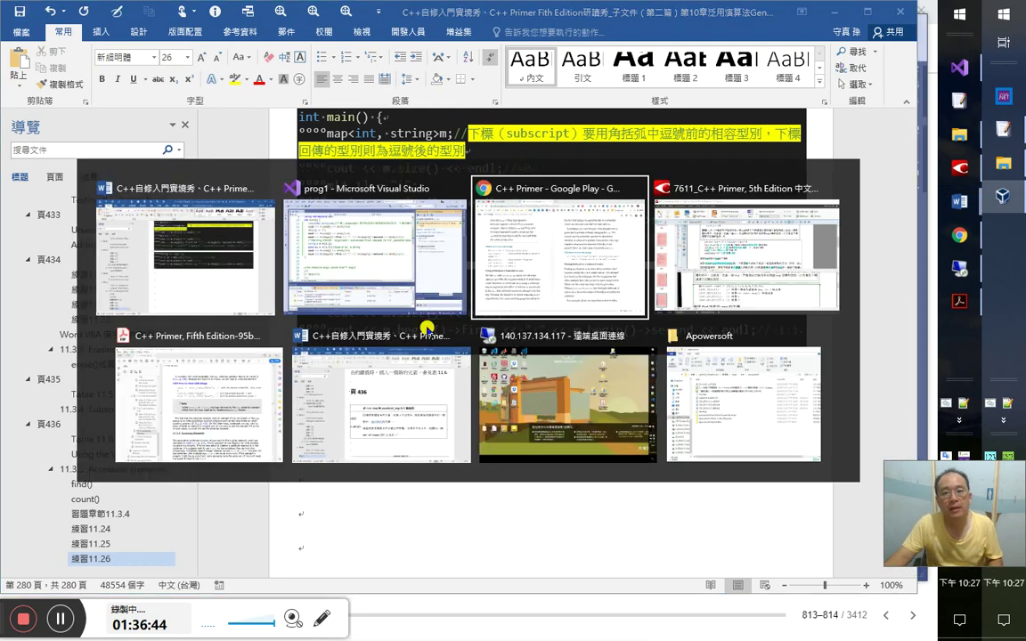
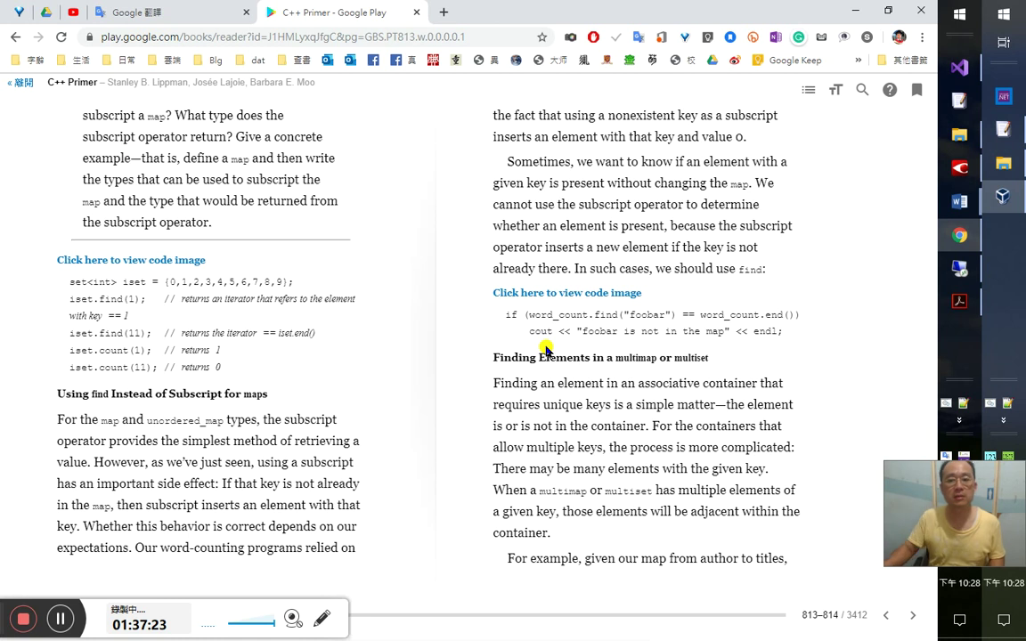
- Switch to the C++ Primer PDF in Acrobat and copy the heading "Table 11.7. Operations to Find Elements in an Associative Container"
key("alt+Tab")
key("alt+Tab")
key("alt+Tab")
key("alt+Tab")
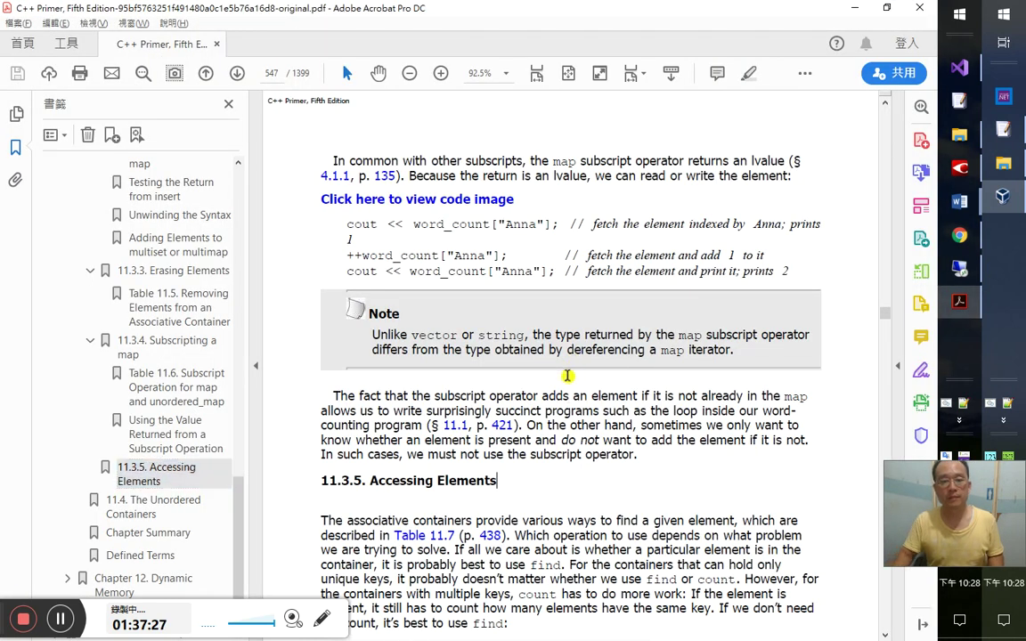
key("ctrl+Page_Down")
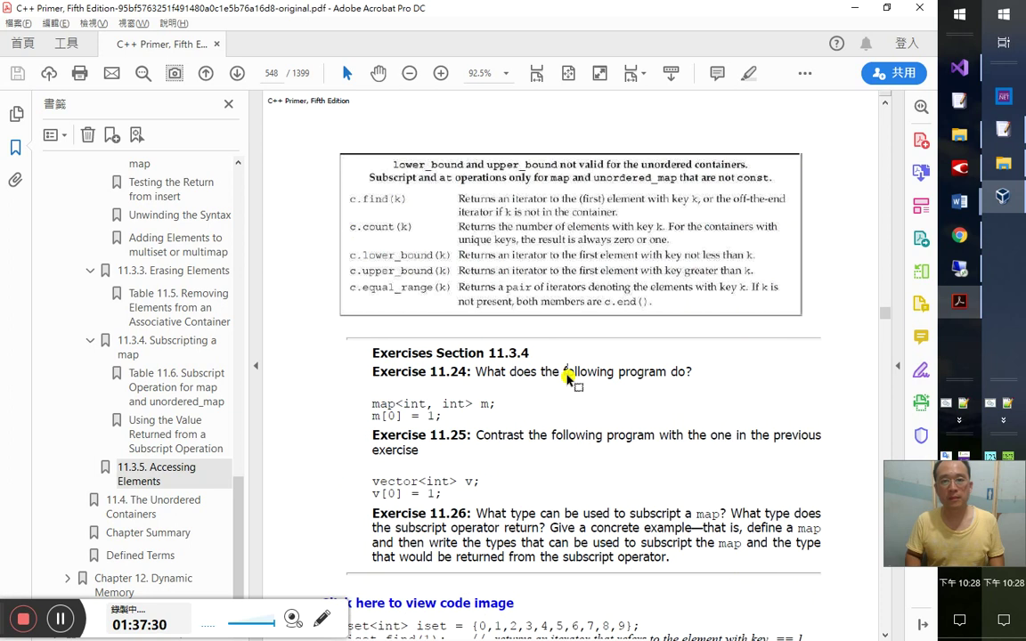
scroll(561, 376, "up", 3)
scroll(533, 375, "down", 2)
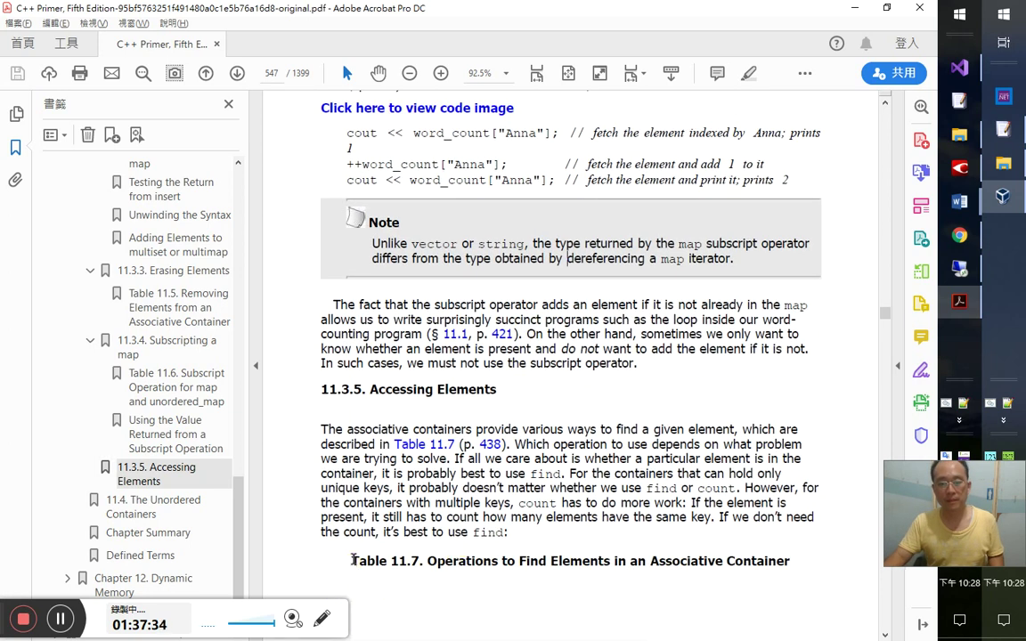
left_click_drag(353, 559, 842, 566)
right_click(842, 566)
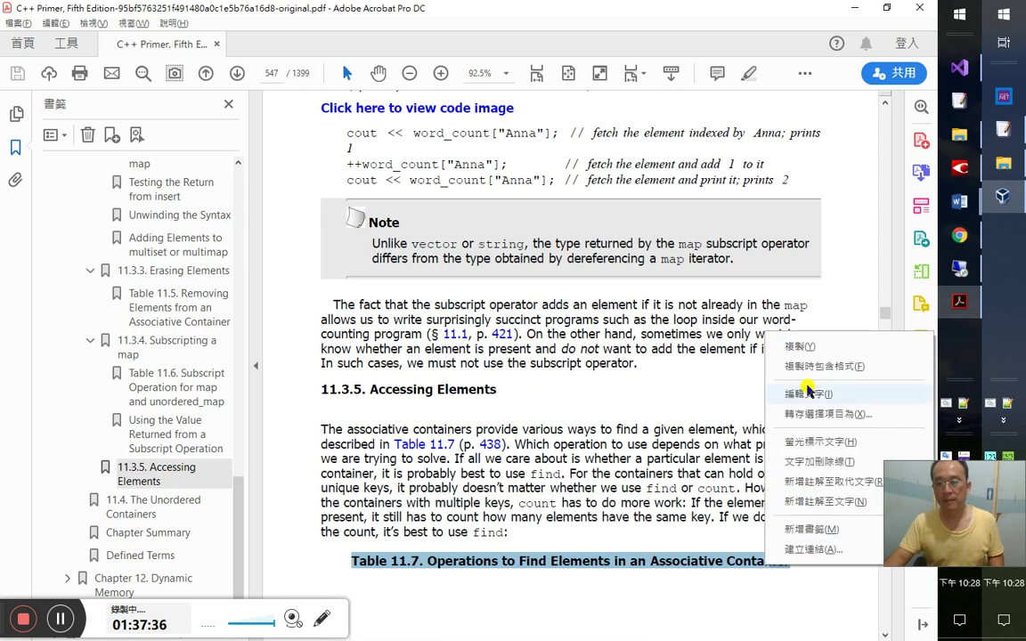
left_click(799, 347)
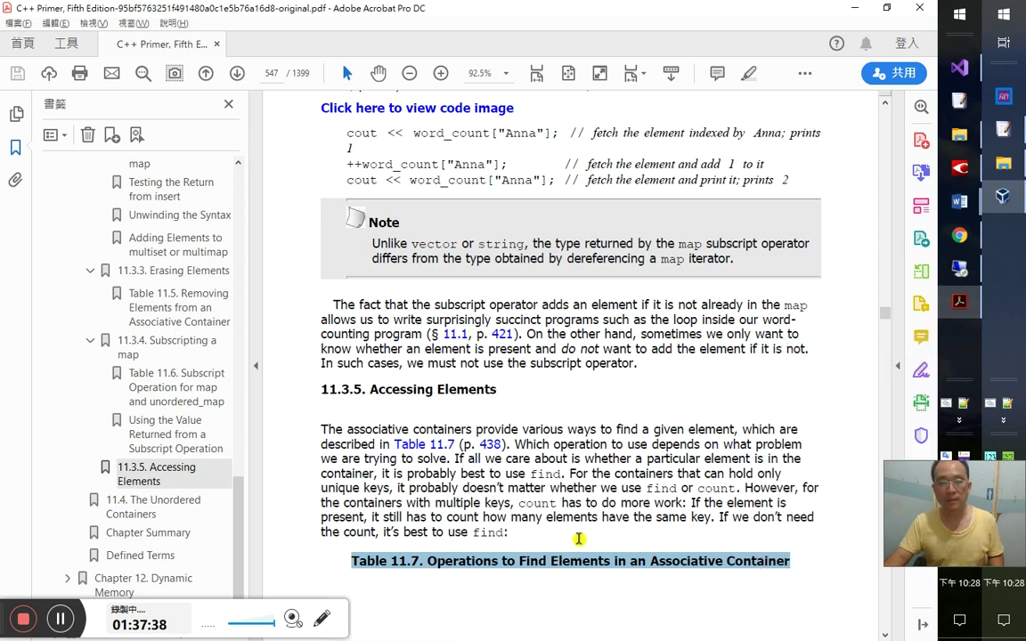
- Bookmark the Table 11.7 heading and nest the bookmark under 11.3.5. Accessing Elements
right_click(574, 559)
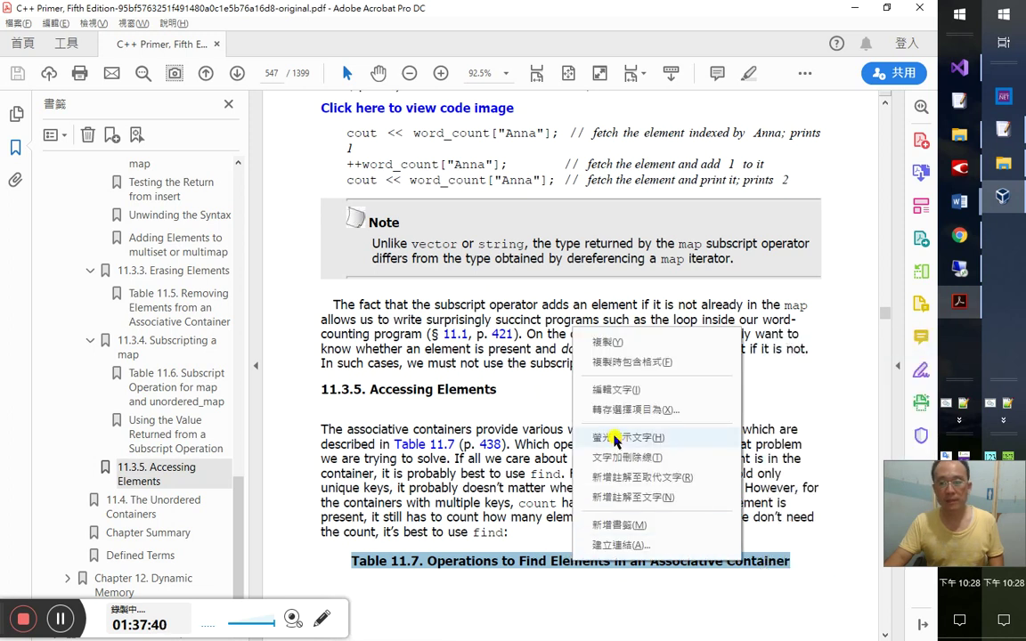
left_click(629, 529)
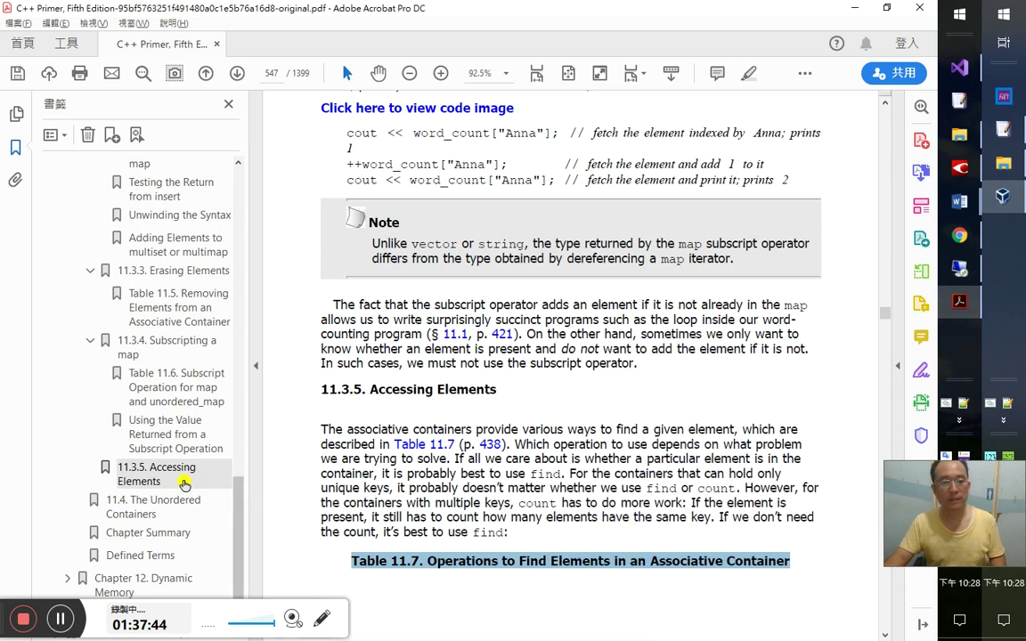
left_click(183, 485)
scroll(456, 561, "down", 2)
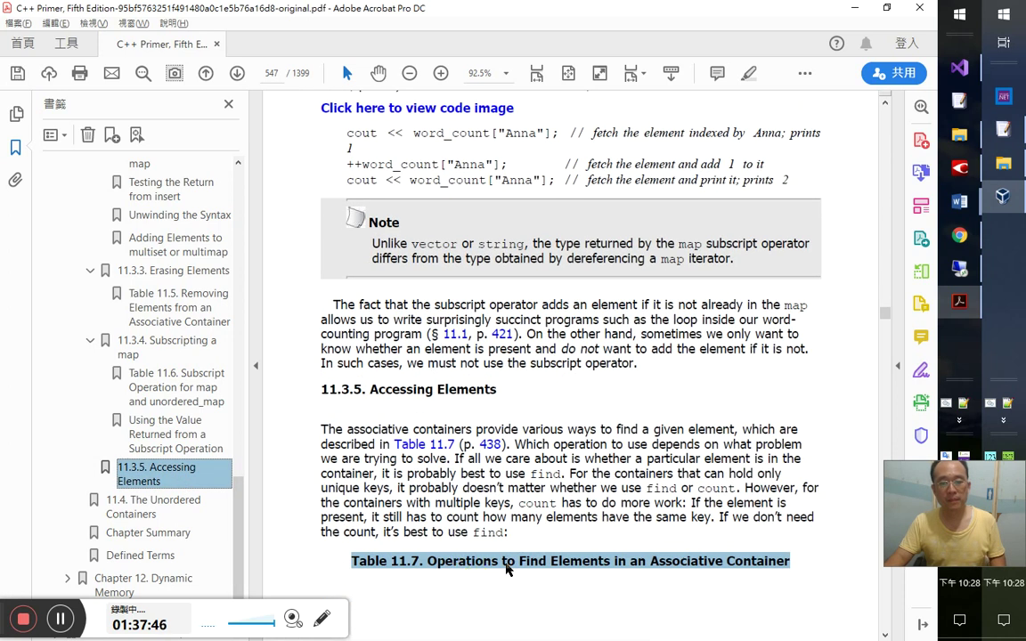
right_click(578, 556)
left_click(568, 526)
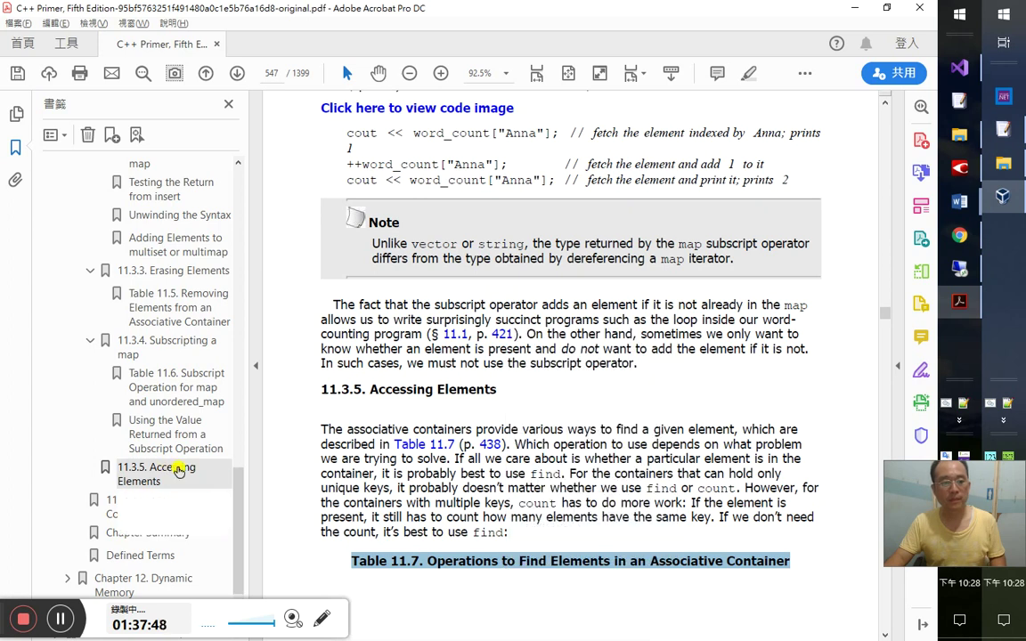
left_click_drag(161, 489, 159, 486)
left_click(163, 501)
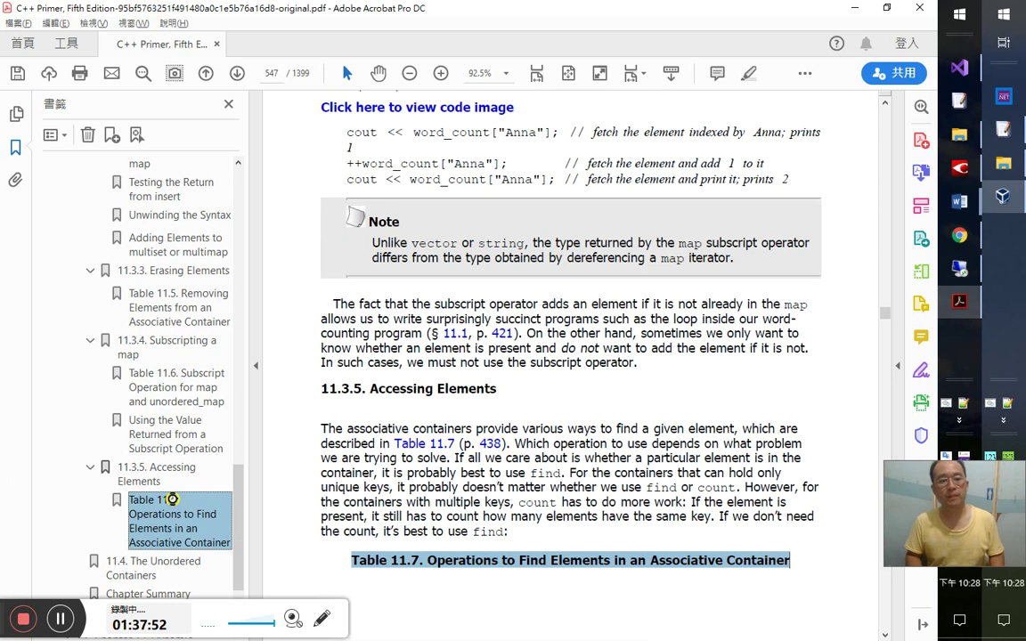
- Switch to the Word study notes, add a 標題 2 heading "頁 438" and paste the copied Table 11.7 title beneath it
key("alt+Tab")
type("頁 438")
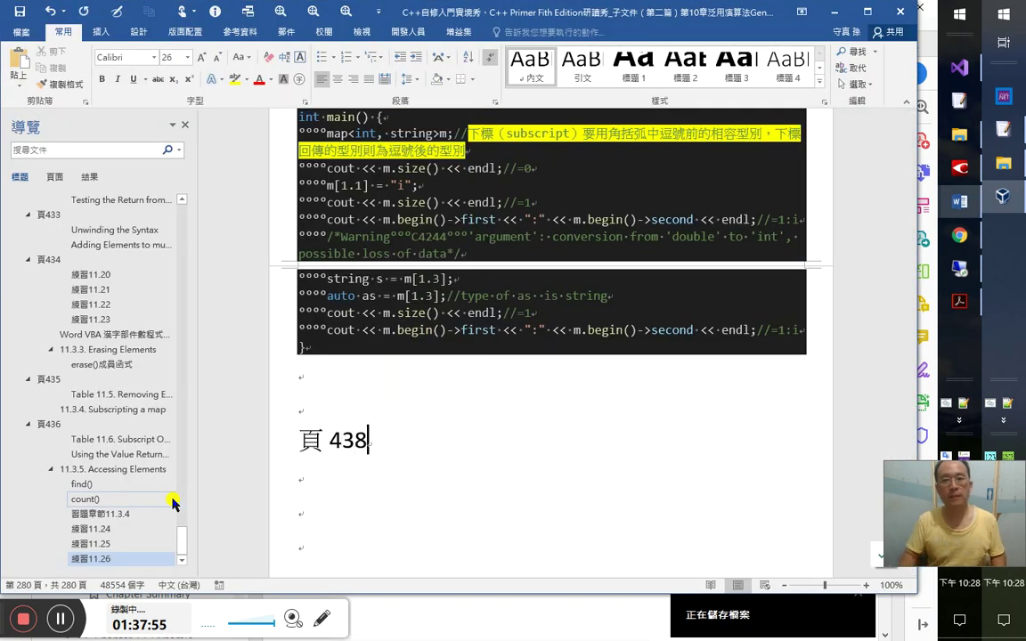
left_click(685, 80)
key("Down")
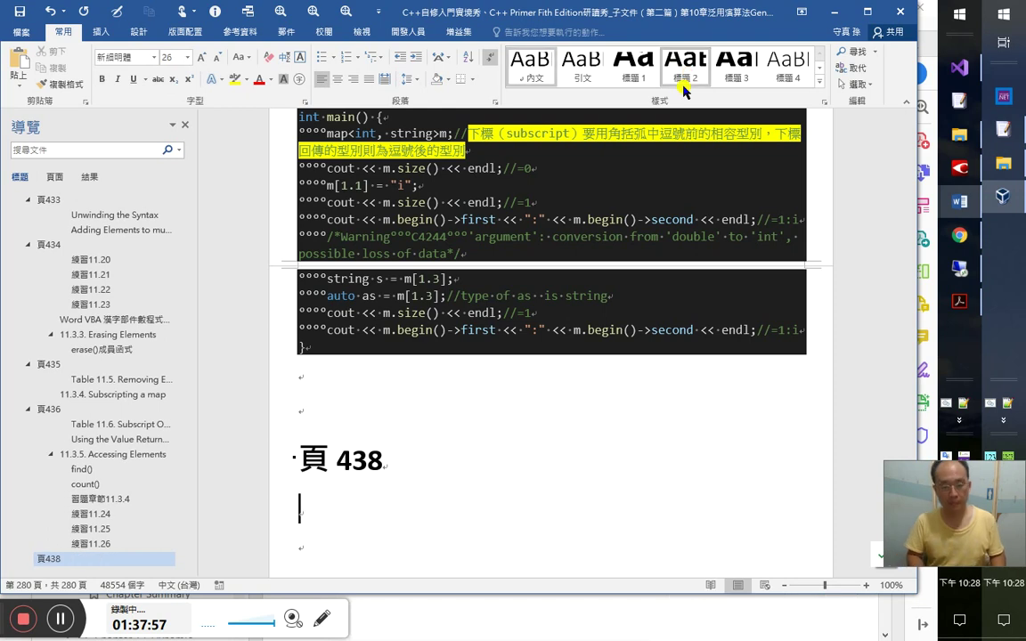
key("ctrl+v")
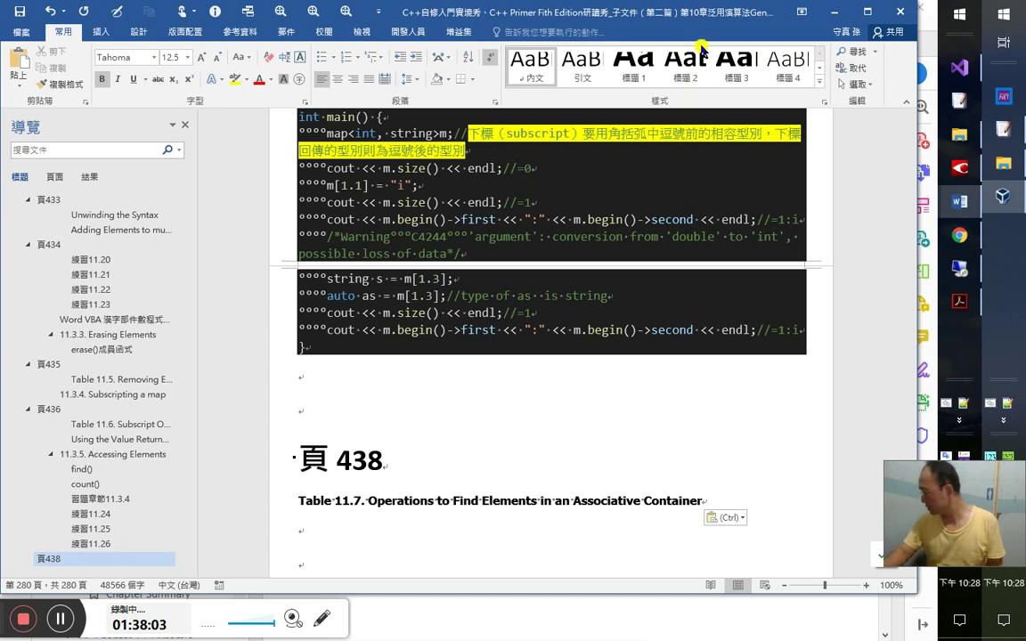
- Insert a 標題 2 heading "頁 437" just before the 習題章節 11.3.4 heading
left_click(102, 501)
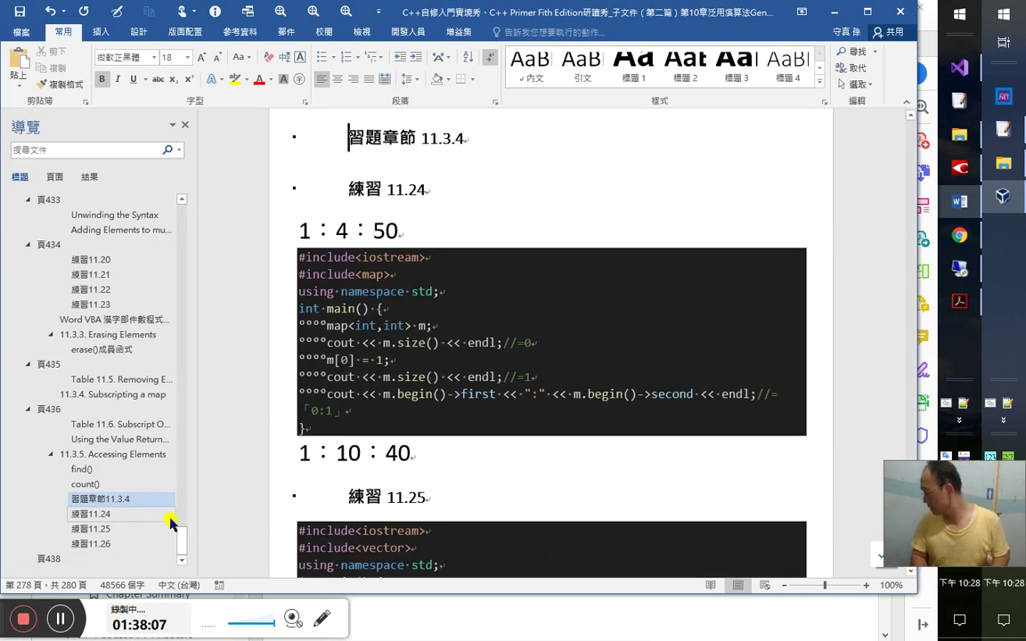
key("Return")
key("Up")
type("頁43")
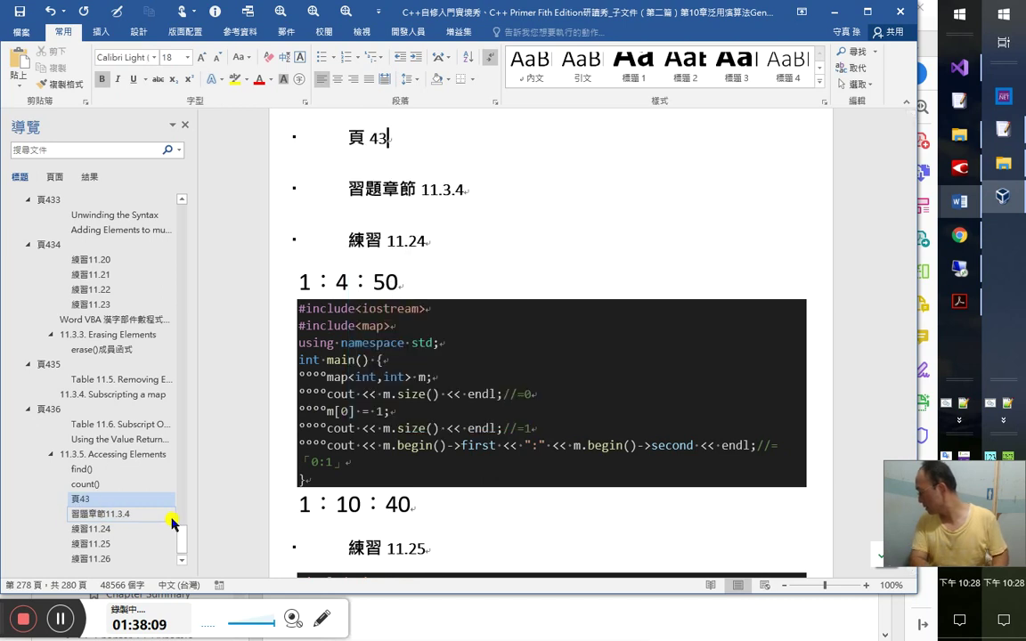
type("7")
left_click(682, 70)
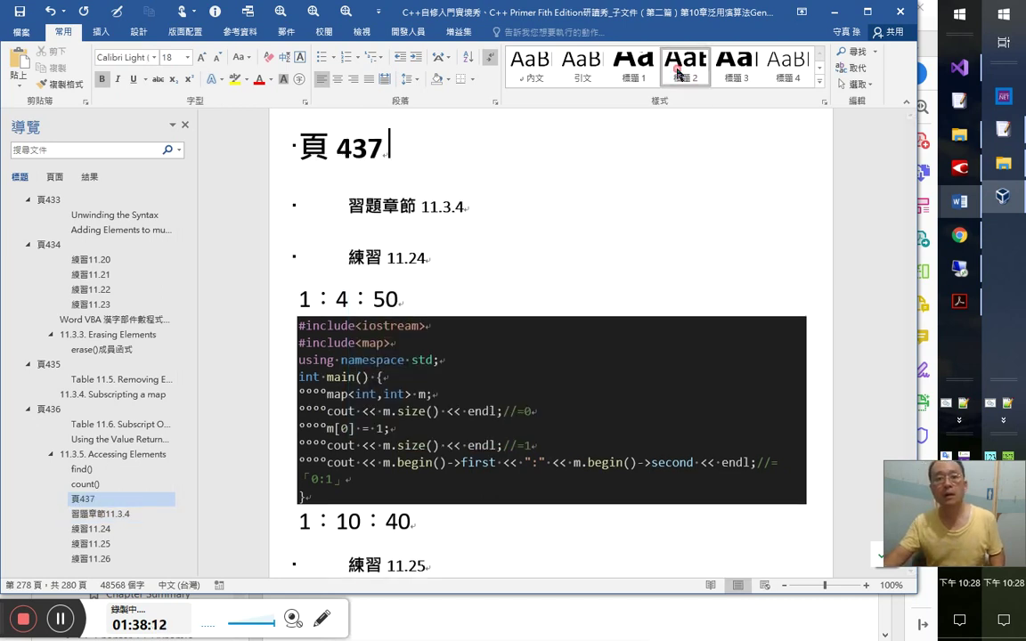
scroll(447, 428, "down", 1)
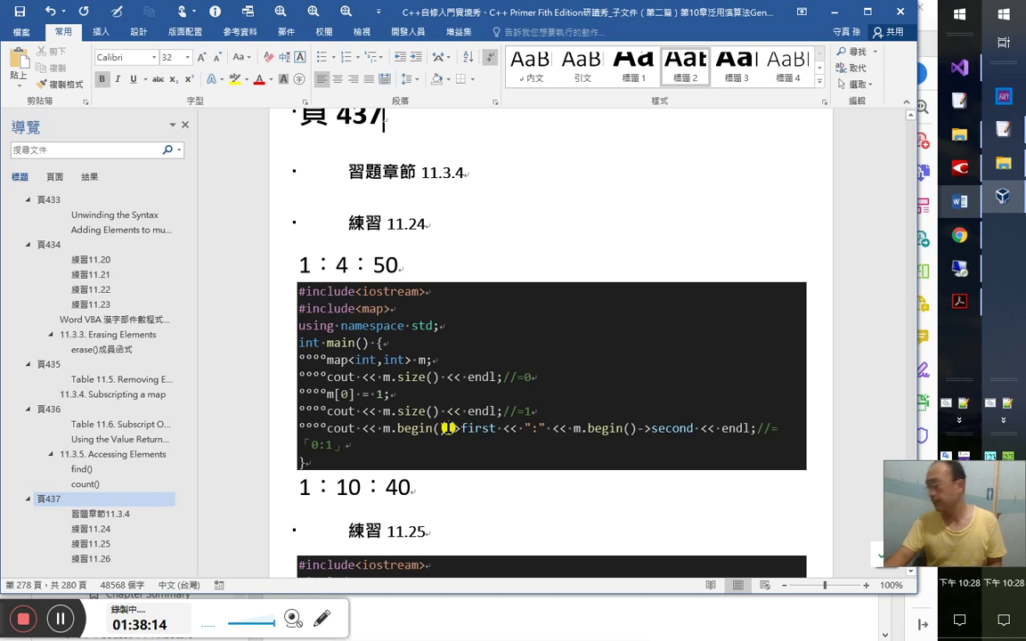
- Make the Table 11.7 title under 頁 438 a heading one level below 標題 4 and add a blank line after it
key("ctrl+End")
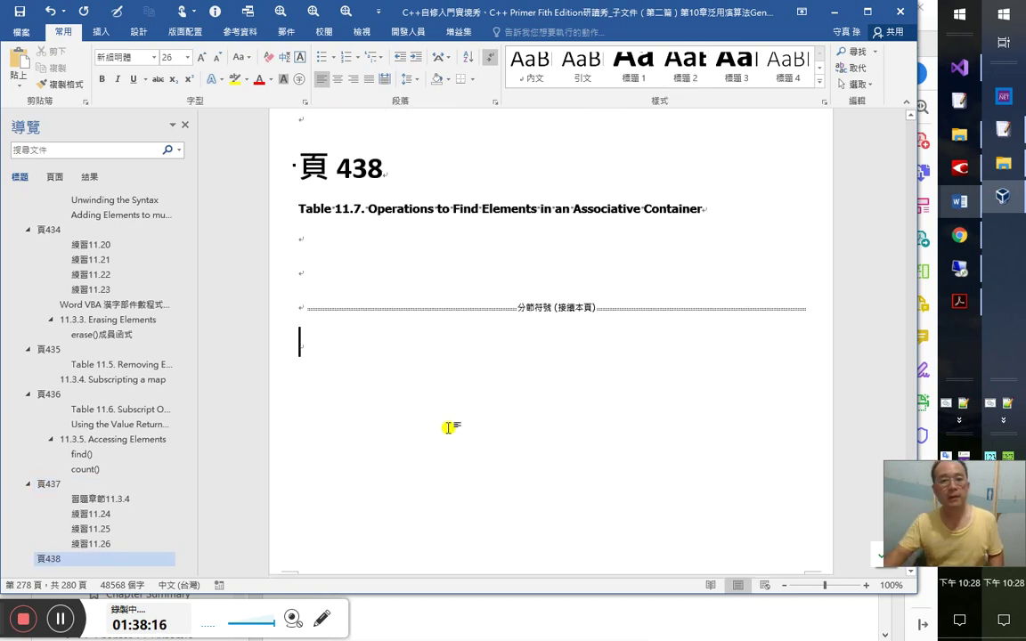
left_click(410, 256)
left_click(482, 196)
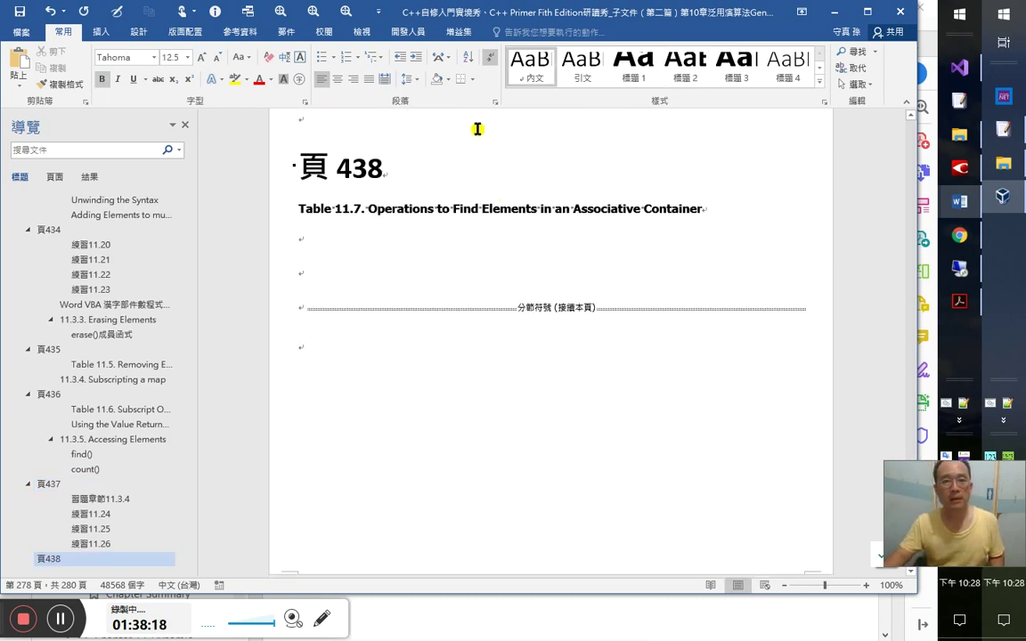
left_click(744, 74)
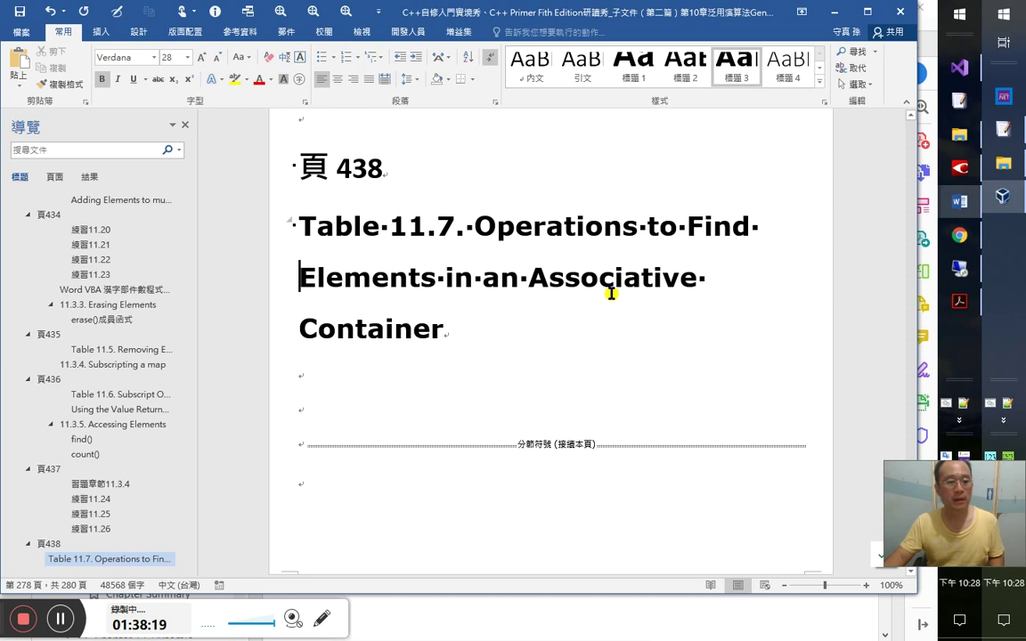
left_click(787, 69)
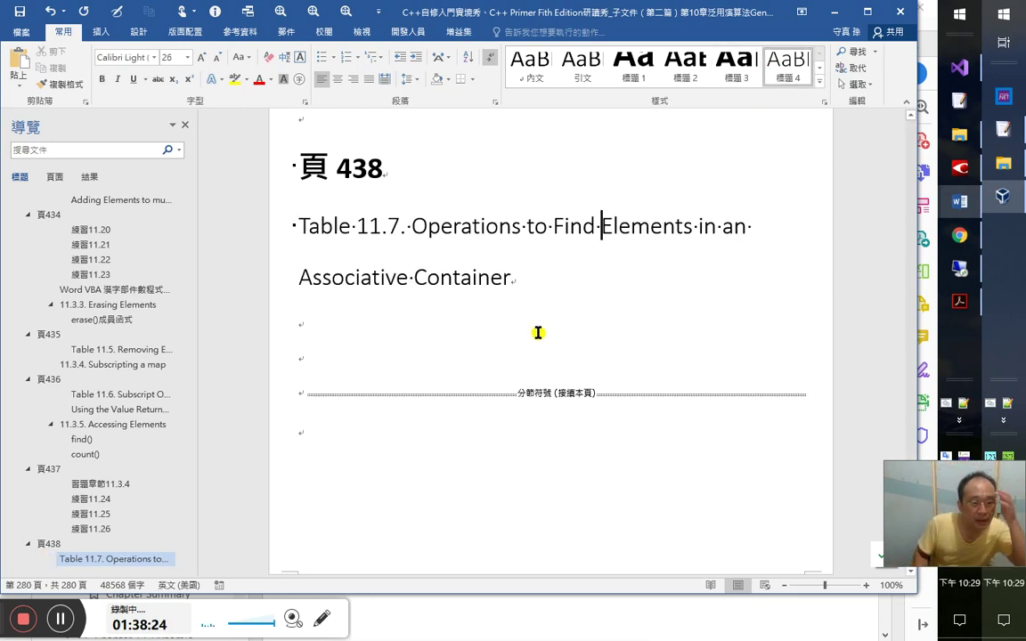
key("alt+shift+Right")
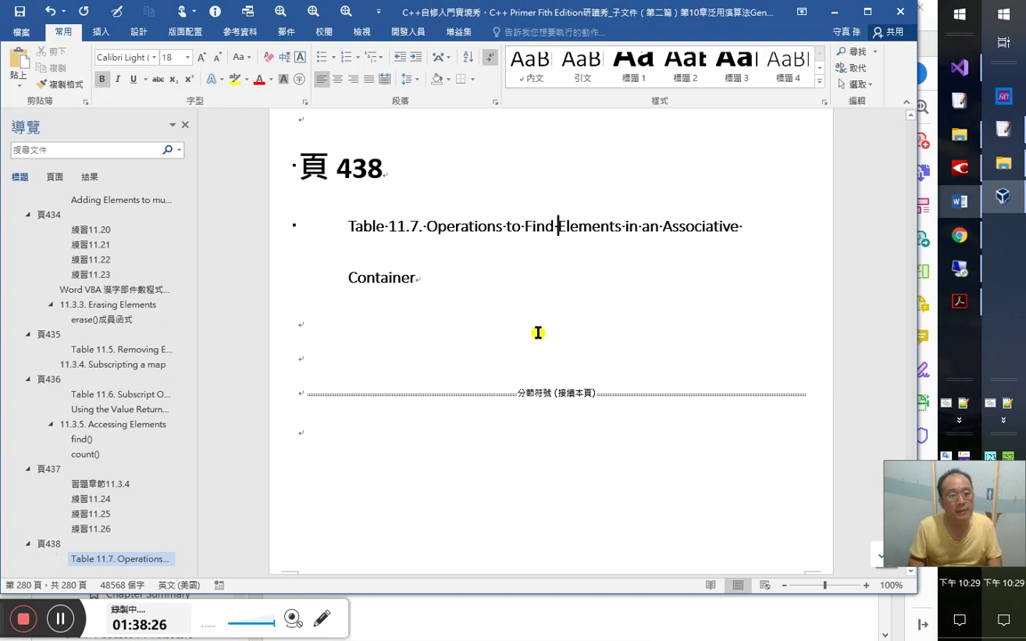
key("Return")
key("BackSpace")
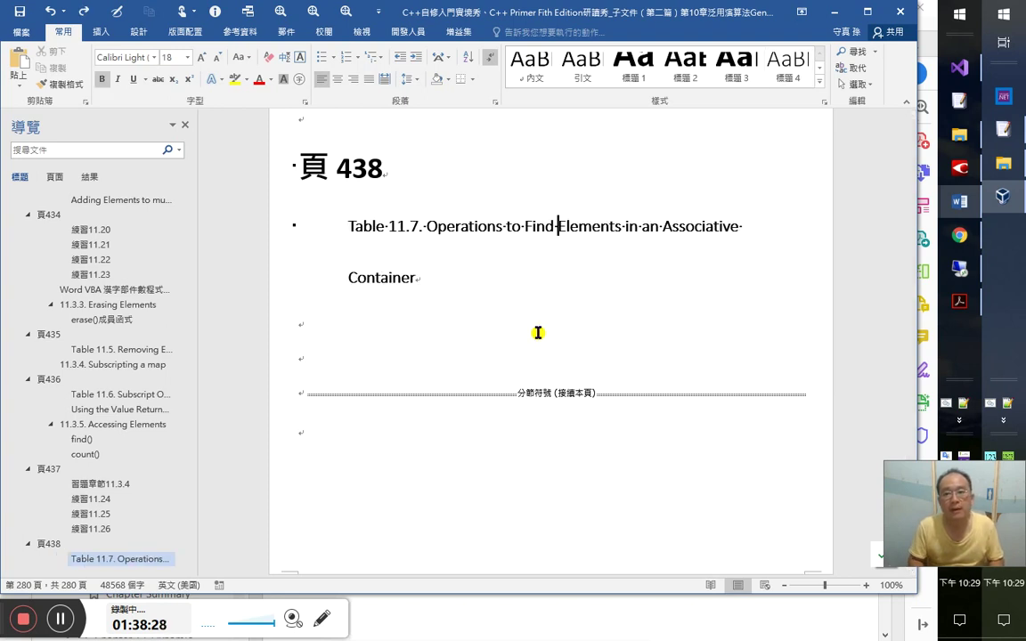
key("Down")
key("Return")
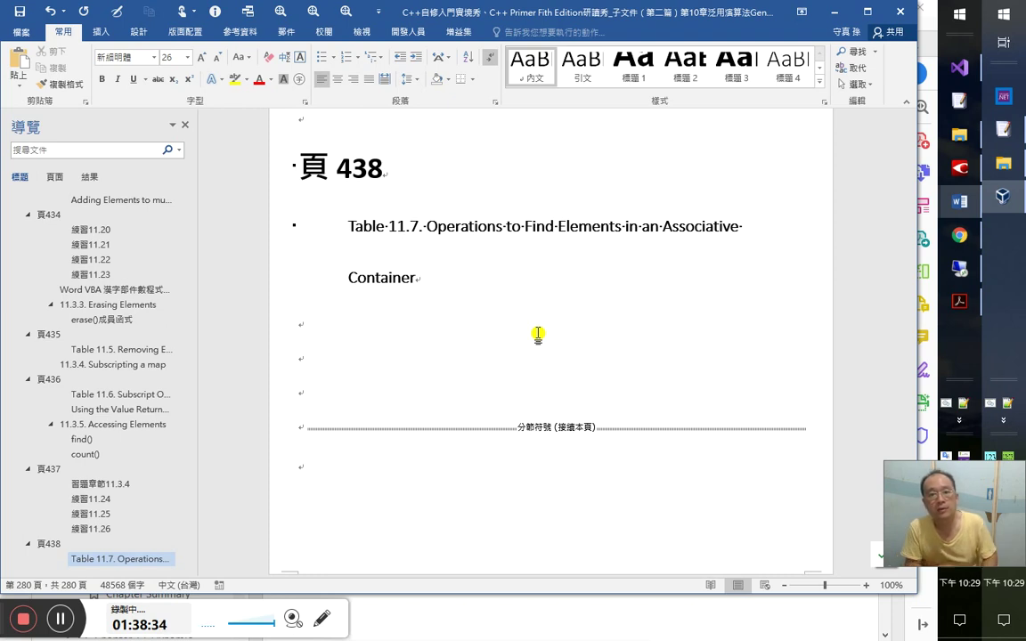
- Switch to the Chinese edition in ABBYY FineReader and go to the Table 11.7 title on page 460
key("alt+Tab")
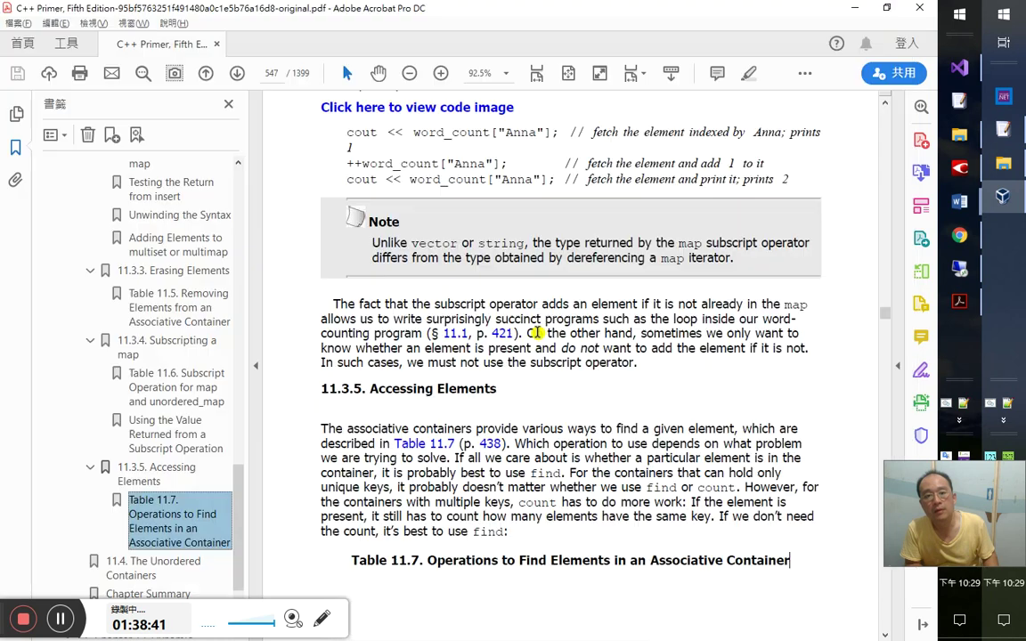
key("alt+Tab")
key("alt+Tab")
key("Tab")
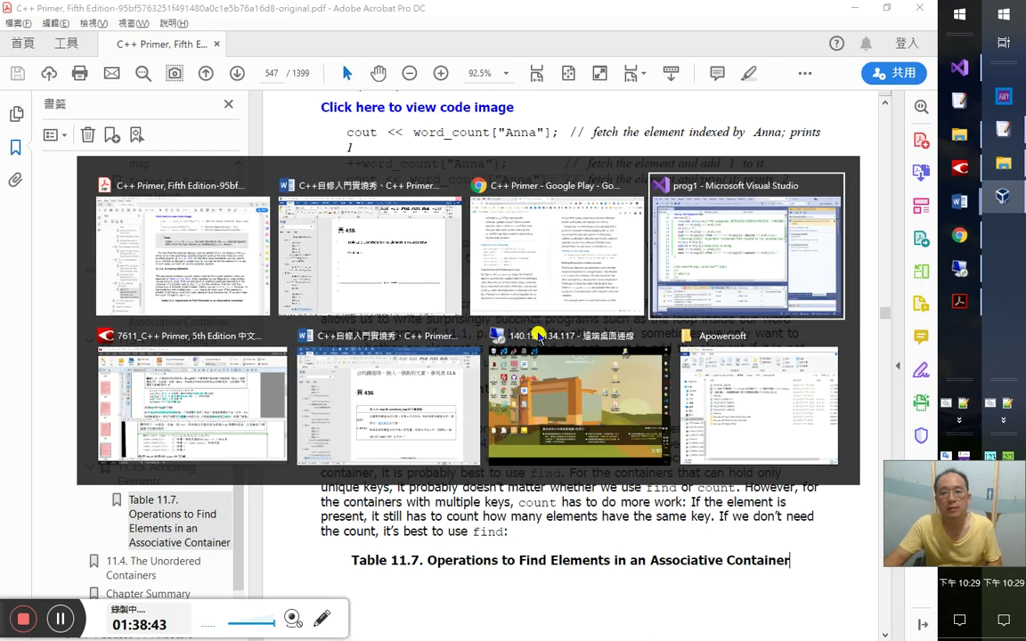
key("alt+Tab")
left_click(648, 189)
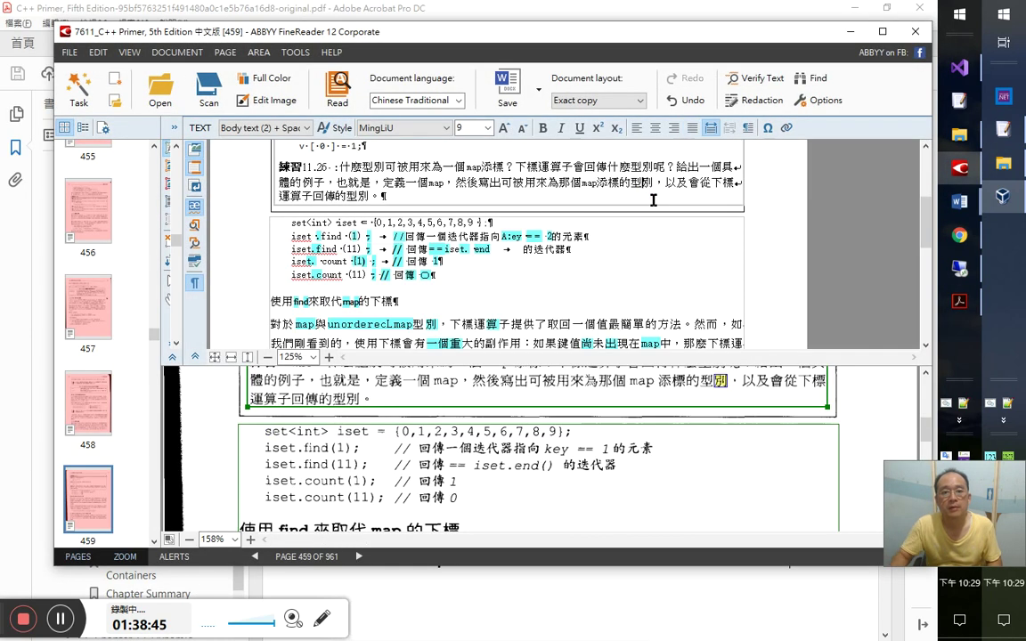
key("alt+Down")
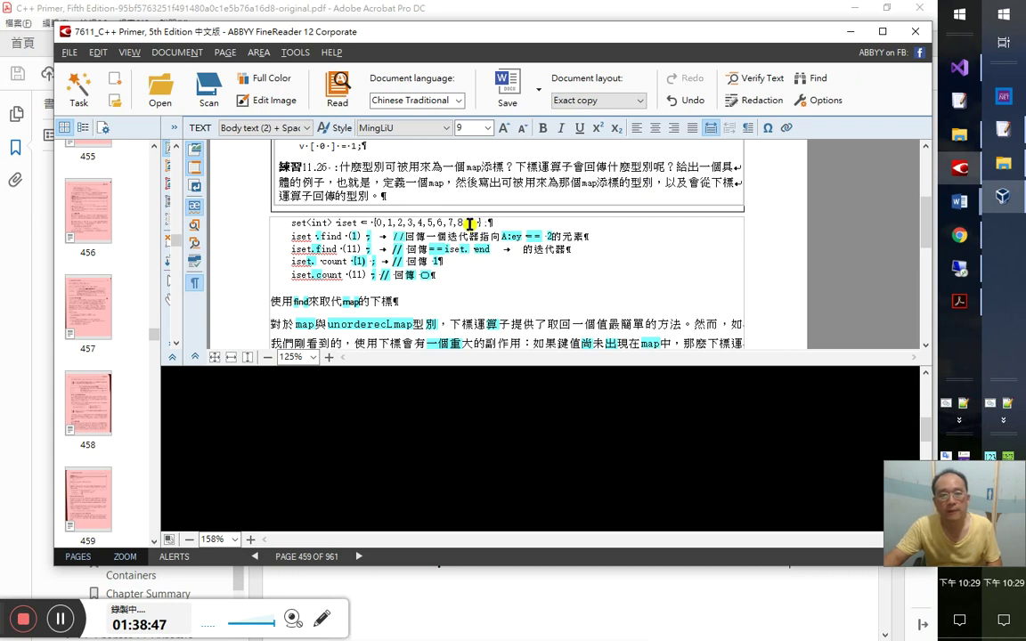
left_click(456, 221)
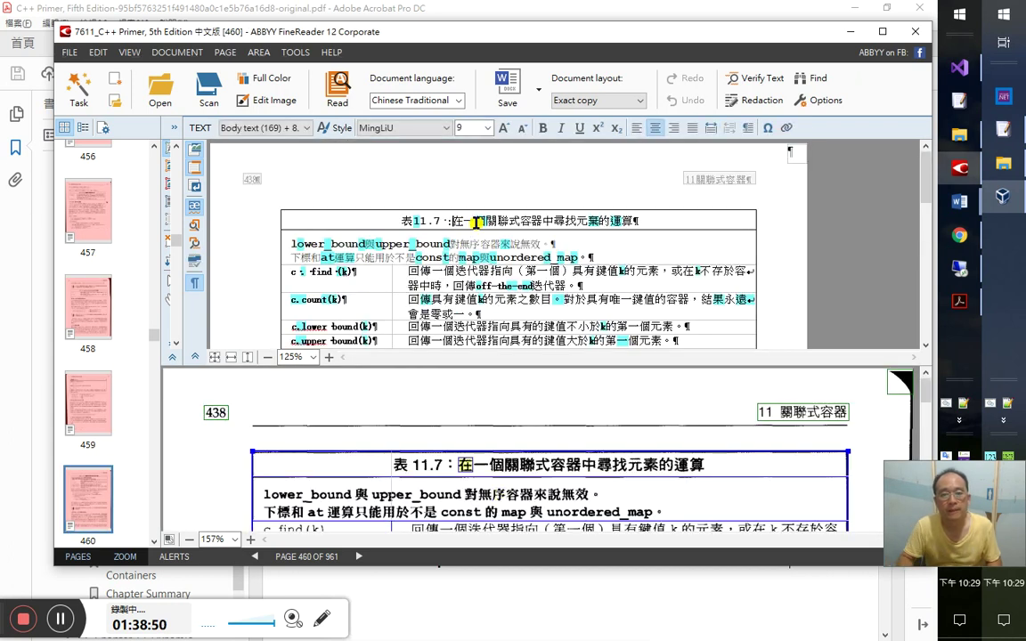
- Clear the uncertain-character marking from the Table 11.7 title in the recognized text
key("alt+Tab")
key("alt+Tab")
key("alt+Tab")
key("alt+Tab")
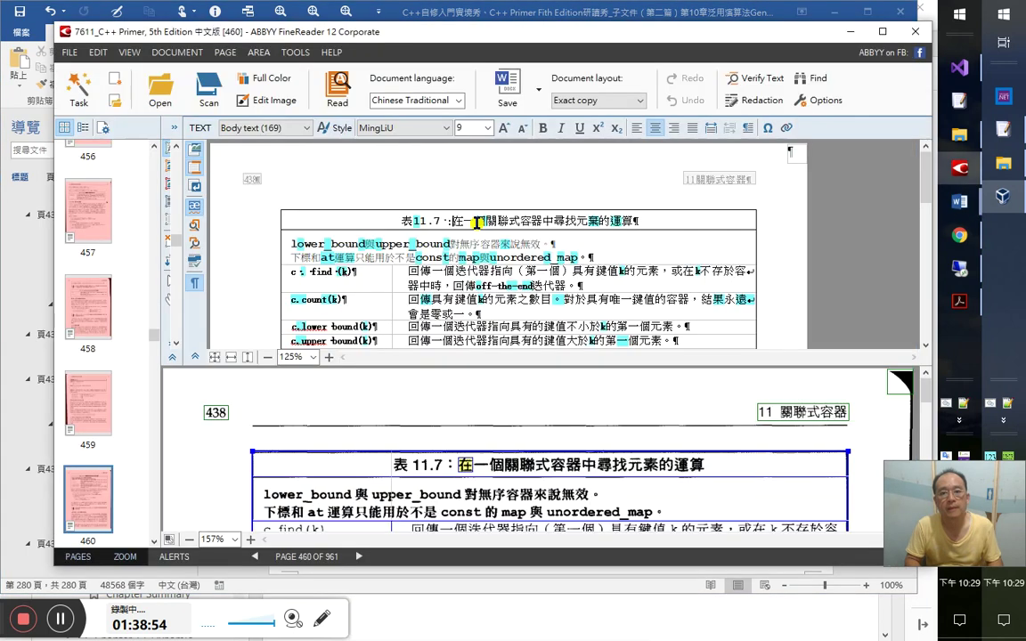
key("ctrl+t")
left_click(477, 223)
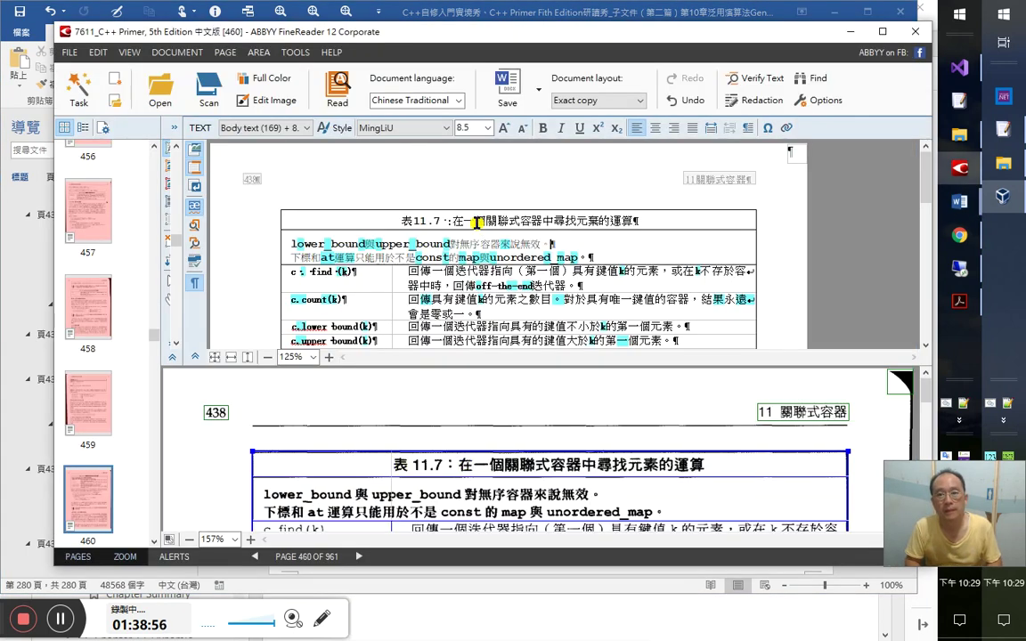
- Replace every 元棄 with 元素 across all document pages, searching down from the Table 11.7 title
key("Up")
key("Down")
key("Up")
key("Left")
key("Left")
key("Left")
key("shift+Left")
key("shift+Left")
key("Left")
key("Left")
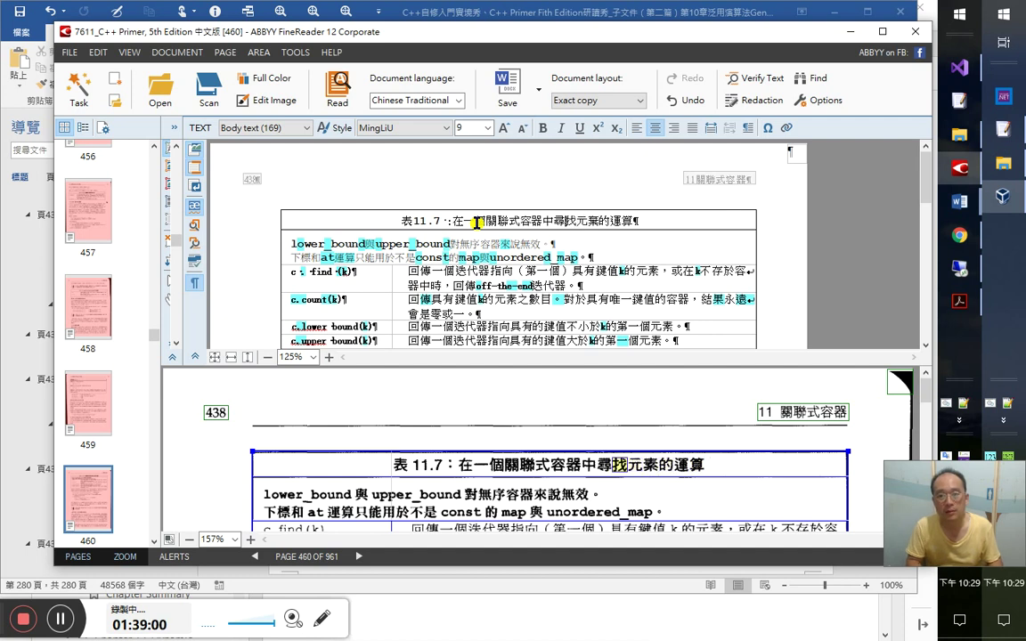
key("ctrl+h")
type("元棄")
key("Tab")
key("Tab")
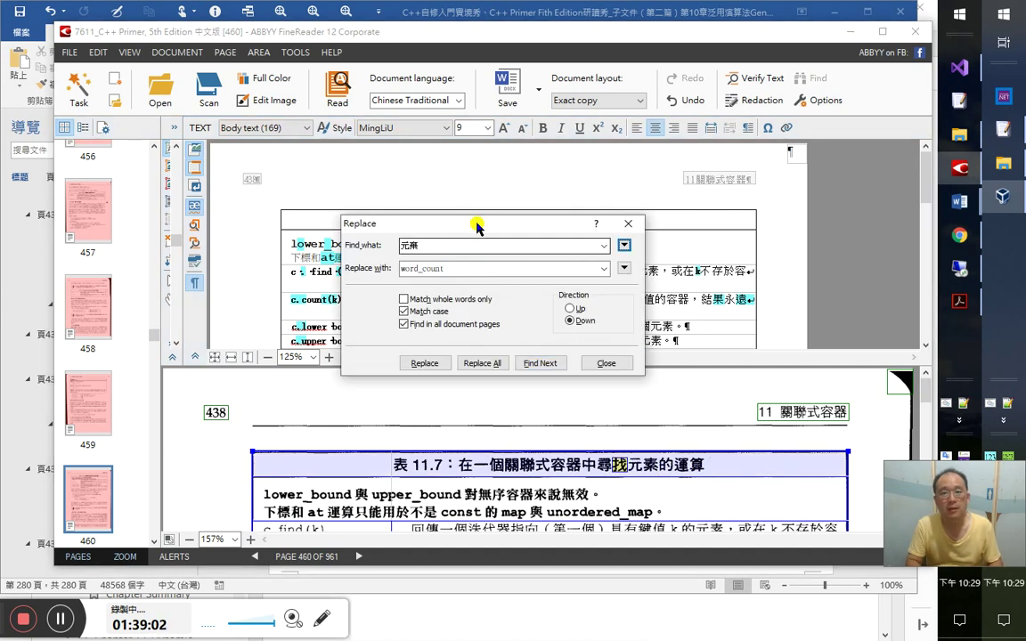
type("元棄")
key("BackSpace")
type("mc素")
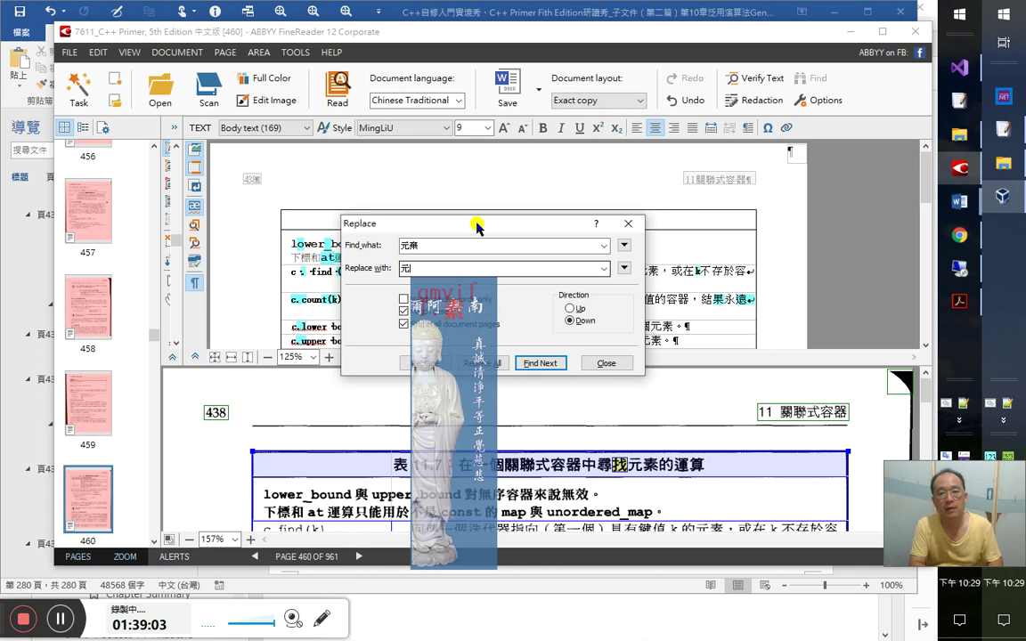
left_click(481, 363)
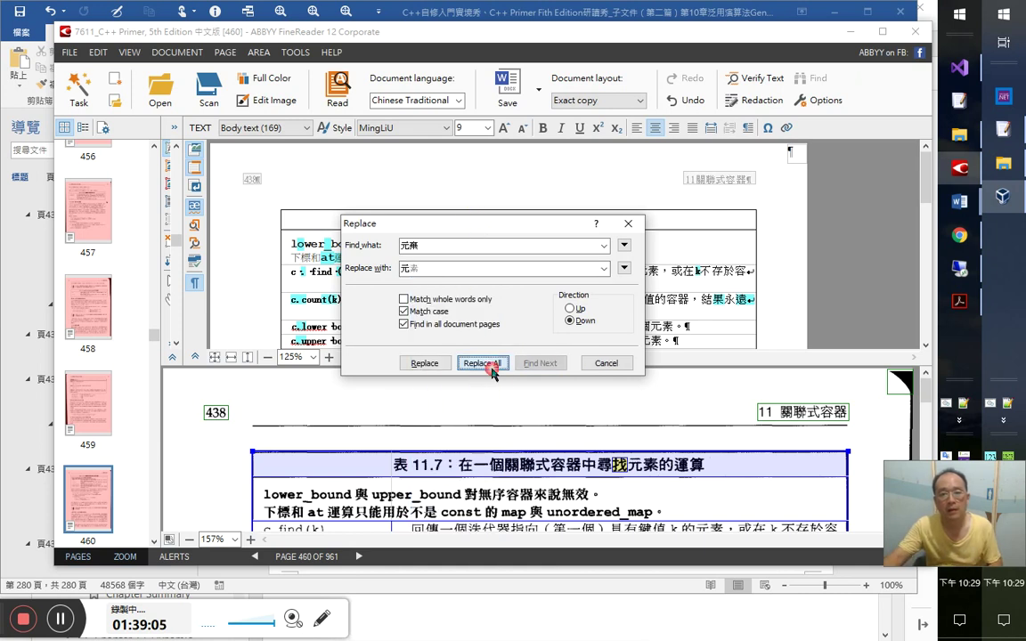
left_click_drag(506, 230, 125, 88)
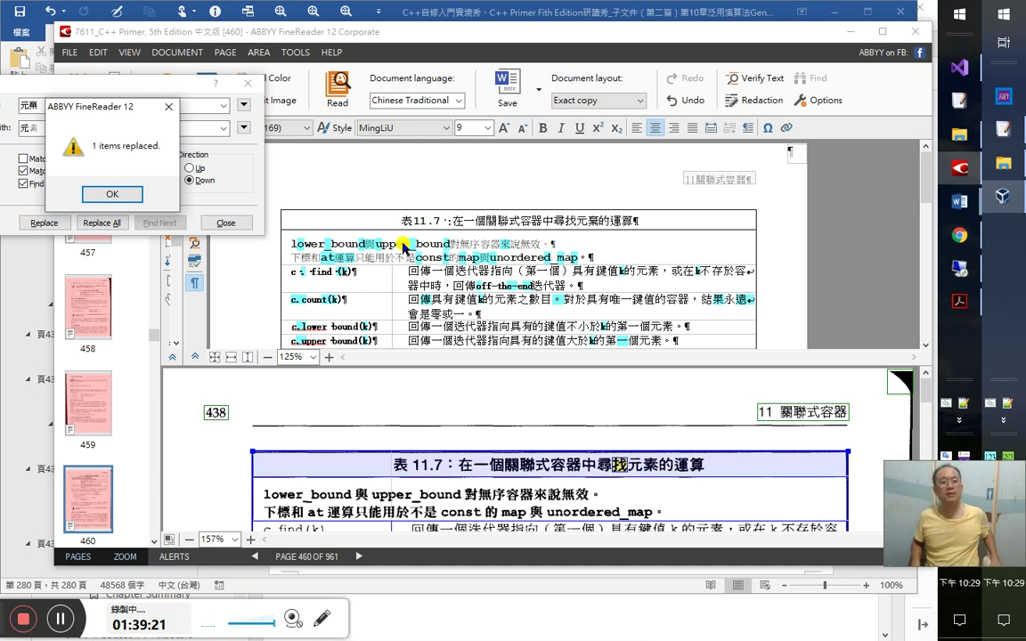
left_click(112, 193)
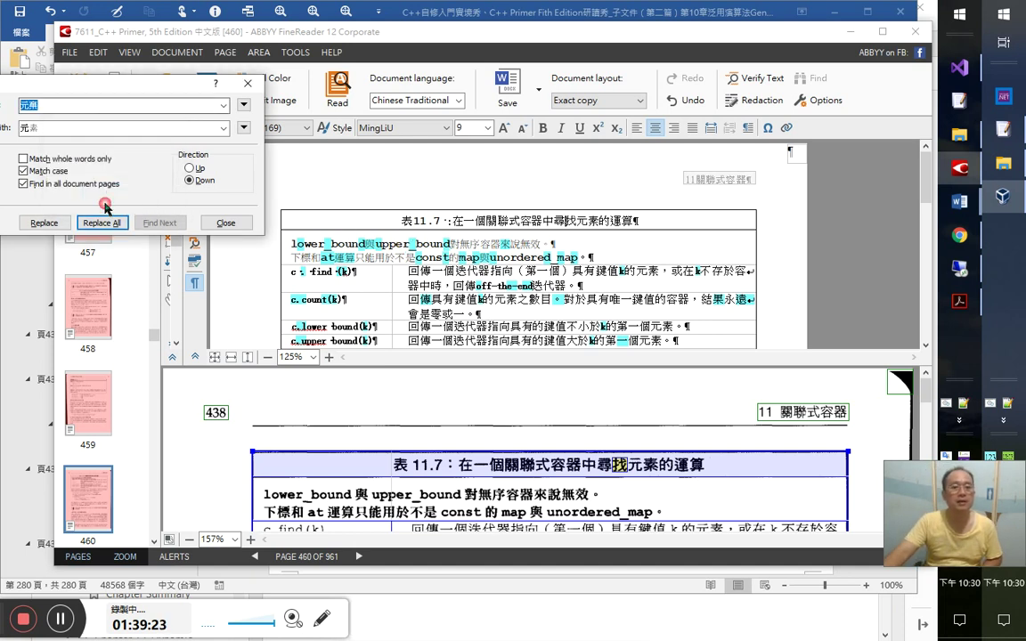
- Repeat the replacement of 元棄 with 元素 in the upward direction and close the Replace dialog
left_click(189, 168)
left_click(117, 222)
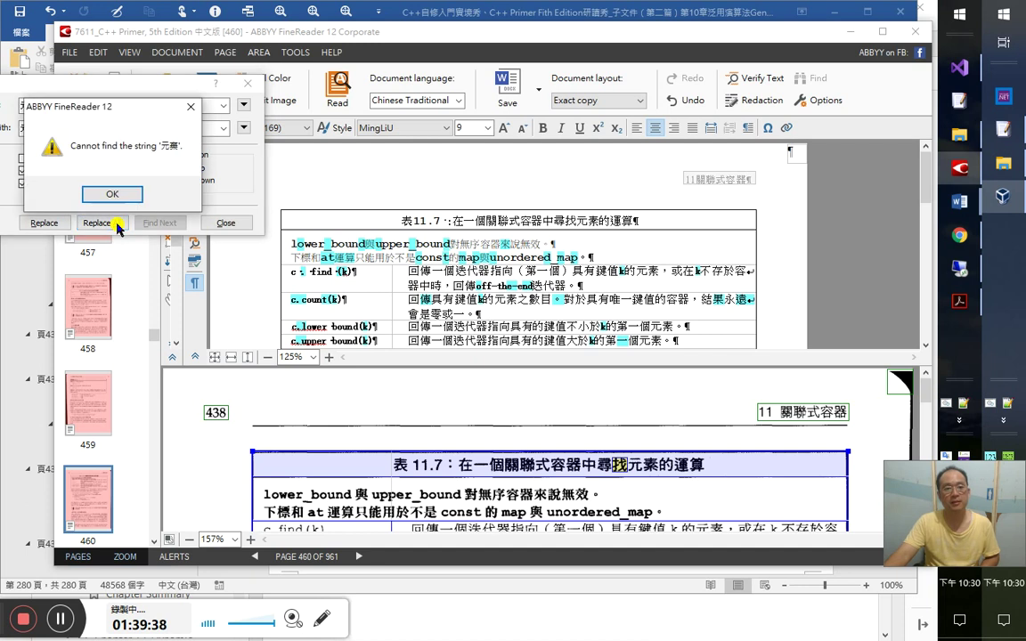
left_click(102, 193)
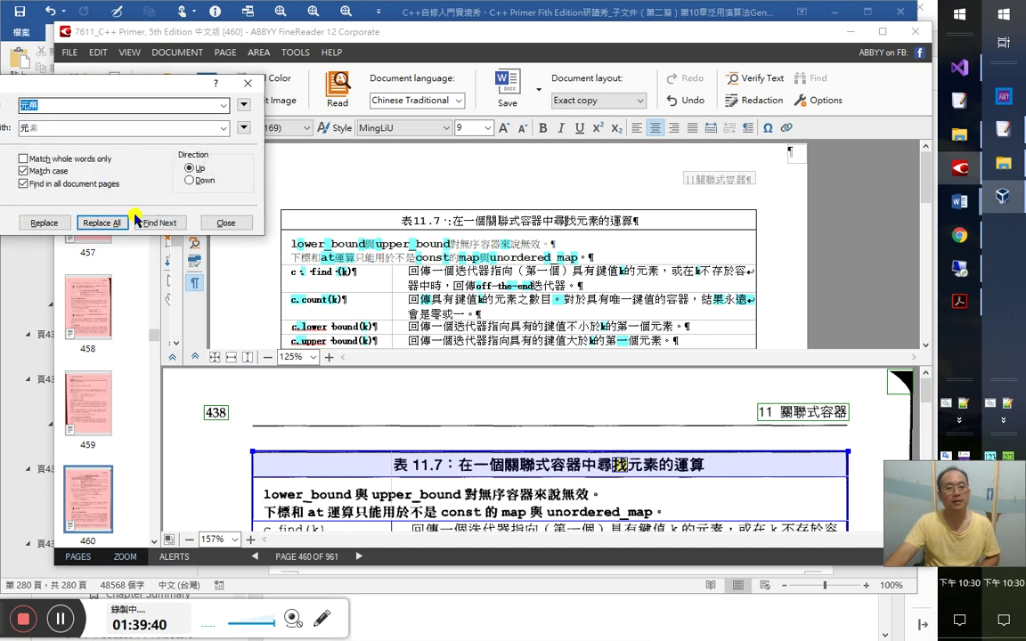
left_click(252, 88)
- Clear the uncertain-character marking from the whole body of Table 11.7, from the lower_bound line through the c.equal_range(k) row
key("Home")
key("shift+End")
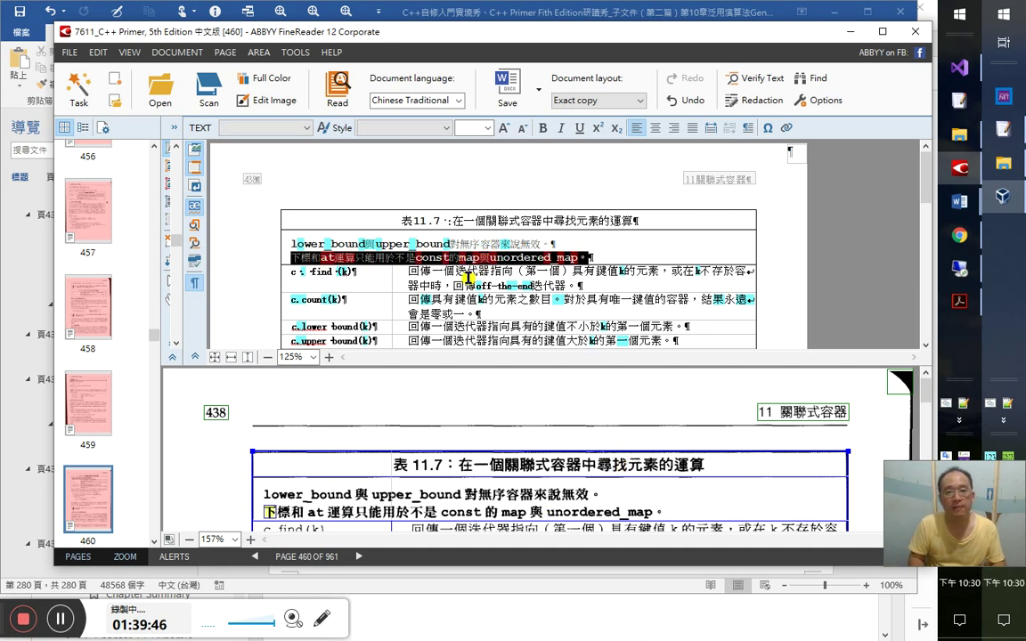
key("Up")
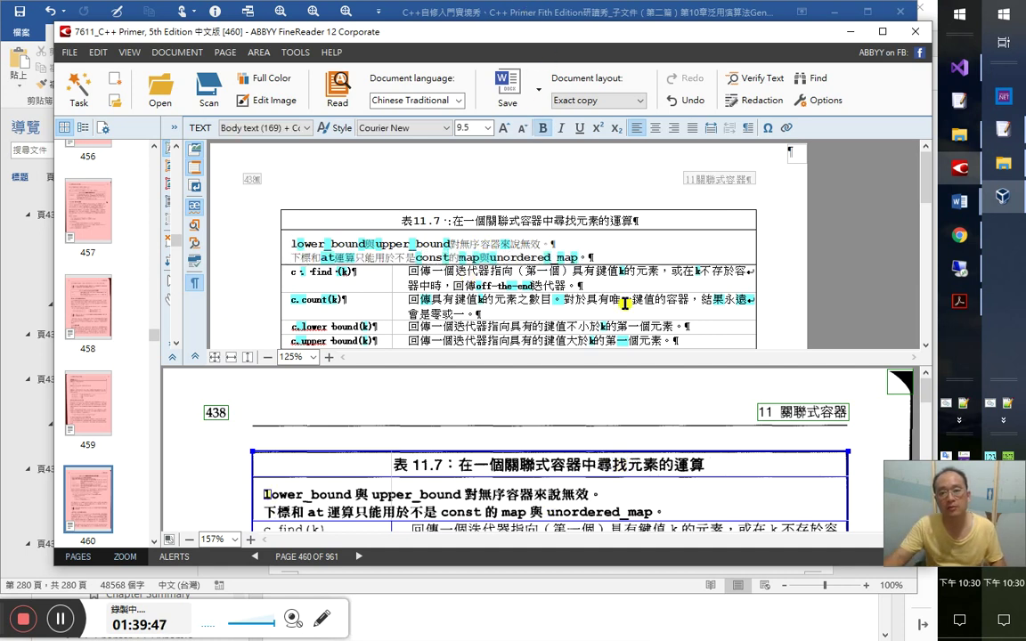
scroll(621, 303, "down", 4)
left_click(639, 216, "shift")
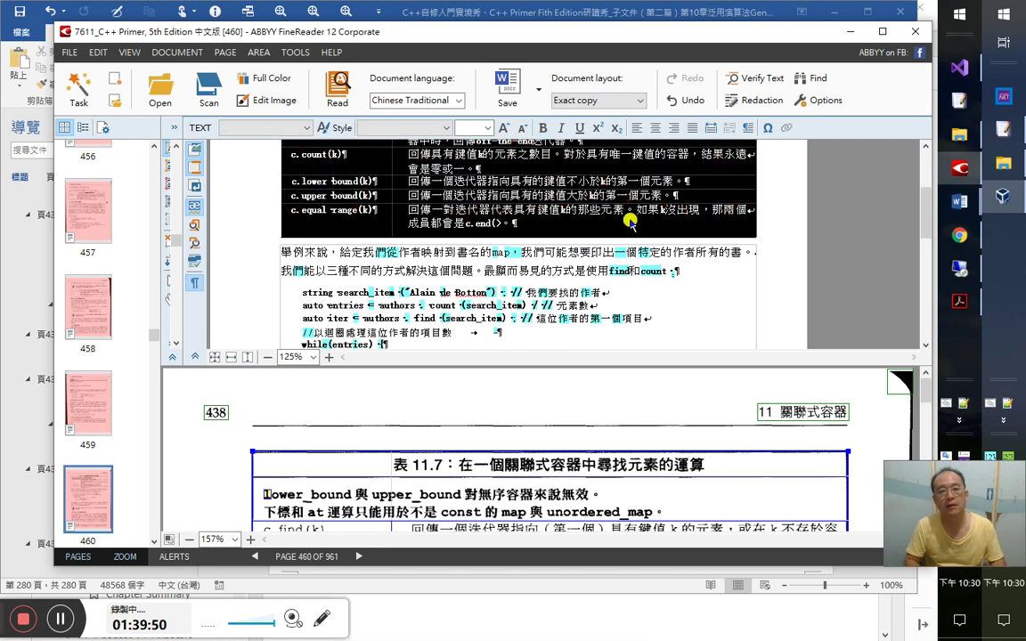
scroll(634, 217, "up", 1)
- Proofread the two note lines beneath the Table 11.7 title against the scanned page, character by character up to unordered_map
key("Right")
key("Right")
key("Right")
key("Right")
key("Right")
key("Right")
key("Right")
key("Right")
key("Right")
key("Right")
key("Right")
key("Right")
key("Right")
key("Right")
key("Right")
key("Right")
key("Down")
key("Home")
key("Right")
key("Right")
key("Right")
key("Right")
key("Right")
key("Right")
key("Right")
key("Right")
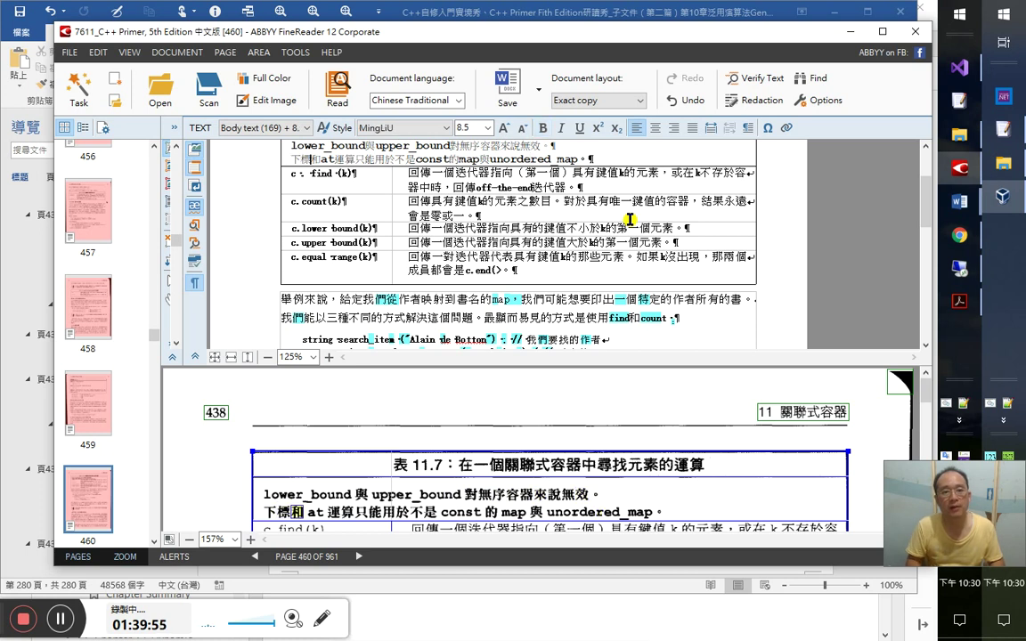
key("Right")
key("Right")
key("Right")
key("Right")
key("Right")
key("Right")
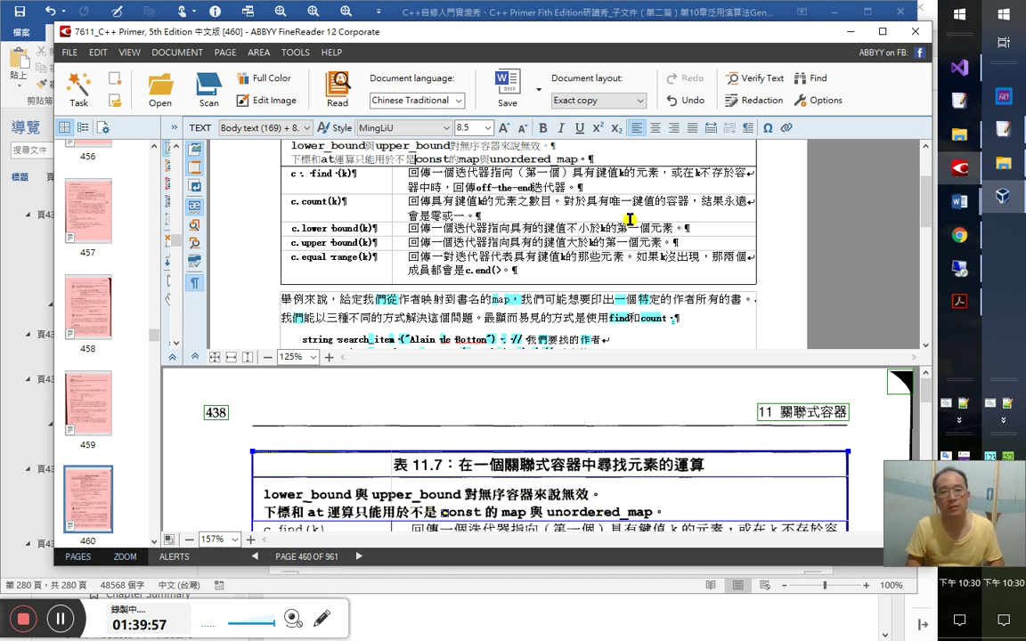
key("Right")
key("Right")
key("Right")
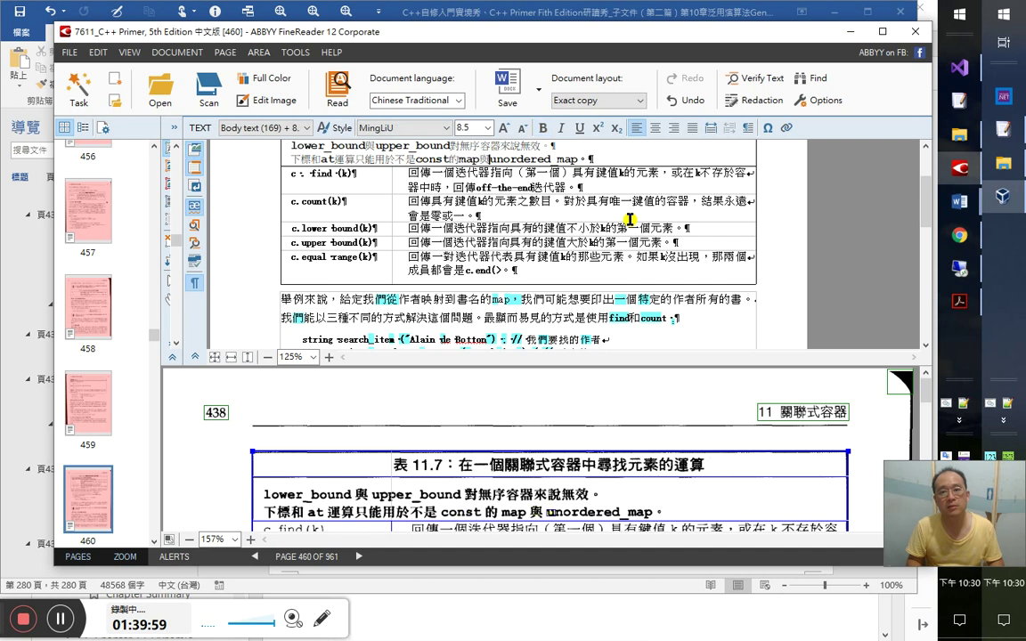
- Copy the word unordered from unordered_map in the second note line of Table 11.7
scroll(574, 189, "up", 1)
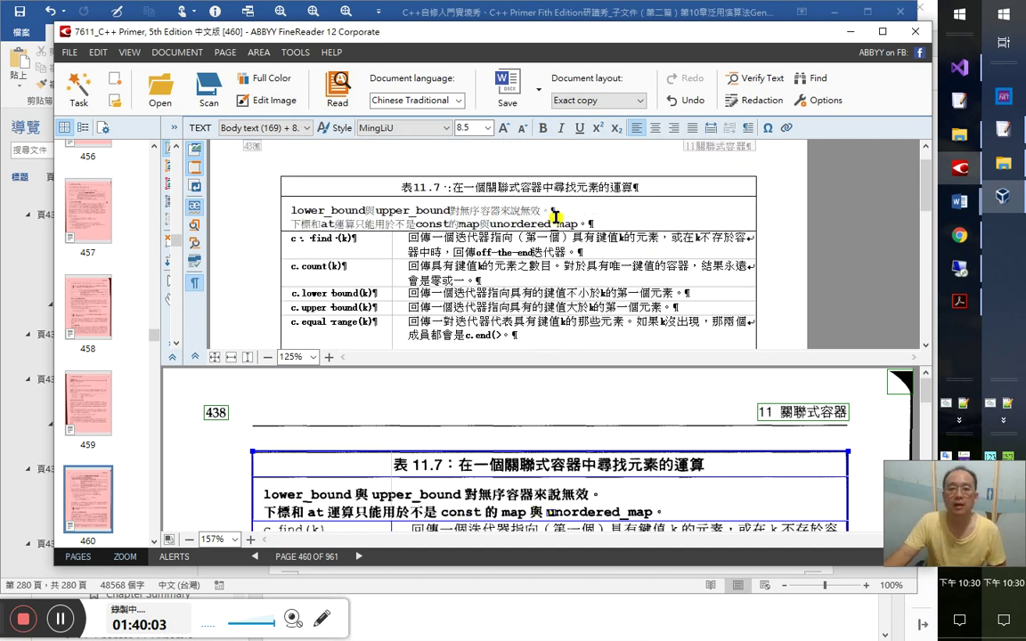
left_click(554, 225)
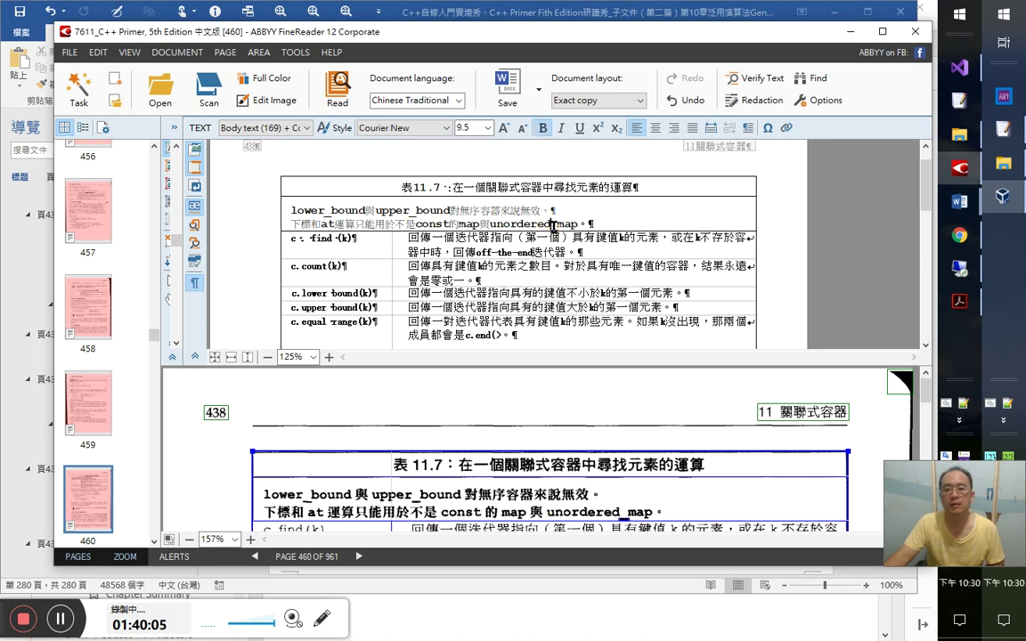
key("shift+Left")
key("shift+Left")
key("shift+Left")
key("shift+Left")
key("shift+Left")
key("shift+Left")
key("shift+Left")
key("shift+Left")
key("shift+Left")
key("ctrl+c")
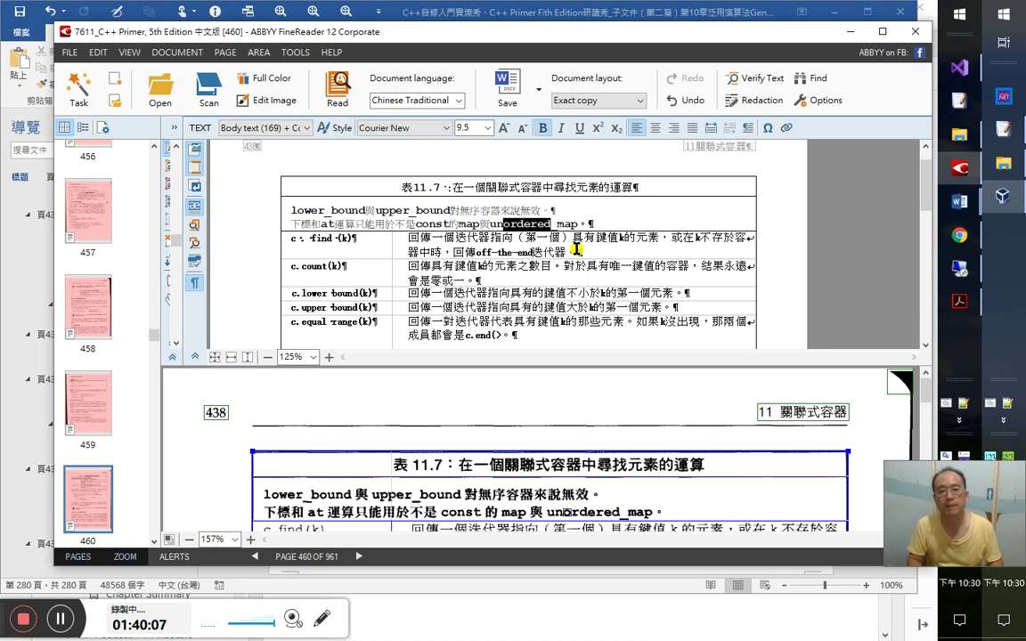
- Switch to Google Translate in Chrome and look up the copied word unordered in place of concrete
key("alt+Tab")
key("alt+Tab")
key("alt+Tab")
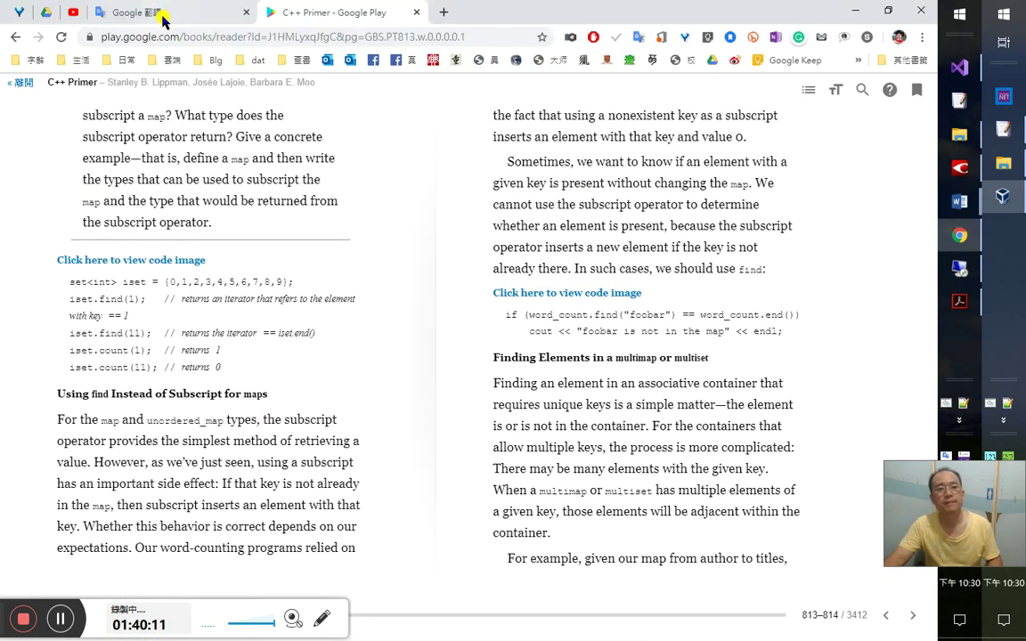
left_click(167, 14)
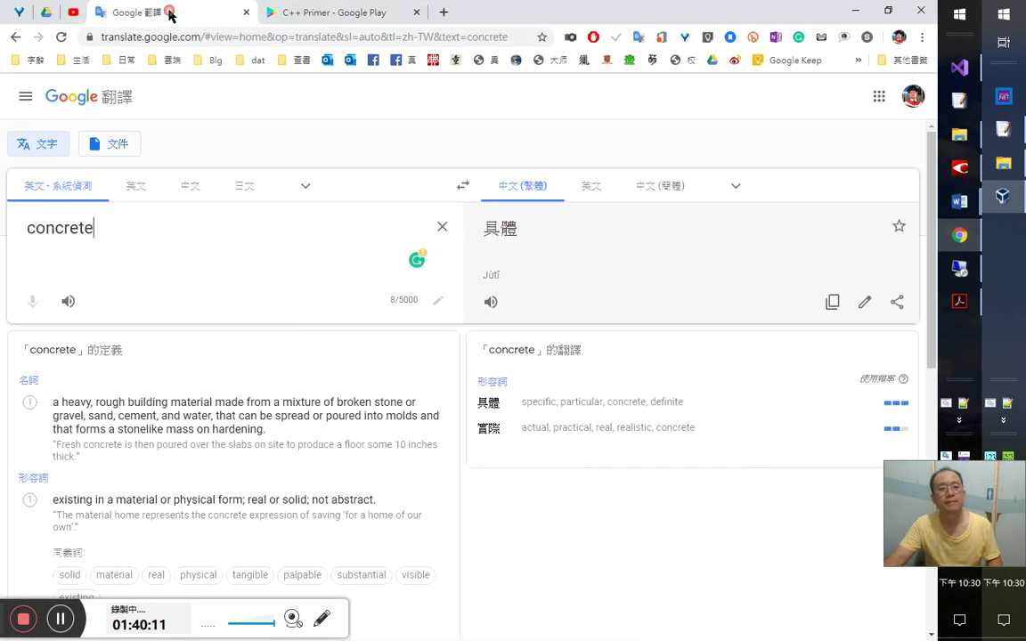
double_click(227, 227)
key("ctrl+v")
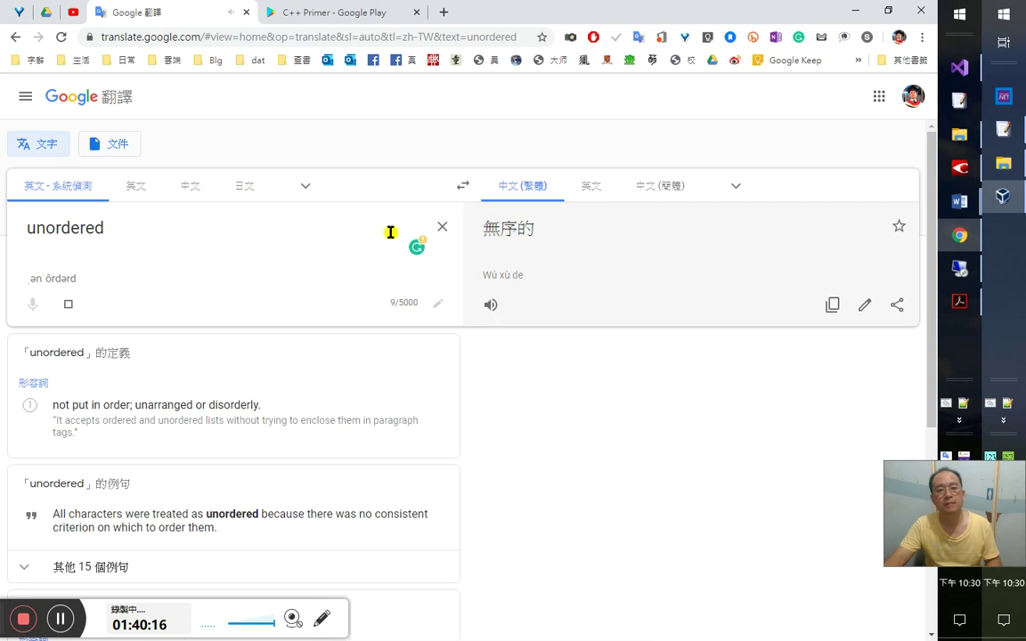
- Return to ABBYY FineReader and remove the stray spaces in the first operation cell of Table 11.7 so it reads c.find(k)
key("alt+Tab")
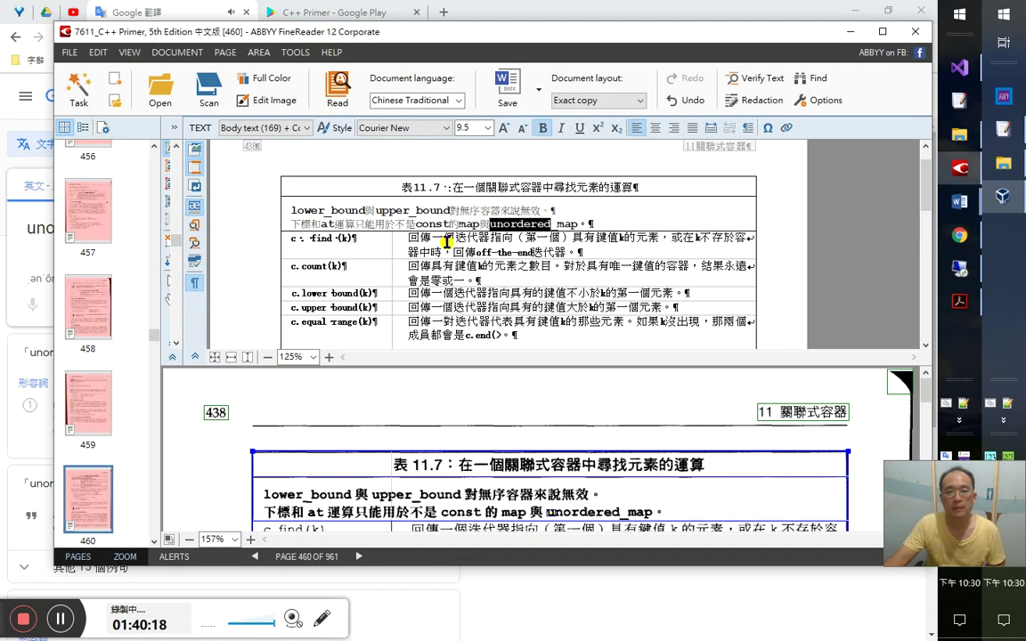
left_click(422, 237)
left_click(305, 238)
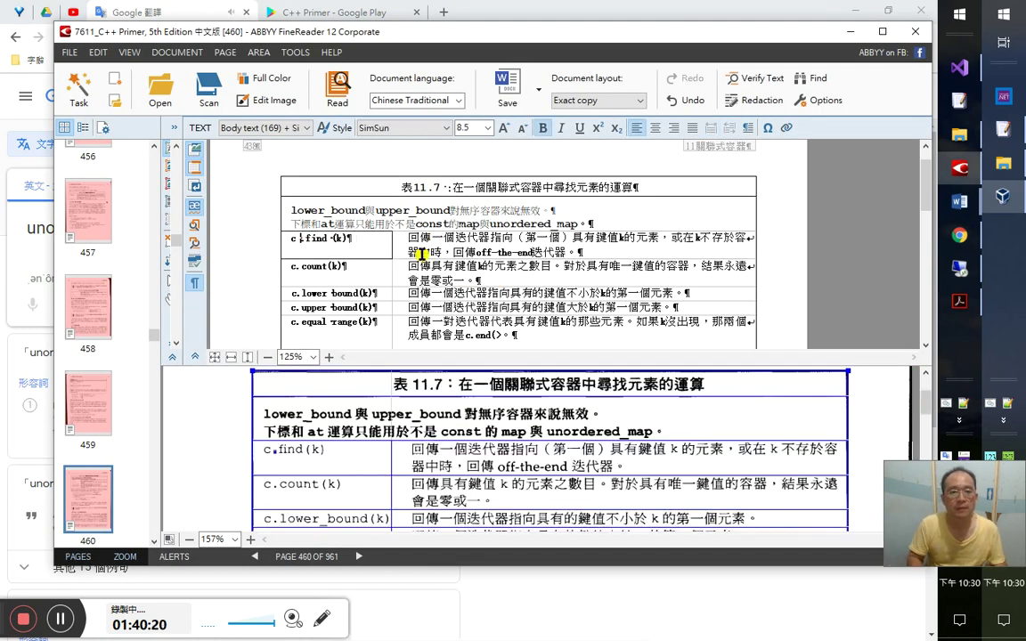
key("Right")
key("Right")
key("Right")
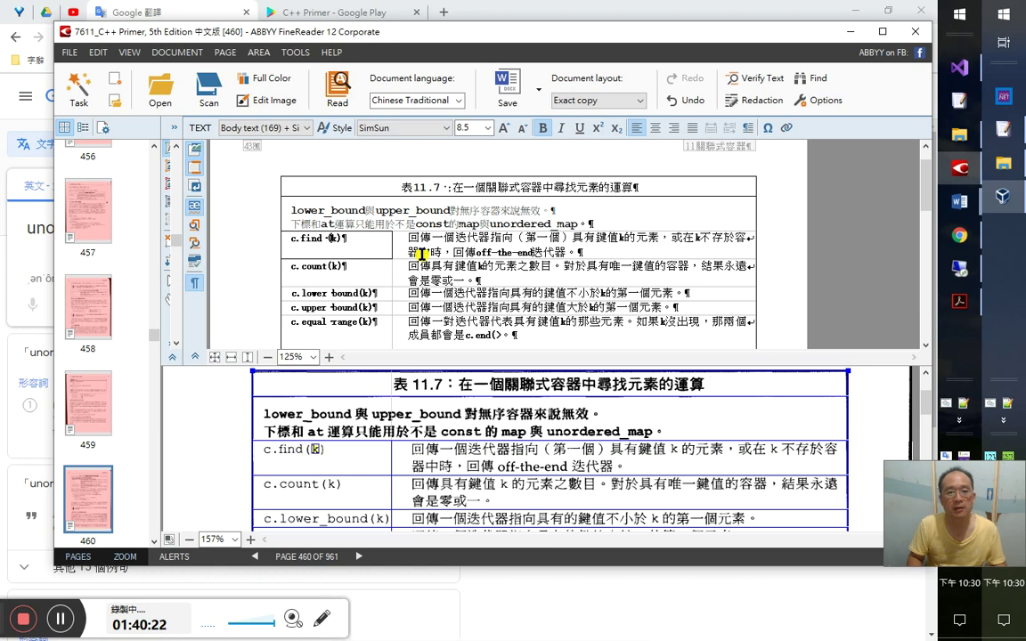
key("Left")
key("Left")
key("BackSpace")
- Proofread the c.find(k) row's description against the scanned page, character by character up to the off-the-end term
key("Right")
key("Right")
key("Right")
key("Right")
key("Right")
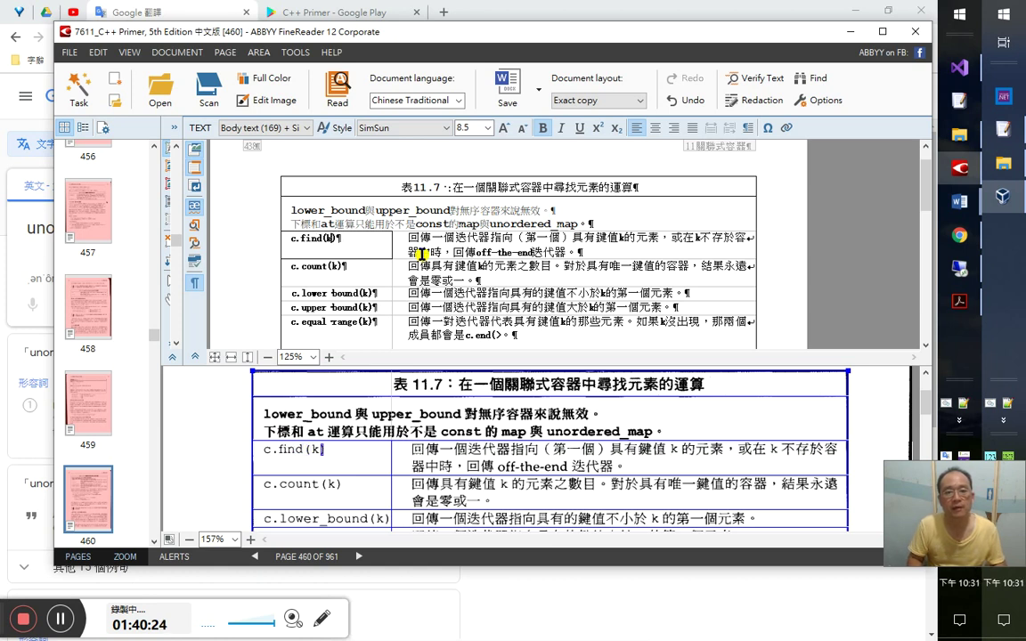
key("Right")
key("Right")
key("Right")
key("Right")
key("Right")
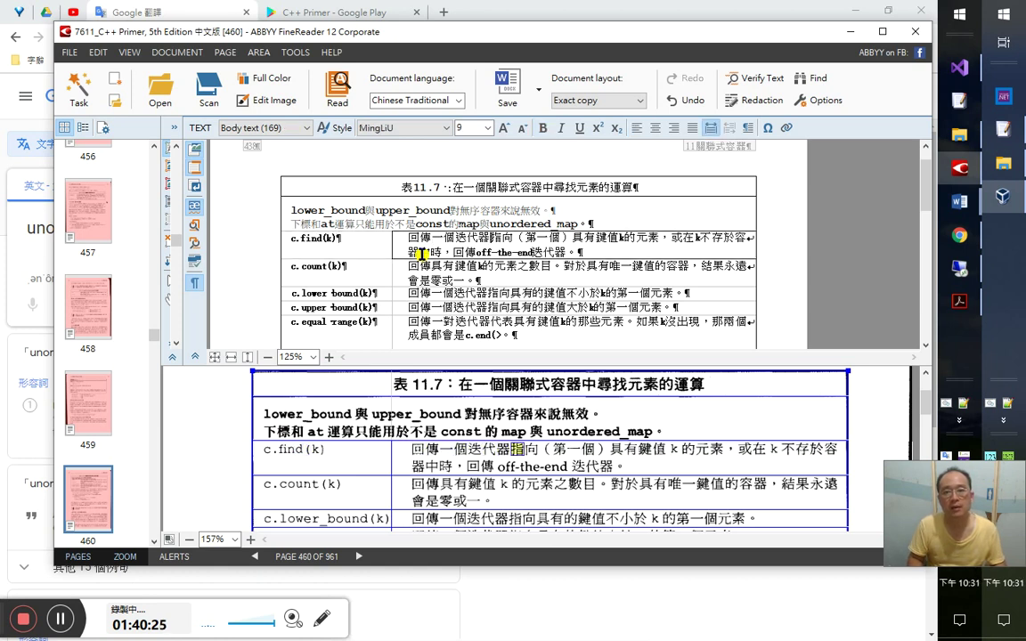
key("Right")
key("Right")
key("Right")
key("Right")
key("Right")
key("Right")
key("Right")
key("Right")
key("Right")
key("Right")
key("Right")
key("Right")
key("Right")
key("Right")
key("Right")
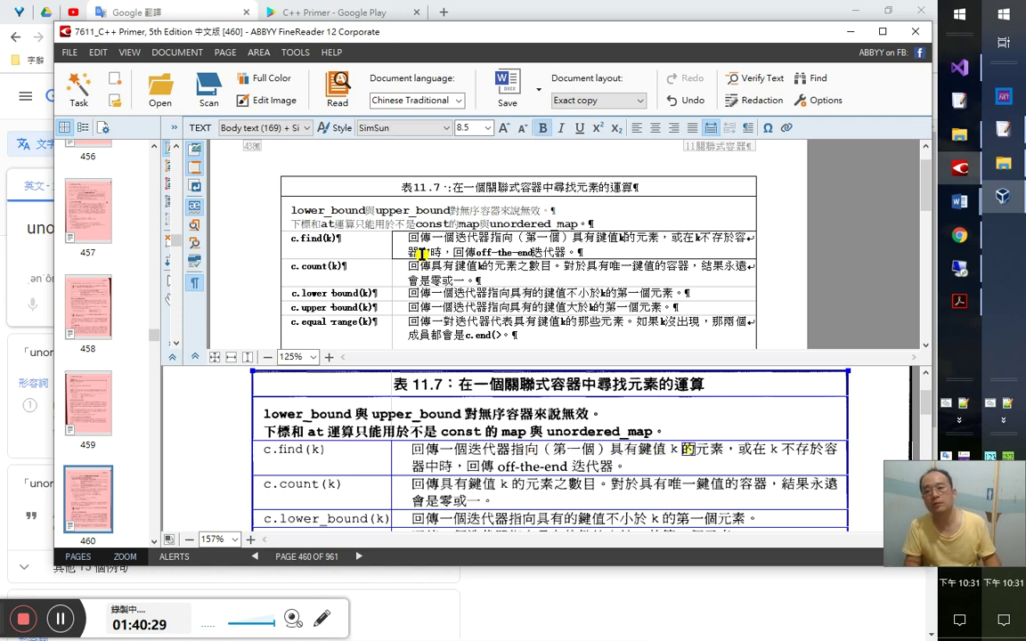
key("Right")
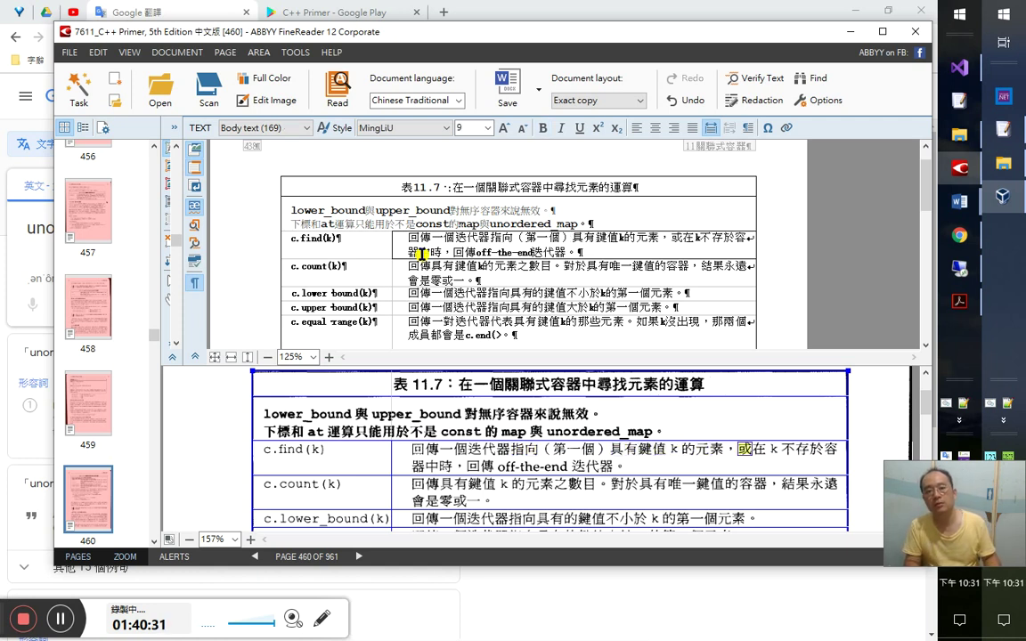
key("Right")
key("Right")
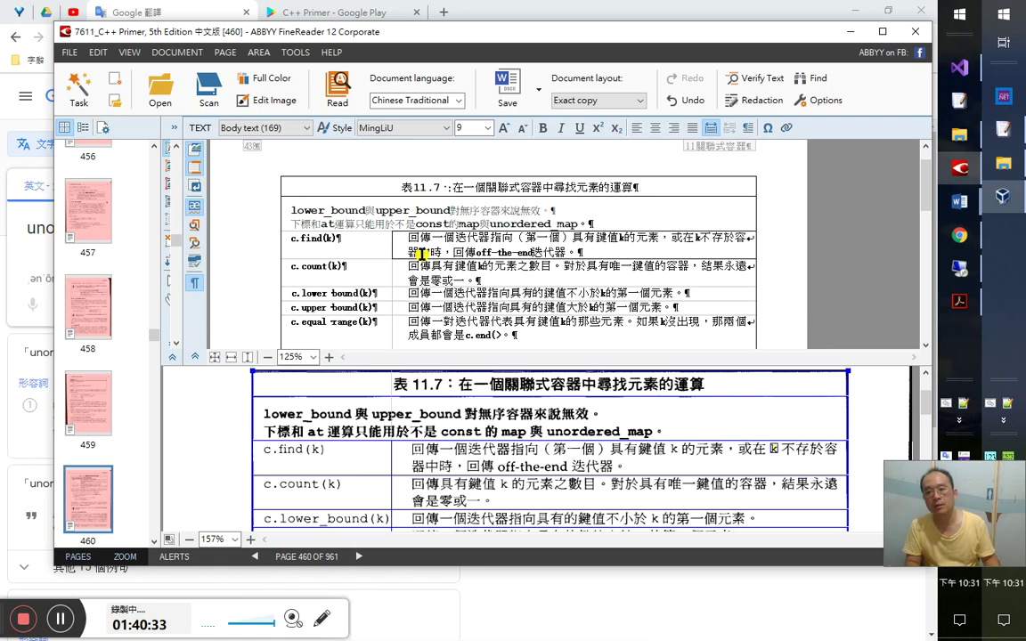
key("Right")
key("Right")
key("Right")
key("Right")
key("Right")
key("Right")
key("Right")
key("Right")
key("Right")
key("Right")
key("Right")
key("Right")
key("Right")
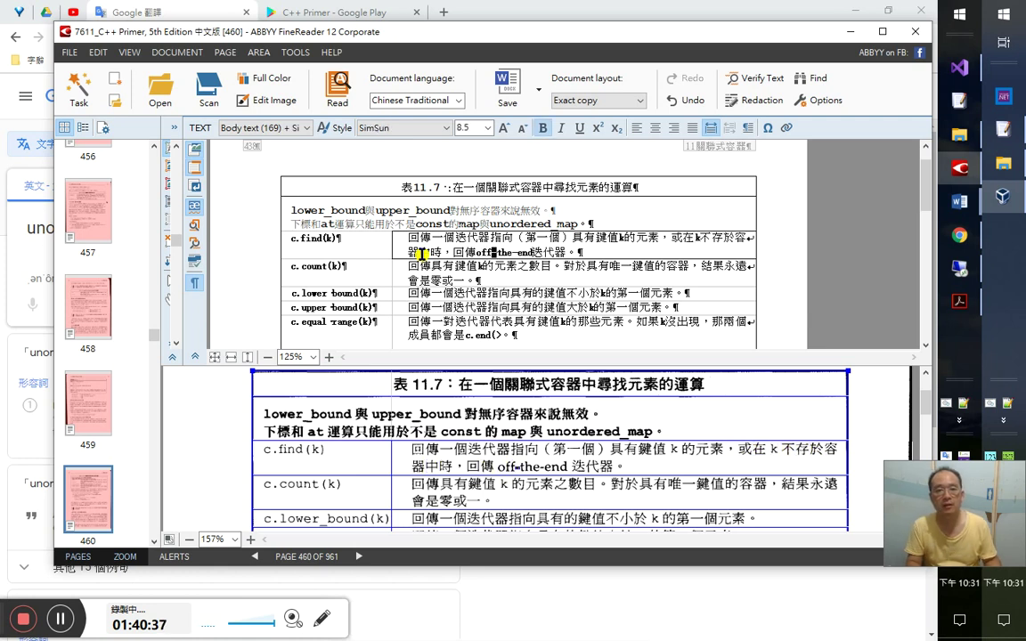